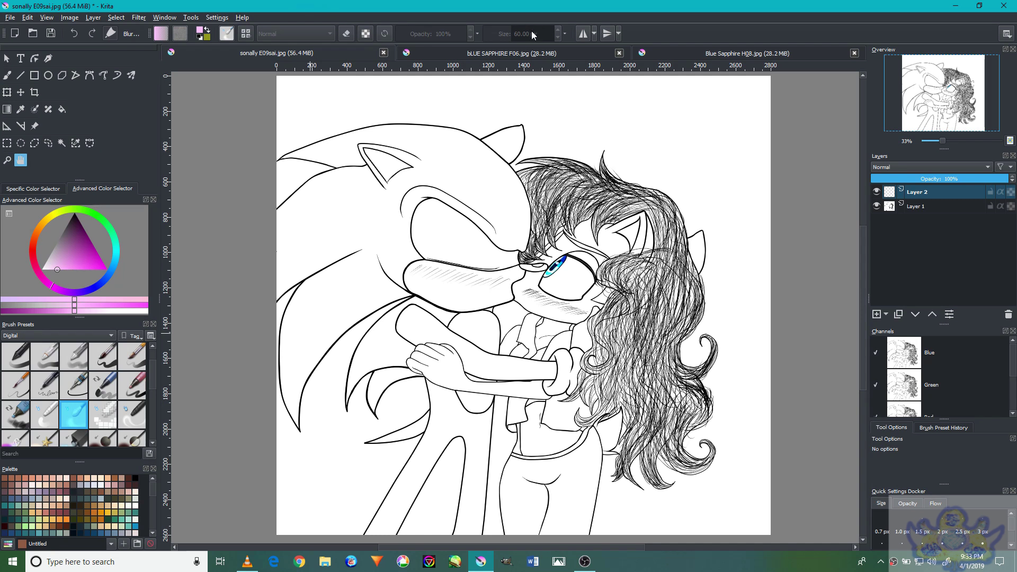
# Examine the coloured artwork in bLUE SAPPHIRE F06.jpg up close and return to the sonally E09sai.jpg line art
pyautogui.click(511, 53)
pyautogui.press('-')
pyautogui.press('+')
pyautogui.press('+')
pyautogui.click(21, 161)
pyautogui.moveTo(413, 328); pyautogui.dragTo(408, 256)
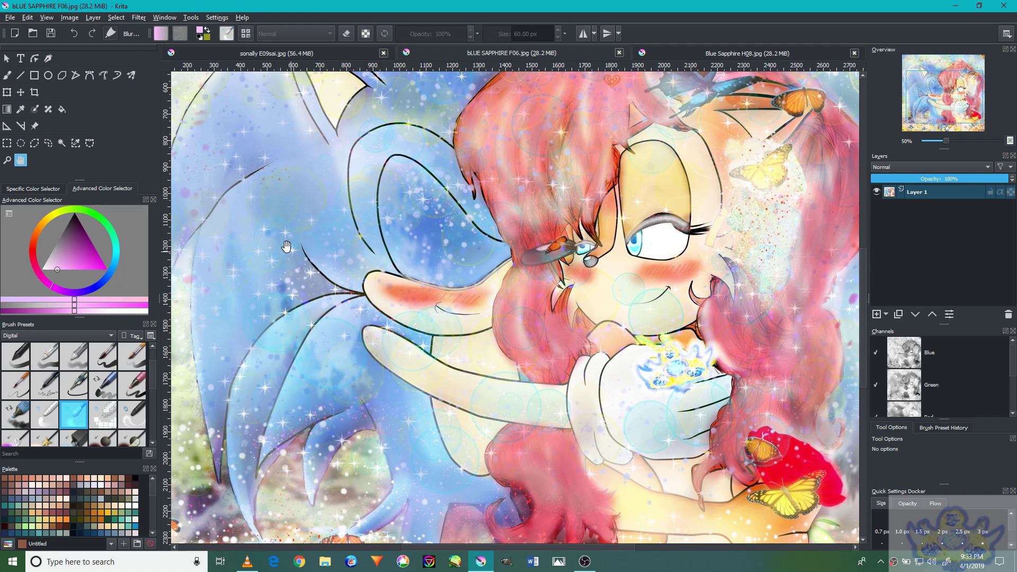
pyautogui.hotkey('ctrl', 'shift', 'Tab')
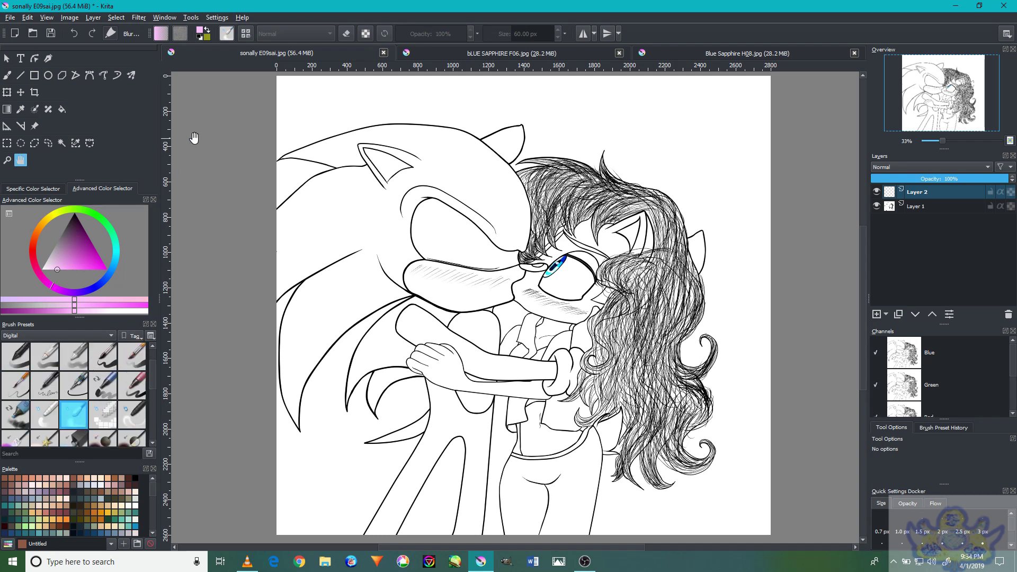
# Activate the Freehand Brush and sample black from the outline beneath the hedgehog's closed eye
pyautogui.press('b')
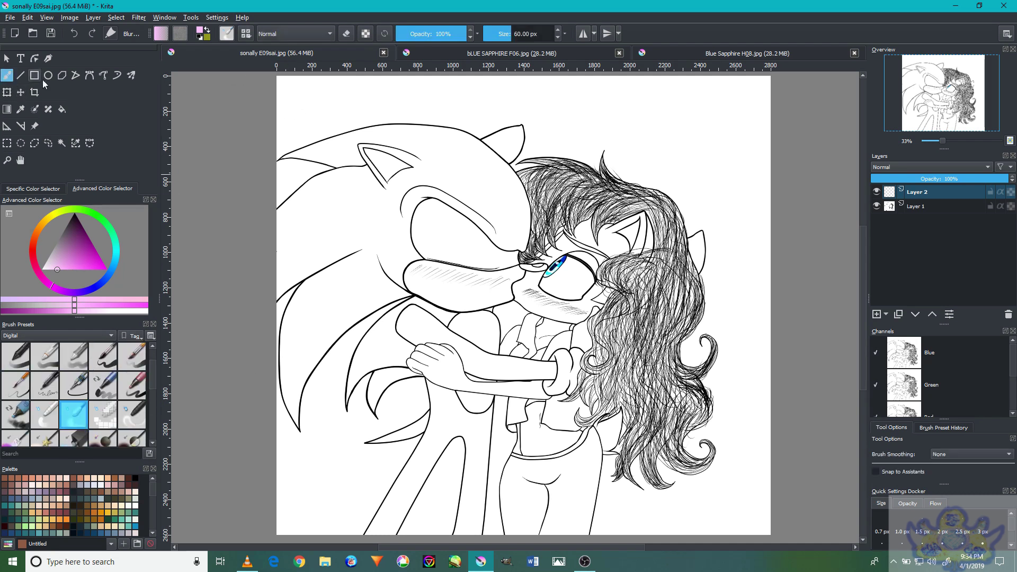
pyautogui.keyDown('ctrl'); pyautogui.click(278, 122); pyautogui.keyUp('ctrl')
pyautogui.scroll(5, 325, 143)
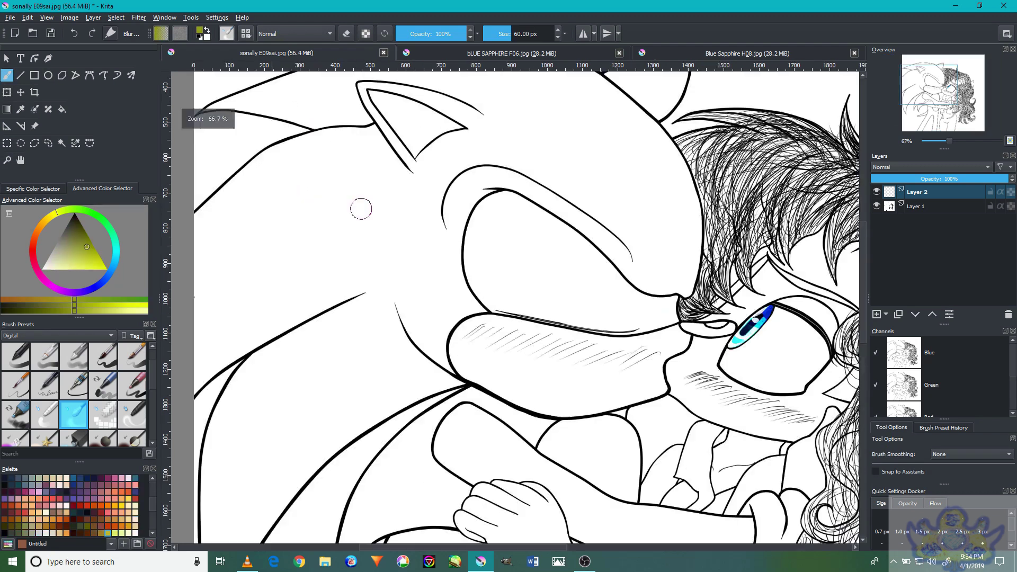
pyautogui.keyDown('ctrl'); pyautogui.click(579, 312); pyautogui.keyUp('ctrl')
pyautogui.scroll(-4, 574, 312)
pyautogui.scroll(-1, 574, 312)
pyautogui.moveTo(574, 312); pyautogui.dragTo(539, 226)
pyautogui.moveTo(675, 257); pyautogui.dragTo(624, 252)
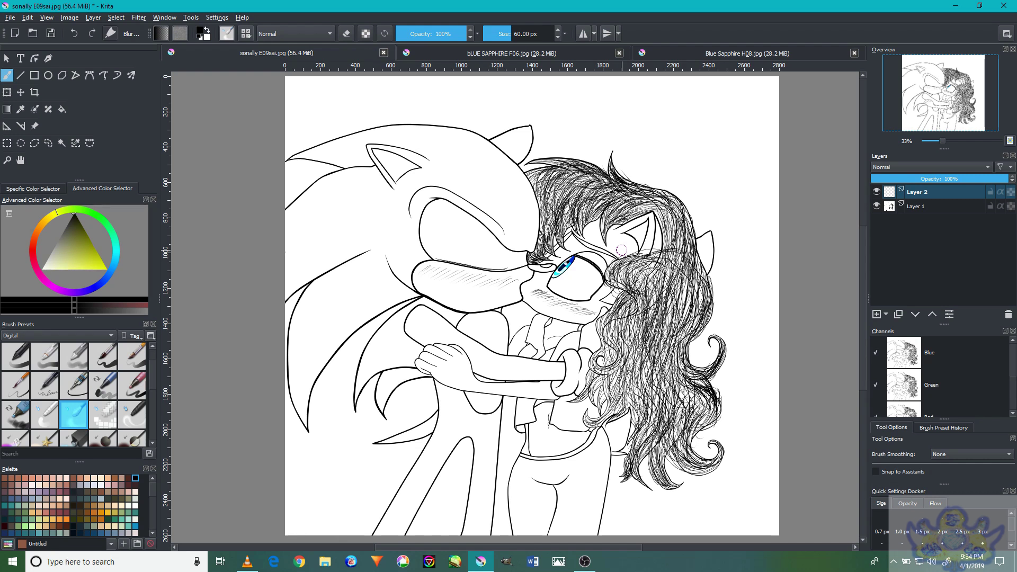
pyautogui.scroll(1, 418, 213)
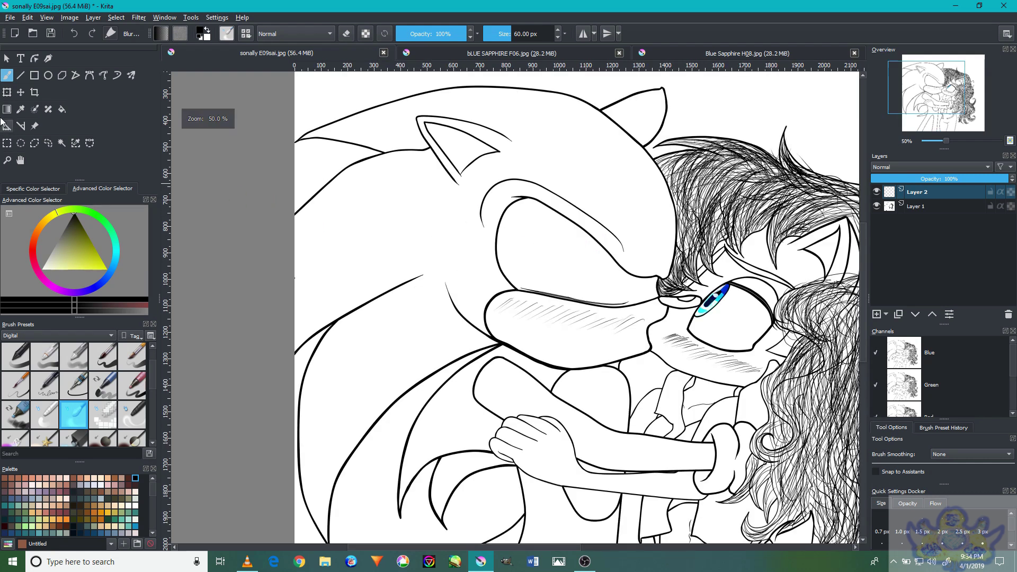
pyautogui.scroll(1, 116, 379)
pyautogui.click(135, 356)
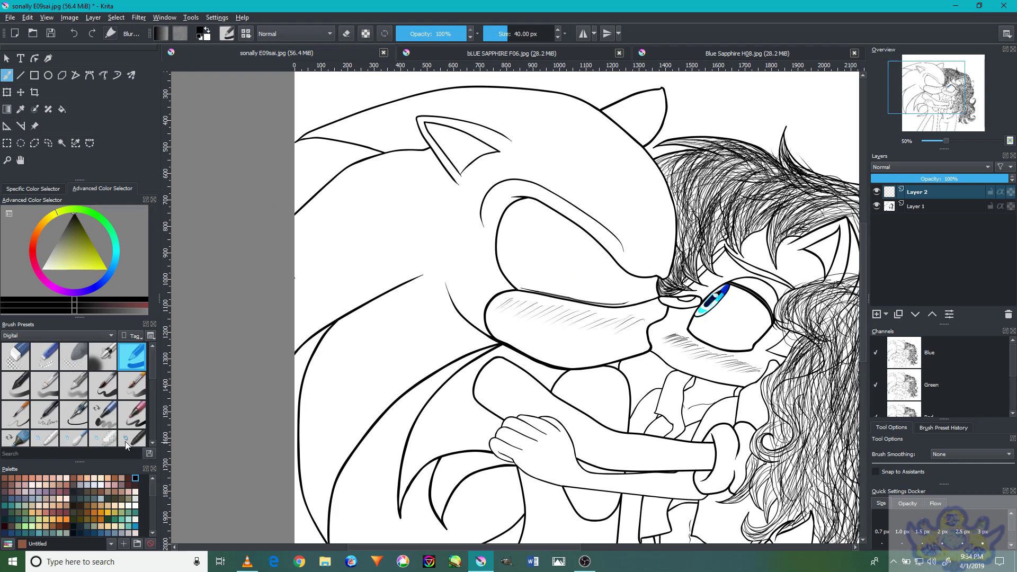
pyautogui.scroll(-1, 125, 441)
pyautogui.click(74, 414)
# Examine the line art from the closed eye past the quills and hand to the girl's lower hair tips
pyautogui.scroll(4, 528, 294)
pyautogui.scroll(-2, 528, 294)
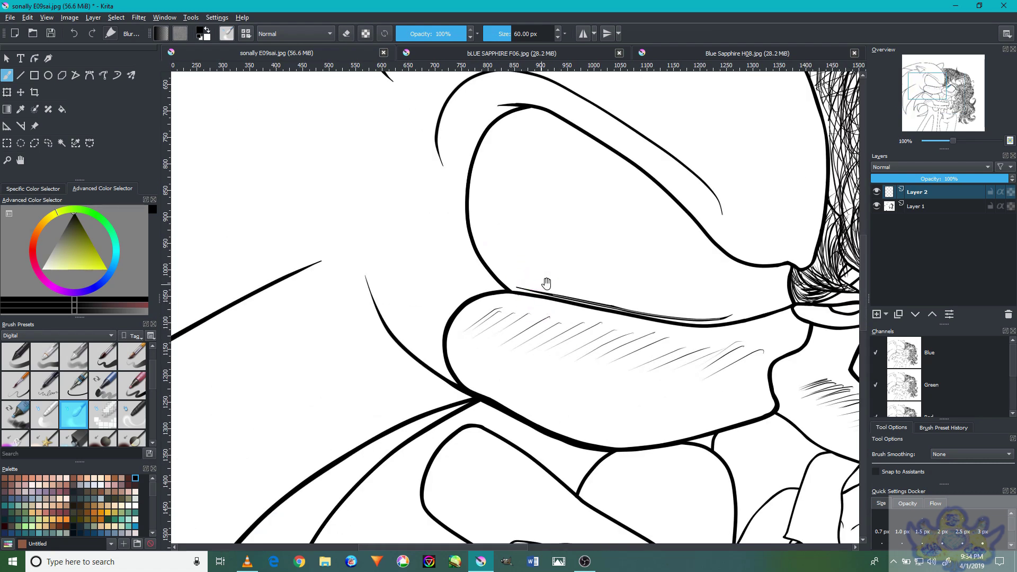
pyautogui.moveTo(544, 293)
pyautogui.mouseDown()
pyautogui.moveTo(734, 198)
pyautogui.moveTo(776, 214)
pyautogui.moveTo(722, 166)
pyautogui.mouseUp()
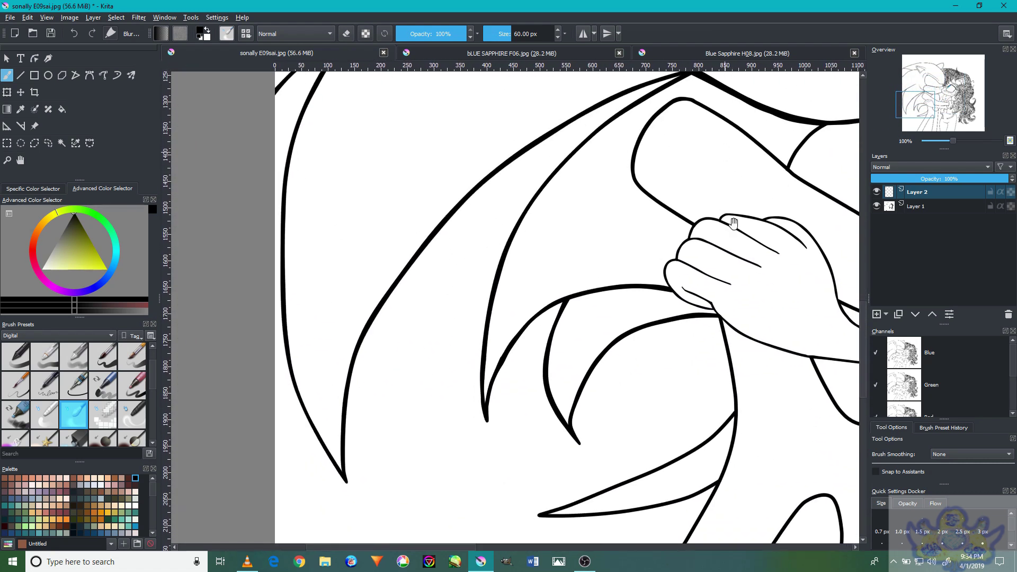
pyautogui.moveTo(729, 237); pyautogui.dragTo(676, 165)
pyautogui.moveTo(740, 341)
pyautogui.mouseDown()
pyautogui.moveTo(702, 221)
pyautogui.moveTo(720, 254)
pyautogui.mouseUp()
pyautogui.moveTo(774, 277); pyautogui.dragTo(736, 220)
pyautogui.moveTo(848, 264)
pyautogui.mouseDown()
pyautogui.moveTo(681, 295)
pyautogui.moveTo(621, 248)
pyautogui.moveTo(463, 254)
pyautogui.mouseUp()
pyautogui.moveTo(662, 255)
pyautogui.mouseDown()
pyautogui.moveTo(567, 259)
pyautogui.moveTo(578, 297)
pyautogui.mouseUp()
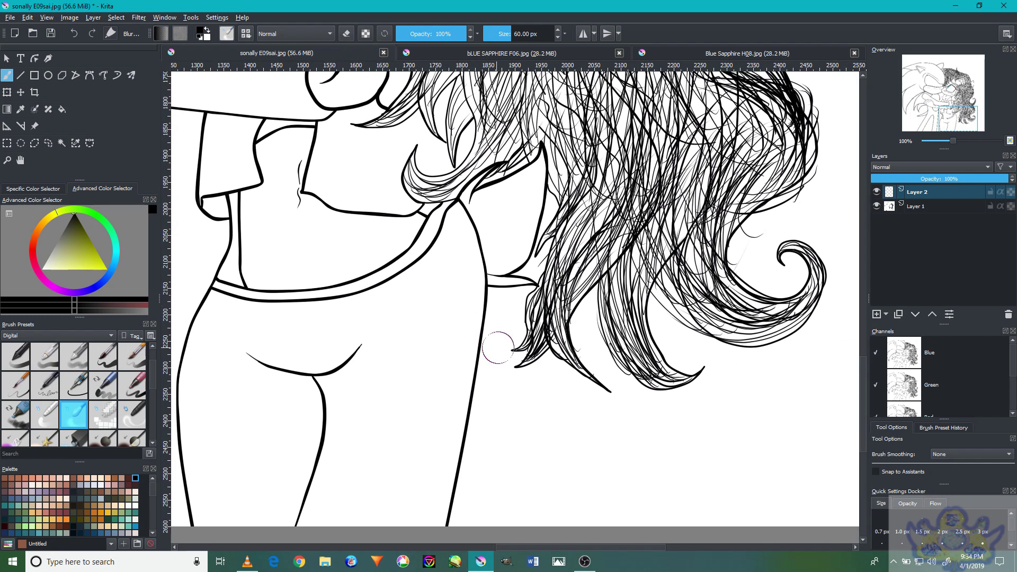
# Choose the 40 px Digital brush preset, swap to white, reduce it to 15 px and paint over stray marks beside the lower hair tip
pyautogui.scroll(1, 509, 334)
pyautogui.scroll(1, 137, 366)
pyautogui.click(136, 364)
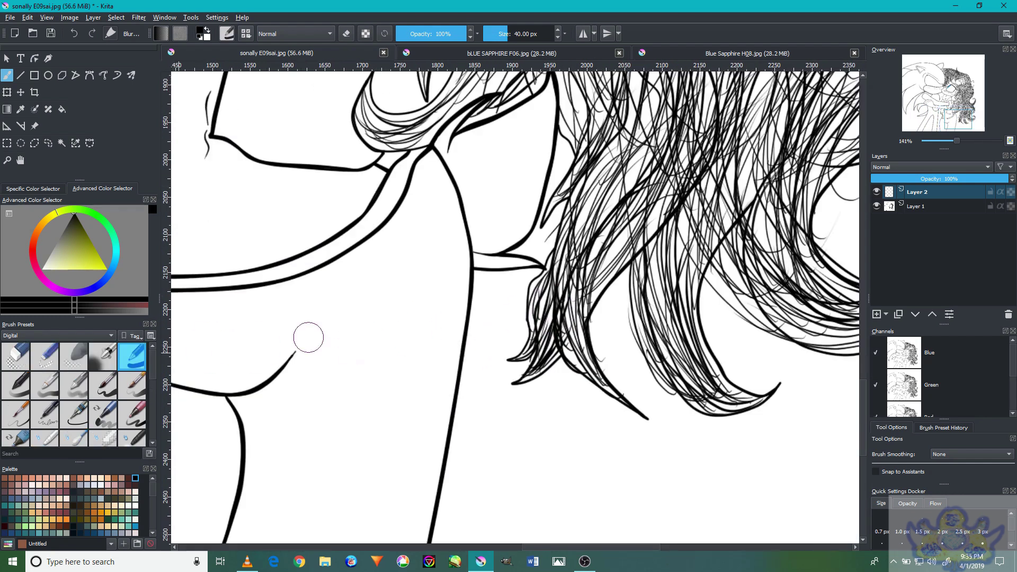
pyautogui.scroll(3, 619, 329)
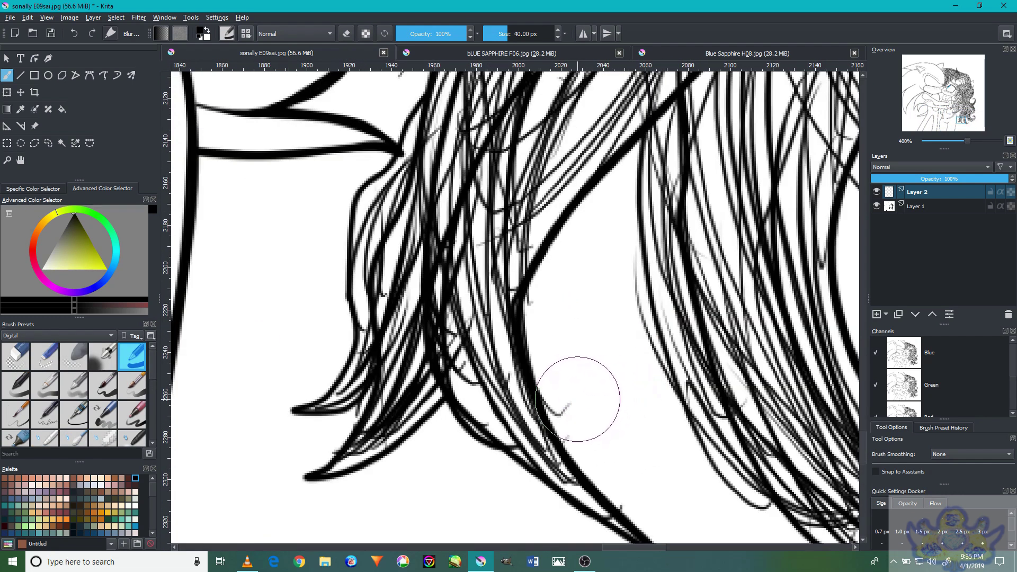
pyautogui.press('x')
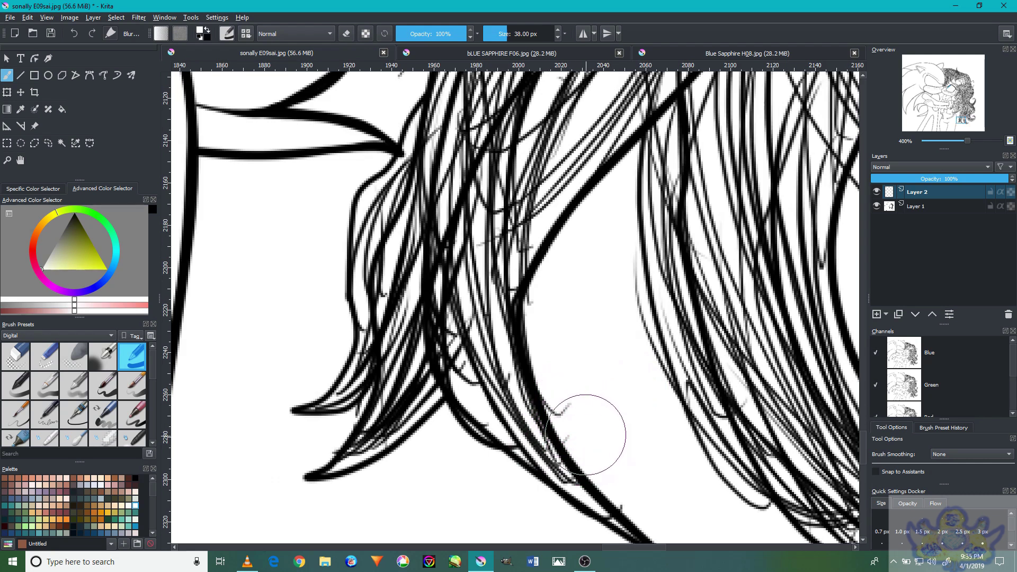
pyautogui.press('[')
pyautogui.press('[')
pyautogui.press('[')
pyautogui.press('[')
pyautogui.press('[')
pyautogui.moveTo(570, 404)
pyautogui.mouseDown()
pyautogui.moveTo(561, 399)
pyautogui.moveTo(574, 429)
pyautogui.moveTo(572, 415)
pyautogui.mouseUp()
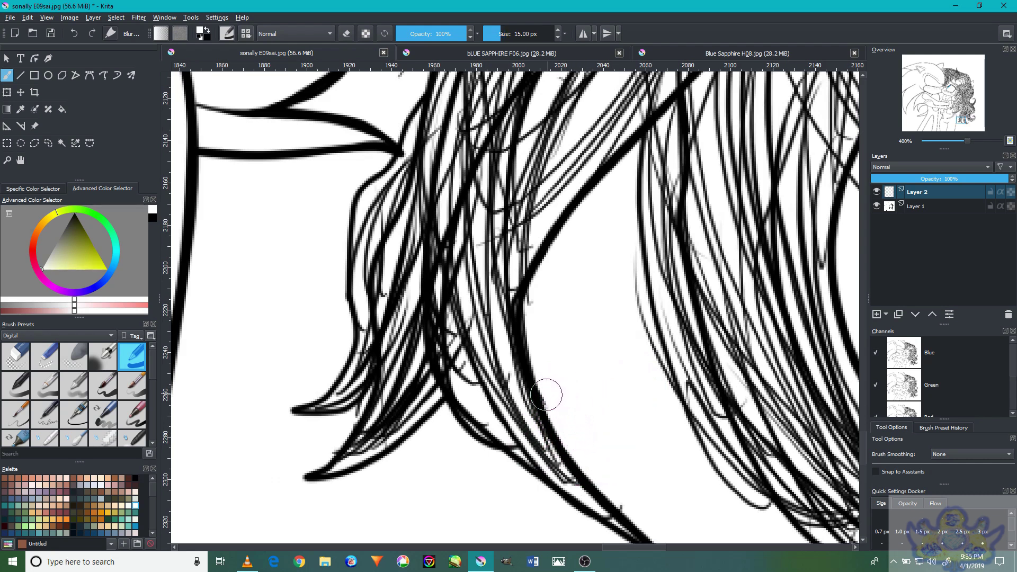
# Reduce the brush to 9 px and paint over the stray strokes sticking out along the lower hair strand's edge
pyautogui.press('[')
pyautogui.press('[')
pyautogui.press('[')
pyautogui.moveTo(535, 305); pyautogui.dragTo(543, 299)
pyautogui.moveTo(622, 415)
pyautogui.mouseDown()
pyautogui.moveTo(556, 405)
pyautogui.moveTo(564, 425)
pyautogui.moveTo(584, 406)
pyautogui.mouseUp()
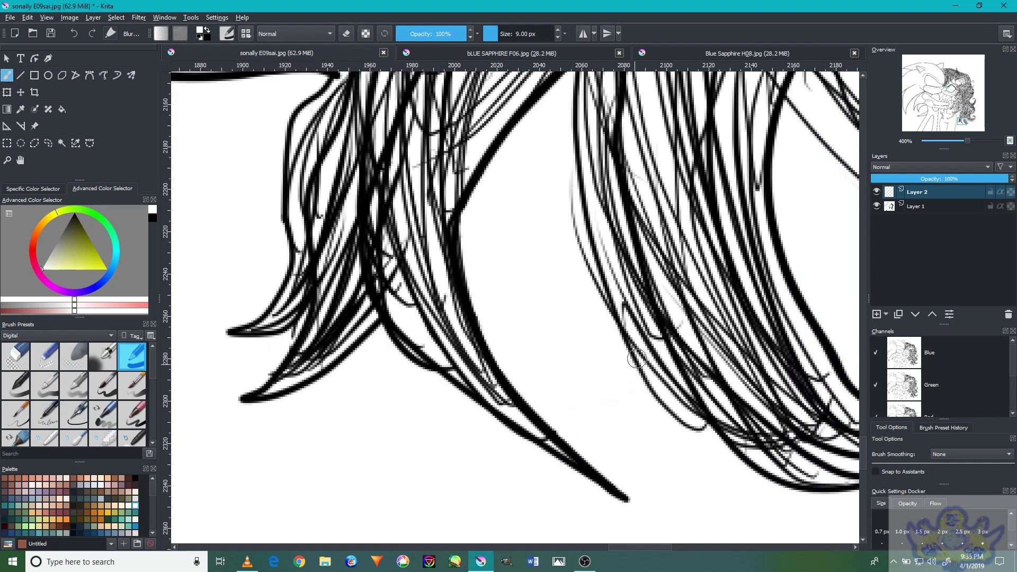
# Paint white over the thin stray strokes in the open gap inside the girl's lower hair curl
pyautogui.scroll(-3, 750, 277)
pyautogui.scroll(2, 757, 263)
pyautogui.scroll(1, 792, 216)
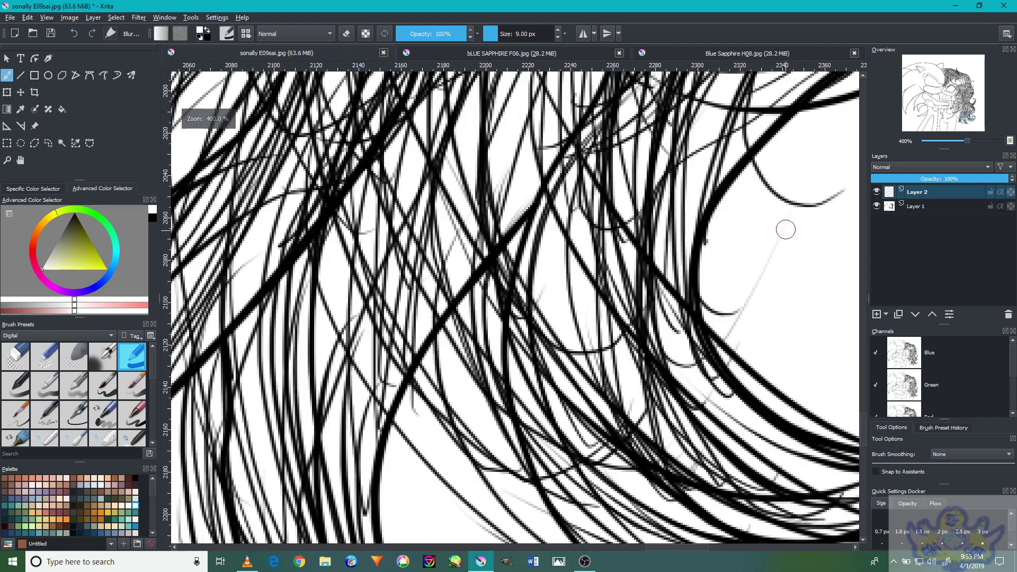
pyautogui.moveTo(750, 296)
pyautogui.mouseDown()
pyautogui.moveTo(726, 314)
pyautogui.moveTo(714, 307)
pyautogui.moveTo(716, 235)
pyautogui.mouseUp()
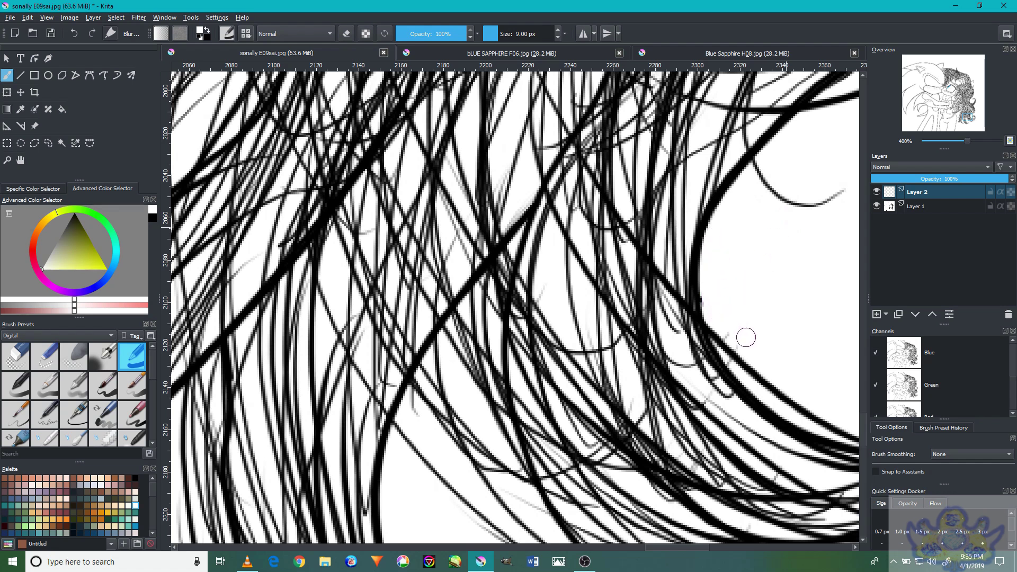
# Paint white over the stray strokes spilling below the edge of the girl's fringe onto her forehead
pyautogui.scroll(-1, 741, 338)
pyautogui.scroll(-5, 742, 338)
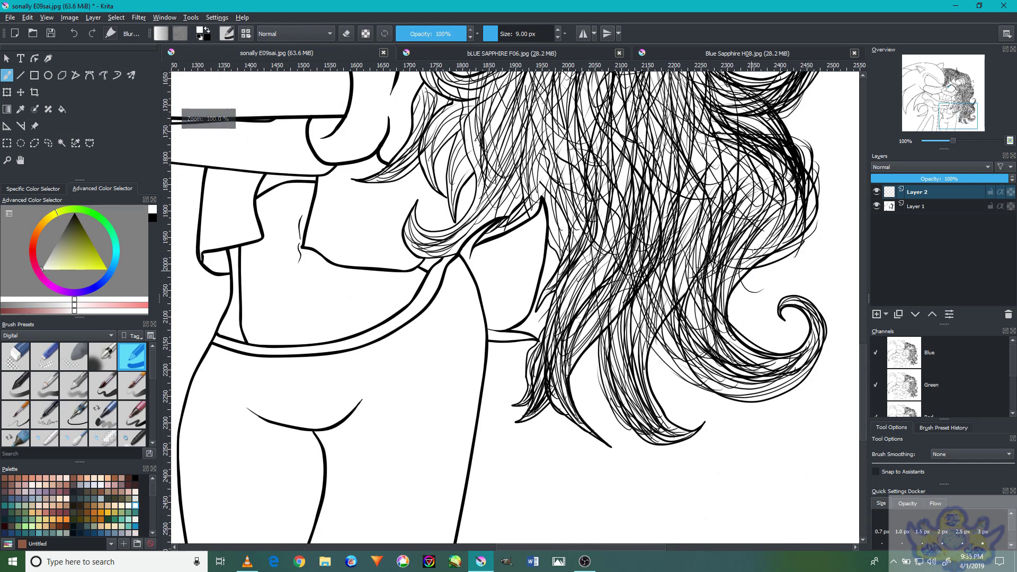
pyautogui.moveTo(783, 164); pyautogui.dragTo(686, 359)
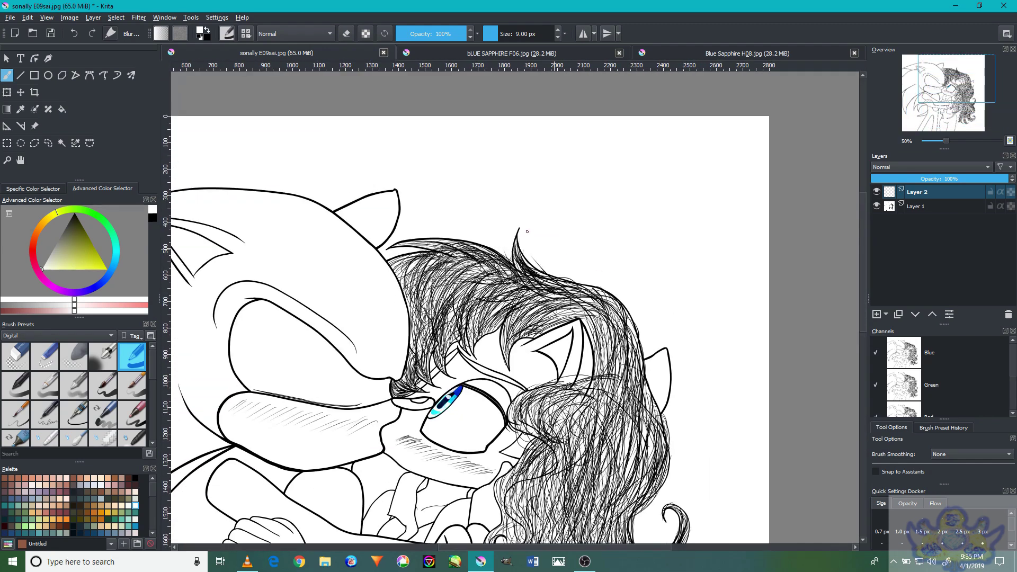
pyautogui.scroll(6, 427, 380)
pyautogui.scroll(-4, 427, 380)
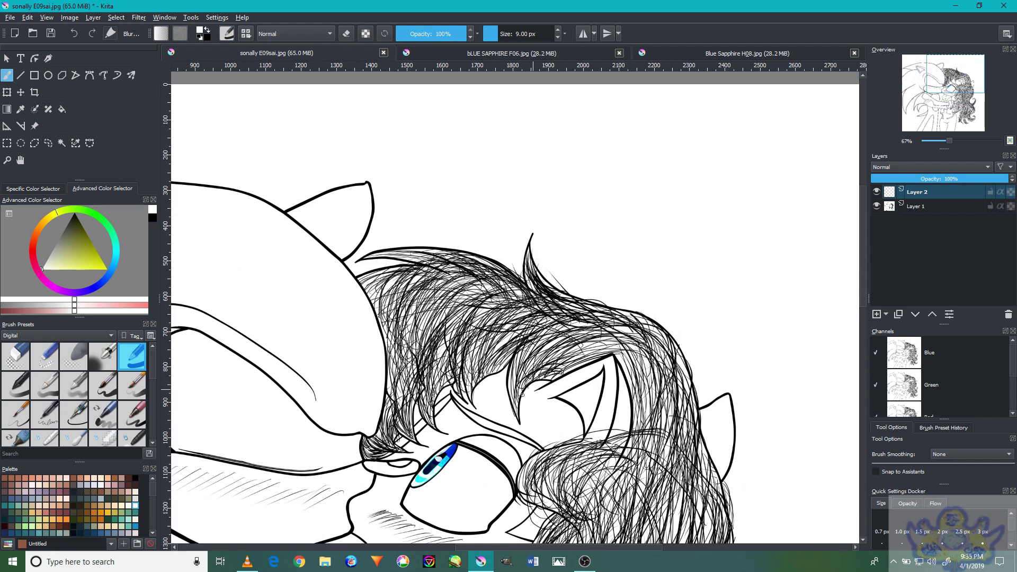
pyautogui.scroll(1, 427, 381)
pyautogui.scroll(3, 583, 385)
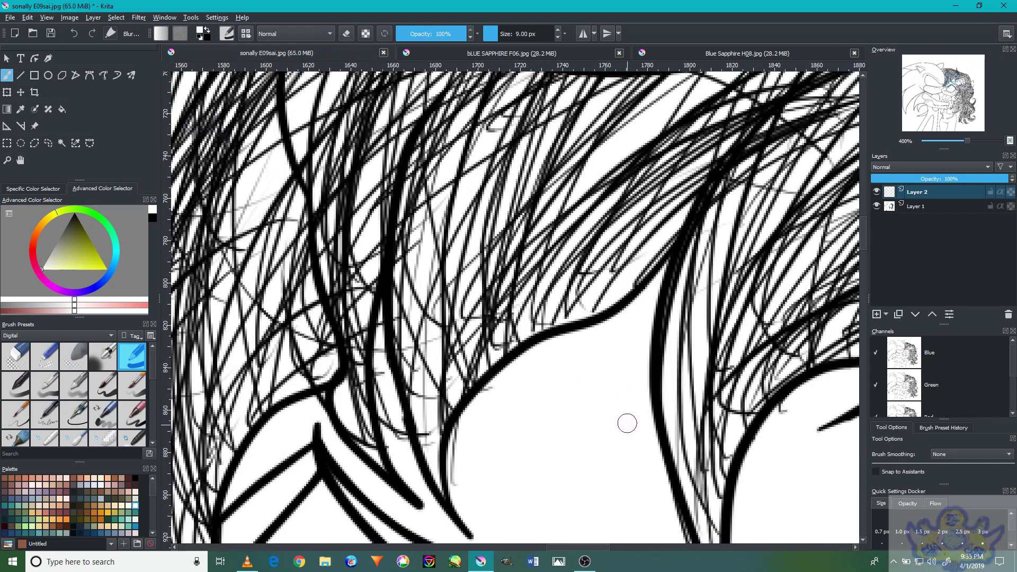
pyautogui.moveTo(466, 443)
pyautogui.mouseDown()
pyautogui.moveTo(460, 481)
pyautogui.moveTo(461, 433)
pyautogui.moveTo(495, 393)
pyautogui.mouseUp()
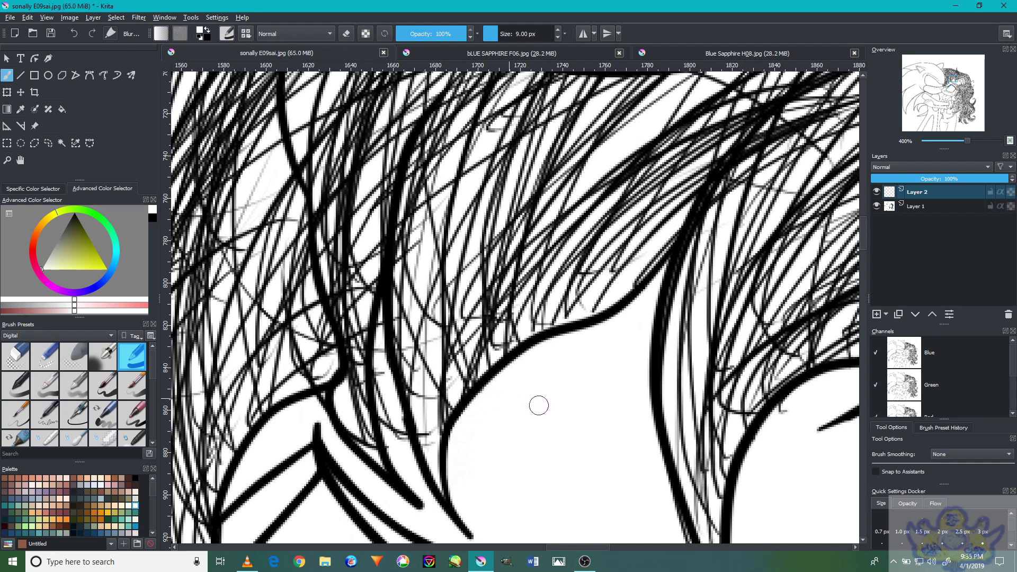
pyautogui.moveTo(629, 408); pyautogui.dragTo(489, 329)
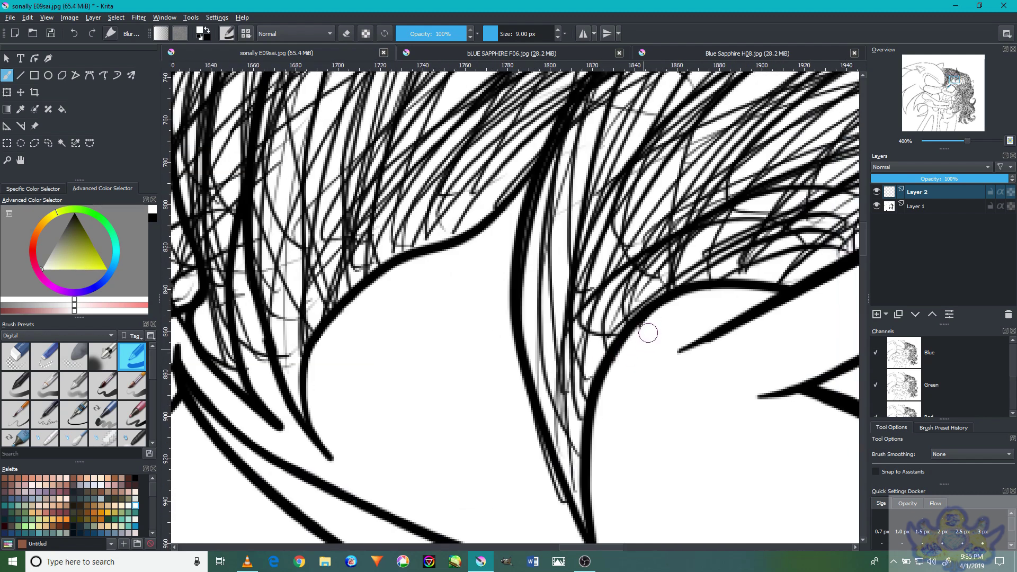
# Reduce the brush to 3 px and paint over the stray hair strokes outside the curl where the brow lines end
pyautogui.press('1')
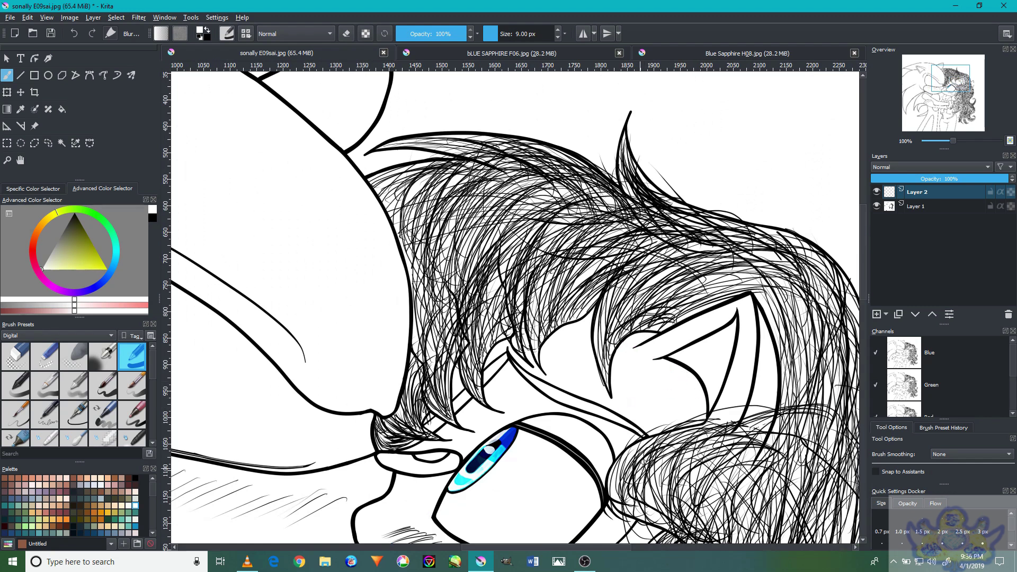
pyautogui.scroll(5, 639, 382)
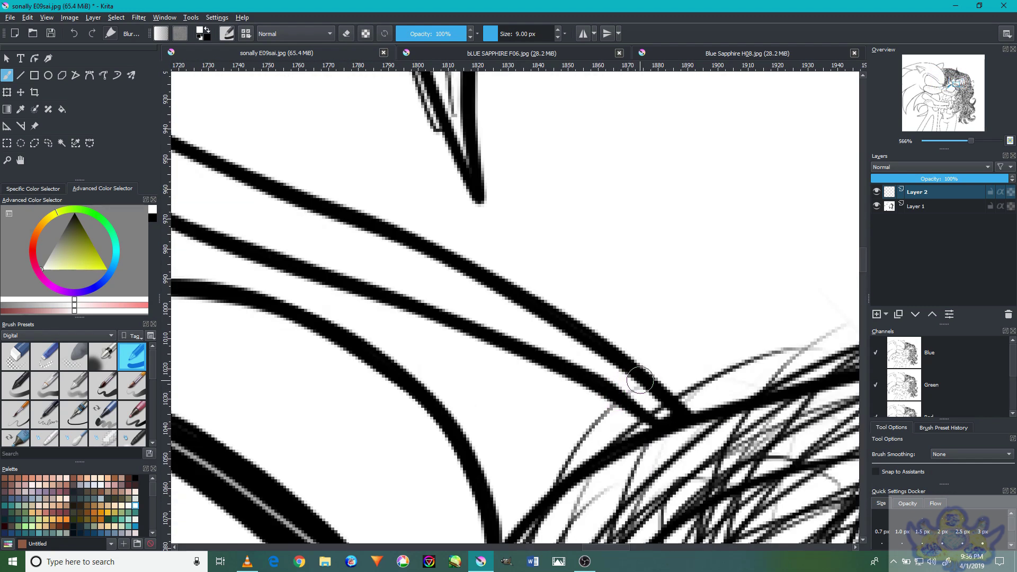
pyautogui.press('[')
pyautogui.press('[')
pyautogui.press('[')
pyautogui.press('[')
pyautogui.press('[')
pyautogui.press('[')
pyautogui.moveTo(612, 410); pyautogui.dragTo(554, 474)
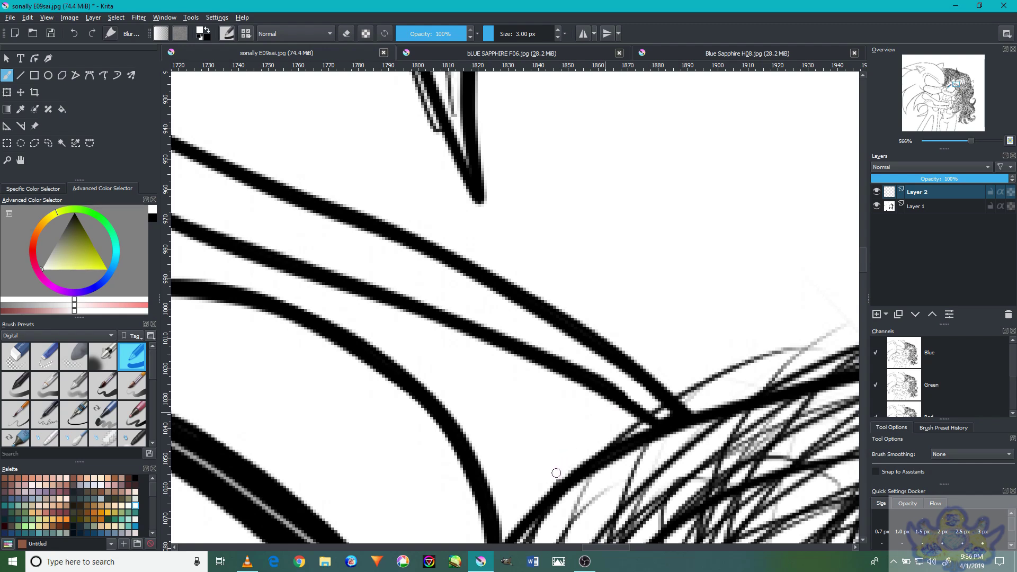
# Paint white over the thin arcing hair strokes above the curl's outline, beside the end of the brow
pyautogui.scroll(-5, 621, 408)
pyautogui.scroll(7, 610, 408)
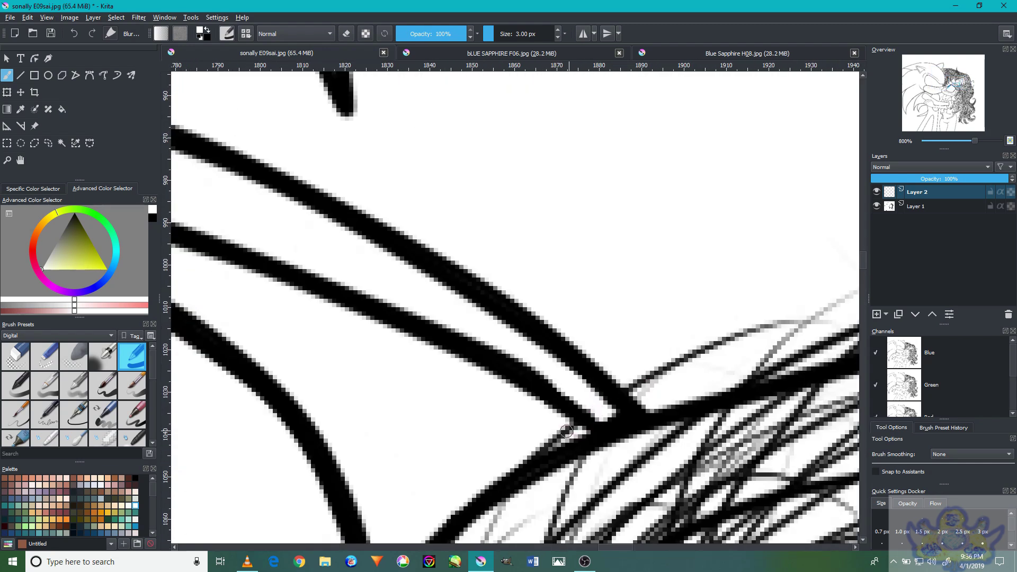
pyautogui.scroll(-4, 527, 442)
pyautogui.scroll(6, 673, 368)
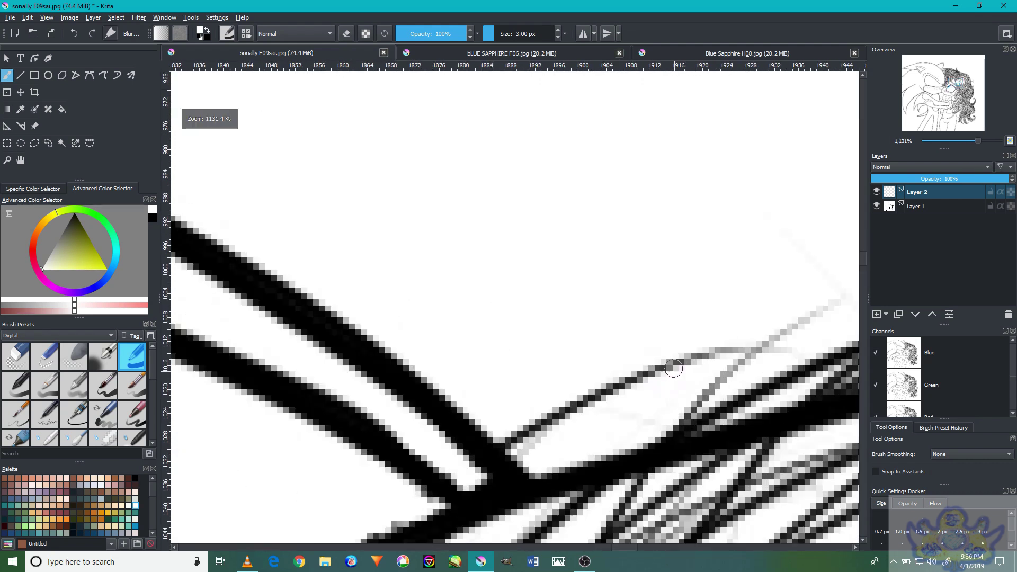
pyautogui.moveTo(673, 368)
pyautogui.mouseDown()
pyautogui.moveTo(628, 379)
pyautogui.moveTo(541, 426)
pyautogui.moveTo(514, 421)
pyautogui.moveTo(520, 441)
pyautogui.mouseUp()
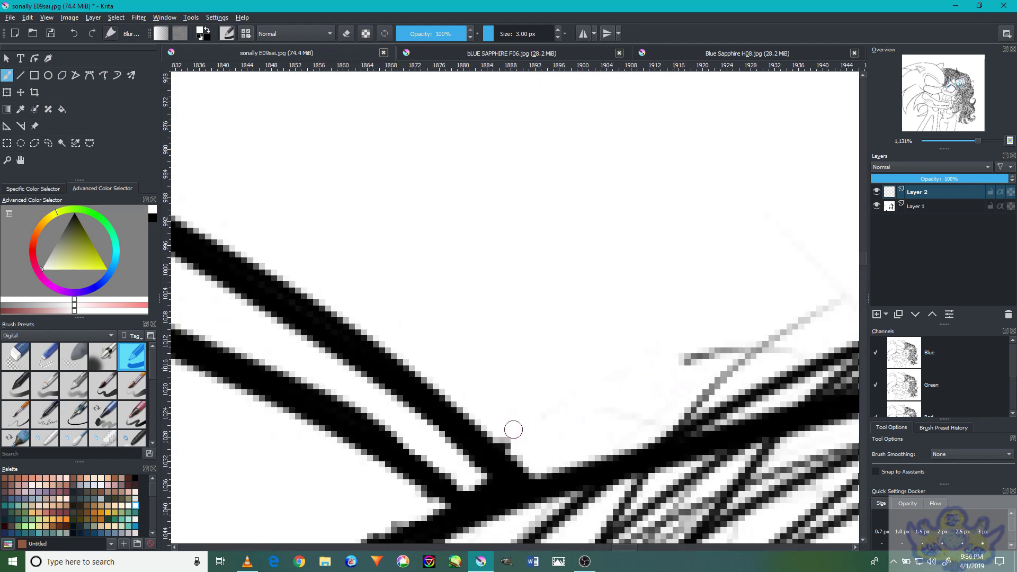
pyautogui.moveTo(636, 418)
pyautogui.mouseDown()
pyautogui.moveTo(715, 341)
pyautogui.moveTo(724, 365)
pyautogui.moveTo(693, 348)
pyautogui.mouseUp()
pyautogui.scroll(-4, 718, 345)
pyautogui.scroll(3, 720, 362)
pyautogui.moveTo(724, 383)
pyautogui.mouseDown()
pyautogui.moveTo(654, 406)
pyautogui.moveTo(670, 396)
pyautogui.moveTo(694, 394)
pyautogui.moveTo(606, 431)
pyautogui.moveTo(631, 427)
pyautogui.moveTo(606, 449)
pyautogui.mouseUp()
pyautogui.scroll(-3, 606, 450)
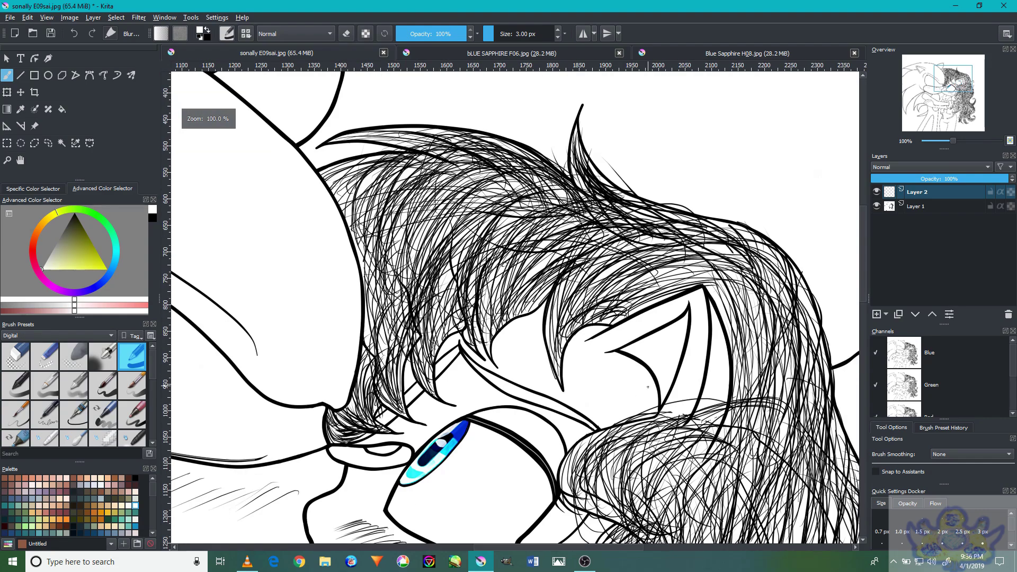
# Paint white over the stray strokes in the gap below the topmost fringe strand, reducing the brush to 1 px
pyautogui.scroll(5, 575, 322)
pyautogui.scroll(-6, 575, 323)
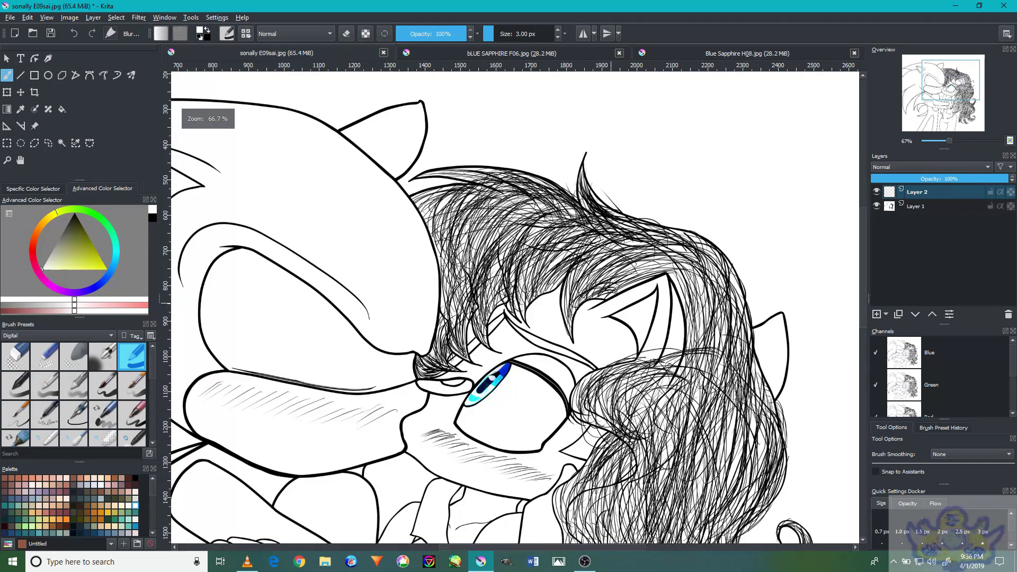
pyautogui.scroll(6, 575, 322)
pyautogui.scroll(-2, 575, 323)
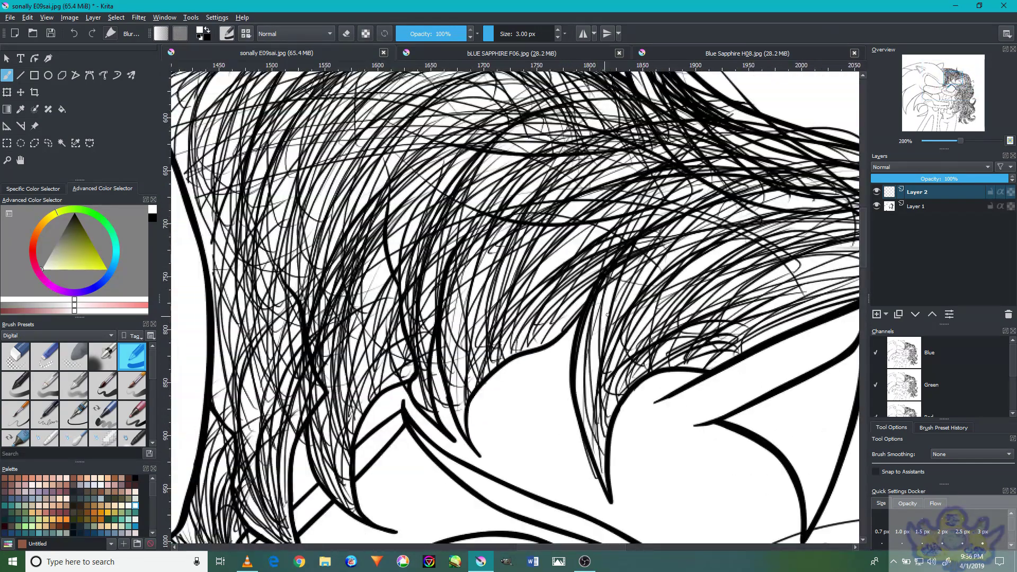
pyautogui.moveTo(624, 264); pyautogui.dragTo(715, 347)
pyautogui.moveTo(396, 149); pyautogui.dragTo(574, 330)
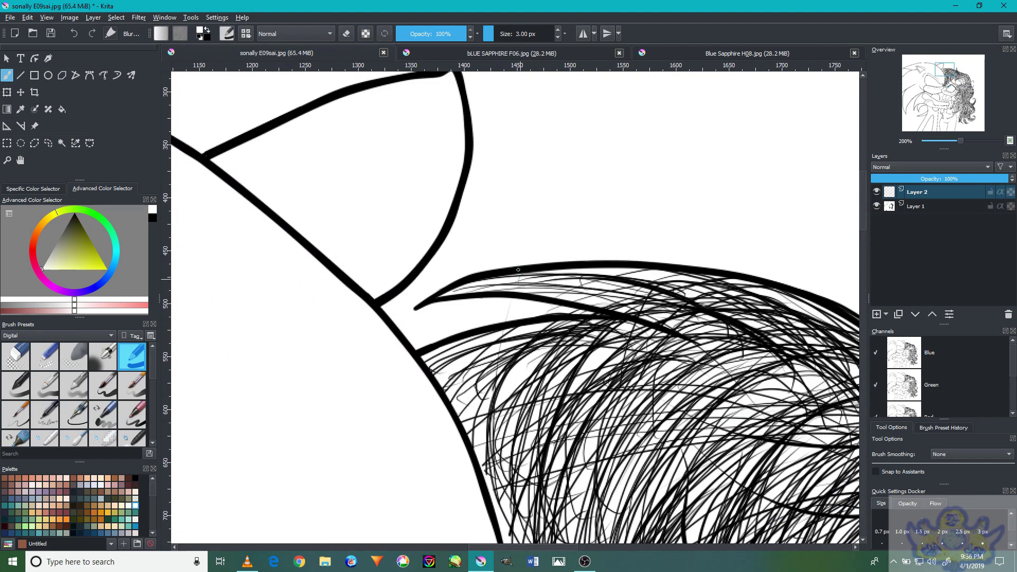
pyautogui.scroll(3, 518, 272)
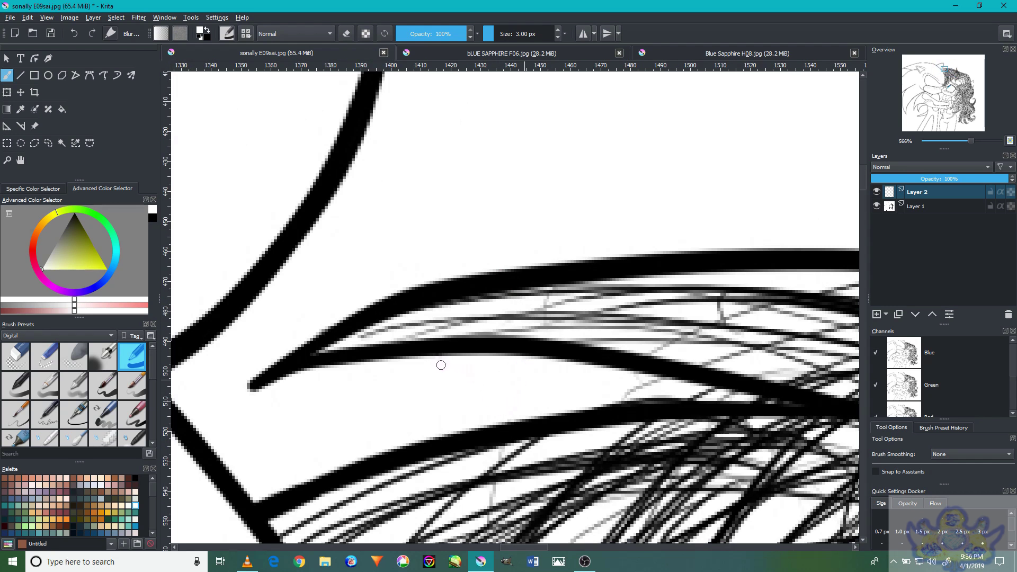
pyautogui.moveTo(610, 389)
pyautogui.mouseDown()
pyautogui.moveTo(722, 389)
pyautogui.moveTo(694, 382)
pyautogui.moveTo(712, 416)
pyautogui.moveTo(736, 416)
pyautogui.moveTo(726, 396)
pyautogui.mouseUp()
pyautogui.scroll(1, 694, 382)
pyautogui.moveTo(658, 383)
pyautogui.mouseDown()
pyautogui.moveTo(625, 378)
pyautogui.moveTo(758, 416)
pyautogui.moveTo(739, 406)
pyautogui.mouseUp()
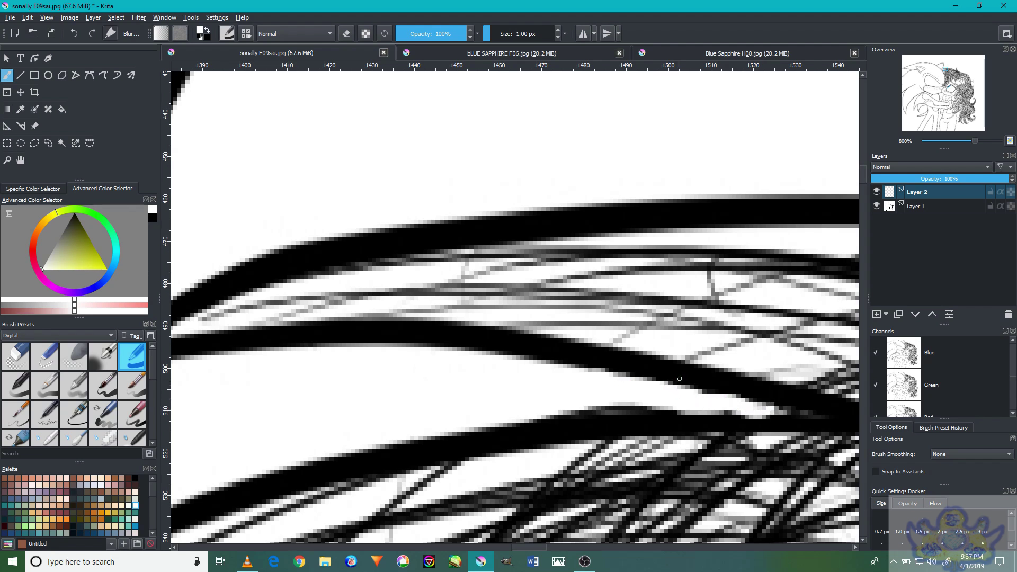
# Examine the outlines around the boy's head and ear and the lower hair tips for stray strokes
pyautogui.press('1')
pyautogui.press('+')
pyautogui.press('-')
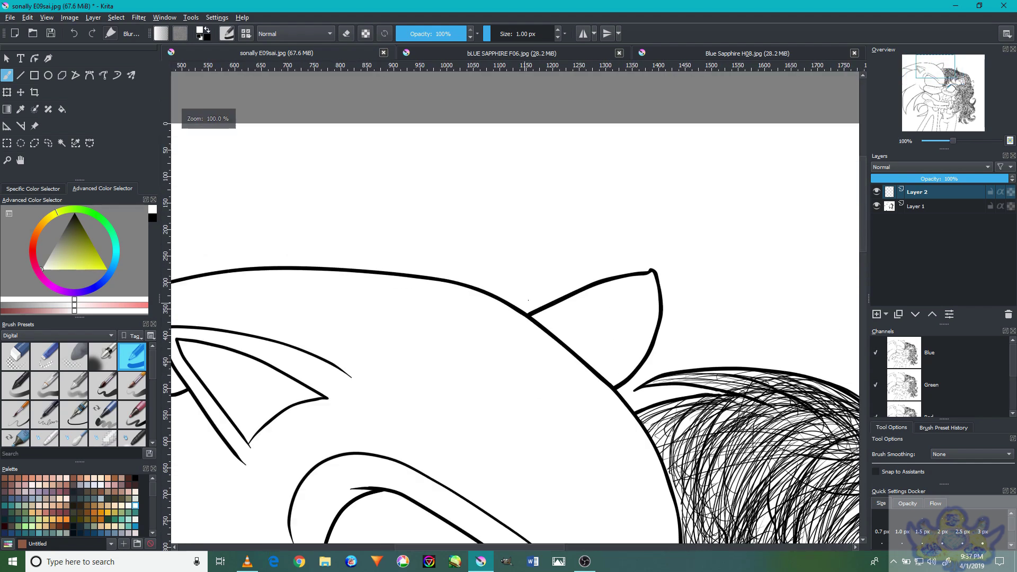
pyautogui.press('+')
pyautogui.press('+')
pyautogui.press('+')
pyautogui.press('1')
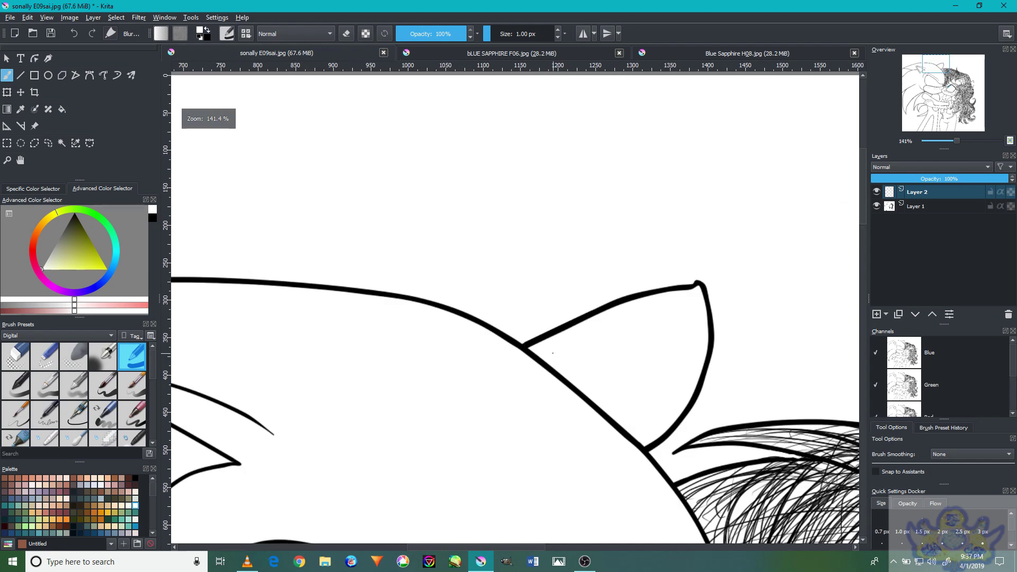
pyautogui.moveTo(538, 360); pyautogui.dragTo(588, 332)
pyautogui.scroll(8, 659, 317)
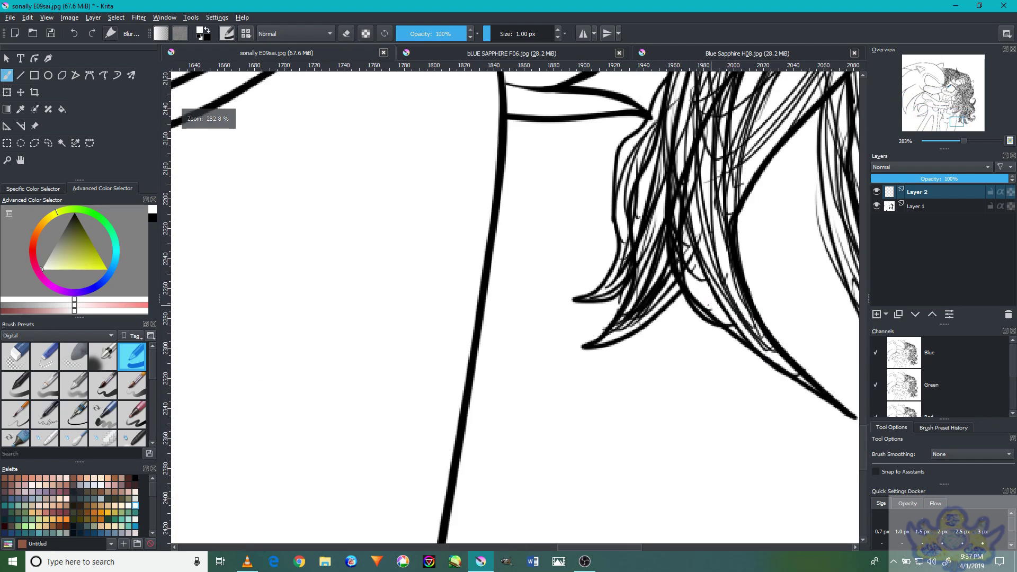
# Paint white over the thin curved stray stroke and the short hanging stroke in the open space above the lowest outer curl
pyautogui.scroll(-10, 590, 334)
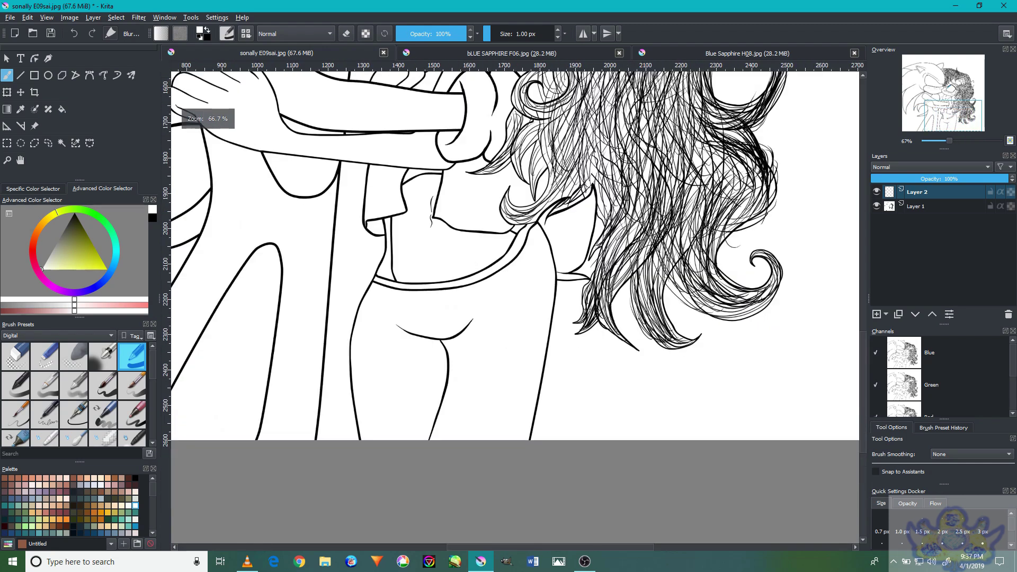
pyautogui.moveTo(780, 237); pyautogui.dragTo(633, 366)
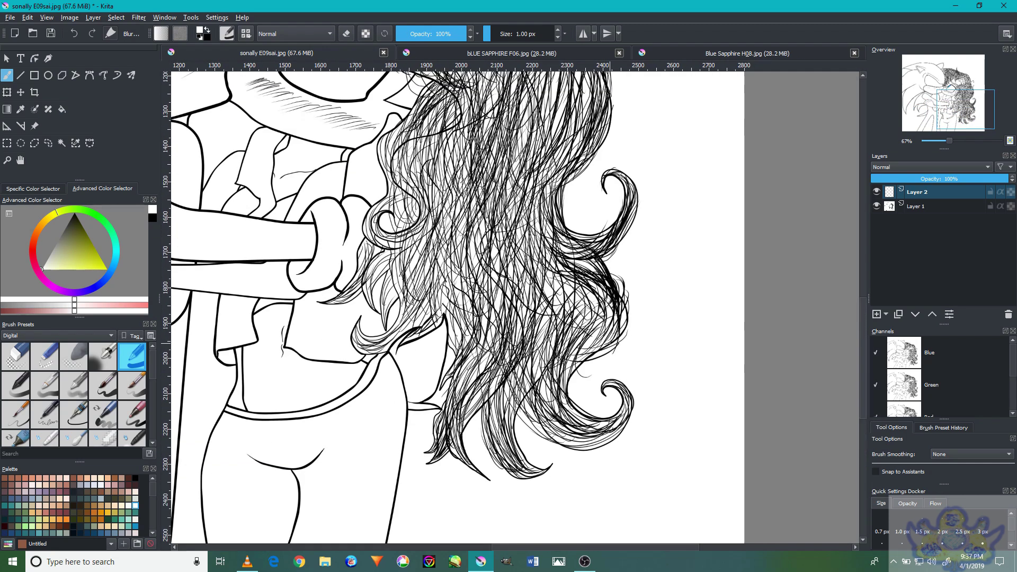
pyautogui.scroll(10, 591, 374)
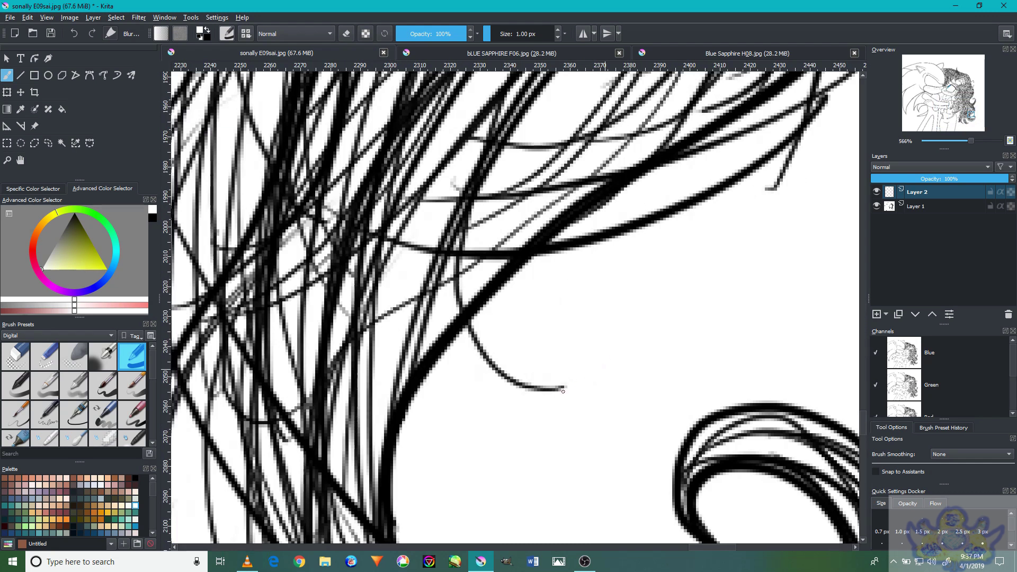
pyautogui.hotkey('ctrl', 'z')
pyautogui.hotkey('ctrl', 'z')
pyautogui.hotkey('ctrl', 'z')
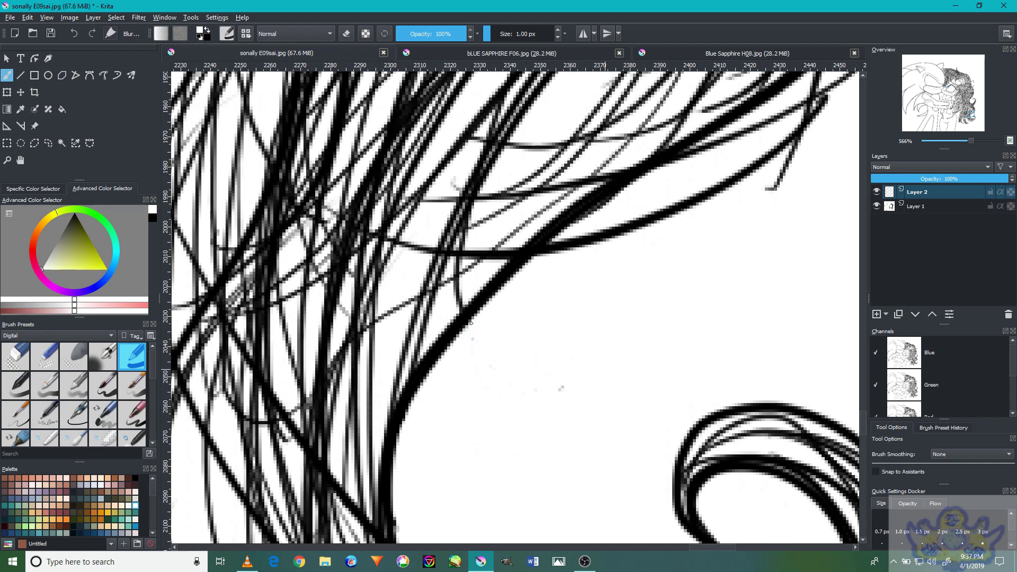
pyautogui.scroll(-5, 555, 390)
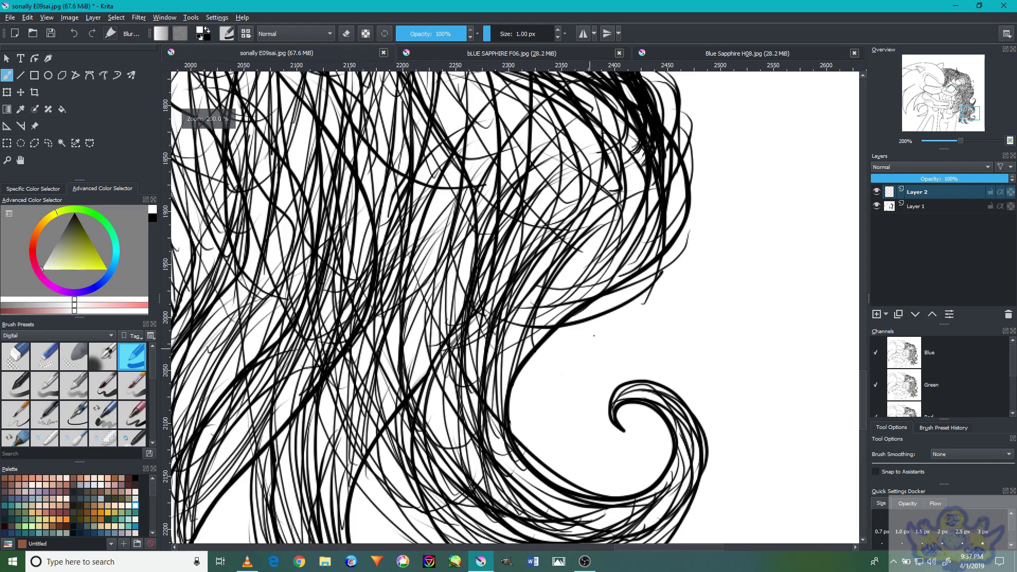
pyautogui.scroll(7, 736, 262)
pyautogui.moveTo(721, 275); pyautogui.dragTo(775, 194)
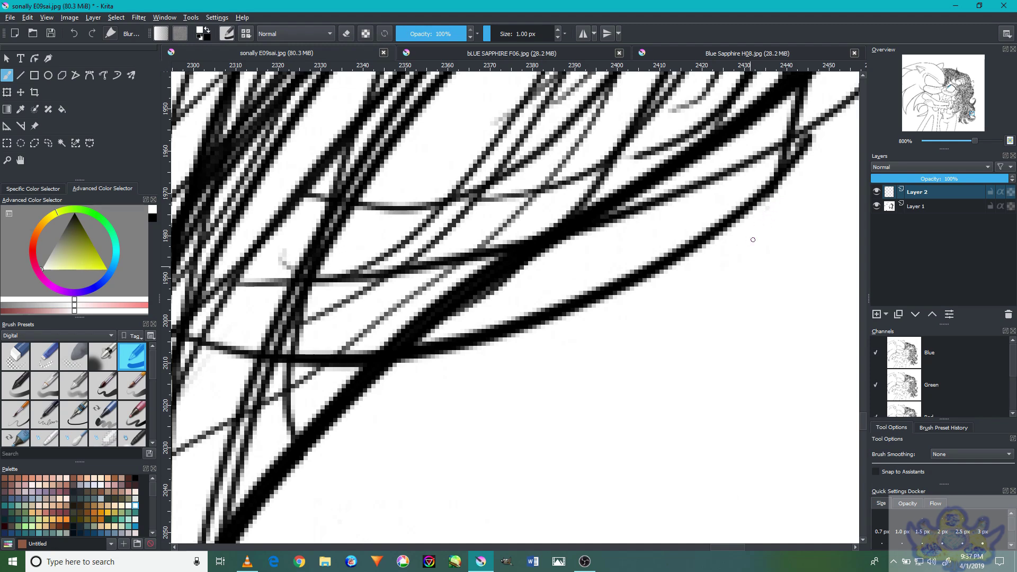
# Paint white over the thin stray strokes poking into the open centre of the upper outer curl
pyautogui.scroll(-10, 753, 239)
pyautogui.scroll(3, 701, 199)
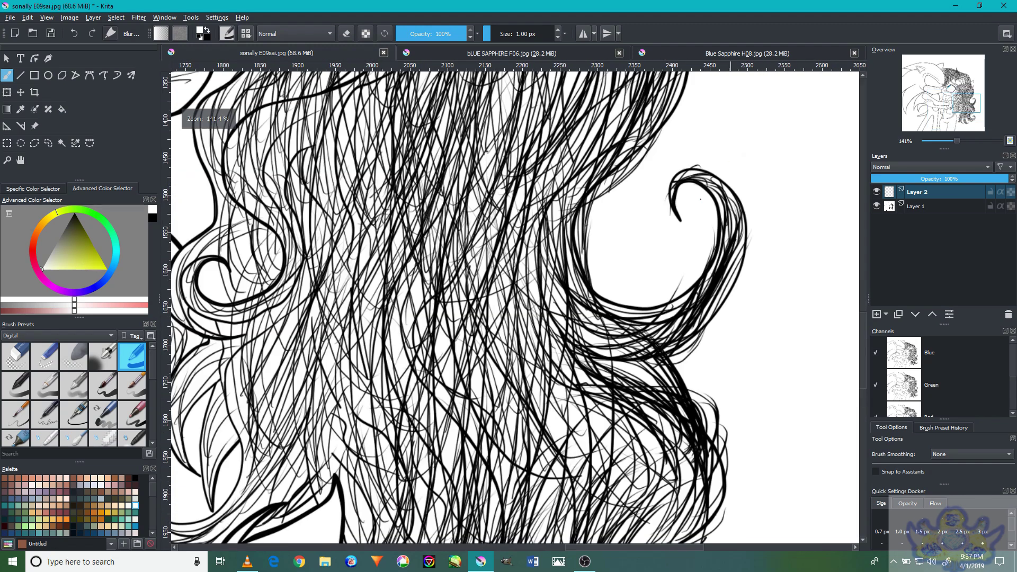
pyautogui.scroll(4, 688, 255)
pyautogui.scroll(-2, 677, 308)
pyautogui.scroll(2, 678, 295)
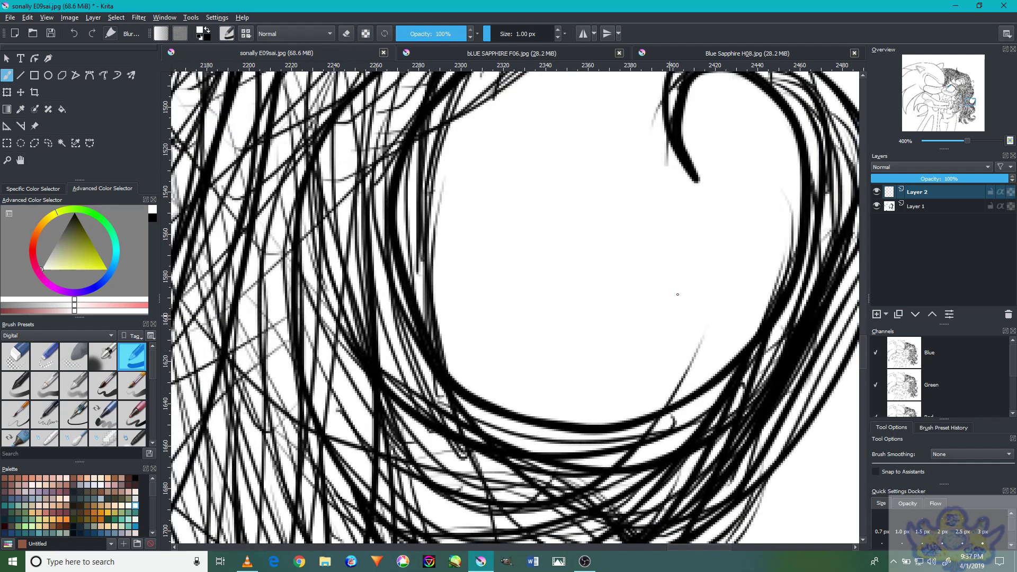
pyautogui.scroll(1, 701, 335)
pyautogui.moveTo(701, 348); pyautogui.dragTo(655, 407)
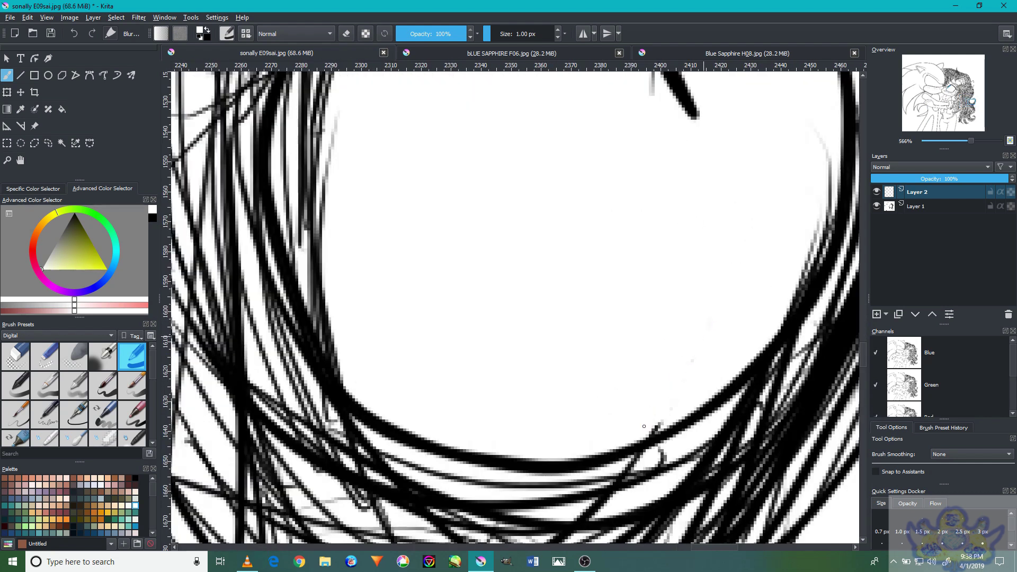
pyautogui.moveTo(667, 394); pyautogui.dragTo(646, 462)
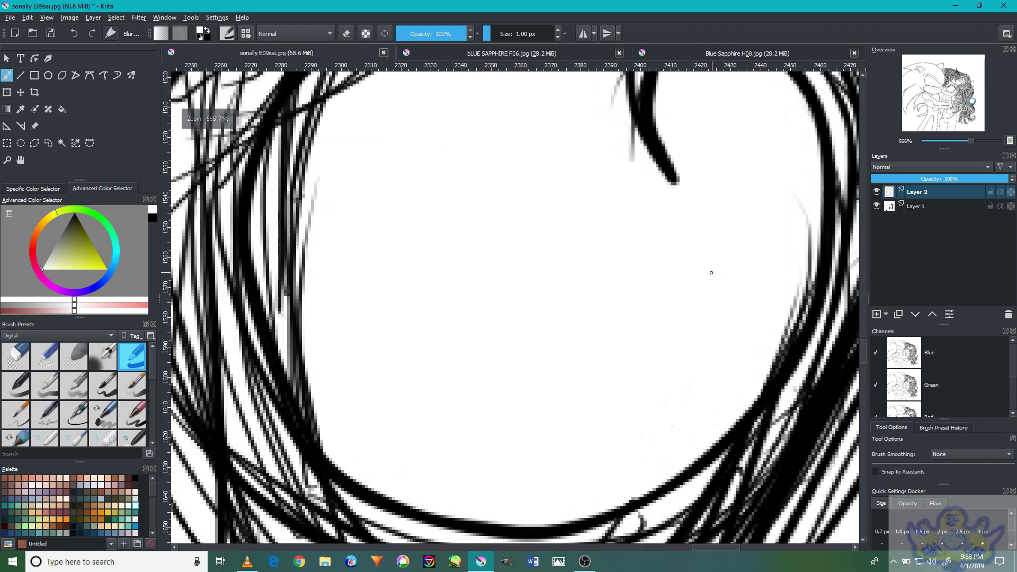
# Paint white over the stray strokes beside the upper curl's tip and above its top edge
pyautogui.moveTo(688, 268); pyautogui.dragTo(676, 286)
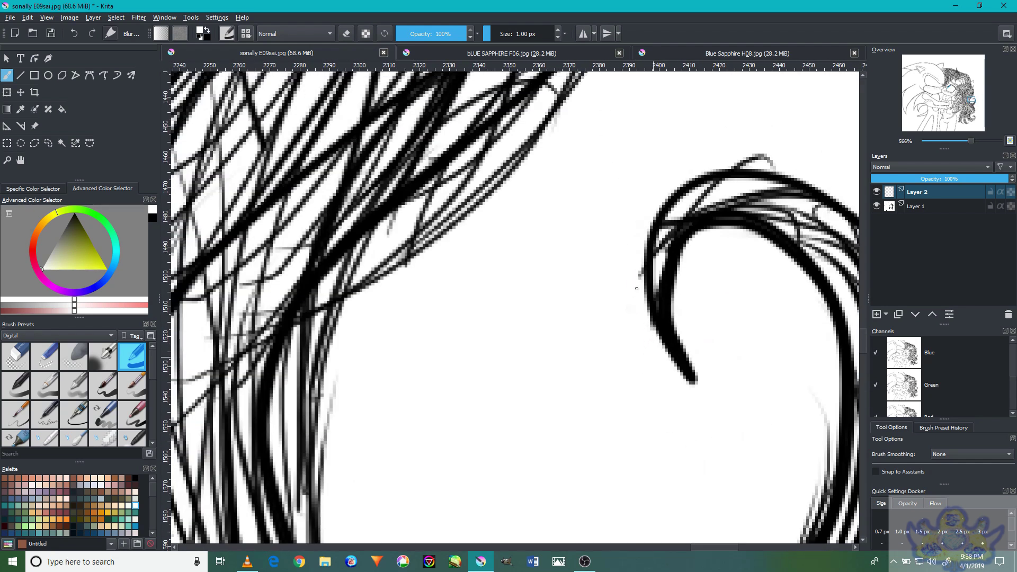
pyautogui.moveTo(640, 275); pyautogui.dragTo(653, 338)
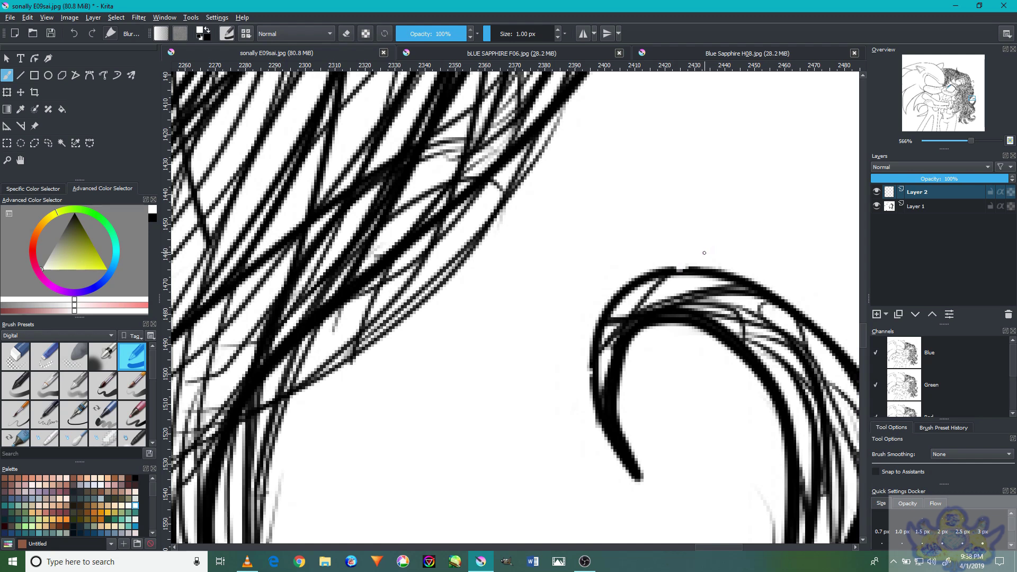
pyautogui.scroll(3, 689, 262)
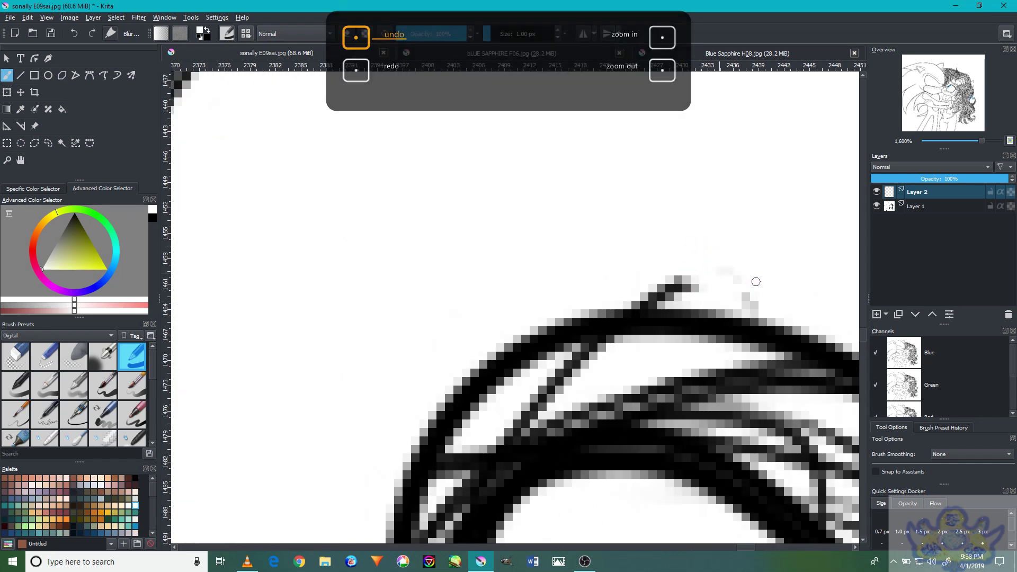
pyautogui.moveTo(681, 274)
pyautogui.mouseDown()
pyautogui.moveTo(638, 287)
pyautogui.moveTo(724, 279)
pyautogui.moveTo(732, 267)
pyautogui.moveTo(731, 288)
pyautogui.mouseUp()
pyautogui.moveTo(643, 268); pyautogui.dragTo(629, 297)
pyautogui.scroll(-8, 629, 297)
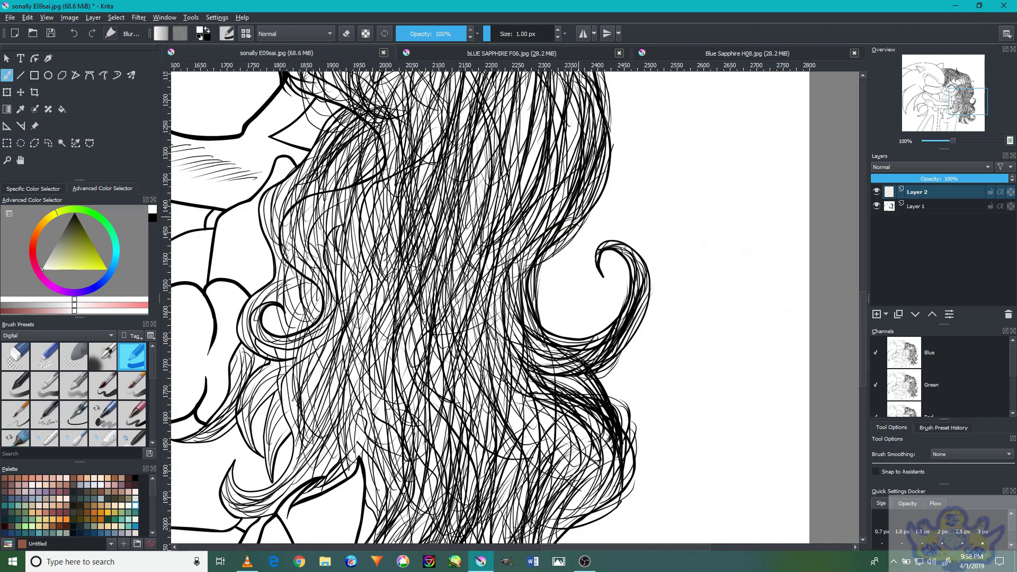
# Paint white over the short stray stroke sticking out of the hair's outer edge above the upper curl
pyautogui.scroll(2, 561, 197)
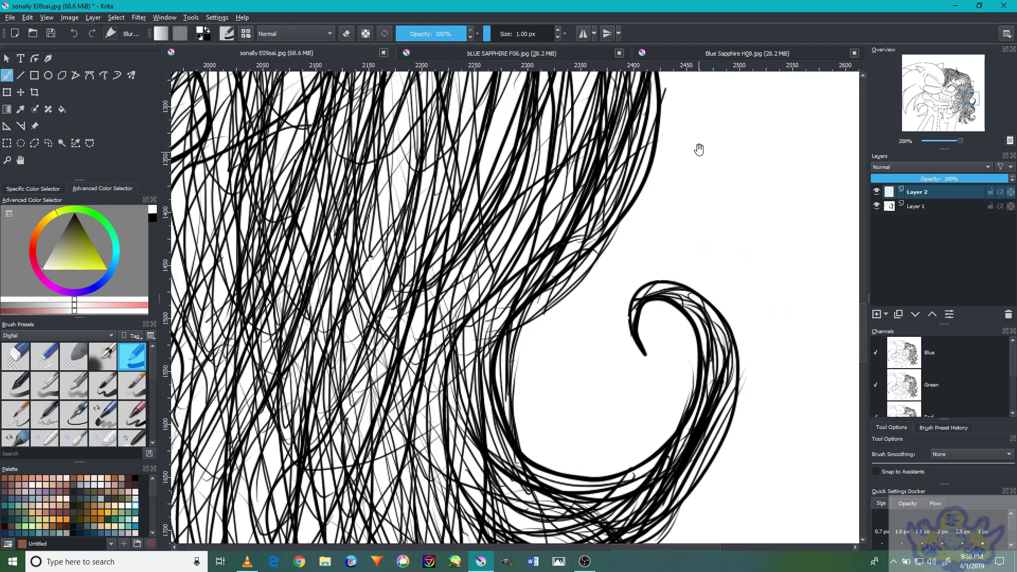
pyautogui.moveTo(698, 152); pyautogui.dragTo(598, 339)
pyautogui.scroll(5, 622, 290)
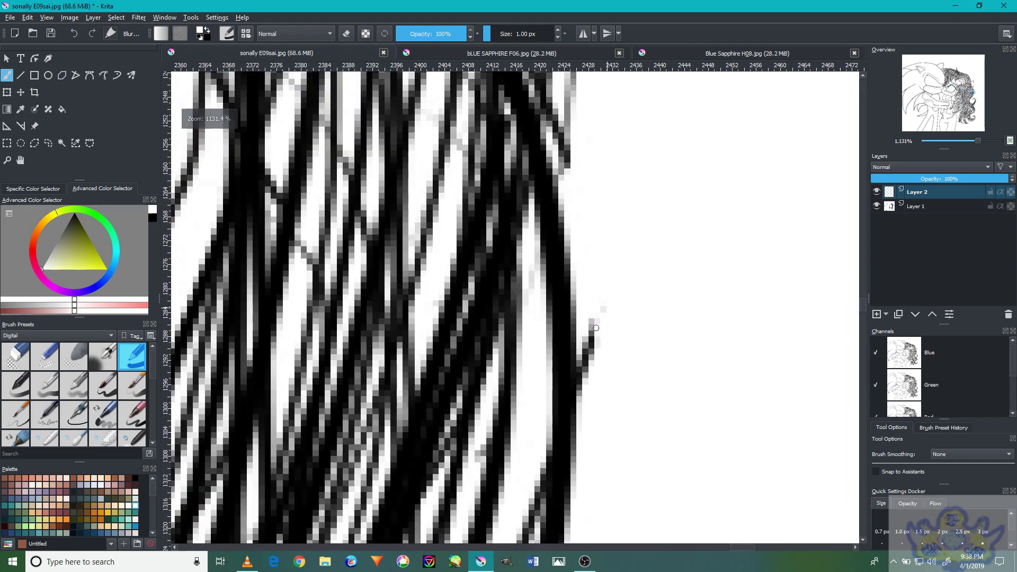
pyautogui.moveTo(594, 350); pyautogui.dragTo(587, 331)
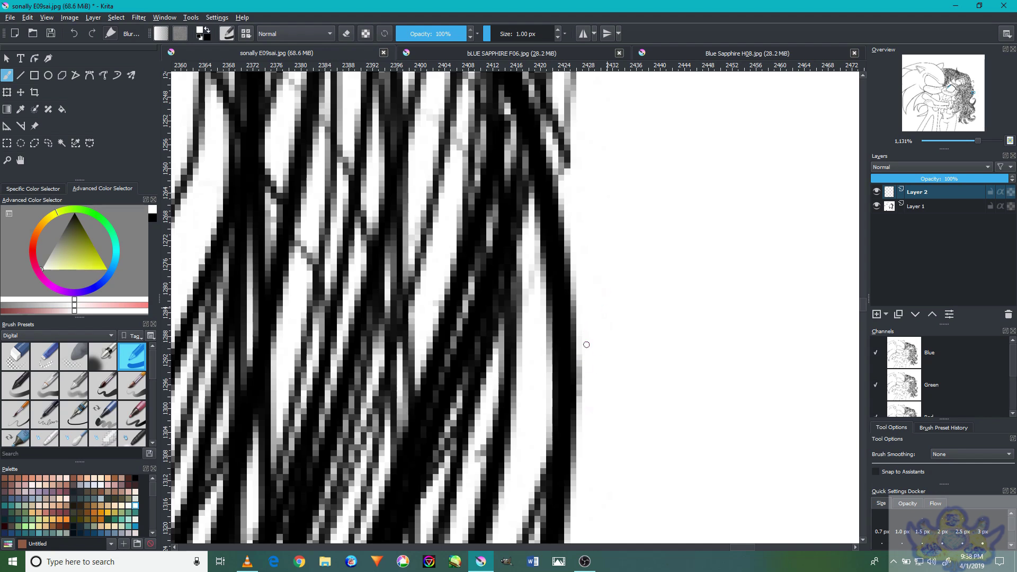
pyautogui.scroll(-4, 586, 358)
pyautogui.scroll(4, 561, 316)
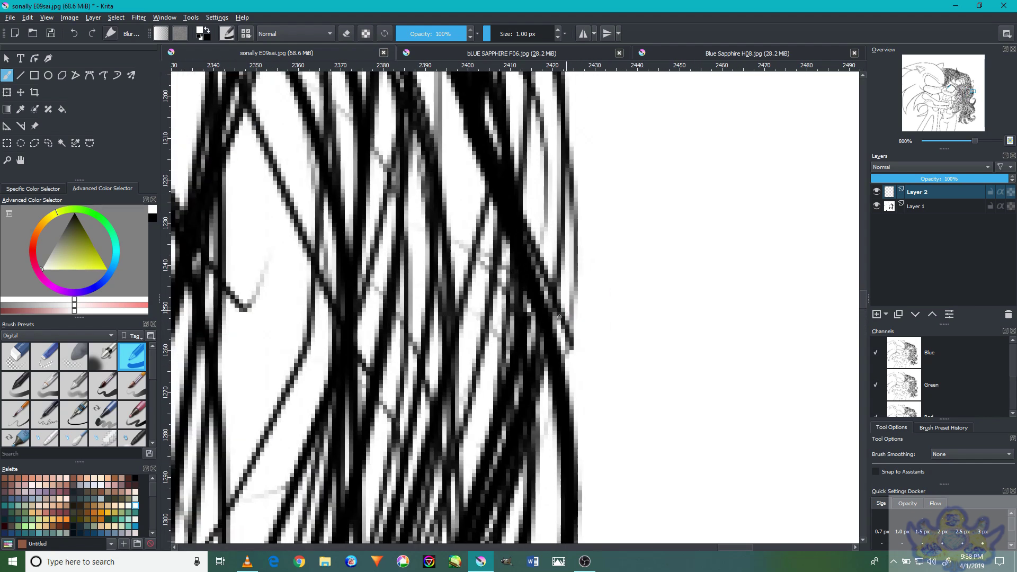
# Switch to the 3 px inking brush in black and draw hair strokes along the outer edge above the upper curl
pyautogui.click(56, 418)
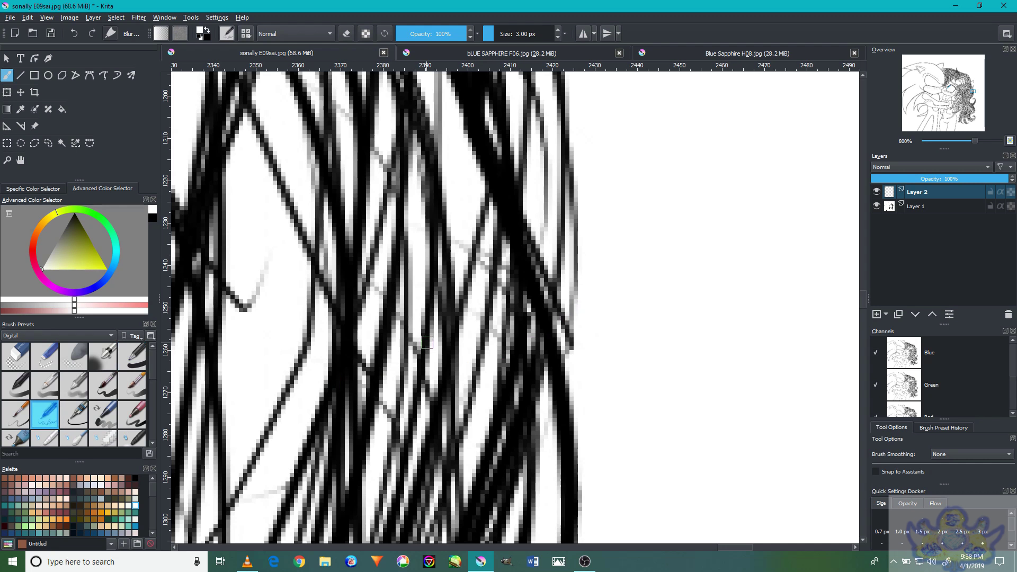
pyautogui.press('c')
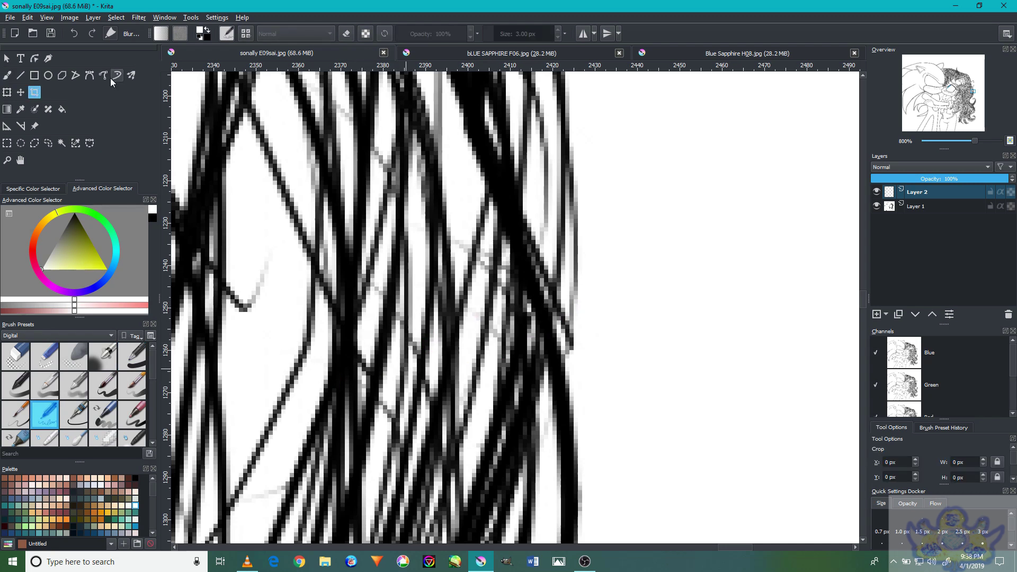
pyautogui.click(8, 78)
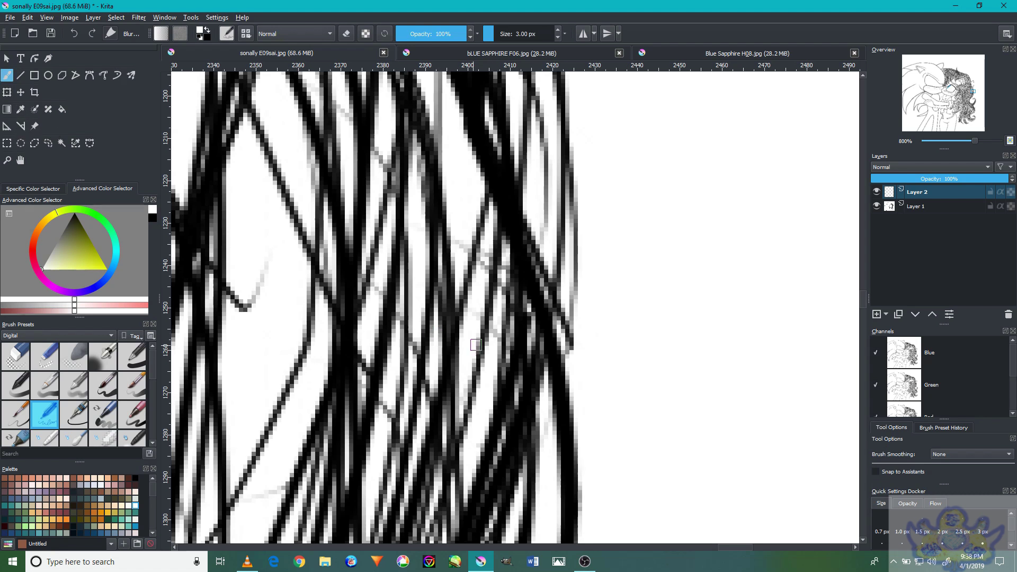
pyautogui.press('x')
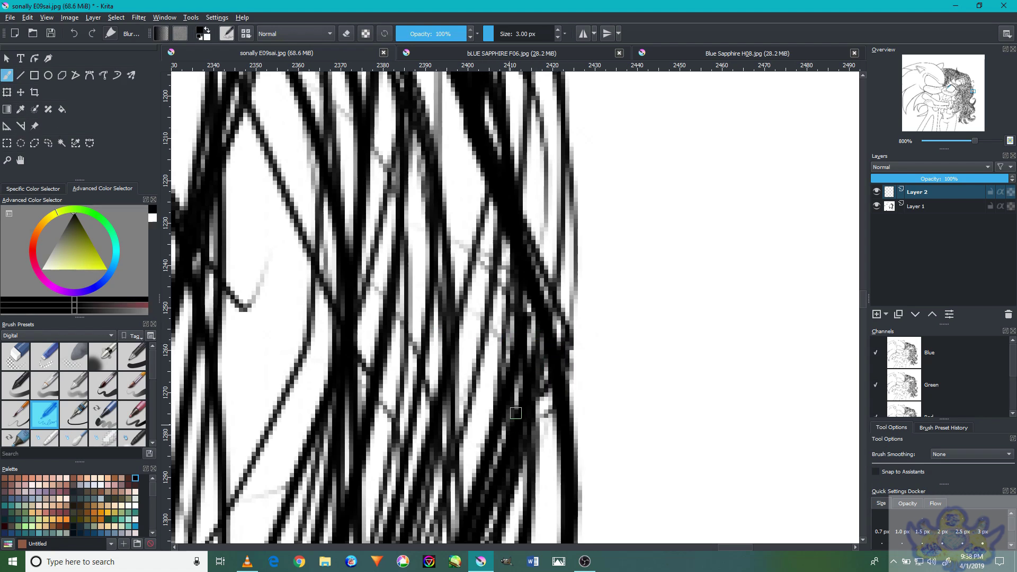
pyautogui.scroll(-4, 544, 409)
pyautogui.scroll(2, 509, 352)
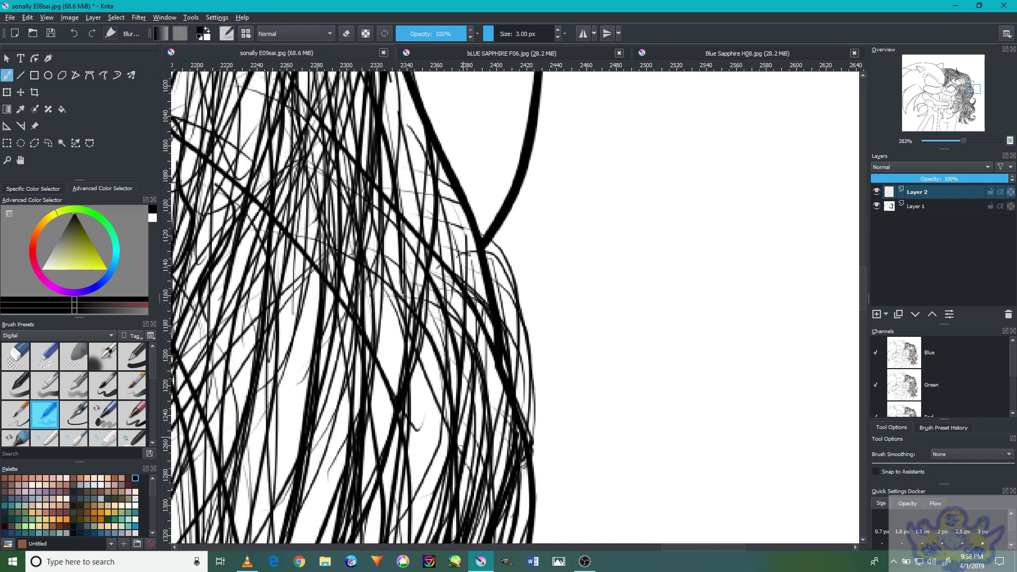
pyautogui.moveTo(527, 369); pyautogui.dragTo(491, 266)
pyautogui.moveTo(508, 321); pyautogui.dragTo(488, 241)
pyautogui.moveTo(501, 288); pyautogui.dragTo(529, 404)
pyautogui.moveTo(419, 486); pyautogui.dragTo(412, 360)
pyautogui.scroll(-2, 411, 327)
# Draw black hair strokes along the inner hair edge facing the upper curl's tip
pyautogui.scroll(4, 382, 461)
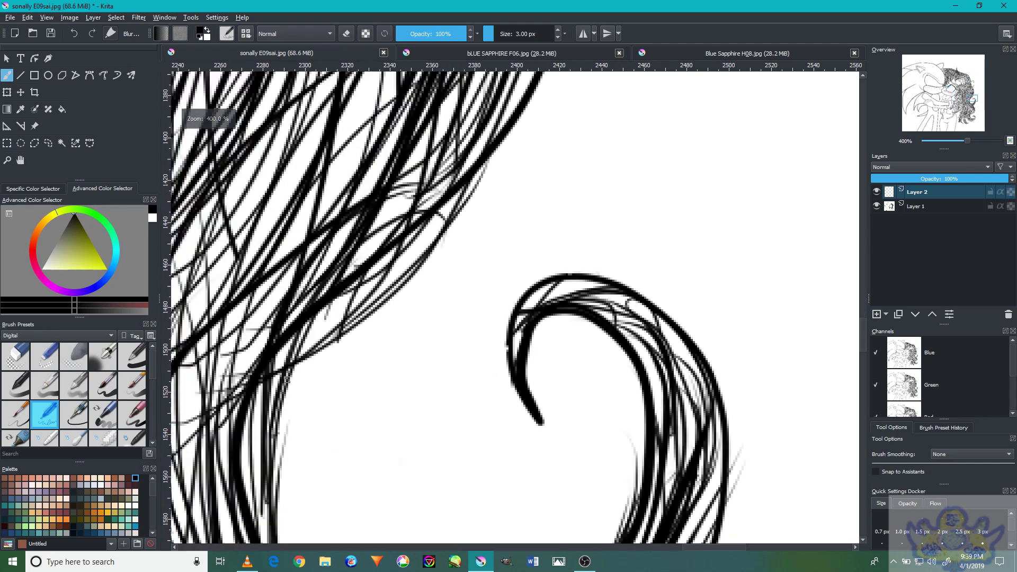
pyautogui.moveTo(286, 442)
pyautogui.mouseDown()
pyautogui.moveTo(281, 285)
pyautogui.moveTo(303, 321)
pyautogui.moveTo(390, 221)
pyautogui.mouseUp()
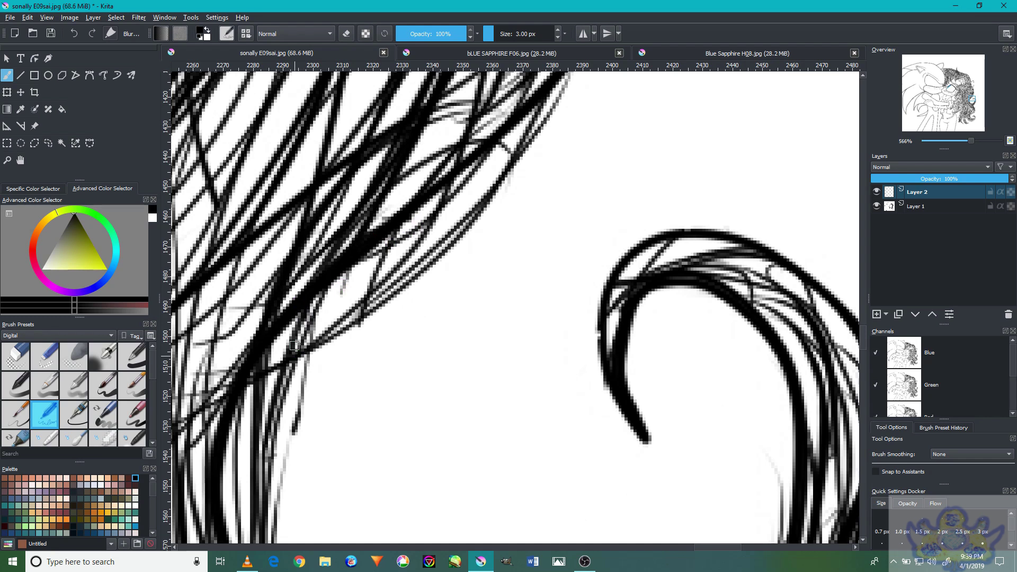
pyautogui.moveTo(295, 350); pyautogui.dragTo(442, 217)
pyautogui.moveTo(273, 480); pyautogui.dragTo(301, 356)
pyautogui.scroll(-4, 301, 356)
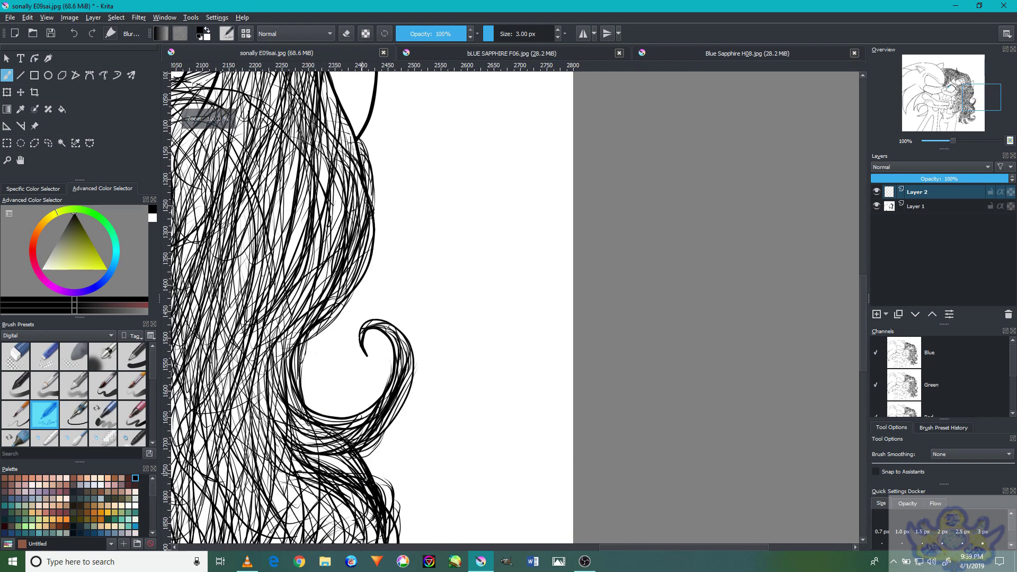
# Draw black hair strokes along the outer and lower edge of the upper curl
pyautogui.scroll(3, 422, 480)
pyautogui.moveTo(422, 480)
pyautogui.mouseDown()
pyautogui.moveTo(327, 461)
pyautogui.moveTo(334, 475)
pyautogui.moveTo(420, 477)
pyautogui.moveTo(345, 456)
pyautogui.moveTo(324, 362)
pyautogui.mouseUp()
pyautogui.moveTo(383, 466); pyautogui.dragTo(308, 359)
pyautogui.scroll(-2, 389, 470)
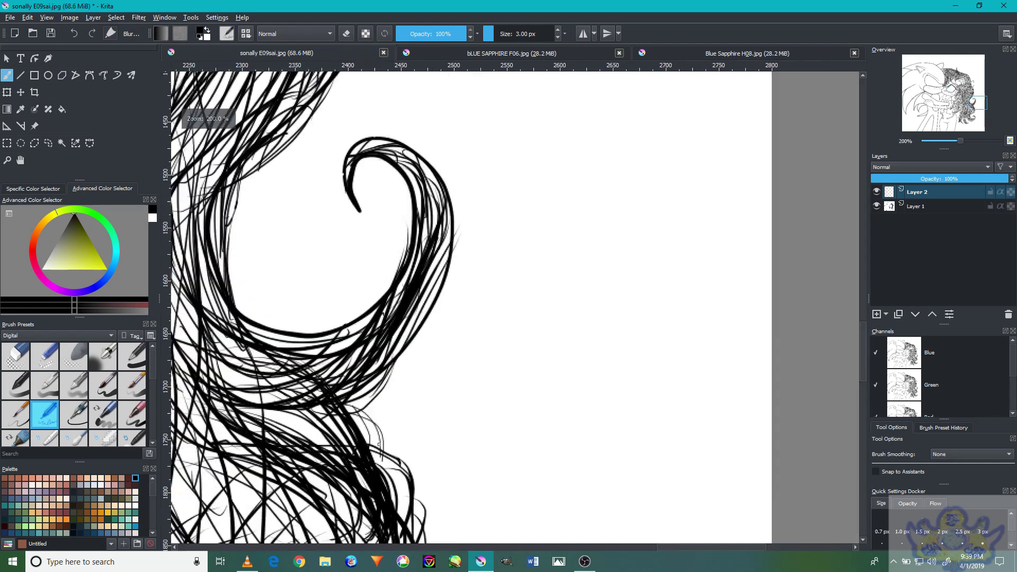
pyautogui.scroll(2, 389, 470)
pyautogui.moveTo(433, 514); pyautogui.dragTo(410, 464)
pyautogui.moveTo(391, 508); pyautogui.dragTo(324, 385)
pyautogui.scroll(-4, 367, 446)
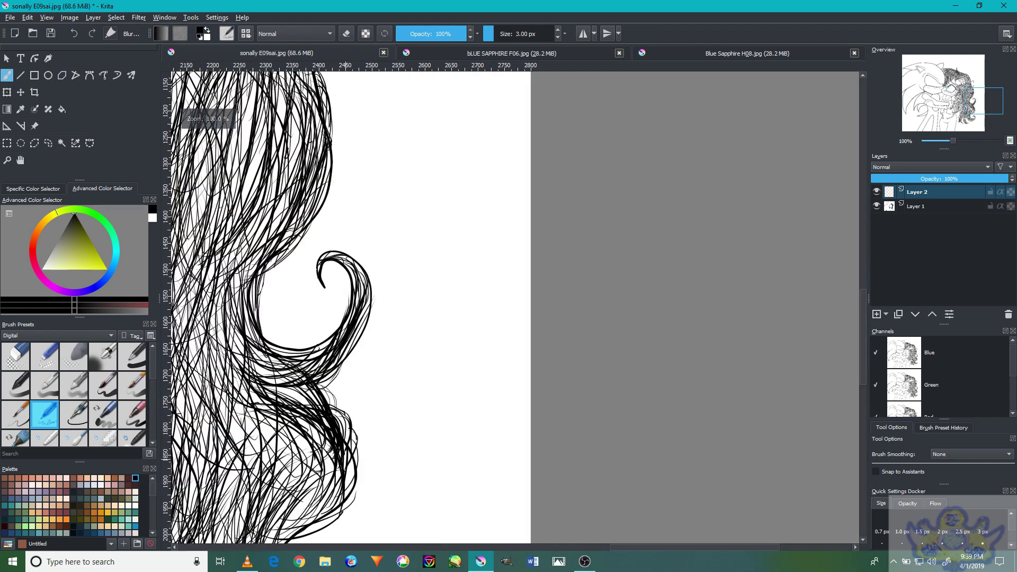
# Draw black hair strokes along the outer edge of the hair bulge between the two outer curls
pyautogui.moveTo(416, 408); pyautogui.dragTo(537, 276)
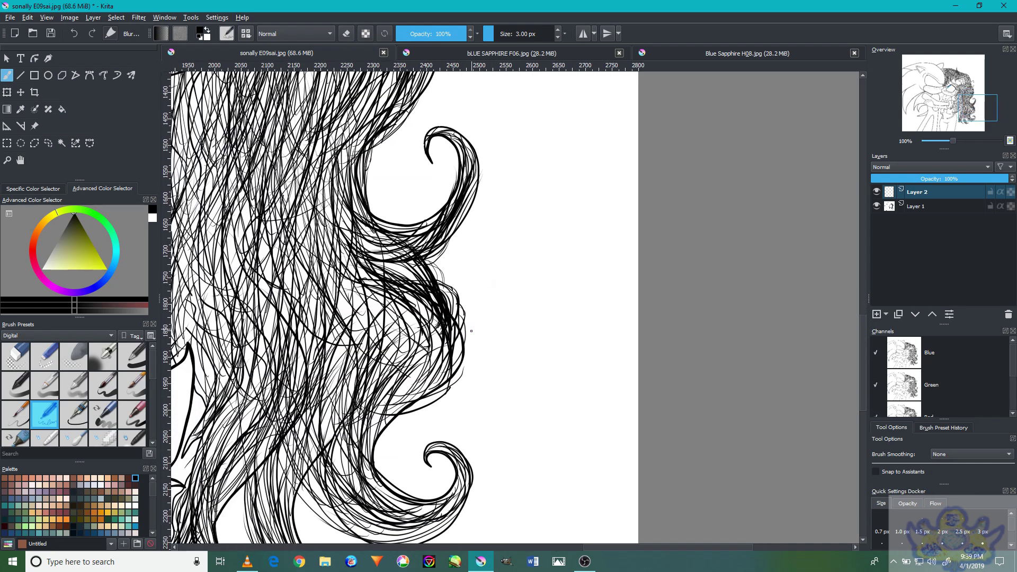
pyautogui.scroll(5, 472, 329)
pyautogui.moveTo(465, 411); pyautogui.dragTo(498, 173)
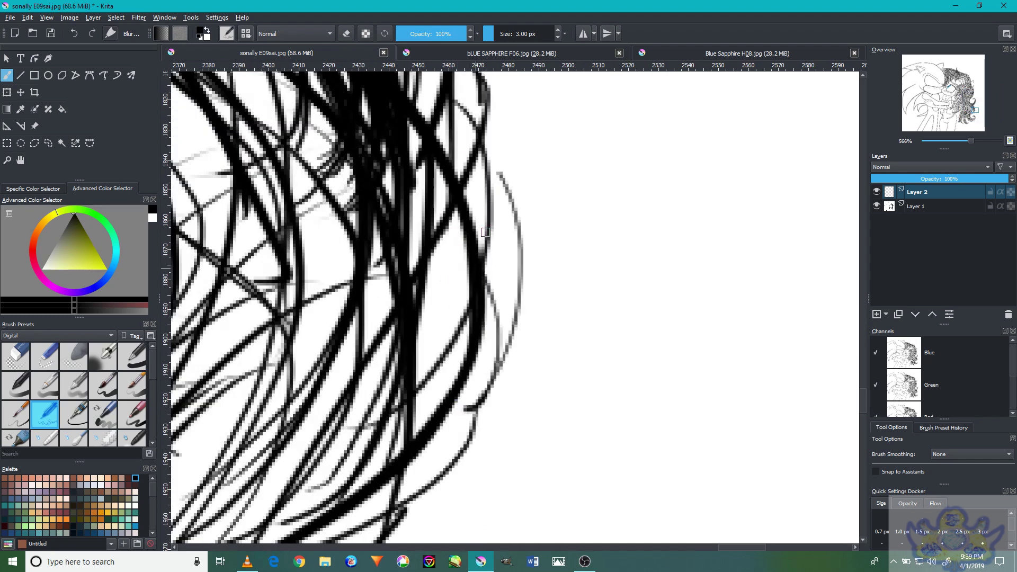
pyautogui.scroll(-3, 502, 145)
pyautogui.moveTo(480, 365); pyautogui.dragTo(435, 412)
pyautogui.scroll(-4, 436, 412)
pyautogui.scroll(2, 329, 447)
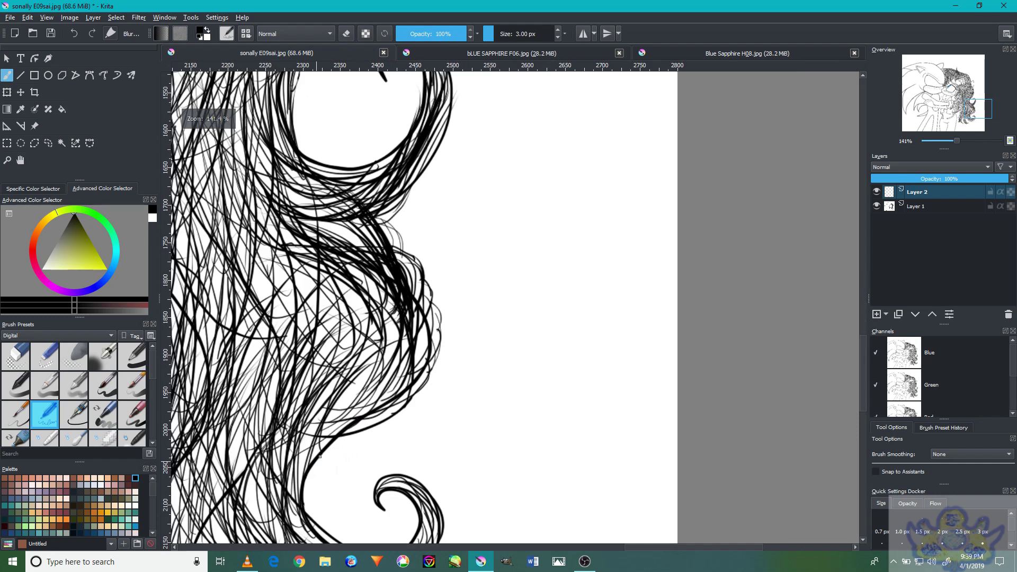
pyautogui.moveTo(373, 395); pyautogui.dragTo(506, 301)
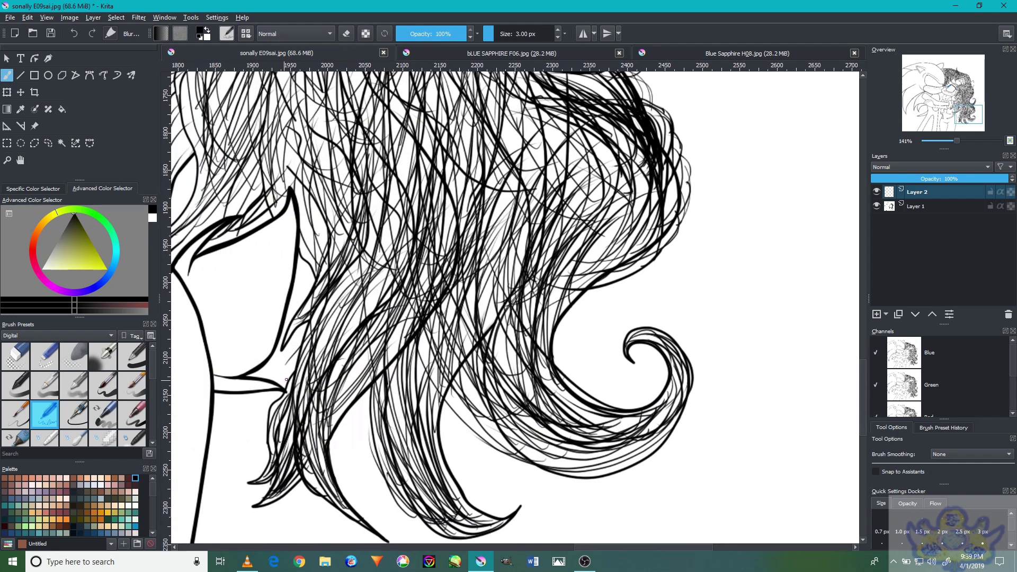
# Switch to the digital brush in white at 1 px and paint over the stray stroke between the arm outline and the hair edge
pyautogui.moveTo(342, 284); pyautogui.dragTo(521, 296)
pyautogui.moveTo(502, 241)
pyautogui.mouseDown()
pyautogui.moveTo(466, 330)
pyautogui.moveTo(510, 236)
pyautogui.mouseUp()
pyautogui.moveTo(450, 311); pyautogui.dragTo(560, 268)
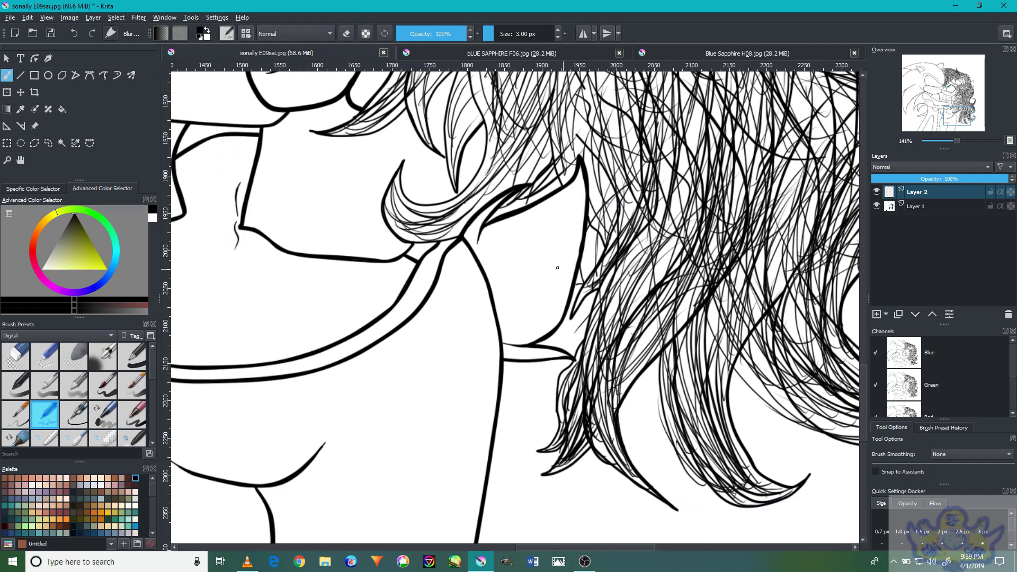
pyautogui.scroll(-6, 565, 257)
pyautogui.scroll(2, 499, 302)
pyautogui.scroll(5, 499, 302)
pyautogui.moveTo(580, 374)
pyautogui.mouseDown()
pyautogui.moveTo(683, 285)
pyautogui.moveTo(634, 310)
pyautogui.moveTo(647, 262)
pyautogui.moveTo(627, 319)
pyautogui.moveTo(662, 178)
pyautogui.mouseUp()
pyautogui.moveTo(604, 321)
pyautogui.mouseDown()
pyautogui.moveTo(621, 302)
pyautogui.moveTo(648, 193)
pyautogui.mouseUp()
pyautogui.moveTo(656, 314); pyautogui.dragTo(750, 210)
pyautogui.scroll(-2, 734, 413)
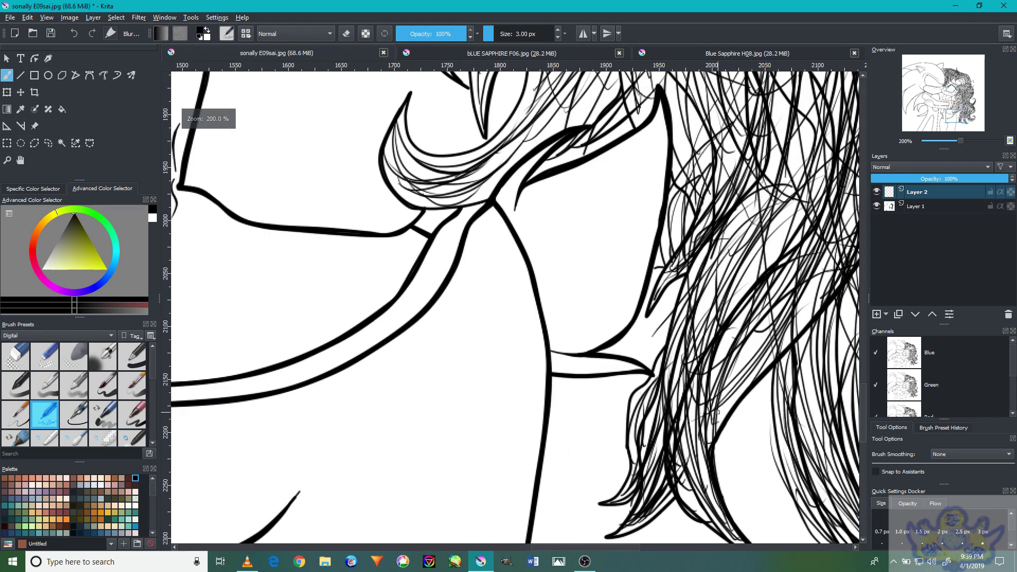
pyautogui.scroll(4, 660, 299)
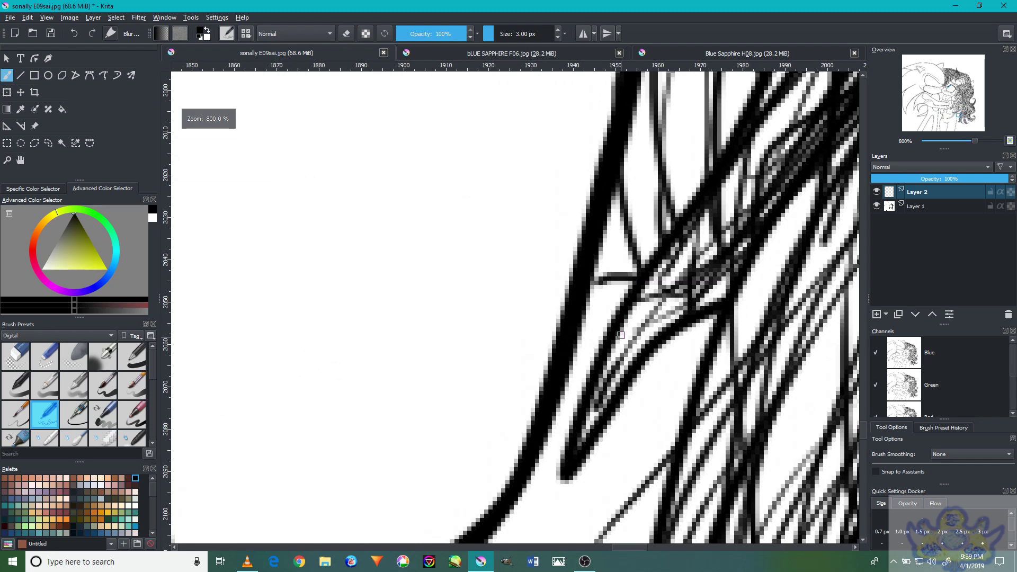
pyautogui.click(141, 362)
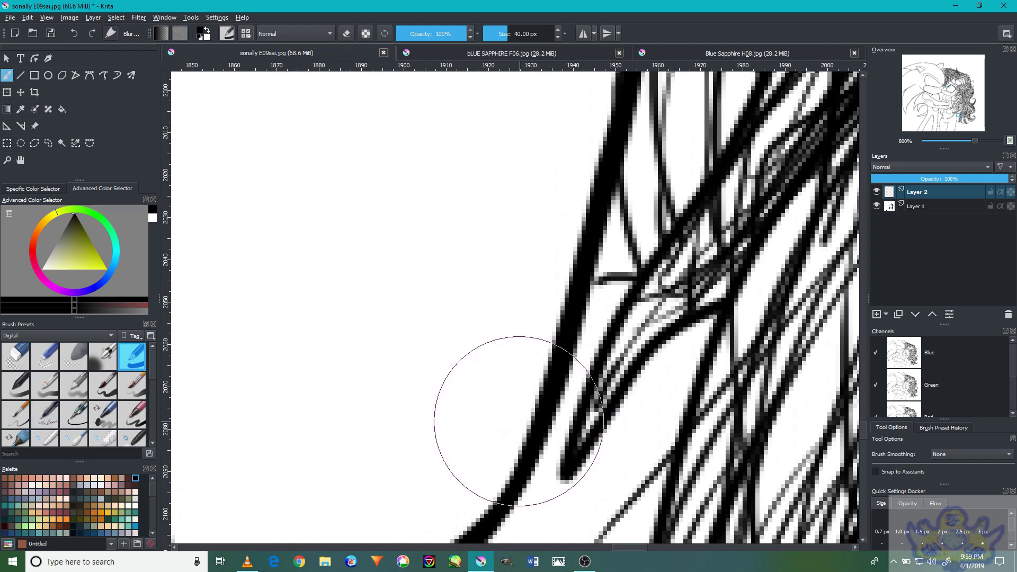
pyautogui.press('x')
pyautogui.press('[')
pyautogui.press('[')
pyautogui.press('[')
pyautogui.press('[')
pyautogui.press('[')
pyautogui.press('[')
pyautogui.press('[')
pyautogui.press('[')
pyautogui.press('[')
pyautogui.press('[')
pyautogui.moveTo(623, 276); pyautogui.dragTo(612, 274)
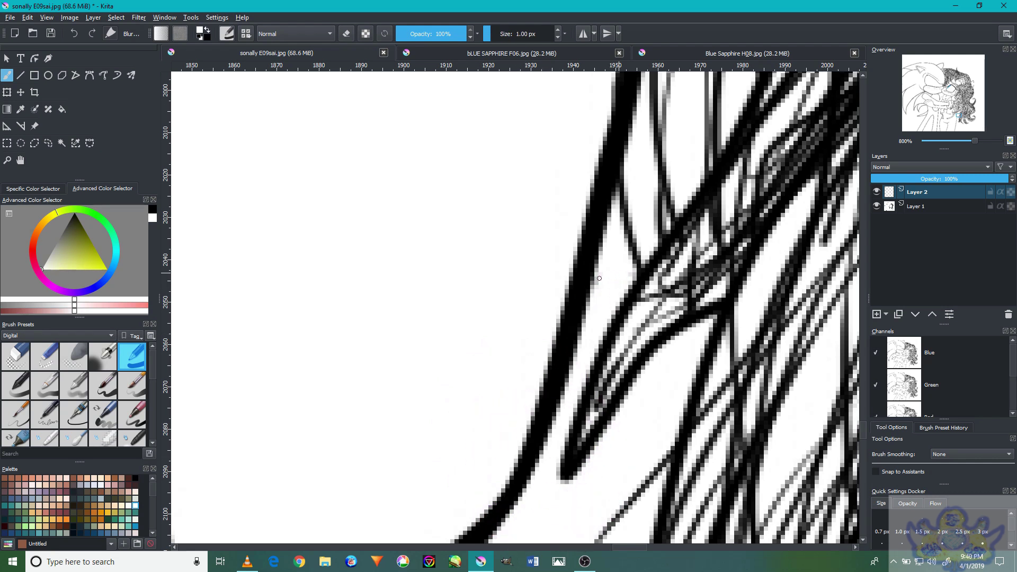
# Paint over the lone hair strand sticking out below the pointed hair tip beside the arm in white
pyautogui.press('x')
pyautogui.moveTo(691, 324); pyautogui.dragTo(748, 200)
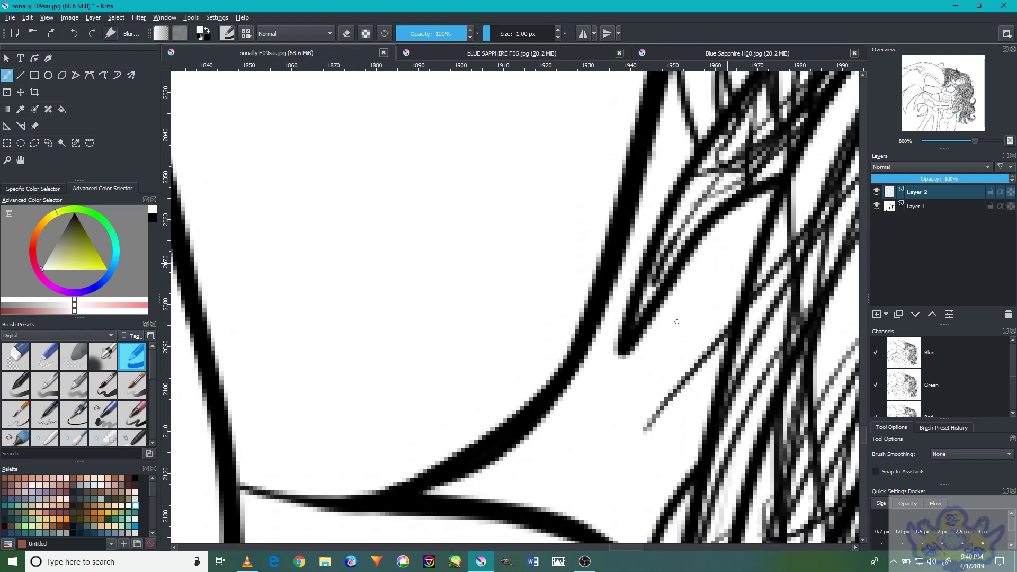
pyautogui.moveTo(697, 360); pyautogui.dragTo(713, 343)
pyautogui.moveTo(715, 338); pyautogui.dragTo(643, 432)
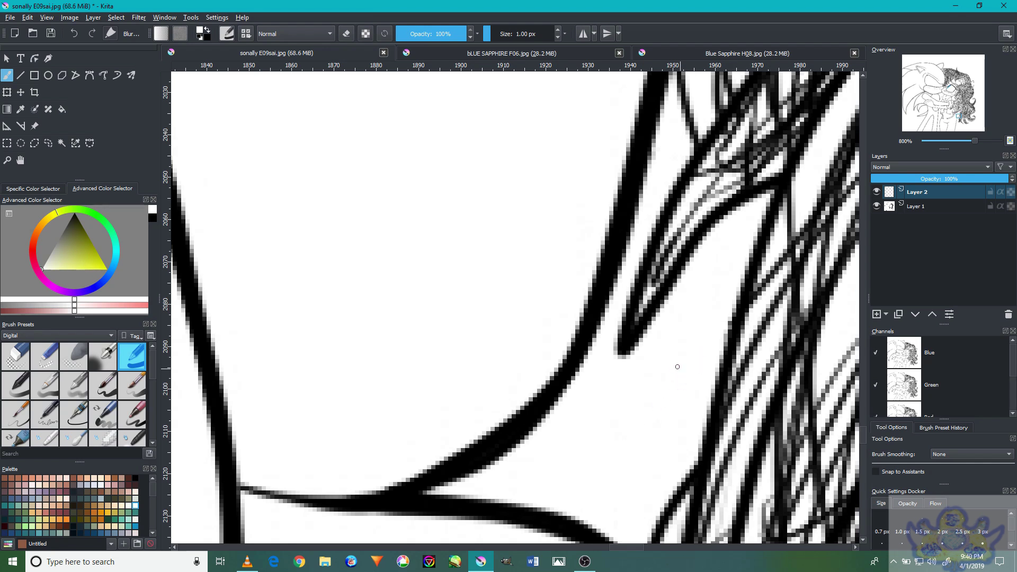
# Paint over the stray hair strokes hanging directly below the thick lower edge of the front hair lock near the cheek
pyautogui.scroll(-5, 666, 334)
pyautogui.scroll(2, 666, 334)
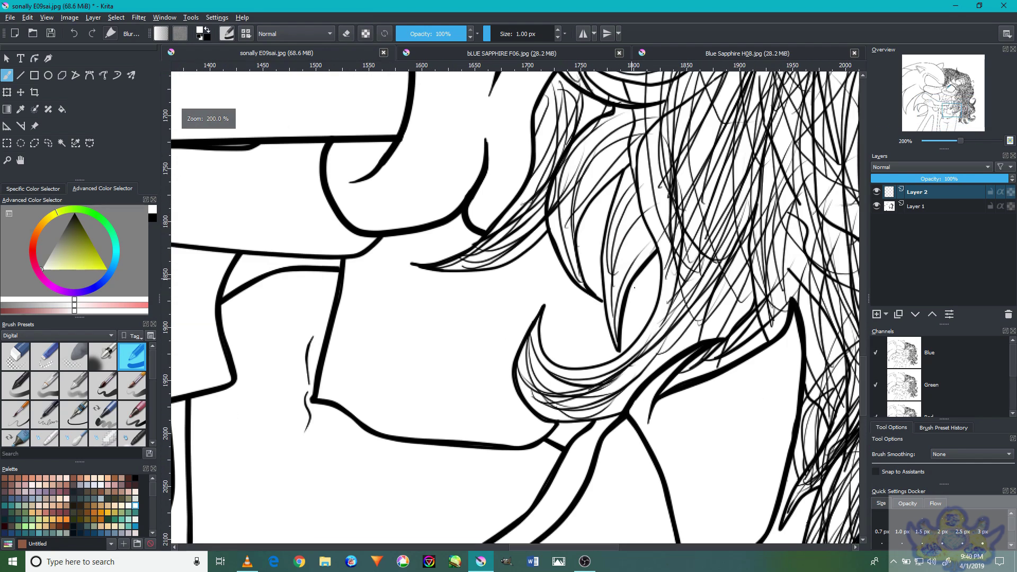
pyautogui.scroll(-1, 474, 445)
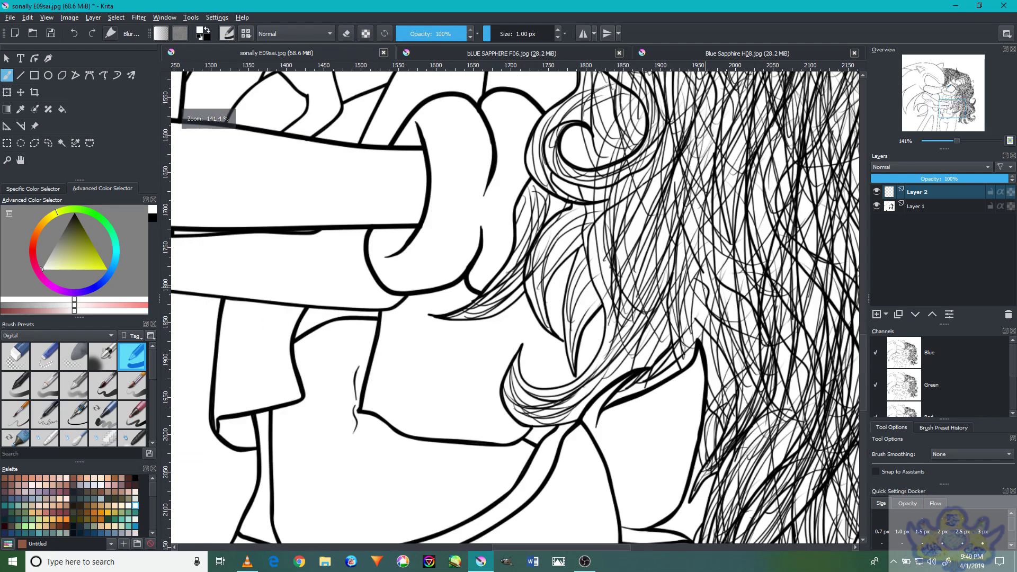
pyautogui.moveTo(773, 248)
pyautogui.mouseDown()
pyautogui.moveTo(763, 318)
pyautogui.moveTo(726, 366)
pyautogui.mouseUp()
pyautogui.moveTo(732, 254); pyautogui.dragTo(745, 389)
pyautogui.moveTo(725, 320); pyautogui.dragTo(730, 373)
pyautogui.moveTo(620, 252); pyautogui.dragTo(689, 331)
pyautogui.moveTo(714, 260); pyautogui.dragTo(610, 348)
pyautogui.scroll(8, 521, 367)
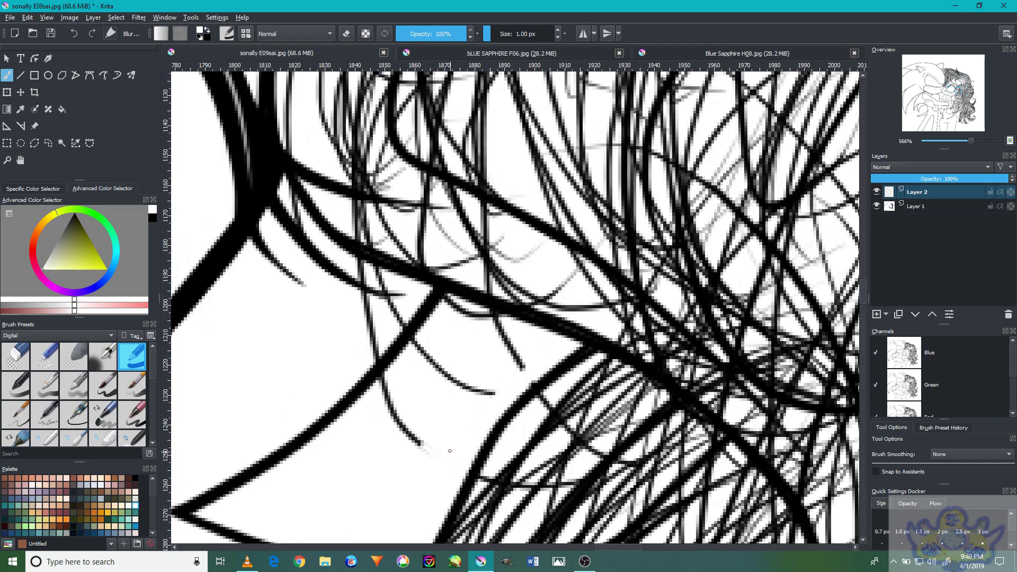
pyautogui.scroll(-4, 450, 455)
pyautogui.scroll(8, 458, 375)
pyautogui.moveTo(458, 376)
pyautogui.mouseDown()
pyautogui.moveTo(426, 362)
pyautogui.moveTo(420, 381)
pyautogui.moveTo(361, 346)
pyautogui.moveTo(373, 360)
pyautogui.moveTo(358, 340)
pyautogui.moveTo(360, 364)
pyautogui.moveTo(338, 335)
pyautogui.mouseUp()
pyautogui.moveTo(414, 381)
pyautogui.mouseDown()
pyautogui.moveTo(411, 358)
pyautogui.moveTo(346, 326)
pyautogui.moveTo(360, 350)
pyautogui.moveTo(468, 396)
pyautogui.moveTo(414, 355)
pyautogui.moveTo(478, 407)
pyautogui.moveTo(472, 388)
pyautogui.moveTo(520, 494)
pyautogui.moveTo(494, 429)
pyautogui.moveTo(500, 482)
pyautogui.moveTo(543, 516)
pyautogui.mouseUp()
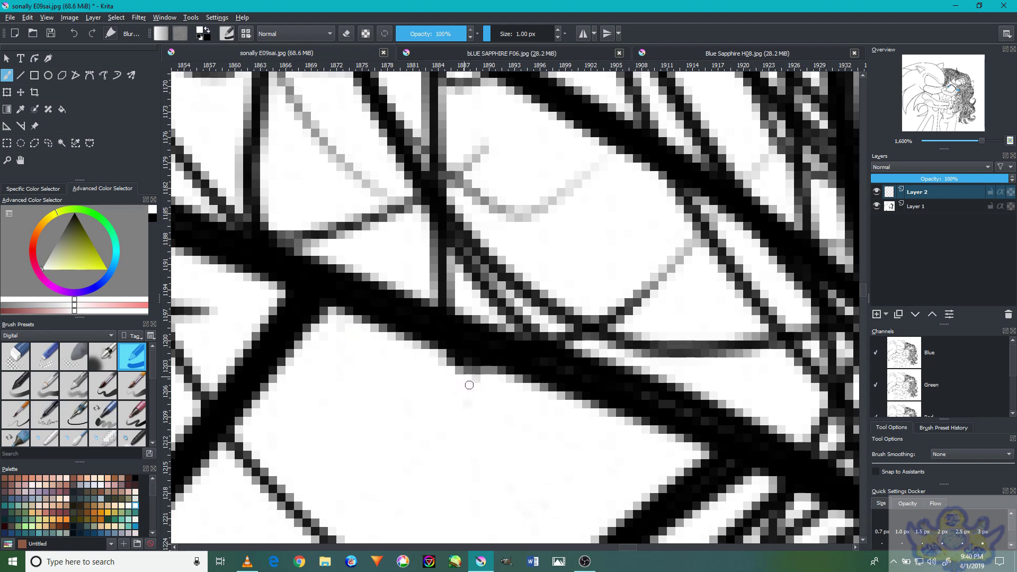
# Paint white over the stray strokes where they cross the lower side of the diagonal cheek line, detaching them from it
pyautogui.scroll(-6, 472, 397)
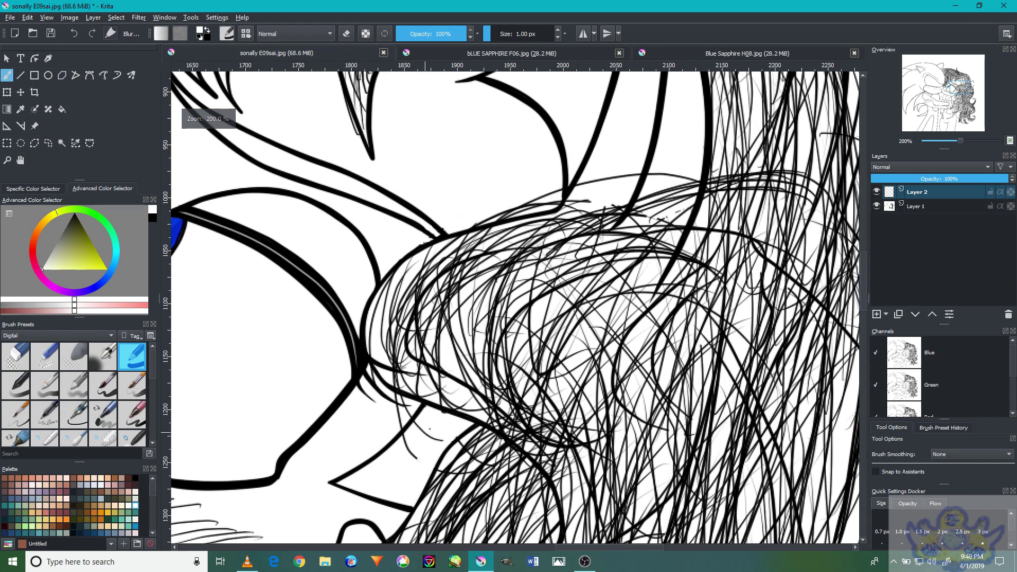
pyautogui.scroll(6, 419, 410)
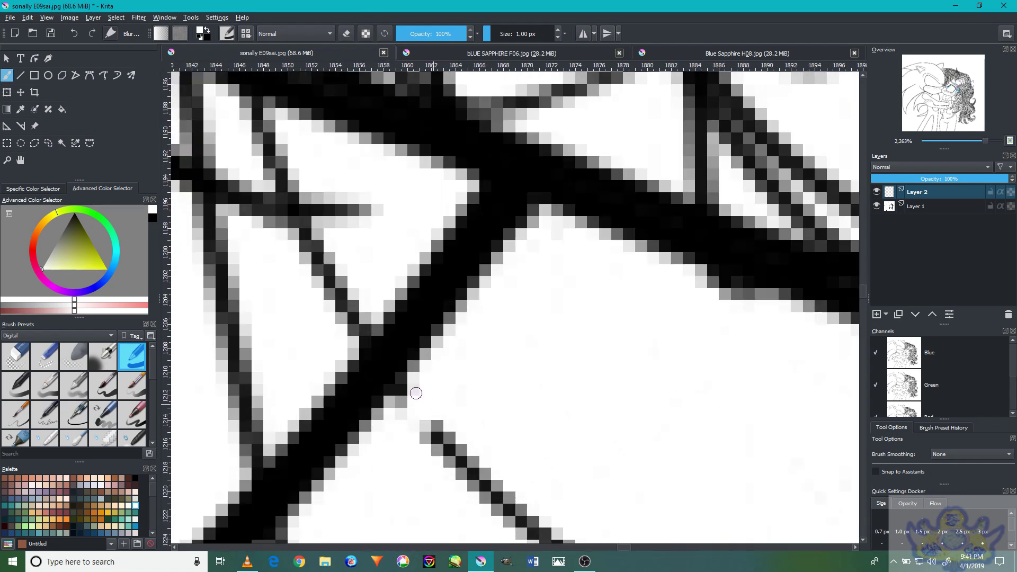
pyautogui.scroll(1, 426, 386)
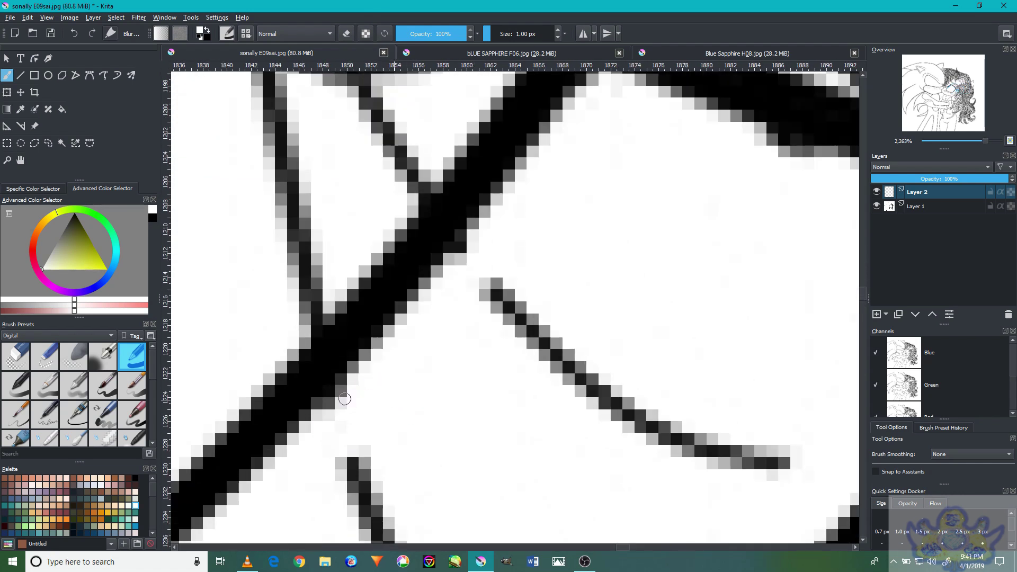
pyautogui.scroll(-5, 348, 420)
pyautogui.scroll(4, 278, 478)
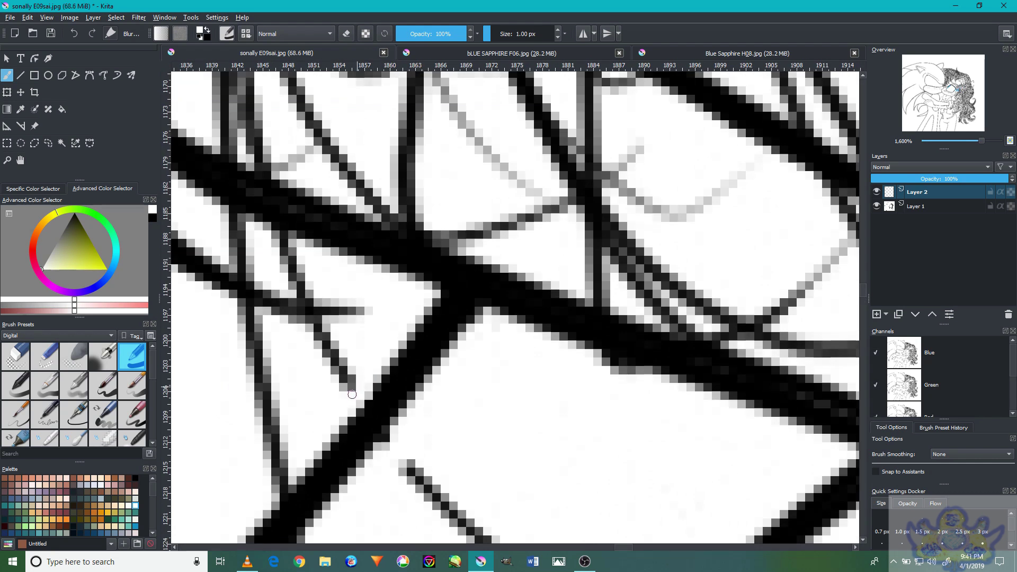
# Paint over the stray hair strokes on the eye side of the diagonal cheek line in white
pyautogui.moveTo(277, 478)
pyautogui.mouseDown()
pyautogui.moveTo(337, 387)
pyautogui.moveTo(271, 418)
pyautogui.moveTo(277, 470)
pyautogui.moveTo(256, 400)
pyautogui.moveTo(277, 453)
pyautogui.moveTo(279, 398)
pyautogui.moveTo(274, 470)
pyautogui.moveTo(263, 385)
pyautogui.moveTo(238, 336)
pyautogui.moveTo(266, 429)
pyautogui.mouseUp()
pyautogui.moveTo(266, 387)
pyautogui.mouseDown()
pyautogui.moveTo(248, 310)
pyautogui.moveTo(337, 371)
pyautogui.moveTo(325, 341)
pyautogui.moveTo(273, 404)
pyautogui.moveTo(326, 338)
pyautogui.mouseUp()
pyautogui.scroll(-10, 326, 338)
pyautogui.scroll(10, 326, 409)
pyautogui.scroll(-12, 326, 409)
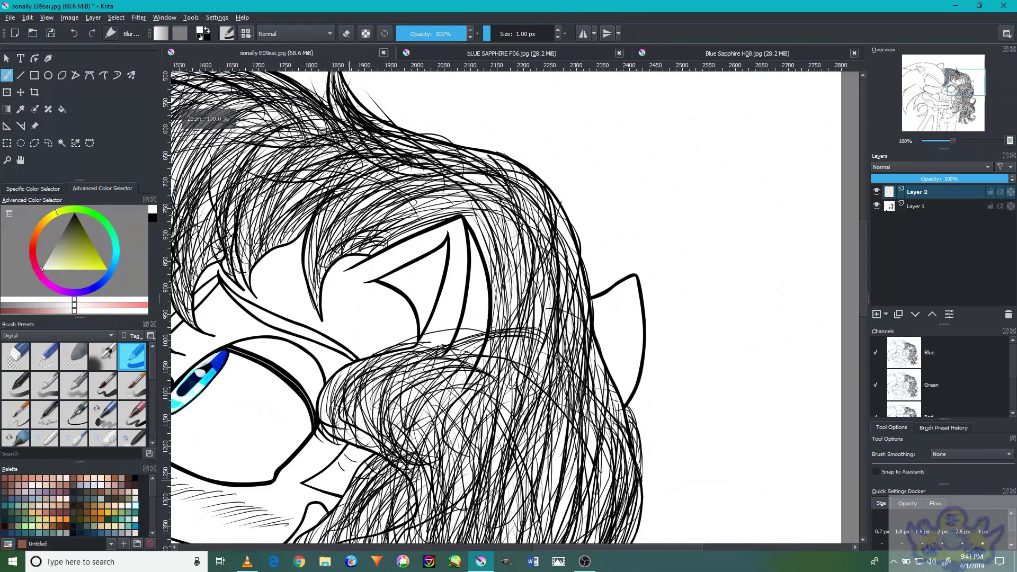
# Enlarge the white brush to 16 px and paint over the two leftover stroke fragments between the diagonal cheek line and the hair
pyautogui.moveTo(325, 408); pyautogui.dragTo(375, 347)
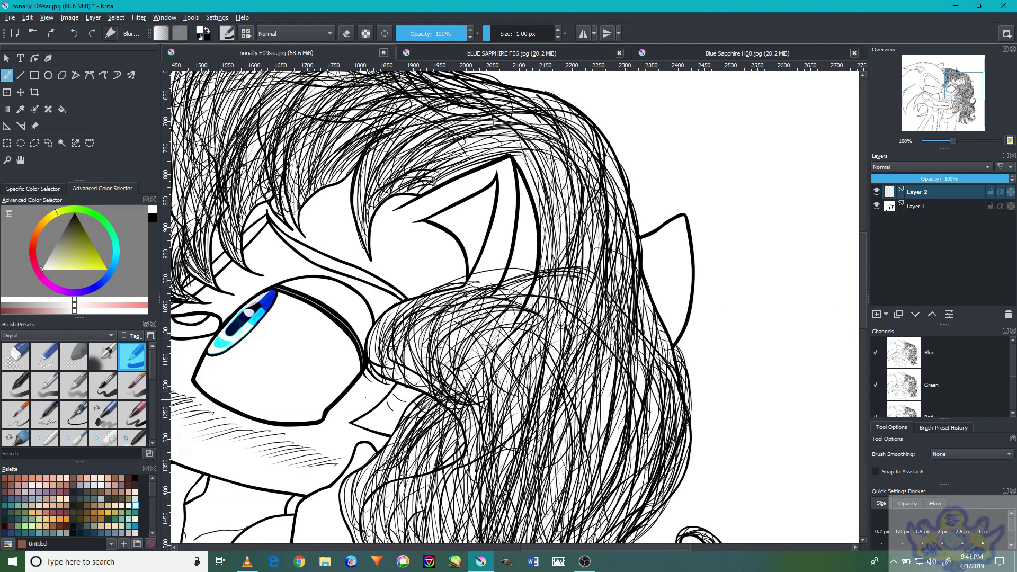
pyautogui.press(']')
pyautogui.press(']')
pyautogui.press(']')
pyautogui.press(']')
pyautogui.press(']')
pyautogui.press(']')
pyautogui.press(']')
pyautogui.press(']')
pyautogui.press(']')
pyautogui.press(']')
pyautogui.scroll(9, 371, 408)
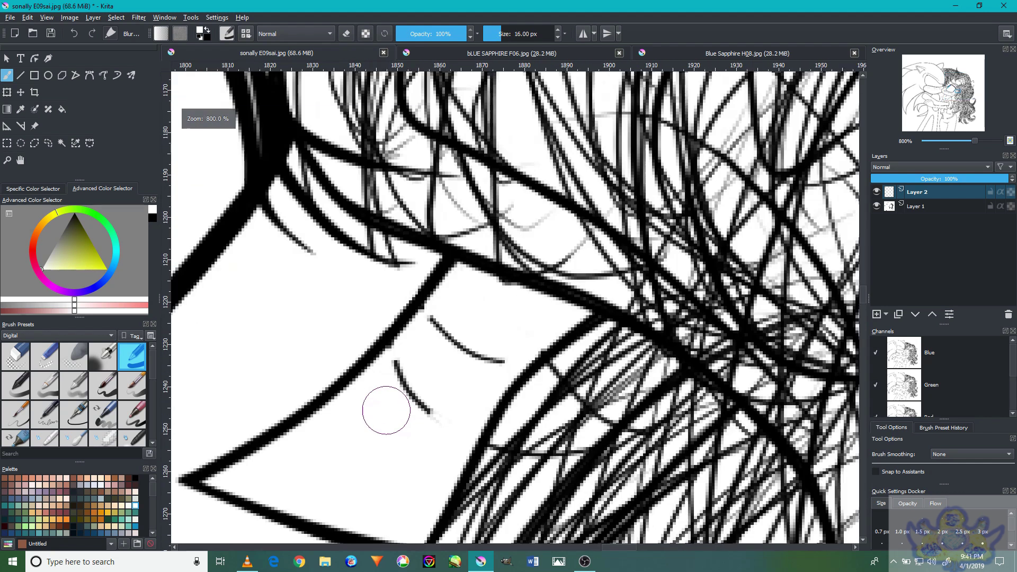
pyautogui.moveTo(432, 347)
pyautogui.mouseDown()
pyautogui.moveTo(528, 321)
pyautogui.moveTo(545, 260)
pyautogui.moveTo(475, 284)
pyautogui.mouseUp()
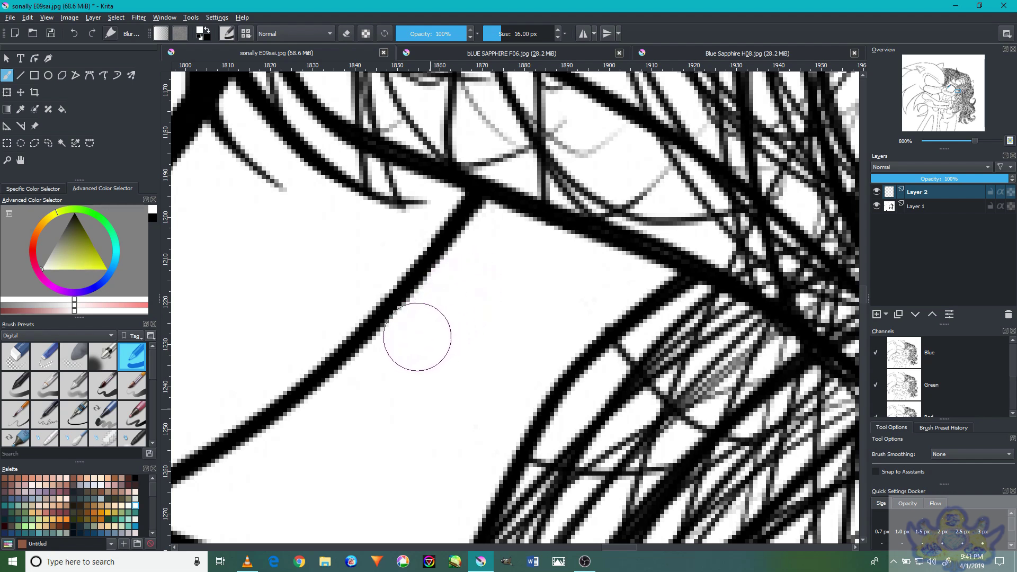
# Reduce the white brush to 1 px and remove the small stray strokes between the curved hair lines beside the eye corner
pyautogui.scroll(-3, 413, 318)
pyautogui.scroll(2, 409, 284)
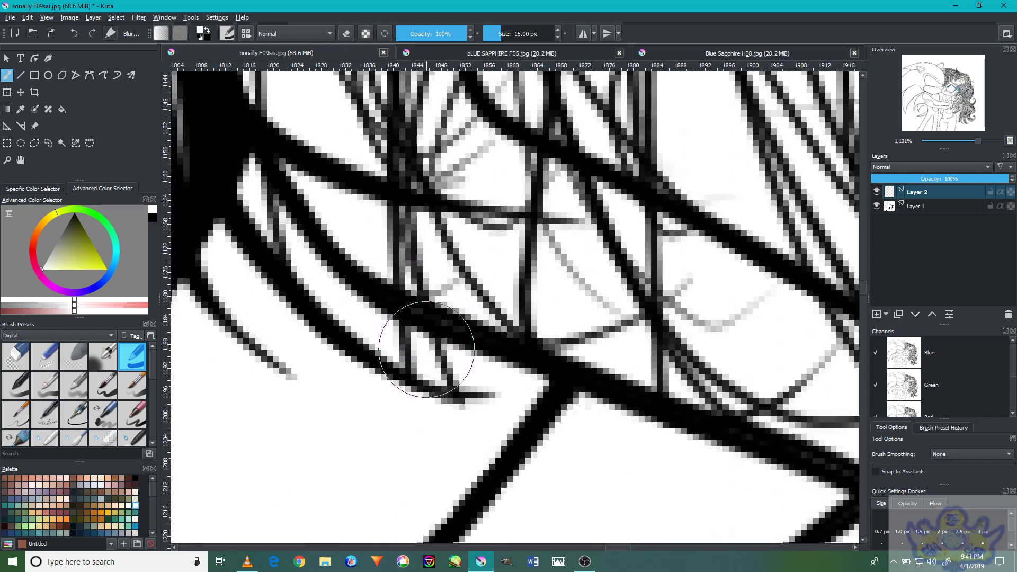
pyautogui.press('[')
pyautogui.press('[')
pyautogui.press('[')
pyautogui.press('[')
pyautogui.moveTo(448, 371)
pyautogui.mouseDown()
pyautogui.moveTo(398, 330)
pyautogui.moveTo(446, 365)
pyautogui.moveTo(394, 337)
pyautogui.moveTo(409, 363)
pyautogui.moveTo(456, 384)
pyautogui.mouseUp()
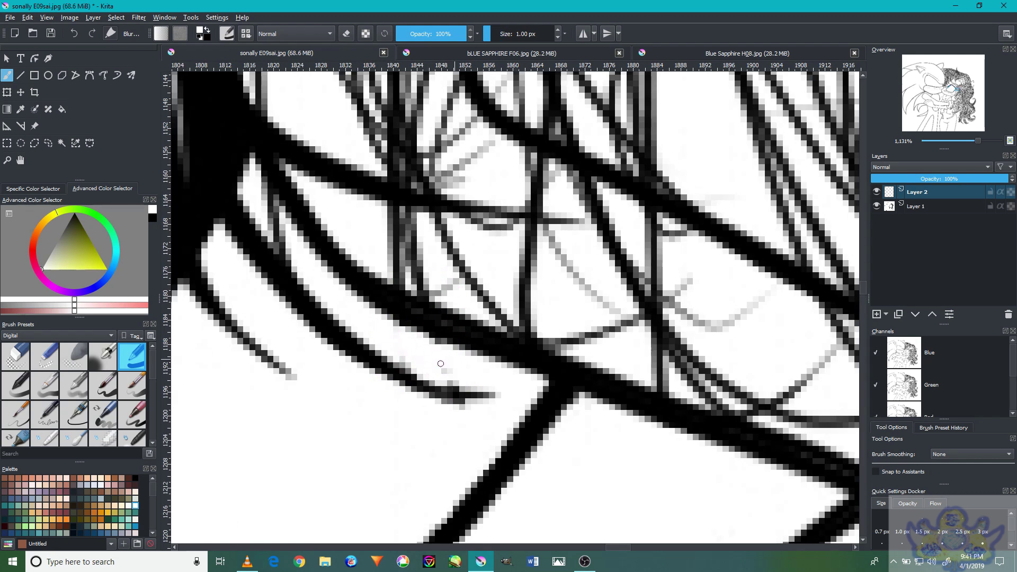
pyautogui.moveTo(380, 314); pyautogui.dragTo(439, 383)
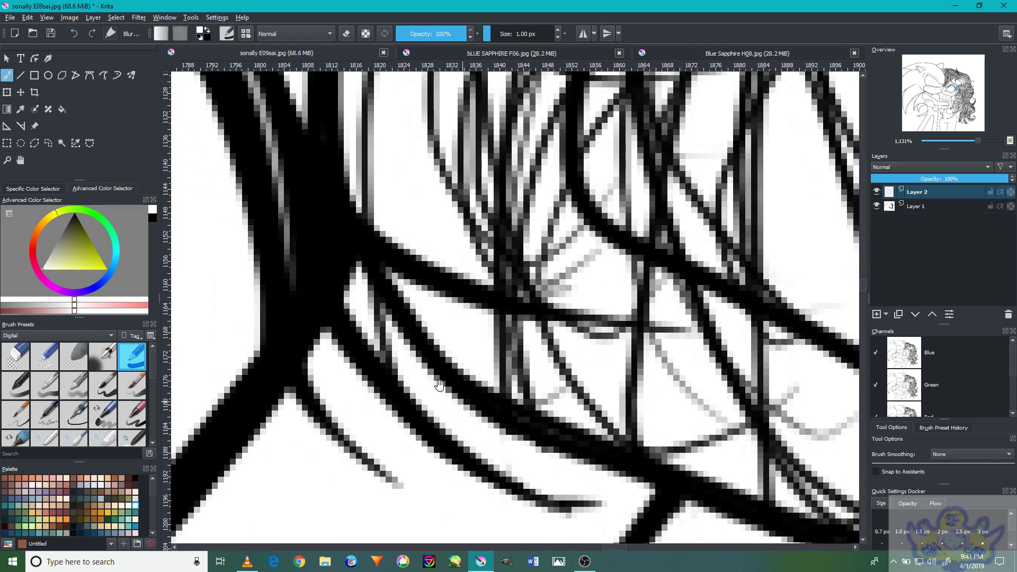
pyautogui.moveTo(409, 348)
pyautogui.mouseDown()
pyautogui.moveTo(381, 318)
pyautogui.moveTo(405, 361)
pyautogui.moveTo(372, 305)
pyautogui.moveTo(375, 327)
pyautogui.moveTo(368, 289)
pyautogui.mouseUp()
pyautogui.scroll(-5, 407, 345)
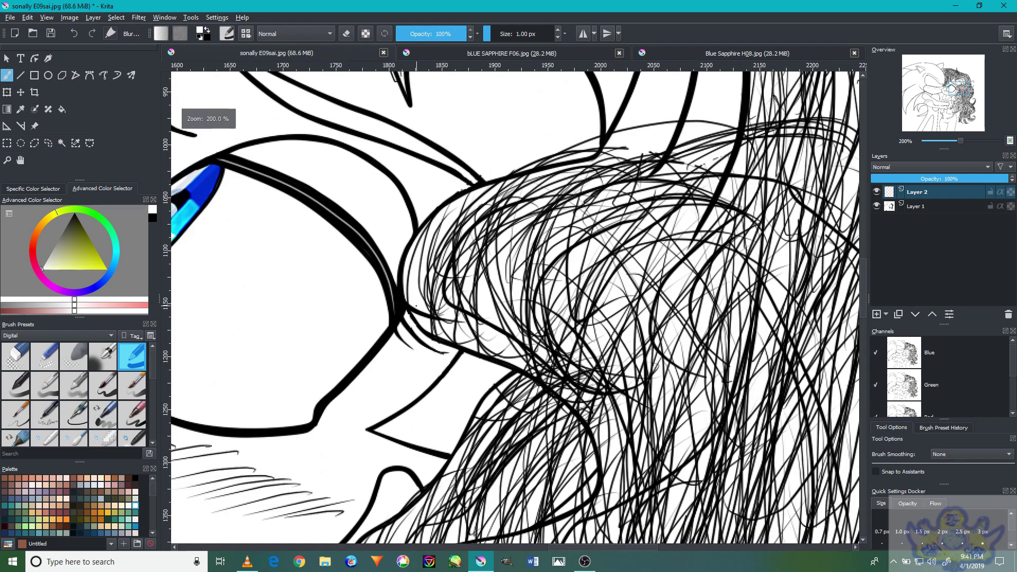
# Paint white over the stray hair strand crossing the gap between the ear's inner lines just above the front hair lock
pyautogui.scroll(-3, 401, 278)
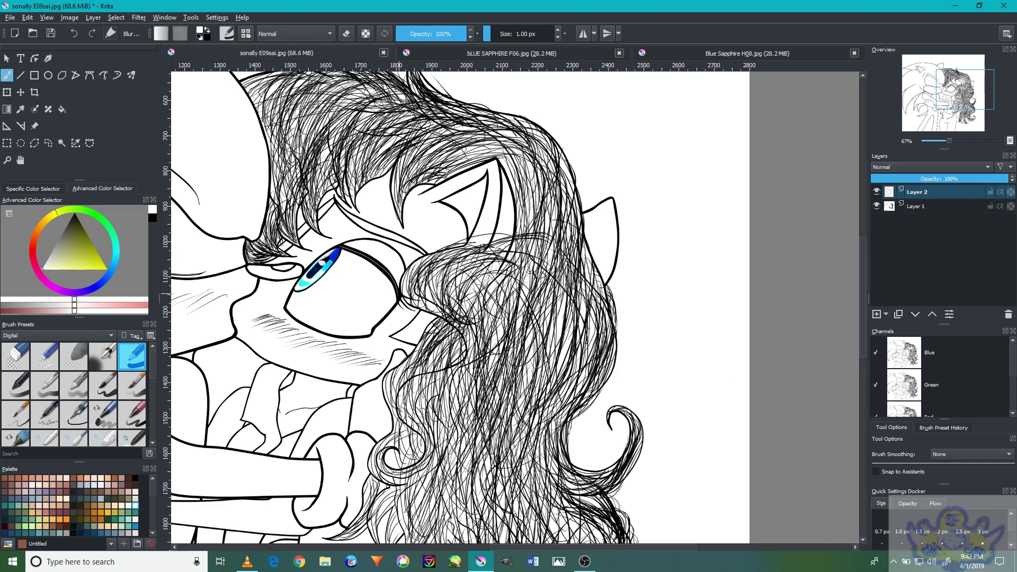
pyautogui.scroll(4, 514, 307)
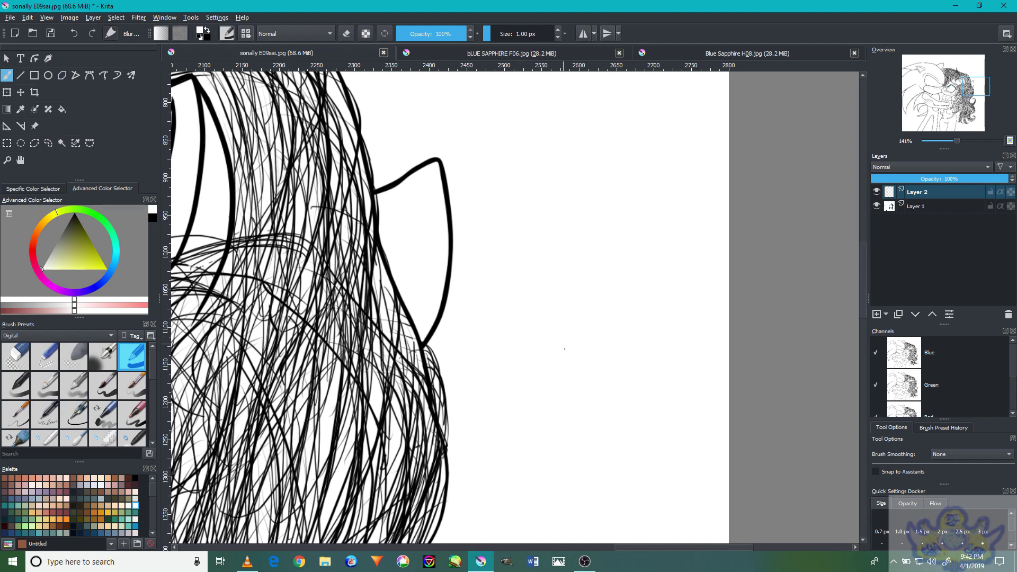
pyautogui.moveTo(624, 323); pyautogui.dragTo(765, 309)
pyautogui.scroll(5, 572, 299)
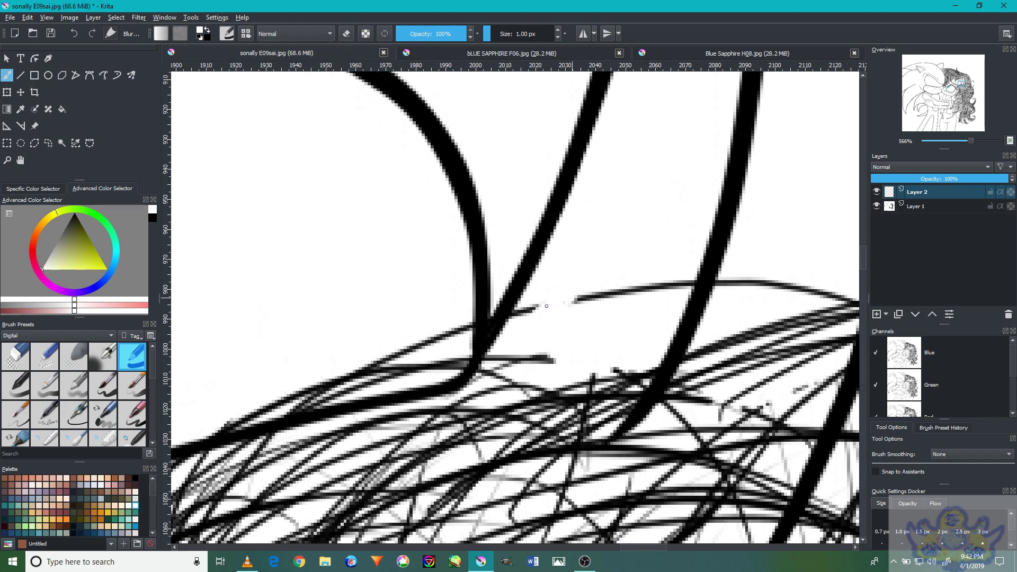
pyautogui.moveTo(579, 298)
pyautogui.mouseDown()
pyautogui.moveTo(619, 291)
pyautogui.moveTo(580, 296)
pyautogui.mouseUp()
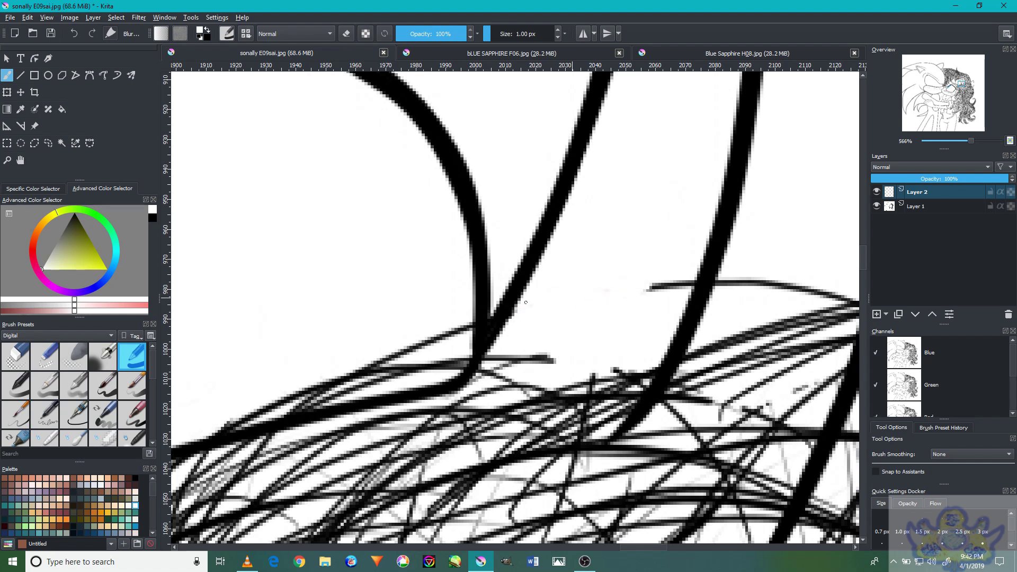
# Paint over the rest of that strand up to the next ear line in white
pyautogui.scroll(-3, 522, 308)
pyautogui.scroll(5, 552, 296)
pyautogui.moveTo(552, 297); pyautogui.dragTo(489, 306)
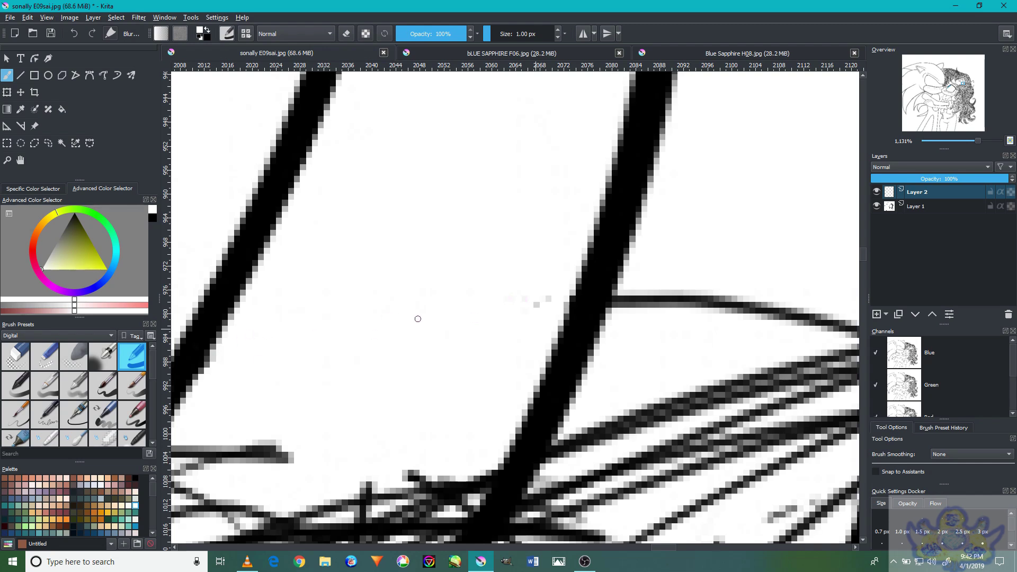
# Paint over the stray hair strand between the ear's two rear outlines in white
pyautogui.scroll(-5, 539, 299)
pyautogui.scroll(4, 542, 328)
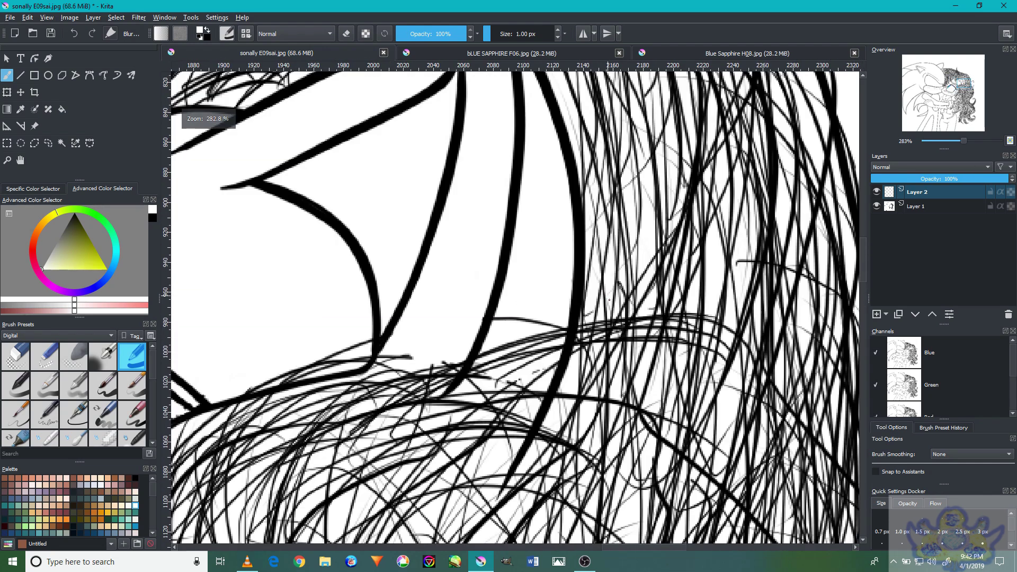
pyautogui.scroll(2, 542, 328)
pyautogui.moveTo(495, 370)
pyautogui.mouseDown()
pyautogui.moveTo(479, 381)
pyautogui.moveTo(347, 341)
pyautogui.moveTo(478, 389)
pyautogui.moveTo(359, 356)
pyautogui.moveTo(434, 392)
pyautogui.moveTo(236, 358)
pyautogui.moveTo(315, 348)
pyautogui.mouseUp()
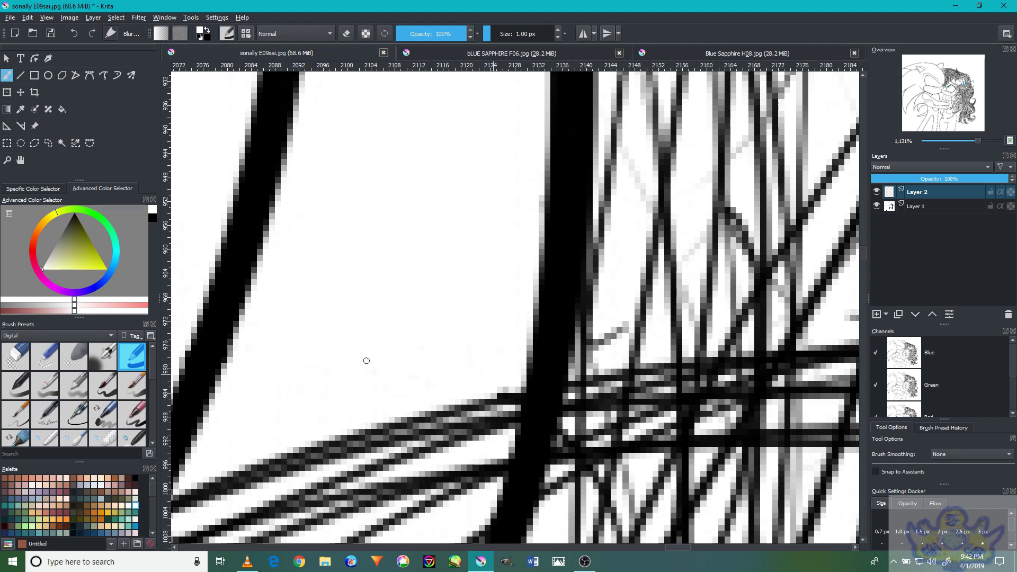
# Paint white over the stray hair strand in front of the point where the ear's inner lines meet the hair lock
pyautogui.scroll(-6, 398, 368)
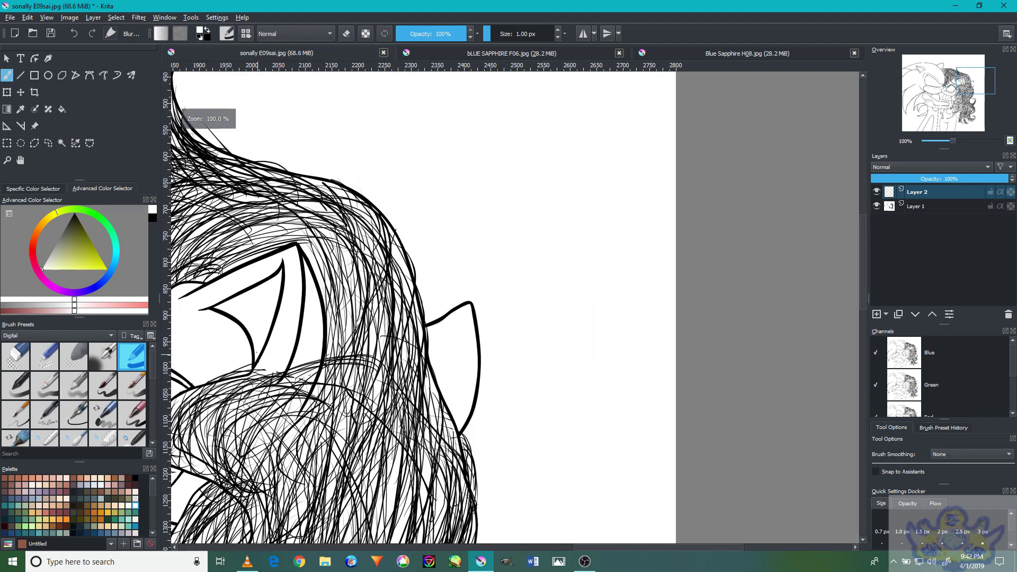
pyautogui.scroll(1, 240, 341)
pyautogui.scroll(2, 283, 446)
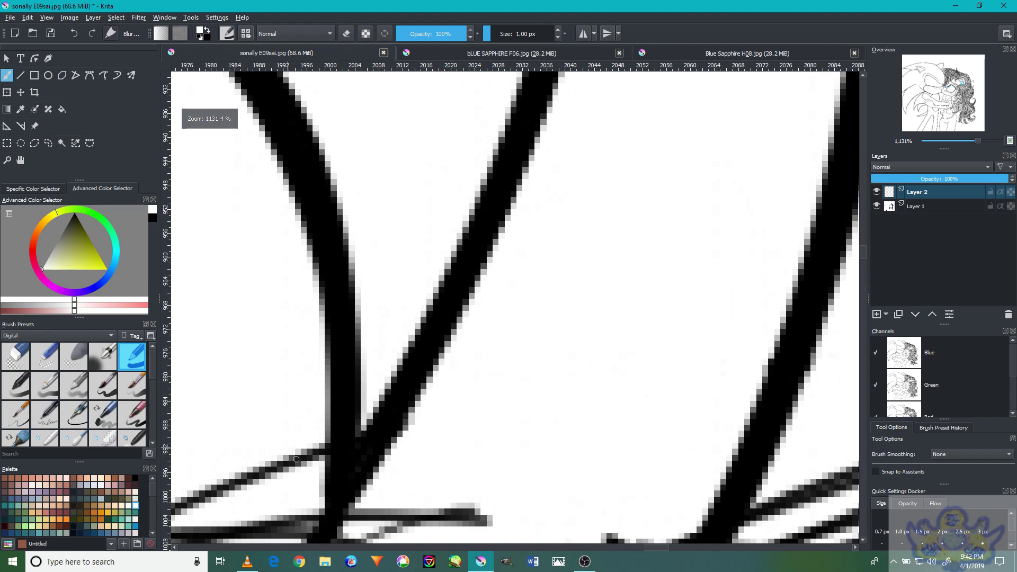
pyautogui.scroll(-5, 316, 501)
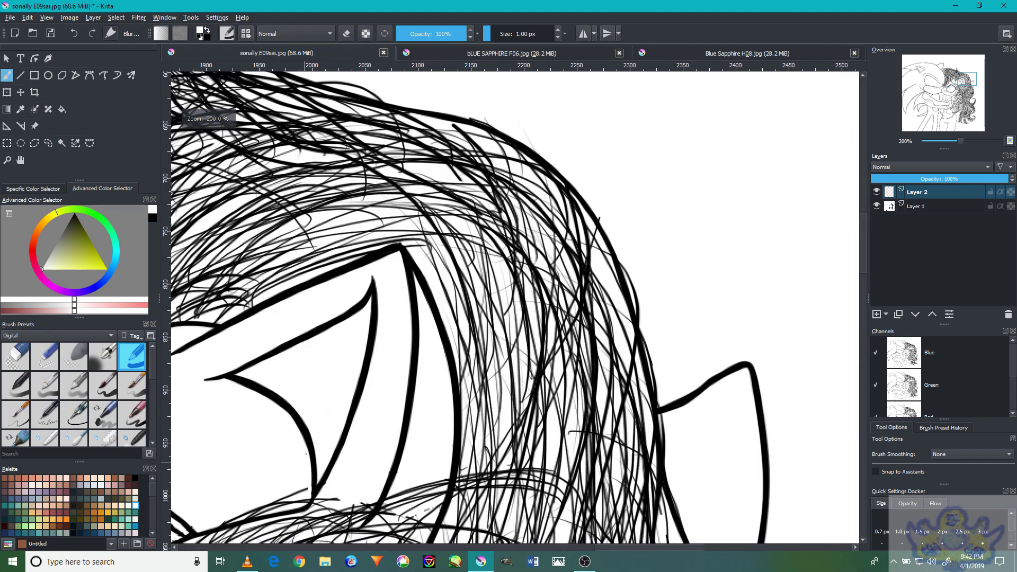
pyautogui.moveTo(364, 408); pyautogui.dragTo(532, 307)
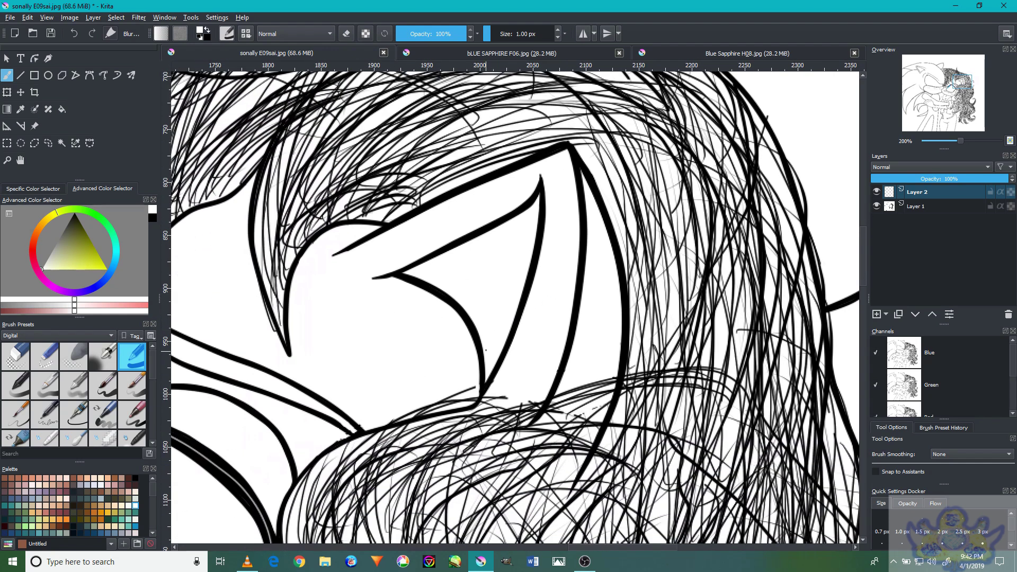
pyautogui.scroll(5, 495, 366)
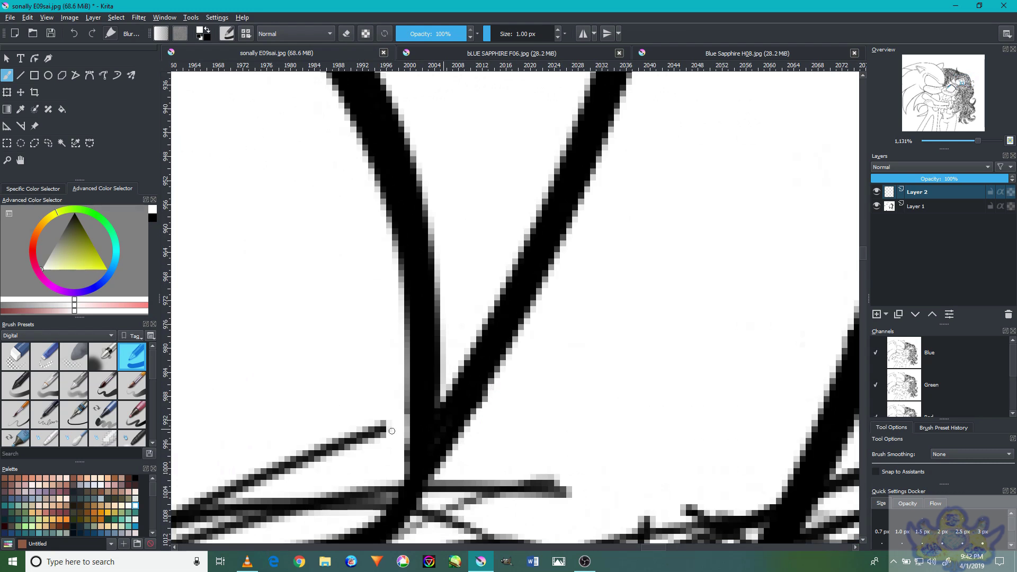
pyautogui.moveTo(308, 445)
pyautogui.mouseDown()
pyautogui.moveTo(335, 444)
pyautogui.moveTo(212, 495)
pyautogui.moveTo(295, 470)
pyautogui.mouseUp()
pyautogui.scroll(-6, 200, 488)
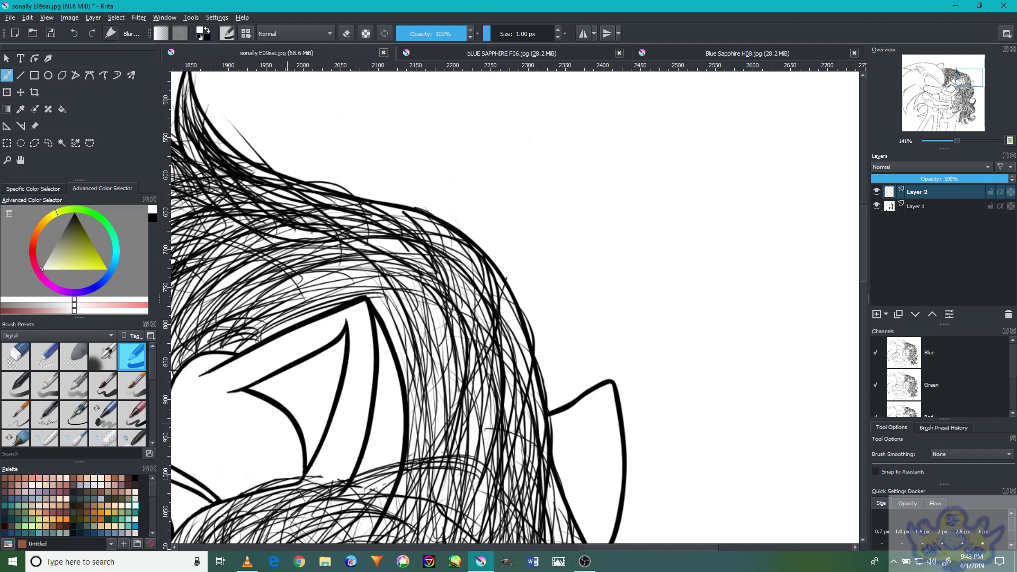
# Thicken the front hair lock's outline in black with the 3 px brush where it meets the lines above the eye
pyautogui.press('c')
pyautogui.click(48, 416)
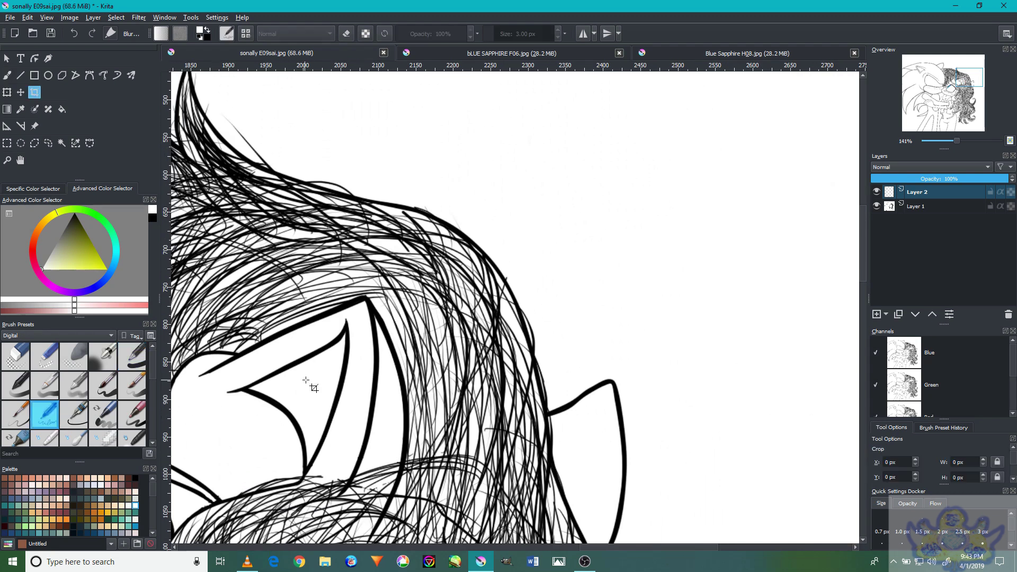
pyautogui.moveTo(313, 383); pyautogui.dragTo(347, 353)
pyautogui.press('Escape')
pyautogui.click(7, 76)
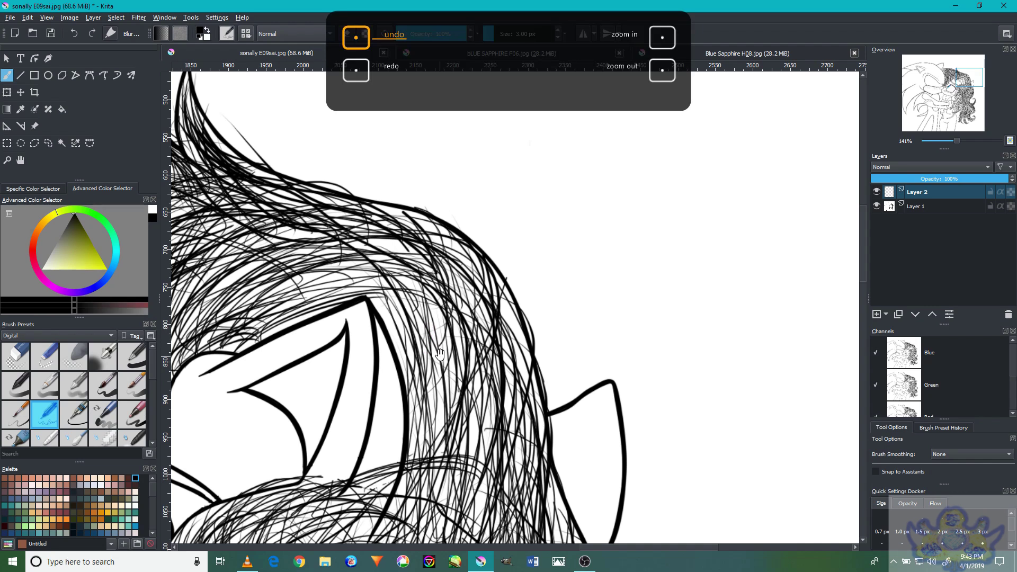
pyautogui.hotkey('ctrl', '+')
pyautogui.hotkey('ctrl', '+')
pyautogui.hotkey('ctrl', '+')
pyautogui.hotkey('ctrl', '+')
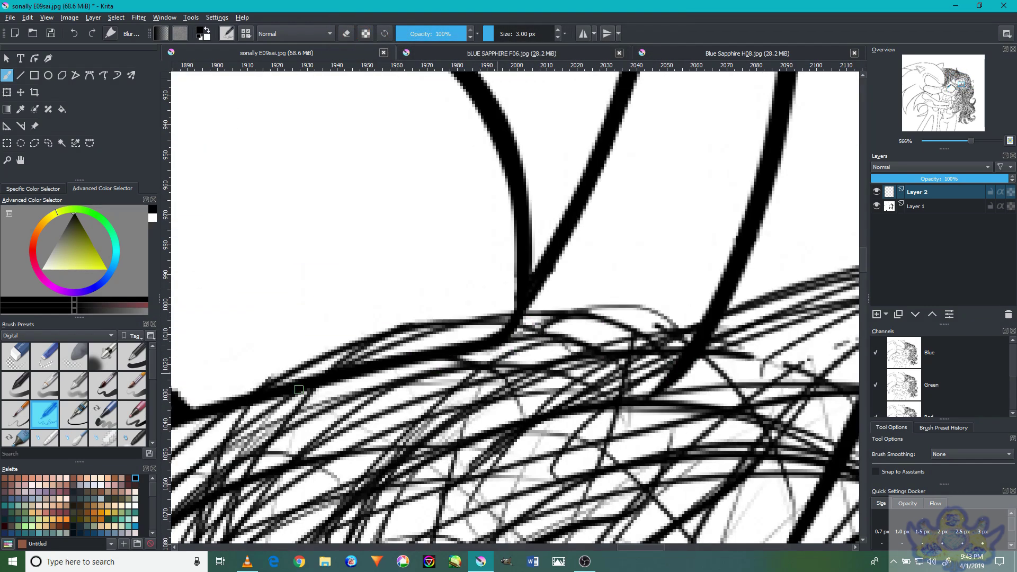
pyautogui.hotkey('ctrl', '-')
pyautogui.hotkey('ctrl', '-')
pyautogui.hotkey('ctrl', '-')
pyautogui.moveTo(333, 441); pyautogui.dragTo(540, 385)
pyautogui.hotkey('ctrl', '+')
pyautogui.hotkey('ctrl', '+')
pyautogui.hotkey('ctrl', '+')
pyautogui.hotkey('ctrl', '+')
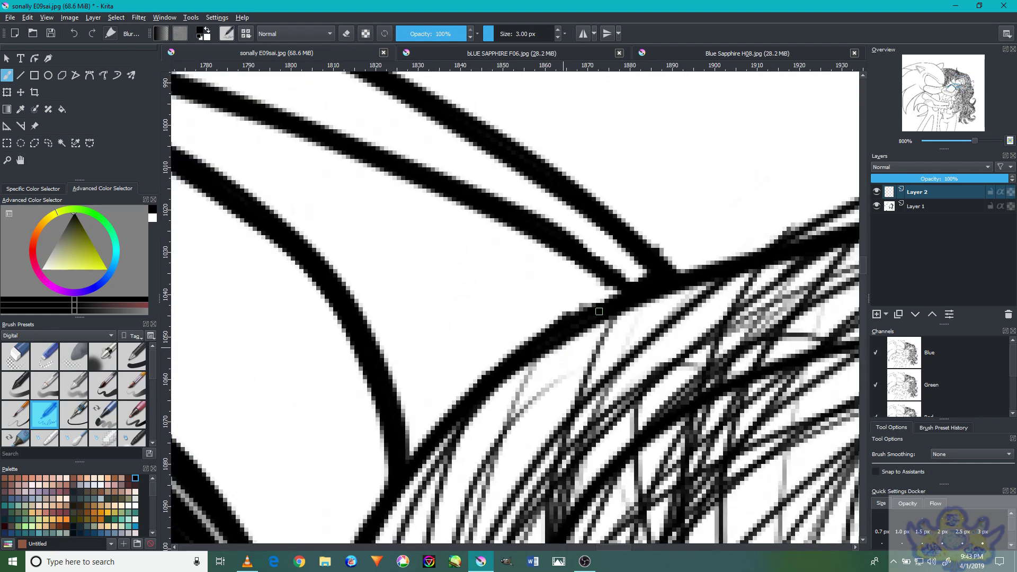
pyautogui.moveTo(571, 342)
pyautogui.mouseDown()
pyautogui.moveTo(615, 297)
pyautogui.moveTo(659, 284)
pyautogui.moveTo(784, 286)
pyautogui.mouseUp()
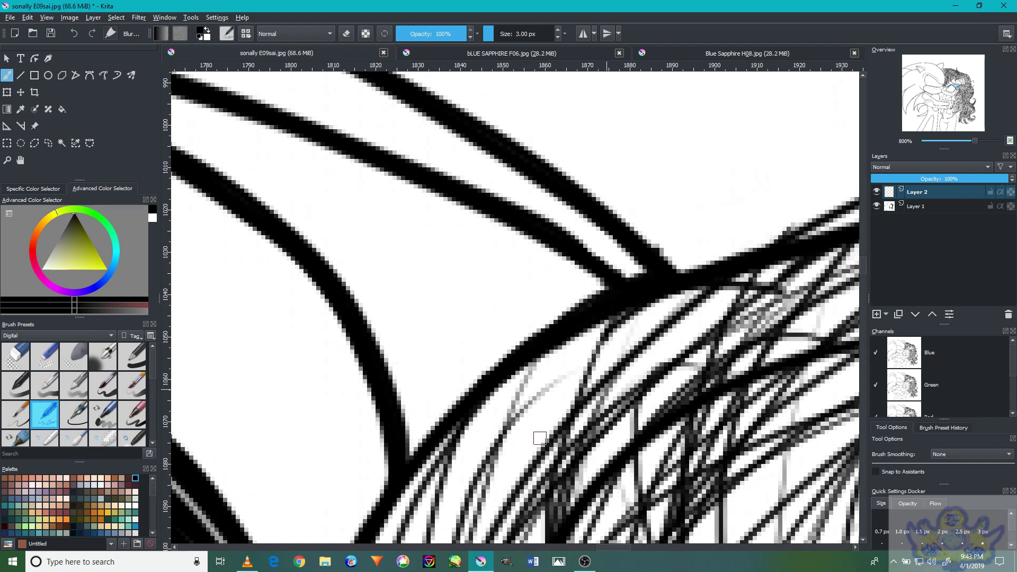
# Examine the line art around the eye, ear and crown hair for remaining stray strokes
pyautogui.hotkey('ctrl', '-')
pyautogui.hotkey('ctrl', '-')
pyautogui.hotkey('ctrl', '-')
pyautogui.hotkey('ctrl', '-')
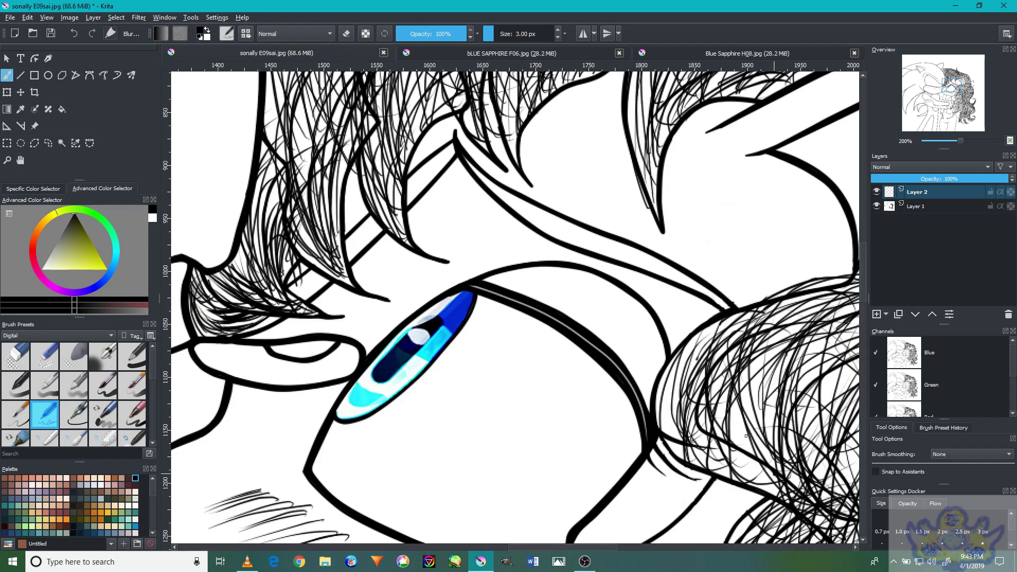
pyautogui.moveTo(734, 354); pyautogui.dragTo(416, 387)
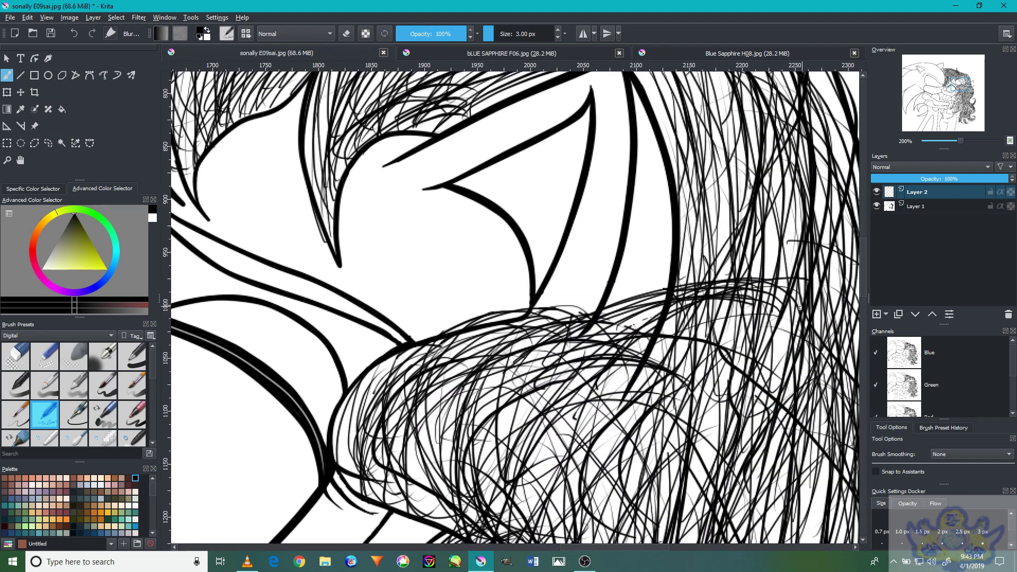
pyautogui.moveTo(752, 307)
pyautogui.mouseDown()
pyautogui.moveTo(678, 336)
pyautogui.moveTo(776, 307)
pyautogui.mouseUp()
pyautogui.moveTo(535, 245)
pyautogui.mouseDown()
pyautogui.moveTo(620, 336)
pyautogui.moveTo(625, 433)
pyautogui.mouseUp()
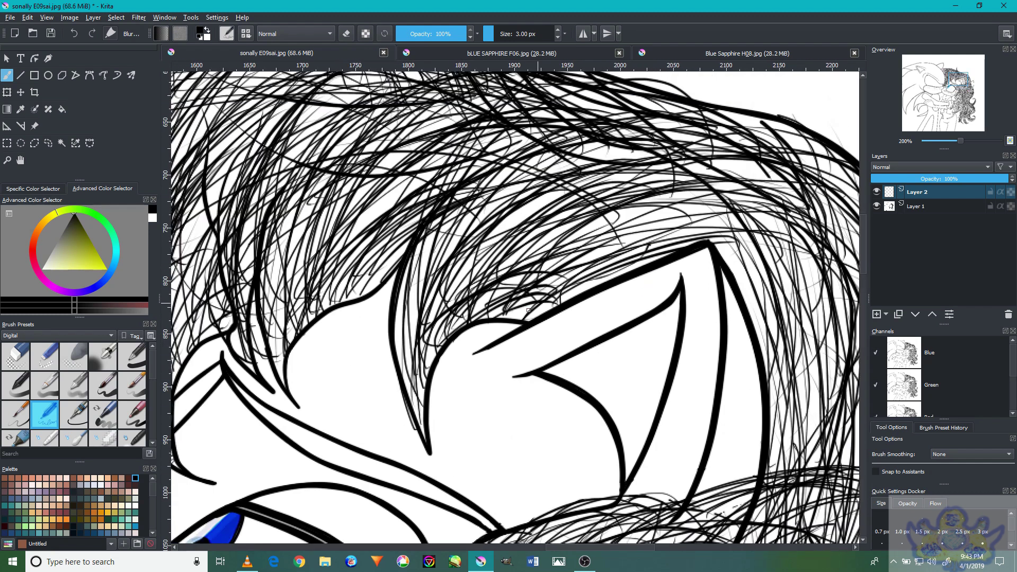
pyautogui.moveTo(668, 216); pyautogui.dragTo(606, 275)
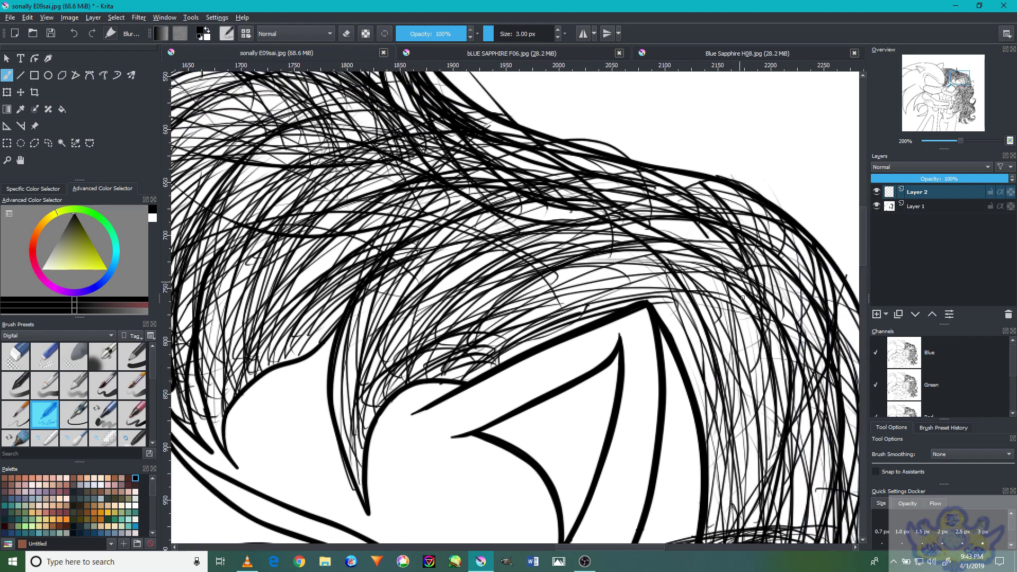
pyautogui.moveTo(778, 255); pyautogui.dragTo(687, 365)
# Paint white over the stray strokes outside the head's rear hair outline, reducing the brush to 13 px
pyautogui.scroll(2, 672, 283)
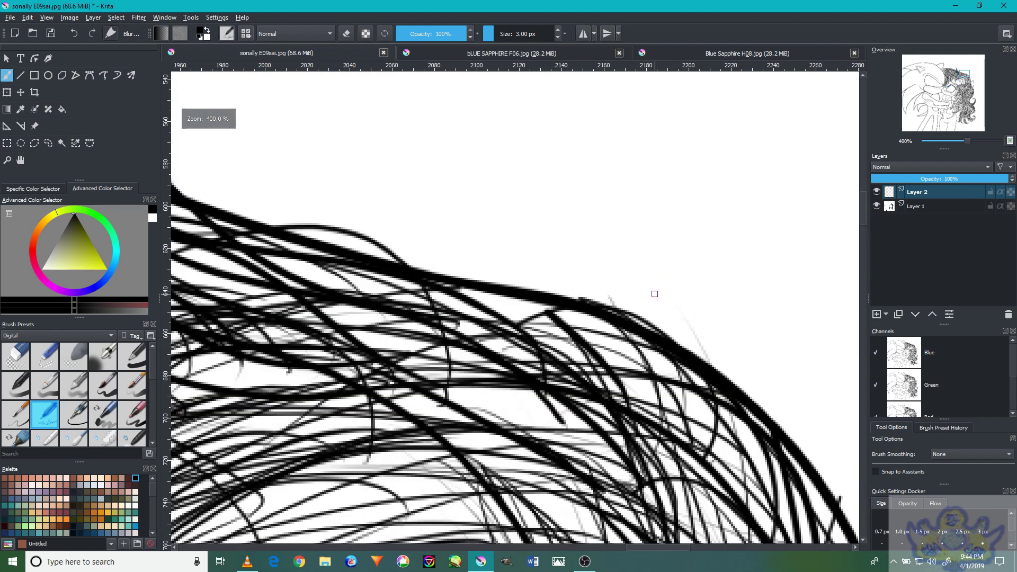
pyautogui.click(130, 360)
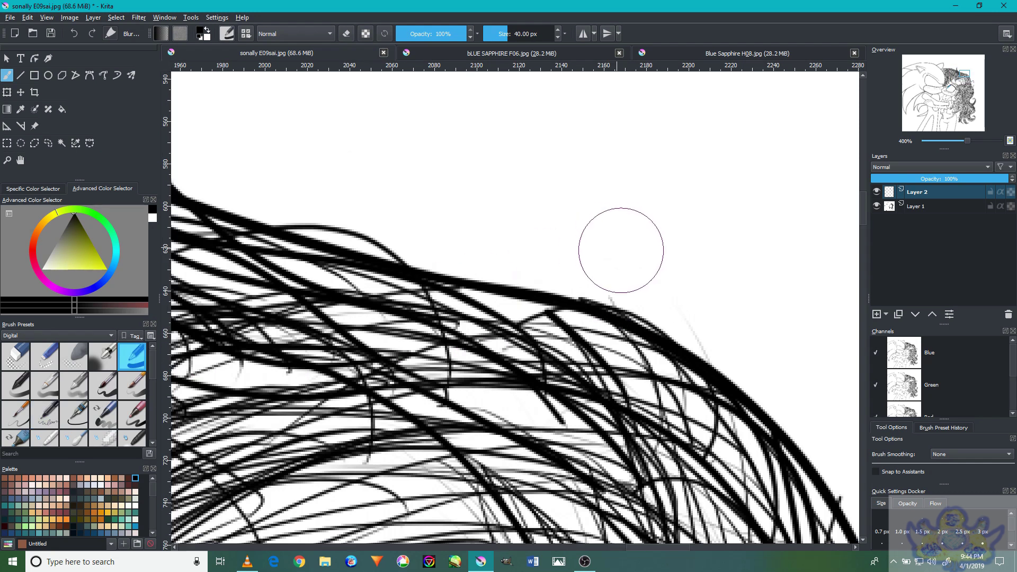
pyautogui.press('x')
pyautogui.press('[')
pyautogui.press('[')
pyautogui.press('[')
pyautogui.press('[')
pyautogui.press('[')
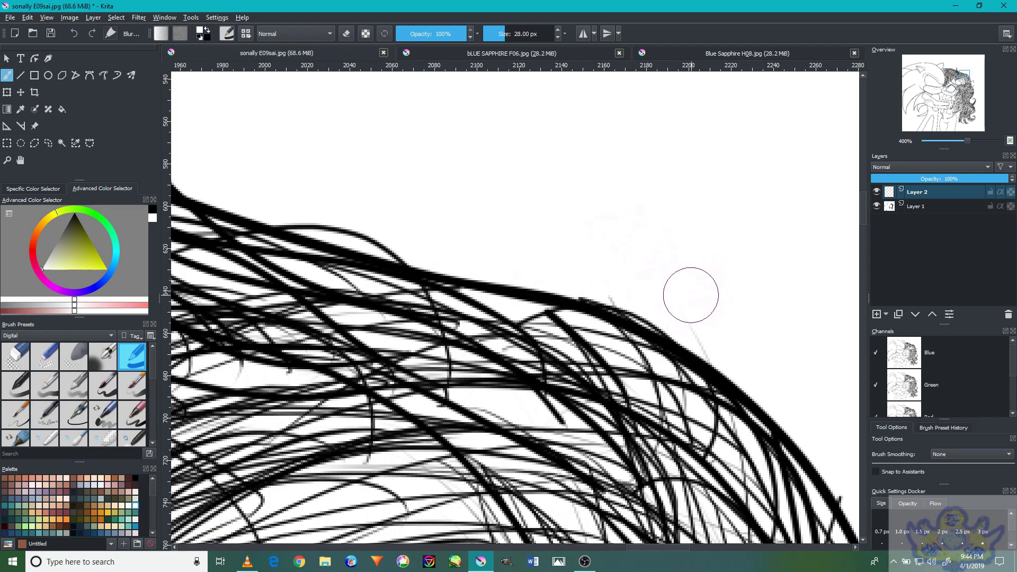
pyautogui.moveTo(714, 344)
pyautogui.mouseDown()
pyautogui.moveTo(654, 284)
pyautogui.moveTo(615, 286)
pyautogui.moveTo(681, 295)
pyautogui.mouseUp()
pyautogui.moveTo(782, 326); pyautogui.dragTo(679, 218)
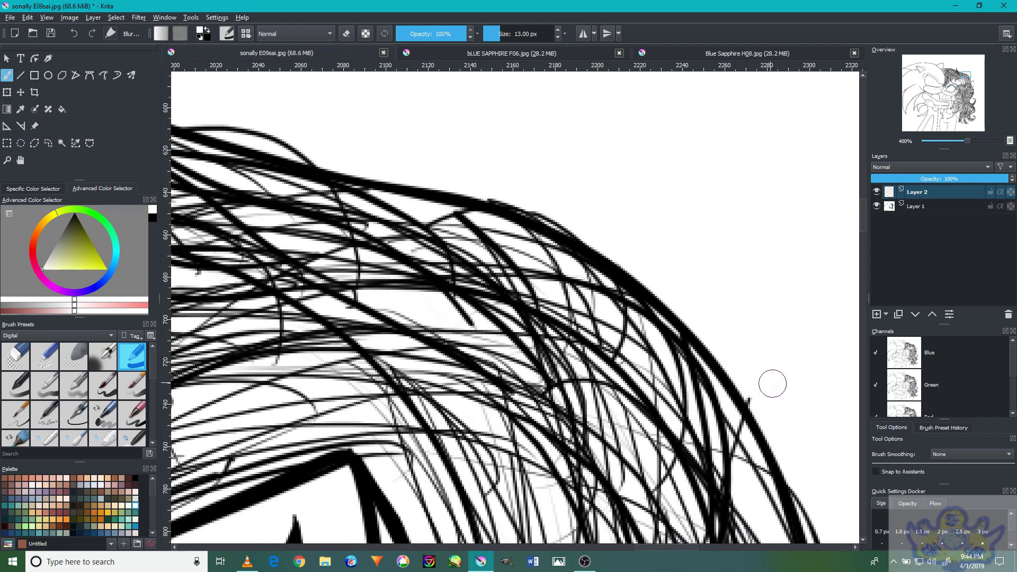
pyautogui.moveTo(767, 380); pyautogui.dragTo(668, 169)
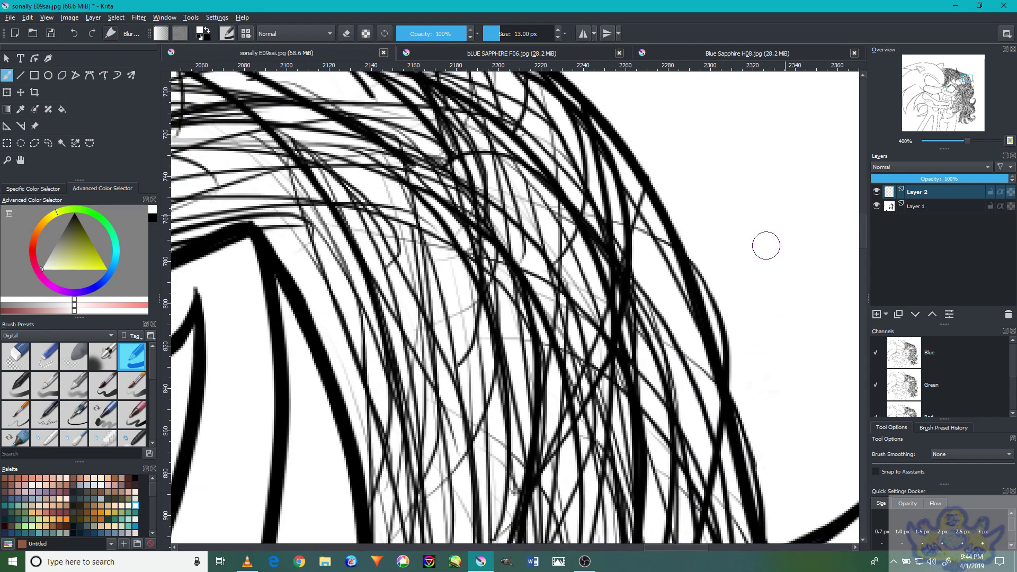
# Paint white over the stray strands sticking out on both sides of the upward-pointing hair tuft
pyautogui.scroll(-5, 722, 316)
pyautogui.scroll(5, 528, 141)
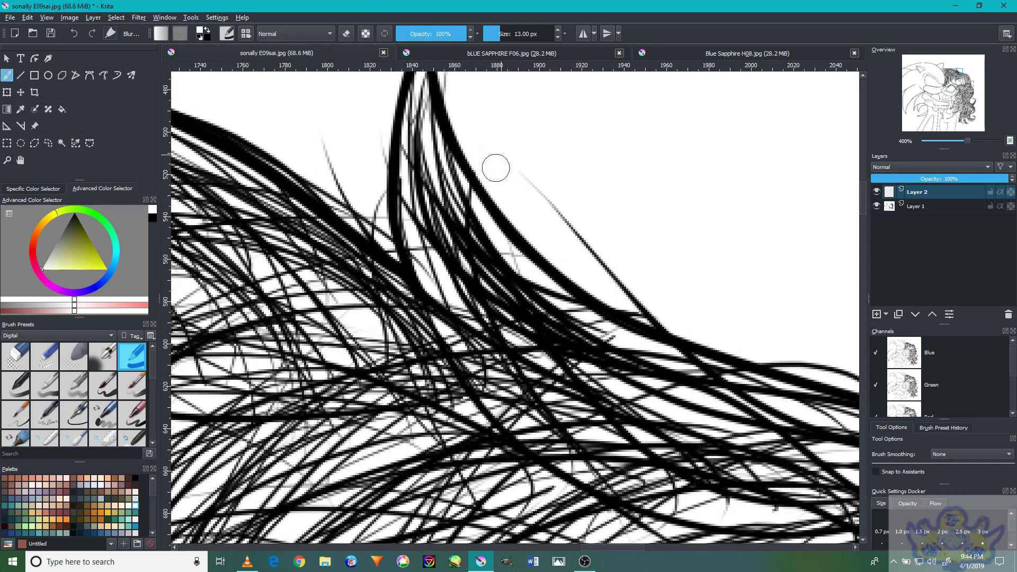
pyautogui.scroll(-3, 636, 294)
pyautogui.scroll(3, 633, 291)
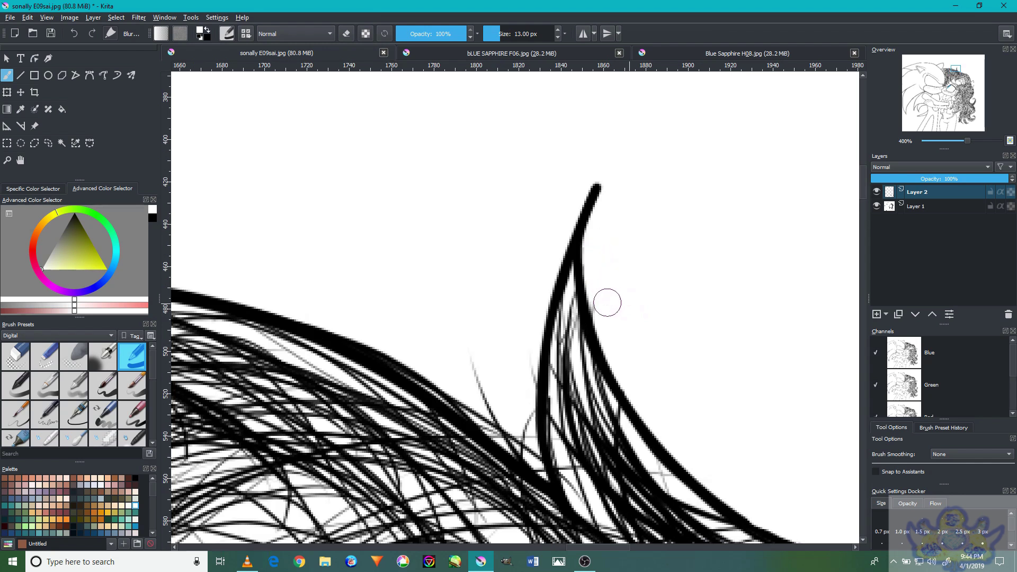
pyautogui.scroll(-2, 606, 286)
pyautogui.scroll(2, 540, 302)
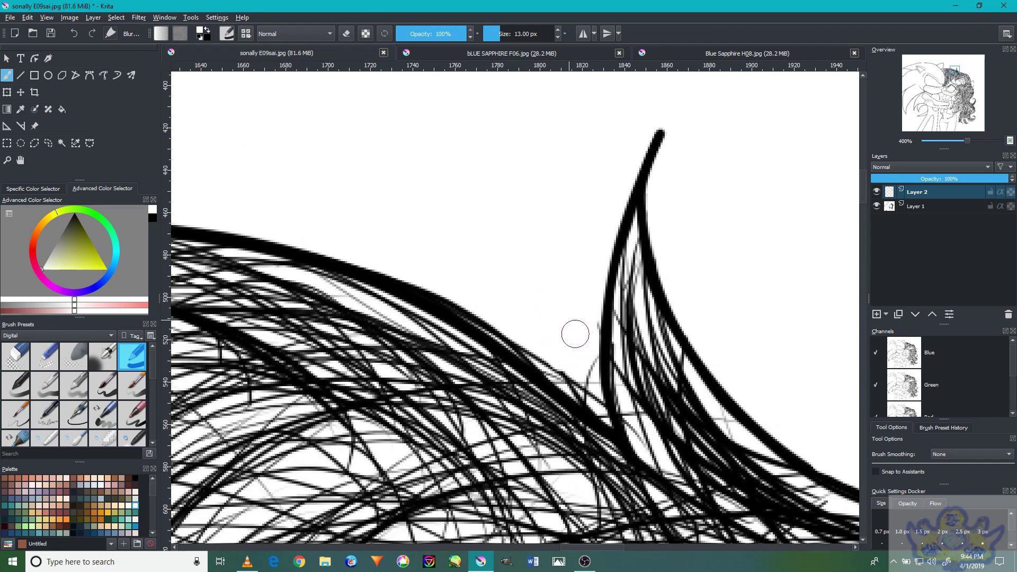
pyautogui.scroll(-5, 584, 318)
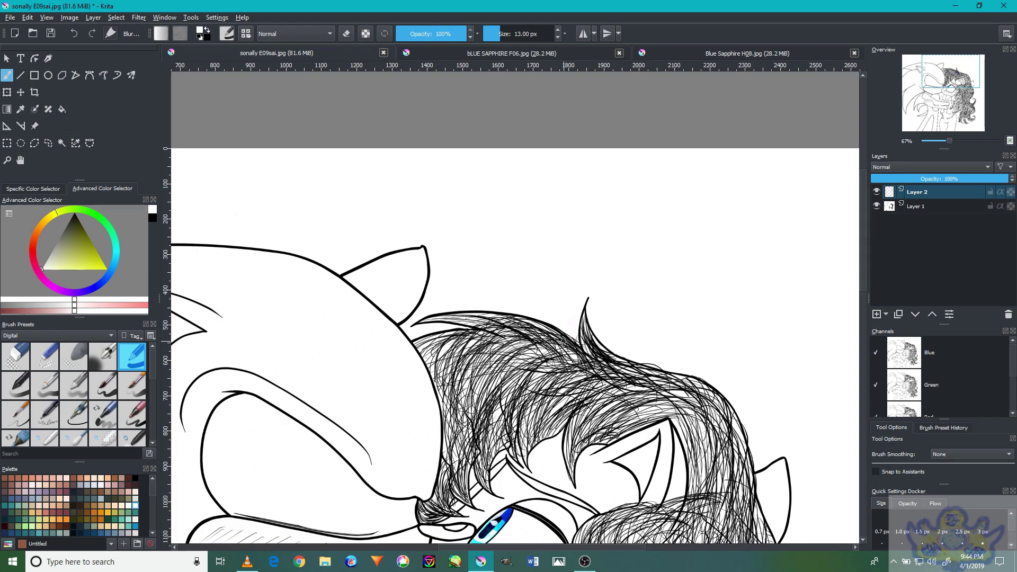
# Examine the hair outline and strands from the tuft over the crown to the back of the head
pyautogui.scroll(3, 464, 302)
pyautogui.moveTo(687, 314); pyautogui.dragTo(478, 186)
pyautogui.moveTo(688, 260)
pyautogui.mouseDown()
pyautogui.moveTo(669, 237)
pyautogui.moveTo(458, 167)
pyautogui.mouseUp()
pyautogui.moveTo(724, 307); pyautogui.dragTo(530, 249)
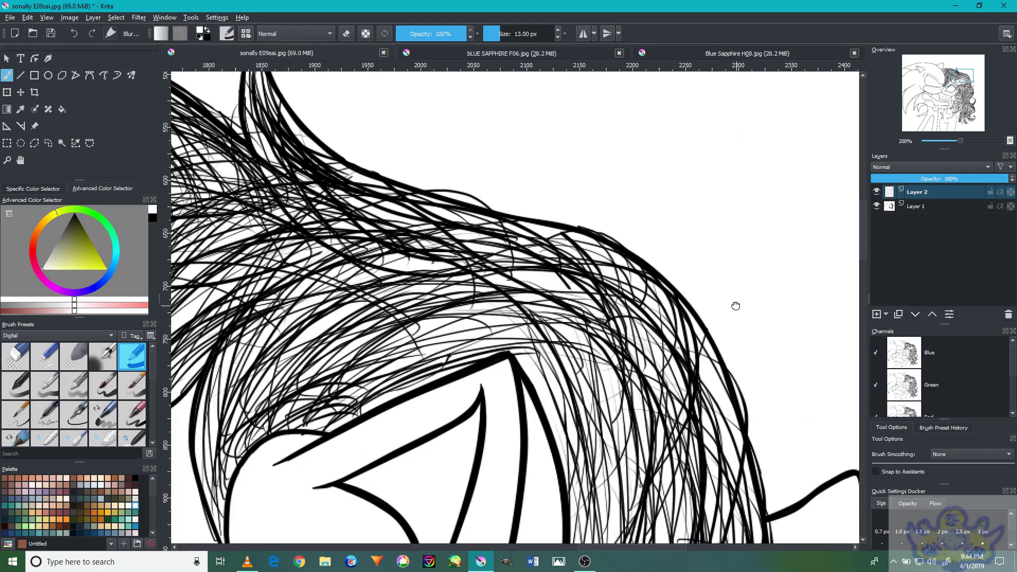
pyautogui.moveTo(736, 306); pyautogui.dragTo(617, 234)
pyautogui.moveTo(706, 317)
pyautogui.mouseDown()
pyautogui.moveTo(583, 186)
pyautogui.moveTo(722, 299)
pyautogui.mouseUp()
pyautogui.moveTo(728, 402); pyautogui.dragTo(734, 240)
pyautogui.moveTo(739, 381); pyautogui.dragTo(742, 234)
pyautogui.moveTo(747, 317)
pyautogui.mouseDown()
pyautogui.moveTo(706, 149)
pyautogui.moveTo(726, 207)
pyautogui.mouseUp()
pyautogui.moveTo(742, 392); pyautogui.dragTo(711, 262)
pyautogui.moveTo(636, 318); pyautogui.dragTo(768, 222)
pyautogui.moveTo(663, 276); pyautogui.dragTo(705, 380)
pyautogui.moveTo(705, 297); pyautogui.dragTo(708, 334)
pyautogui.moveTo(710, 238); pyautogui.dragTo(742, 297)
pyautogui.moveTo(731, 222); pyautogui.dragTo(752, 302)
pyautogui.moveTo(720, 159); pyautogui.dragTo(736, 313)
pyautogui.moveTo(710, 180); pyautogui.dragTo(718, 313)
pyautogui.moveTo(635, 238); pyautogui.dragTo(606, 392)
pyautogui.moveTo(530, 318); pyautogui.dragTo(524, 413)
pyautogui.moveTo(530, 264); pyautogui.dragTo(551, 403)
pyautogui.moveTo(699, 212); pyautogui.dragTo(706, 334)
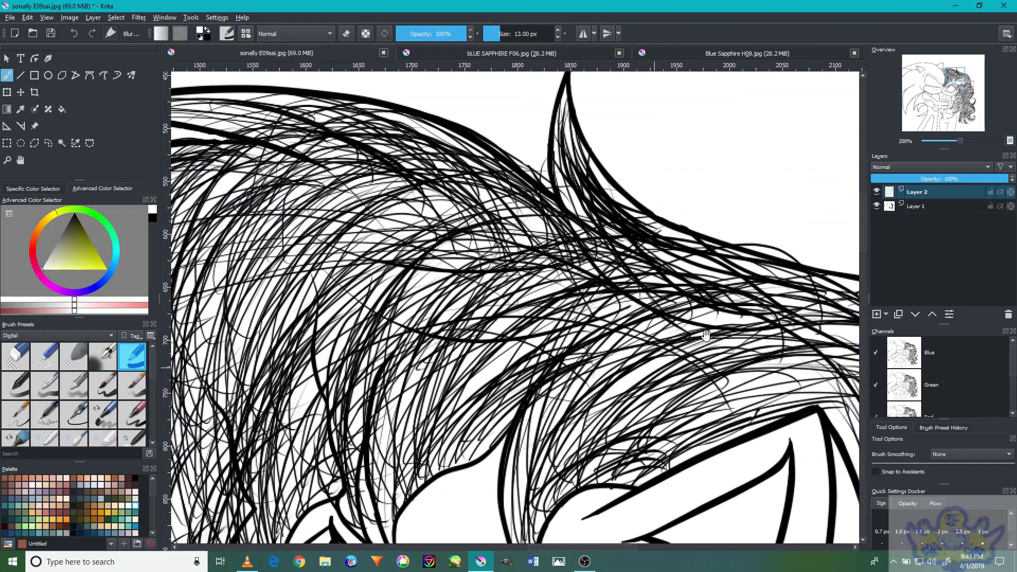
# Paint white over the curved strand bulging above the hair outline behind the tuft
pyautogui.scroll(3, 694, 296)
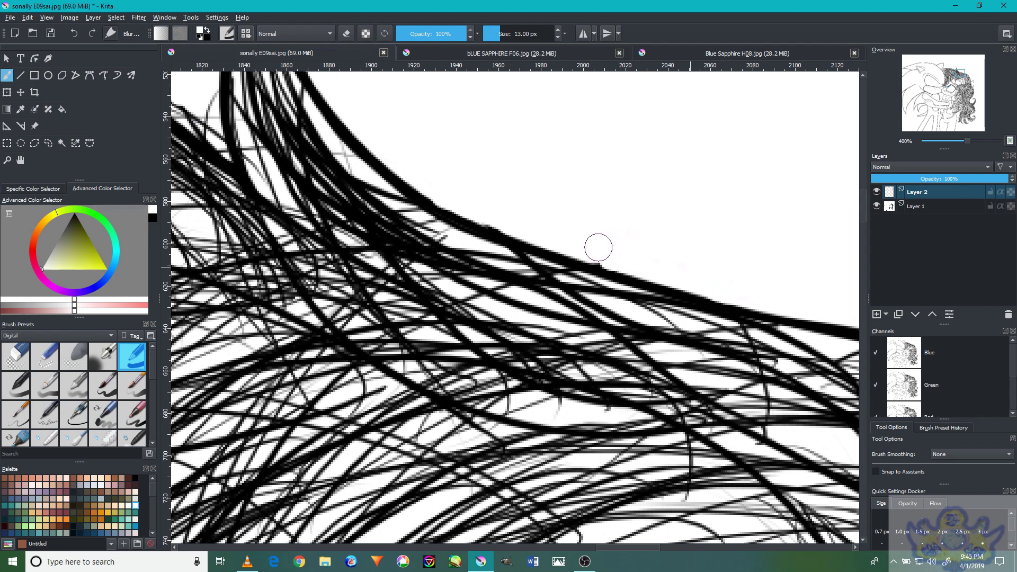
pyautogui.scroll(-4, 599, 248)
pyautogui.moveTo(607, 337)
pyautogui.mouseDown()
pyautogui.moveTo(625, 292)
pyautogui.moveTo(749, 183)
pyautogui.mouseUp()
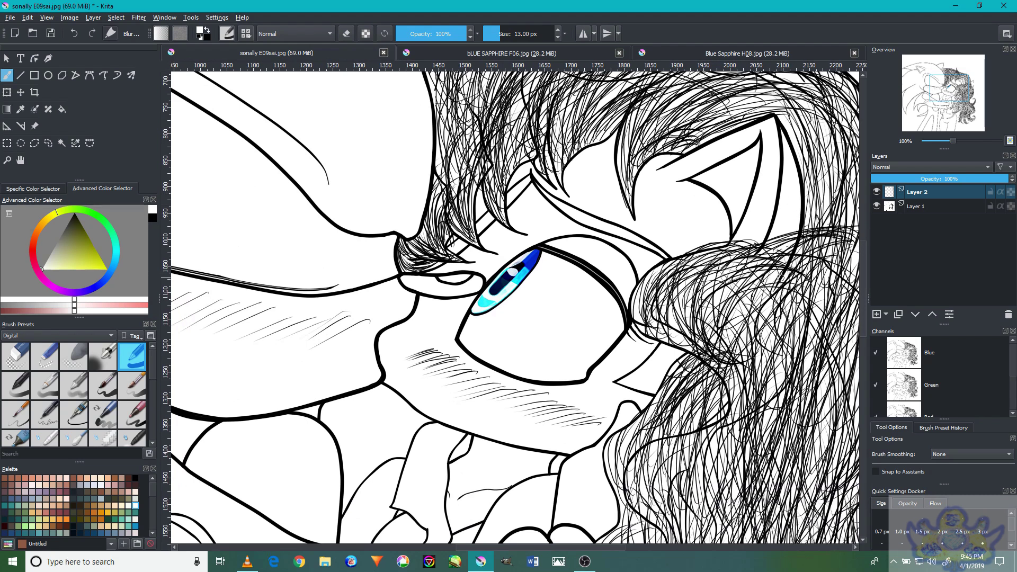
# Paint white over the lower ends of the ear lines where they run into the front hair lock
pyautogui.scroll(4, 783, 276)
pyautogui.scroll(-4, 790, 260)
pyautogui.scroll(4, 828, 200)
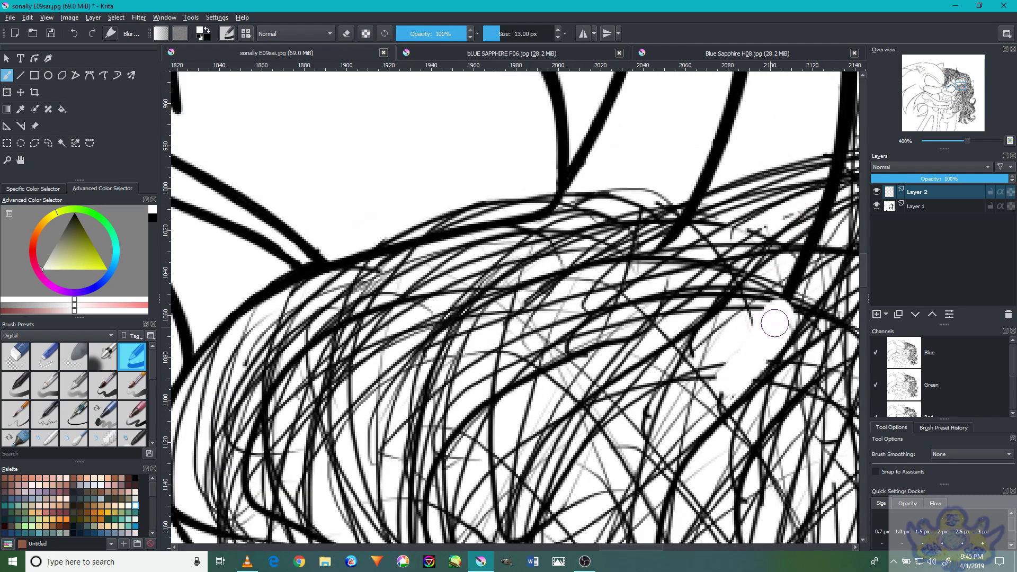
pyautogui.moveTo(790, 284); pyautogui.dragTo(728, 338)
pyautogui.moveTo(773, 239)
pyautogui.mouseDown()
pyautogui.moveTo(720, 347)
pyautogui.moveTo(754, 297)
pyautogui.moveTo(729, 315)
pyautogui.mouseUp()
pyautogui.moveTo(594, 283)
pyautogui.mouseDown()
pyautogui.moveTo(625, 286)
pyautogui.moveTo(646, 270)
pyautogui.moveTo(609, 281)
pyautogui.mouseUp()
pyautogui.scroll(-3, 524, 277)
pyautogui.scroll(3, 525, 278)
pyautogui.moveTo(459, 283); pyautogui.dragTo(492, 289)
pyautogui.scroll(-3, 492, 289)
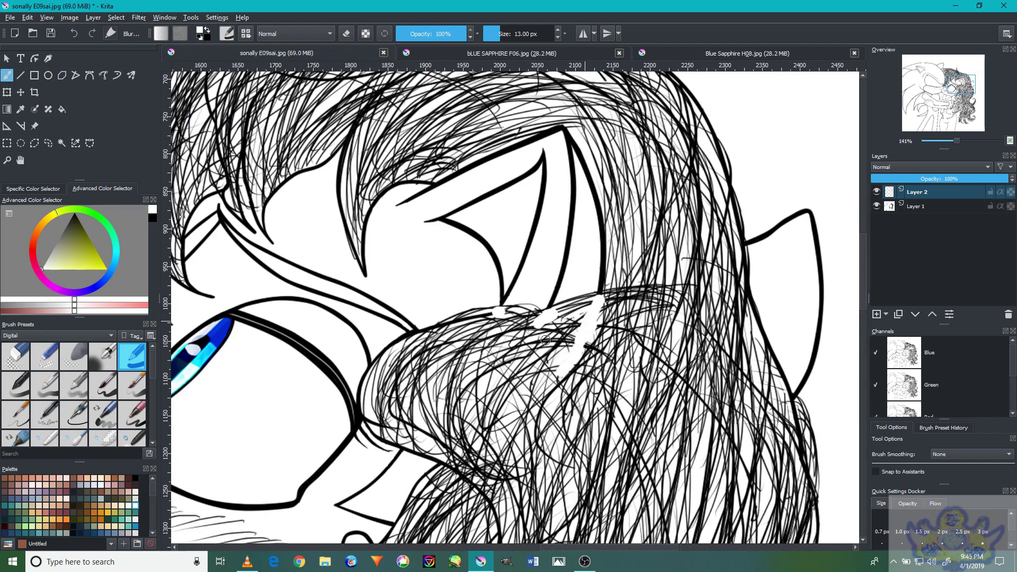
# Switch to a 3 px brush in black and draw hair strands across the white gap below the ear's outer line
pyautogui.click(47, 417)
pyautogui.press('c')
pyautogui.scroll(5, 523, 333)
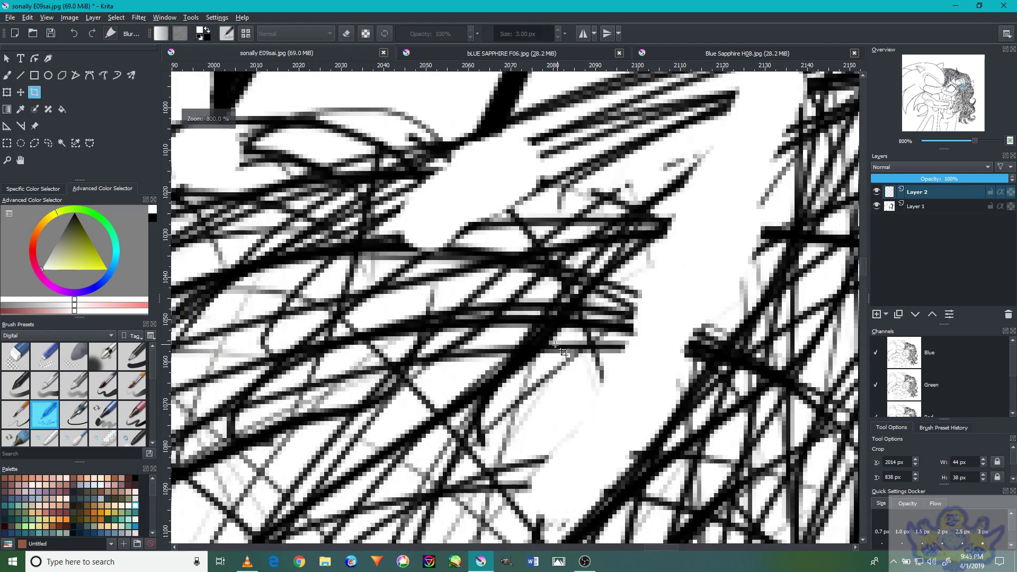
pyautogui.click(7, 76)
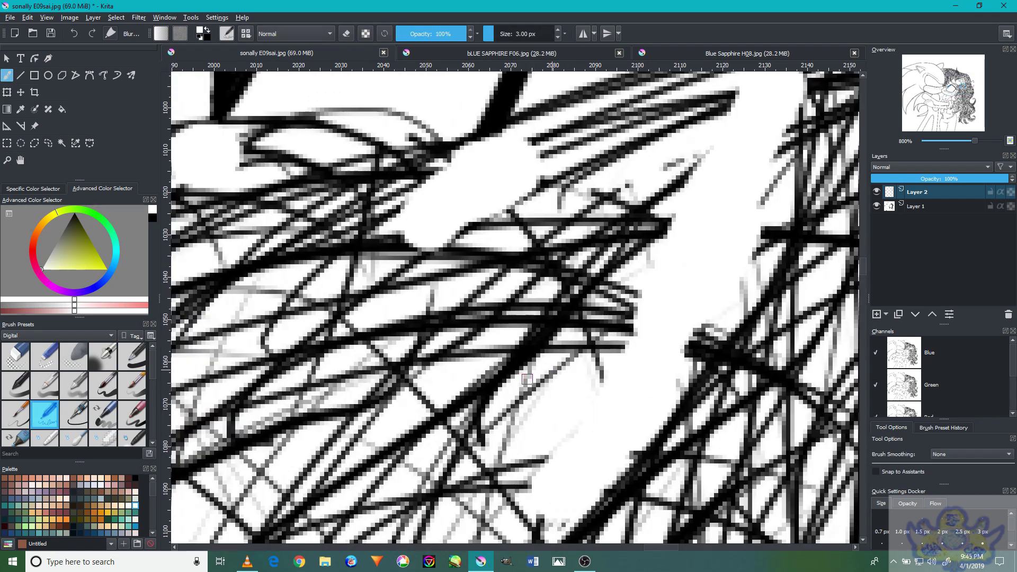
pyautogui.hotkey('ctrl', 'z')
pyautogui.hotkey('ctrl', 'z')
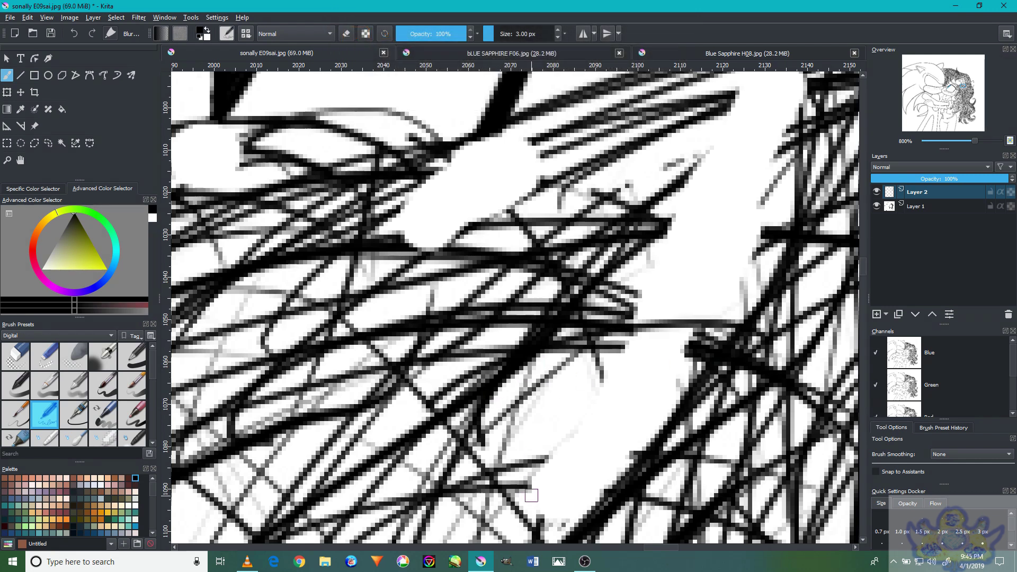
pyautogui.moveTo(684, 344); pyautogui.dragTo(697, 451)
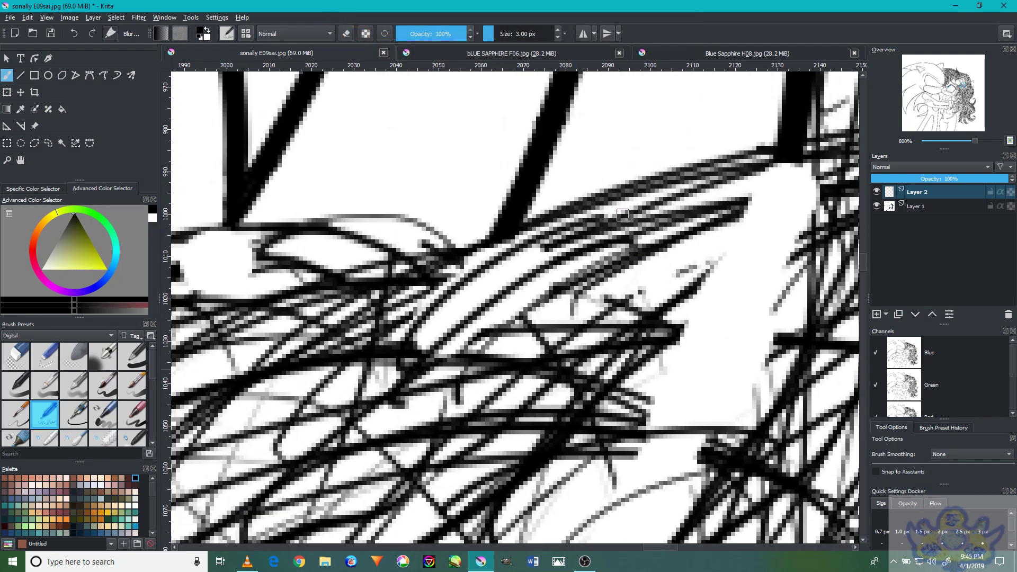
# Draw black strands over the white patch in the hair lock beneath the point where the inner ear lines meet
pyautogui.moveTo(567, 270); pyautogui.dragTo(856, 260)
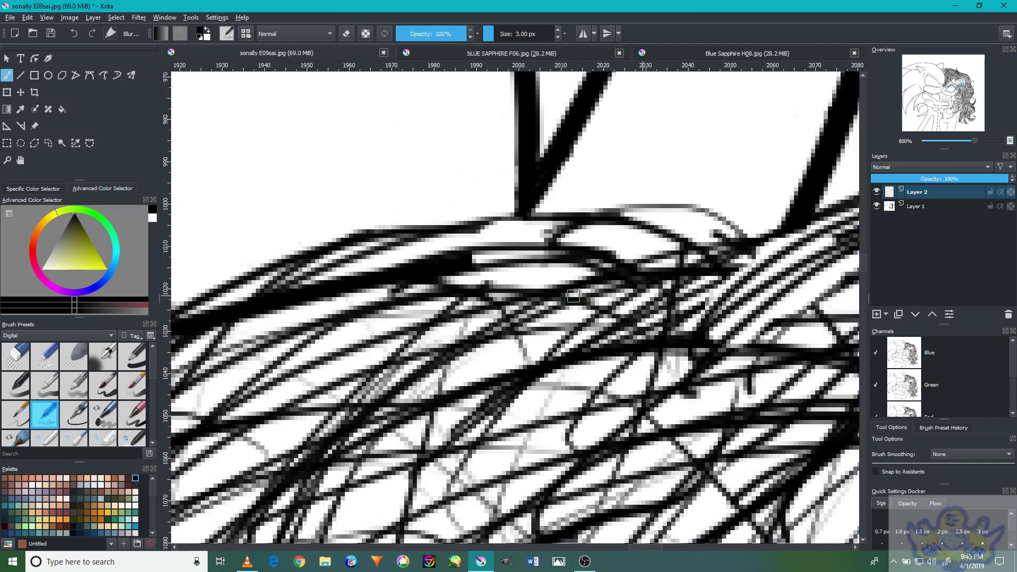
pyautogui.moveTo(551, 233); pyautogui.dragTo(395, 242)
pyautogui.moveTo(511, 267); pyautogui.dragTo(750, 225)
pyautogui.moveTo(471, 263); pyautogui.dragTo(686, 249)
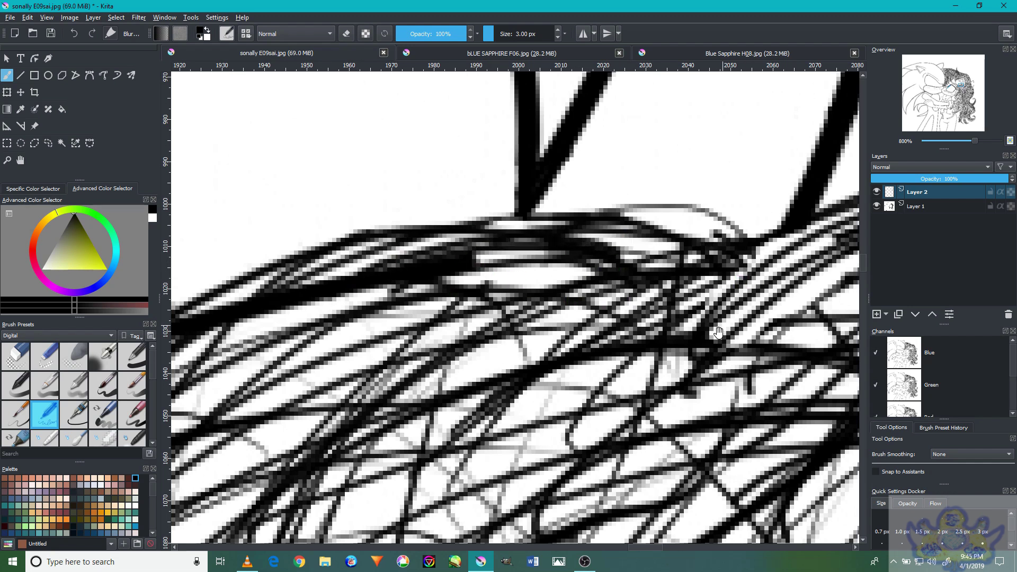
# Draw curved strands along the hair lock's upper edge between the middle and outer ear lines
pyautogui.moveTo(810, 377); pyautogui.dragTo(492, 412)
pyautogui.moveTo(531, 379); pyautogui.dragTo(789, 242)
pyautogui.moveTo(457, 394); pyautogui.dragTo(710, 229)
pyautogui.moveTo(701, 226); pyautogui.dragTo(858, 182)
pyautogui.moveTo(633, 256); pyautogui.dragTo(820, 170)
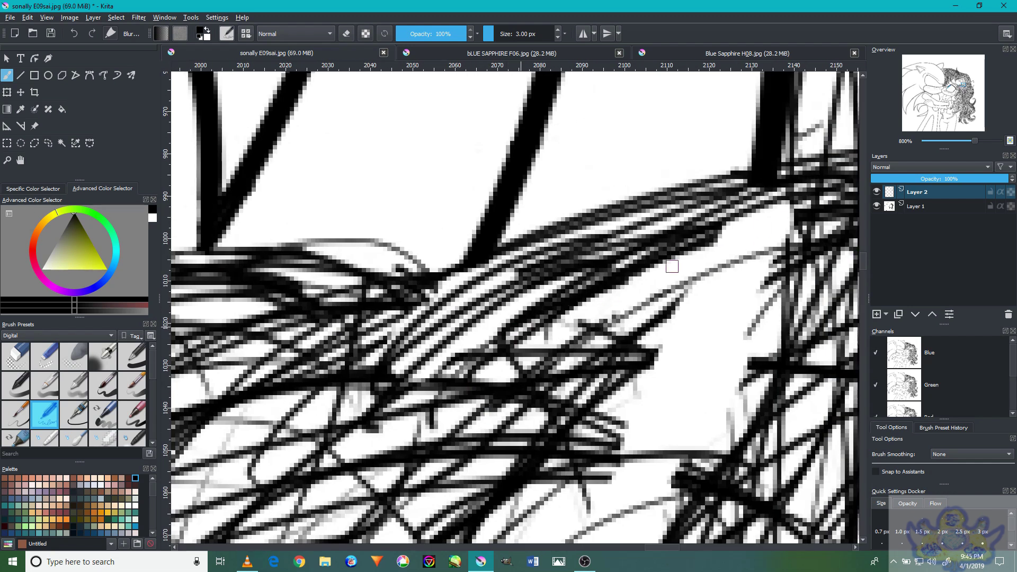
pyautogui.moveTo(625, 286); pyautogui.dragTo(860, 216)
# Draw slanting strands through the lower part of the white gap to join the front lock with the back hair
pyautogui.moveTo(616, 394); pyautogui.dragTo(651, 271)
pyautogui.moveTo(527, 431); pyautogui.dragTo(787, 300)
pyautogui.moveTo(493, 455); pyautogui.dragTo(755, 339)
pyautogui.moveTo(629, 470); pyautogui.dragTo(526, 470)
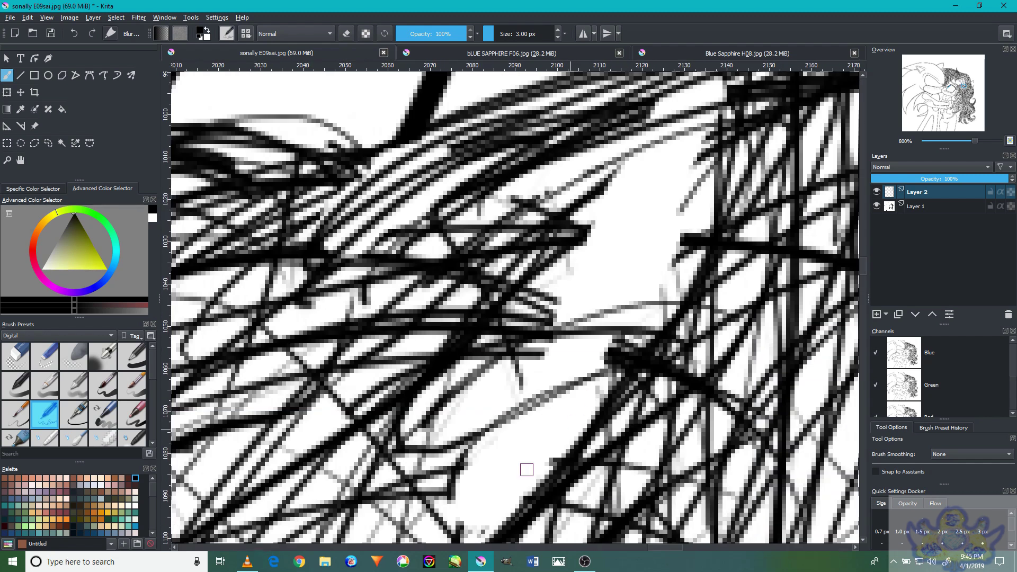
pyautogui.moveTo(466, 504); pyautogui.dragTo(662, 313)
pyautogui.moveTo(662, 313); pyautogui.dragTo(656, 371)
pyautogui.moveTo(496, 385); pyautogui.dragTo(709, 273)
pyautogui.moveTo(490, 347); pyautogui.dragTo(781, 184)
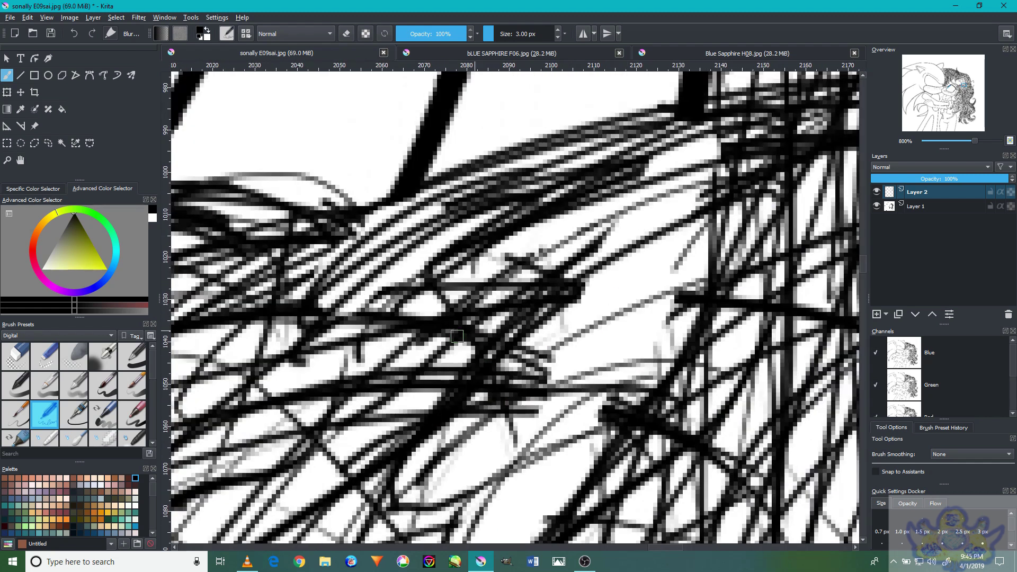
# Thicken the front lock with more overlapping strands below the middle ear line and toward the outer ear line
pyautogui.moveTo(487, 285); pyautogui.dragTo(728, 159)
pyautogui.moveTo(429, 307); pyautogui.dragTo(779, 123)
pyautogui.moveTo(480, 363); pyautogui.dragTo(813, 254)
pyautogui.moveTo(371, 276); pyautogui.dragTo(510, 296)
pyautogui.moveTo(406, 305); pyautogui.dragTo(554, 228)
pyautogui.moveTo(389, 387); pyautogui.dragTo(670, 273)
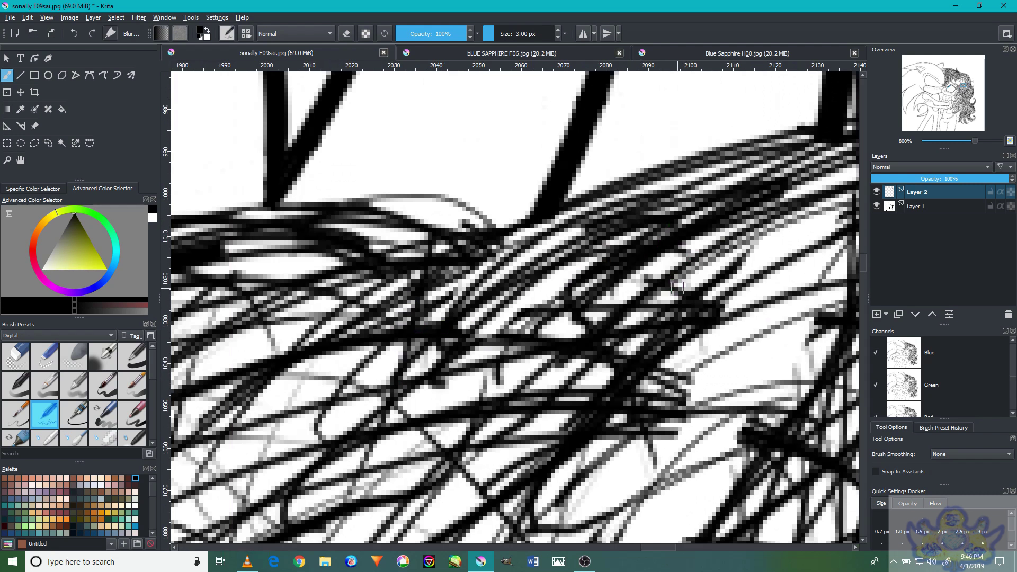
pyautogui.moveTo(338, 263); pyautogui.dragTo(551, 254)
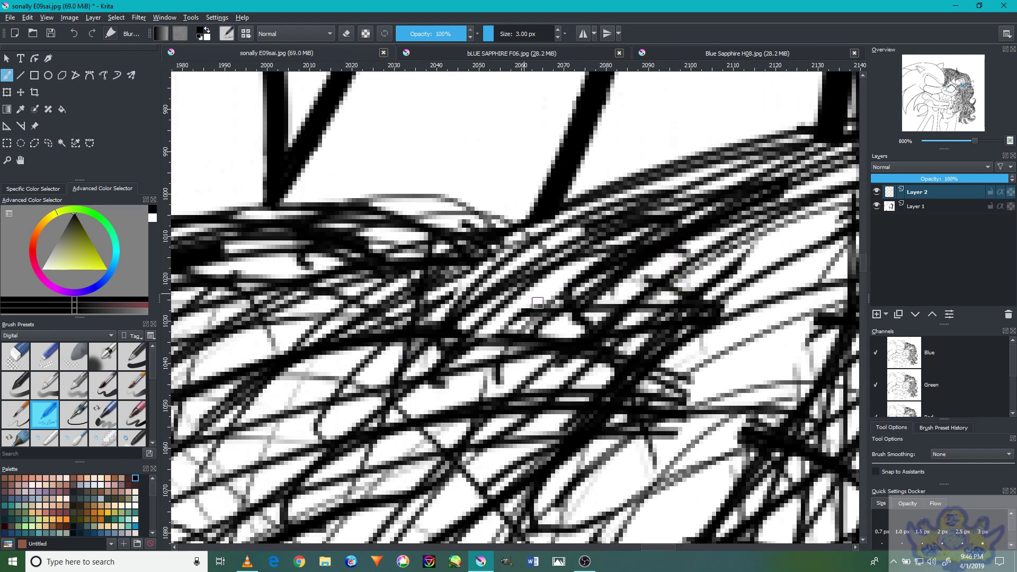
# Fill the remaining thin spots of the patched gap below the ear's outer line with extra black strands
pyautogui.scroll(-2, 514, 308)
pyautogui.scroll(1, 514, 307)
pyautogui.moveTo(596, 347); pyautogui.dragTo(814, 246)
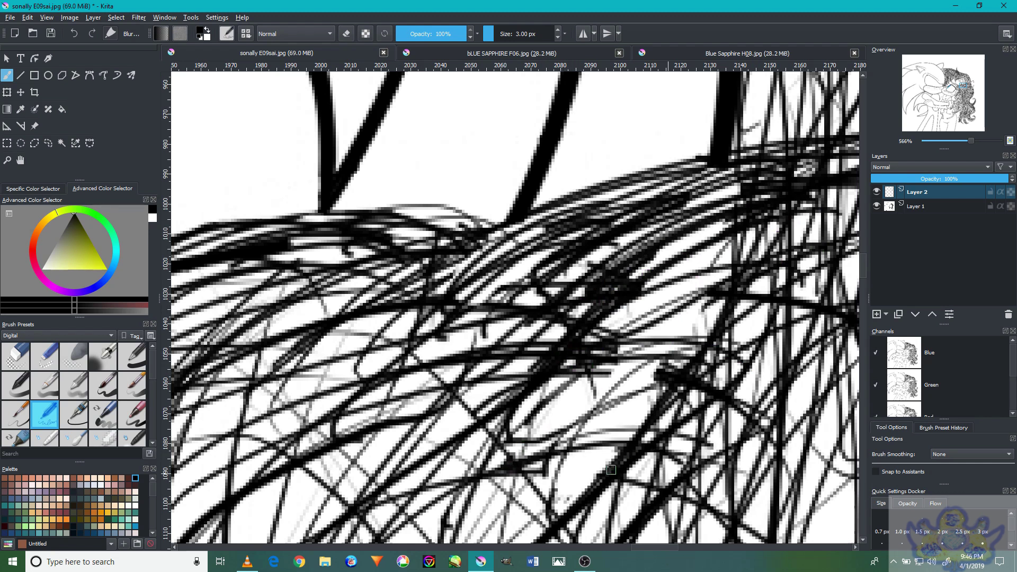
pyautogui.scroll(-2, 658, 518)
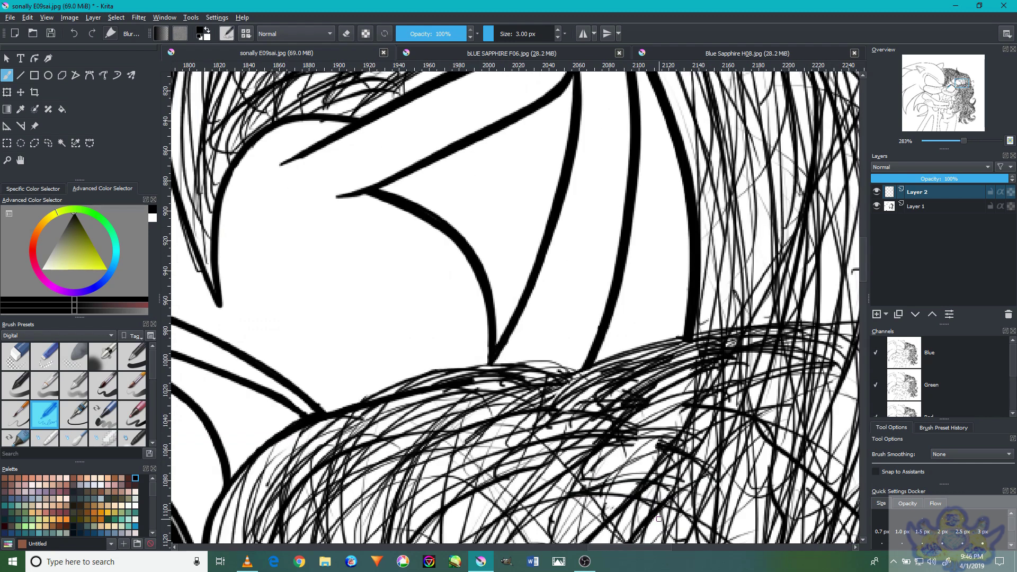
pyautogui.scroll(2, 661, 430)
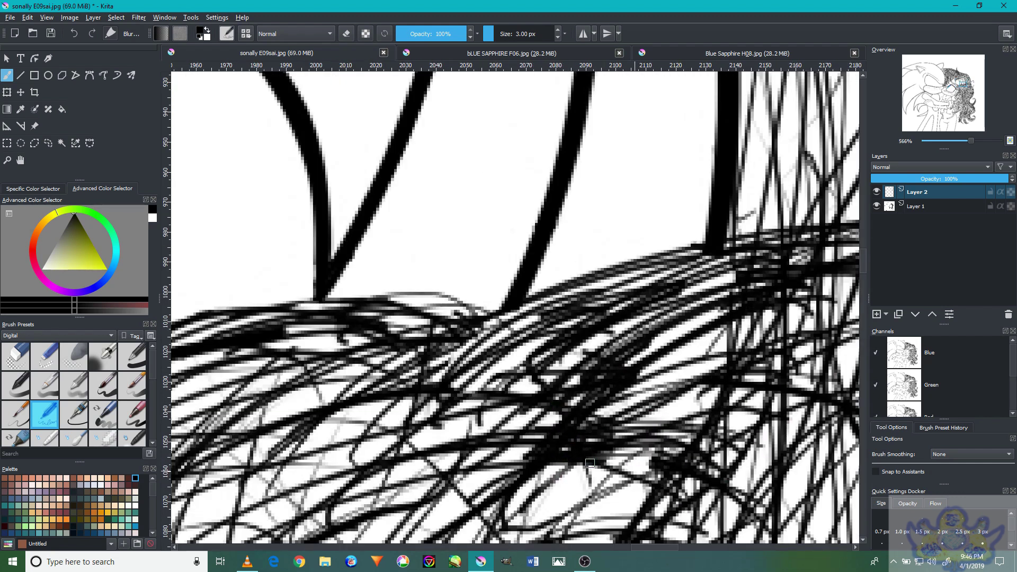
pyautogui.scroll(-1, 611, 472)
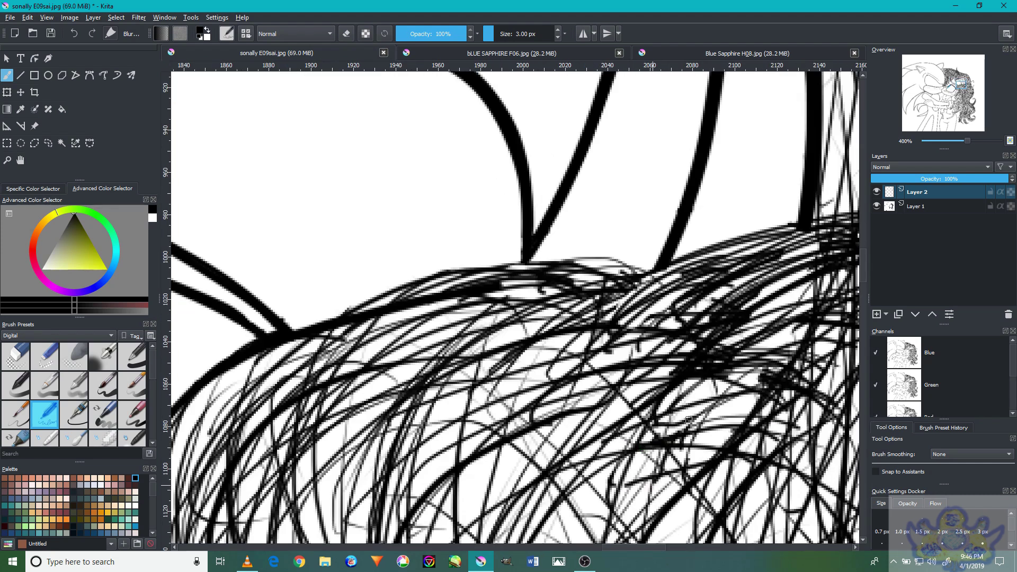
pyautogui.scroll(-1, 421, 463)
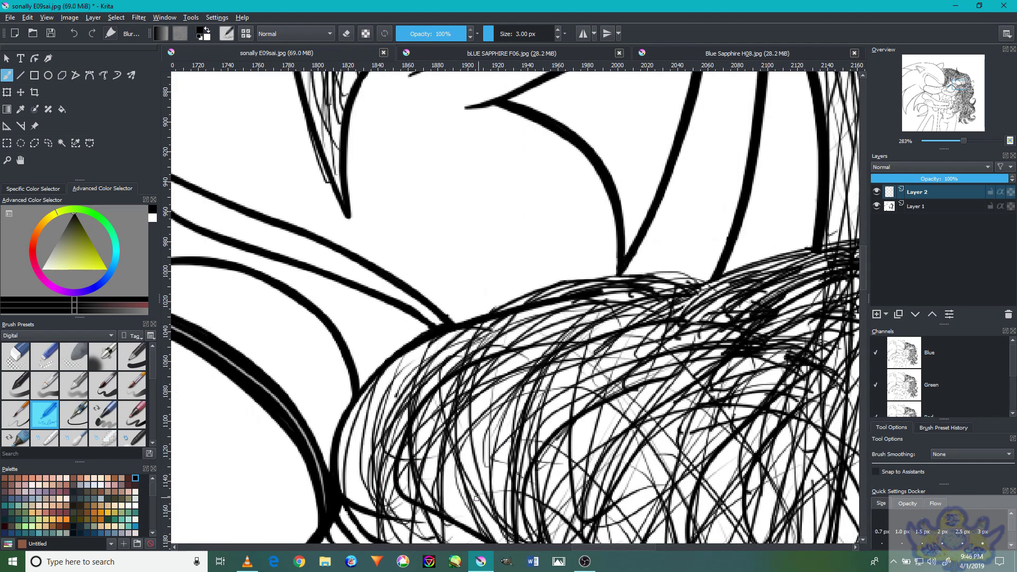
# Examine the repaired front lock and the long hair hanging down to the side curls
pyautogui.scroll(-3, 742, 336)
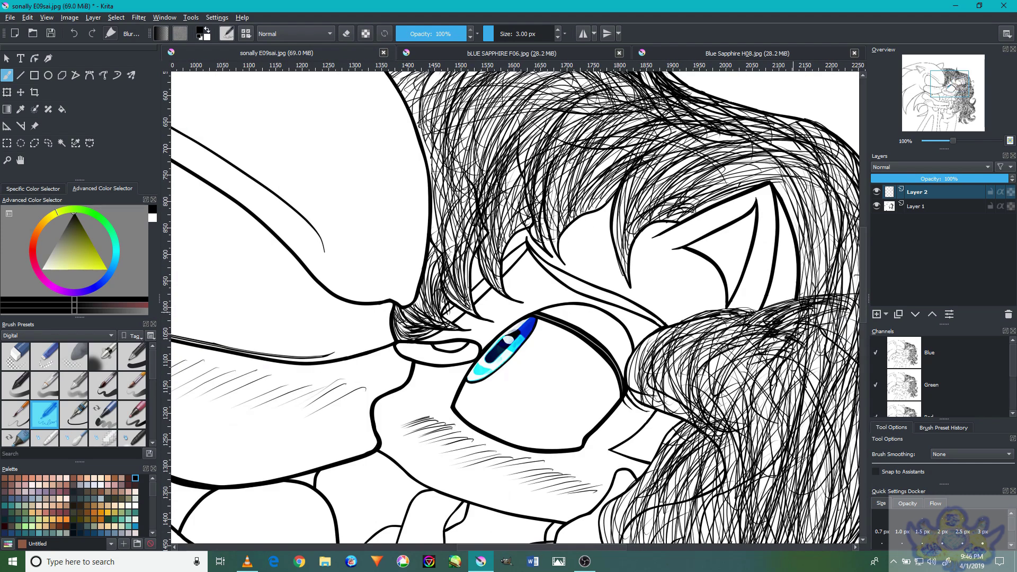
pyautogui.moveTo(800, 321); pyautogui.dragTo(615, 140)
pyautogui.moveTo(647, 304); pyautogui.dragTo(632, 485)
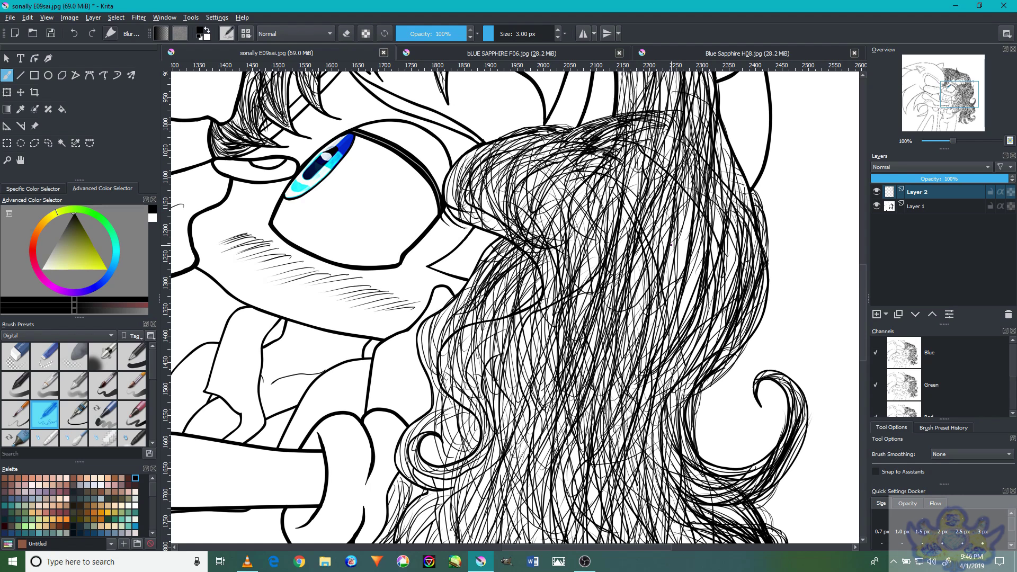
pyautogui.moveTo(689, 233)
pyautogui.mouseDown()
pyautogui.moveTo(660, 290)
pyautogui.moveTo(692, 159)
pyautogui.mouseUp()
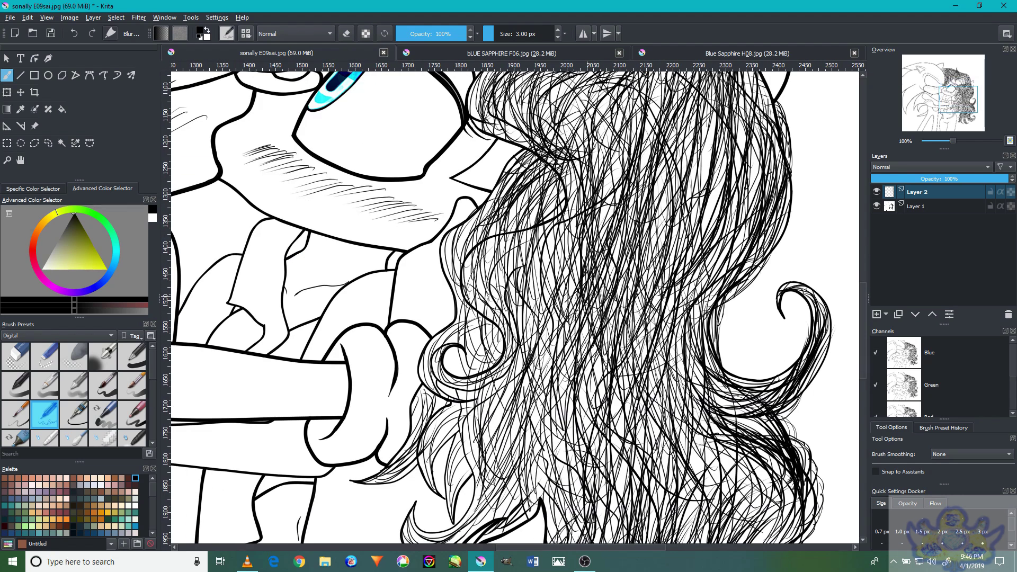
pyautogui.moveTo(567, 371); pyautogui.dragTo(575, 201)
pyautogui.moveTo(604, 350); pyautogui.dragTo(742, 59)
pyautogui.moveTo(630, 302)
pyautogui.mouseDown()
pyautogui.moveTo(631, 398)
pyautogui.moveTo(631, 371)
pyautogui.mouseUp()
# Examine the line art of the legs, the waist and the hand resting near the hair
pyautogui.click(21, 160)
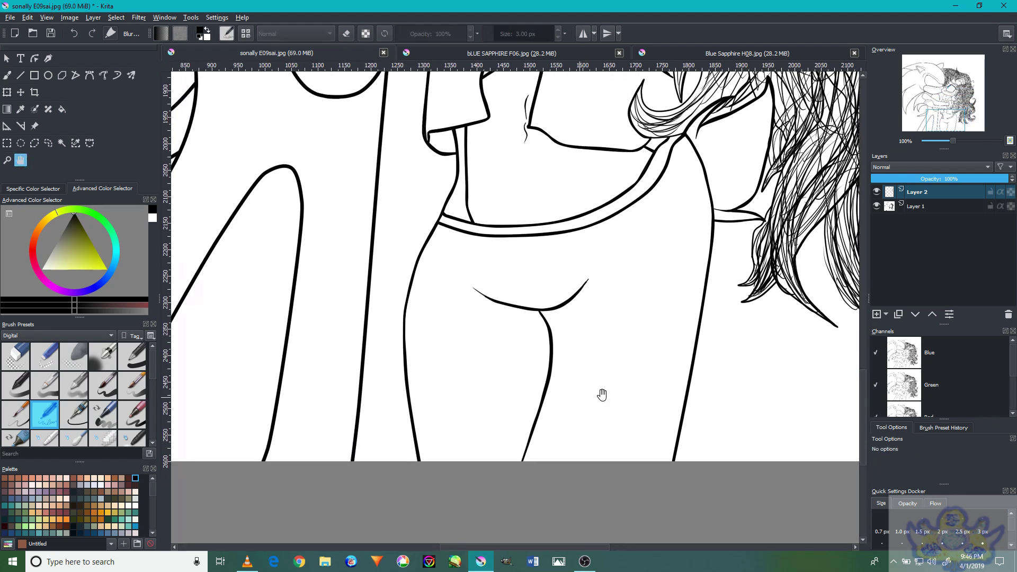
pyautogui.scroll(2, 599, 400)
pyautogui.scroll(-2, 597, 402)
pyautogui.moveTo(597, 402); pyautogui.dragTo(617, 311)
pyautogui.scroll(2, 618, 311)
pyautogui.moveTo(678, 279)
pyautogui.mouseDown()
pyautogui.moveTo(654, 309)
pyautogui.moveTo(668, 375)
pyautogui.moveTo(587, 387)
pyautogui.moveTo(638, 342)
pyautogui.moveTo(626, 327)
pyautogui.moveTo(679, 308)
pyautogui.moveTo(627, 294)
pyautogui.moveTo(619, 353)
pyautogui.mouseUp()
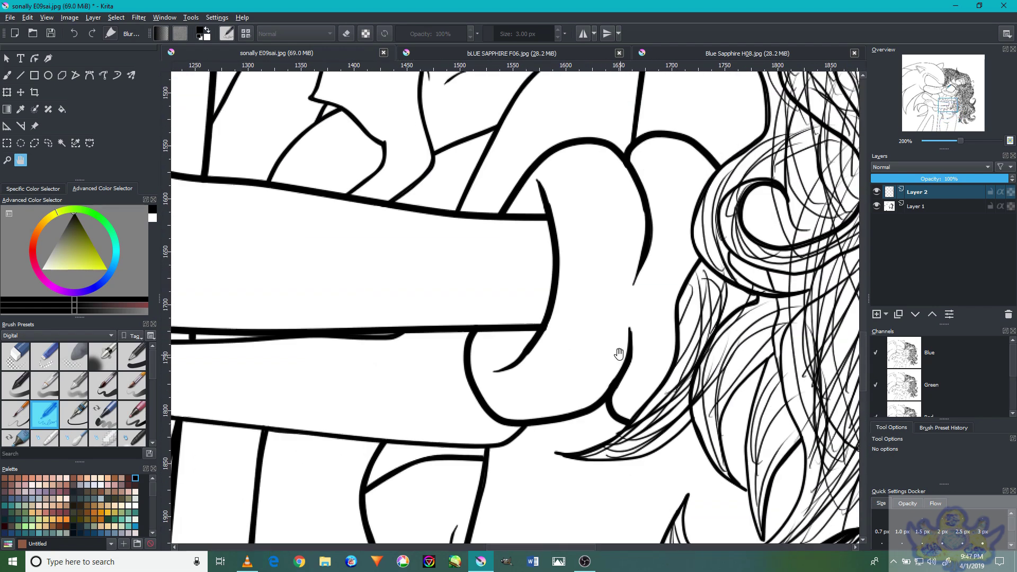
pyautogui.scroll(-2, 597, 278)
pyautogui.moveTo(611, 291); pyautogui.dragTo(630, 344)
pyautogui.scroll(1, 694, 309)
pyautogui.moveTo(687, 287); pyautogui.dragTo(608, 392)
pyautogui.scroll(-2, 587, 331)
pyautogui.moveTo(587, 332); pyautogui.dragTo(470, 329)
pyautogui.scroll(-1, 609, 336)
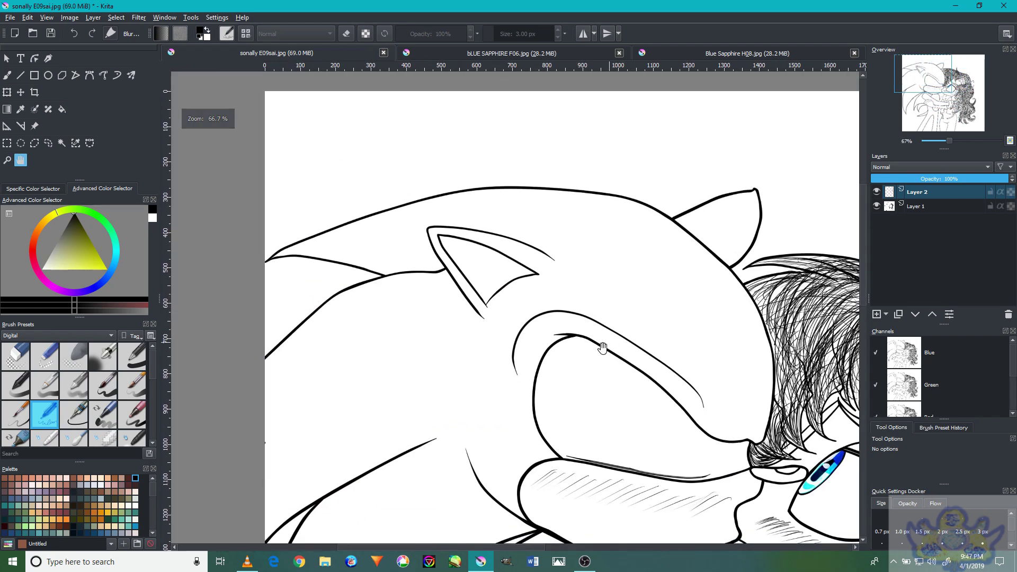
# Examine the male hedgehog's head, muzzle and quills and the couple's crossed arms for line errors
pyautogui.moveTo(609, 336); pyautogui.dragTo(565, 339)
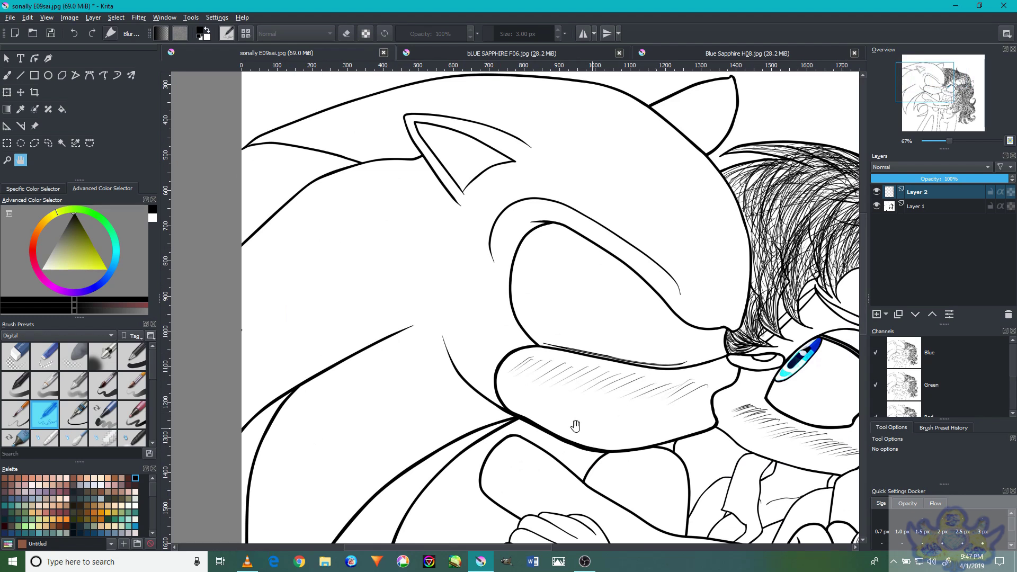
pyautogui.scroll(2, 535, 415)
pyautogui.moveTo(568, 430); pyautogui.dragTo(547, 408)
pyautogui.scroll(-2, 595, 450)
pyautogui.scroll(1, 595, 450)
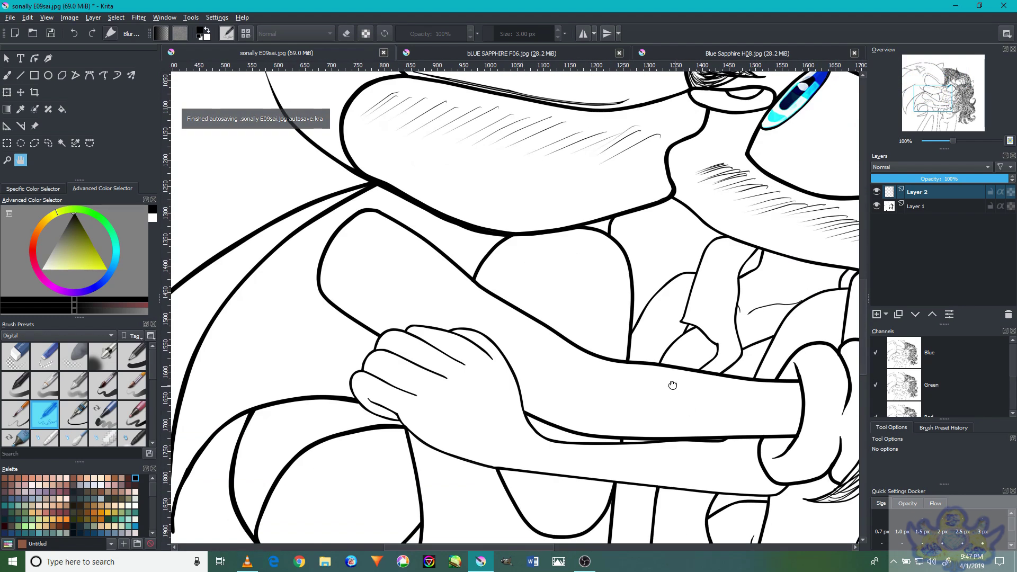
pyautogui.scroll(-1, 673, 383)
pyautogui.scroll(1, 635, 398)
pyautogui.scroll(-1, 608, 413)
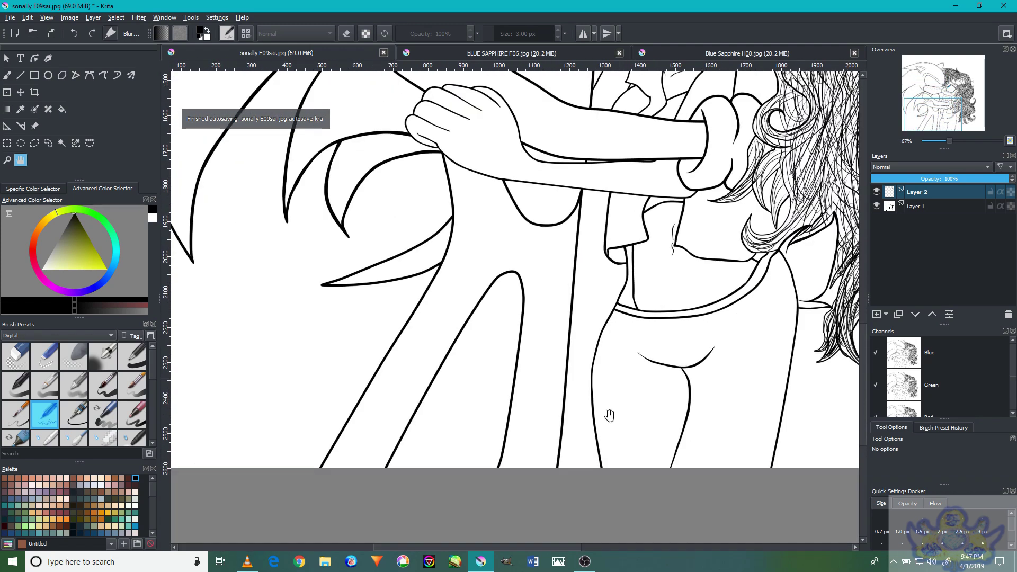
pyautogui.click(587, 564)
pyautogui.click(587, 564)
pyautogui.moveTo(731, 302); pyautogui.dragTo(622, 365)
pyautogui.scroll(3, 622, 465)
pyautogui.scroll(-1, 586, 404)
pyautogui.moveTo(653, 280); pyautogui.dragTo(510, 369)
pyautogui.scroll(10, 517, 371)
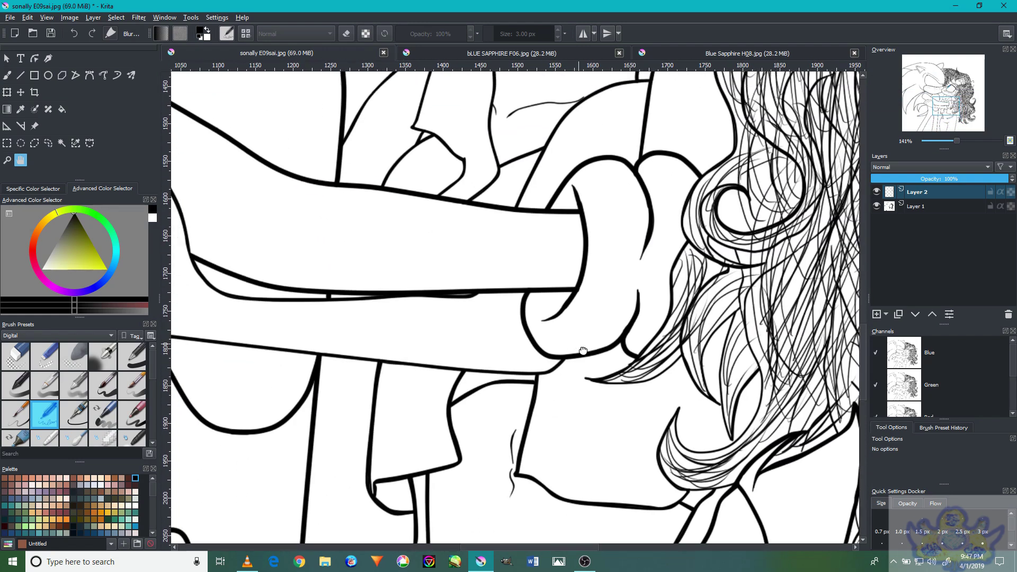
# Examine the female's eye, the lower hair curls and the male's face, then the complete drawing
pyautogui.scroll(1, 658, 293)
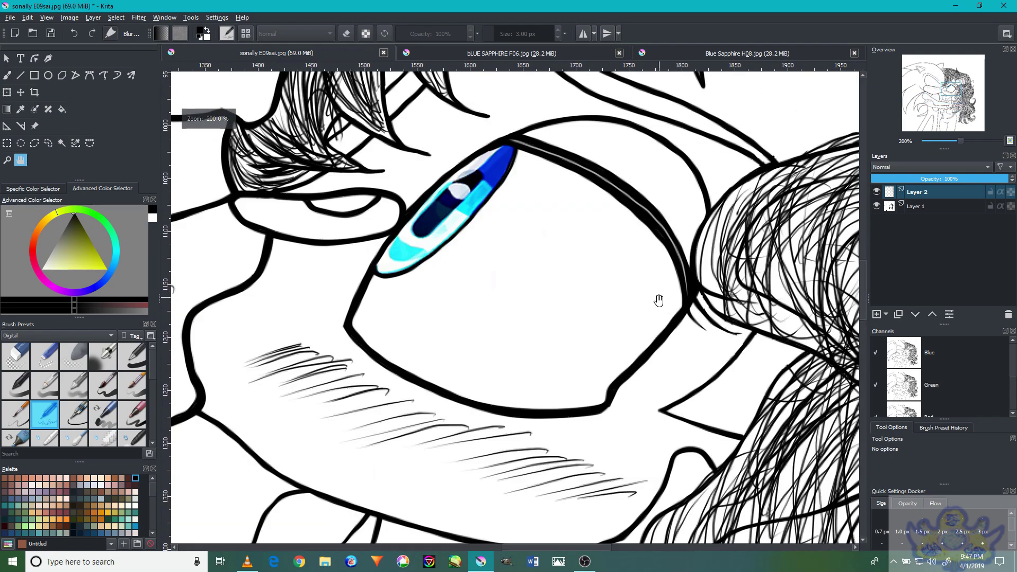
pyautogui.scroll(-4, 667, 281)
pyautogui.moveTo(668, 281)
pyautogui.mouseDown()
pyautogui.moveTo(717, 297)
pyautogui.moveTo(554, 412)
pyautogui.moveTo(634, 364)
pyautogui.moveTo(604, 271)
pyautogui.moveTo(651, 201)
pyautogui.moveTo(665, 332)
pyautogui.mouseUp()
pyautogui.scroll(1, 634, 365)
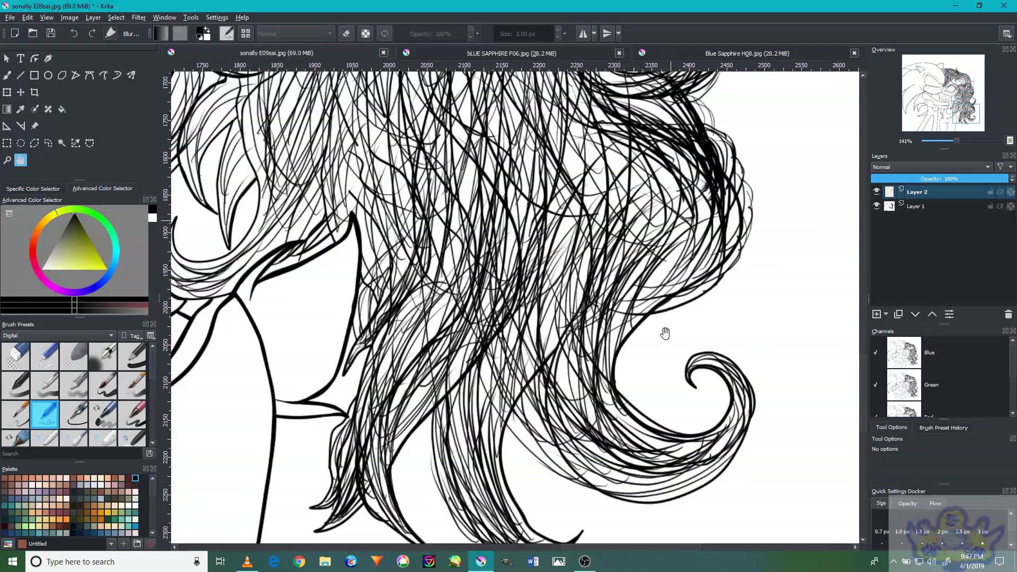
pyautogui.scroll(-1, 608, 327)
pyautogui.scroll(-1, 449, 381)
pyautogui.moveTo(449, 380); pyautogui.dragTo(593, 392)
pyautogui.scroll(1, 589, 390)
pyautogui.moveTo(566, 227); pyautogui.dragTo(613, 405)
pyautogui.moveTo(602, 191); pyautogui.dragTo(752, 319)
pyautogui.scroll(-3, 643, 288)
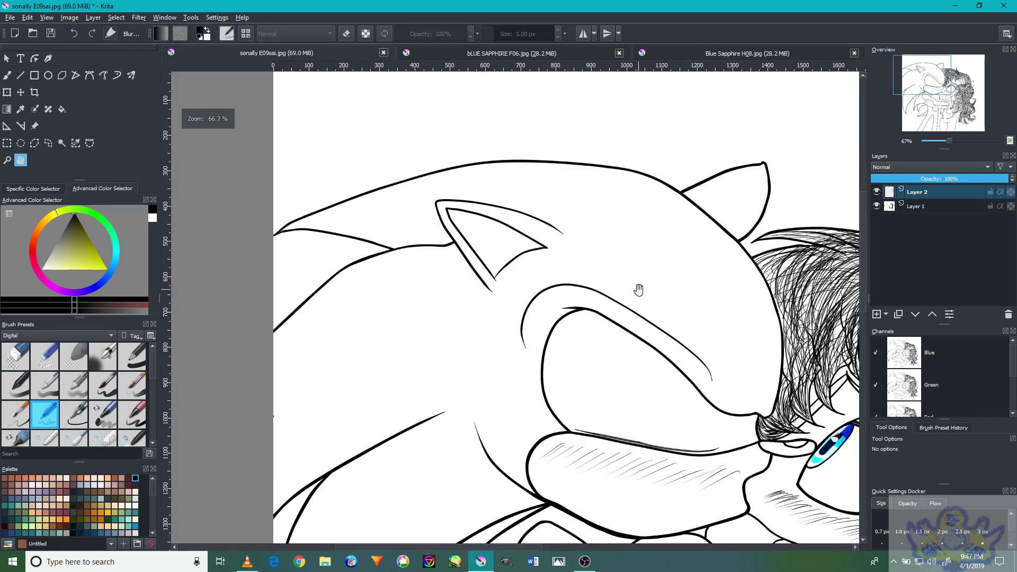
pyautogui.scroll(1, 661, 263)
pyautogui.scroll(1, 638, 288)
pyautogui.moveTo(638, 288); pyautogui.dragTo(627, 259)
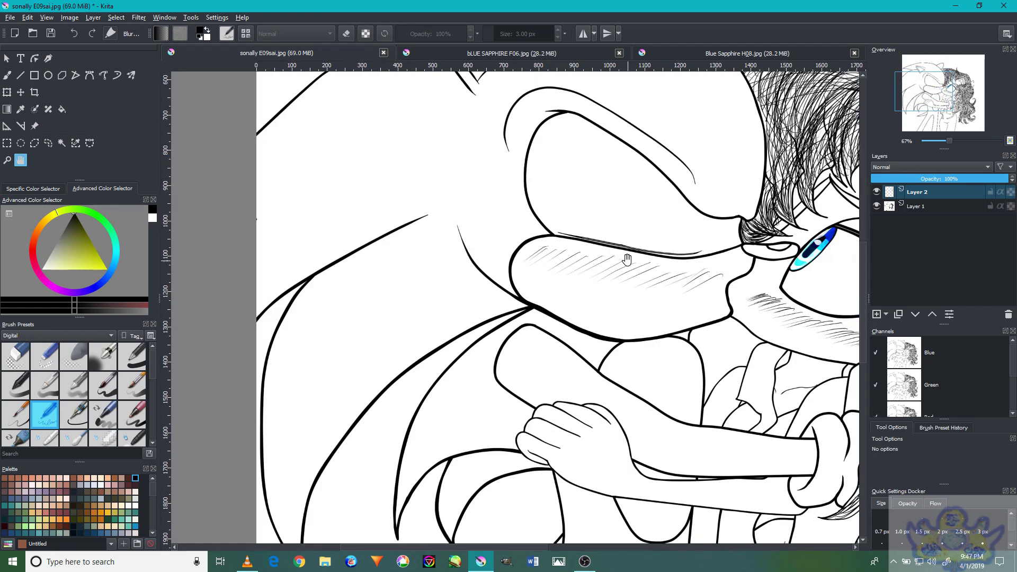
pyautogui.scroll(-1, 627, 260)
pyautogui.scroll(-1, 814, 229)
pyautogui.moveTo(805, 254)
pyautogui.mouseDown()
pyautogui.moveTo(556, 268)
pyautogui.moveTo(581, 270)
pyautogui.mouseUp()
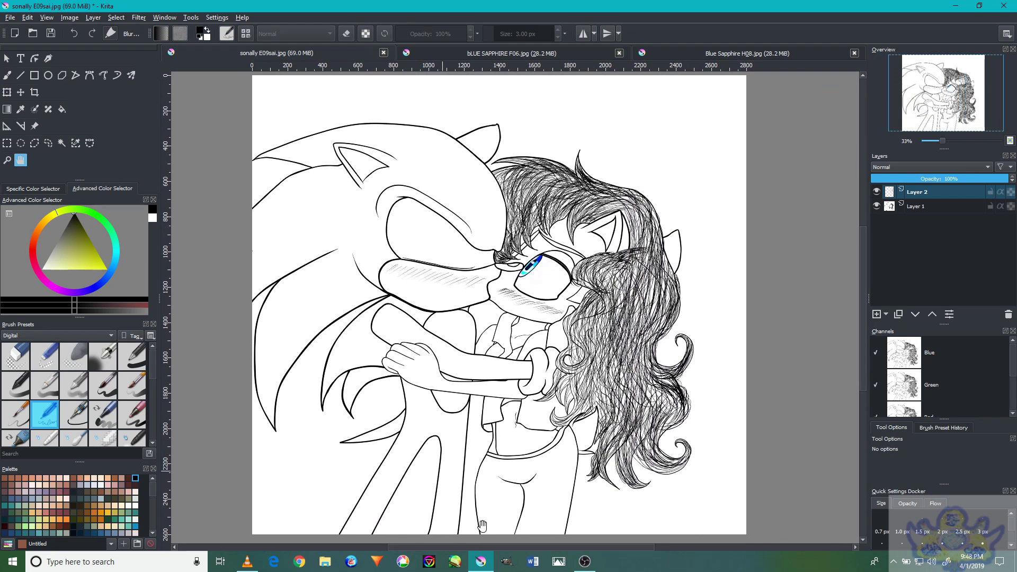
pyautogui.click(585, 562)
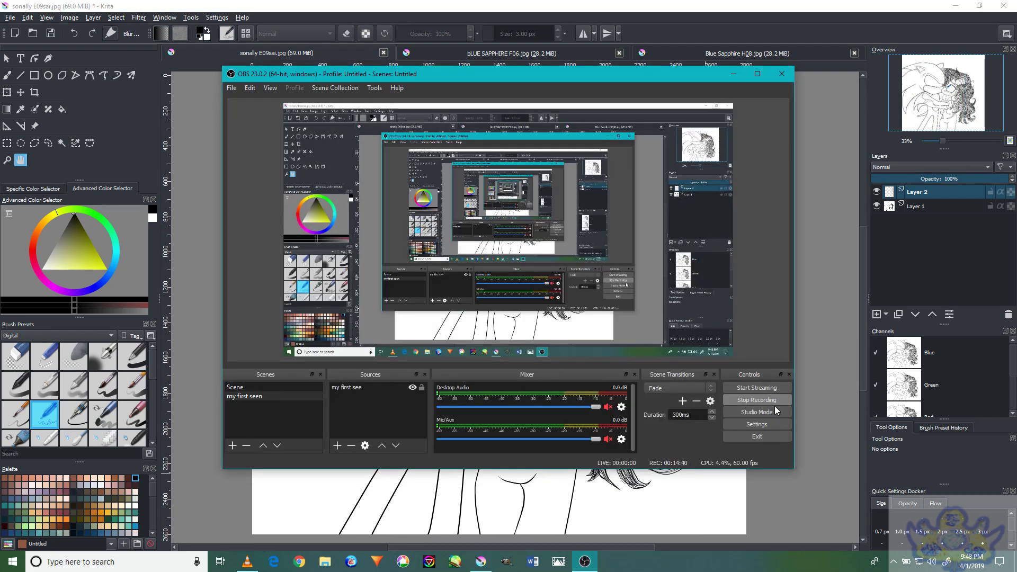
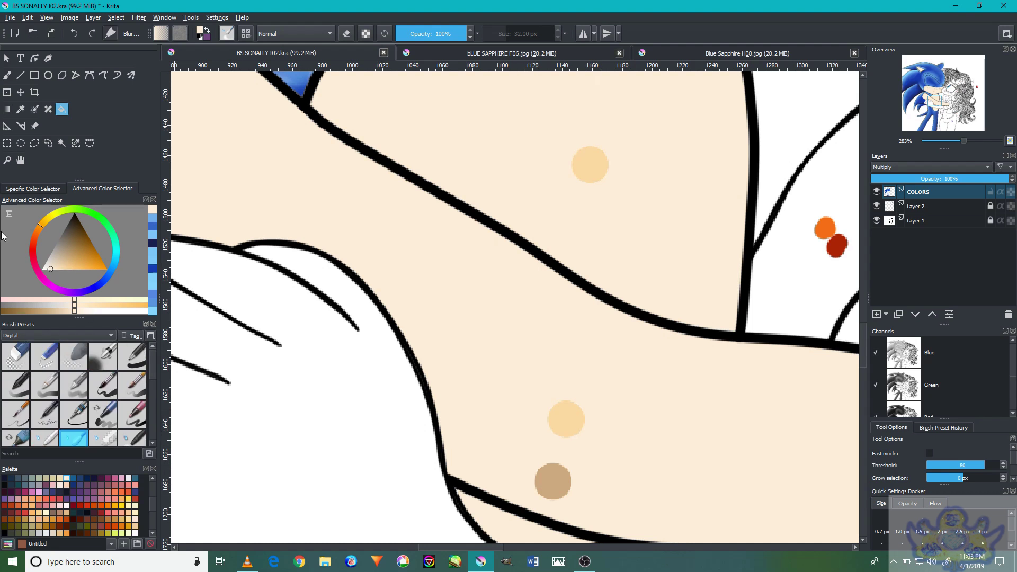
# Sample the dark tan swatch and airbrush a 51 px shadow stroke along the male hedgehog's forearm
pyautogui.click(5, 77)
pyautogui.keyDown('ctrl'); pyautogui.click(552, 480); pyautogui.keyUp('ctrl')
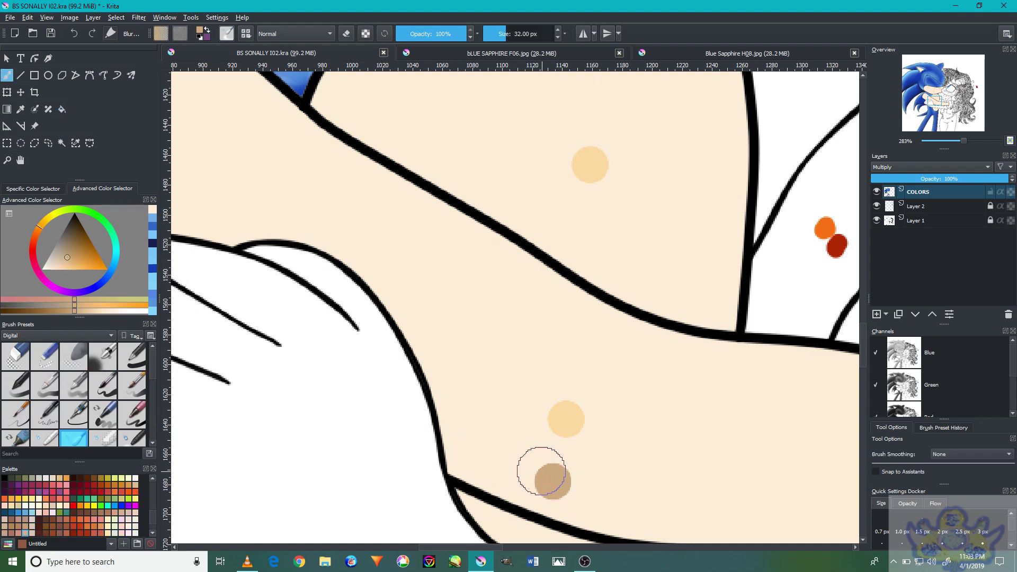
pyautogui.moveTo(674, 415); pyautogui.dragTo(579, 364)
pyautogui.hscroll(3, 710, 390)
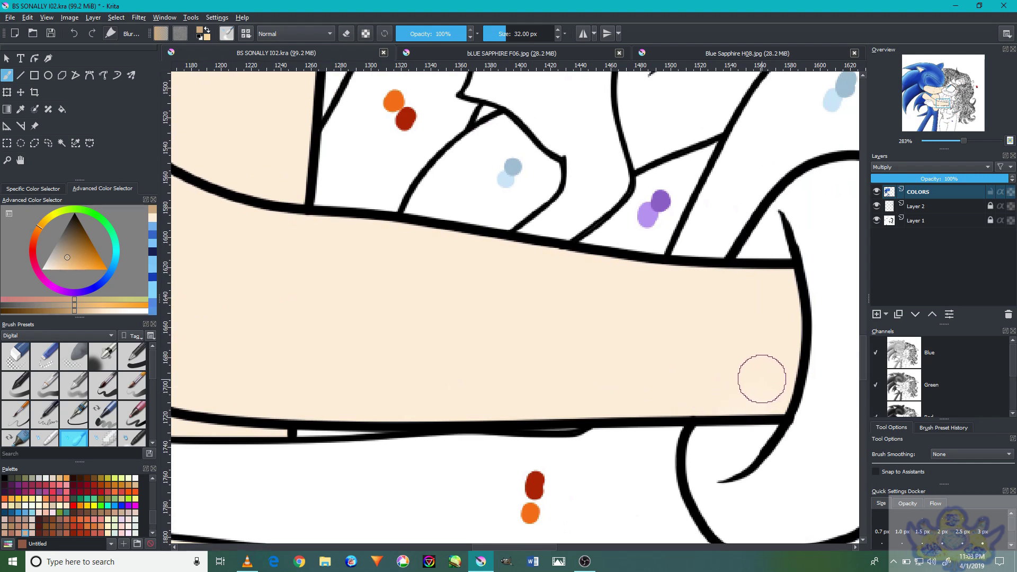
pyautogui.click(107, 366)
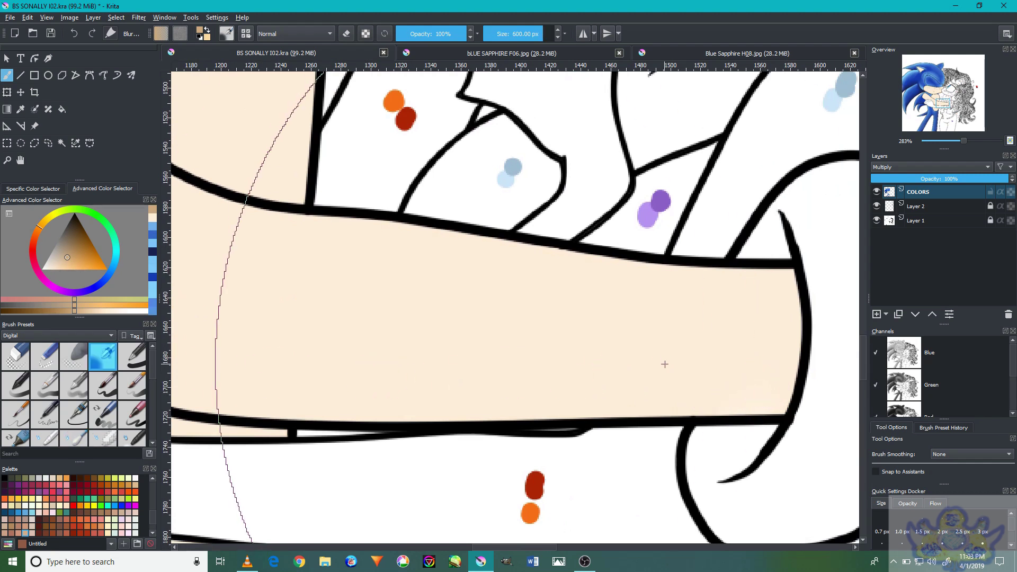
pyautogui.moveTo(745, 336)
pyautogui.mouseDown()
pyautogui.moveTo(515, 329)
pyautogui.moveTo(761, 342)
pyautogui.moveTo(371, 333)
pyautogui.moveTo(428, 325)
pyautogui.moveTo(424, 333)
pyautogui.mouseUp()
pyautogui.hscroll(-5, 530, 345)
pyautogui.hotkey('ctrl', 'z')
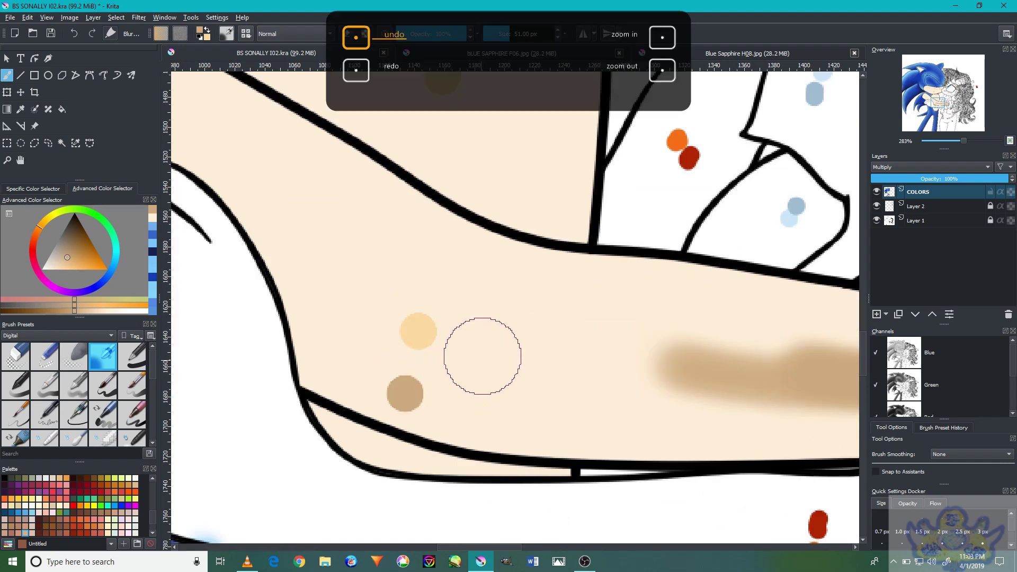
pyautogui.hotkey('ctrl', 'y')
pyautogui.hotkey('ctrl', 'y')
# Airbrush a light tan midtone, sampled from the forearm swatch, along the male's forearm and upper arm
pyautogui.keyDown('ctrl'); pyautogui.click(418, 325); pyautogui.keyUp('ctrl')
pyautogui.moveTo(418, 324)
pyautogui.mouseDown()
pyautogui.moveTo(704, 366)
pyautogui.moveTo(484, 363)
pyautogui.moveTo(756, 356)
pyautogui.mouseUp()
pyautogui.hscroll(10, 673, 339)
pyautogui.hscroll(-8, 561, 364)
pyautogui.hscroll(-4, 500, 408)
pyautogui.scroll(2, 499, 408)
pyautogui.hscroll(-7, 670, 416)
pyautogui.scroll(4, 670, 416)
pyautogui.moveTo(551, 394)
pyautogui.mouseDown()
pyautogui.moveTo(580, 403)
pyautogui.moveTo(375, 227)
pyautogui.moveTo(665, 391)
pyautogui.mouseUp()
pyautogui.scroll(-2, 586, 285)
pyautogui.press('k')
# Airbrush dark tan shadows along the lower edge of the male's upper arm and forearm at 51 px
pyautogui.moveTo(322, 309)
pyautogui.mouseDown()
pyautogui.moveTo(307, 164)
pyautogui.moveTo(307, 243)
pyautogui.moveTo(495, 348)
pyautogui.moveTo(304, 254)
pyautogui.moveTo(372, 318)
pyautogui.moveTo(304, 232)
pyautogui.moveTo(531, 339)
pyautogui.mouseUp()
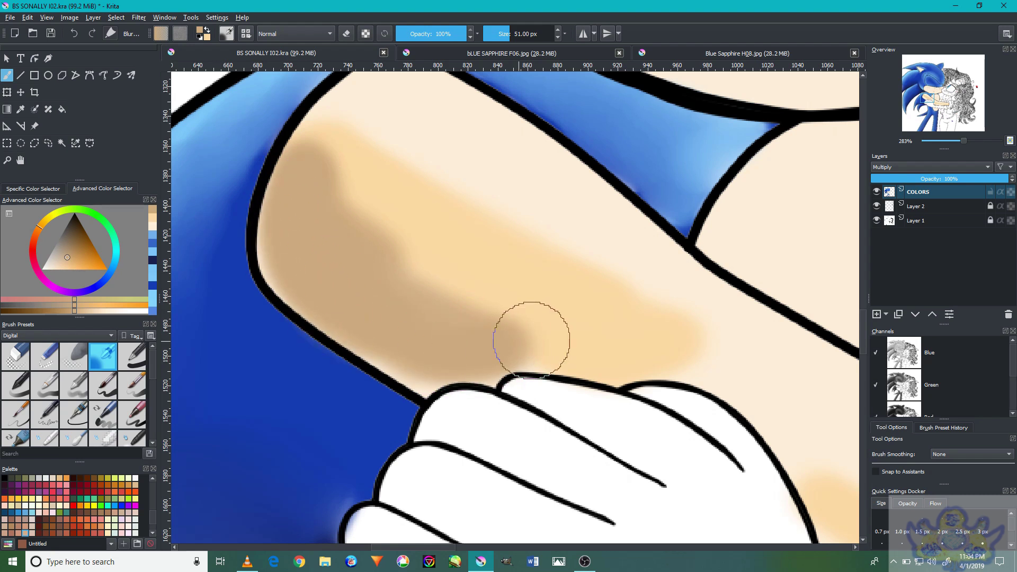
pyautogui.scroll(-7, 722, 339)
pyautogui.hscroll(9, 722, 338)
pyautogui.moveTo(715, 357)
pyautogui.mouseDown()
pyautogui.moveTo(568, 347)
pyautogui.moveTo(585, 408)
pyautogui.moveTo(784, 418)
pyautogui.mouseUp()
pyautogui.scroll(-3, 635, 391)
pyautogui.hscroll(9, 636, 391)
pyautogui.moveTo(636, 391)
pyautogui.mouseDown()
pyautogui.moveTo(597, 404)
pyautogui.moveTo(765, 404)
pyautogui.mouseUp()
pyautogui.hscroll(8, 765, 405)
pyautogui.moveTo(588, 395)
pyautogui.mouseDown()
pyautogui.moveTo(708, 393)
pyautogui.moveTo(625, 376)
pyautogui.mouseUp()
pyautogui.hscroll(9, 677, 404)
pyautogui.scroll(1, 676, 404)
pyautogui.moveTo(677, 405)
pyautogui.mouseDown()
pyautogui.moveTo(567, 405)
pyautogui.moveTo(557, 416)
pyautogui.moveTo(431, 380)
pyautogui.mouseUp()
pyautogui.scroll(-6, 431, 379)
pyautogui.scroll(6, 413, 323)
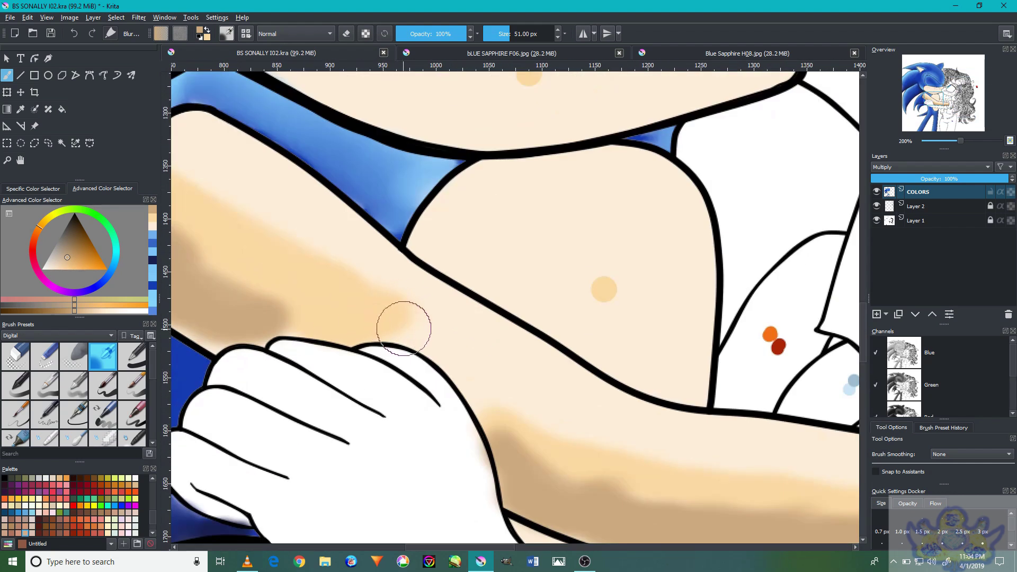
# Extend the light tan midtone near the gripping hand and smooth the forearm shading with the 60 px blender brush
pyautogui.keyDown('ctrl'); pyautogui.click(404, 328); pyautogui.keyUp('ctrl')
pyautogui.moveTo(404, 328); pyautogui.dragTo(499, 408)
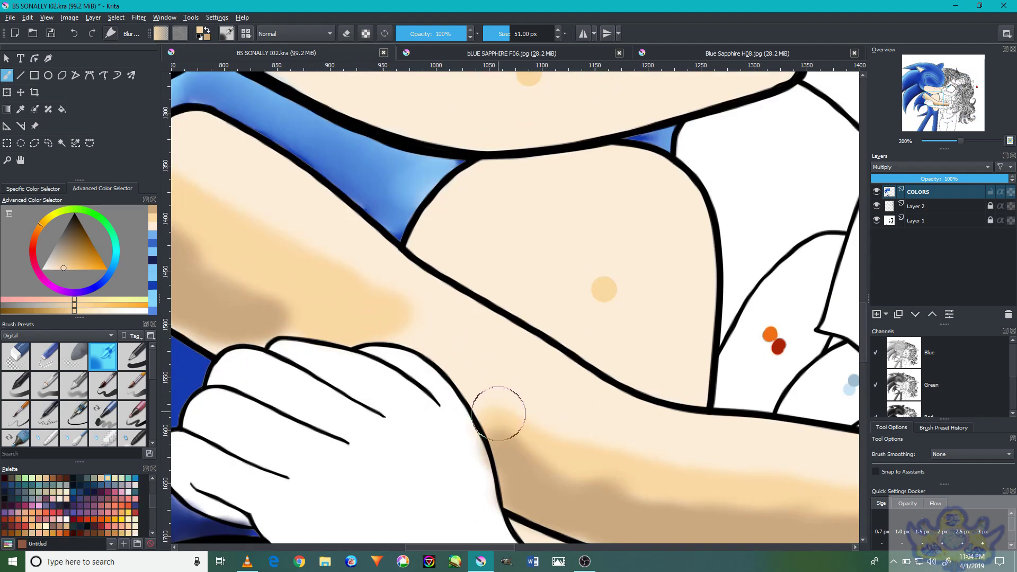
pyautogui.click(82, 441)
pyautogui.hscroll(5, 631, 347)
pyautogui.scroll(-2, 631, 347)
pyautogui.moveTo(675, 398)
pyautogui.mouseDown()
pyautogui.moveTo(734, 409)
pyautogui.moveTo(465, 429)
pyautogui.moveTo(717, 399)
pyautogui.moveTo(686, 422)
pyautogui.moveTo(309, 391)
pyautogui.moveTo(618, 419)
pyautogui.moveTo(692, 386)
pyautogui.mouseUp()
pyautogui.scroll(2, 533, 461)
pyautogui.hscroll(-4, 533, 461)
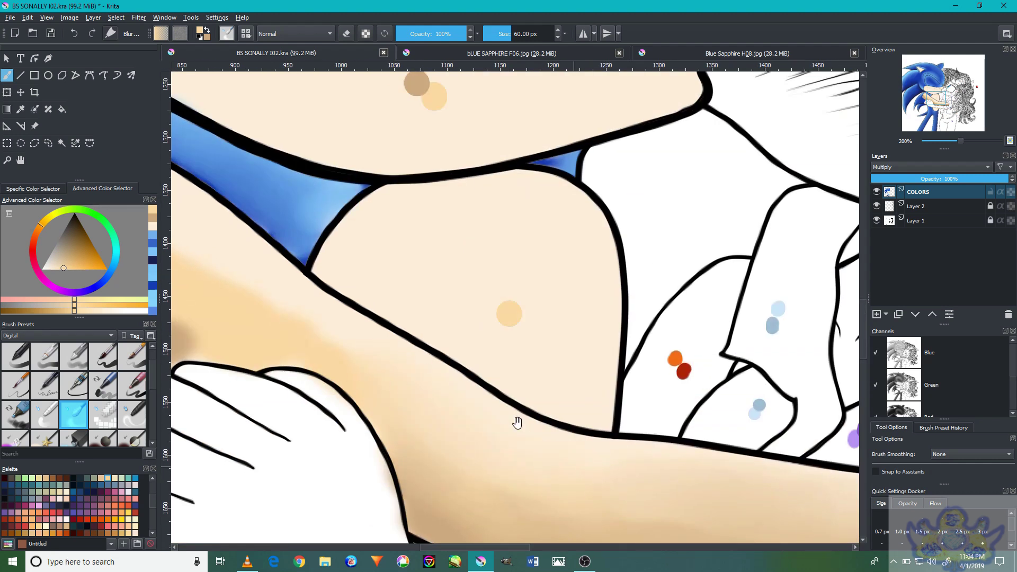
# Blend the light and dark tan shading on the upper arm with the 60 px blender brush
pyautogui.scroll(2, 569, 475)
pyautogui.hscroll(-3, 569, 474)
pyautogui.moveTo(534, 454)
pyautogui.mouseDown()
pyautogui.moveTo(295, 398)
pyautogui.moveTo(271, 316)
pyautogui.mouseUp()
pyautogui.moveTo(355, 335)
pyautogui.mouseDown()
pyautogui.moveTo(300, 427)
pyautogui.moveTo(272, 340)
pyautogui.moveTo(230, 374)
pyautogui.mouseUp()
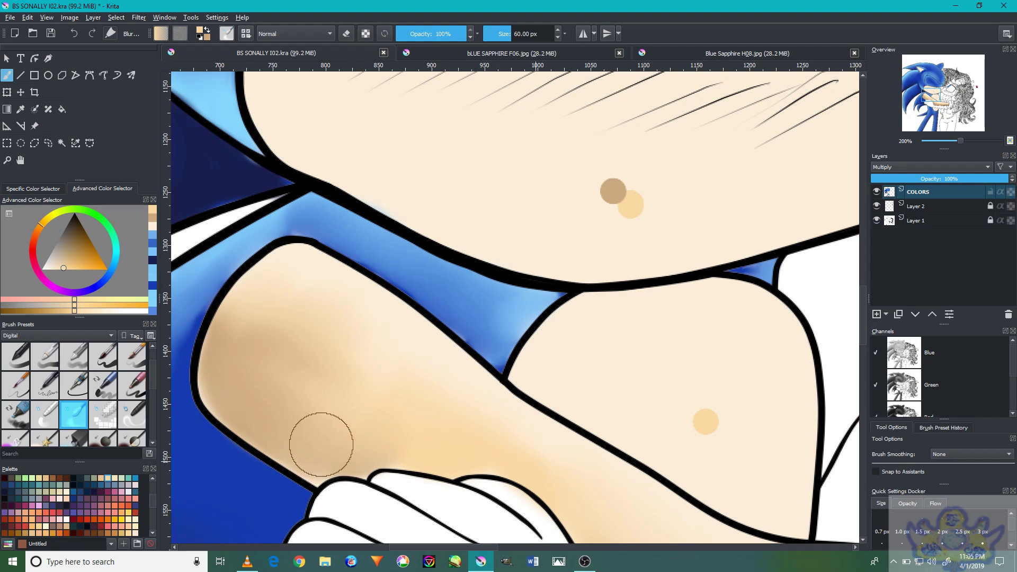
pyautogui.scroll(-2, 570, 461)
pyautogui.hscroll(3, 570, 461)
pyautogui.scroll(-2, 643, 503)
pyautogui.hscroll(3, 643, 502)
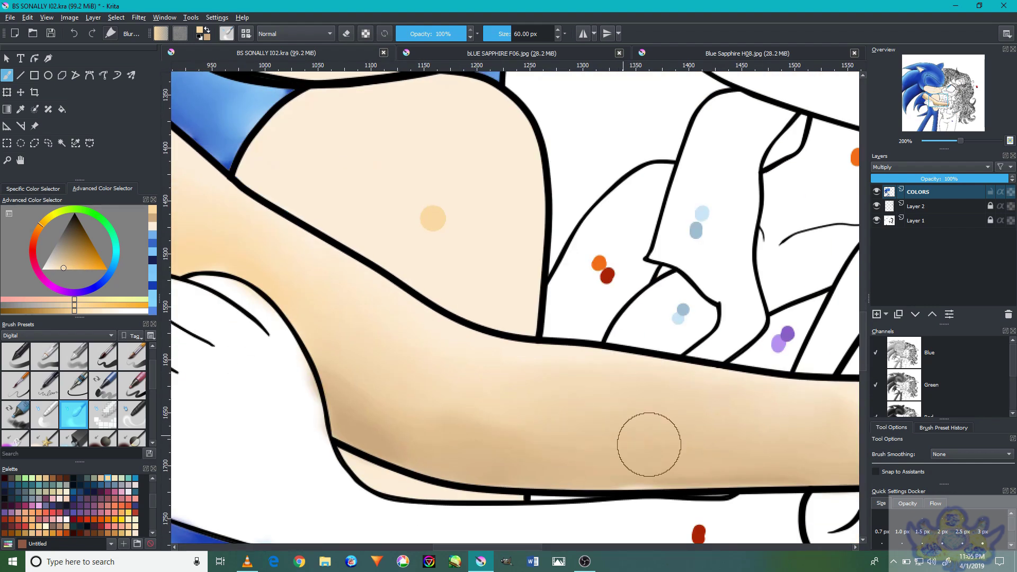
pyautogui.scroll(-2, 502, 354)
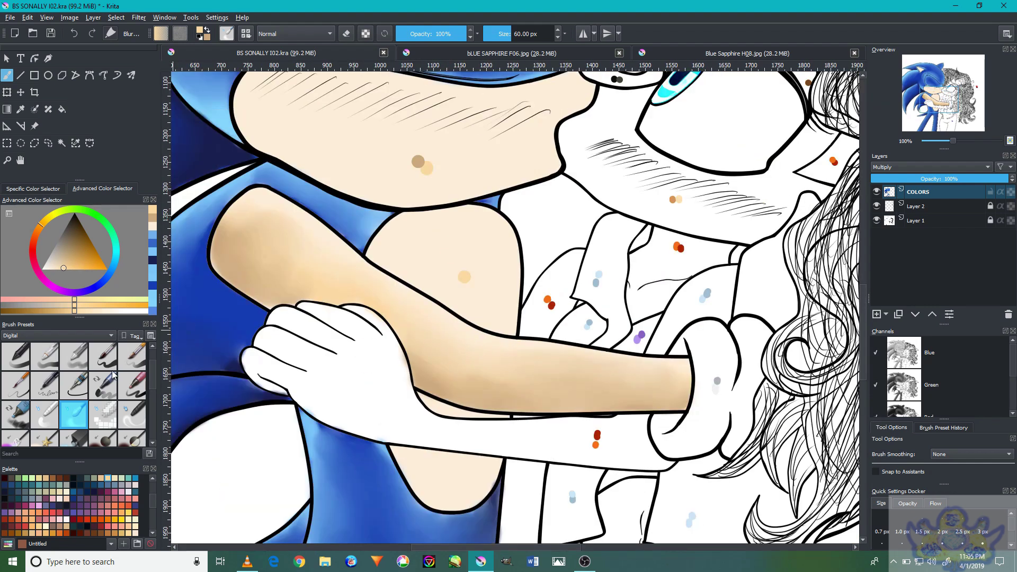
# Airbrush dark tan shadows along the inner edges of the male's chest and belly patch
pyautogui.scroll(1, 152, 363)
pyautogui.click(103, 356)
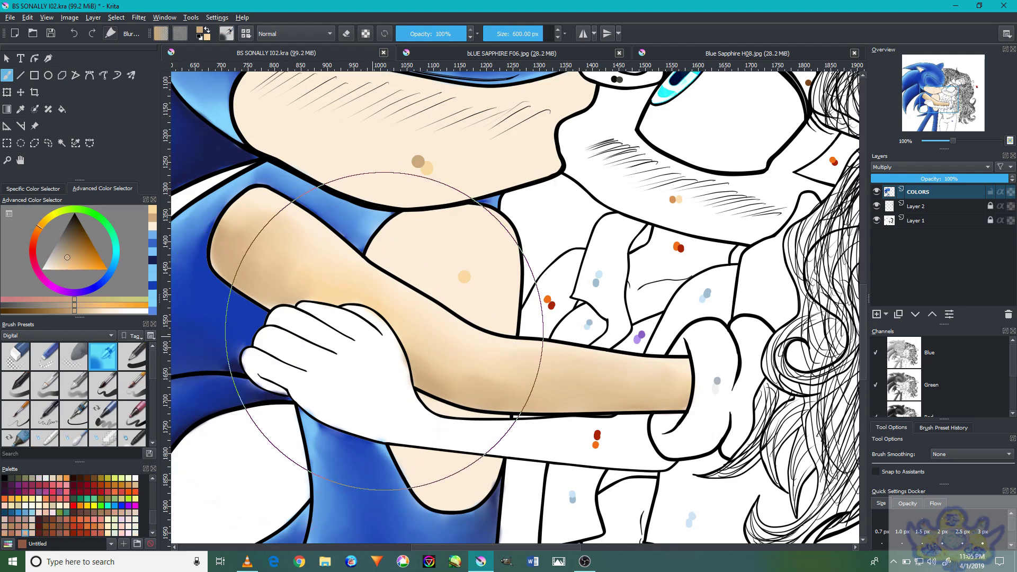
pyautogui.scroll(3, 494, 302)
pyautogui.moveTo(494, 277)
pyautogui.mouseDown()
pyautogui.moveTo(511, 268)
pyautogui.moveTo(494, 198)
pyautogui.moveTo(277, 143)
pyautogui.moveTo(491, 177)
pyautogui.moveTo(529, 344)
pyautogui.mouseUp()
pyautogui.scroll(-3, 530, 344)
pyautogui.scroll(3, 468, 493)
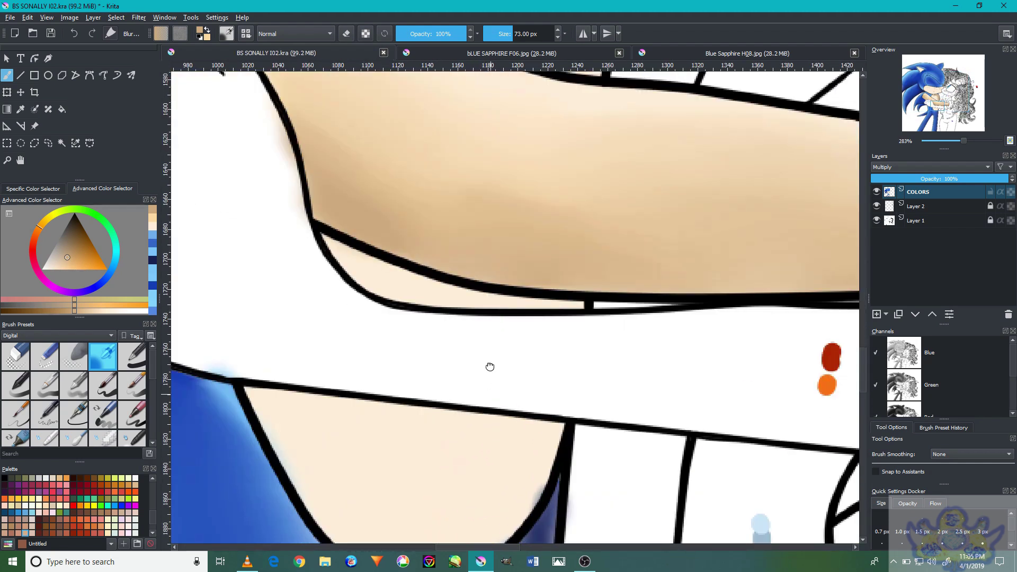
pyautogui.moveTo(490, 394); pyautogui.dragTo(504, 281)
pyautogui.press('[')
pyautogui.moveTo(555, 331)
pyautogui.mouseDown()
pyautogui.moveTo(556, 318)
pyautogui.moveTo(374, 414)
pyautogui.moveTo(277, 295)
pyautogui.moveTo(479, 430)
pyautogui.mouseUp()
# Airbrush light tan along the remaining edges of the chest and belly patch and into the sliver between the arms at 28 px
pyautogui.keyDown('ctrl'); pyautogui.click(433, 350); pyautogui.keyUp('ctrl')
pyautogui.moveTo(432, 350)
pyautogui.mouseDown()
pyautogui.moveTo(401, 308)
pyautogui.moveTo(465, 313)
pyautogui.moveTo(551, 473)
pyautogui.mouseUp()
pyautogui.scroll(5, 472, 313)
pyautogui.moveTo(662, 408)
pyautogui.mouseDown()
pyautogui.moveTo(551, 374)
pyautogui.moveTo(341, 209)
pyautogui.moveTo(366, 171)
pyautogui.mouseUp()
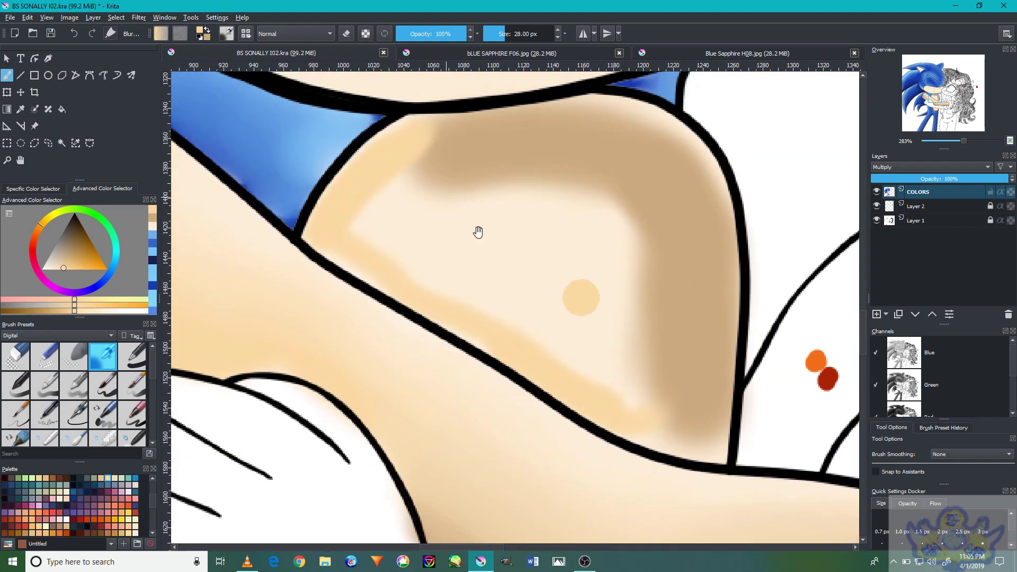
pyautogui.moveTo(477, 232); pyautogui.dragTo(547, 150)
pyautogui.scroll(-4, 547, 150)
pyautogui.scroll(4, 532, 370)
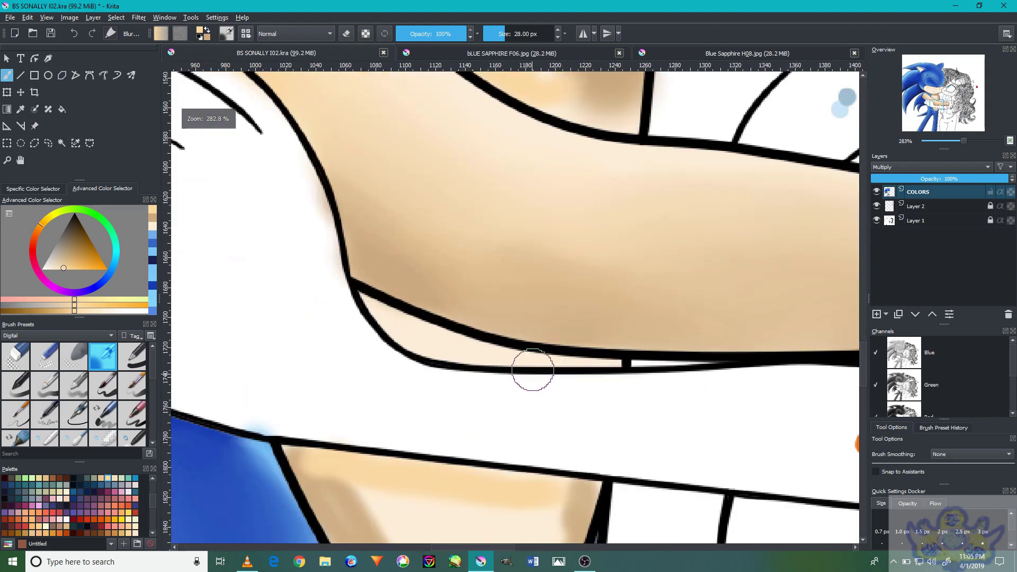
pyautogui.moveTo(560, 353); pyautogui.dragTo(109, 468)
# Blend the tan shading on the chest at 60 px, and on the belly and the sliver between the arms at 28 px
pyautogui.moveTo(578, 284)
pyautogui.mouseDown()
pyautogui.moveTo(629, 257)
pyautogui.moveTo(686, 404)
pyautogui.moveTo(647, 170)
pyautogui.moveTo(658, 147)
pyautogui.moveTo(408, 229)
pyautogui.moveTo(658, 255)
pyautogui.moveTo(650, 295)
pyautogui.moveTo(462, 270)
pyautogui.moveTo(688, 325)
pyautogui.moveTo(444, 164)
pyautogui.mouseUp()
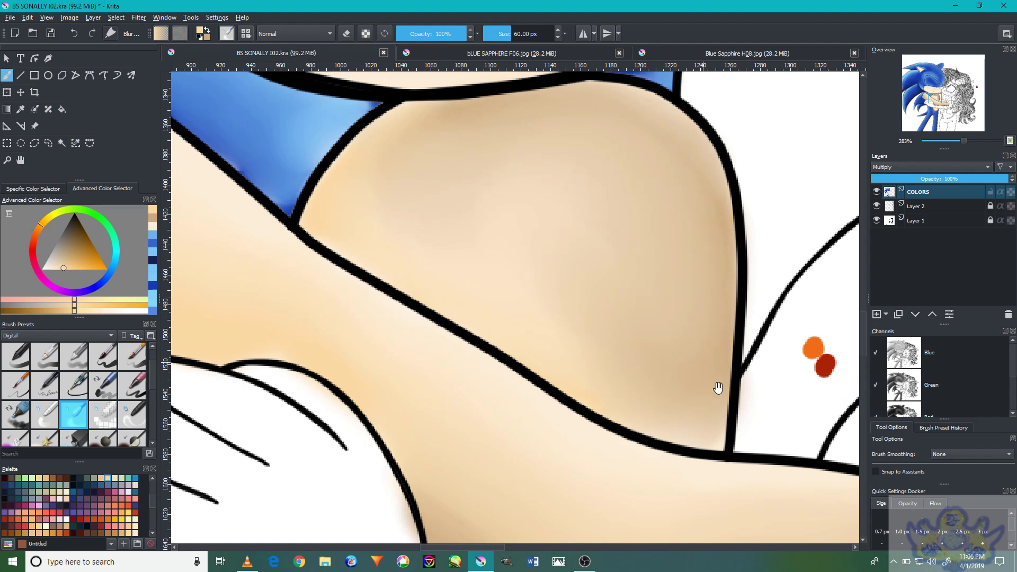
pyautogui.moveTo(718, 388); pyautogui.dragTo(783, 154)
pyautogui.moveTo(484, 345)
pyautogui.mouseDown()
pyautogui.moveTo(602, 402)
pyautogui.moveTo(481, 366)
pyautogui.moveTo(496, 389)
pyautogui.mouseUp()
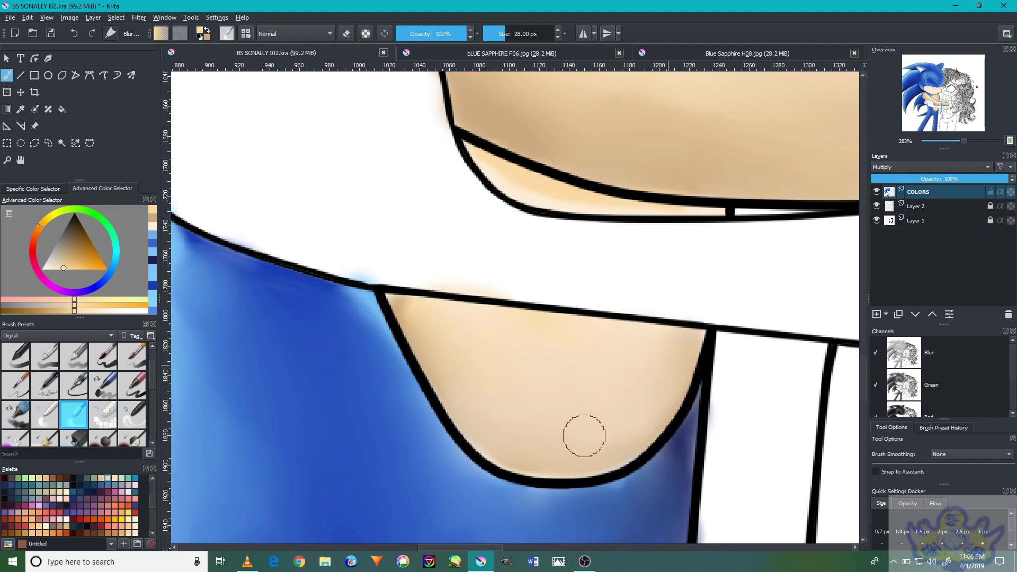
pyautogui.moveTo(582, 246); pyautogui.dragTo(630, 345)
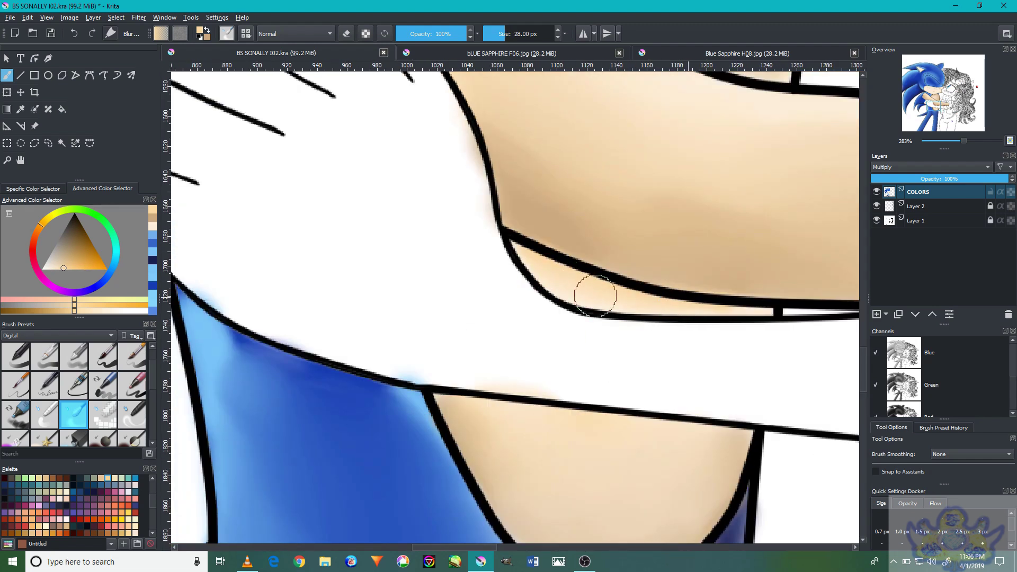
# Airbrush light tan along the upper edge of the male's muzzle with a 73 px brush
pyautogui.scroll(10, 574, 288)
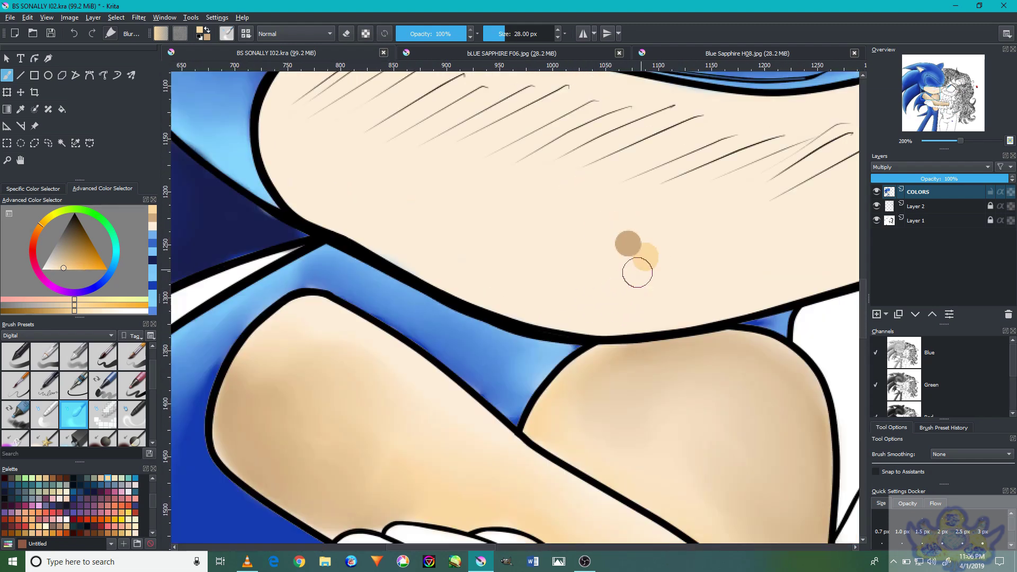
pyautogui.press('2')
pyautogui.scroll(1, 79, 403)
pyautogui.click(102, 356)
pyautogui.scroll(4, 552, 232)
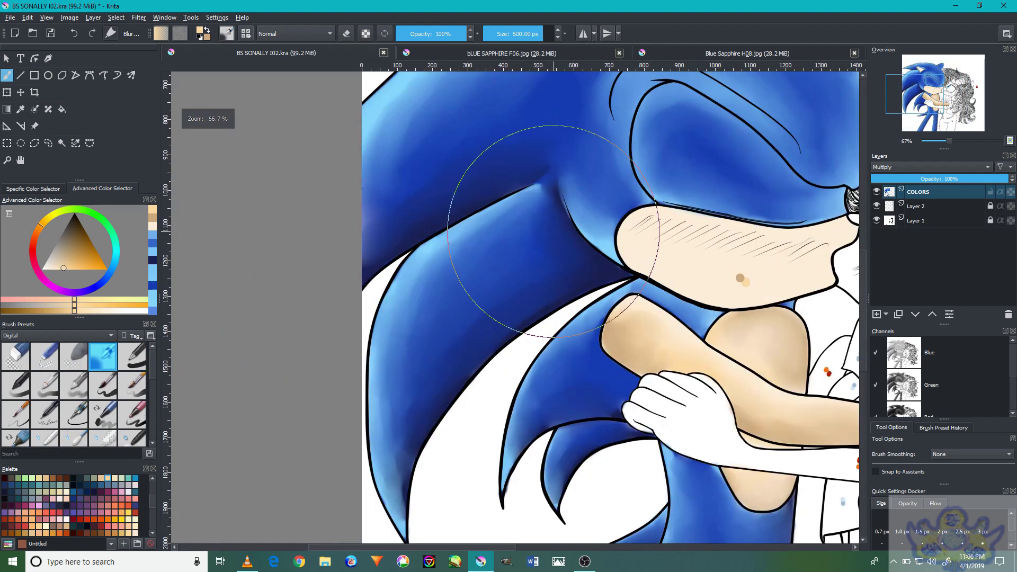
pyautogui.scroll(3, 553, 232)
pyautogui.press('[')
pyautogui.press('[')
pyautogui.press('[')
pyautogui.press('[')
pyautogui.moveTo(609, 267)
pyautogui.mouseDown()
pyautogui.moveTo(717, 228)
pyautogui.moveTo(540, 250)
pyautogui.mouseUp()
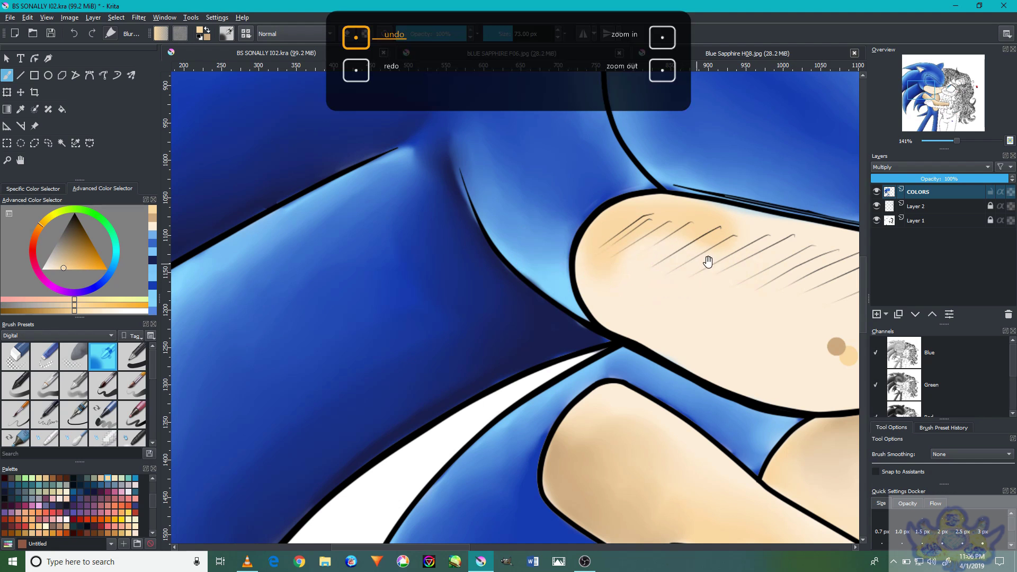
pyautogui.moveTo(694, 264); pyautogui.dragTo(627, 286)
pyautogui.moveTo(745, 264); pyautogui.dragTo(473, 251)
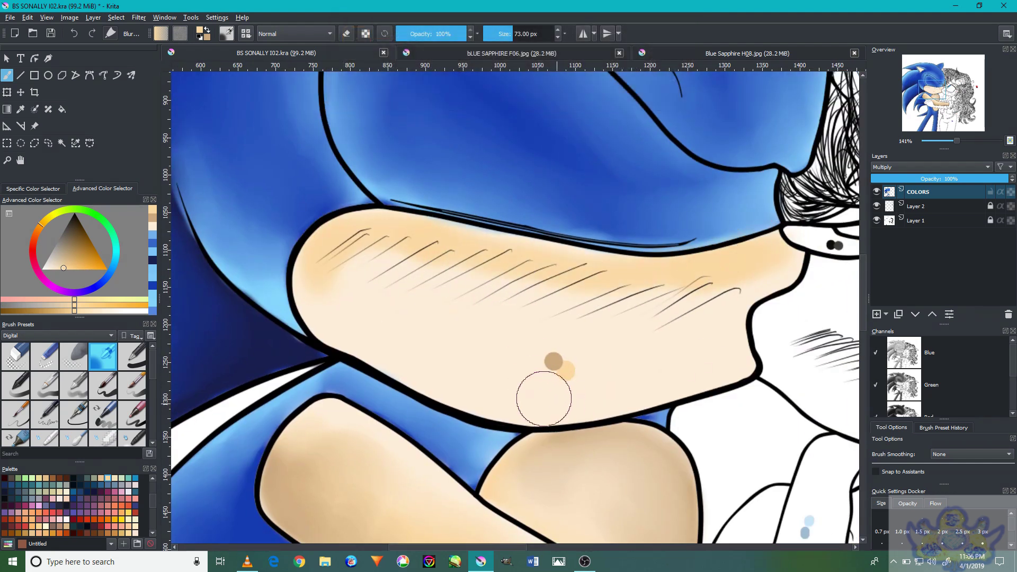
# Airbrush a dark tan shadow along the muzzle's lower edge and blend the whole muzzle smooth
pyautogui.keyDown('ctrl'); pyautogui.click(553, 361); pyautogui.keyUp('ctrl')
pyautogui.moveTo(318, 284)
pyautogui.mouseDown()
pyautogui.moveTo(665, 357)
pyautogui.moveTo(595, 404)
pyautogui.moveTo(424, 402)
pyautogui.mouseUp()
pyautogui.click(74, 439)
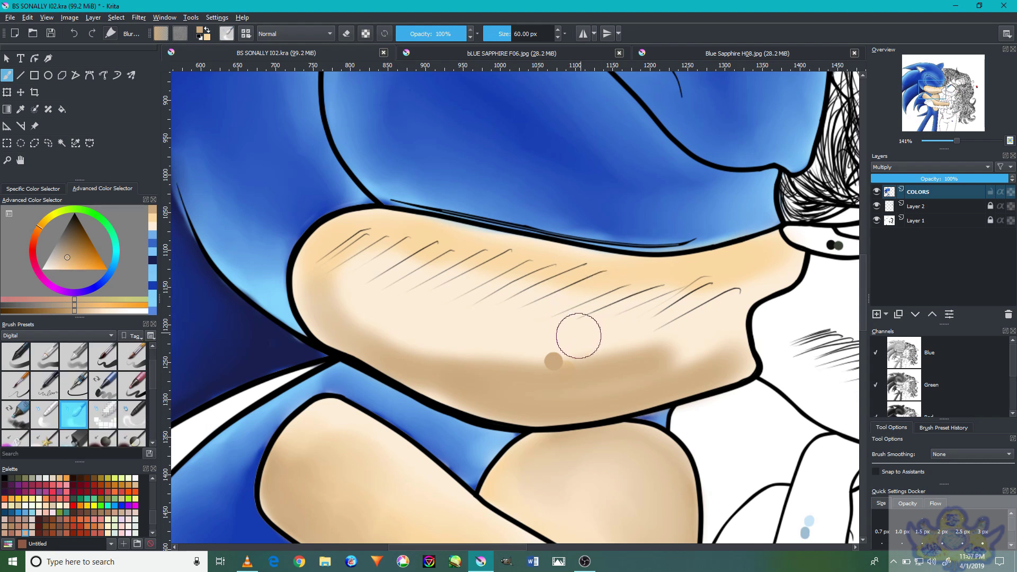
pyautogui.press(']')
pyautogui.moveTo(627, 340)
pyautogui.mouseDown()
pyautogui.moveTo(693, 325)
pyautogui.moveTo(436, 318)
pyautogui.moveTo(414, 331)
pyautogui.mouseUp()
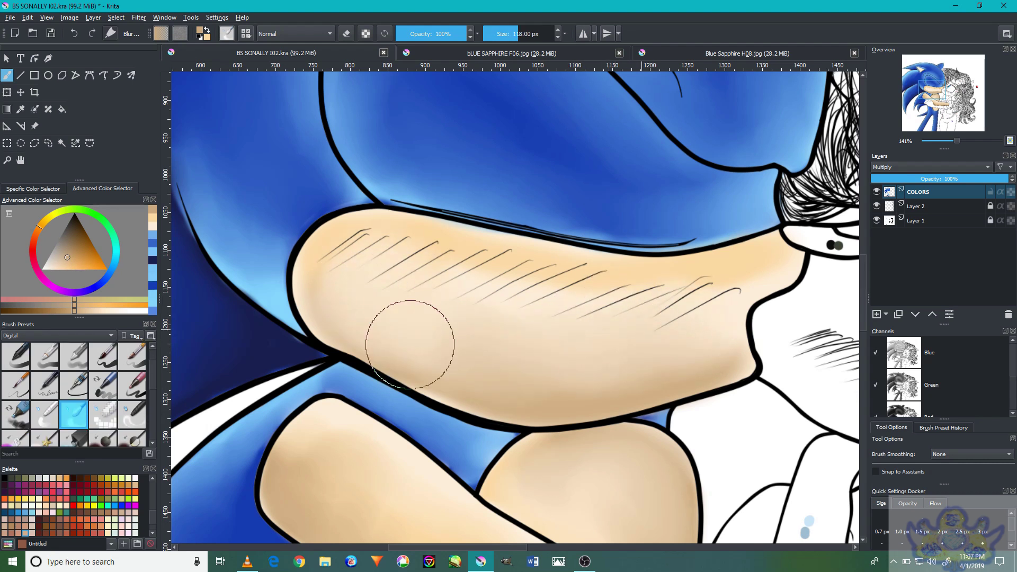
pyautogui.moveTo(681, 304)
pyautogui.mouseDown()
pyautogui.moveTo(681, 341)
pyautogui.moveTo(356, 281)
pyautogui.mouseUp()
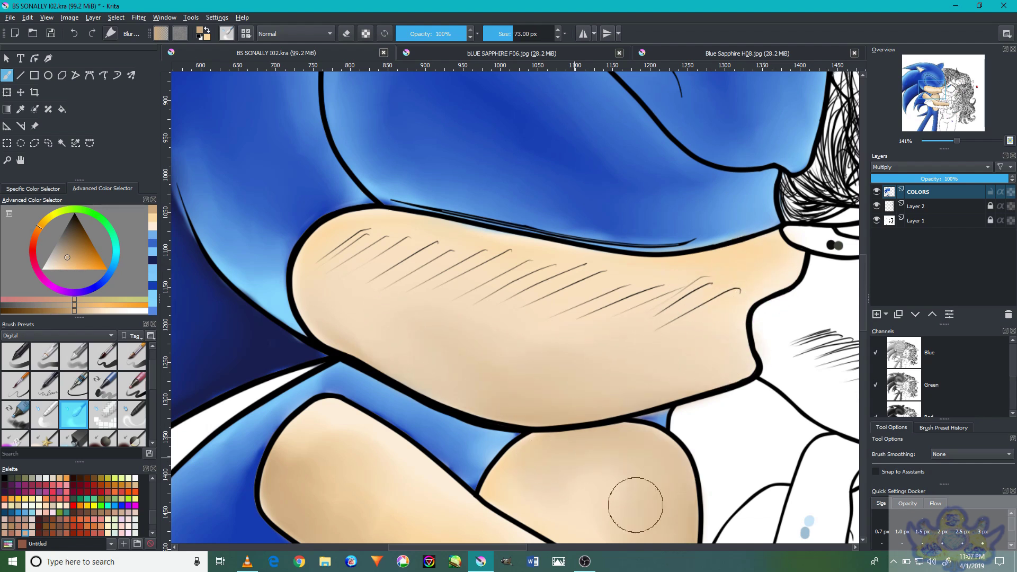
# Airbrush a dark tan shadow inside the base of the male's ear with a 30 px brush
pyautogui.scroll(-4, 576, 408)
pyautogui.scroll(4, 572, 223)
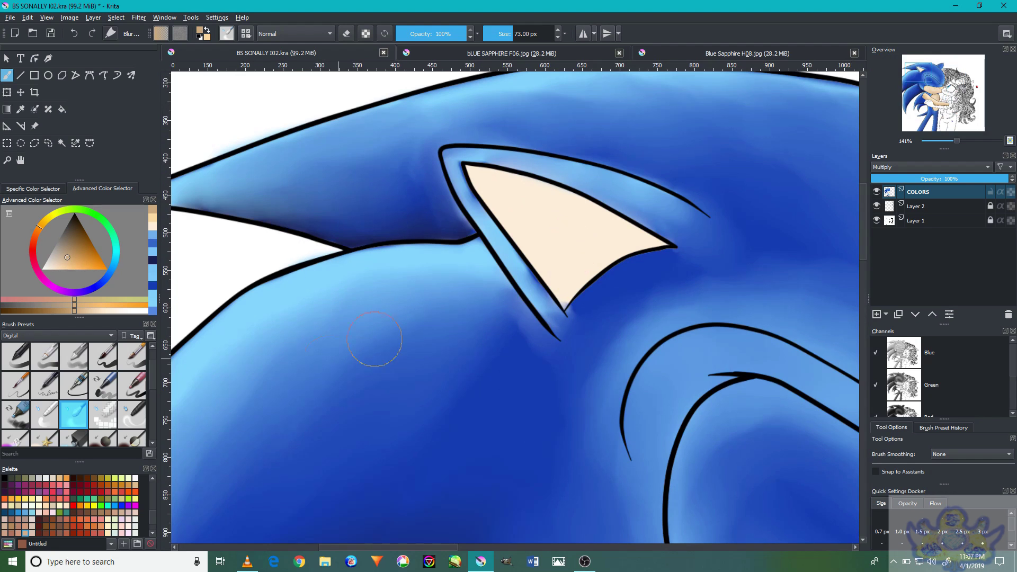
pyautogui.scroll(1, 499, 293)
pyautogui.scroll(1, 108, 352)
pyautogui.click(103, 355)
pyautogui.scroll(4, 568, 202)
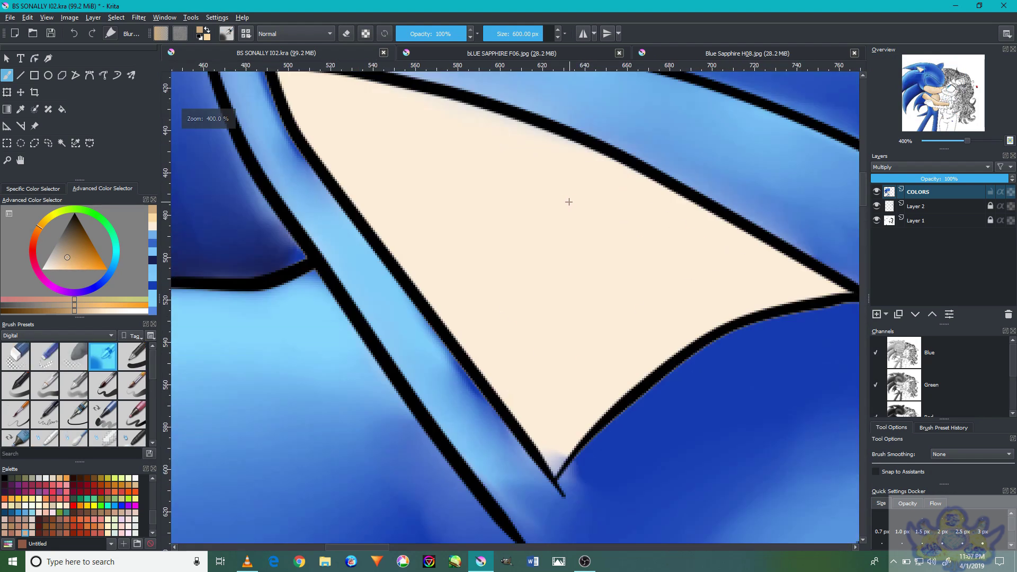
pyautogui.press('[')
pyautogui.press('[')
pyautogui.press('[')
pyautogui.press('[')
pyautogui.press('[')
pyautogui.press('[')
pyautogui.press('[')
pyautogui.press('[')
pyautogui.press('[')
pyautogui.press('[')
pyautogui.press('[')
pyautogui.press('[')
pyautogui.press('[')
pyautogui.press('[')
pyautogui.press('[')
pyautogui.press('[')
pyautogui.press('[')
pyautogui.moveTo(736, 301)
pyautogui.mouseDown()
pyautogui.moveTo(668, 304)
pyautogui.moveTo(774, 290)
pyautogui.moveTo(543, 370)
pyautogui.moveTo(550, 408)
pyautogui.mouseUp()
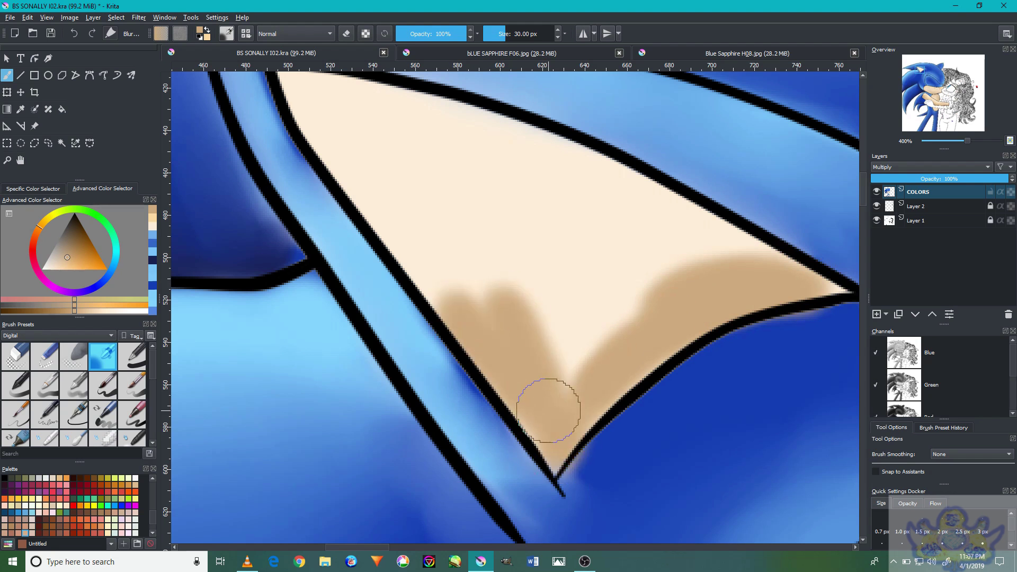
# Airbrush light tan inside the ear along its upper edge and tip
pyautogui.moveTo(543, 244); pyautogui.dragTo(618, 356)
pyautogui.keyDown('ctrl'); pyautogui.click(677, 336); pyautogui.keyUp('ctrl')
pyautogui.moveTo(677, 336)
pyautogui.mouseDown()
pyautogui.moveTo(717, 323)
pyautogui.moveTo(472, 220)
pyautogui.moveTo(423, 231)
pyautogui.moveTo(695, 308)
pyautogui.mouseUp()
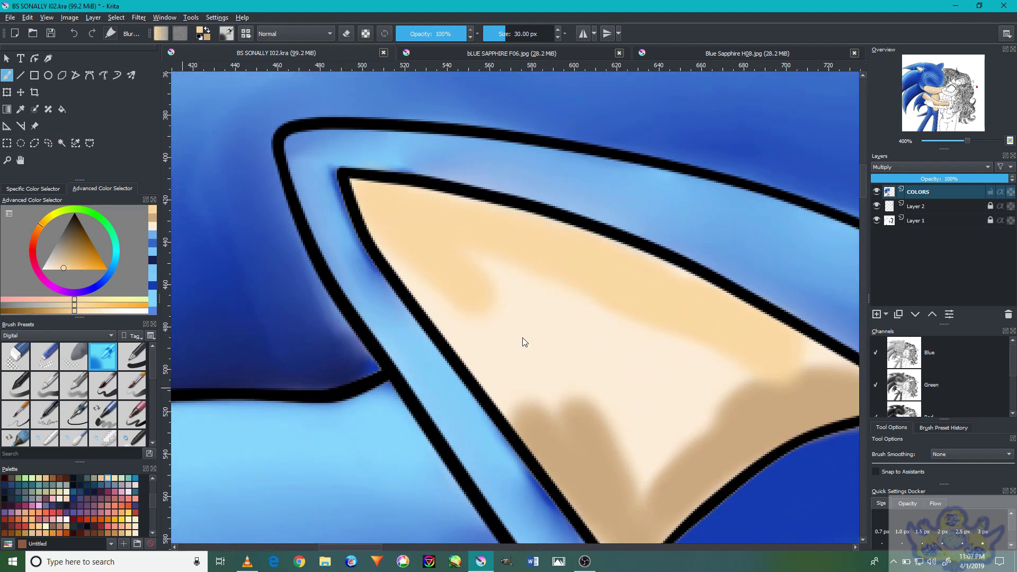
# Blend the inner ear shading with the blender brush at 60 px, refining the corner at 30 px
pyautogui.press('/')
pyautogui.moveTo(477, 261)
pyautogui.mouseDown()
pyautogui.moveTo(629, 443)
pyautogui.moveTo(494, 284)
pyautogui.moveTo(579, 384)
pyautogui.moveTo(553, 365)
pyautogui.mouseUp()
pyautogui.moveTo(688, 348); pyautogui.dragTo(747, 400)
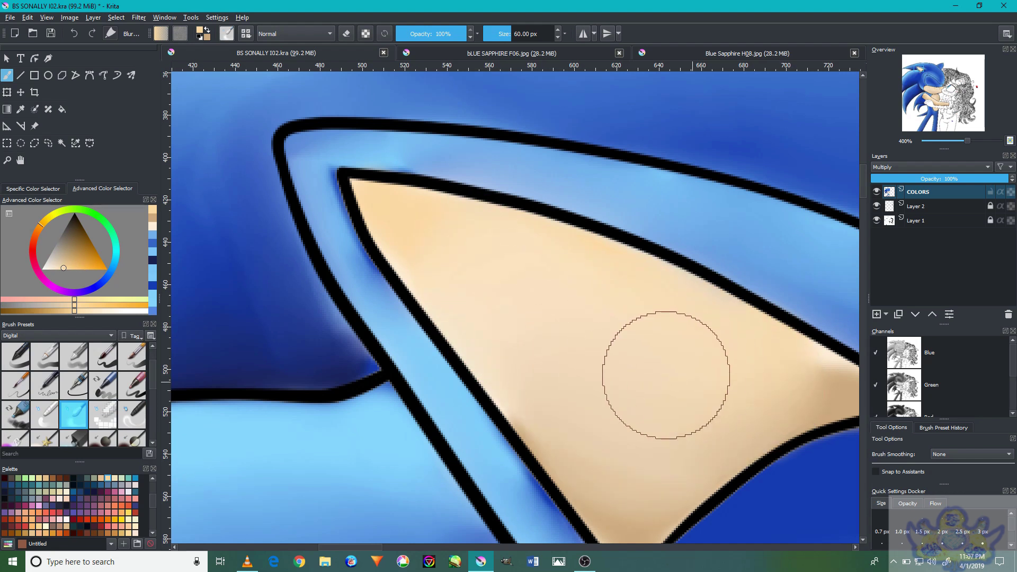
pyautogui.scroll(-5, 682, 381)
pyautogui.scroll(4, 590, 352)
pyautogui.press('[')
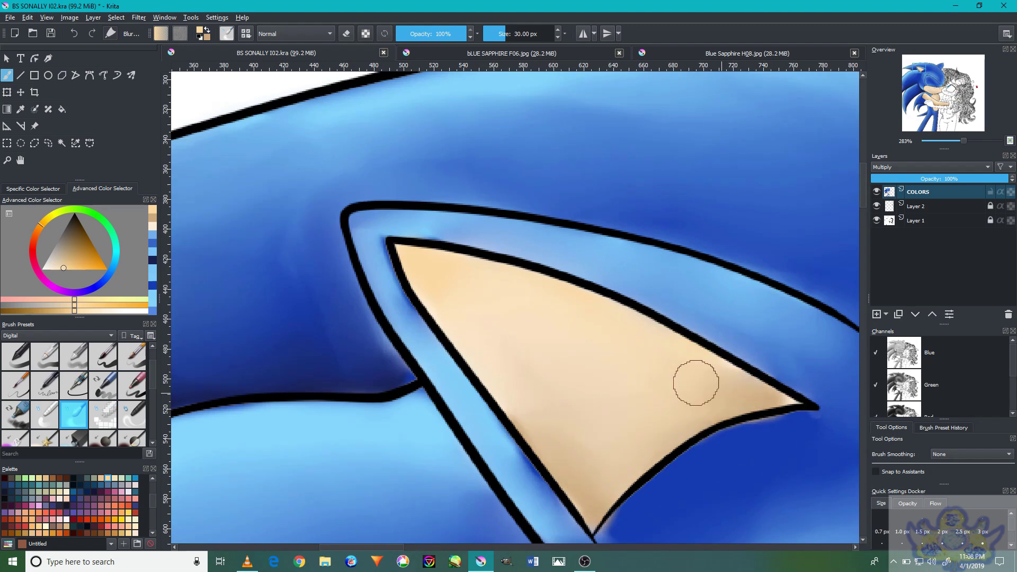
# Sample the black swatch on the nose and airbrush the nose black at 26 px, leaving the highlight white
pyautogui.scroll(-6, 656, 367)
pyautogui.scroll(6, 734, 389)
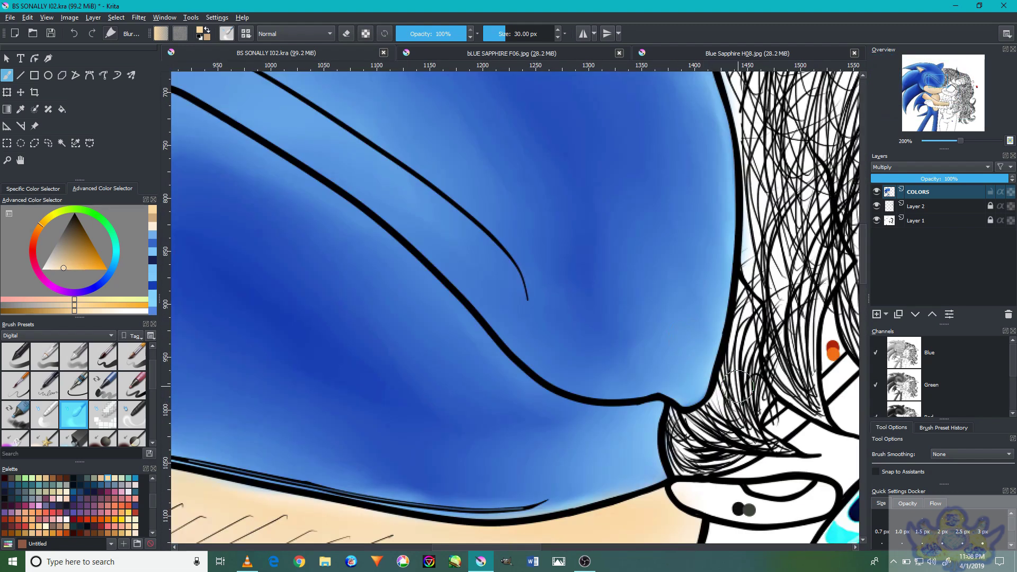
pyautogui.moveTo(734, 389); pyautogui.dragTo(702, 262)
pyautogui.keyDown('ctrl'); pyautogui.click(702, 367); pyautogui.keyUp('ctrl')
pyautogui.scroll(4, 696, 370)
pyautogui.keyDown('ctrl'); pyautogui.click(655, 371); pyautogui.keyUp('ctrl')
pyautogui.keyDown('ctrl'); pyautogui.click(657, 366); pyautogui.keyUp('ctrl')
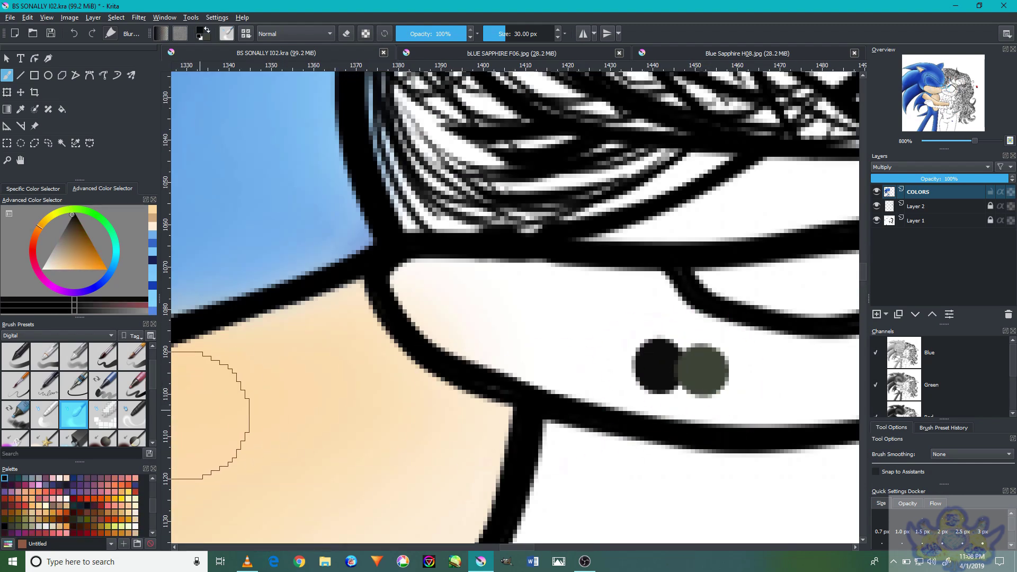
pyautogui.scroll(-2, 657, 366)
pyautogui.scroll(1, 109, 358)
pyautogui.click(102, 355)
pyautogui.scroll(-8, 582, 294)
pyautogui.scroll(6, 597, 293)
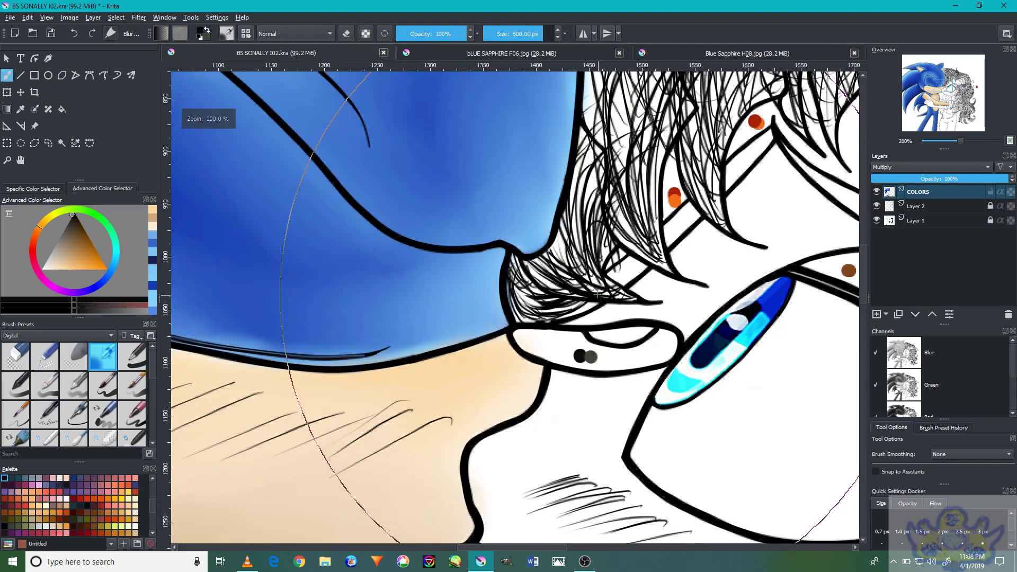
pyautogui.moveTo(598, 293)
pyautogui.mouseDown()
pyautogui.moveTo(551, 296)
pyautogui.moveTo(579, 338)
pyautogui.mouseUp()
pyautogui.scroll(4, 572, 341)
pyautogui.moveTo(445, 318)
pyautogui.mouseDown()
pyautogui.moveTo(545, 370)
pyautogui.moveTo(352, 318)
pyautogui.moveTo(556, 317)
pyautogui.moveTo(449, 334)
pyautogui.moveTo(431, 352)
pyautogui.moveTo(538, 402)
pyautogui.moveTo(620, 329)
pyautogui.moveTo(597, 413)
pyautogui.moveTo(602, 390)
pyautogui.mouseUp()
pyautogui.hscroll(5, 602, 390)
pyautogui.moveTo(681, 318)
pyautogui.mouseDown()
pyautogui.moveTo(704, 333)
pyautogui.moveTo(722, 295)
pyautogui.moveTo(738, 363)
pyautogui.moveTo(417, 388)
pyautogui.mouseUp()
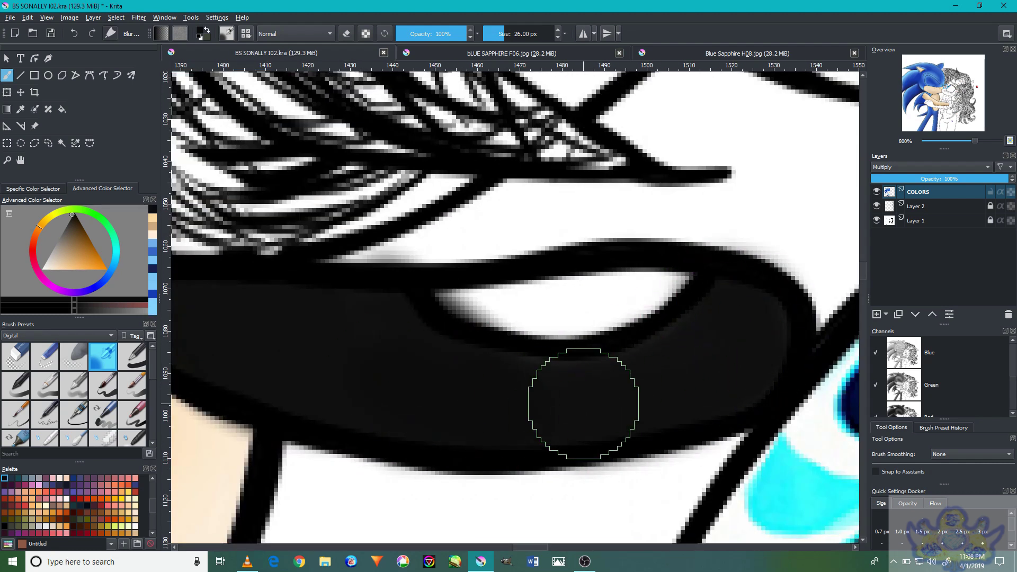
# Airbrush a thin dark grey-green highlight along the lower and outer edge of the black nose with a 6 px brush
pyautogui.moveTo(772, 362); pyautogui.dragTo(556, 438)
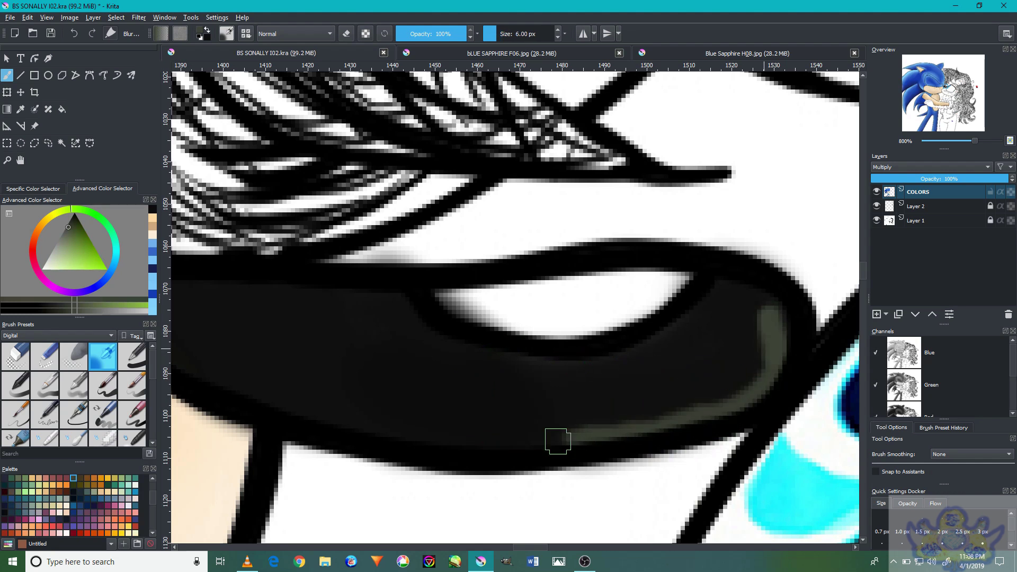
pyautogui.hscroll(-5, 557, 438)
pyautogui.moveTo(670, 424)
pyautogui.mouseDown()
pyautogui.moveTo(443, 358)
pyautogui.moveTo(625, 416)
pyautogui.moveTo(738, 436)
pyautogui.moveTo(832, 424)
pyautogui.mouseUp()
pyautogui.hscroll(3, 651, 402)
pyautogui.moveTo(805, 323)
pyautogui.mouseDown()
pyautogui.moveTo(709, 413)
pyautogui.moveTo(615, 419)
pyautogui.mouseUp()
# Blend the grey-green highlight into the black of the nose with the blender brush at 11 px
pyautogui.click(77, 438)
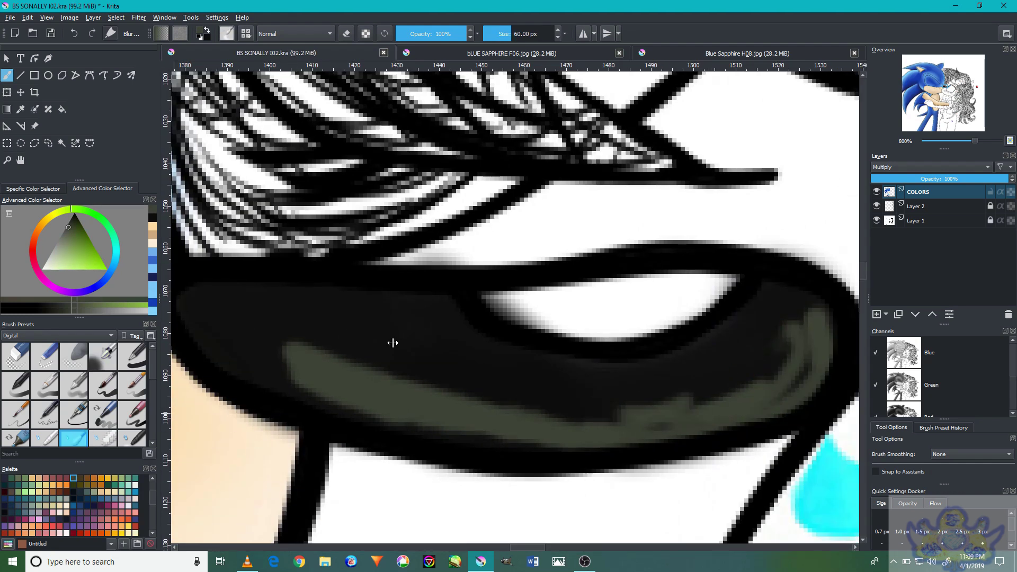
pyautogui.press('[')
pyautogui.press('[')
pyautogui.press('[')
pyautogui.moveTo(338, 350)
pyautogui.mouseDown()
pyautogui.moveTo(327, 336)
pyautogui.moveTo(695, 391)
pyautogui.moveTo(779, 357)
pyautogui.moveTo(786, 310)
pyautogui.mouseUp()
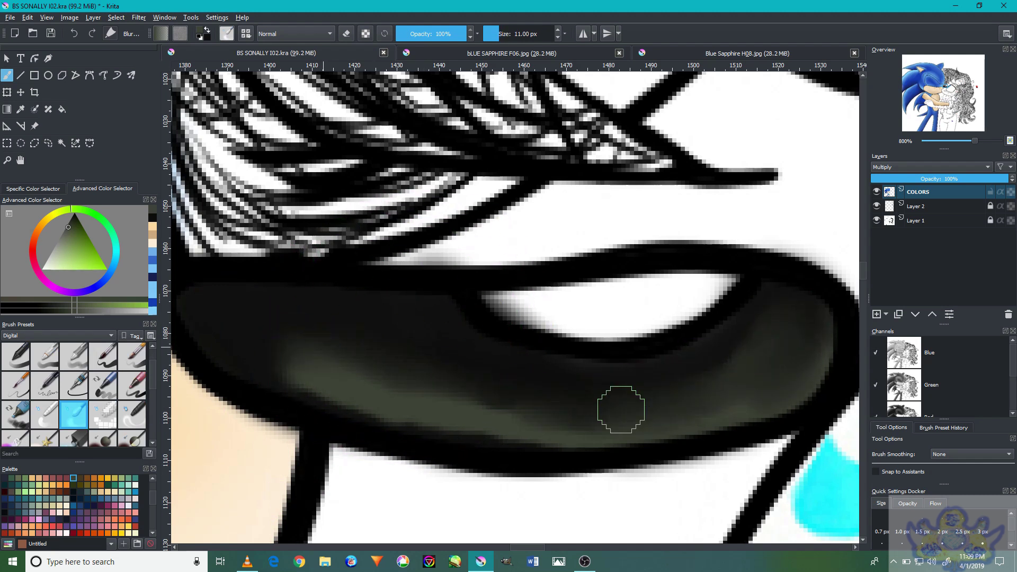
pyautogui.moveTo(356, 373)
pyautogui.mouseDown()
pyautogui.moveTo(681, 412)
pyautogui.moveTo(327, 375)
pyautogui.moveTo(378, 350)
pyautogui.mouseUp()
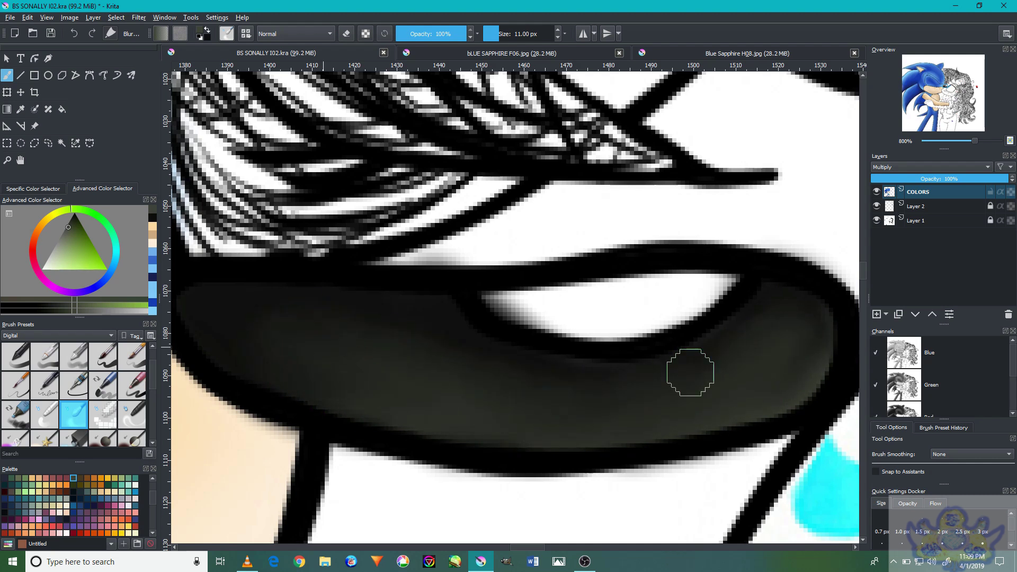
# Sample the white of the nose's highlight and airbrush over the highlight area with a 14 px brush
pyautogui.keyDown('ctrl'); pyautogui.click(625, 299); pyautogui.keyUp('ctrl')
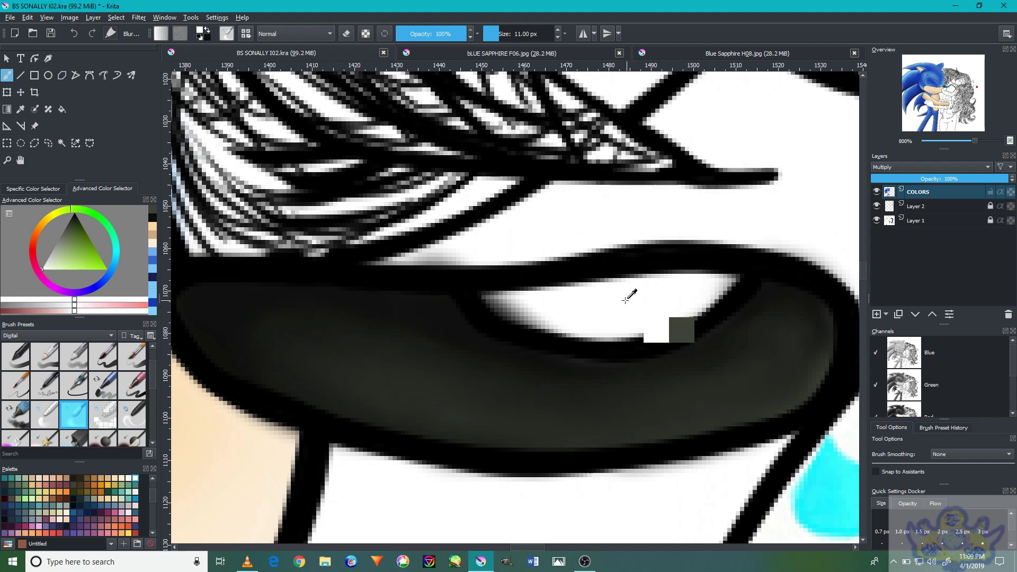
pyautogui.scroll(1, 82, 380)
pyautogui.click(103, 357)
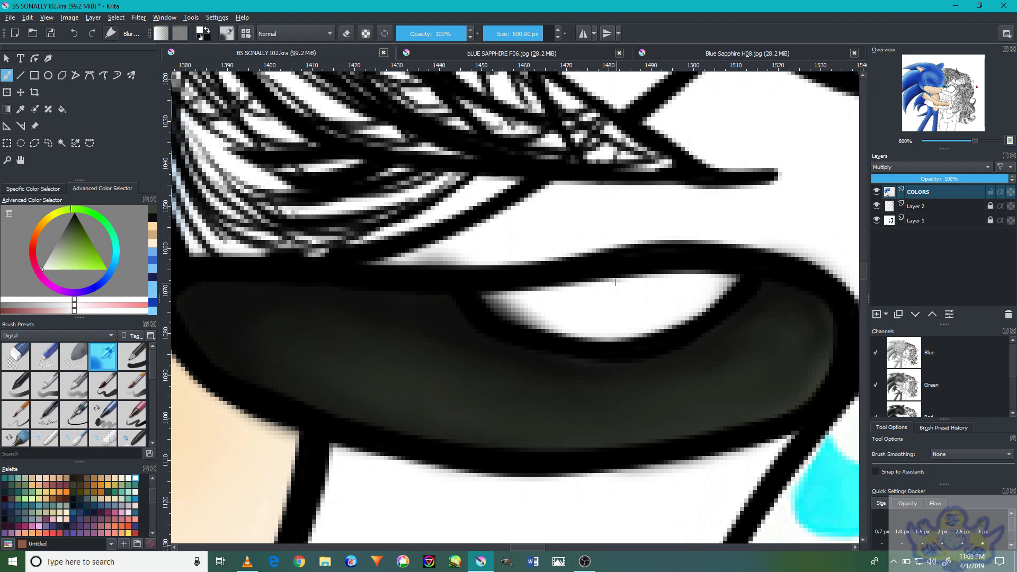
pyautogui.press('[')
pyautogui.press('[')
pyautogui.press('[')
pyautogui.press('[')
pyautogui.press('[')
pyautogui.press('[')
pyautogui.press('[')
pyautogui.press('[')
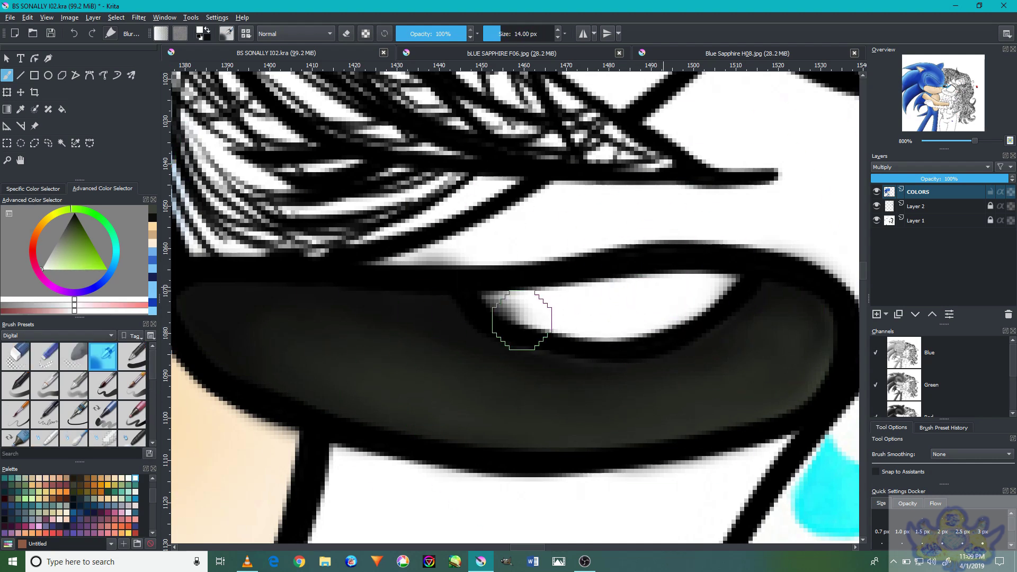
pyautogui.scroll(-10, 605, 318)
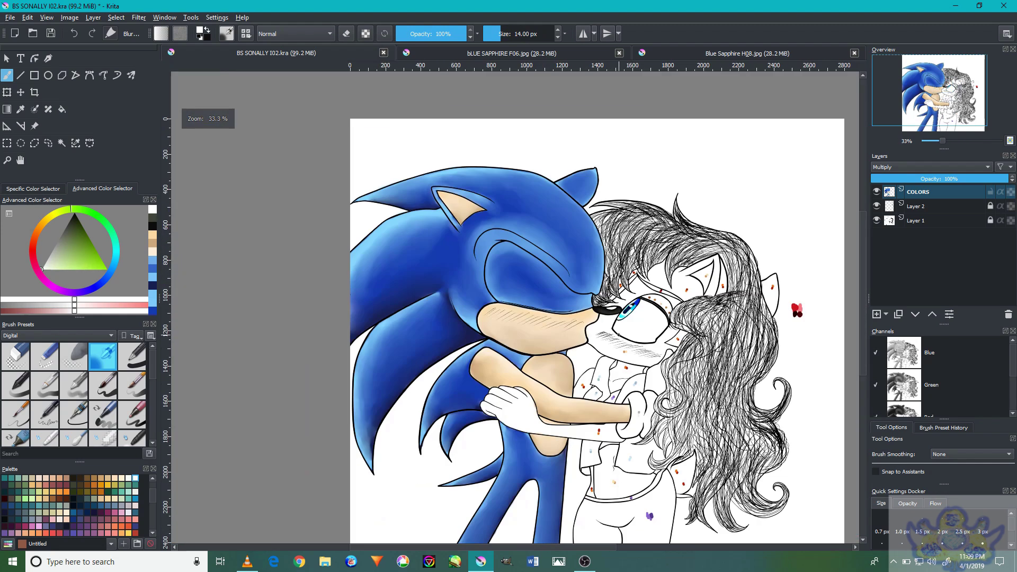
pyautogui.scroll(4, 599, 285)
pyautogui.scroll(-4, 598, 285)
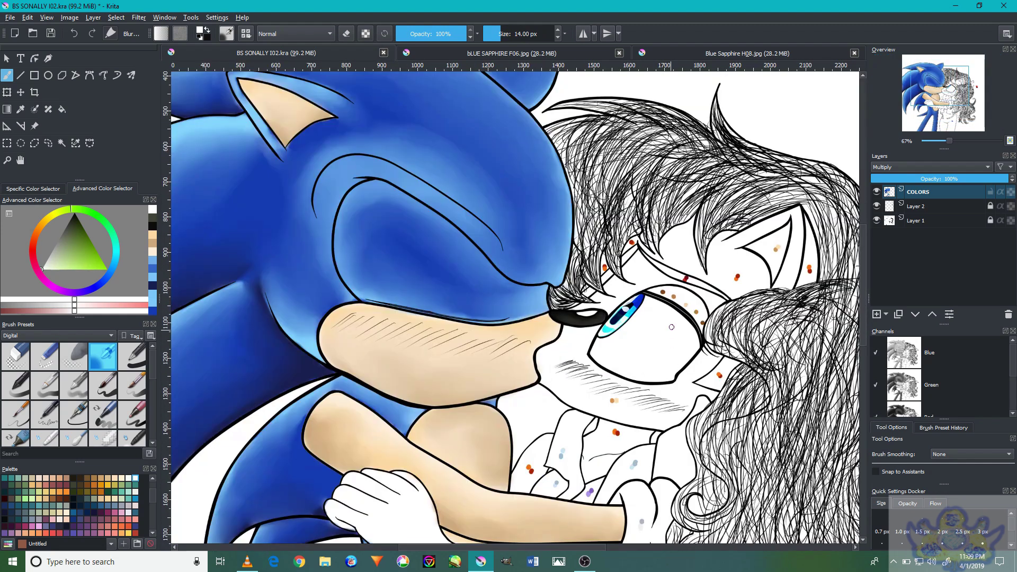
# Sample the dark brown swatch and paint the outer corner of the female's eyelid with a 9 px brush
pyautogui.scroll(7, 647, 364)
pyautogui.keyDown('ctrl'); pyautogui.click(647, 363); pyautogui.keyUp('ctrl')
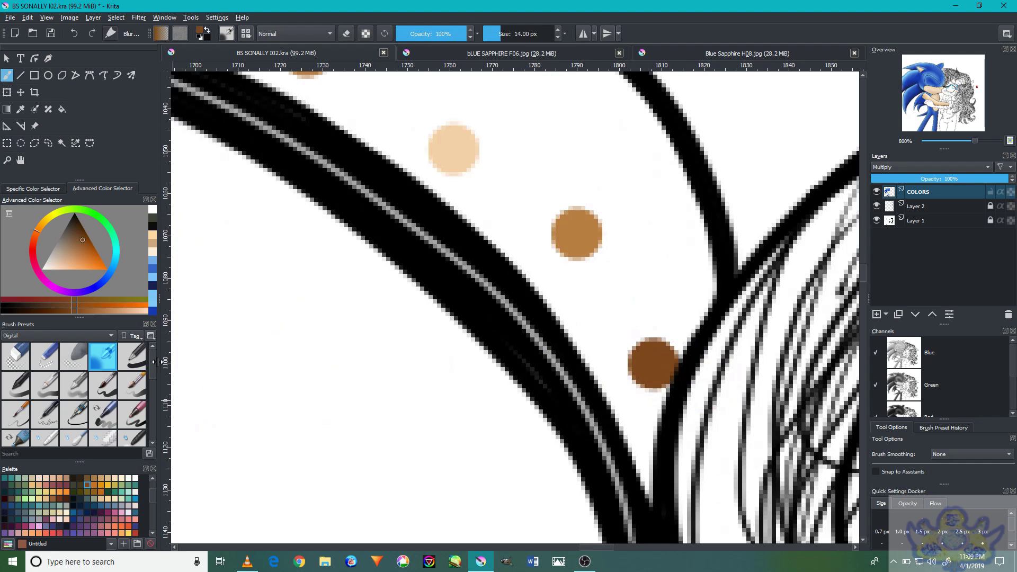
pyautogui.moveTo(628, 313)
pyautogui.mouseDown()
pyautogui.moveTo(595, 311)
pyautogui.moveTo(681, 284)
pyautogui.moveTo(639, 422)
pyautogui.mouseUp()
pyautogui.press('[')
pyautogui.press('[')
pyautogui.press('[')
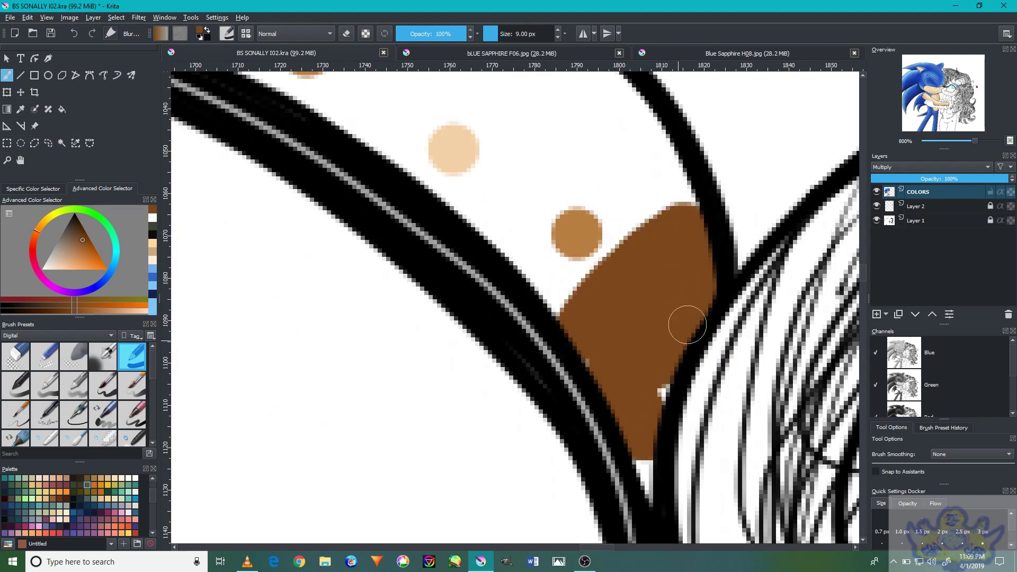
# Paint a mid-brown band beside the eyelid's dark outer corner and a light tan band across its middle
pyautogui.moveTo(604, 299); pyautogui.dragTo(627, 325)
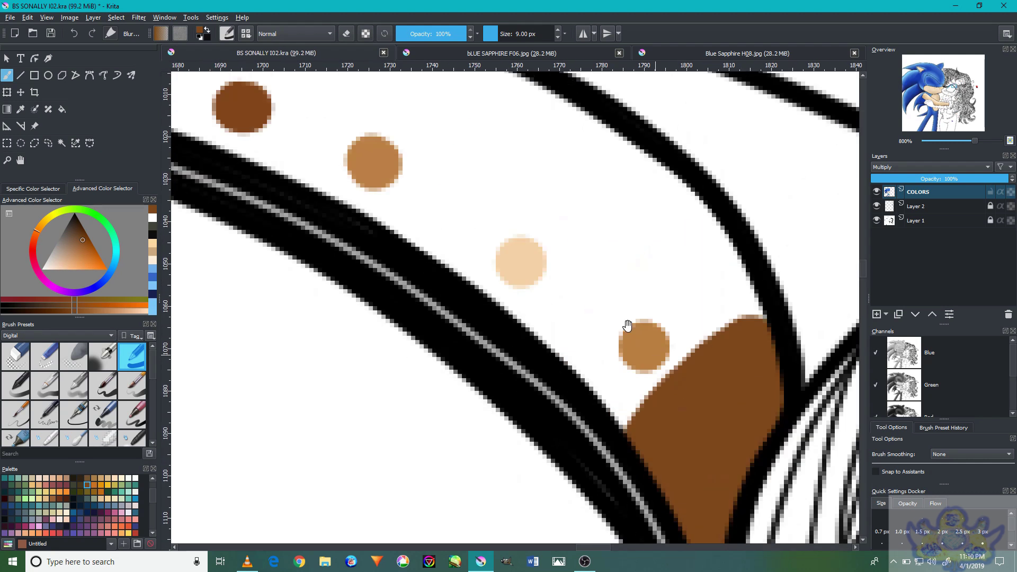
pyautogui.keyDown('ctrl'); pyautogui.click(646, 343); pyautogui.keyUp('ctrl')
pyautogui.moveTo(530, 325)
pyautogui.mouseDown()
pyautogui.moveTo(610, 225)
pyautogui.moveTo(742, 302)
pyautogui.moveTo(620, 397)
pyautogui.moveTo(562, 323)
pyautogui.moveTo(668, 271)
pyautogui.moveTo(611, 299)
pyautogui.moveTo(703, 384)
pyautogui.mouseUp()
pyautogui.press('x')
pyautogui.moveTo(530, 294)
pyautogui.mouseDown()
pyautogui.moveTo(618, 166)
pyautogui.moveTo(741, 238)
pyautogui.moveTo(565, 313)
pyautogui.moveTo(665, 254)
pyautogui.moveTo(638, 199)
pyautogui.mouseUp()
pyautogui.moveTo(521, 256); pyautogui.dragTo(631, 333)
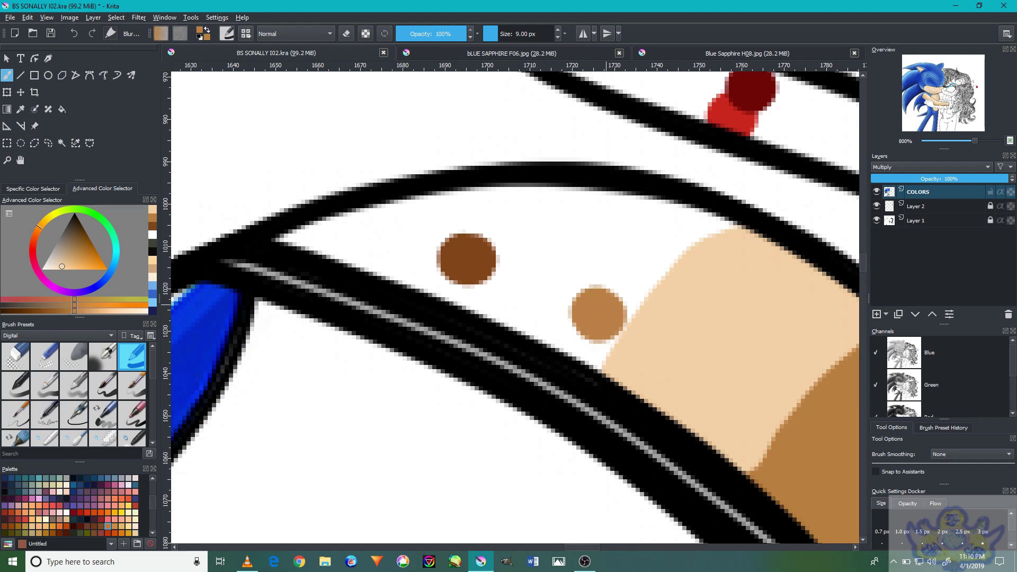
# Sample the mid-brown swatch on the inner side of the eyelid and paint a band beside the light tan
pyautogui.keyDown('ctrl'); pyautogui.click(482, 267); pyautogui.keyUp('ctrl')
pyautogui.keyDown('ctrl'); pyautogui.click(597, 314); pyautogui.keyUp('ctrl')
pyautogui.moveTo(511, 275)
pyautogui.mouseDown()
pyautogui.moveTo(546, 199)
pyautogui.moveTo(710, 223)
pyautogui.moveTo(583, 360)
pyautogui.moveTo(597, 233)
pyautogui.moveTo(620, 255)
pyautogui.mouseUp()
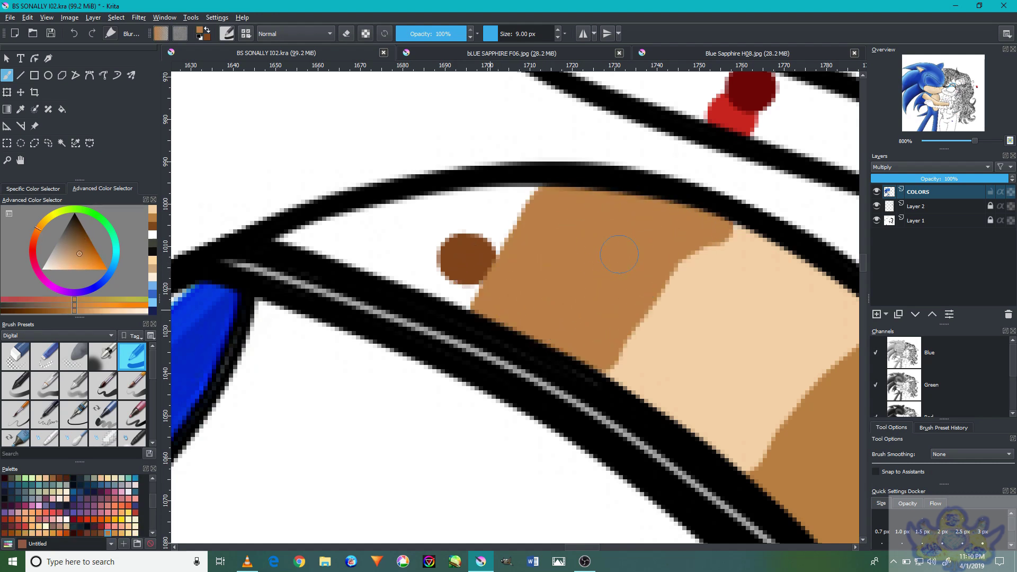
pyautogui.moveTo(710, 227); pyautogui.dragTo(779, 283)
# Sample the dark brown swatch and paint the inner corner of the eyelid, undoing the first stroke
pyautogui.keyDown('ctrl'); pyautogui.click(535, 313); pyautogui.keyUp('ctrl')
pyautogui.moveTo(610, 286); pyautogui.dragTo(566, 289)
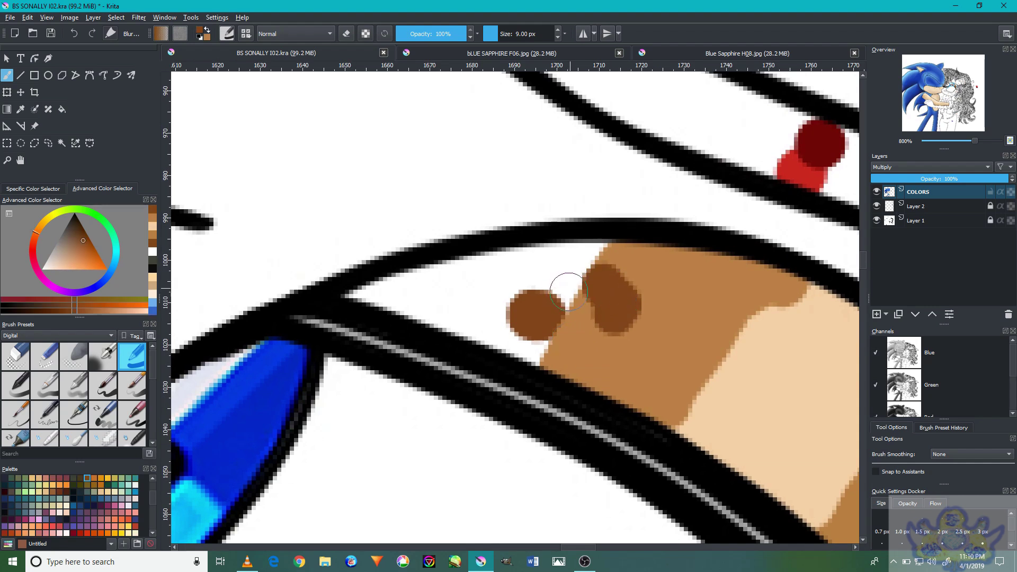
pyautogui.hotkey('ctrl', 'z')
pyautogui.moveTo(609, 255); pyautogui.dragTo(387, 287)
pyautogui.moveTo(360, 297)
pyautogui.mouseDown()
pyautogui.moveTo(551, 308)
pyautogui.moveTo(459, 324)
pyautogui.mouseUp()
# Blend the brown and tan bands of the eyelid into a smooth gradient with the blender brush at 24 px
pyautogui.scroll(-5, 512, 355)
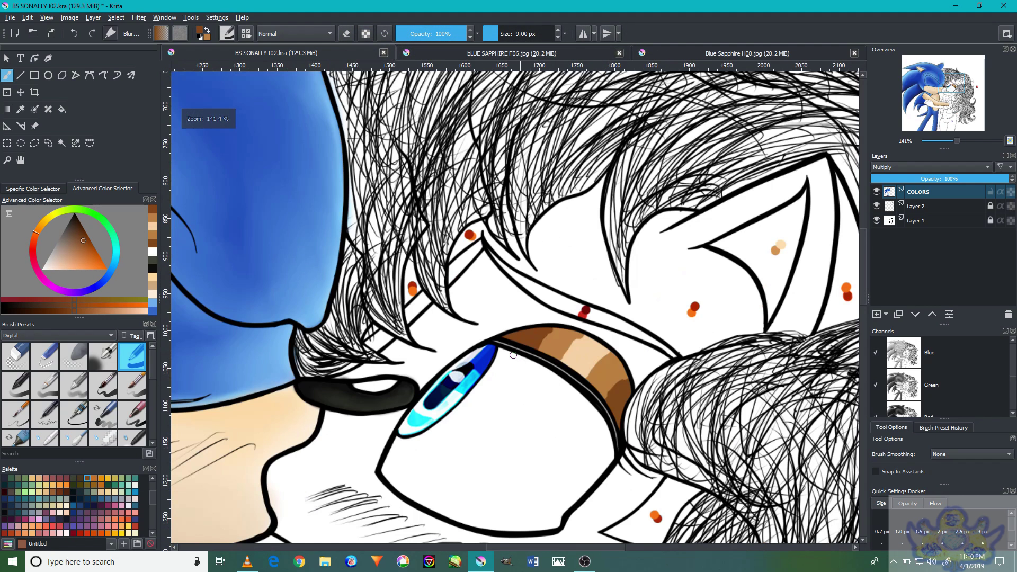
pyautogui.click(74, 440)
pyautogui.scroll(4, 609, 421)
pyautogui.moveTo(615, 423)
pyautogui.mouseDown()
pyautogui.moveTo(551, 386)
pyautogui.moveTo(588, 344)
pyautogui.moveTo(545, 363)
pyautogui.moveTo(546, 314)
pyautogui.moveTo(597, 352)
pyautogui.moveTo(470, 302)
pyautogui.moveTo(403, 300)
pyautogui.moveTo(601, 364)
pyautogui.moveTo(602, 418)
pyautogui.mouseUp()
pyautogui.moveTo(555, 318)
pyautogui.mouseDown()
pyautogui.moveTo(371, 268)
pyautogui.moveTo(479, 274)
pyautogui.mouseUp()
pyautogui.scroll(-5, 545, 352)
# Sample the bright red swatch and fill the narrow strip above the female's eyelid with it
pyautogui.scroll(8, 521, 322)
pyautogui.keyDown('ctrl'); pyautogui.click(444, 324); pyautogui.keyUp('ctrl')
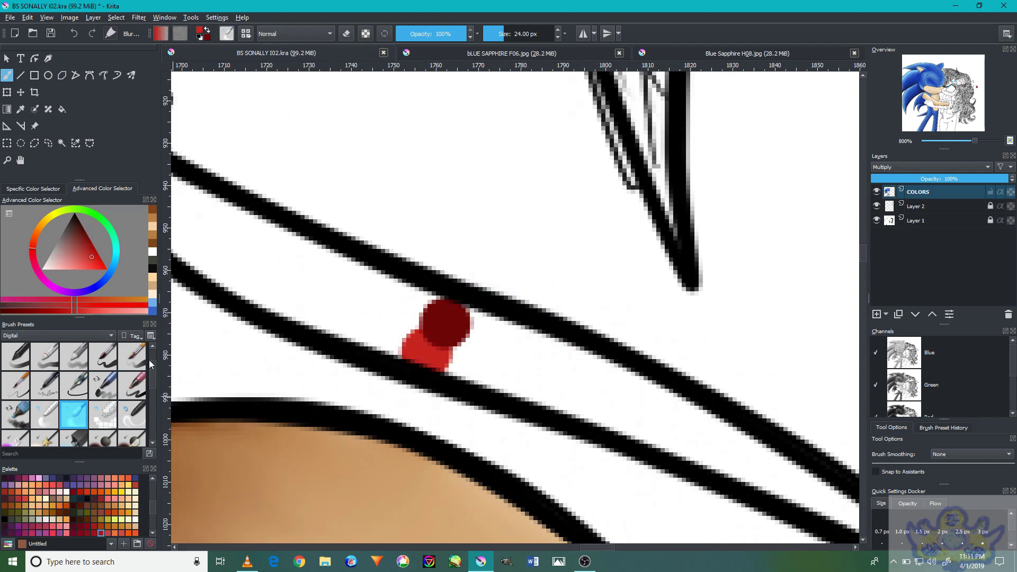
pyautogui.scroll(1, 146, 362)
pyautogui.click(132, 356)
pyautogui.click(62, 110)
pyautogui.click(352, 322)
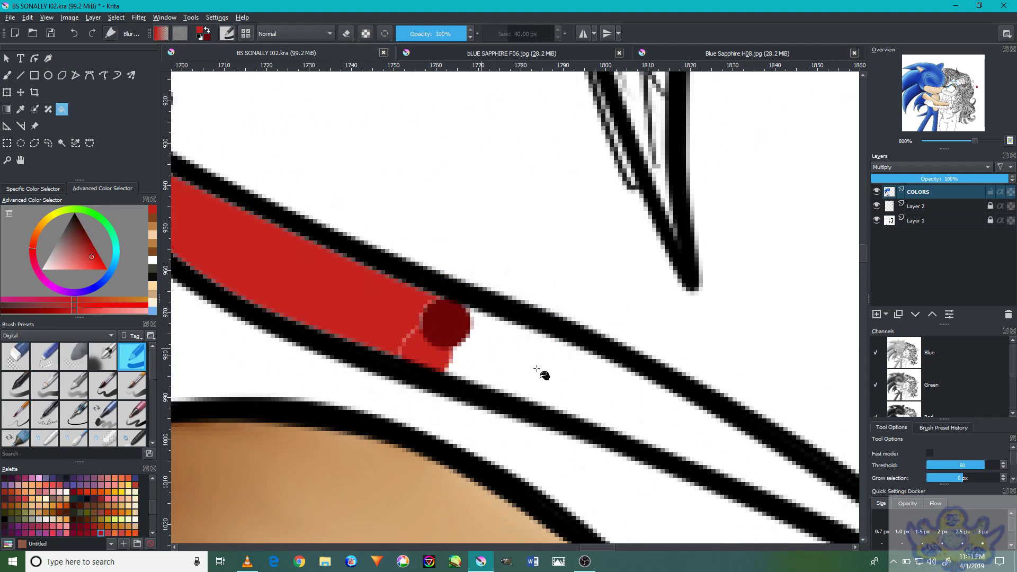
# Sample the dark red swatch and airbrush a shadow along the red strip's upper edge and ends at 7 px
pyautogui.scroll(-6, 521, 365)
pyautogui.click(103, 356)
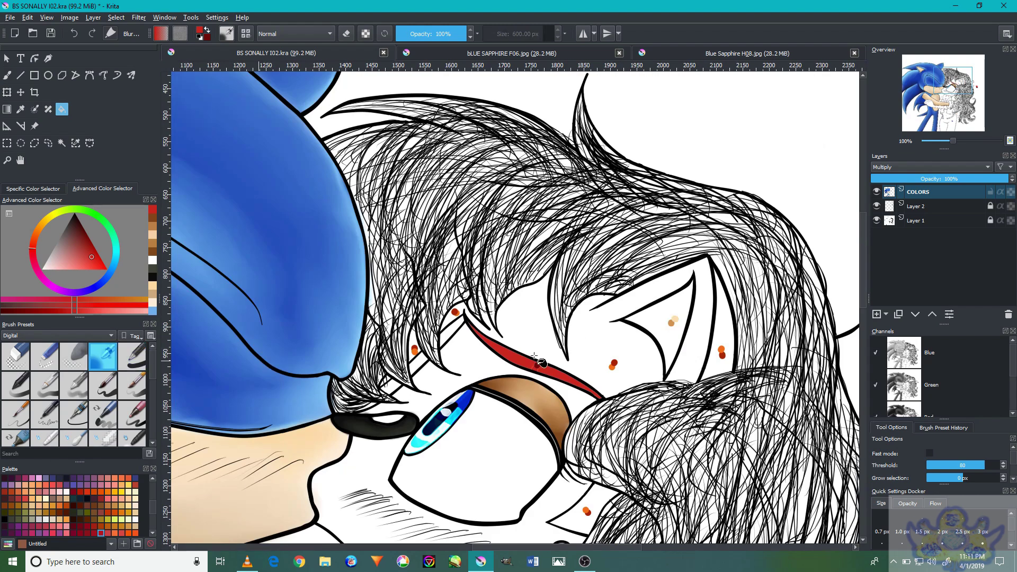
pyautogui.scroll(2, 408, 352)
pyautogui.click(6, 76)
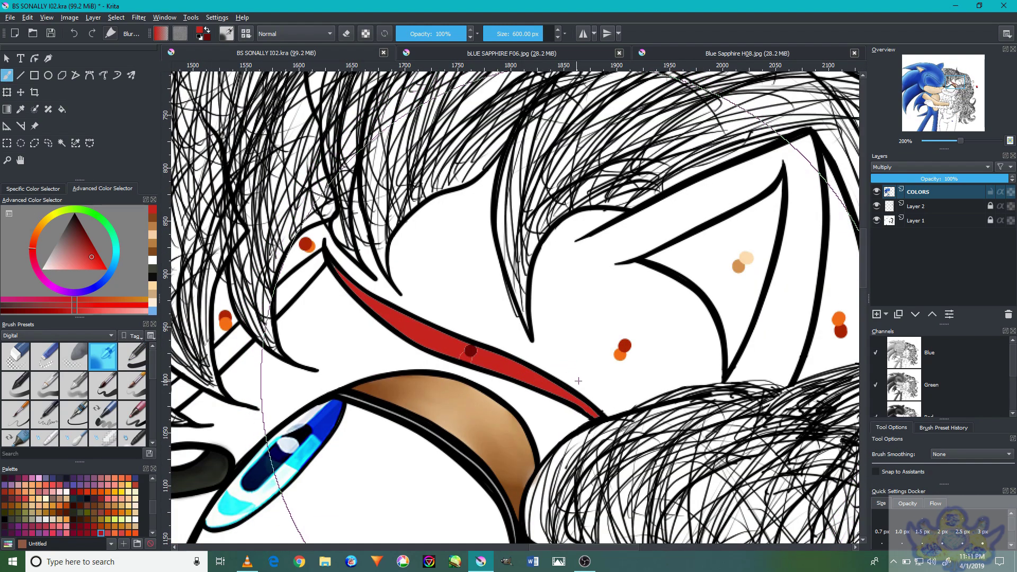
pyautogui.press('[')
pyautogui.press('[')
pyautogui.press('[')
pyautogui.press('[')
pyautogui.scroll(3, 599, 387)
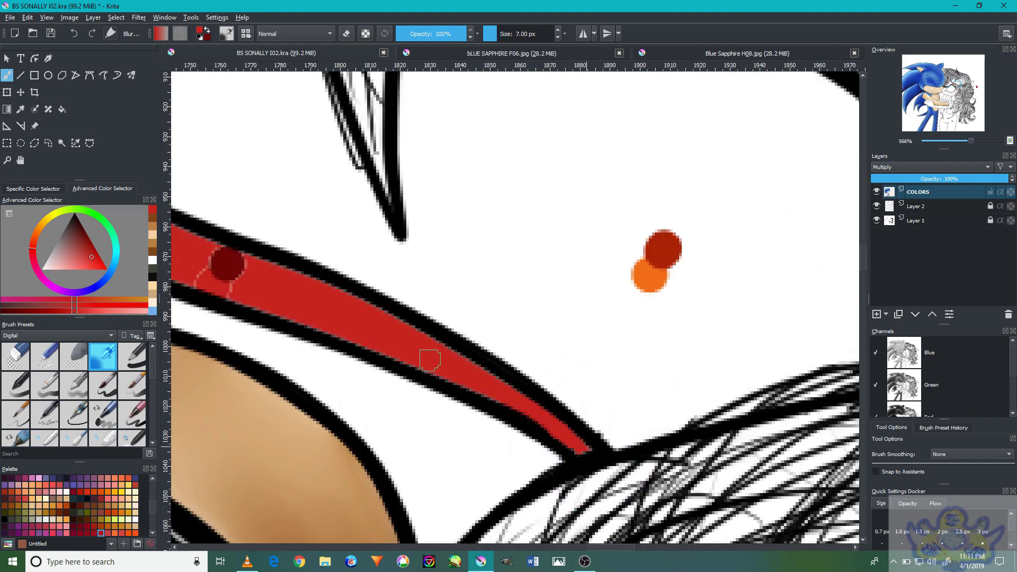
pyautogui.keyDown('ctrl'); pyautogui.click(592, 447); pyautogui.keyUp('ctrl')
pyautogui.moveTo(554, 415)
pyautogui.mouseDown()
pyautogui.moveTo(694, 471)
pyautogui.moveTo(363, 307)
pyautogui.moveTo(476, 347)
pyautogui.moveTo(545, 398)
pyautogui.moveTo(382, 336)
pyautogui.mouseUp()
pyautogui.moveTo(520, 420)
pyautogui.mouseDown()
pyautogui.moveTo(442, 391)
pyautogui.moveTo(272, 256)
pyautogui.mouseUp()
pyautogui.moveTo(545, 444); pyautogui.dragTo(425, 354)
# Blend the dark red shadow into the bright red of the strip with the blender brush at 8 px
pyautogui.press('/')
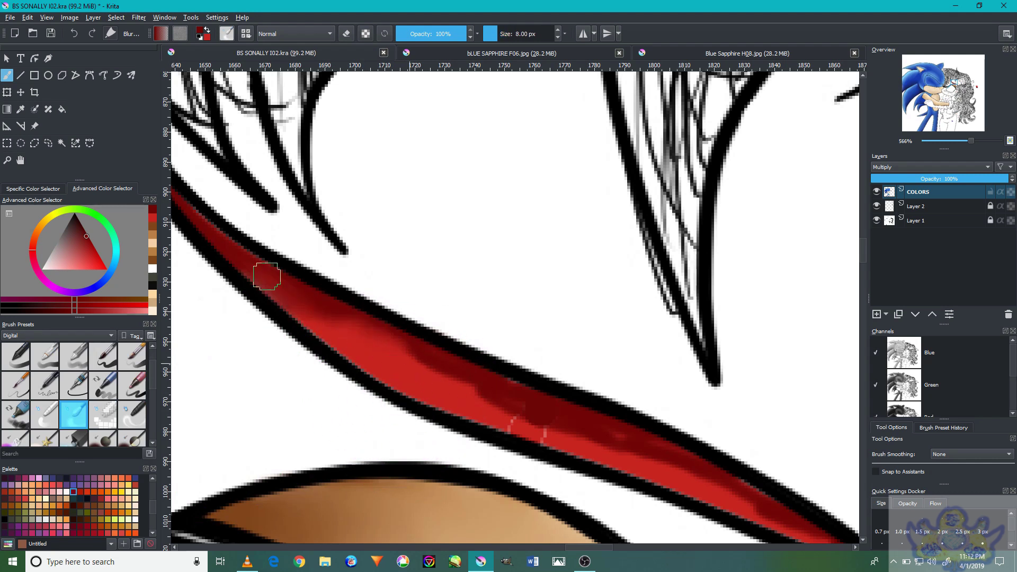
pyautogui.moveTo(485, 392); pyautogui.dragTo(499, 415)
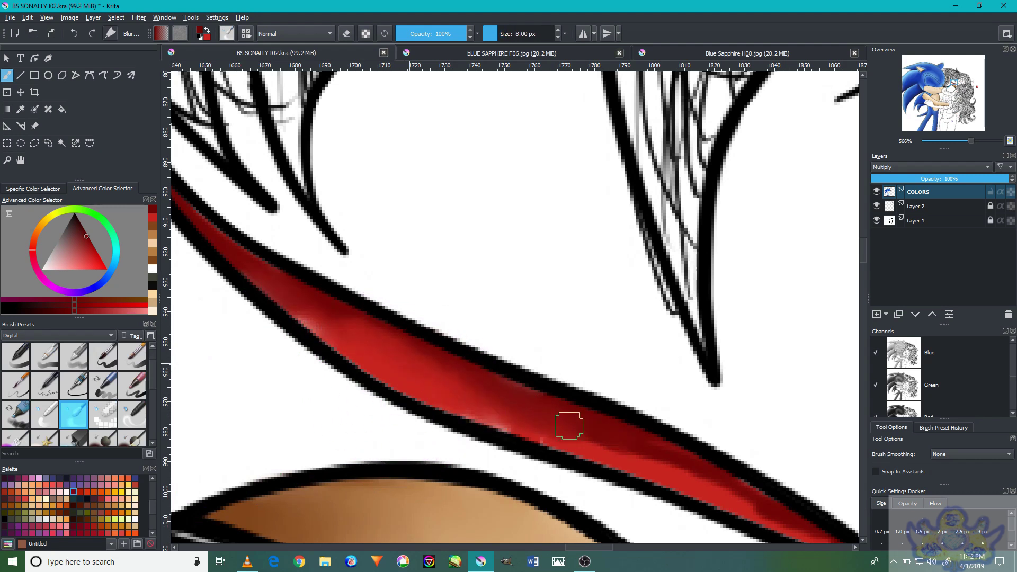
pyautogui.moveTo(569, 425); pyautogui.dragTo(692, 459)
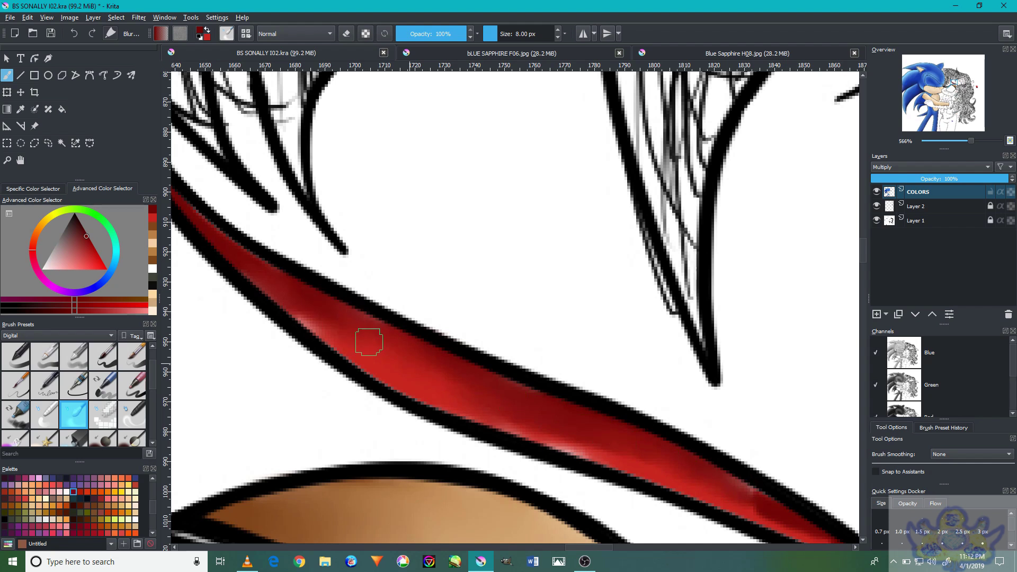
pyautogui.moveTo(728, 452); pyautogui.dragTo(671, 407)
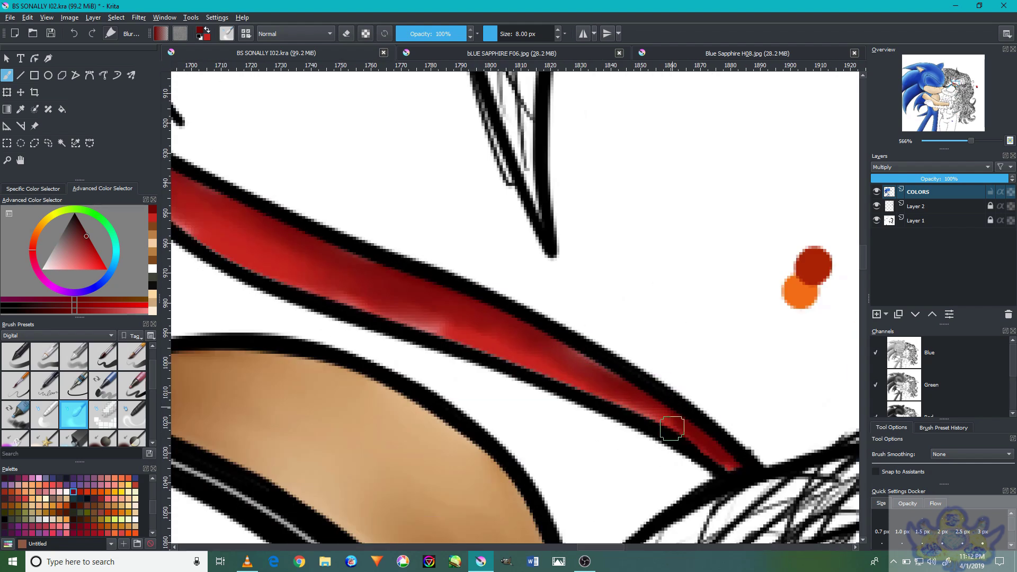
pyautogui.scroll(-10, 521, 328)
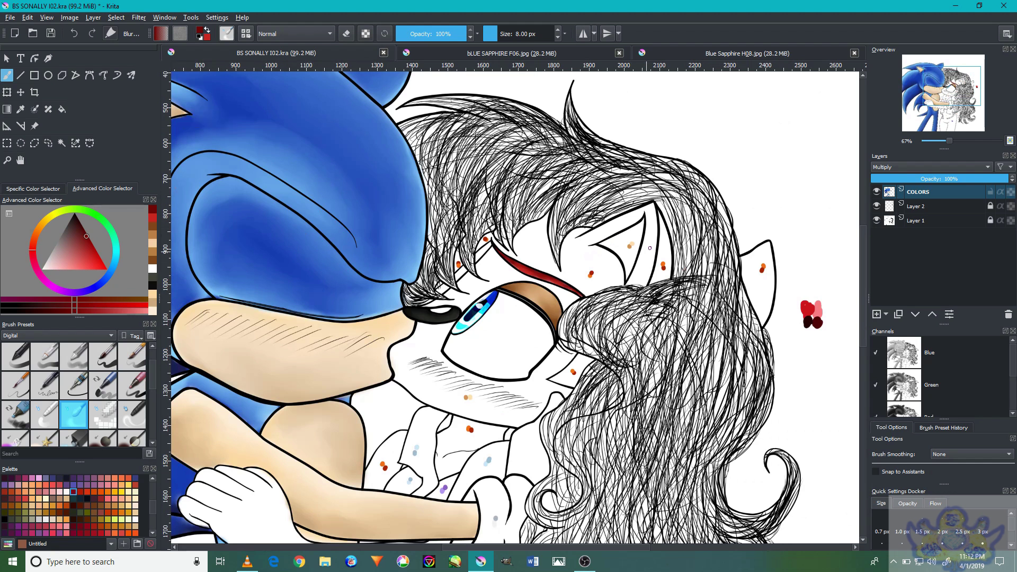
# Sample the ear's tan swatches and fill the inside of the female's ear with the light tan
pyautogui.scroll(-3, 649, 247)
pyautogui.scroll(12, 665, 295)
pyautogui.keyDown('ctrl'); pyautogui.click(655, 392); pyautogui.keyUp('ctrl')
pyautogui.keyDown('ctrl'); pyautogui.click(630, 412); pyautogui.keyUp('ctrl')
pyautogui.press('f')
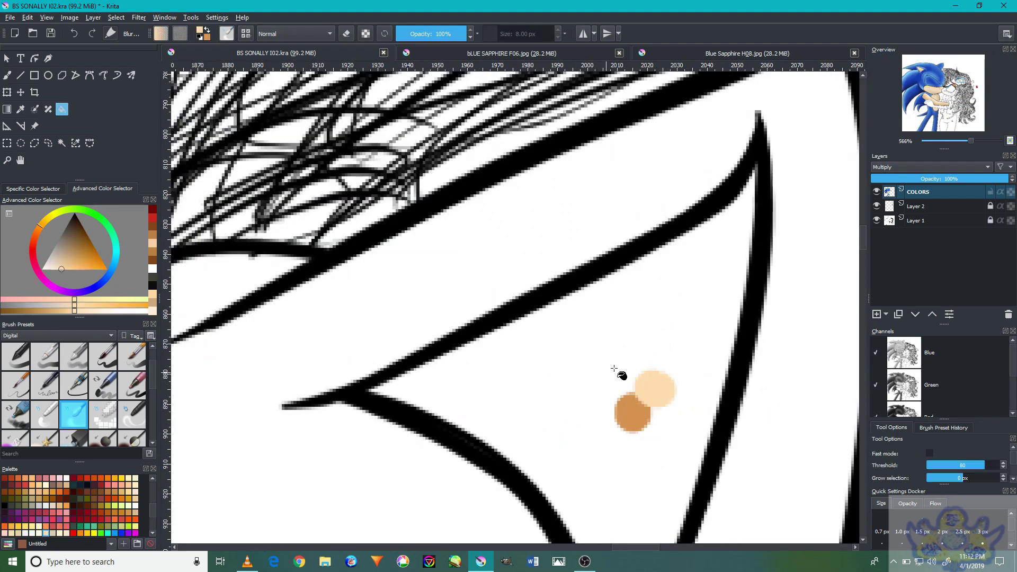
pyautogui.click(610, 376)
# Sample the darker tan and airbrush shadows along the lower and outer edges of the inner ear at 22 px
pyautogui.scroll(1, 126, 380)
pyautogui.click(103, 355)
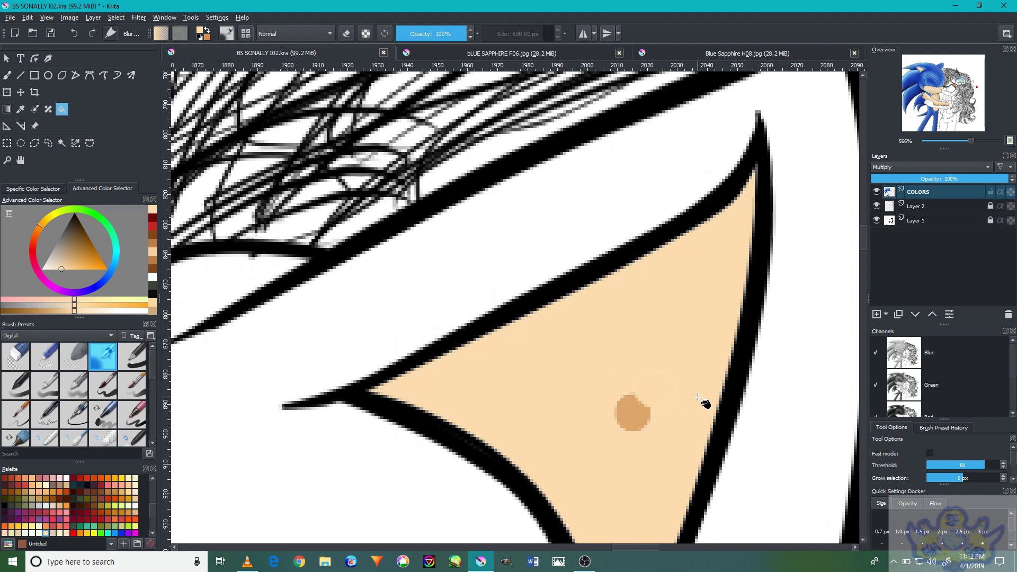
pyautogui.press('b')
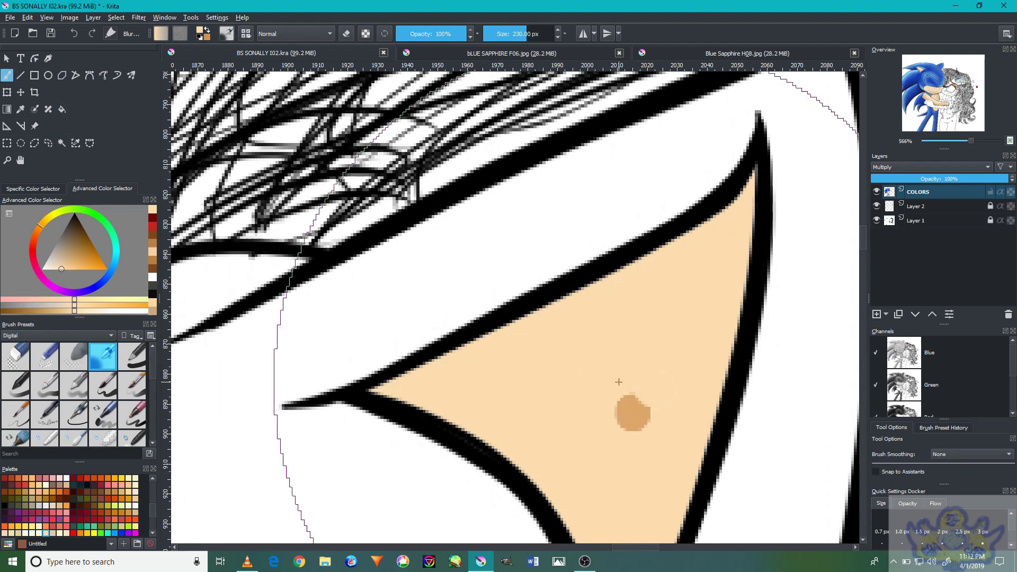
pyautogui.moveTo(636, 409)
pyautogui.mouseDown()
pyautogui.moveTo(647, 443)
pyautogui.moveTo(640, 427)
pyautogui.mouseUp()
pyautogui.moveTo(715, 367)
pyautogui.mouseDown()
pyautogui.moveTo(731, 216)
pyautogui.moveTo(723, 313)
pyautogui.moveTo(650, 512)
pyautogui.moveTo(431, 290)
pyautogui.moveTo(645, 447)
pyautogui.moveTo(720, 322)
pyautogui.mouseUp()
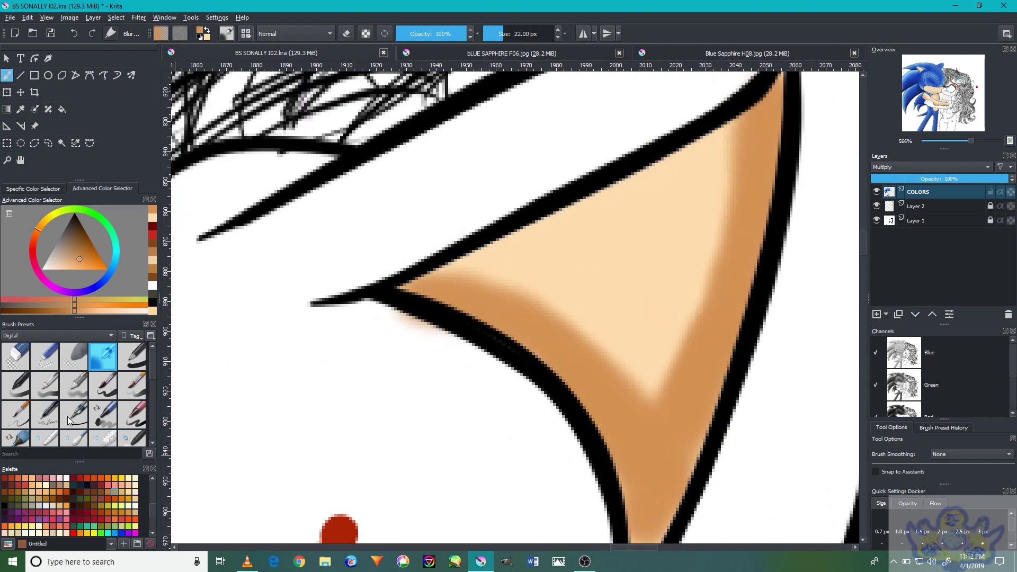
# Blend the darker tan shadows into the light tan of the inner ear, reducing the blender brush to 15 px
pyautogui.press('/')
pyautogui.moveTo(551, 330)
pyautogui.mouseDown()
pyautogui.moveTo(636, 295)
pyautogui.moveTo(620, 299)
pyautogui.moveTo(707, 182)
pyautogui.moveTo(542, 284)
pyautogui.moveTo(722, 170)
pyautogui.moveTo(504, 266)
pyautogui.moveTo(678, 343)
pyautogui.mouseUp()
pyautogui.press('[')
pyautogui.press('[')
pyautogui.press('[')
pyautogui.moveTo(717, 241); pyautogui.dragTo(558, 330)
pyautogui.scroll(-6, 617, 399)
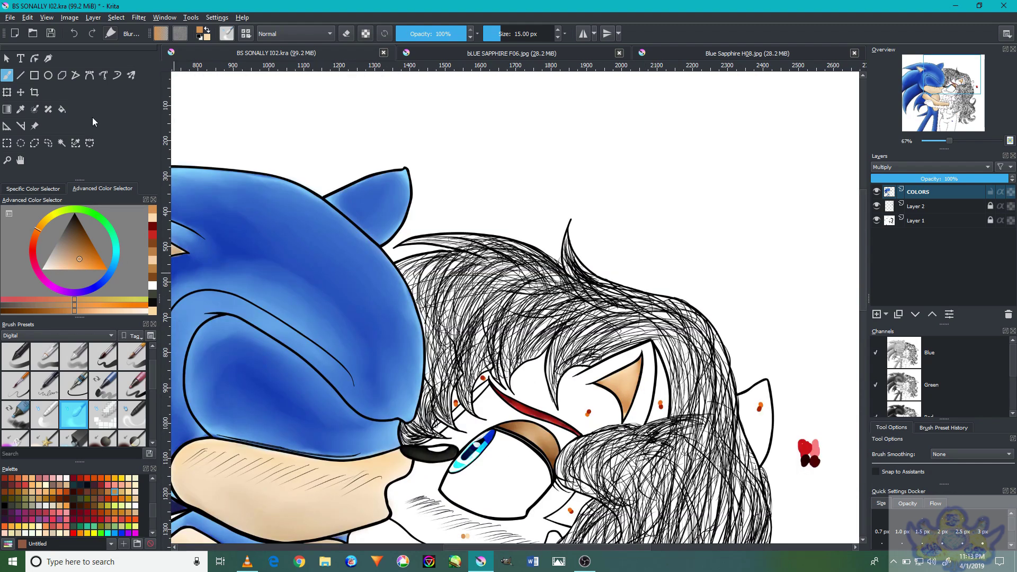
# Sample the bright orange swatch and fill the female's forehead and the outer fur of both her ears
pyautogui.click(62, 109)
pyautogui.scroll(4, 559, 388)
pyautogui.keyDown('ctrl'); pyautogui.click(679, 504); pyautogui.keyUp('ctrl')
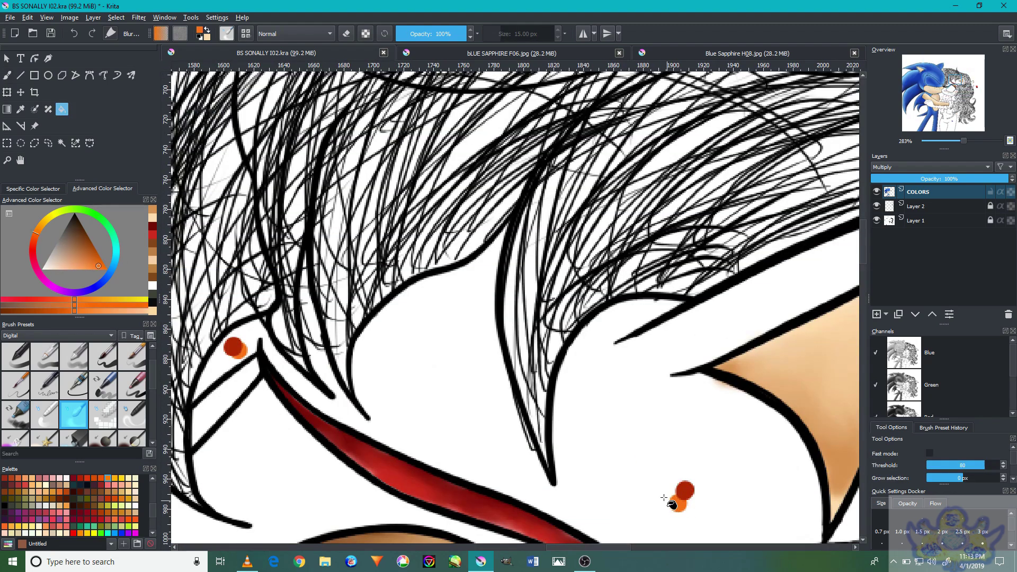
pyautogui.click(627, 457)
pyautogui.scroll(-3, 627, 457)
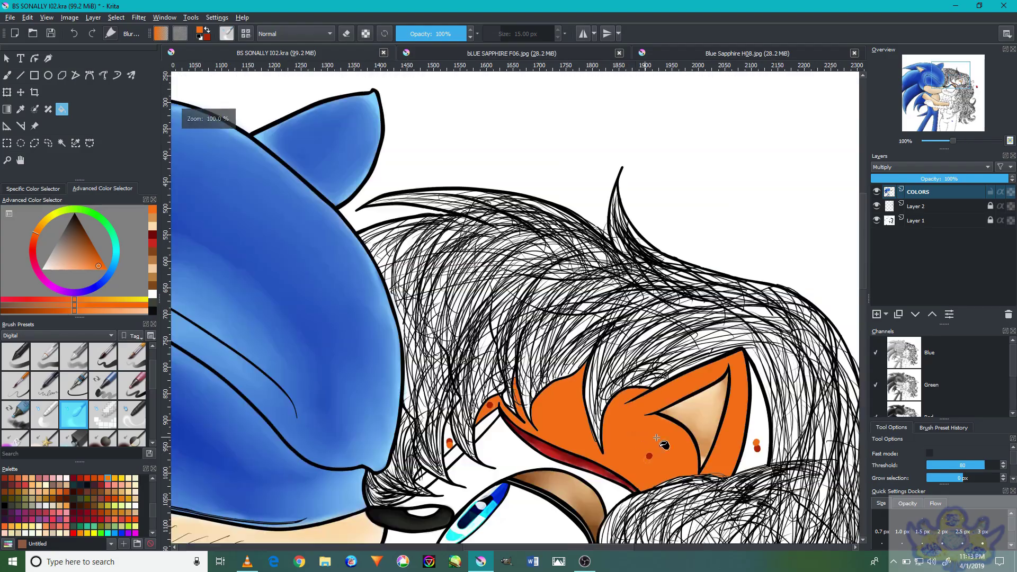
pyautogui.moveTo(754, 422); pyautogui.dragTo(620, 323)
pyautogui.scroll(-3, 620, 323)
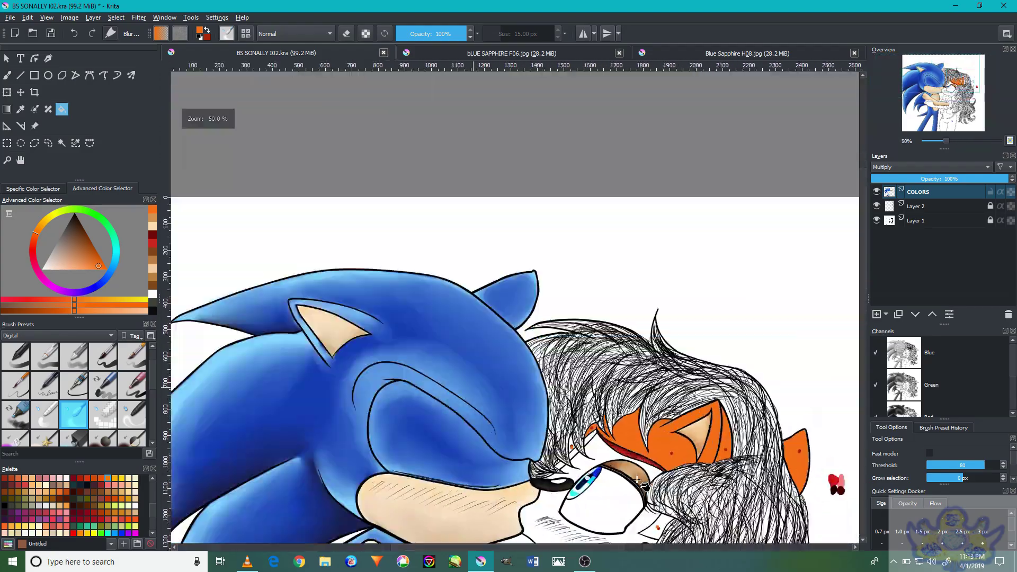
# Fill the narrow brow strips showing between the female's hair strands above the nose with the same orange
pyautogui.scroll(4, 475, 425)
pyautogui.scroll(1, 475, 426)
pyautogui.scroll(2, 522, 397)
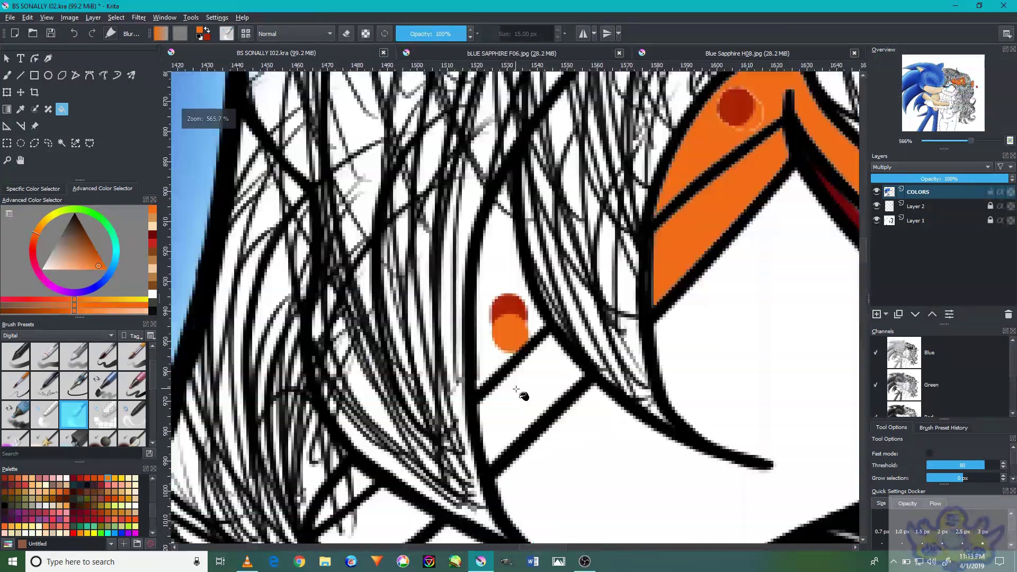
pyautogui.scroll(-3, 459, 451)
pyautogui.scroll(2, 459, 450)
pyautogui.scroll(-4, 470, 502)
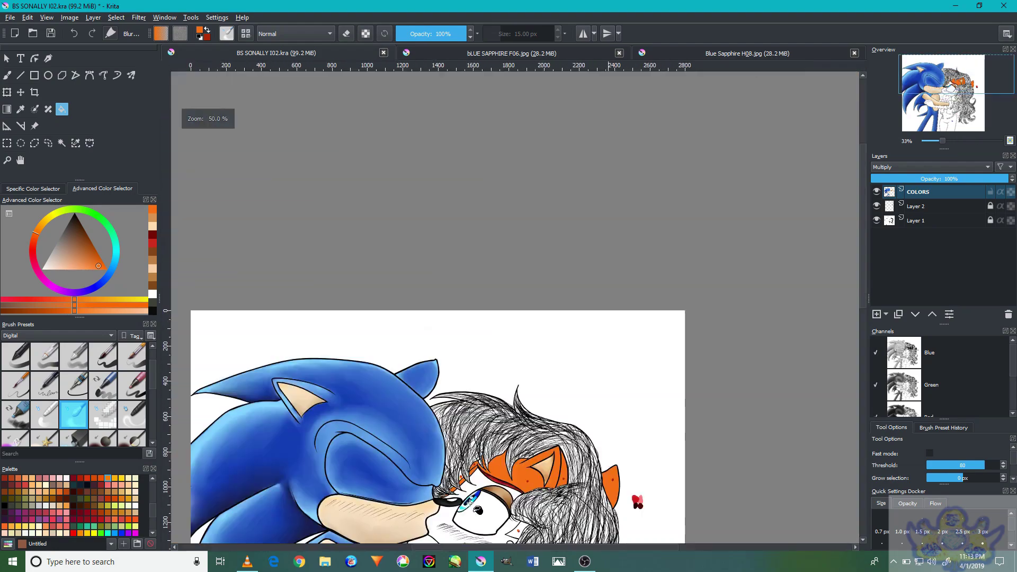
pyautogui.scroll(4, 523, 472)
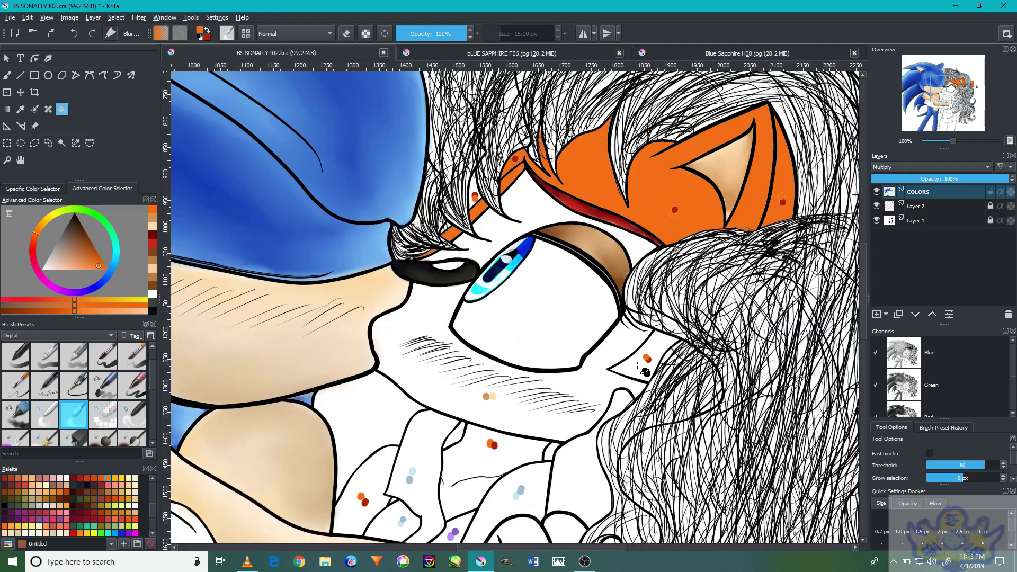
# Fill the female's cheek fur patch, neck, shoulder and hugging arm with orange
pyautogui.scroll(-4, 488, 456)
pyautogui.scroll(4, 466, 445)
pyautogui.scroll(-2, 439, 439)
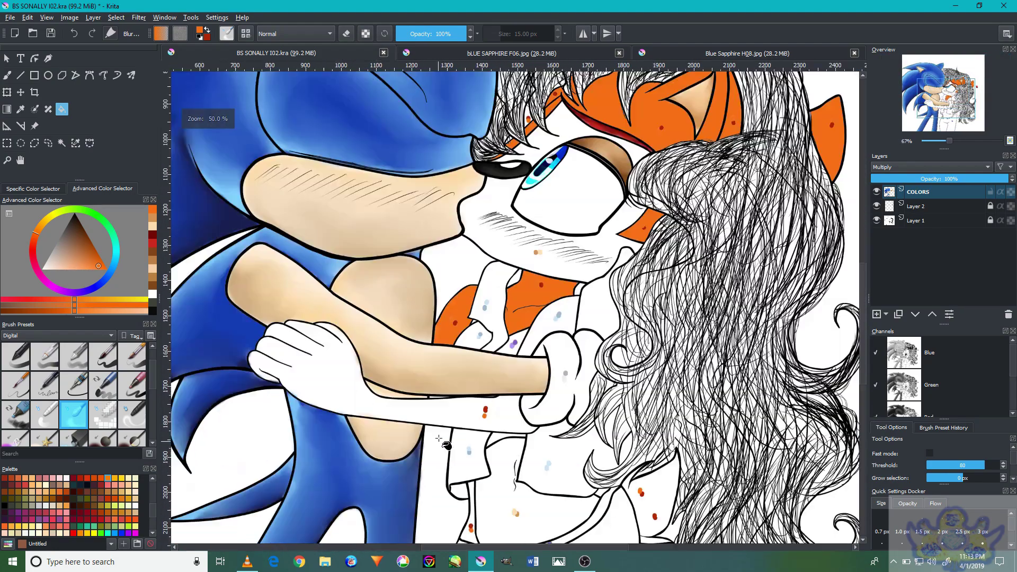
pyautogui.scroll(3, 498, 506)
pyautogui.scroll(-4, 482, 488)
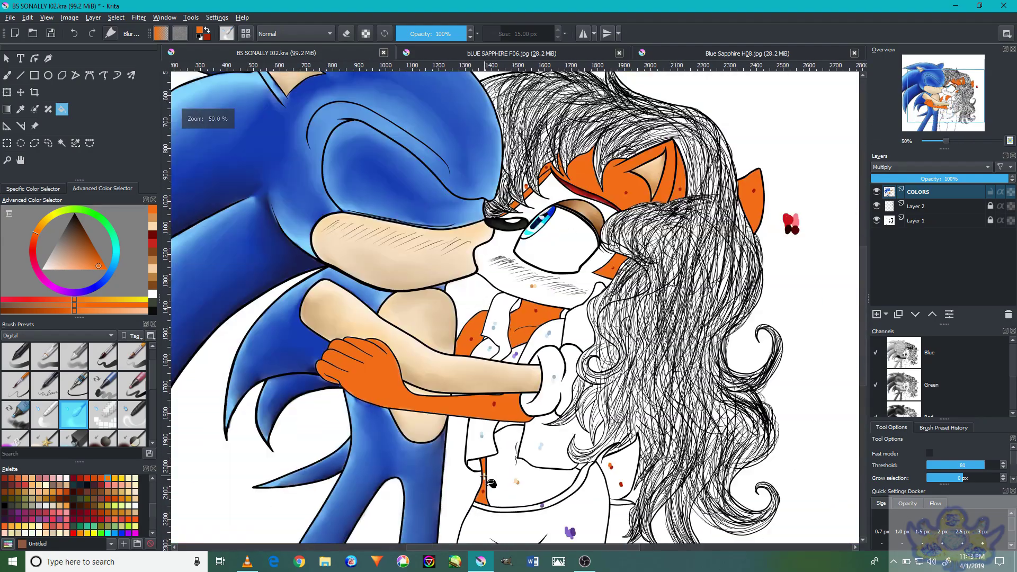
# Fill the remaining fur by the female's waist and the tail behind her hip with orange
pyautogui.scroll(6, 593, 461)
pyautogui.scroll(-6, 597, 433)
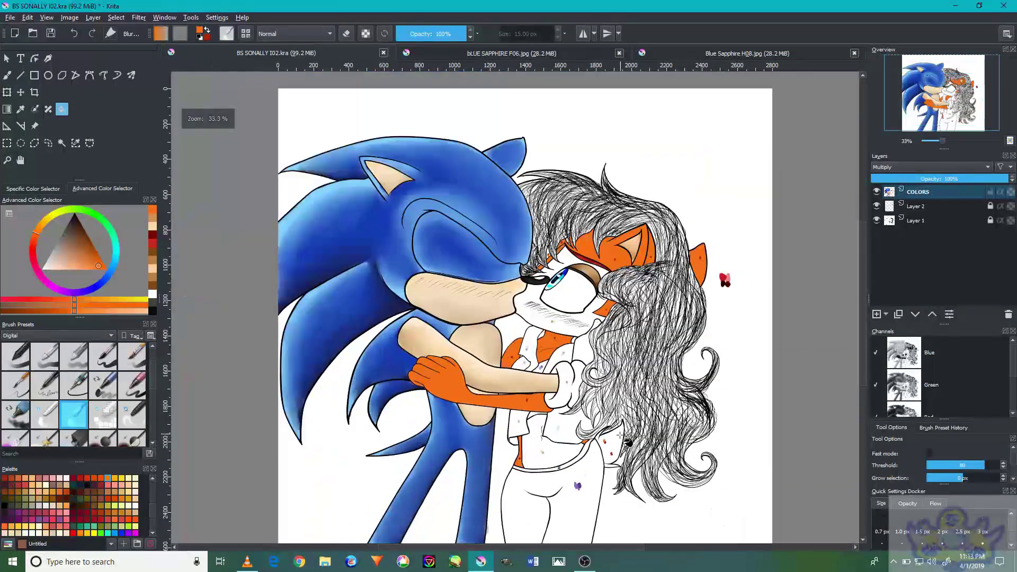
pyautogui.scroll(3, 604, 435)
pyautogui.scroll(-3, 612, 438)
pyautogui.scroll(4, 617, 442)
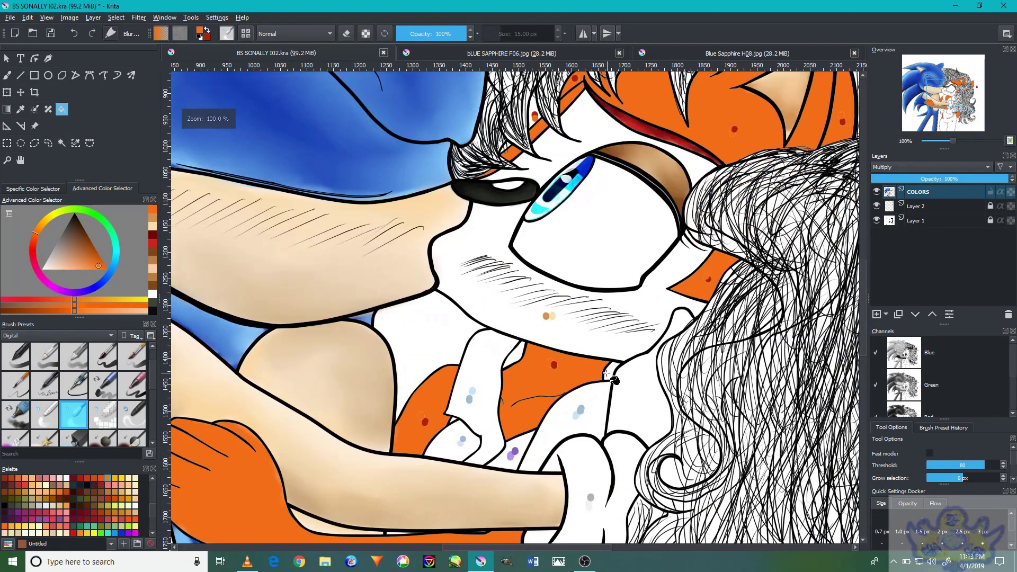
pyautogui.scroll(-3, 521, 437)
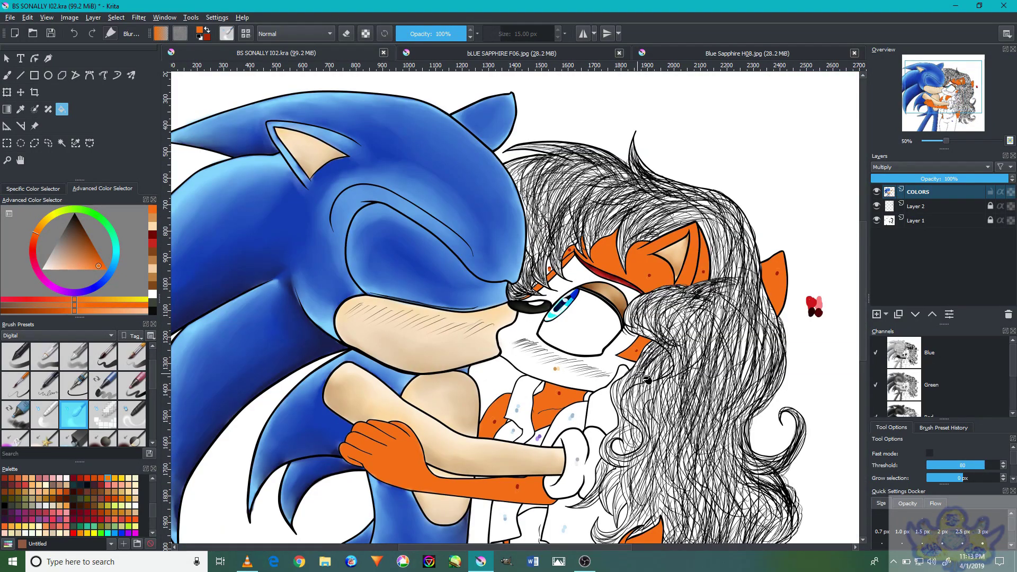
# Sample the light peach swatch on the female's cheek and fill her face and bare belly with it
pyautogui.scroll(6, 615, 340)
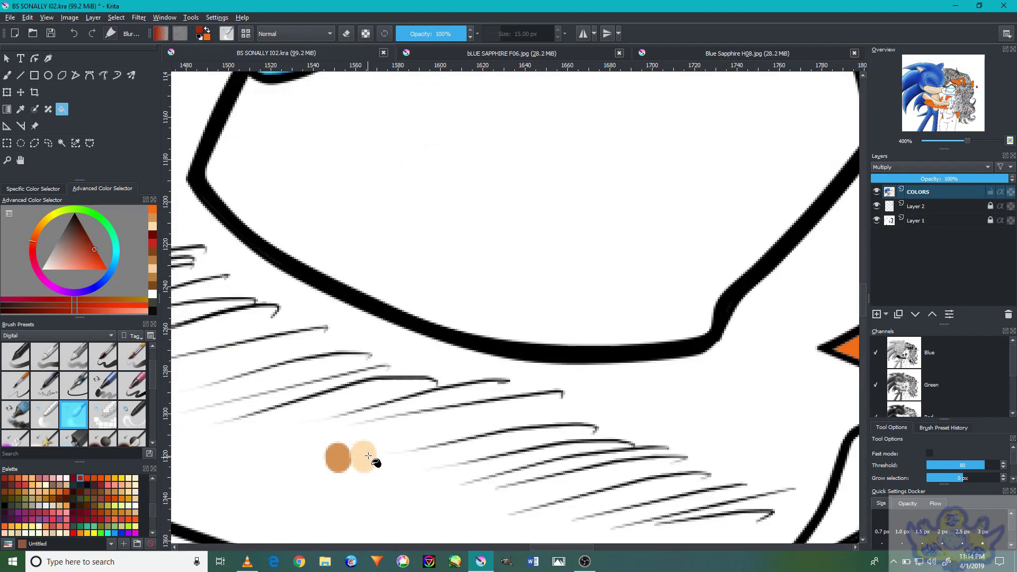
pyautogui.keyDown('ctrl'); pyautogui.click(365, 457); pyautogui.keyUp('ctrl')
pyautogui.scroll(-3, 420, 501)
pyautogui.scroll(2, 473, 356)
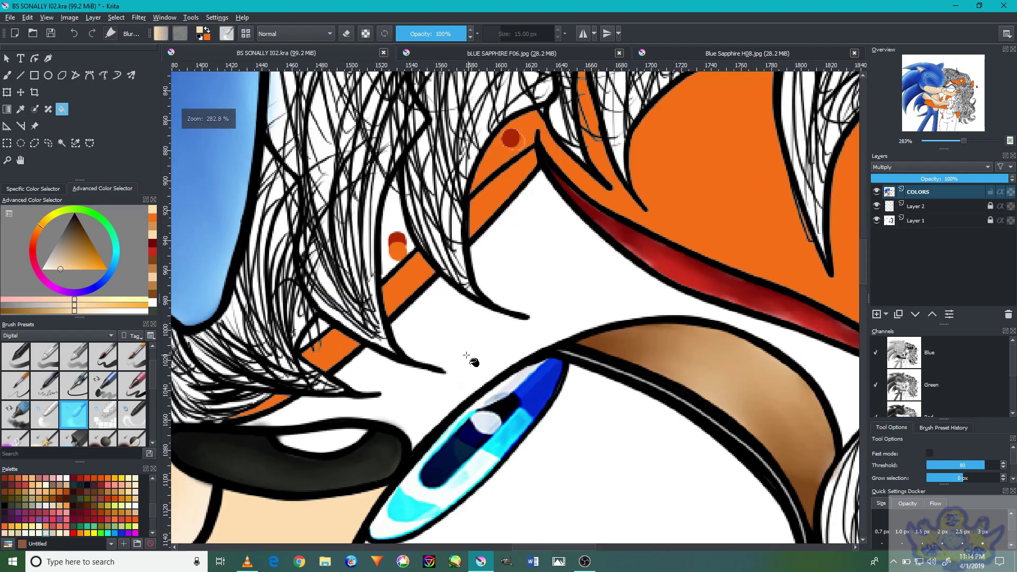
pyautogui.scroll(-2, 502, 385)
pyautogui.scroll(-1, 509, 438)
pyautogui.scroll(4, 604, 387)
pyautogui.scroll(-4, 608, 376)
pyautogui.scroll(4, 609, 376)
pyautogui.scroll(-3, 631, 318)
pyautogui.scroll(4, 635, 318)
# Sample the light blue swatch and fill the collar, front and lower panels of the female's open shirt
pyautogui.keyDown('ctrl'); pyautogui.click(714, 215); pyautogui.keyUp('ctrl')
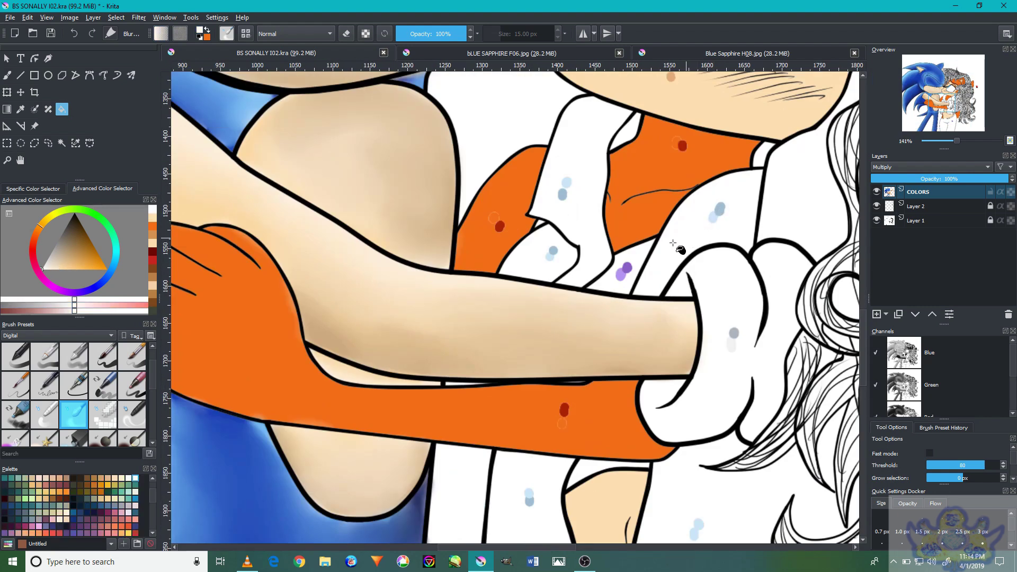
pyautogui.hotkey('ctrl', 'z')
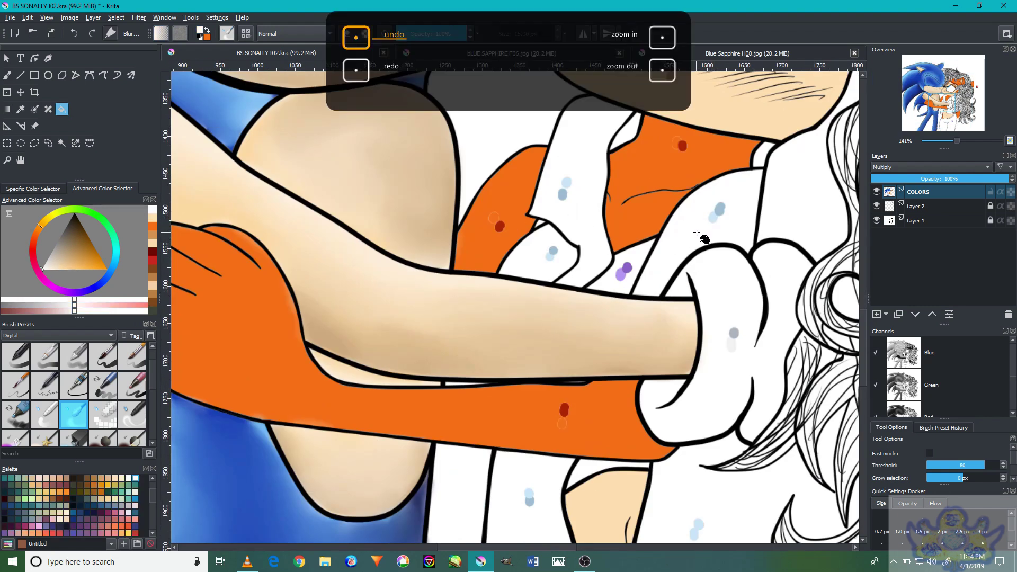
pyautogui.keyDown('ctrl'); pyautogui.click(713, 218); pyautogui.keyUp('ctrl')
pyautogui.click(688, 235)
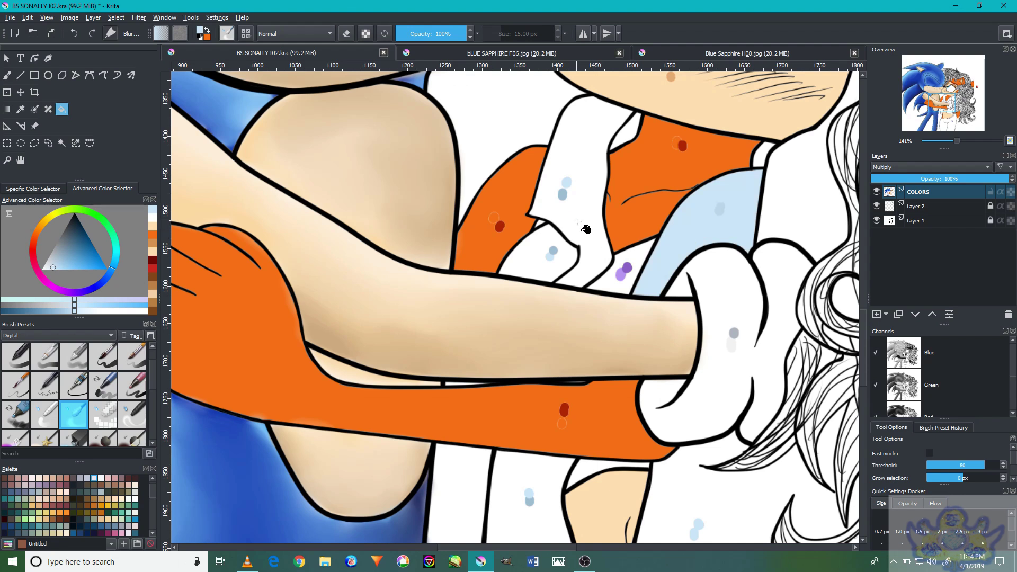
pyautogui.click(574, 227)
pyautogui.click(536, 256)
pyautogui.press('2')
pyautogui.press('1')
pyautogui.scroll(3, 671, 455)
pyautogui.scroll(5, 671, 455)
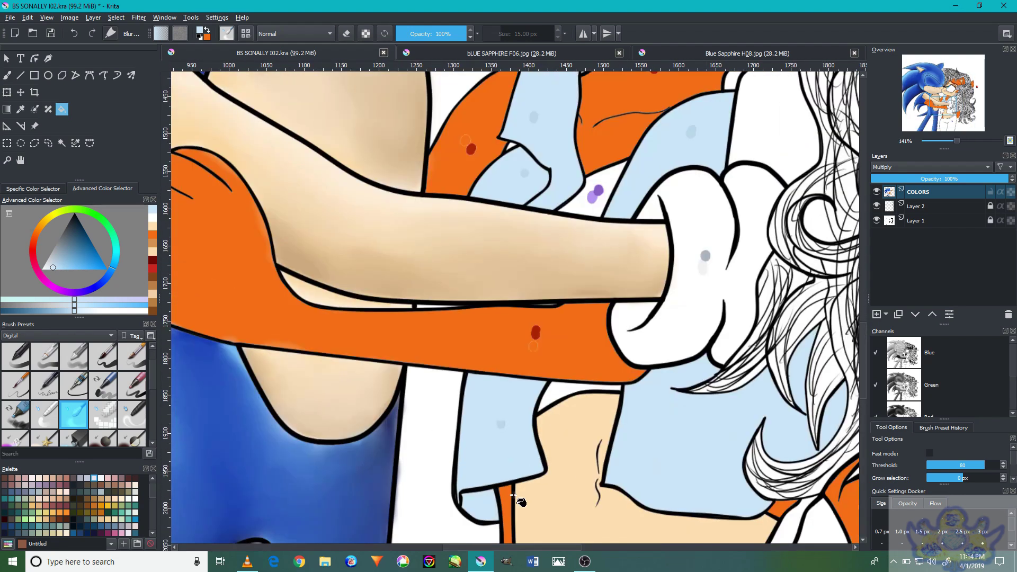
pyautogui.scroll(-7, 315, 266)
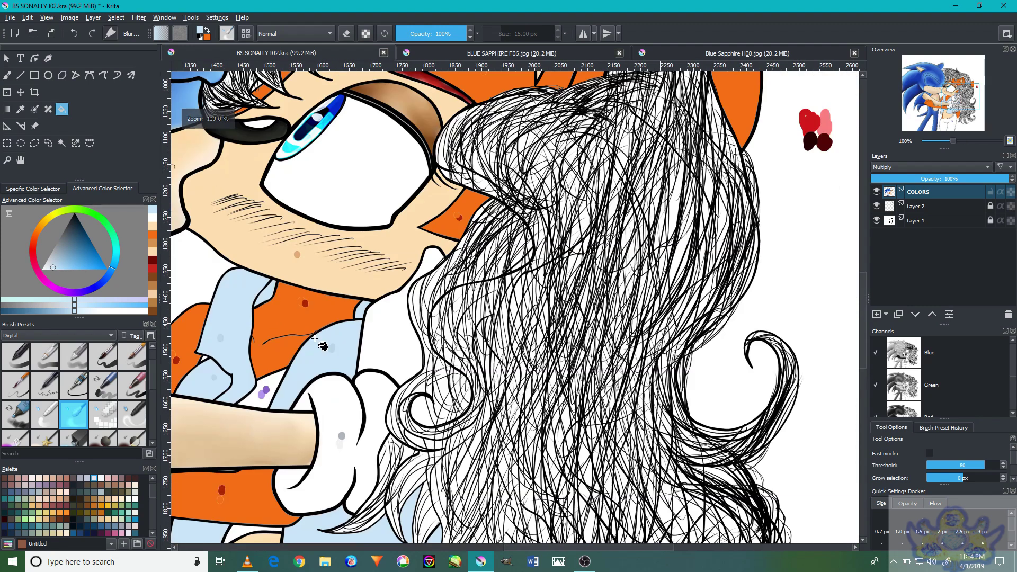
# Sample the darker purple swatch and fill the part of the female's undershirt visible at her chest
pyautogui.scroll(1, 284, 409)
pyautogui.scroll(4, 284, 409)
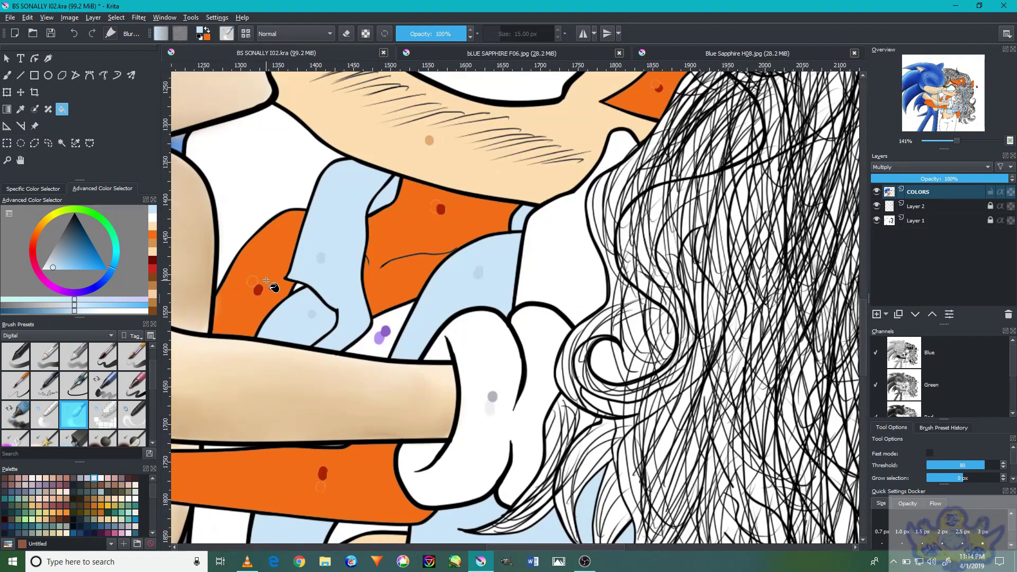
pyautogui.scroll(4, 265, 281)
pyautogui.scroll(-4, 318, 318)
pyautogui.scroll(4, 477, 357)
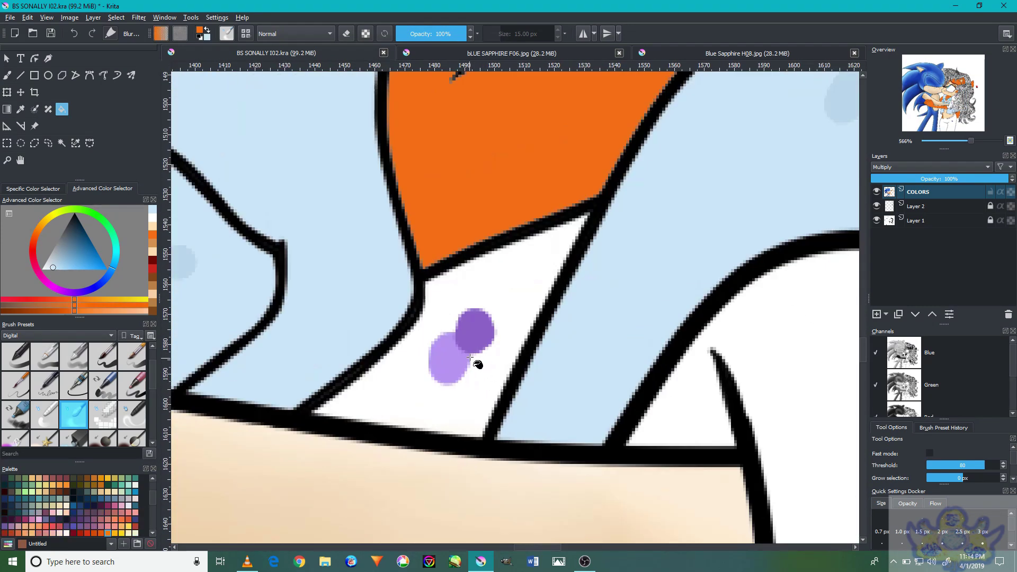
pyautogui.keyDown('ctrl'); pyautogui.click(470, 358); pyautogui.keyUp('ctrl')
pyautogui.click(519, 316)
# Fill the undershirt's strip below the arm and the waistband of the pants with the same purple
pyautogui.scroll(-8, 693, 254)
pyautogui.scroll(5, 494, 379)
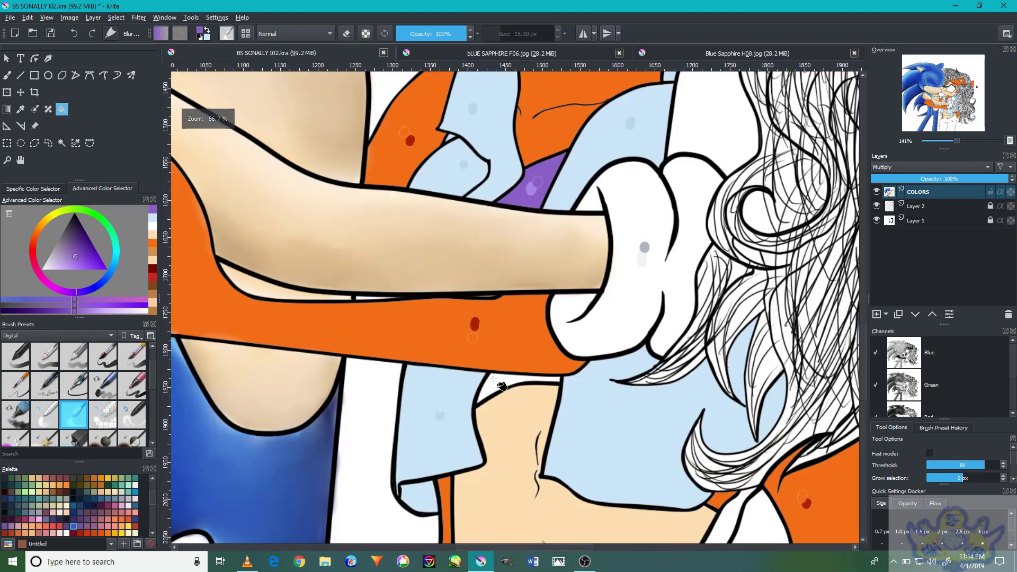
pyautogui.scroll(2, 498, 384)
pyautogui.scroll(-5, 503, 390)
pyautogui.scroll(4, 572, 377)
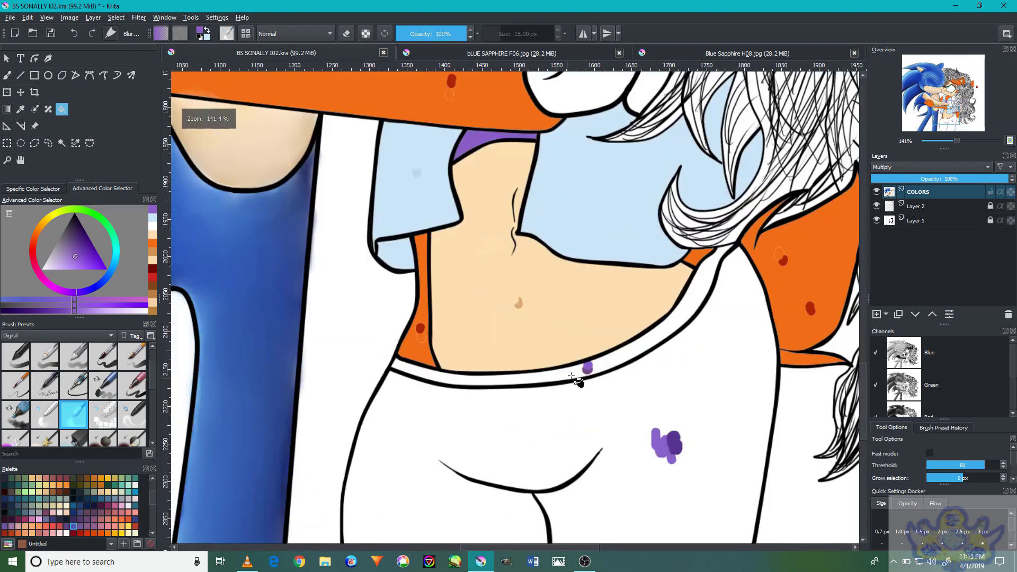
pyautogui.scroll(4, 571, 376)
pyautogui.scroll(-8, 592, 376)
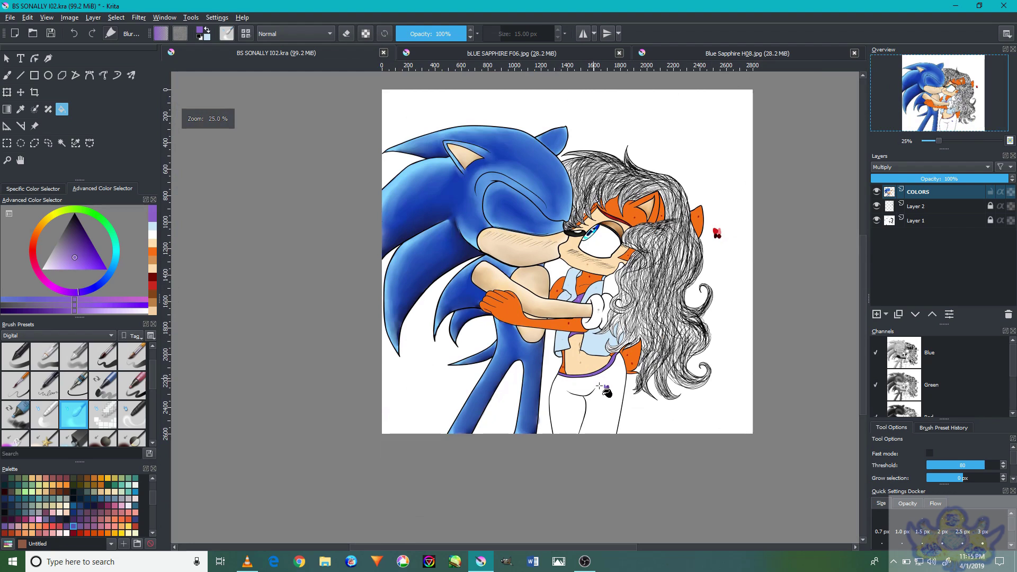
# Try the waistband's purple as the fill for the female's pants, and undo it
pyautogui.scroll(4, 622, 395)
pyautogui.click(594, 382)
pyautogui.scroll(-6, 609, 395)
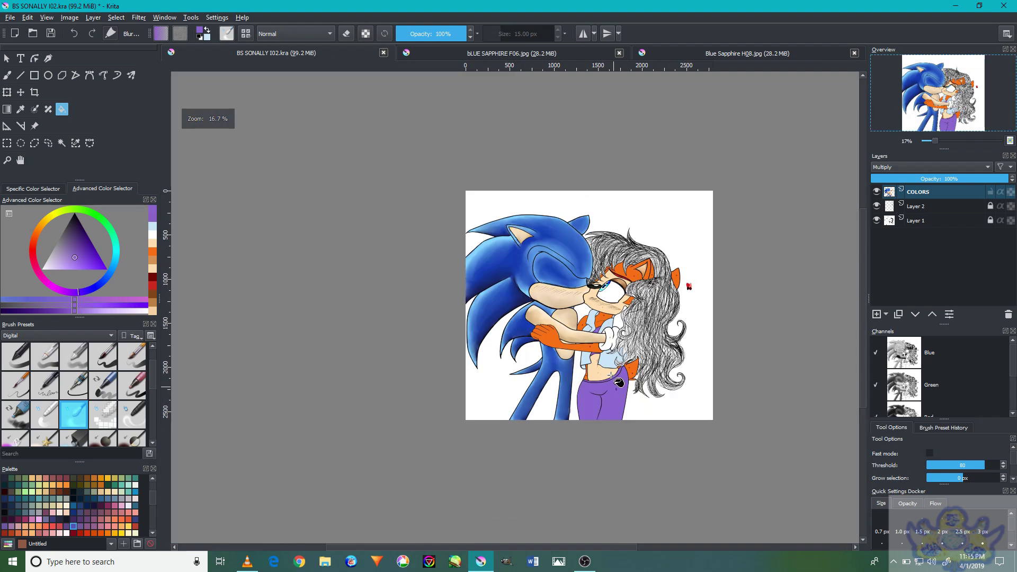
pyautogui.scroll(1, 588, 372)
pyautogui.click(78, 33)
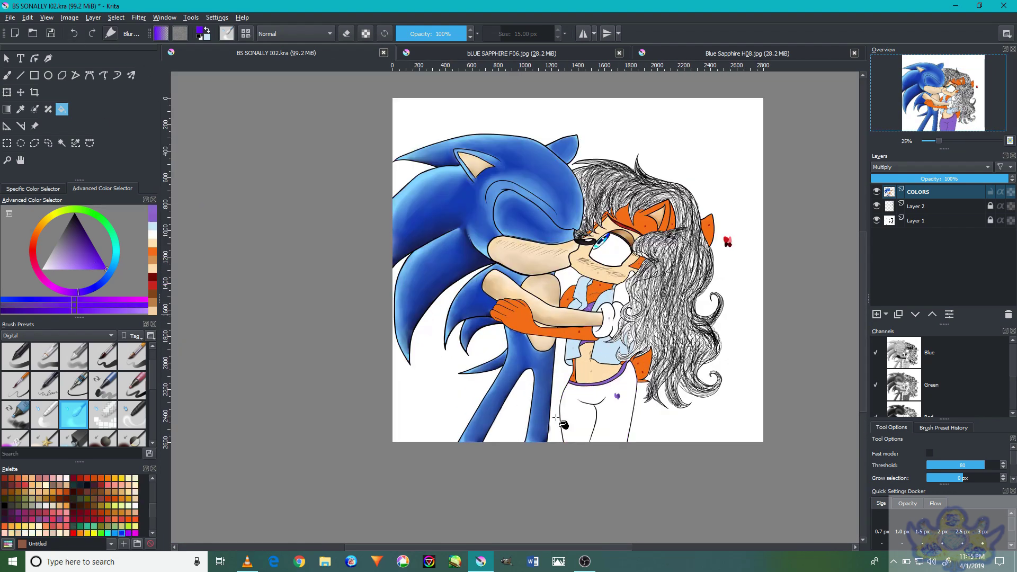
# Try a saturated blue-violet fill on the female's pants, and undo it
pyautogui.click(97, 282)
pyautogui.scroll(4, 624, 405)
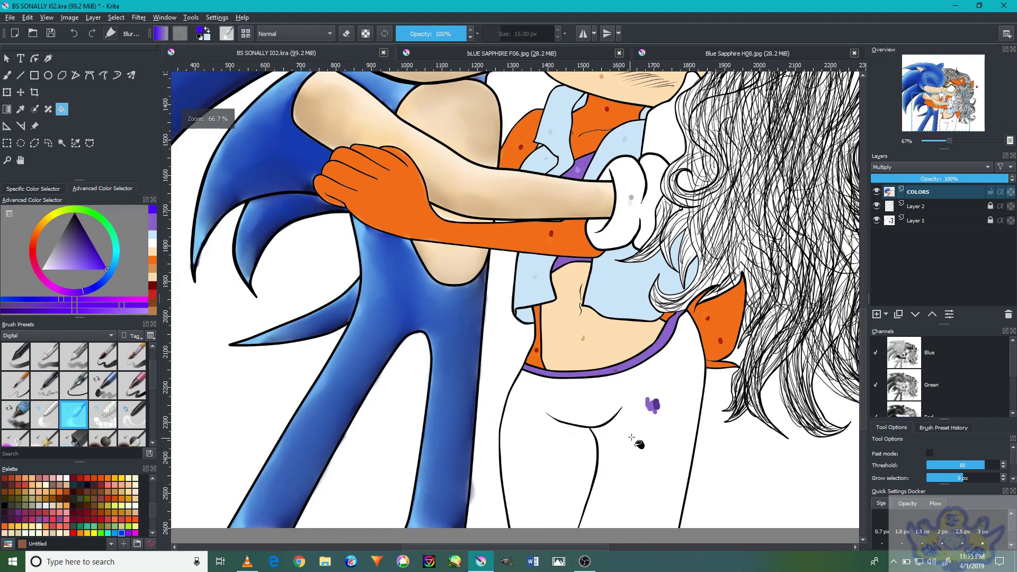
pyautogui.click(609, 392)
pyautogui.scroll(-4, 623, 420)
pyautogui.click(84, 37)
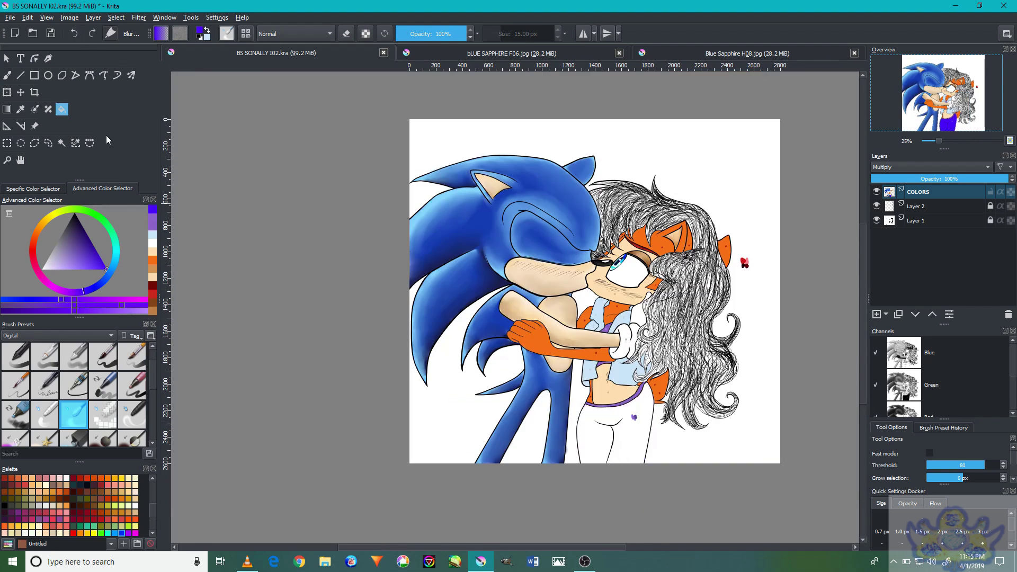
# Choose a bright cyan and fill the female's pants with it
pyautogui.click(115, 258)
pyautogui.scroll(4, 631, 415)
pyautogui.click(633, 418)
pyautogui.scroll(-4, 630, 418)
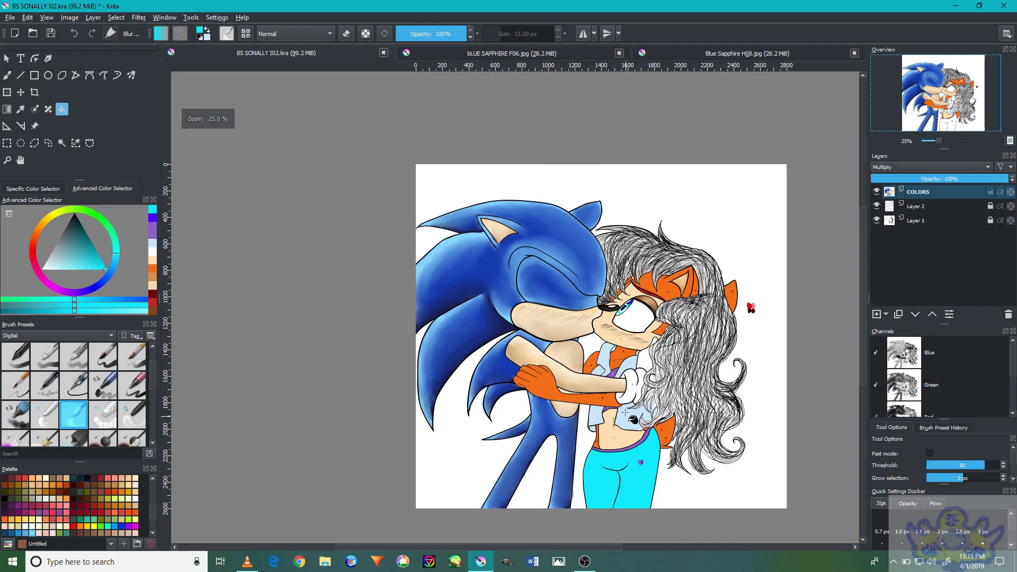
pyautogui.scroll(6, 626, 412)
pyautogui.scroll(-3, 619, 363)
pyautogui.scroll(-3, 685, 388)
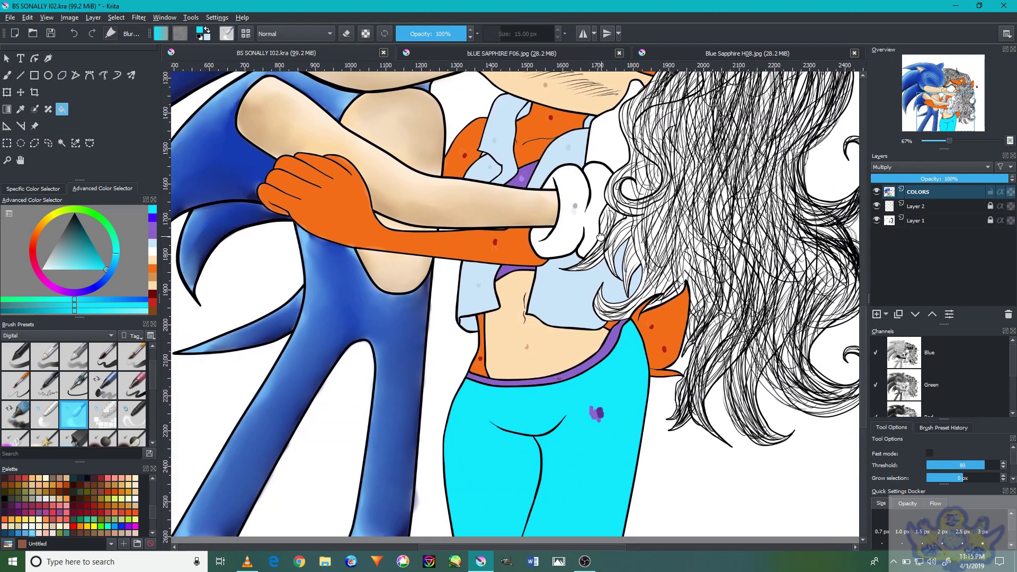
pyautogui.scroll(5, 668, 344)
pyautogui.scroll(-3, 661, 322)
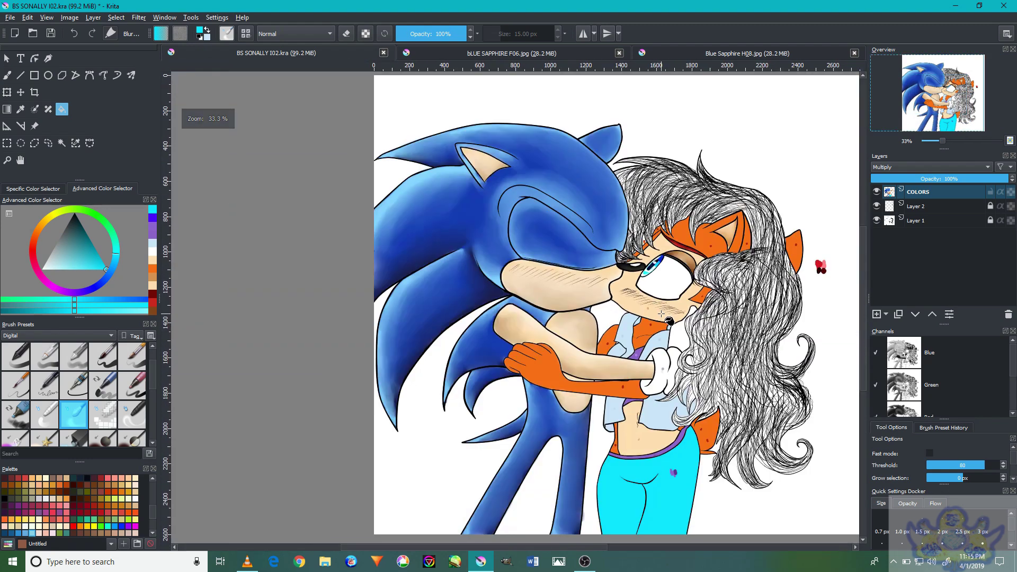
# Sample the light grey swatch on the white glove and airbrush soft shading over the glove and its cuff at 32 px
pyautogui.scroll(6, 433, 410)
pyautogui.scroll(1, 617, 464)
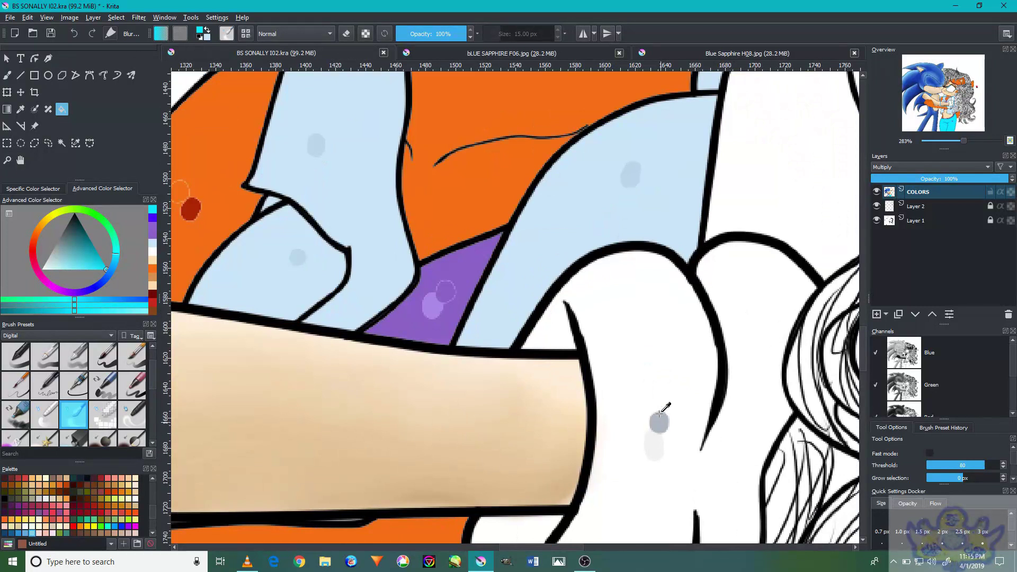
pyautogui.keyDown('ctrl'); pyautogui.click(654, 434); pyautogui.keyUp('ctrl')
pyautogui.scroll(1, 122, 379)
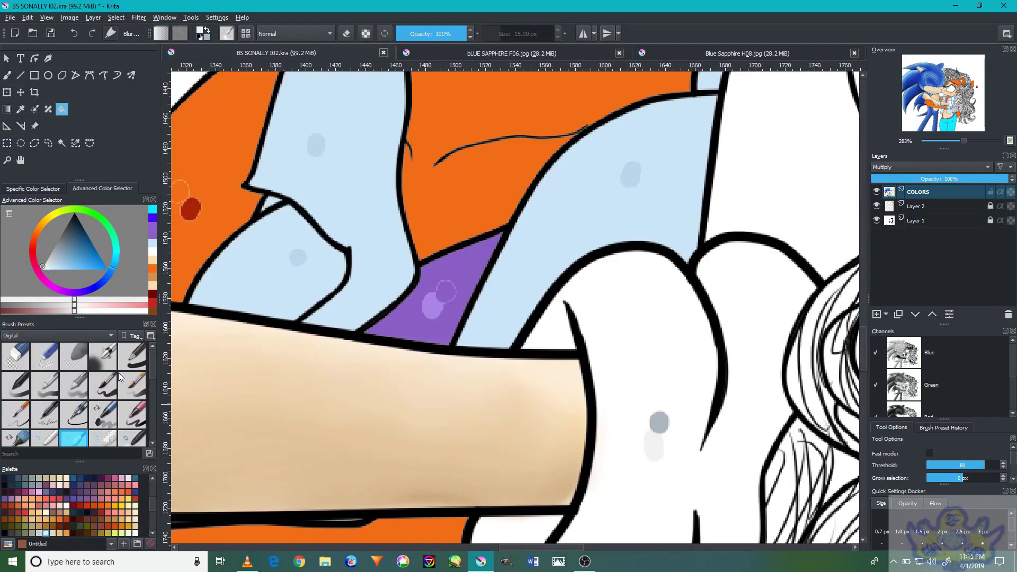
pyautogui.click(103, 356)
pyautogui.scroll(-8, 577, 366)
pyautogui.press('b')
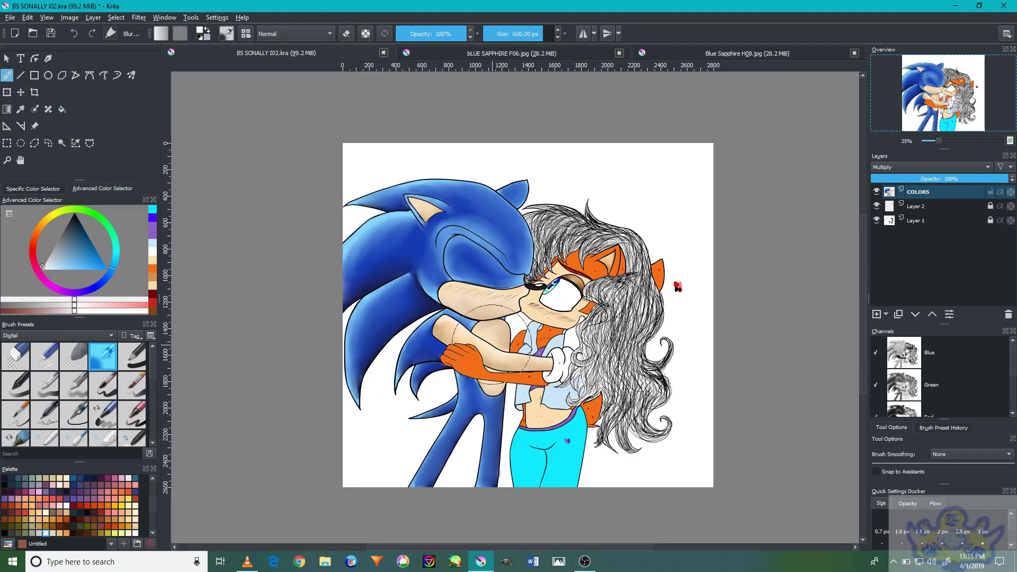
pyautogui.scroll(5, 549, 364)
pyautogui.press('[')
pyautogui.press('[')
pyautogui.press('[')
pyautogui.press('[')
pyautogui.press('[')
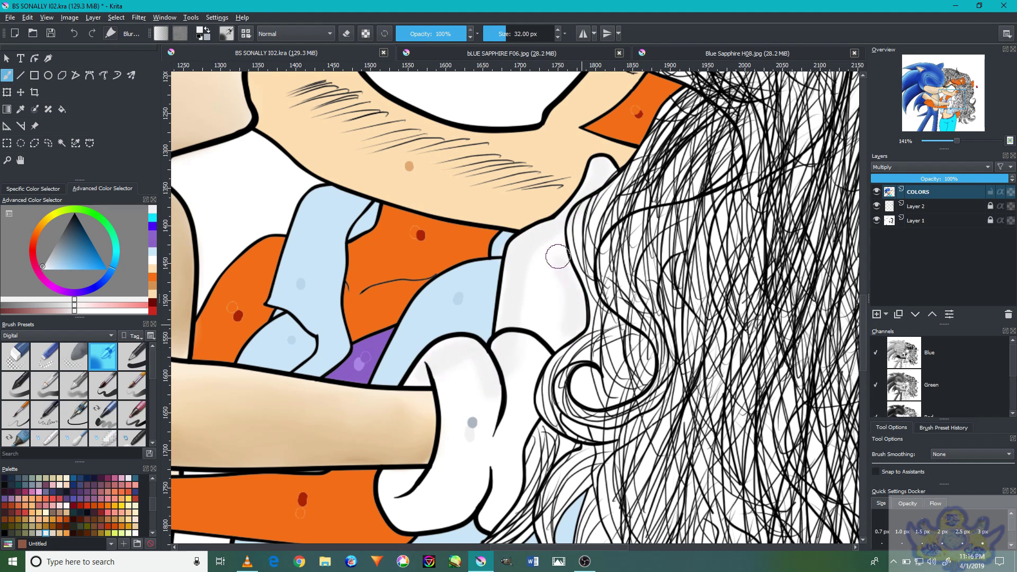
# Airbrush the cuff swatch's darker blue-grey over the white glove's cuff at 32 px and blend the shading at 60 px
pyautogui.scroll(-1, 546, 345)
pyautogui.moveTo(483, 402)
pyautogui.mouseDown()
pyautogui.moveTo(471, 381)
pyautogui.moveTo(425, 430)
pyautogui.mouseUp()
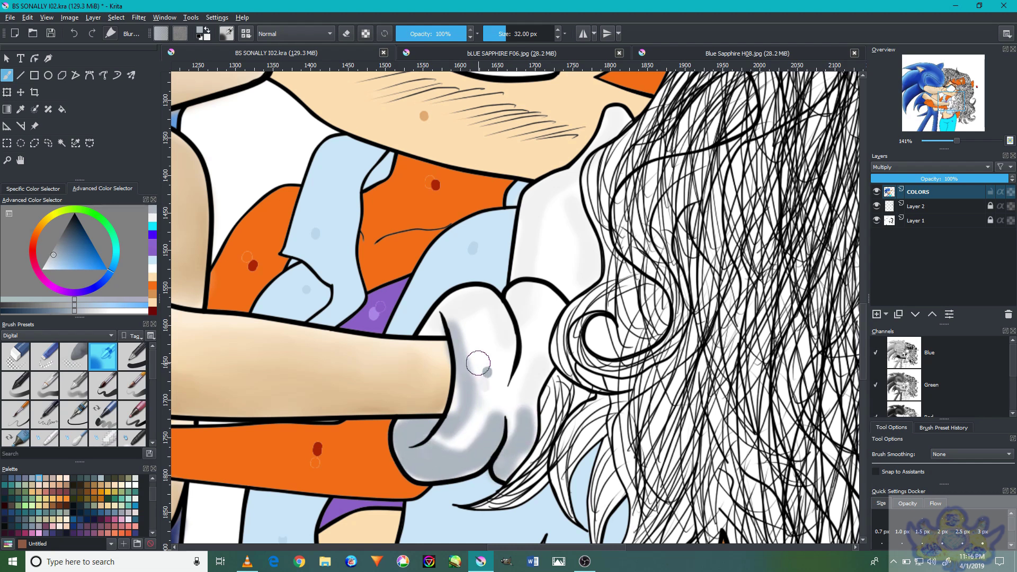
pyautogui.scroll(-1, 75, 440)
pyautogui.click(73, 414)
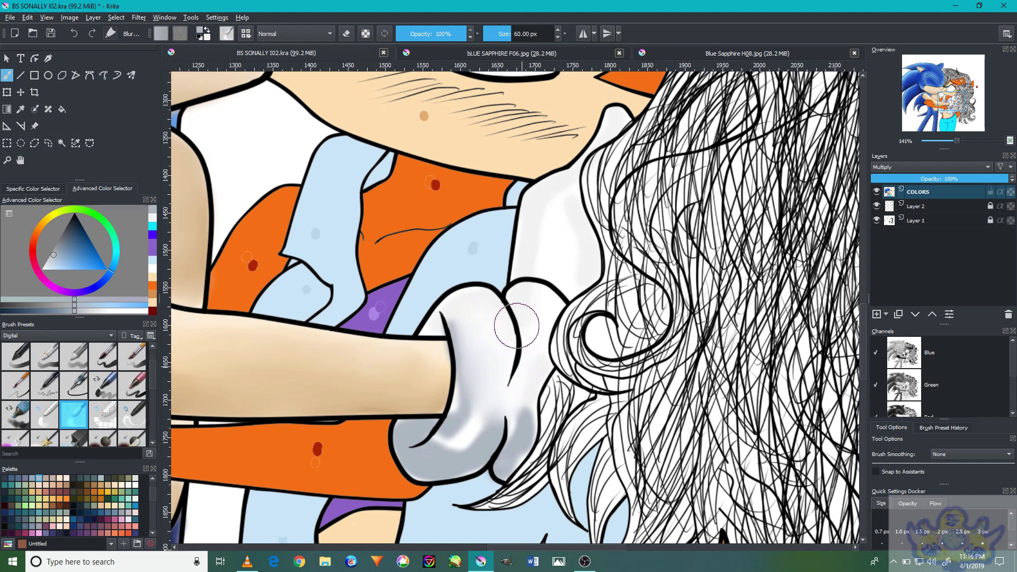
pyautogui.moveTo(515, 430); pyautogui.dragTo(472, 388)
pyautogui.moveTo(449, 461); pyautogui.dragTo(522, 396)
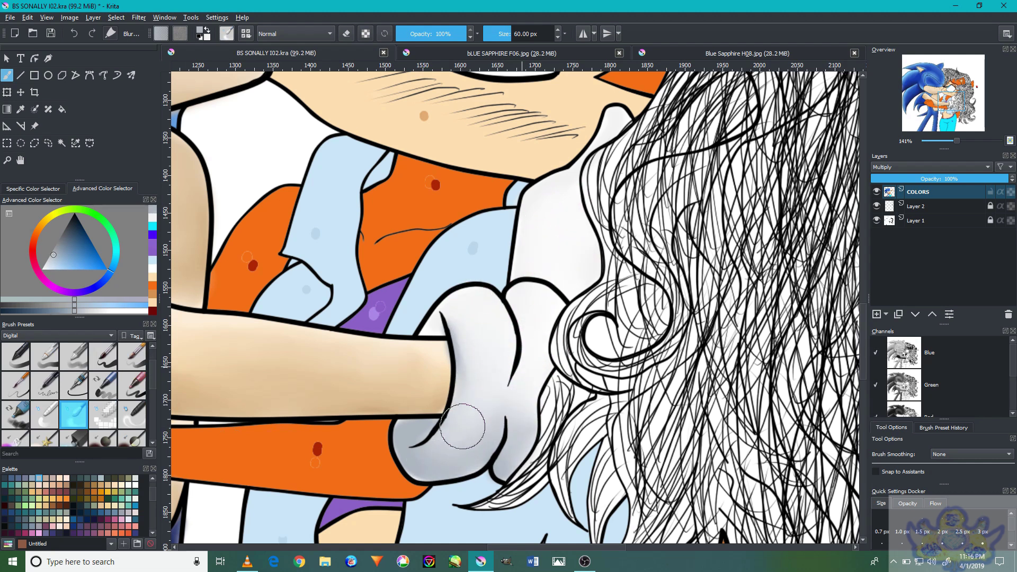
# Examine the shaded glove in the whole drawing and look over the female's lower body
pyautogui.scroll(-3, 566, 327)
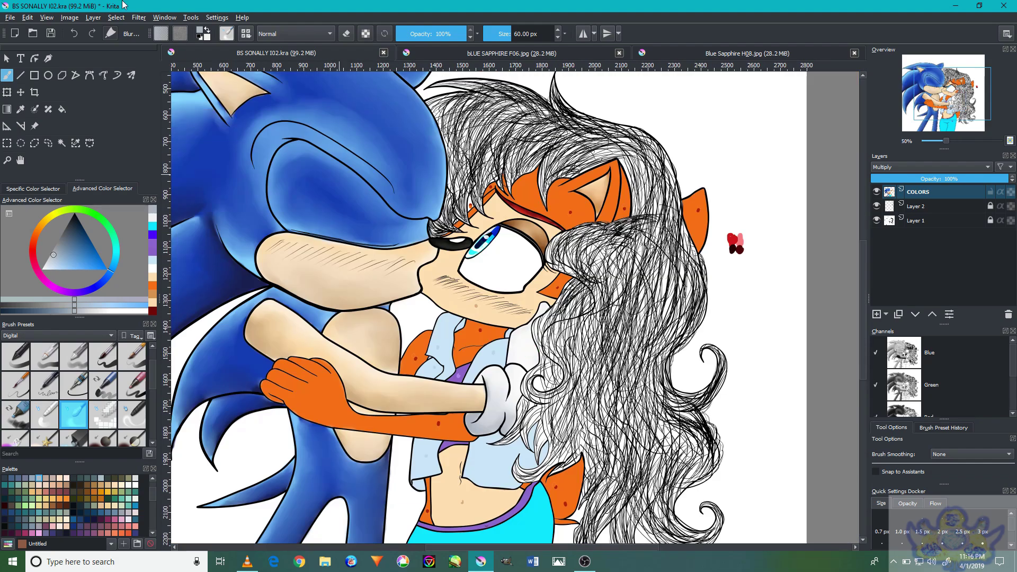
pyautogui.press('-')
pyautogui.press('-')
pyautogui.press('-')
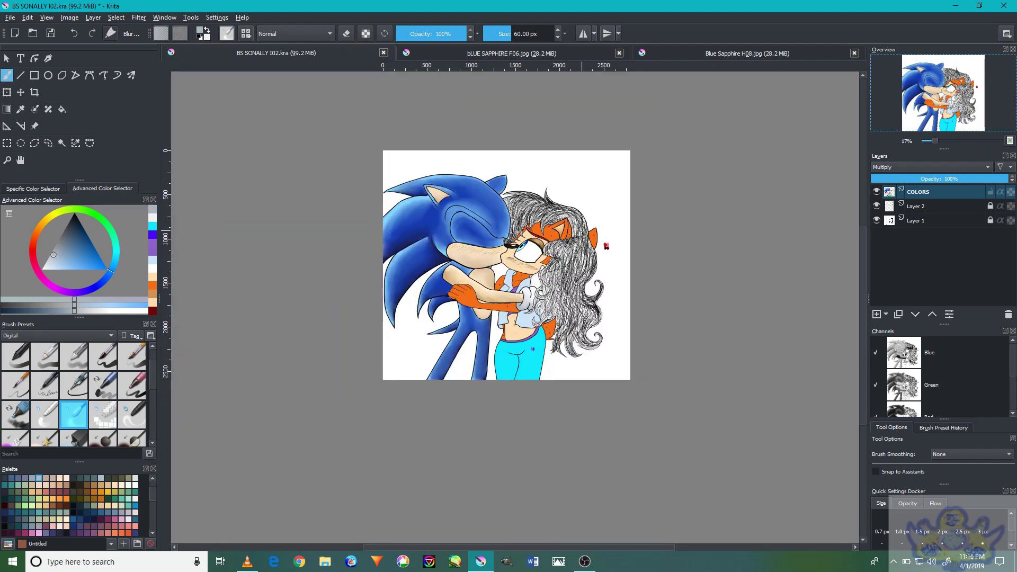
pyautogui.scroll(4, 364, 331)
pyautogui.scroll(-2, 365, 331)
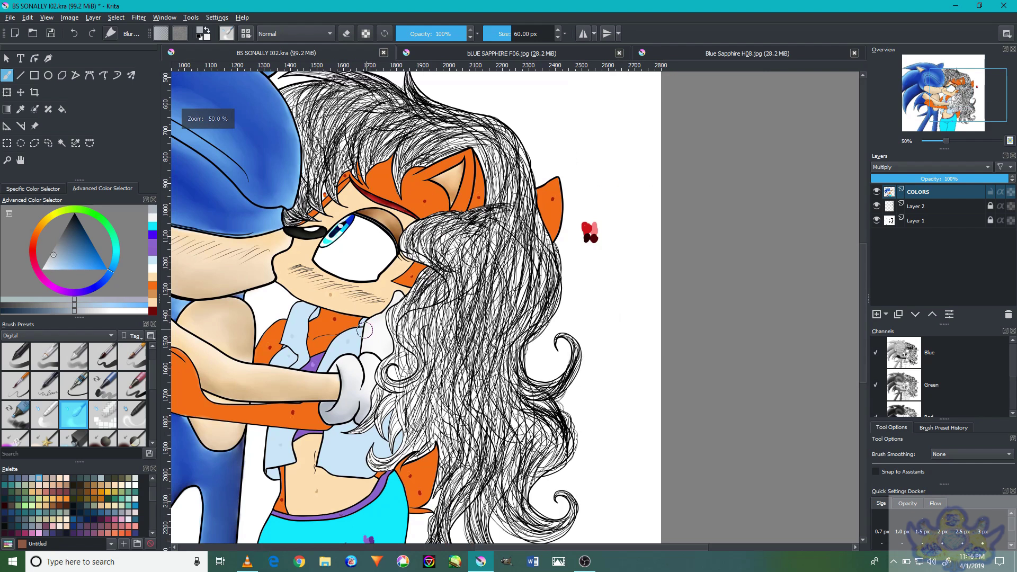
pyautogui.scroll(-4, 618, 214)
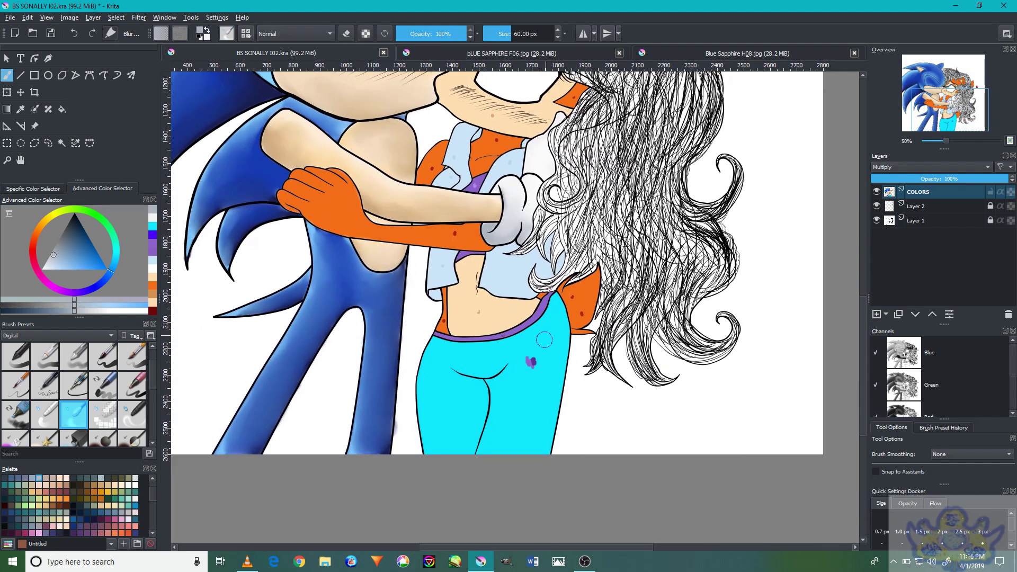
# Sample the dark purple swatch on the female's waistband and airbrush shadows along the whole band
pyautogui.scroll(10, 530, 301)
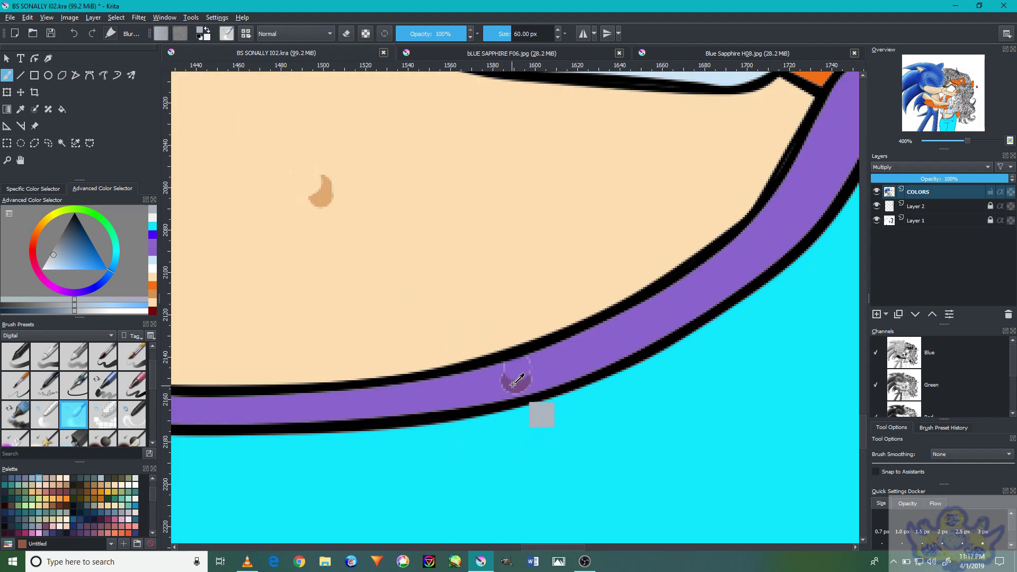
pyautogui.keyDown('ctrl'); pyautogui.click(541, 413); pyautogui.keyUp('ctrl')
pyautogui.scroll(1, 82, 417)
pyautogui.click(103, 356)
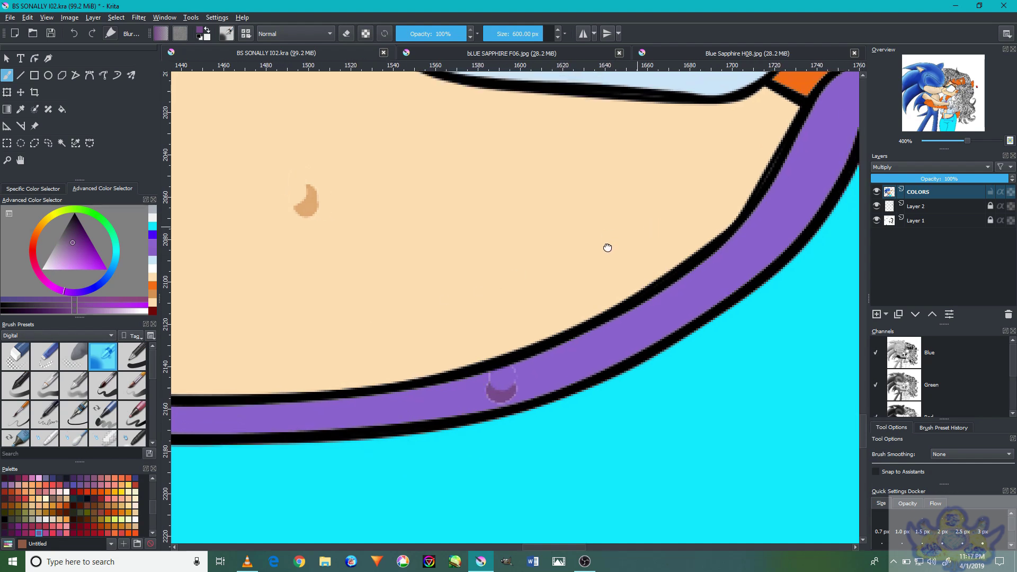
pyautogui.moveTo(606, 243)
pyautogui.mouseDown()
pyautogui.moveTo(488, 333)
pyautogui.moveTo(483, 318)
pyautogui.mouseUp()
pyautogui.moveTo(583, 261)
pyautogui.mouseDown()
pyautogui.moveTo(557, 284)
pyautogui.moveTo(530, 413)
pyautogui.moveTo(620, 277)
pyautogui.moveTo(450, 418)
pyautogui.mouseUp()
pyautogui.moveTo(498, 382); pyautogui.dragTo(618, 314)
pyautogui.moveTo(618, 314); pyautogui.dragTo(424, 418)
pyautogui.moveTo(495, 390)
pyautogui.mouseDown()
pyautogui.moveTo(609, 368)
pyautogui.moveTo(695, 334)
pyautogui.mouseUp()
pyautogui.moveTo(525, 384)
pyautogui.mouseDown()
pyautogui.moveTo(640, 345)
pyautogui.moveTo(744, 342)
pyautogui.mouseUp()
pyautogui.moveTo(631, 361)
pyautogui.mouseDown()
pyautogui.moveTo(511, 379)
pyautogui.moveTo(654, 380)
pyautogui.moveTo(442, 352)
pyautogui.moveTo(399, 358)
pyautogui.moveTo(508, 395)
pyautogui.mouseUp()
# Smooth the waistband's purple shading with the blending brush, working at 60 px and 14 px
pyautogui.click(75, 440)
pyautogui.moveTo(511, 329); pyautogui.dragTo(452, 352)
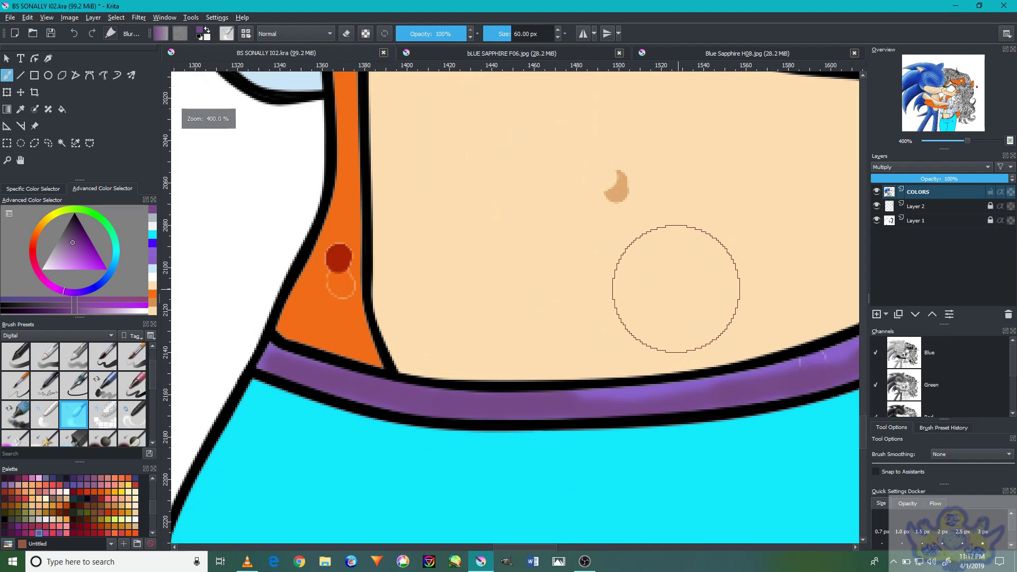
pyautogui.moveTo(724, 249); pyautogui.dragTo(577, 338)
pyautogui.moveTo(751, 265); pyautogui.dragTo(608, 318)
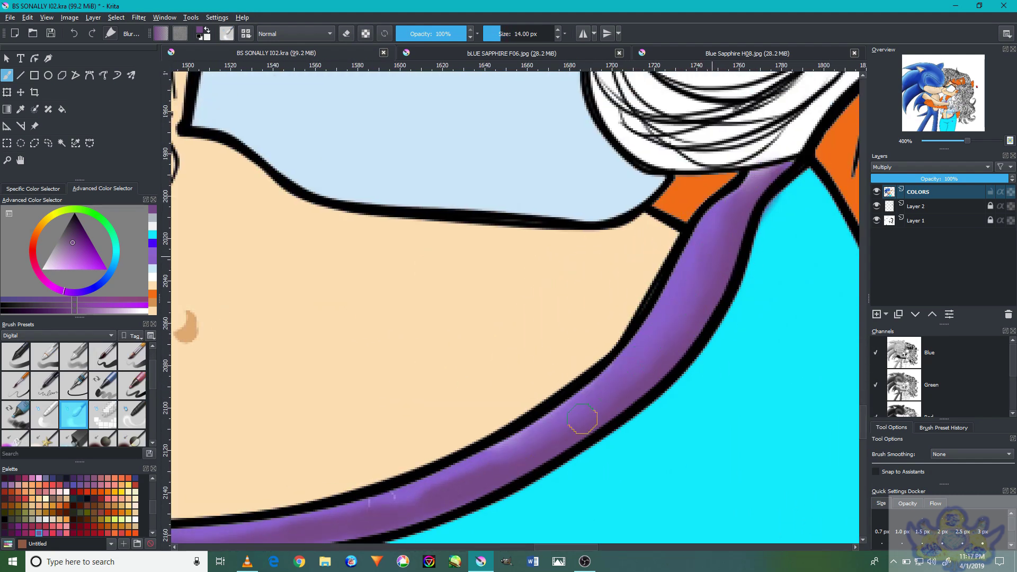
pyautogui.moveTo(467, 457); pyautogui.dragTo(674, 356)
pyautogui.moveTo(416, 415); pyautogui.dragTo(606, 415)
pyautogui.moveTo(535, 423); pyautogui.dragTo(657, 422)
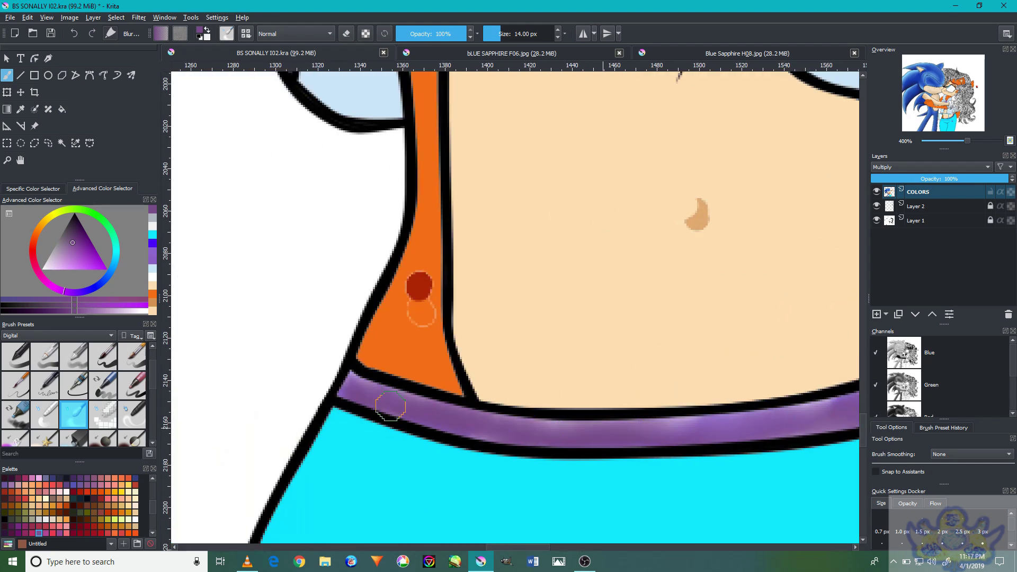
# Sample the lighter purple swatch on the cyan pants and airbrush a broad shadow down the outer hip and leg beside the tail
pyautogui.scroll(-6, 588, 388)
pyautogui.scroll(4, 625, 466)
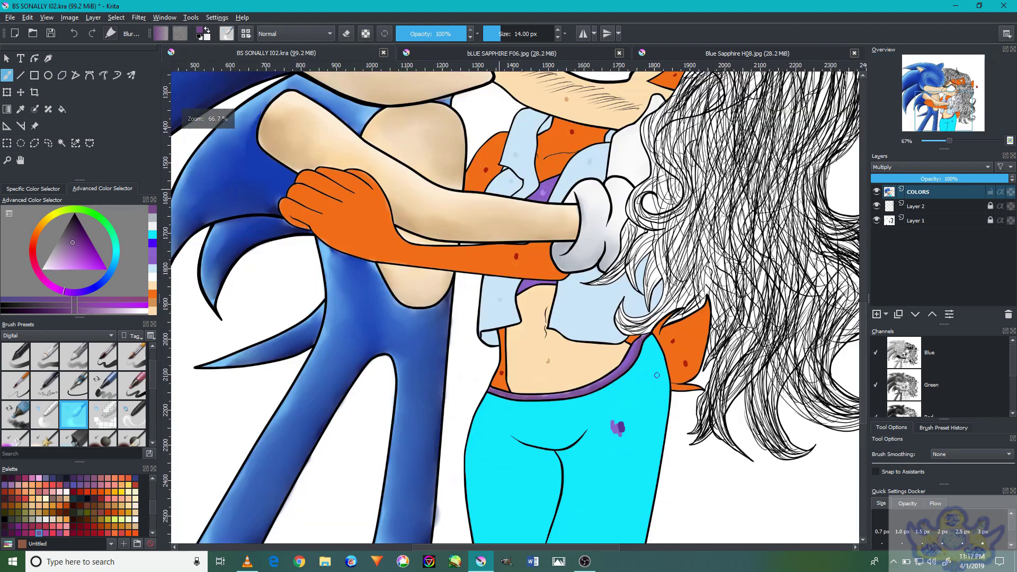
pyautogui.scroll(2, 593, 451)
pyautogui.keyDown('ctrl'); pyautogui.click(539, 427); pyautogui.keyUp('ctrl')
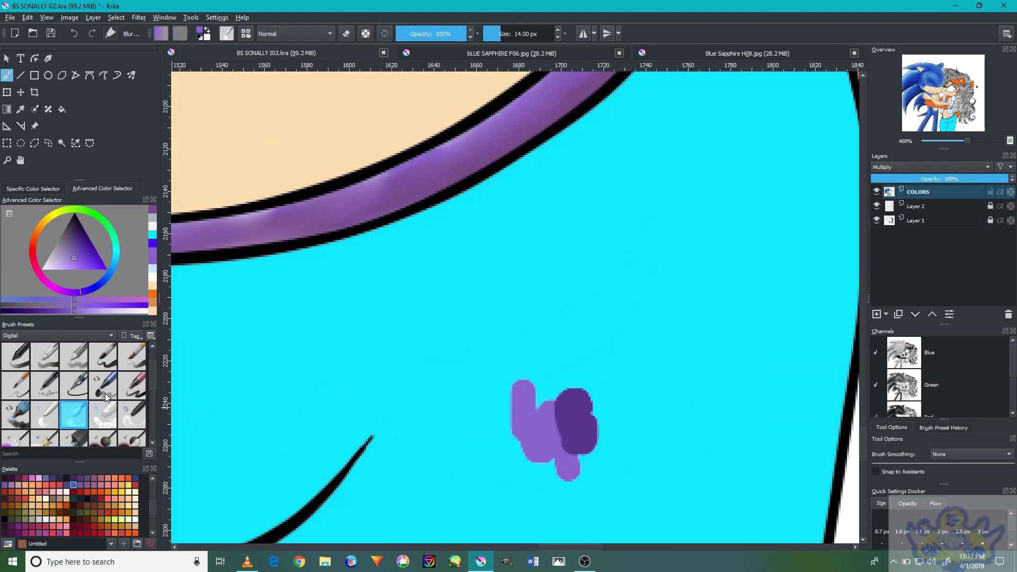
pyautogui.scroll(1, 105, 393)
pyautogui.click(101, 358)
pyautogui.scroll(-5, 562, 424)
pyautogui.scroll(2, 563, 424)
pyautogui.press('[')
pyautogui.press('[')
pyautogui.press('[')
pyautogui.press('[')
pyautogui.press('[')
pyautogui.press('[')
pyautogui.moveTo(587, 360); pyautogui.dragTo(579, 430)
pyautogui.moveTo(588, 338)
pyautogui.mouseDown()
pyautogui.moveTo(579, 454)
pyautogui.moveTo(590, 345)
pyautogui.mouseUp()
pyautogui.moveTo(599, 260)
pyautogui.mouseDown()
pyautogui.moveTo(589, 350)
pyautogui.moveTo(625, 466)
pyautogui.moveTo(638, 190)
pyautogui.moveTo(636, 260)
pyautogui.mouseUp()
# Airbrush purple shadows at 63 px along the pants' crotch crease, inner legs, opposite outer side and under the waistband
pyautogui.press('[')
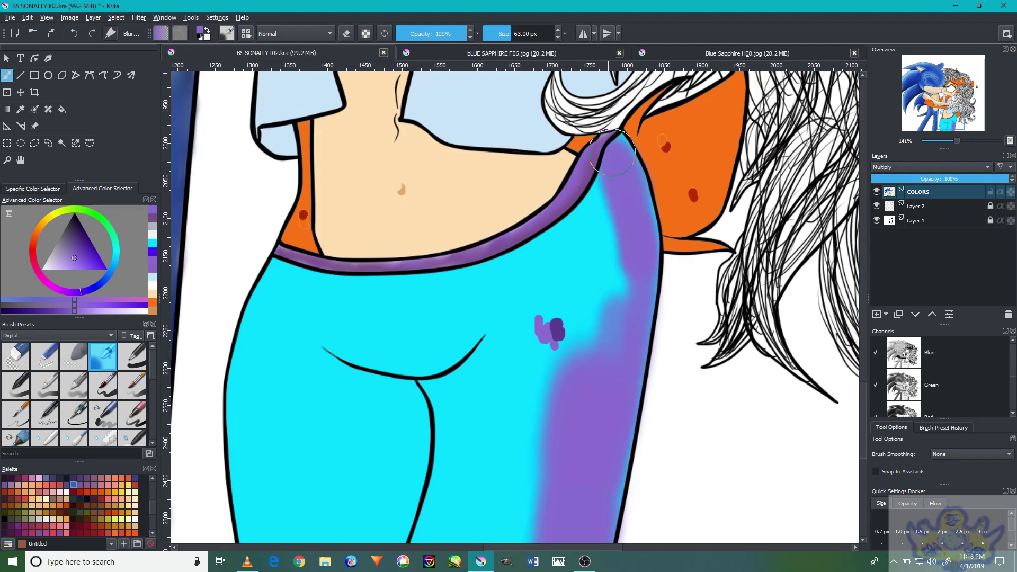
pyautogui.moveTo(573, 343); pyautogui.dragTo(643, 224)
pyautogui.moveTo(488, 454)
pyautogui.mouseDown()
pyautogui.moveTo(528, 267)
pyautogui.moveTo(516, 413)
pyautogui.moveTo(470, 295)
pyautogui.moveTo(445, 289)
pyautogui.moveTo(397, 403)
pyautogui.moveTo(482, 416)
pyautogui.mouseUp()
pyautogui.moveTo(423, 427)
pyautogui.mouseDown()
pyautogui.moveTo(408, 339)
pyautogui.moveTo(432, 189)
pyautogui.moveTo(413, 297)
pyautogui.mouseUp()
pyautogui.moveTo(484, 206); pyautogui.dragTo(484, 291)
pyautogui.moveTo(456, 249)
pyautogui.mouseDown()
pyautogui.moveTo(692, 217)
pyautogui.moveTo(657, 220)
pyautogui.mouseUp()
# Retouch the waistband with the lighter purple using the airbrush at 13 px
pyautogui.scroll(-4, 657, 220)
pyautogui.scroll(7, 657, 201)
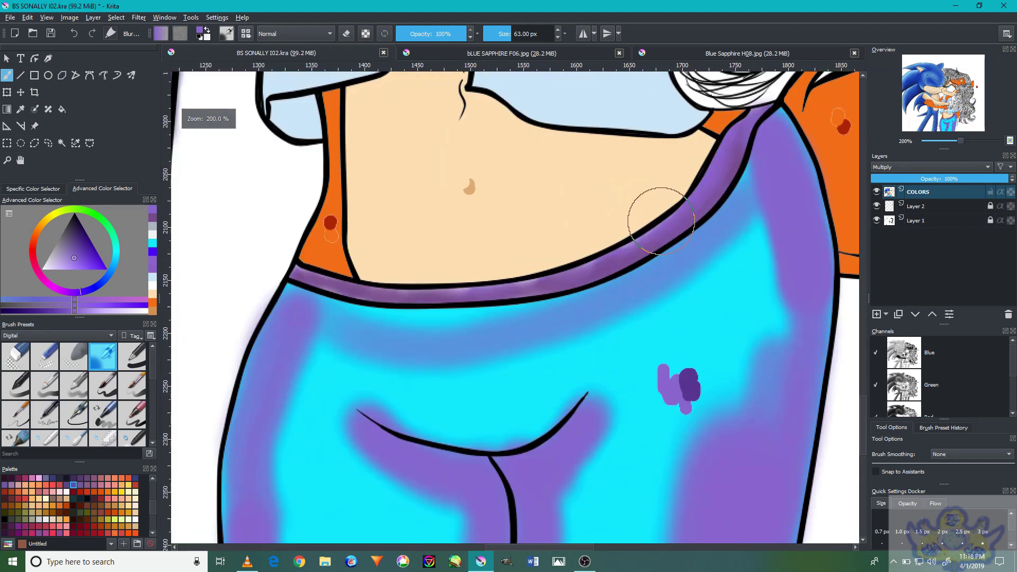
pyautogui.press('[')
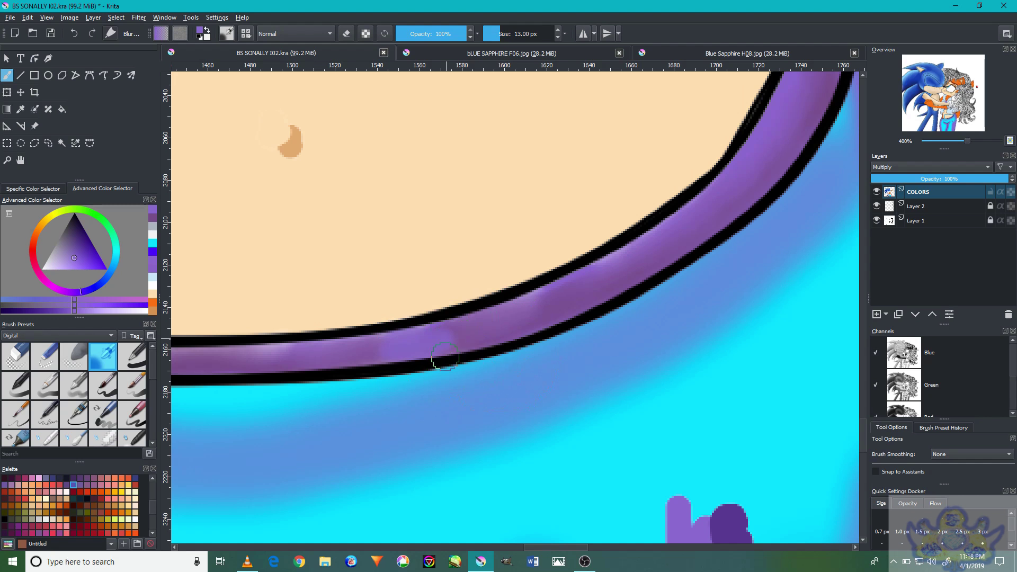
pyautogui.scroll(3, 695, 246)
pyautogui.hscroll(-3, 726, 311)
pyautogui.scroll(-2, 477, 392)
pyautogui.hscroll(-2, 400, 369)
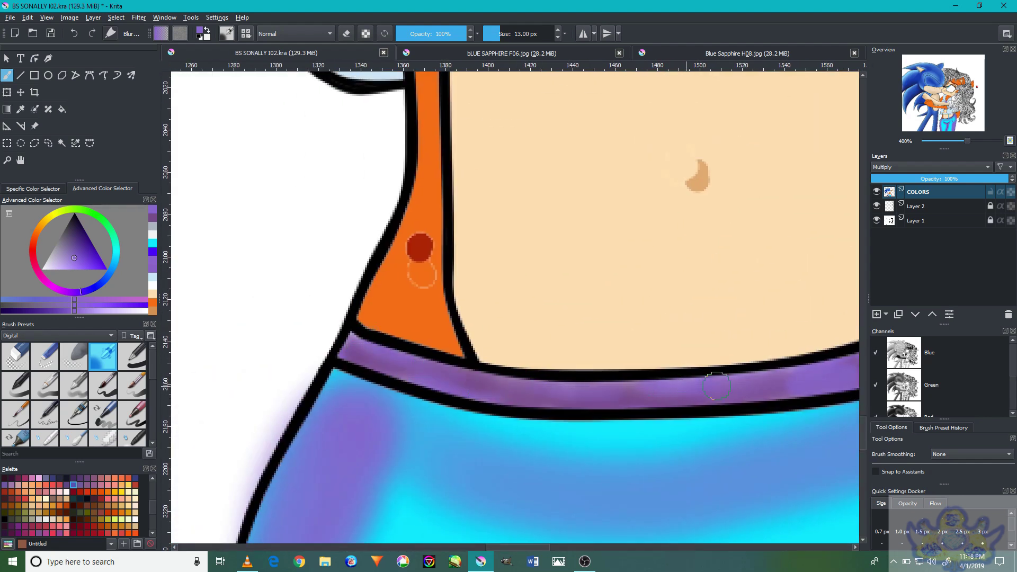
# Blend the purple shadows into the cyan across the hips and both legs of the pants with the 60 px blending brush
pyautogui.click(71, 440)
pyautogui.scroll(-6, 436, 419)
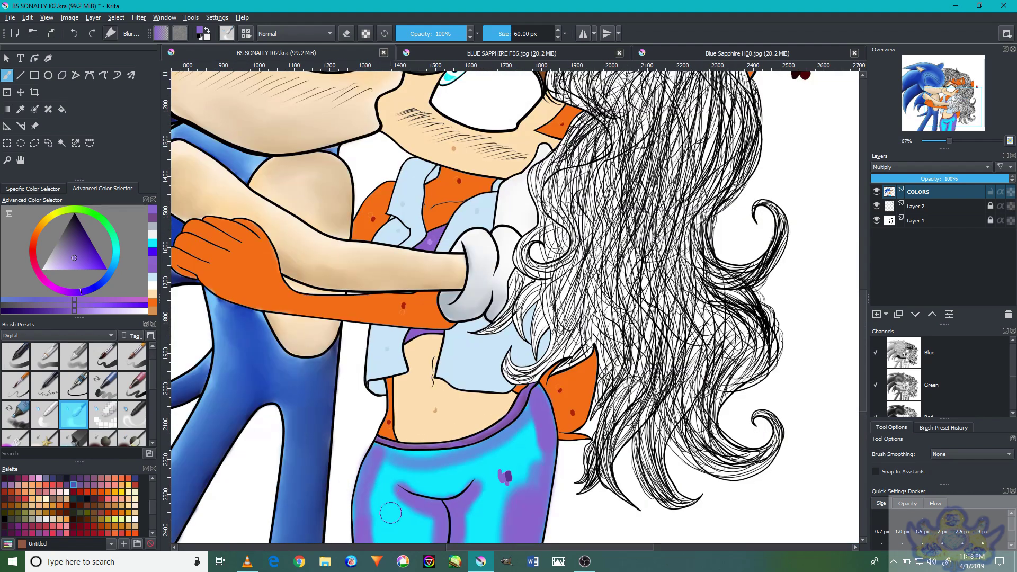
pyautogui.scroll(3, 437, 420)
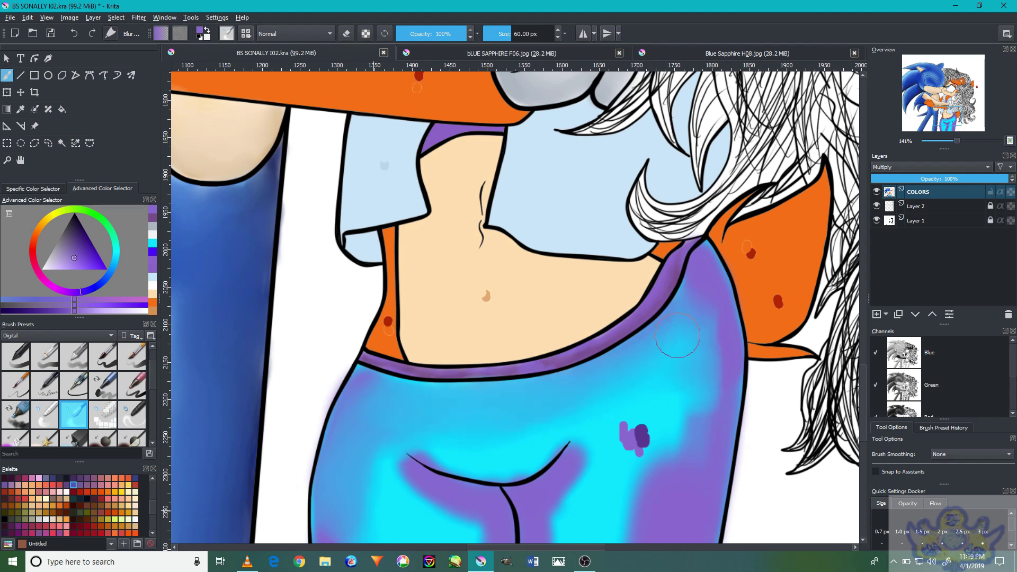
pyautogui.moveTo(678, 403)
pyautogui.mouseDown()
pyautogui.moveTo(647, 427)
pyautogui.moveTo(656, 443)
pyautogui.moveTo(708, 364)
pyautogui.mouseUp()
pyautogui.moveTo(675, 413); pyautogui.dragTo(649, 345)
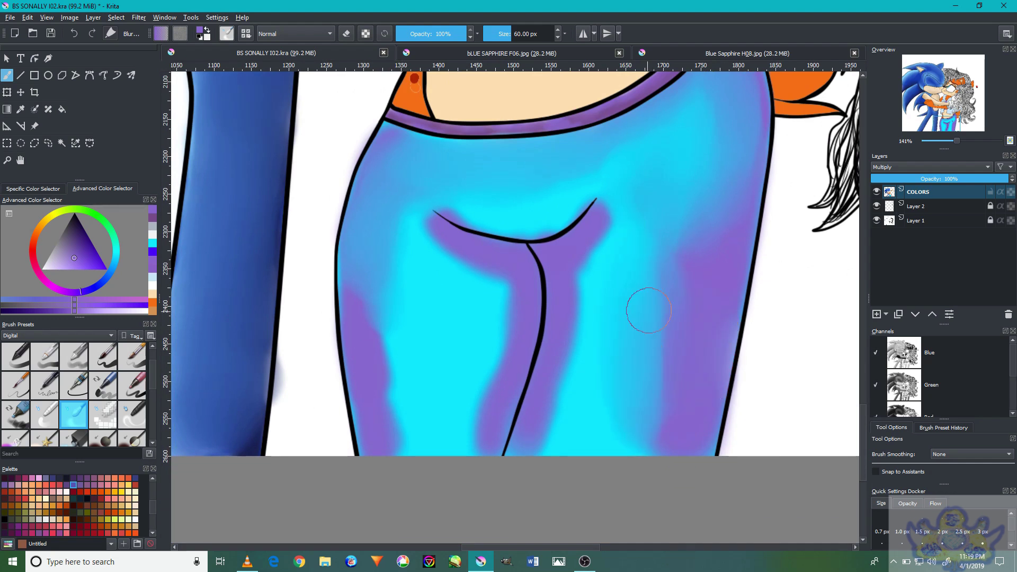
pyautogui.moveTo(613, 236); pyautogui.dragTo(561, 440)
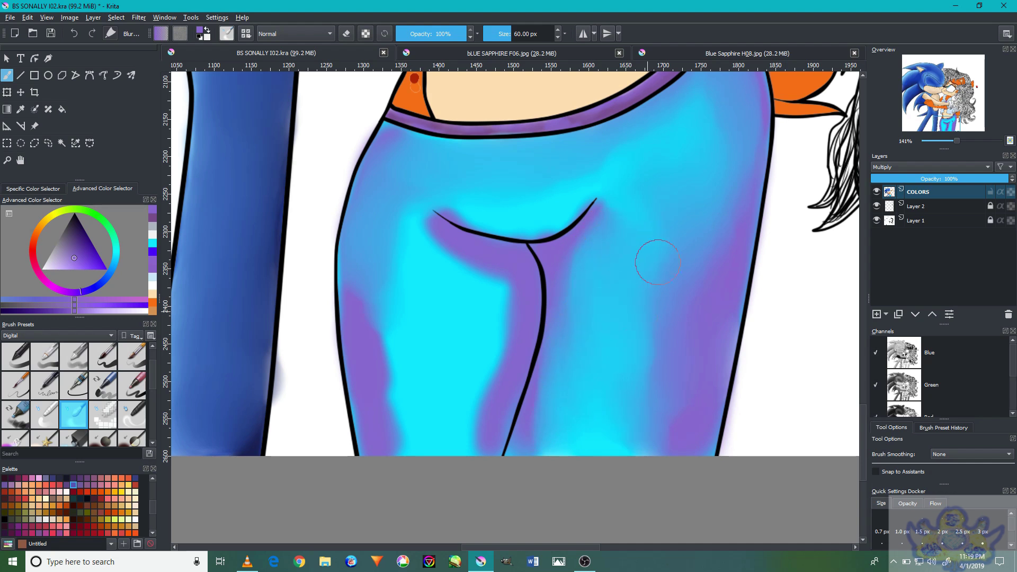
pyautogui.moveTo(631, 290); pyautogui.dragTo(681, 413)
pyautogui.moveTo(480, 323)
pyautogui.mouseDown()
pyautogui.moveTo(481, 374)
pyautogui.moveTo(437, 406)
pyautogui.mouseUp()
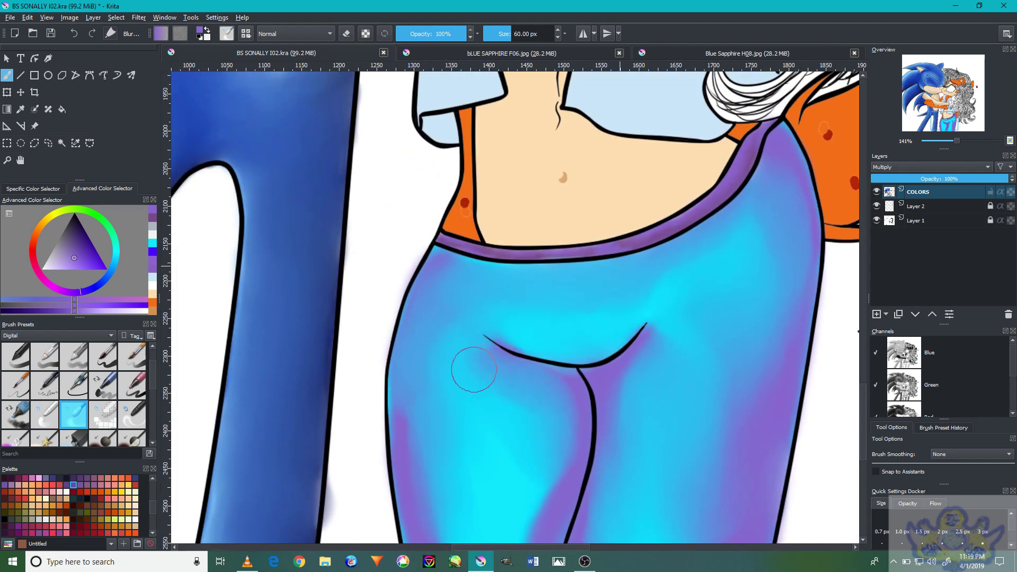
pyautogui.scroll(-3, 538, 418)
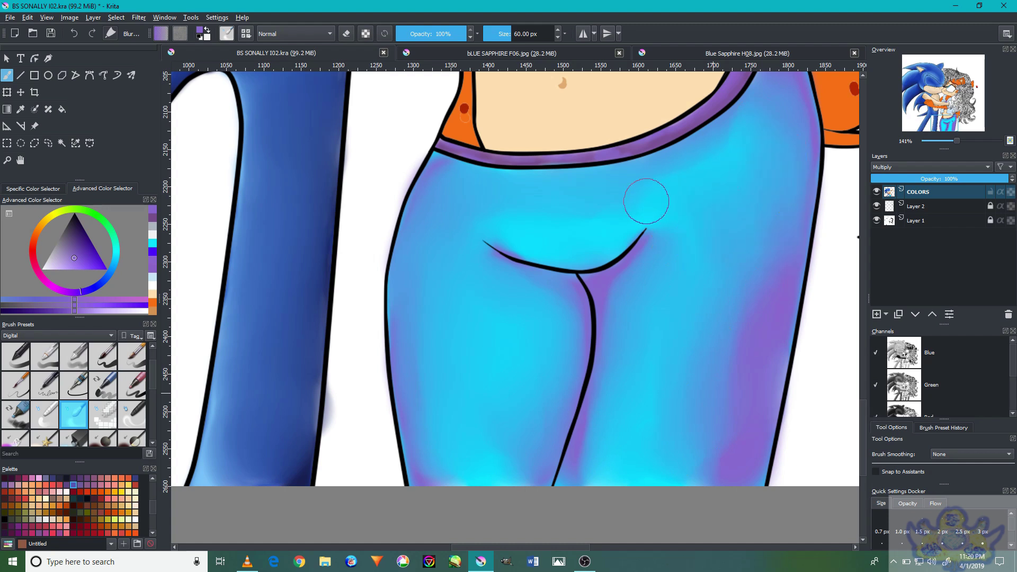
# Smooth the retouched purple along the waistband with the blending brush at 41 px and 22 px
pyautogui.scroll(6, 654, 399)
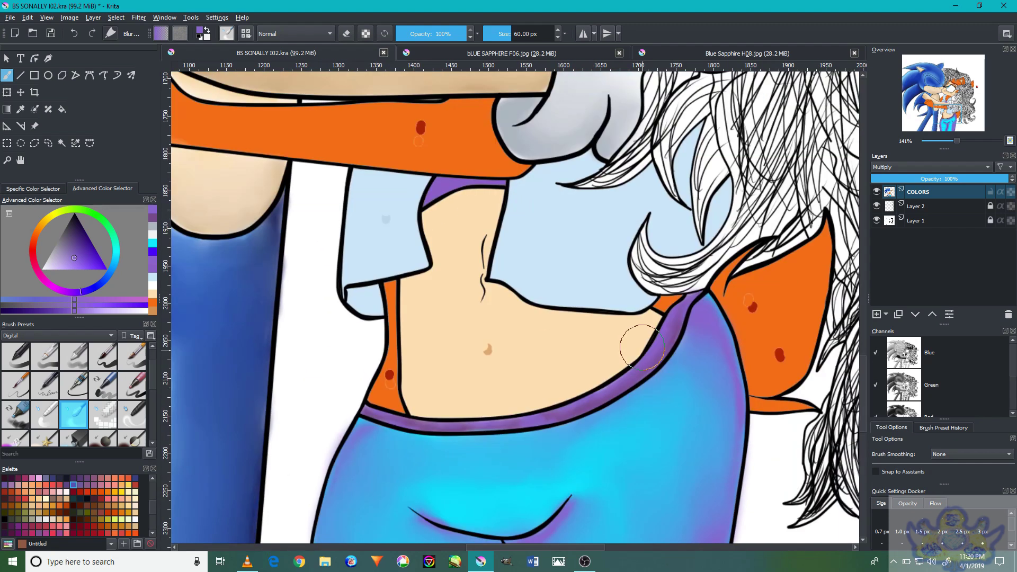
pyautogui.scroll(-3, 663, 360)
pyautogui.scroll(5, 669, 313)
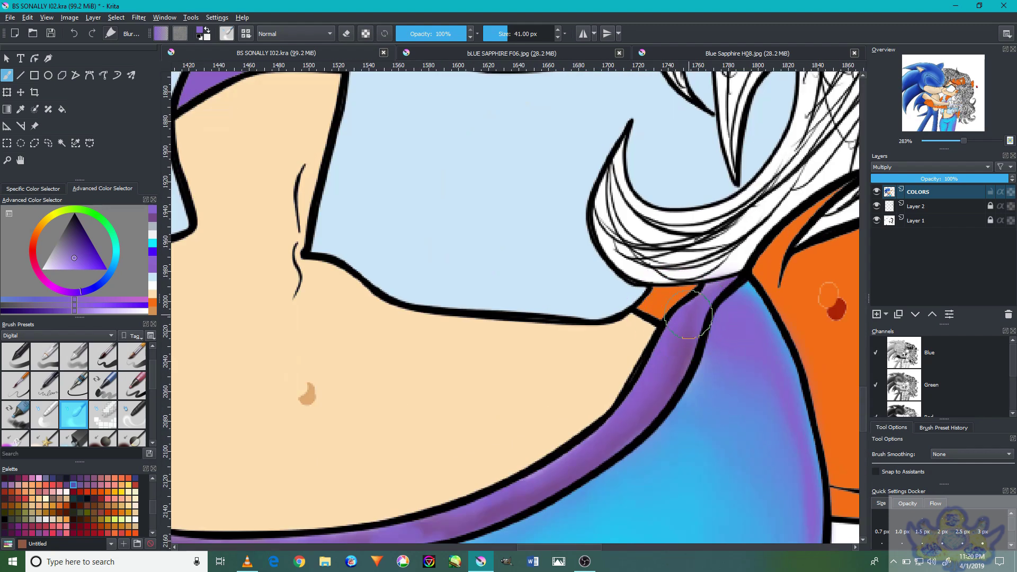
pyautogui.hscroll(-5, 555, 475)
pyautogui.scroll(-2, 555, 474)
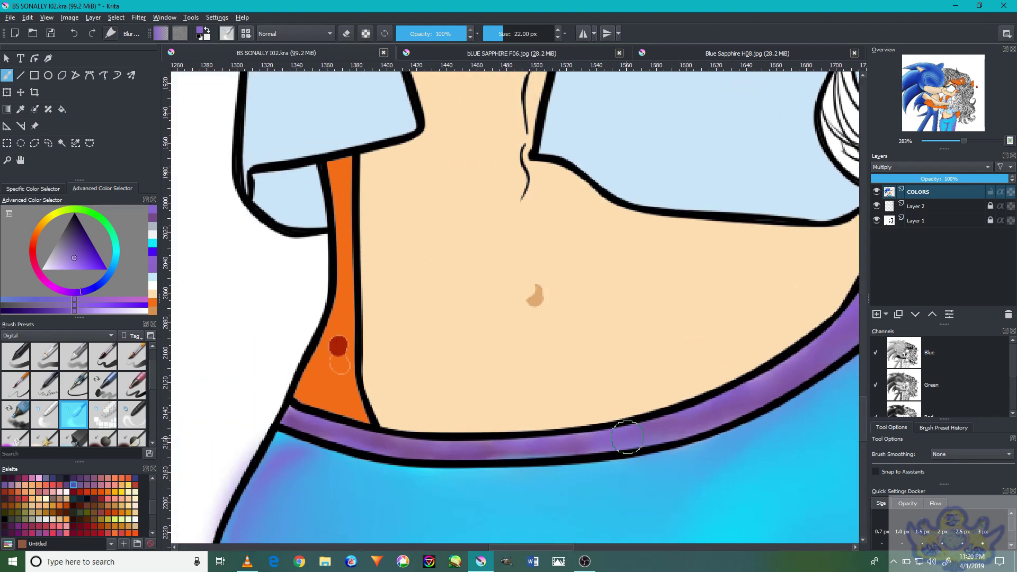
# Sample the light purple swatch on the female's top and airbrush it over the section between the jacket's edges at 32 px
pyautogui.scroll(-3, 570, 347)
pyautogui.scroll(5, 557, 368)
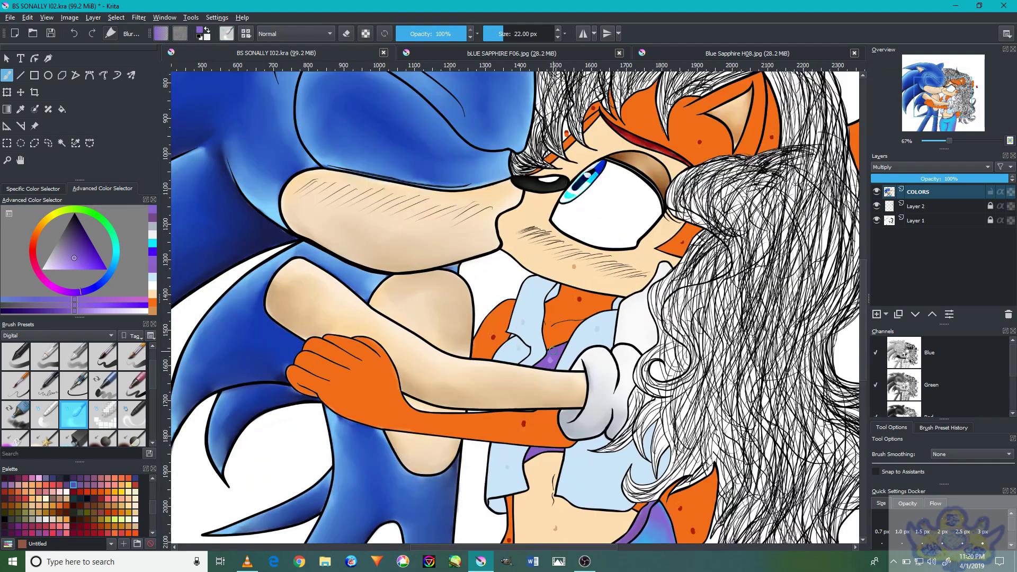
pyautogui.scroll(2, 582, 368)
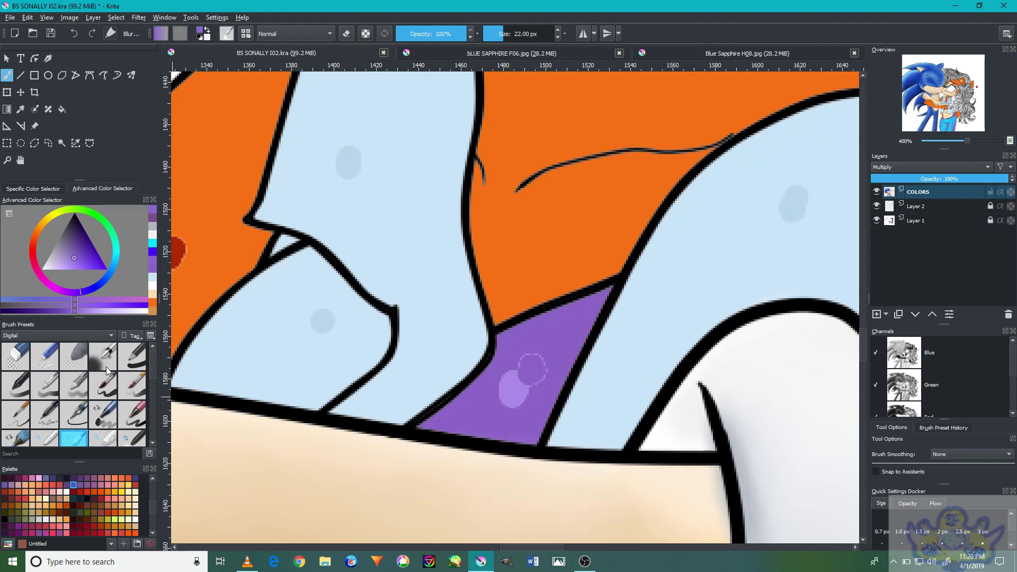
pyautogui.press('[')
pyautogui.press('[')
pyautogui.press('[')
pyautogui.press('[')
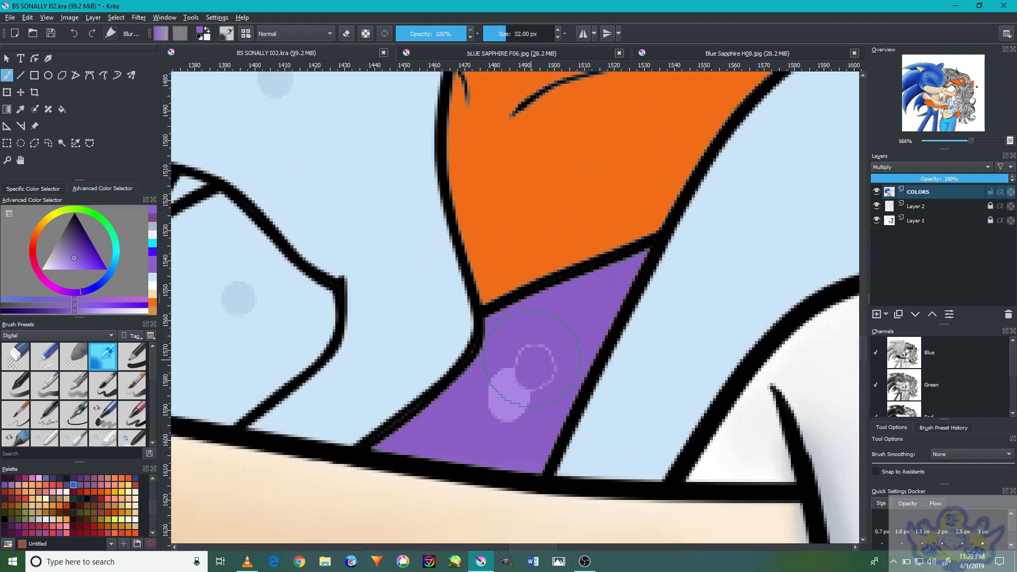
pyautogui.moveTo(508, 387)
pyautogui.mouseDown()
pyautogui.moveTo(636, 265)
pyautogui.moveTo(382, 443)
pyautogui.moveTo(585, 355)
pyautogui.mouseUp()
# Airbrush light purple along the edges of the top's lower section beneath the orange arm at 12 px
pyautogui.scroll(-15, 631, 284)
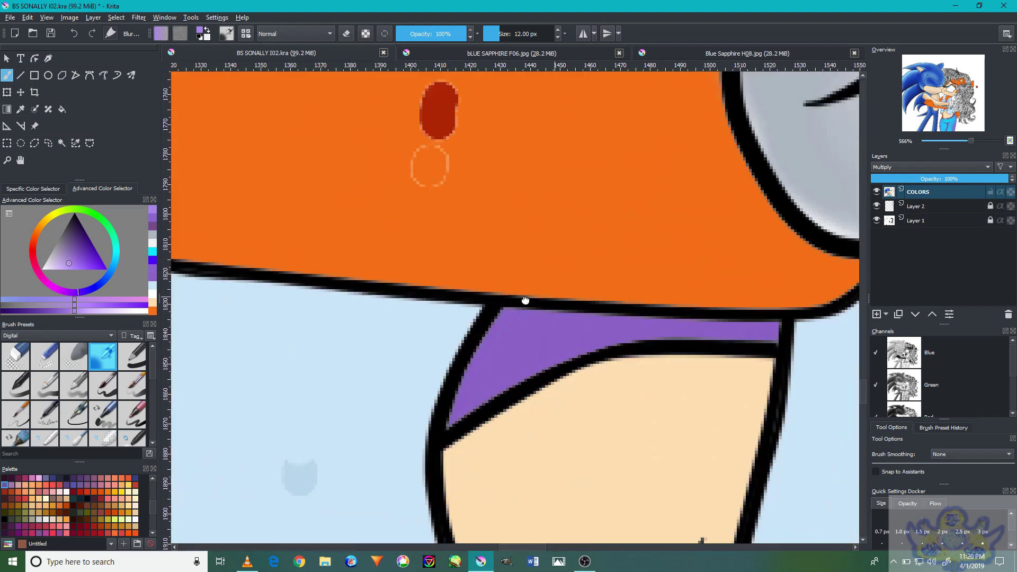
pyautogui.moveTo(525, 301); pyautogui.dragTo(510, 306)
pyautogui.moveTo(775, 326)
pyautogui.mouseDown()
pyautogui.moveTo(443, 411)
pyautogui.moveTo(464, 351)
pyautogui.mouseUp()
pyautogui.click(585, 561)
pyautogui.click(585, 561)
# Blend the light purple shading on the top's upper section with the blending brush at 28 px
pyautogui.scroll(-1, 91, 444)
pyautogui.scroll(-8, 568, 290)
pyautogui.scroll(8, 567, 291)
pyautogui.scroll(2, 567, 290)
pyautogui.press('[')
pyautogui.press('[')
pyautogui.press('[')
pyautogui.moveTo(580, 295)
pyautogui.mouseDown()
pyautogui.moveTo(538, 359)
pyautogui.moveTo(666, 222)
pyautogui.moveTo(518, 374)
pyautogui.moveTo(482, 383)
pyautogui.mouseUp()
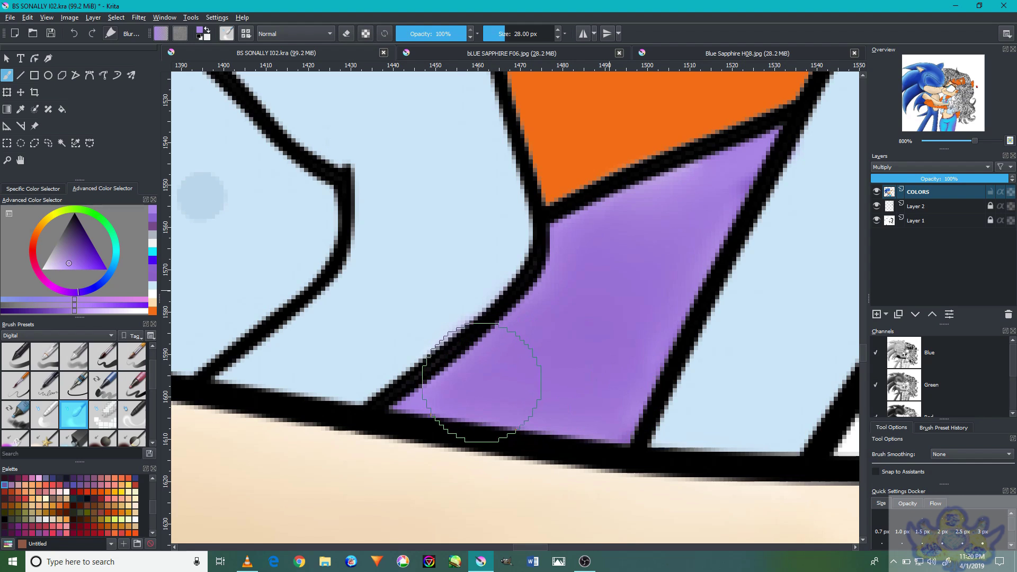
# Blend the light and dark purple on the top's lower section beneath the arm at 11 px
pyautogui.scroll(-10, 589, 347)
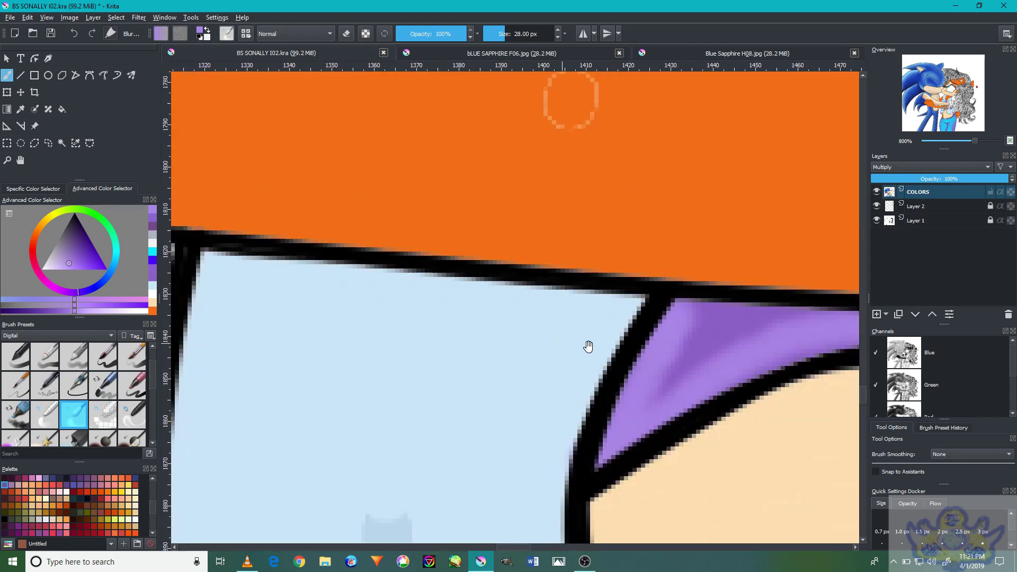
pyautogui.press('[')
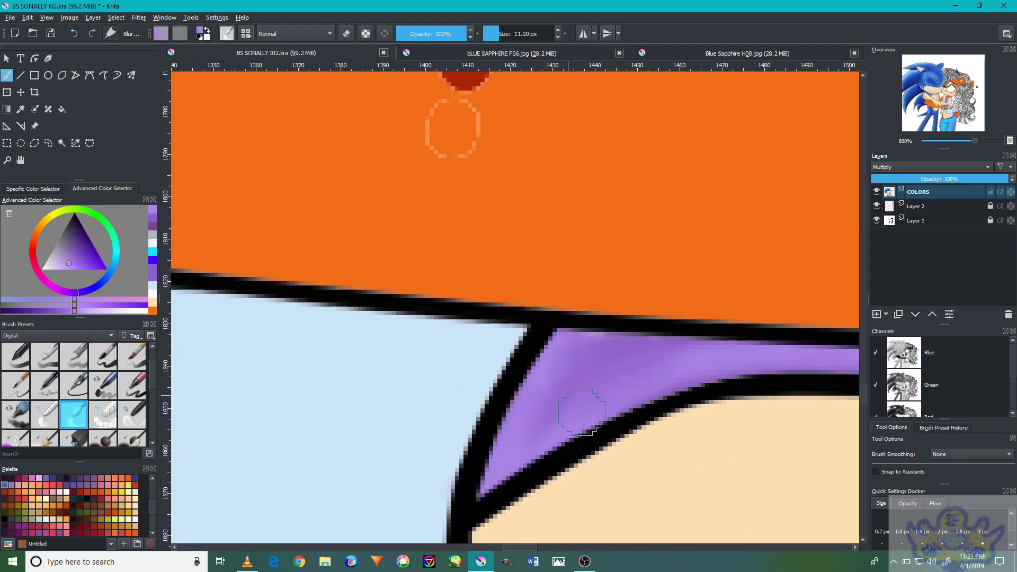
pyautogui.press('2')
pyautogui.scroll(5, 689, 265)
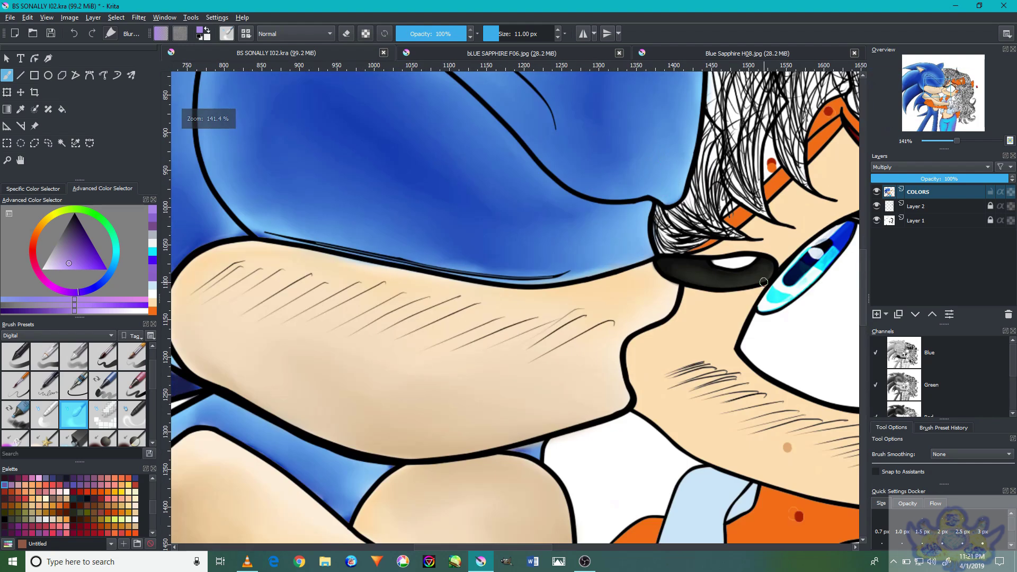
# Sample the cyan of the female's eye and airbrush it along the edges of the lower jacket panel beside her hair
pyautogui.keyDown('ctrl'); pyautogui.click(808, 280); pyautogui.keyUp('ctrl')
pyautogui.moveTo(726, 323); pyautogui.dragTo(396, 363)
pyautogui.scroll(1, 110, 407)
pyautogui.click(102, 353)
pyautogui.press('2')
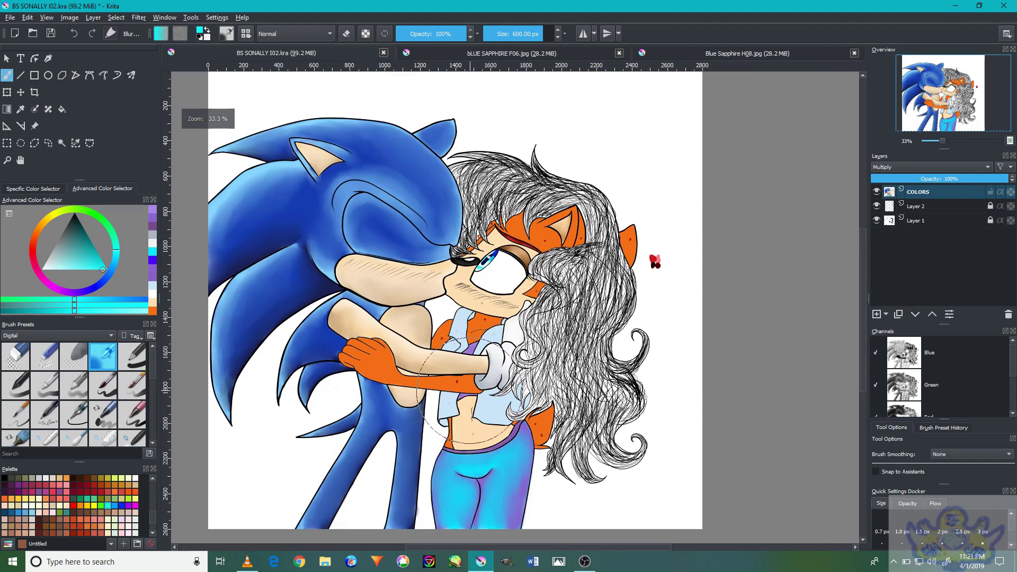
pyautogui.scroll(5, 461, 394)
pyautogui.press('[')
pyautogui.press('[')
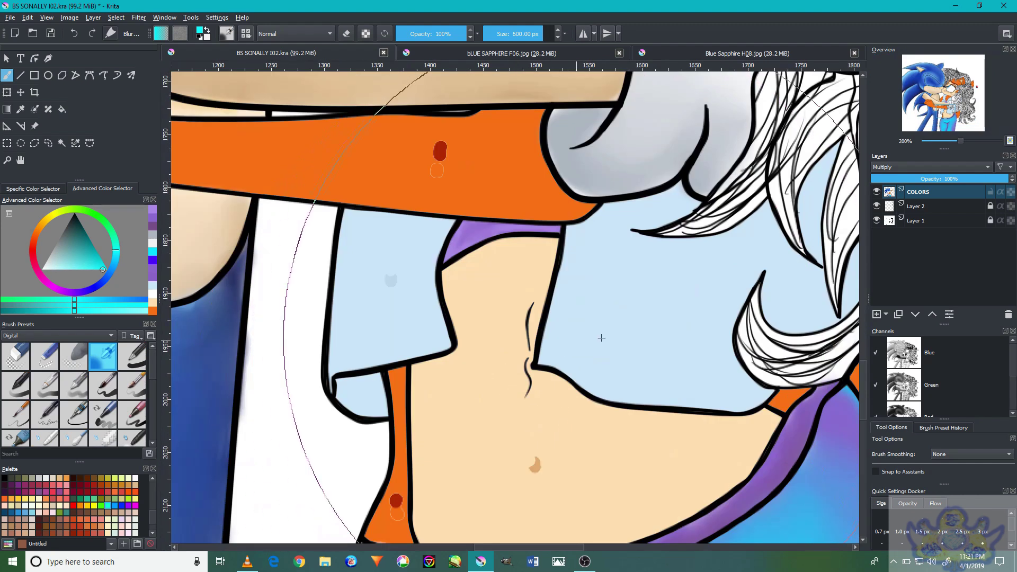
pyautogui.press('[')
pyautogui.press('[')
pyautogui.press('[')
pyautogui.press('[')
pyautogui.press('[')
pyautogui.press('[')
pyautogui.press('[')
pyautogui.press('[')
pyautogui.press('[')
pyautogui.press('[')
pyautogui.moveTo(577, 318)
pyautogui.mouseDown()
pyautogui.moveTo(580, 238)
pyautogui.moveTo(657, 205)
pyautogui.mouseUp()
pyautogui.moveTo(554, 347)
pyautogui.mouseDown()
pyautogui.moveTo(712, 392)
pyautogui.moveTo(736, 277)
pyautogui.moveTo(799, 302)
pyautogui.moveTo(731, 379)
pyautogui.moveTo(626, 337)
pyautogui.moveTo(557, 335)
pyautogui.mouseUp()
# Blend the cyan shading on the lower jacket panel beside the hair with the blending brush at 60 px
pyautogui.click(75, 444)
pyautogui.scroll(1, 540, 392)
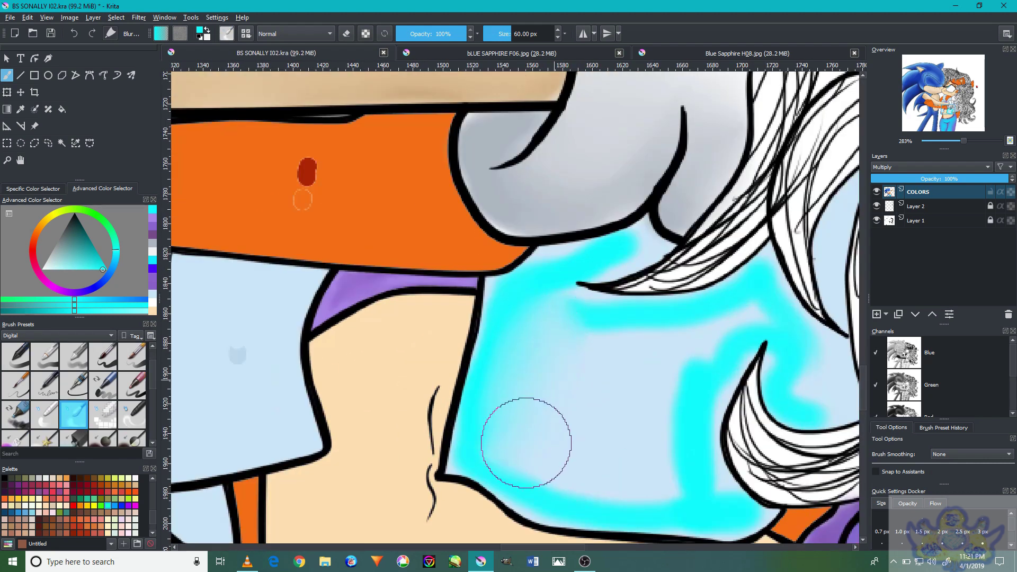
pyautogui.moveTo(668, 475)
pyautogui.mouseDown()
pyautogui.moveTo(604, 336)
pyautogui.moveTo(583, 356)
pyautogui.moveTo(822, 375)
pyautogui.moveTo(686, 463)
pyautogui.mouseUp()
pyautogui.scroll(-4, 348, 375)
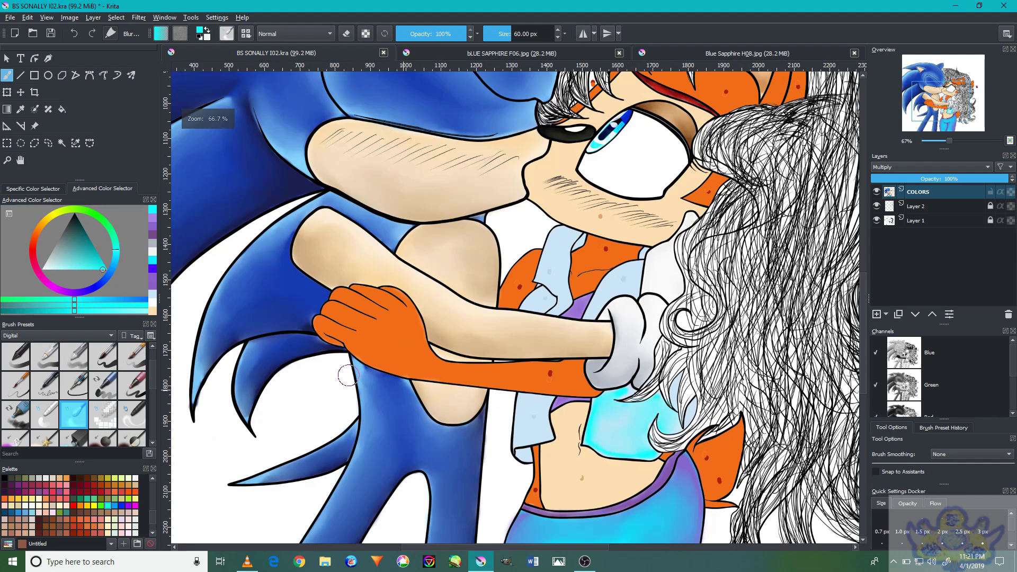
# Airbrush cyan around the edges of the lower jacket panel nearest the male at 24 px
pyautogui.scroll(1, 110, 362)
pyautogui.click(103, 356)
pyautogui.scroll(3, 498, 405)
pyautogui.moveTo(498, 405)
pyautogui.mouseDown()
pyautogui.moveTo(477, 404)
pyautogui.moveTo(497, 401)
pyautogui.mouseUp()
pyautogui.scroll(3, 519, 385)
pyautogui.moveTo(549, 339)
pyautogui.mouseDown()
pyautogui.moveTo(289, 345)
pyautogui.moveTo(270, 419)
pyautogui.mouseUp()
pyautogui.moveTo(484, 306)
pyautogui.mouseDown()
pyautogui.moveTo(478, 277)
pyautogui.moveTo(512, 89)
pyautogui.mouseUp()
pyautogui.moveTo(533, 209)
pyautogui.mouseDown()
pyautogui.moveTo(564, 468)
pyautogui.moveTo(295, 479)
pyautogui.moveTo(276, 410)
pyautogui.mouseUp()
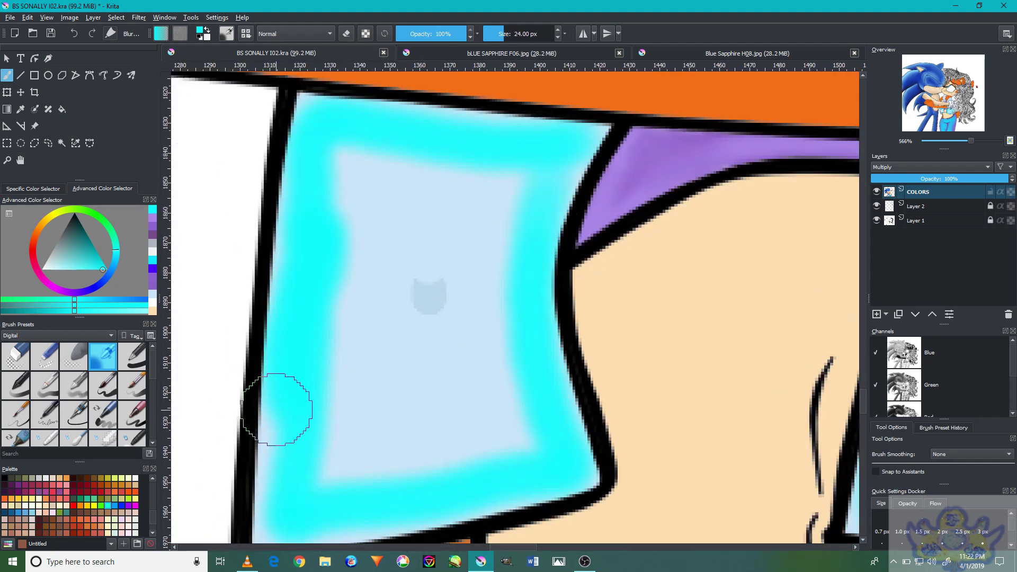
# Blend the cyan edges of the lower panel nearest the male with the blending brush at 60 px
pyautogui.click(75, 441)
pyautogui.moveTo(368, 415)
pyautogui.mouseDown()
pyautogui.moveTo(438, 408)
pyautogui.moveTo(418, 325)
pyautogui.mouseUp()
pyautogui.scroll(-2, 405, 407)
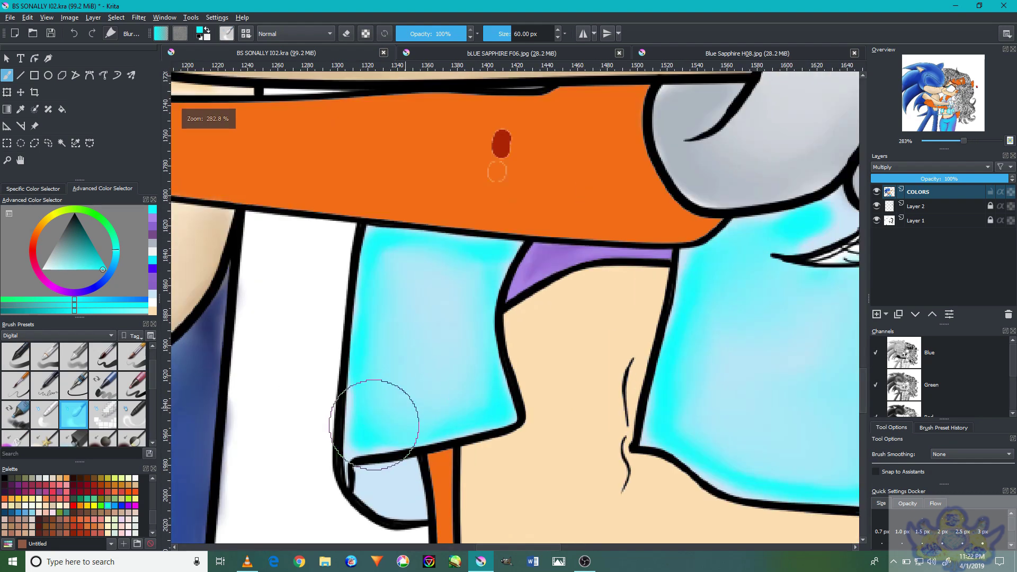
# Airbrush cyan onto the small folded piece beneath the lower jacket panel and blend it
pyautogui.scroll(1, 80, 395)
pyautogui.click(103, 355)
pyautogui.scroll(2, 357, 476)
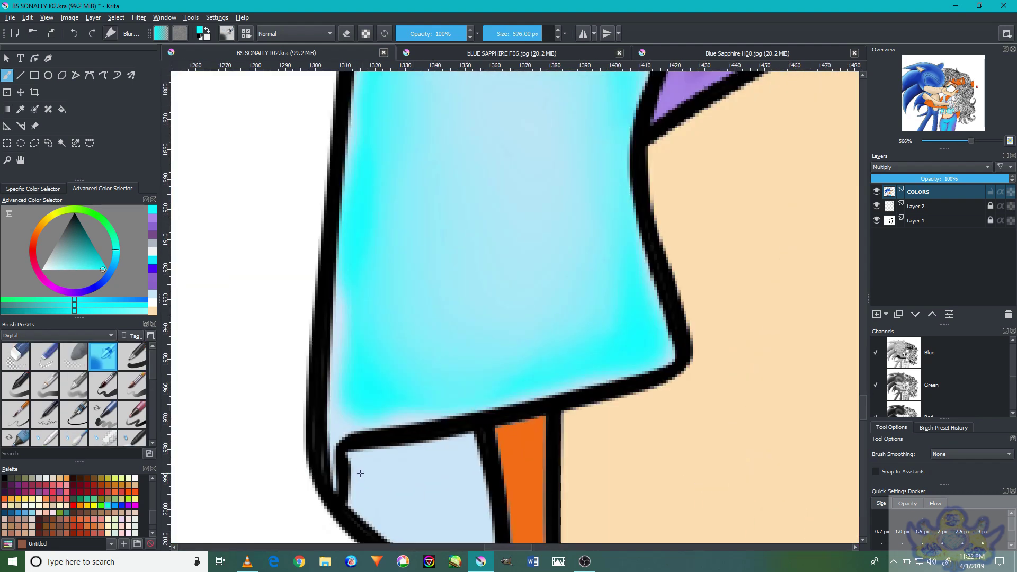
pyautogui.moveTo(360, 472); pyautogui.dragTo(388, 440)
pyautogui.click(85, 440)
# Airbrush cyan over the two upper jacket lapels above the tan arm at 51 px
pyautogui.scroll(-4, 578, 324)
pyautogui.moveTo(674, 219); pyautogui.dragTo(604, 344)
pyautogui.click(99, 413)
pyautogui.scroll(1, 490, 339)
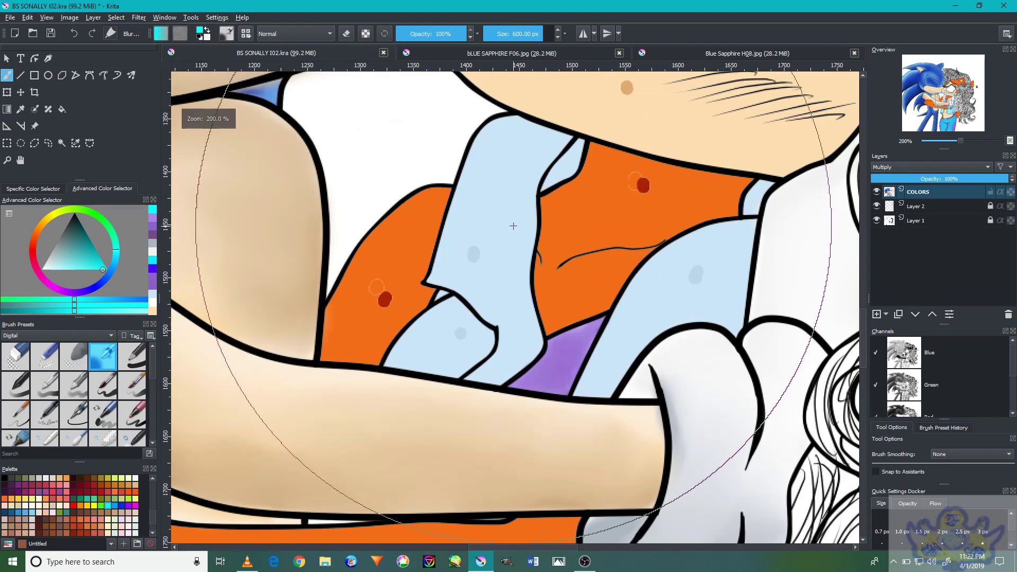
pyautogui.moveTo(500, 187); pyautogui.dragTo(496, 165)
pyautogui.moveTo(556, 146)
pyautogui.mouseDown()
pyautogui.moveTo(477, 209)
pyautogui.moveTo(431, 329)
pyautogui.moveTo(475, 279)
pyautogui.mouseUp()
pyautogui.moveTo(683, 267); pyautogui.dragTo(722, 297)
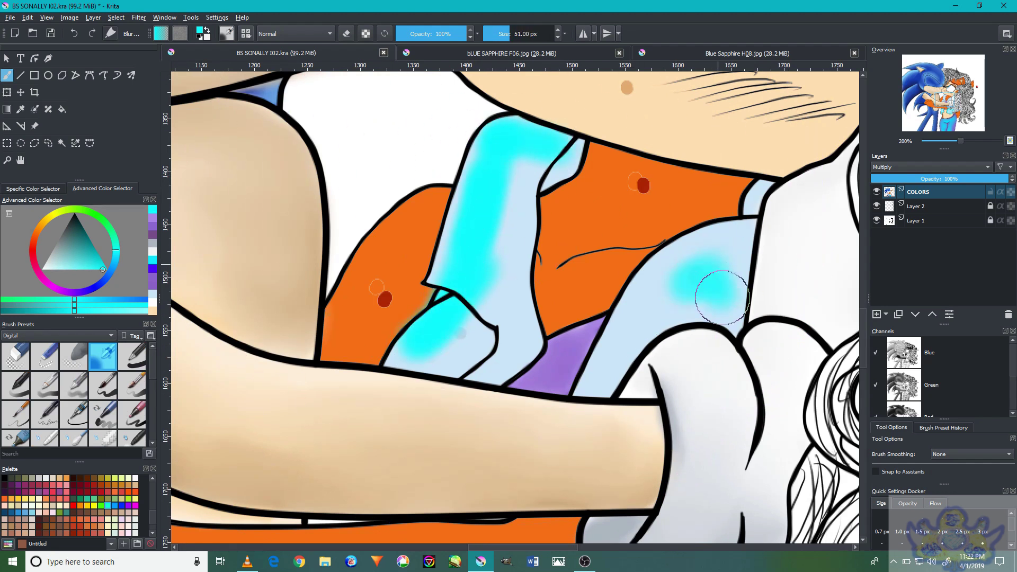
# Fill in more cyan on the upper lapels and airbrush the small collar folds beside the neck at 12 px
pyautogui.scroll(3, 643, 323)
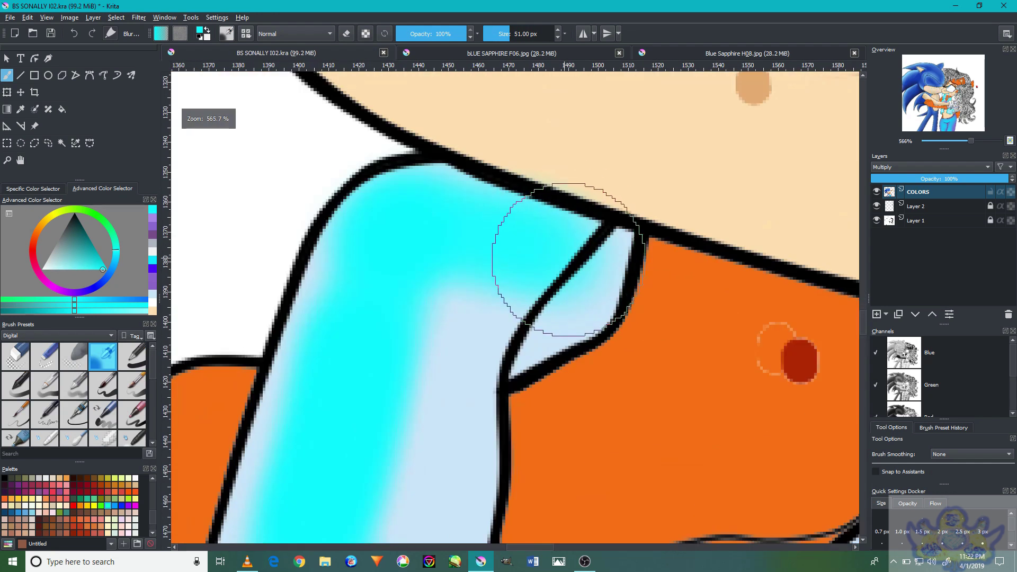
pyautogui.scroll(-8, 569, 259)
pyautogui.scroll(2, 658, 362)
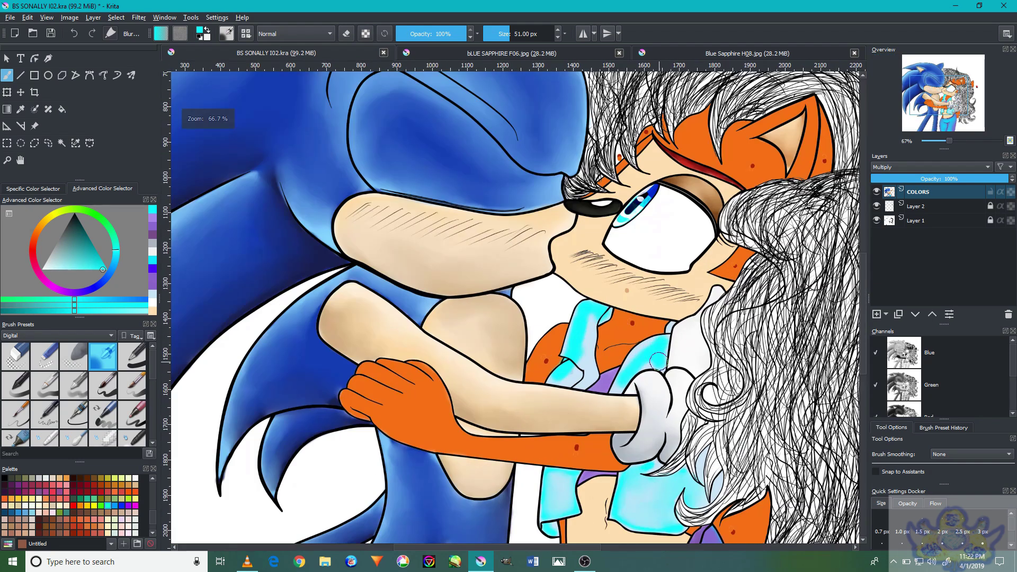
pyautogui.scroll(4, 659, 362)
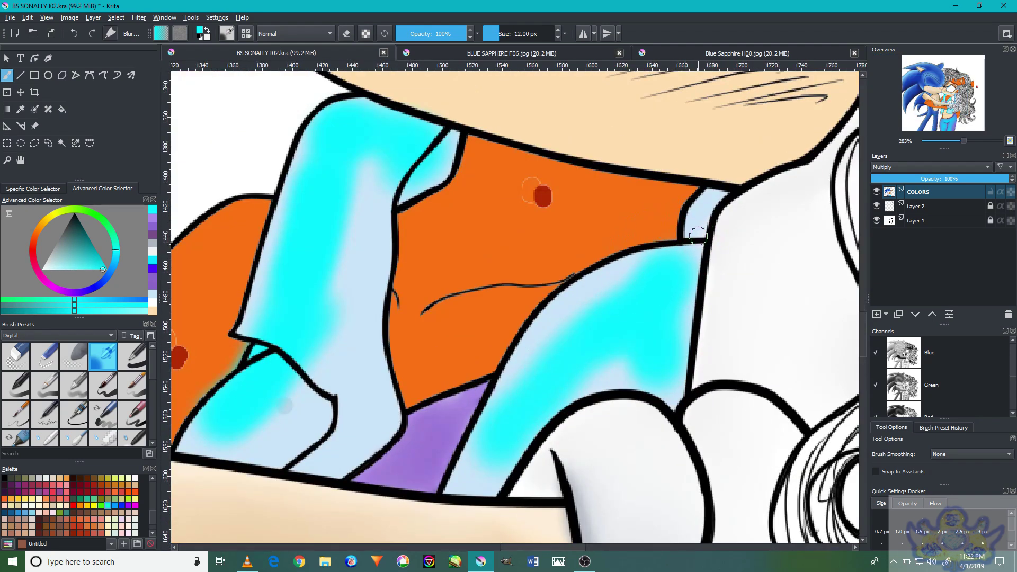
pyautogui.click(587, 566)
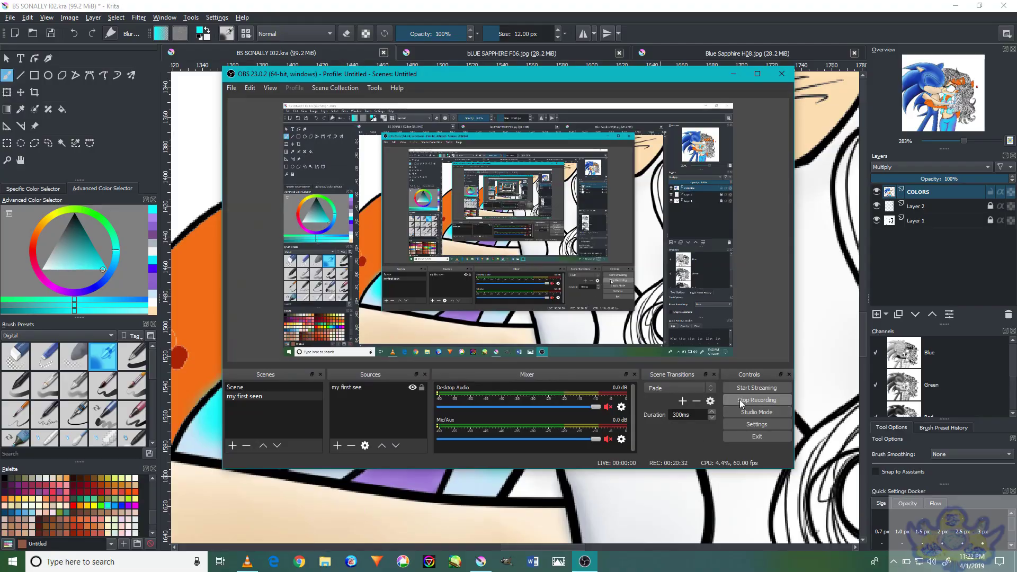
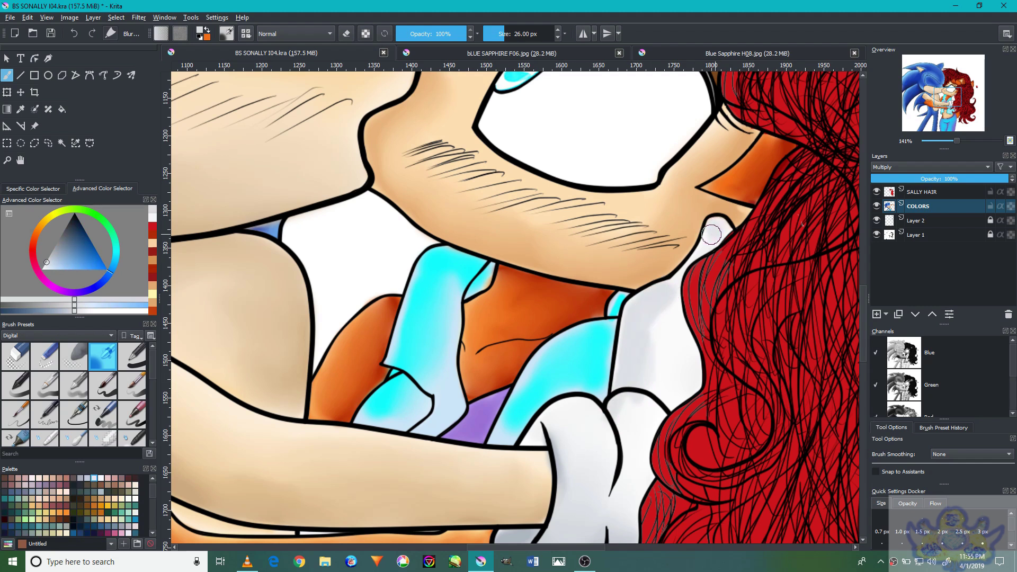
# Blend the light grey shading on the white glove beneath the female's cheek with the blending brush at 60 and 24 px
pyautogui.click(75, 437)
pyautogui.scroll(-3, 477, 307)
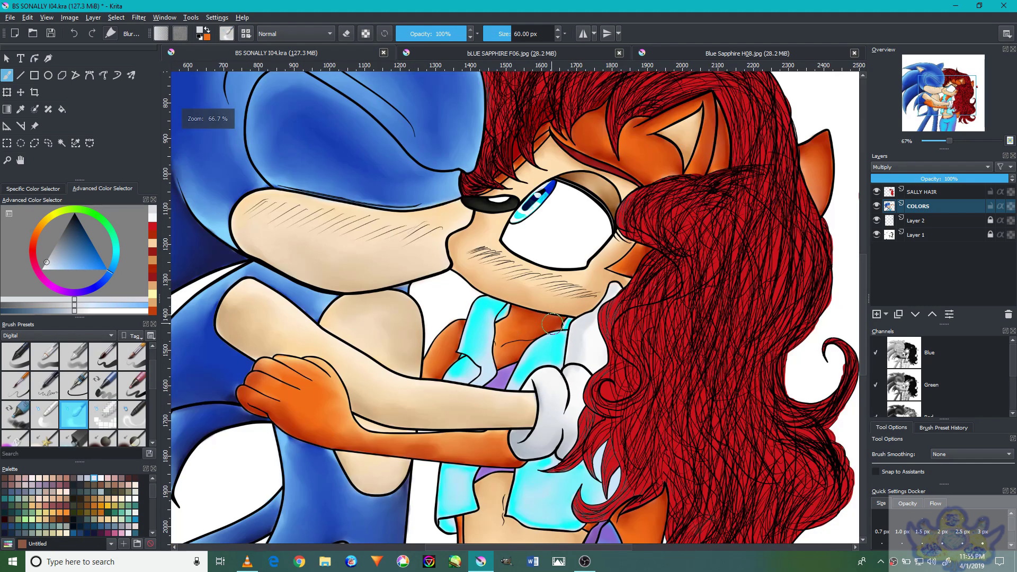
pyautogui.scroll(5, 586, 359)
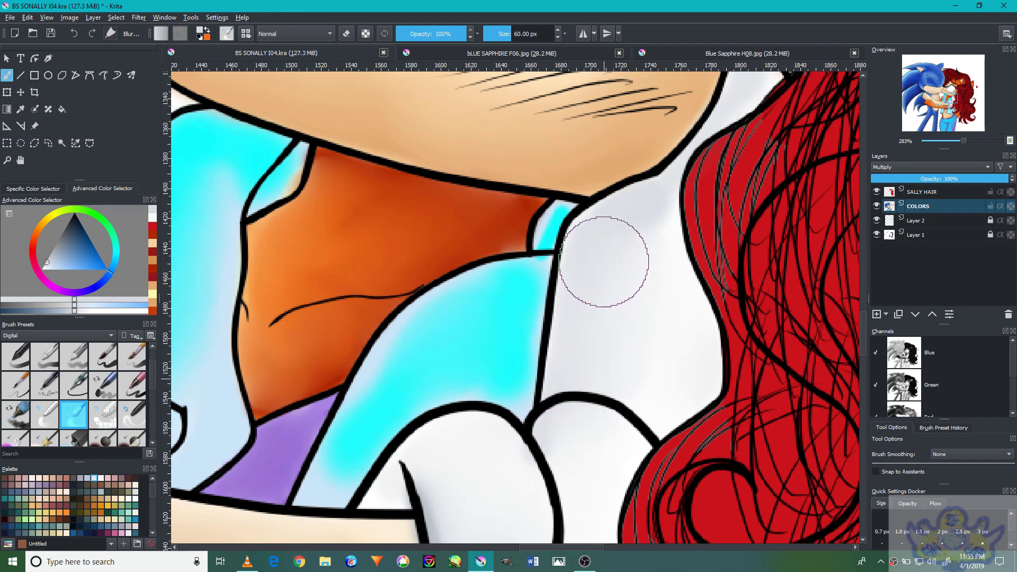
pyautogui.scroll(-6, 636, 316)
pyautogui.scroll(6, 636, 317)
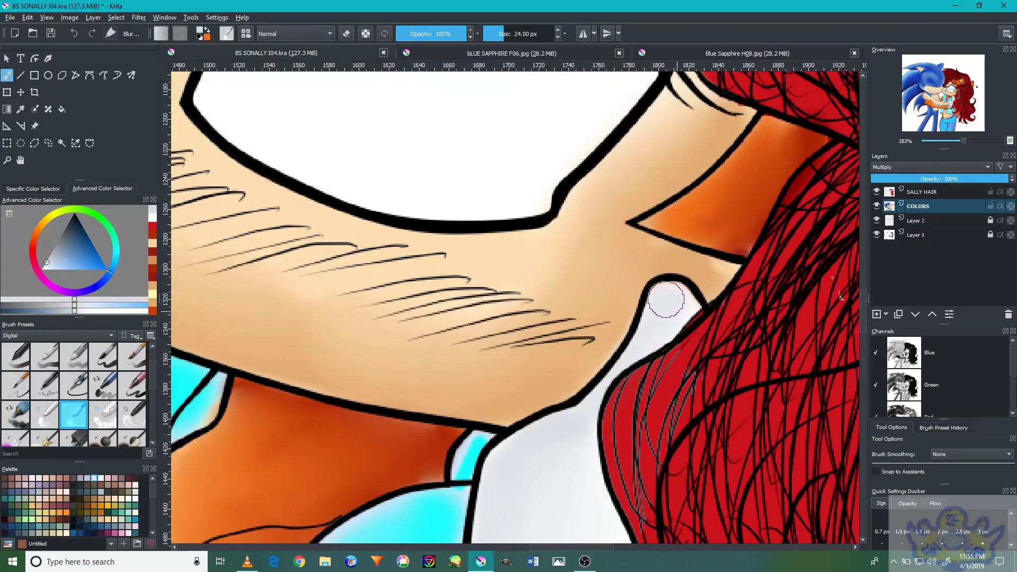
pyautogui.scroll(-6, 671, 313)
pyautogui.scroll(-3, 627, 321)
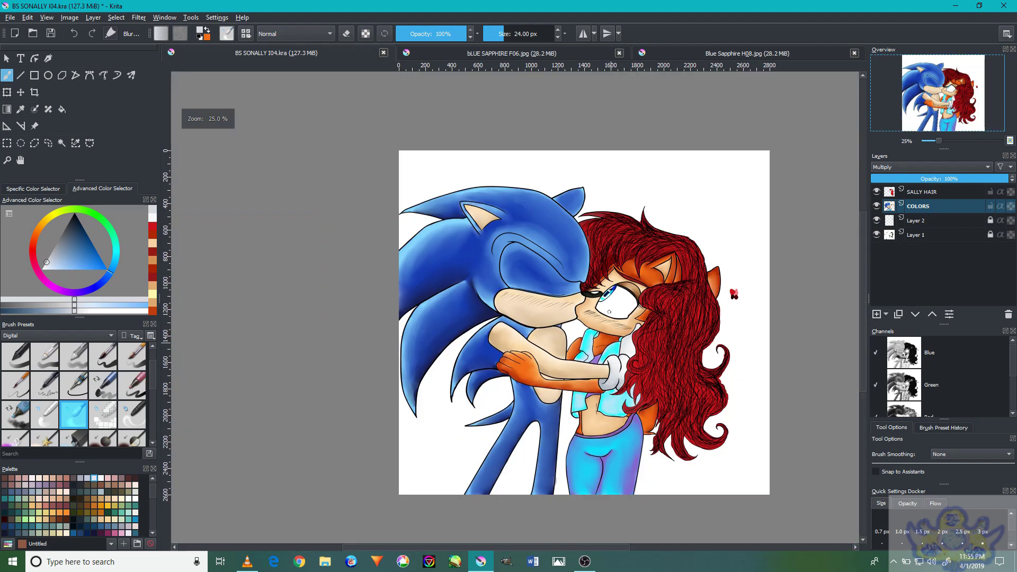
# Sample the jacket's cyan and airbrush it over the upper lapel nearest the male at 41 px
pyautogui.scroll(8, 627, 322)
pyautogui.keyDown('ctrl'); pyautogui.click(533, 384); pyautogui.keyUp('ctrl')
pyautogui.scroll(-8, 533, 384)
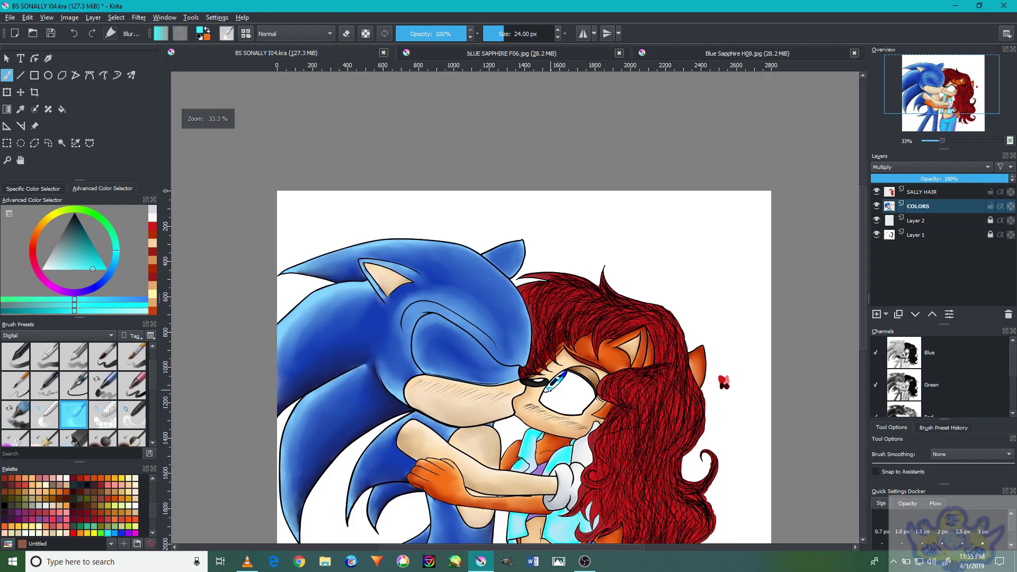
pyautogui.click(103, 355)
pyautogui.scroll(6, 604, 439)
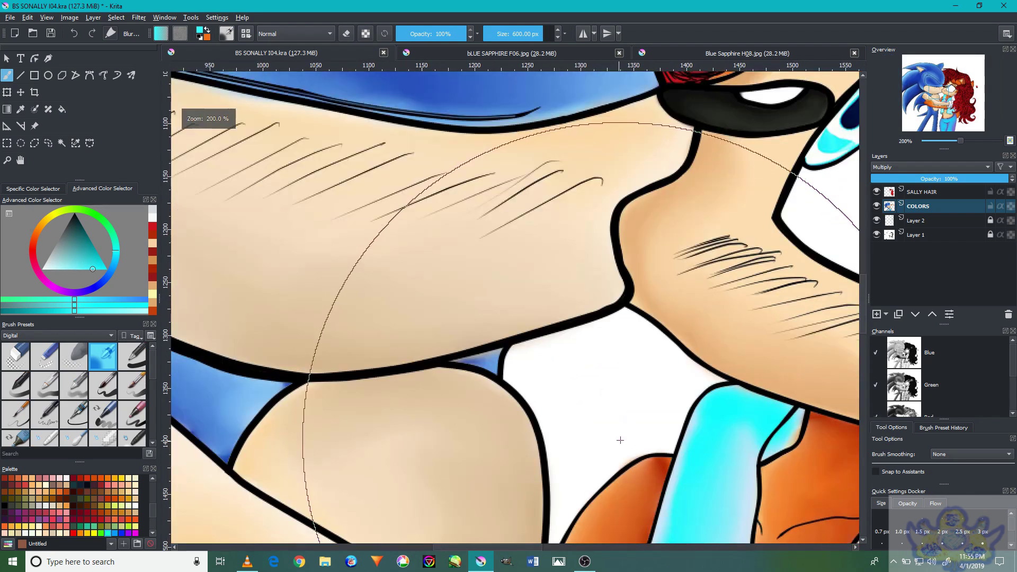
pyautogui.scroll(-4, 617, 422)
pyautogui.moveTo(634, 379); pyautogui.dragTo(467, 175)
pyautogui.scroll(5, 531, 292)
pyautogui.scroll(1, 531, 292)
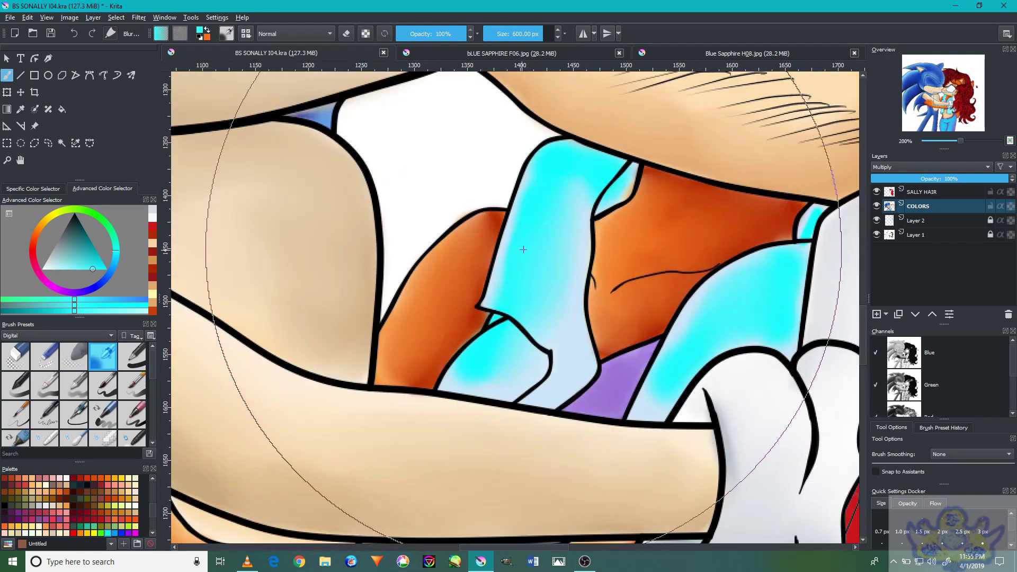
pyautogui.press('[')
pyautogui.press('[')
pyautogui.press('[')
pyautogui.press('[')
pyautogui.press('[')
pyautogui.press('[')
pyautogui.press('[')
pyautogui.press('[')
pyautogui.moveTo(544, 197); pyautogui.dragTo(542, 245)
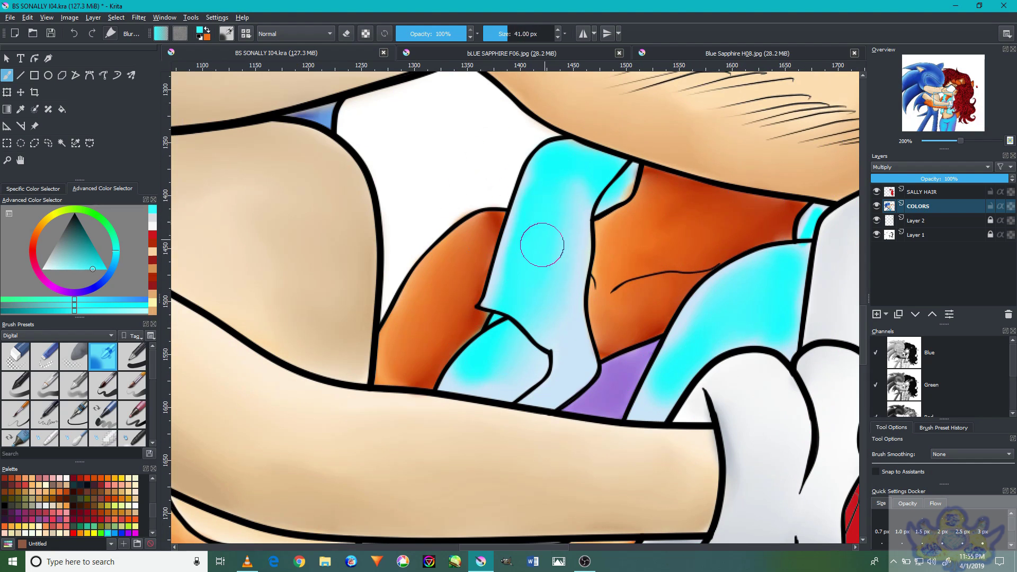
# Choose a darker teal and airbrush shadows over the upper lapel nearest the male and its folds at 41 px
pyautogui.click(95, 261)
pyautogui.click(86, 250)
pyautogui.moveTo(529, 253)
pyautogui.mouseDown()
pyautogui.moveTo(541, 186)
pyautogui.moveTo(557, 164)
pyautogui.moveTo(538, 182)
pyautogui.moveTo(495, 341)
pyautogui.moveTo(519, 310)
pyautogui.mouseUp()
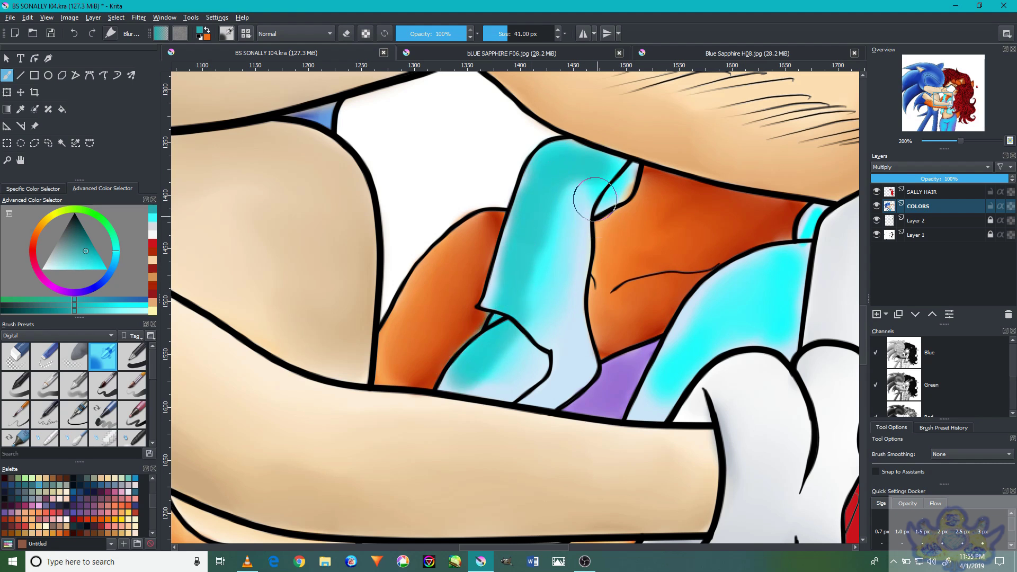
pyautogui.moveTo(615, 172); pyautogui.dragTo(596, 196)
# Undo the teal stroke spilling onto the orange chest and airbrush dark teal along the upper lapel beside the white glove
pyautogui.moveTo(743, 288); pyautogui.dragTo(694, 278)
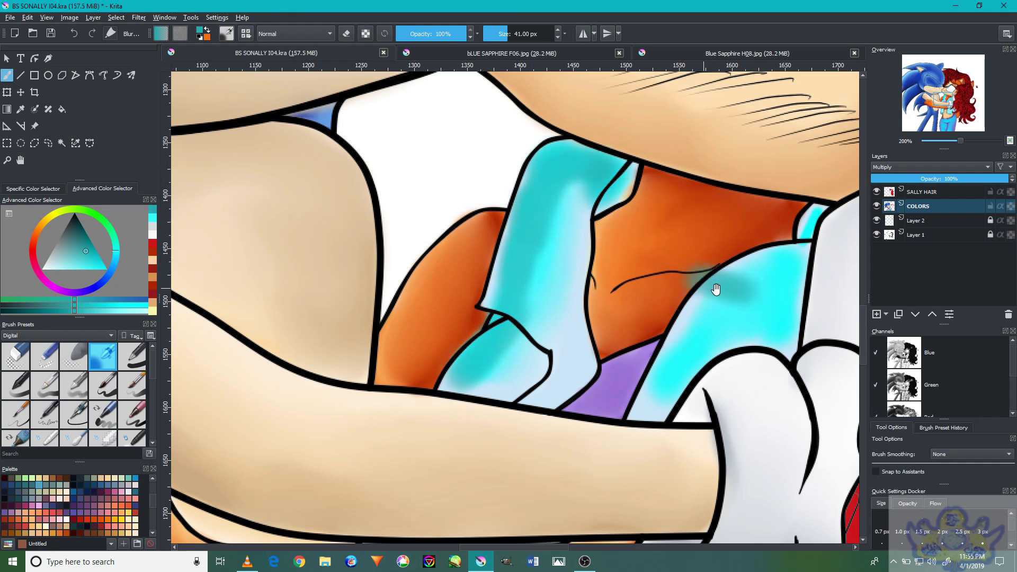
pyautogui.hotkey('ctrl', 'z')
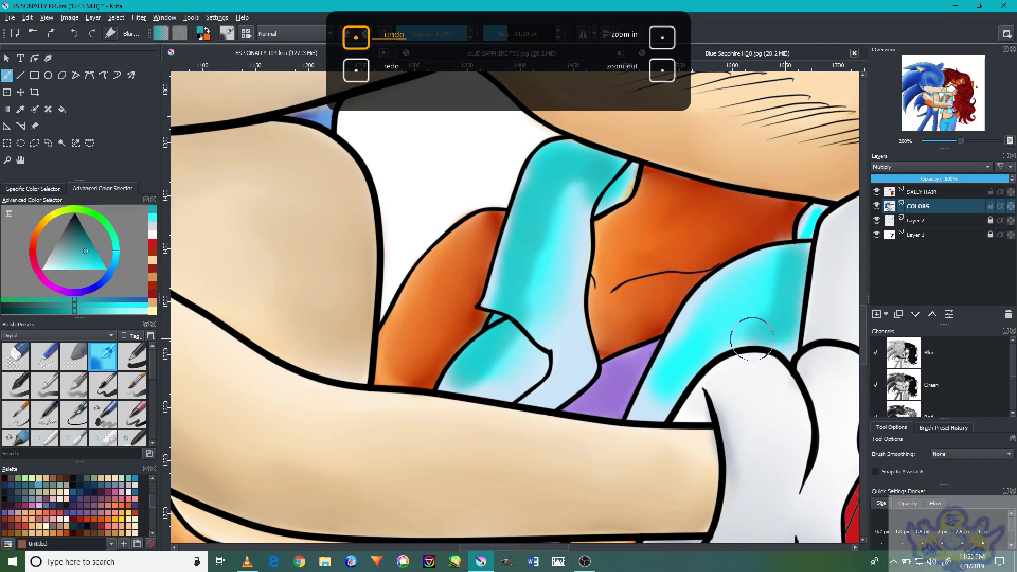
pyautogui.moveTo(658, 406); pyautogui.dragTo(784, 265)
# Airbrush dark teal shadows onto the small collar folds on both sides of the neck
pyautogui.scroll(-4, 772, 258)
pyautogui.scroll(6, 772, 258)
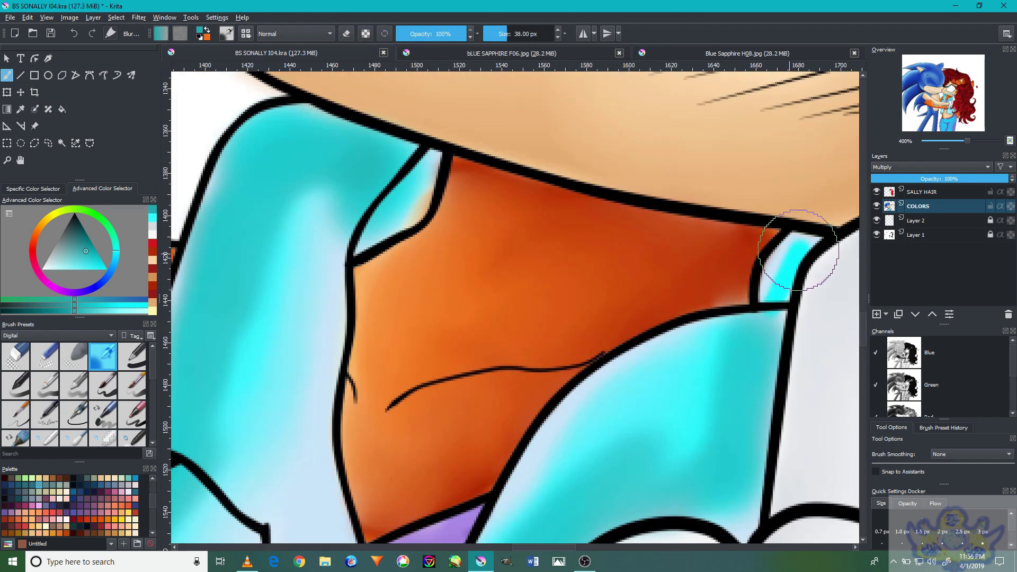
pyautogui.moveTo(795, 262); pyautogui.dragTo(792, 286)
pyautogui.moveTo(386, 269)
pyautogui.mouseDown()
pyautogui.moveTo(433, 174)
pyautogui.moveTo(403, 233)
pyautogui.moveTo(354, 260)
pyautogui.moveTo(397, 182)
pyautogui.moveTo(371, 265)
pyautogui.mouseUp()
# Airbrush dark teal along the lower part of the upper lapel nearest the male and its fold at 15 px
pyautogui.scroll(-3, 475, 341)
pyautogui.scroll(-2, 475, 341)
pyautogui.scroll(5, 414, 456)
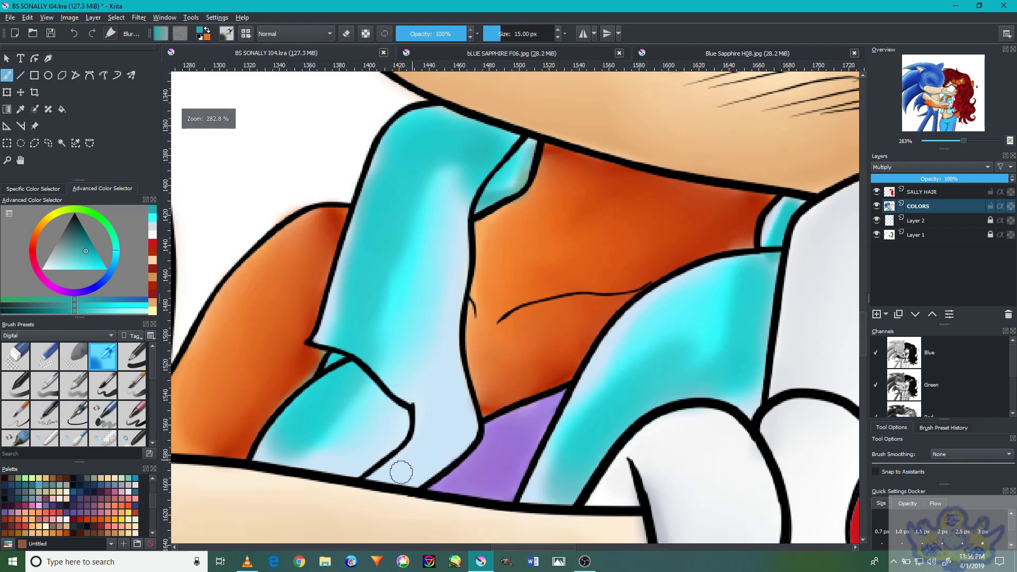
pyautogui.moveTo(465, 424)
pyautogui.mouseDown()
pyautogui.moveTo(451, 354)
pyautogui.moveTo(461, 217)
pyautogui.moveTo(456, 351)
pyautogui.moveTo(468, 422)
pyautogui.moveTo(434, 457)
pyautogui.moveTo(362, 469)
pyautogui.moveTo(272, 454)
pyautogui.mouseUp()
# Airbrush dark teal around the edges of the lower jacket panel nearest the male and its folded corner at 15 px
pyautogui.scroll(-4, 273, 454)
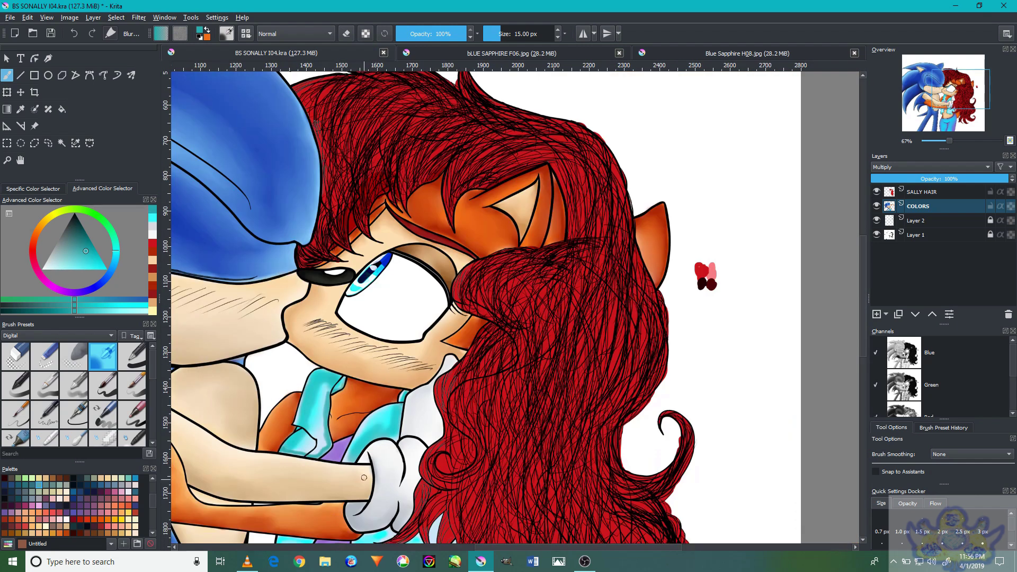
pyautogui.moveTo(416, 430); pyautogui.dragTo(515, 218)
pyautogui.scroll(4, 397, 336)
pyautogui.moveTo(397, 336)
pyautogui.mouseDown()
pyautogui.moveTo(409, 228)
pyautogui.moveTo(520, 244)
pyautogui.mouseUp()
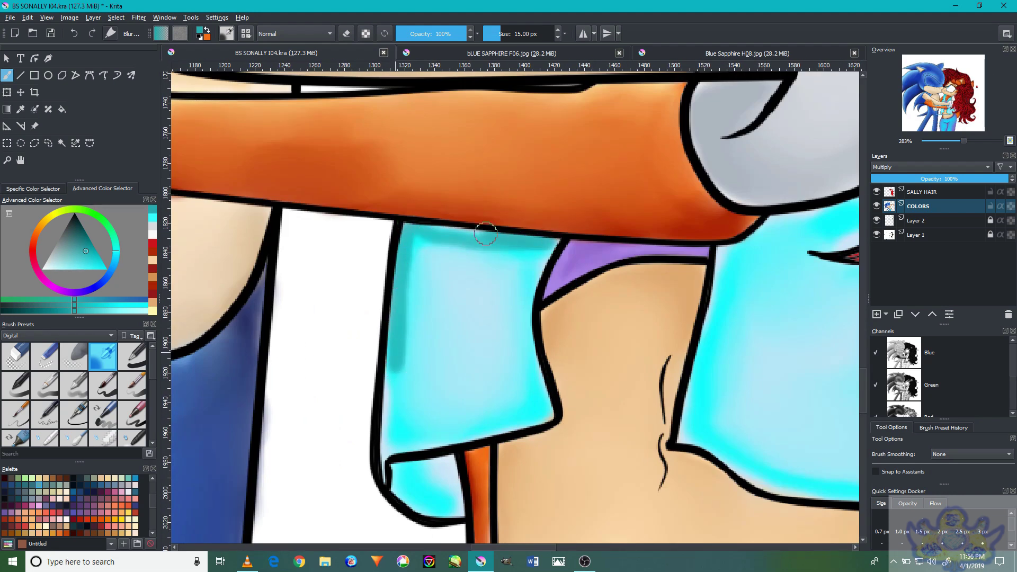
pyautogui.moveTo(401, 275); pyautogui.dragTo(383, 448)
pyautogui.moveTo(453, 513)
pyautogui.mouseDown()
pyautogui.moveTo(429, 462)
pyautogui.moveTo(548, 421)
pyautogui.moveTo(414, 440)
pyautogui.mouseUp()
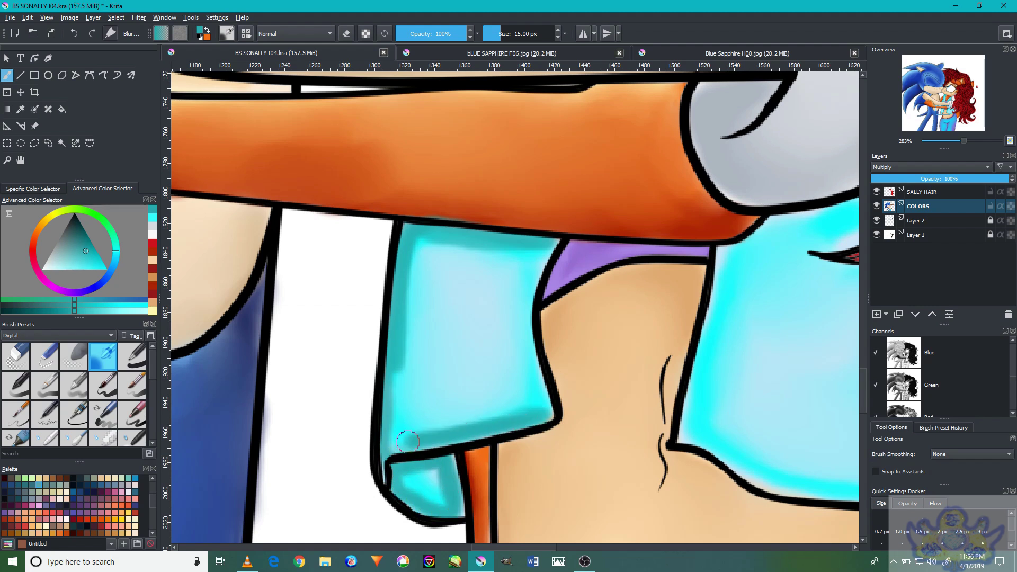
pyautogui.moveTo(530, 410)
pyautogui.mouseDown()
pyautogui.moveTo(540, 261)
pyautogui.moveTo(529, 292)
pyautogui.moveTo(546, 416)
pyautogui.mouseUp()
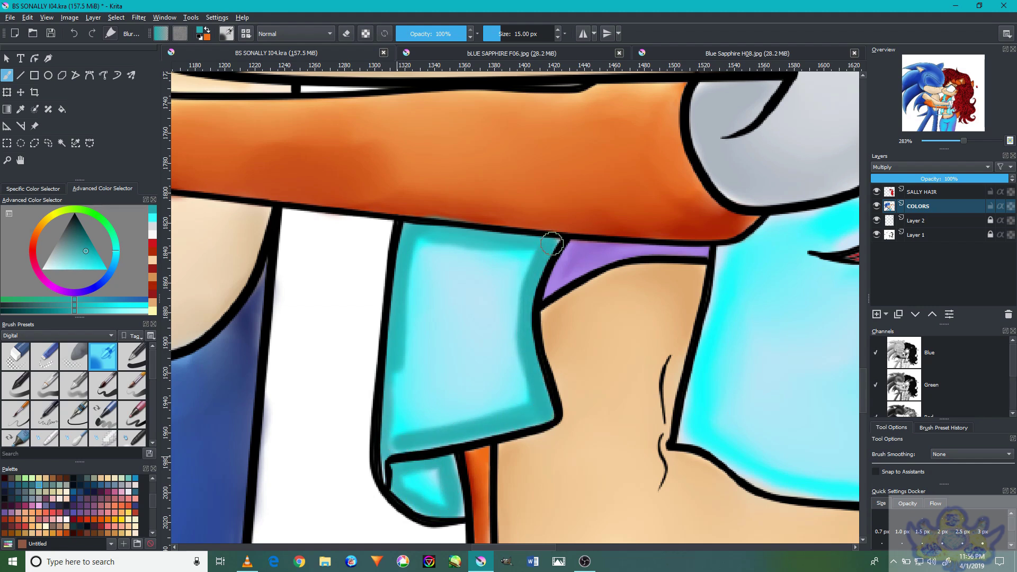
pyautogui.moveTo(403, 363); pyautogui.dragTo(397, 419)
pyautogui.scroll(-4, 481, 436)
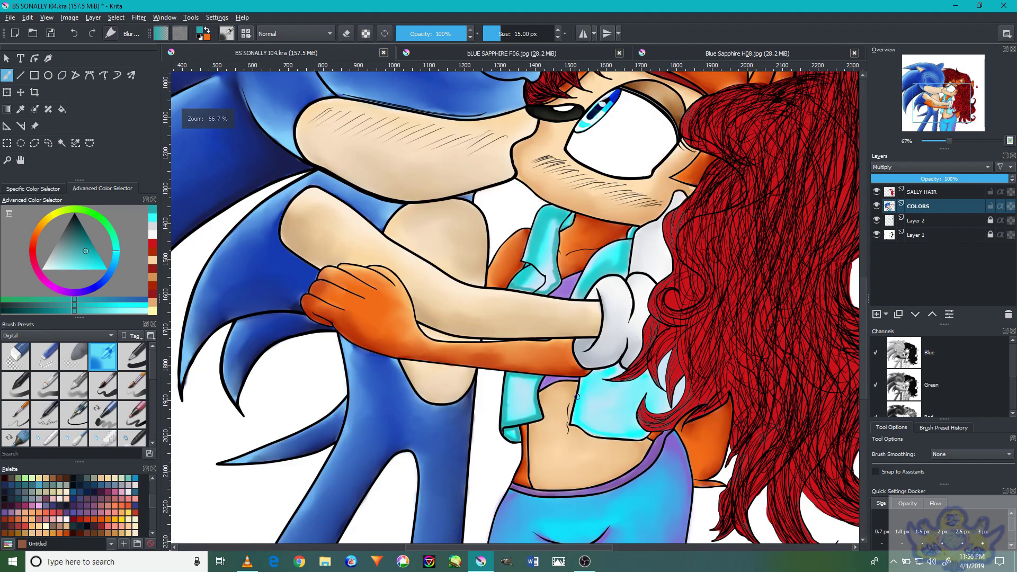
# Paint dark teal shading on the vest just beneath the glove cuff and forearm with a 15 px airbrush
pyautogui.scroll(2, 624, 367)
pyautogui.scroll(2, 624, 368)
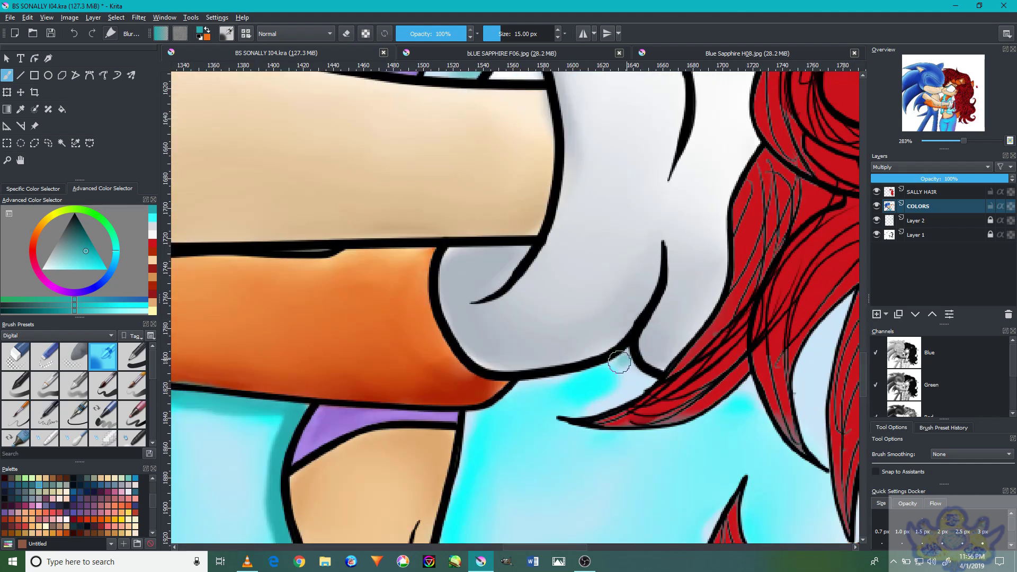
pyautogui.moveTo(629, 358); pyautogui.dragTo(551, 385)
pyautogui.scroll(-1, 487, 429)
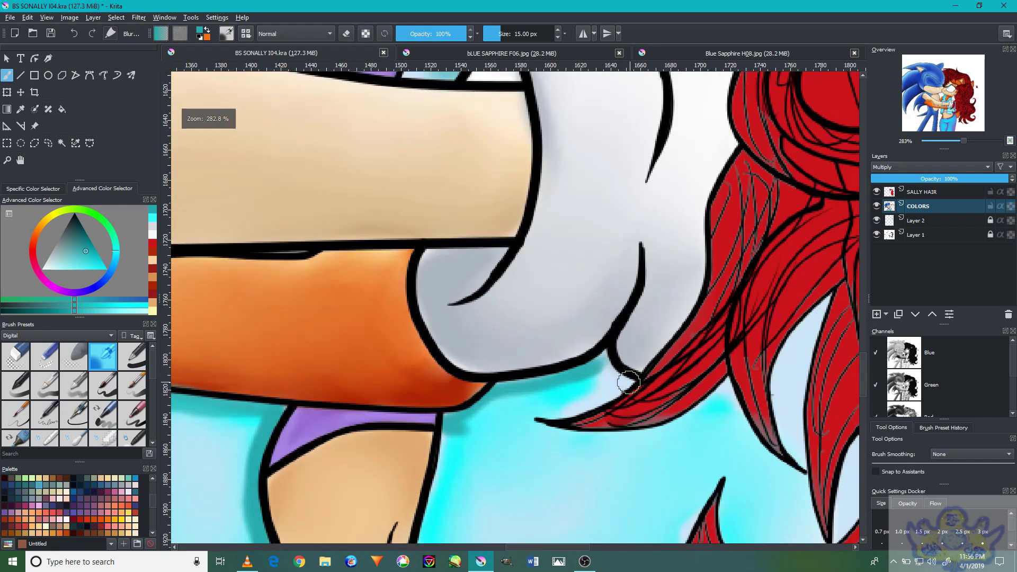
pyautogui.scroll(-3, 613, 368)
pyautogui.scroll(-1, 556, 416)
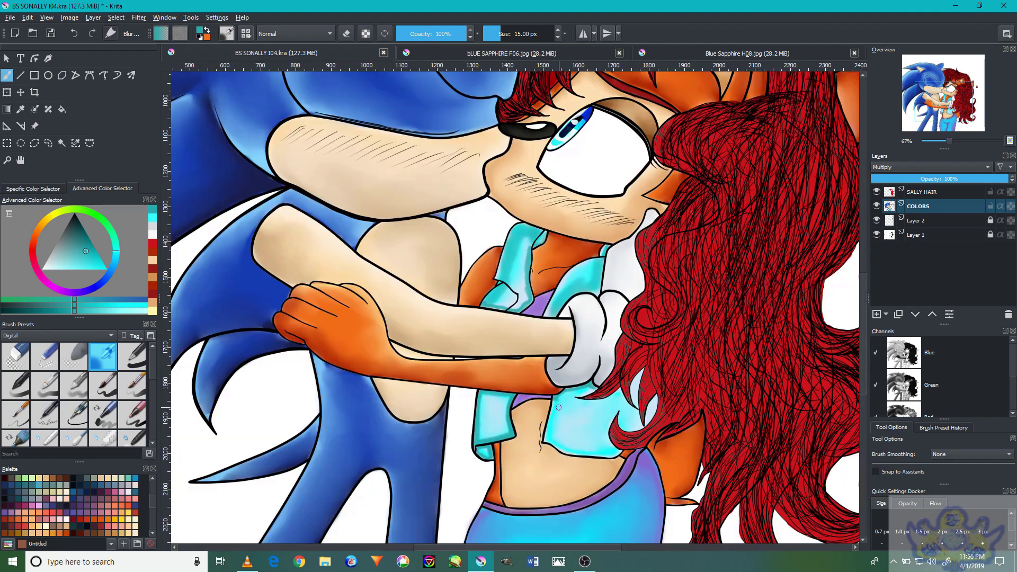
# Shade the inner edge and bottom hem of the vest's large lower panel in dark teal, enlarging the airbrush to 41 px
pyautogui.scroll(4, 563, 407)
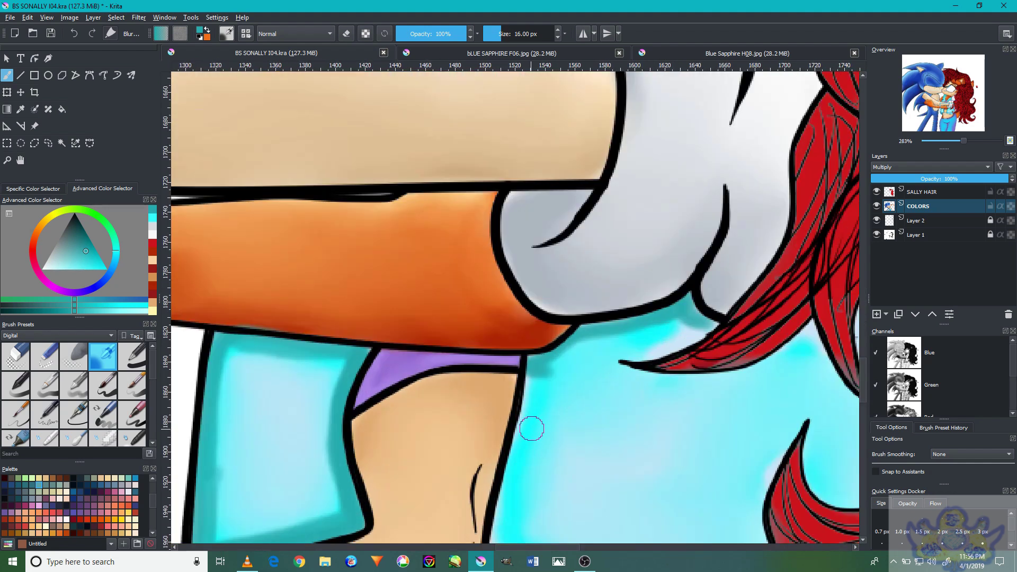
pyautogui.moveTo(545, 444)
pyautogui.mouseDown()
pyautogui.moveTo(540, 374)
pyautogui.moveTo(541, 477)
pyautogui.moveTo(593, 368)
pyautogui.mouseUp()
pyautogui.moveTo(541, 456)
pyautogui.mouseDown()
pyautogui.moveTo(535, 379)
pyautogui.moveTo(722, 483)
pyautogui.moveTo(591, 475)
pyautogui.moveTo(662, 470)
pyautogui.mouseUp()
pyautogui.moveTo(759, 460)
pyautogui.mouseDown()
pyautogui.moveTo(642, 455)
pyautogui.moveTo(619, 482)
pyautogui.moveTo(646, 488)
pyautogui.mouseUp()
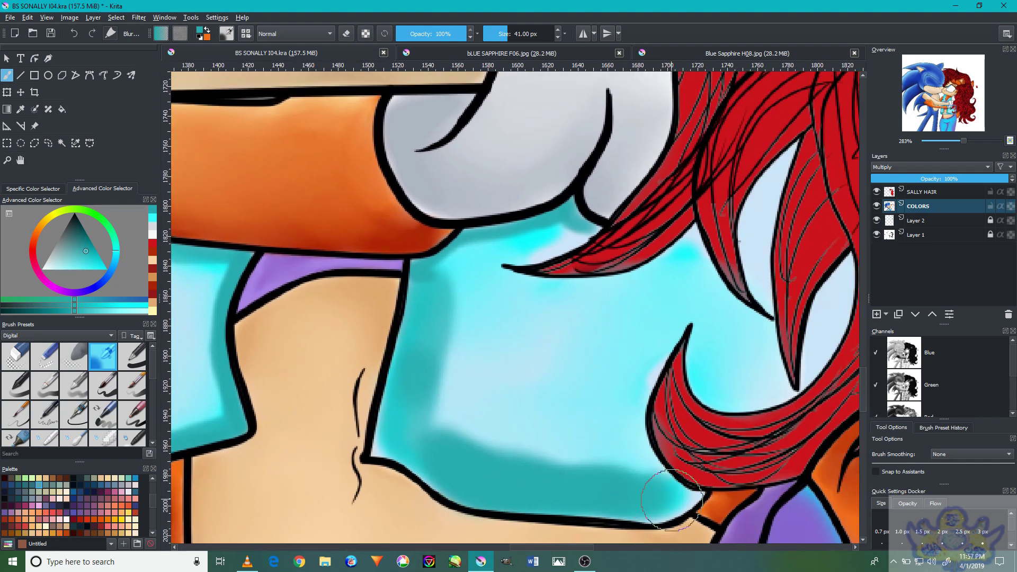
# Airbrush 15 px dark teal shadows on the vest around the curled hair tips and in the gap between strands
pyautogui.moveTo(662, 485); pyautogui.dragTo(651, 362)
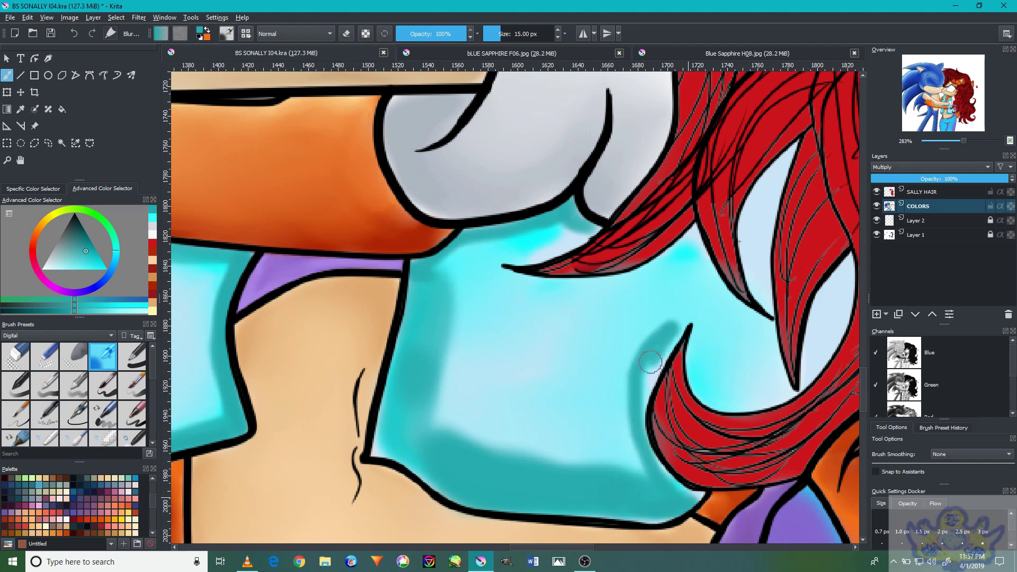
pyautogui.moveTo(708, 327)
pyautogui.mouseDown()
pyautogui.moveTo(752, 404)
pyautogui.moveTo(759, 327)
pyautogui.mouseUp()
pyautogui.moveTo(779, 176)
pyautogui.mouseDown()
pyautogui.moveTo(753, 233)
pyautogui.moveTo(697, 252)
pyautogui.moveTo(692, 244)
pyautogui.moveTo(716, 289)
pyautogui.moveTo(693, 232)
pyautogui.moveTo(607, 294)
pyautogui.moveTo(675, 252)
pyautogui.moveTo(557, 296)
pyautogui.moveTo(489, 273)
pyautogui.mouseUp()
pyautogui.moveTo(583, 227); pyautogui.dragTo(546, 250)
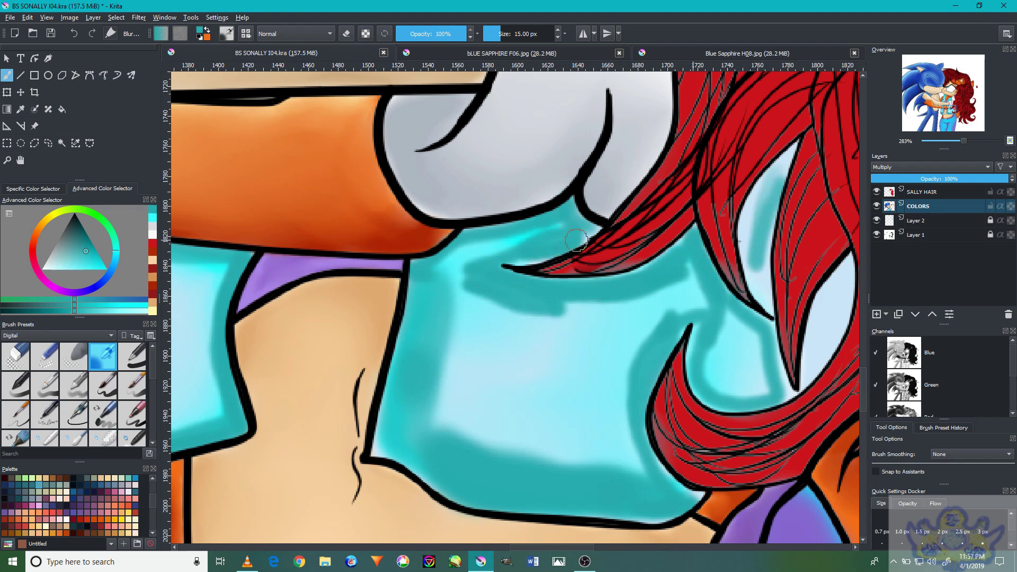
# Switch to the blending brush and smooth the teal shading on the narrow lower vest panel at 60 px
pyautogui.scroll(-8, 495, 260)
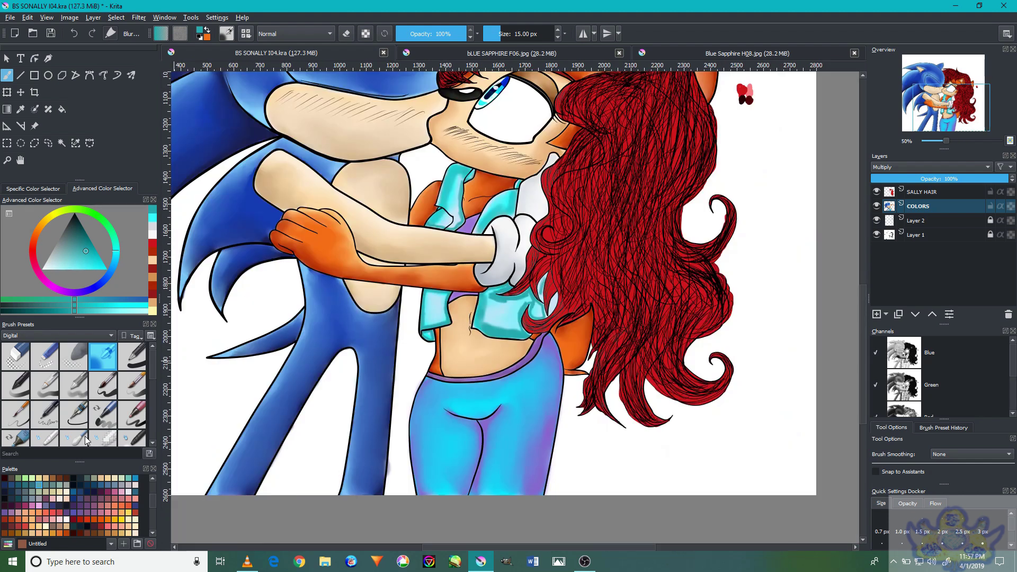
pyautogui.click(87, 440)
pyautogui.scroll(6, 443, 290)
pyautogui.moveTo(443, 291)
pyautogui.mouseDown()
pyautogui.moveTo(431, 221)
pyautogui.moveTo(459, 250)
pyautogui.moveTo(473, 222)
pyautogui.moveTo(458, 304)
pyautogui.moveTo(420, 312)
pyautogui.moveTo(471, 308)
pyautogui.mouseUp()
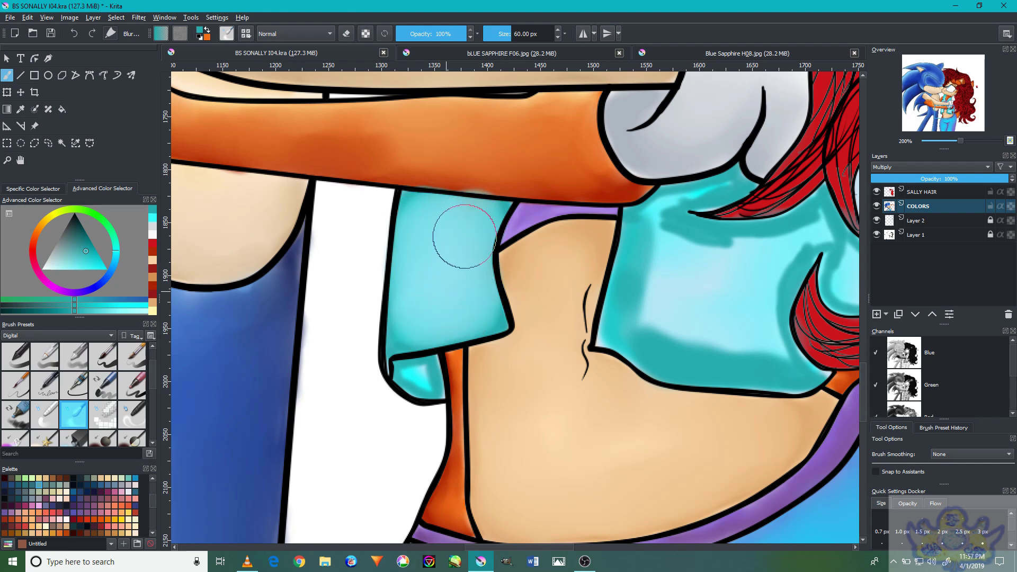
# Blend the shading in the small folded corner below the narrow vest panel, reducing the brush to 12 px
pyautogui.scroll(-2, 468, 231)
pyautogui.scroll(6, 432, 306)
pyautogui.press('[')
pyautogui.press('[')
pyautogui.press('[')
pyautogui.moveTo(501, 307)
pyautogui.mouseDown()
pyautogui.moveTo(447, 277)
pyautogui.moveTo(533, 266)
pyautogui.moveTo(494, 318)
pyautogui.mouseUp()
pyautogui.scroll(-4, 575, 263)
pyautogui.press('[')
pyautogui.press('[')
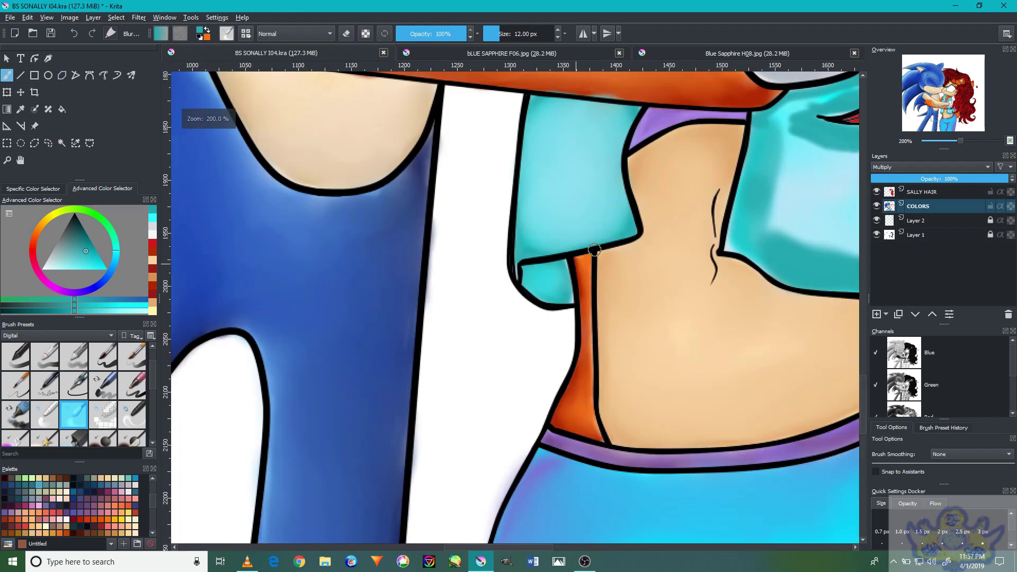
# Blend the shading across the vest's large lower panel with the brush enlarged to 41 px
pyautogui.hscroll(3, 669, 229)
pyautogui.scroll(1, 717, 254)
pyautogui.press(']')
pyautogui.press(']')
pyautogui.press(']')
pyautogui.moveTo(698, 276)
pyautogui.mouseDown()
pyautogui.moveTo(636, 213)
pyautogui.moveTo(709, 150)
pyautogui.moveTo(635, 165)
pyautogui.moveTo(618, 186)
pyautogui.moveTo(785, 294)
pyautogui.moveTo(623, 264)
pyautogui.moveTo(680, 310)
pyautogui.moveTo(785, 312)
pyautogui.moveTo(737, 305)
pyautogui.moveTo(723, 282)
pyautogui.moveTo(700, 333)
pyautogui.moveTo(603, 322)
pyautogui.moveTo(704, 385)
pyautogui.moveTo(754, 435)
pyautogui.moveTo(682, 423)
pyautogui.moveTo(552, 372)
pyautogui.mouseUp()
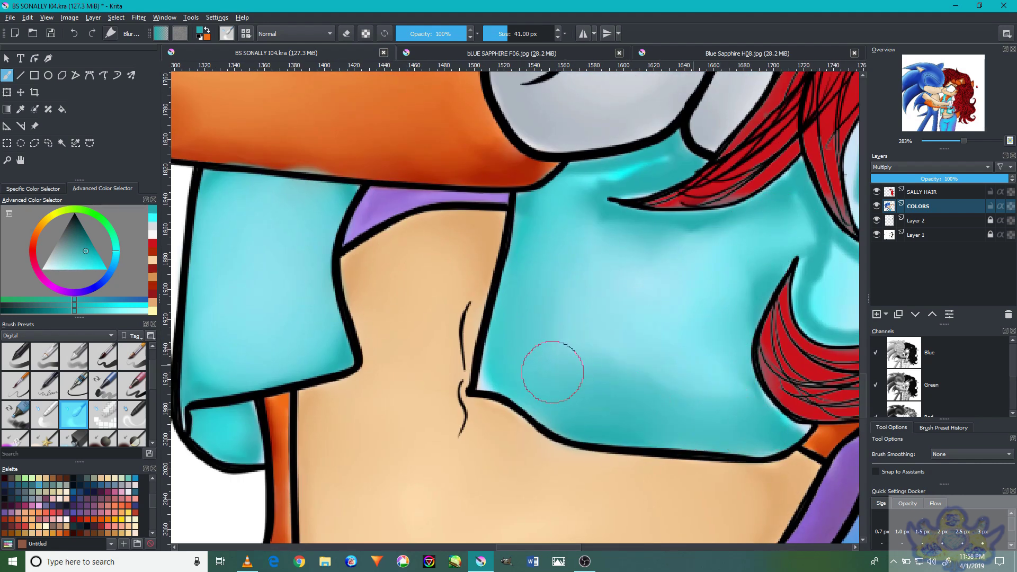
# Smooth the vest shadows beneath the glove and around the curled hair tips with an 18 px blending brush
pyautogui.moveTo(610, 181); pyautogui.dragTo(635, 287)
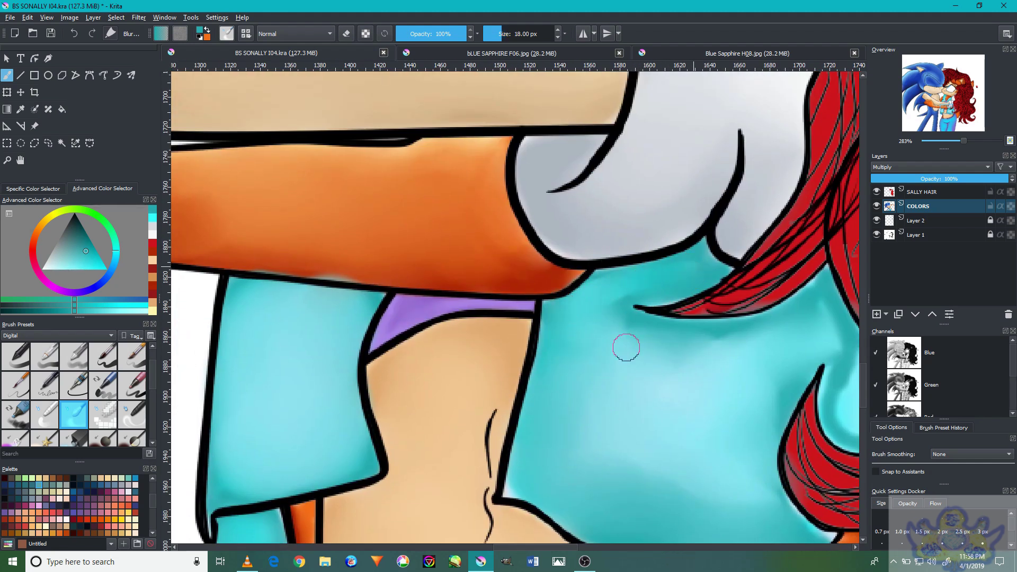
pyautogui.moveTo(715, 367); pyautogui.dragTo(525, 373)
pyautogui.moveTo(651, 400)
pyautogui.mouseDown()
pyautogui.moveTo(671, 373)
pyautogui.moveTo(712, 401)
pyautogui.moveTo(659, 425)
pyautogui.moveTo(668, 386)
pyautogui.moveTo(694, 428)
pyautogui.moveTo(697, 413)
pyautogui.moveTo(665, 426)
pyautogui.moveTo(689, 427)
pyautogui.moveTo(628, 328)
pyautogui.mouseUp()
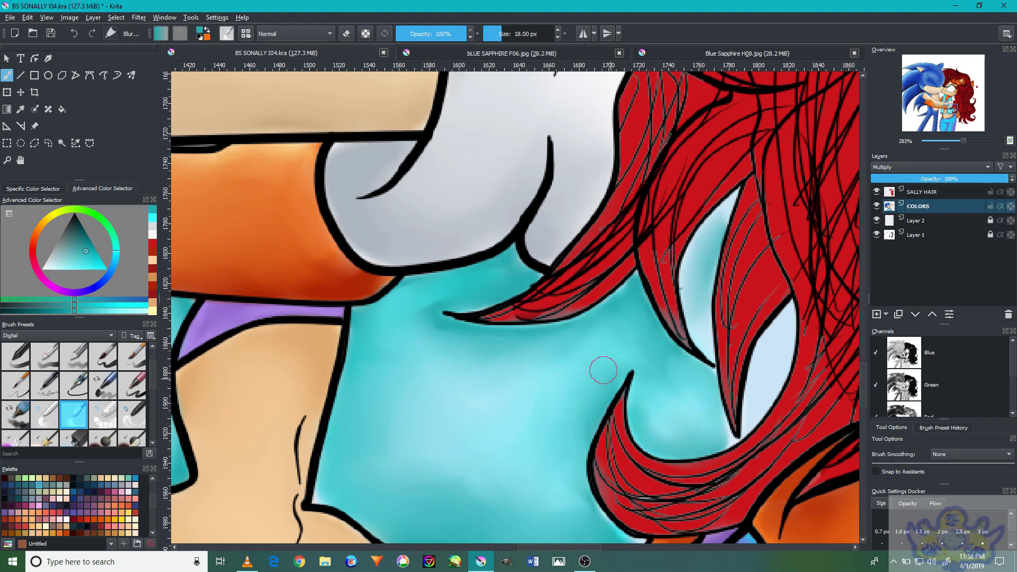
# Blend the teal shading on both upper vest flaps beside the chest, varying the brush between 18 and 47 px
pyautogui.scroll(-5, 603, 370)
pyautogui.scroll(5, 599, 265)
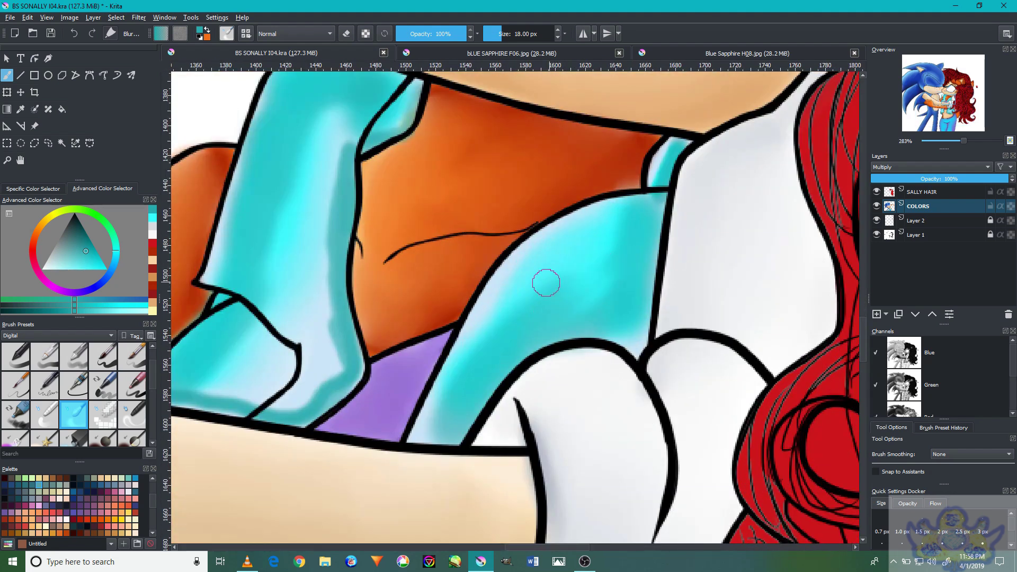
pyautogui.moveTo(611, 261)
pyautogui.mouseDown()
pyautogui.moveTo(541, 286)
pyautogui.moveTo(536, 276)
pyautogui.moveTo(448, 409)
pyautogui.moveTo(609, 300)
pyautogui.mouseUp()
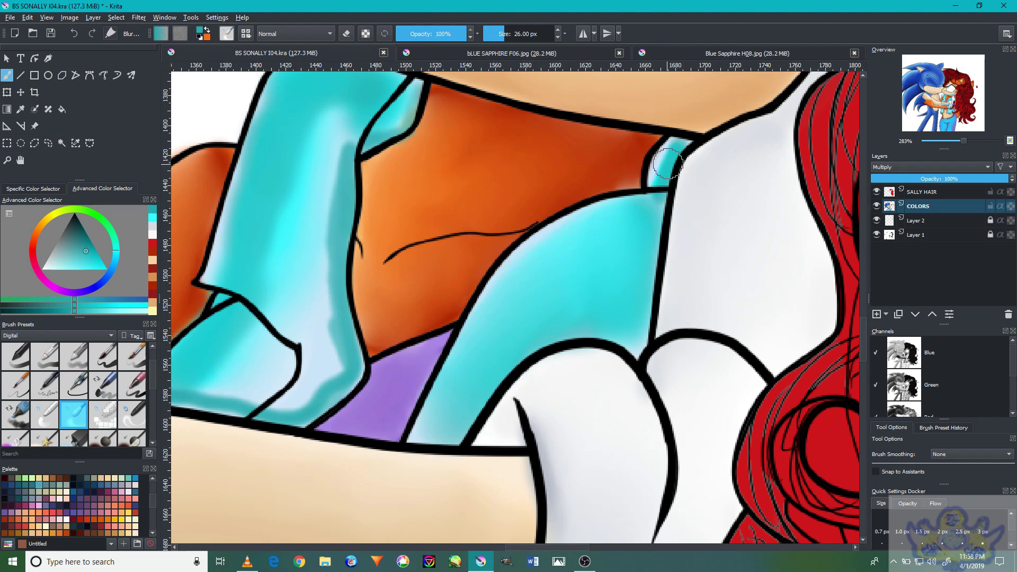
pyautogui.moveTo(407, 329); pyautogui.dragTo(530, 345)
pyautogui.moveTo(440, 414)
pyautogui.mouseDown()
pyautogui.moveTo(313, 408)
pyautogui.moveTo(440, 424)
pyautogui.moveTo(459, 371)
pyautogui.mouseUp()
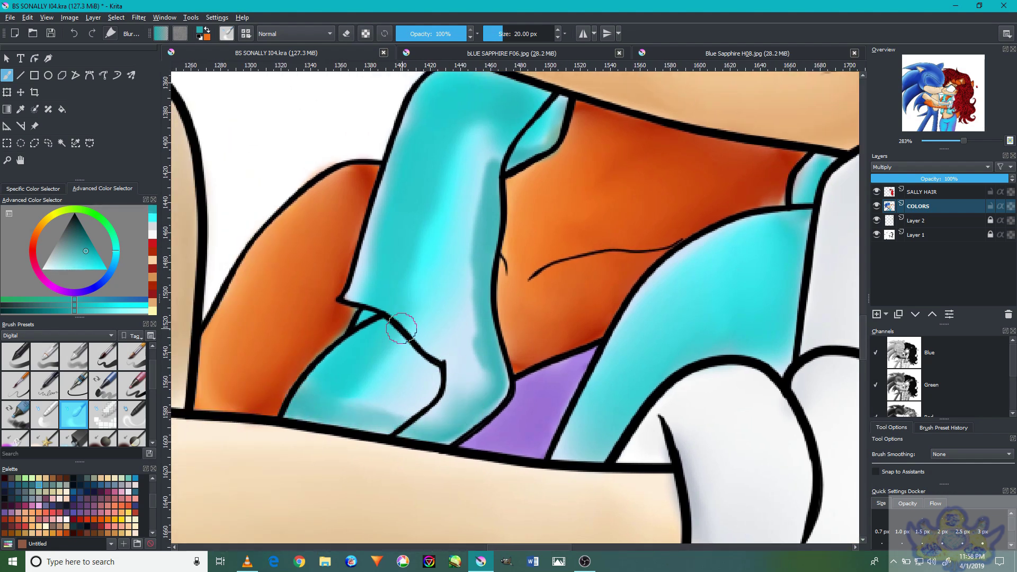
pyautogui.moveTo(423, 336)
pyautogui.mouseDown()
pyautogui.moveTo(447, 352)
pyautogui.moveTo(454, 231)
pyautogui.moveTo(424, 200)
pyautogui.moveTo(487, 126)
pyautogui.mouseUp()
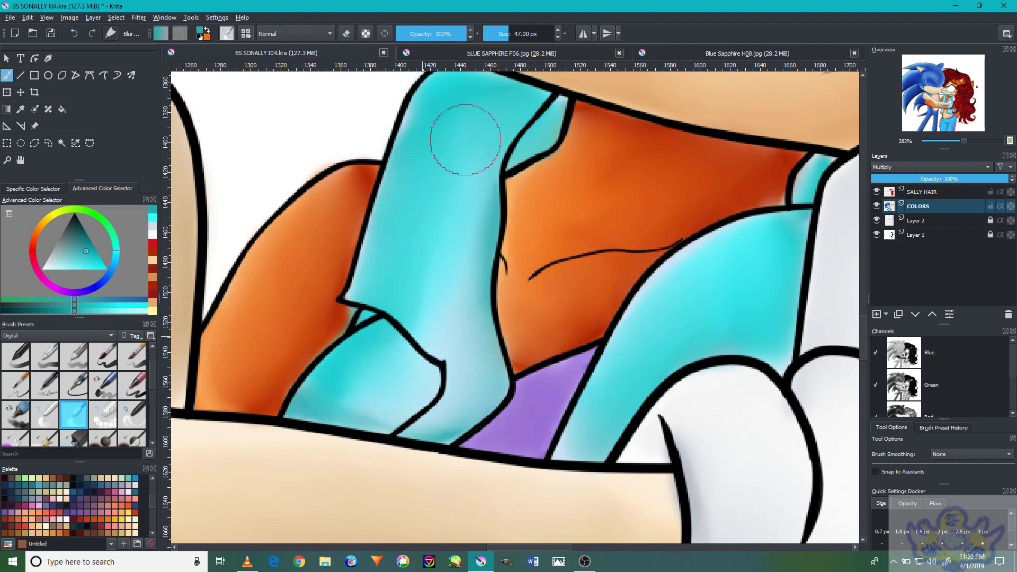
# Blend the teal shading in the first narrow vest gap between the hair strands, reducing the brush to 16 px
pyautogui.scroll(-4, 466, 328)
pyautogui.scroll(-3, 495, 420)
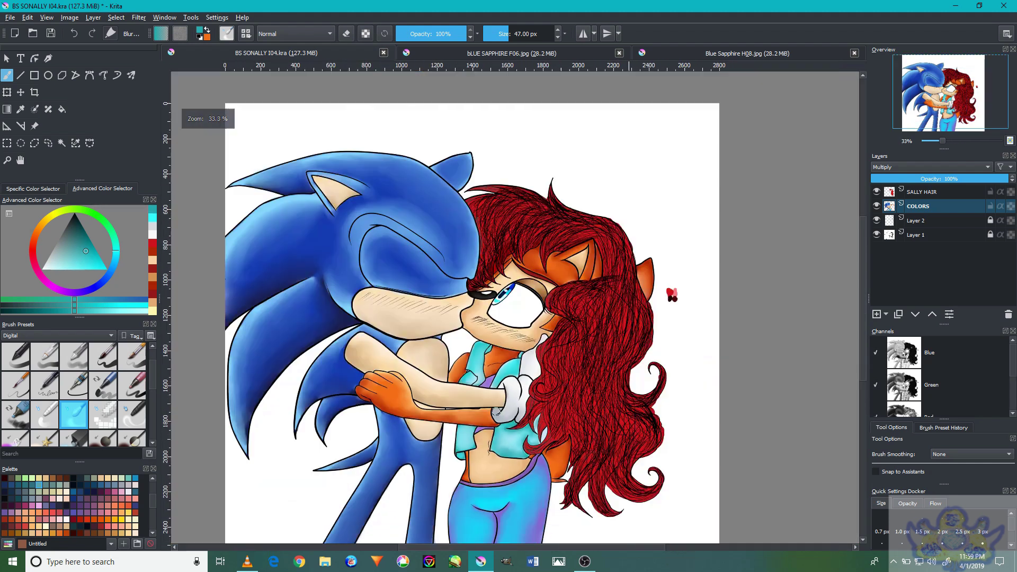
pyautogui.scroll(7, 509, 432)
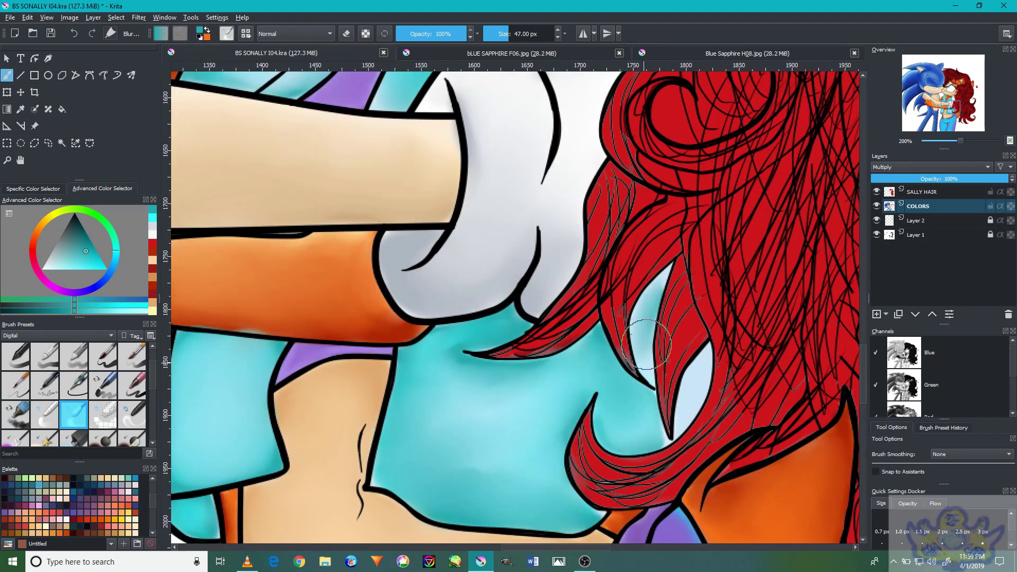
pyautogui.scroll(-3, 633, 308)
pyautogui.scroll(-4, 633, 307)
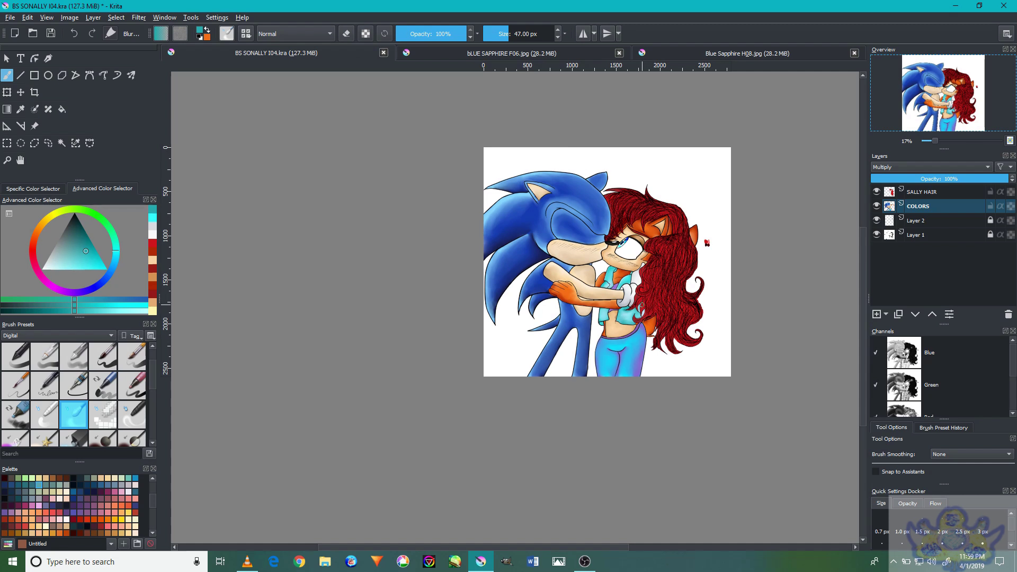
pyautogui.scroll(9, 639, 308)
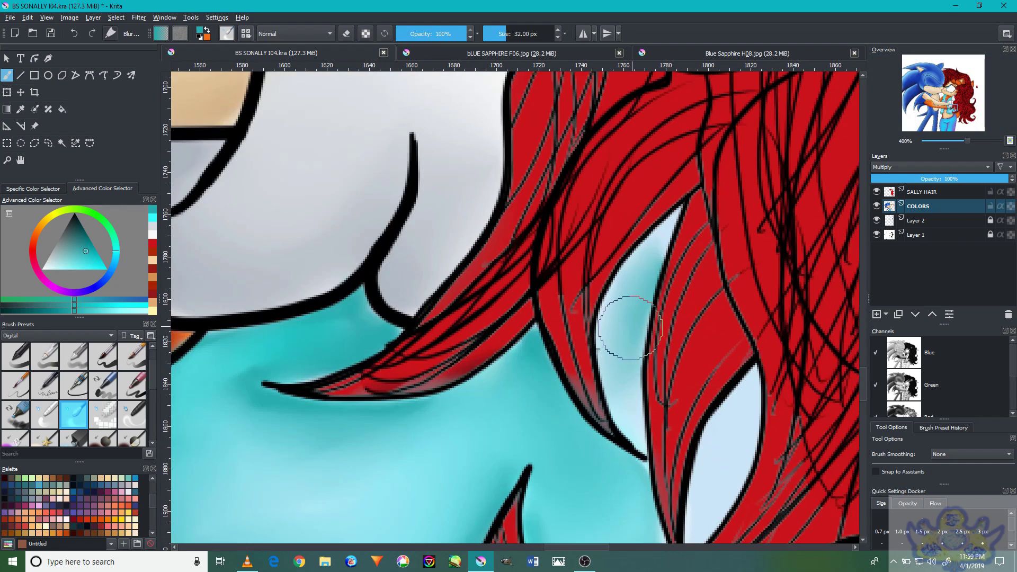
pyautogui.press('[')
pyautogui.press('[')
pyautogui.press('[')
pyautogui.press('[')
pyautogui.scroll(1, 106, 392)
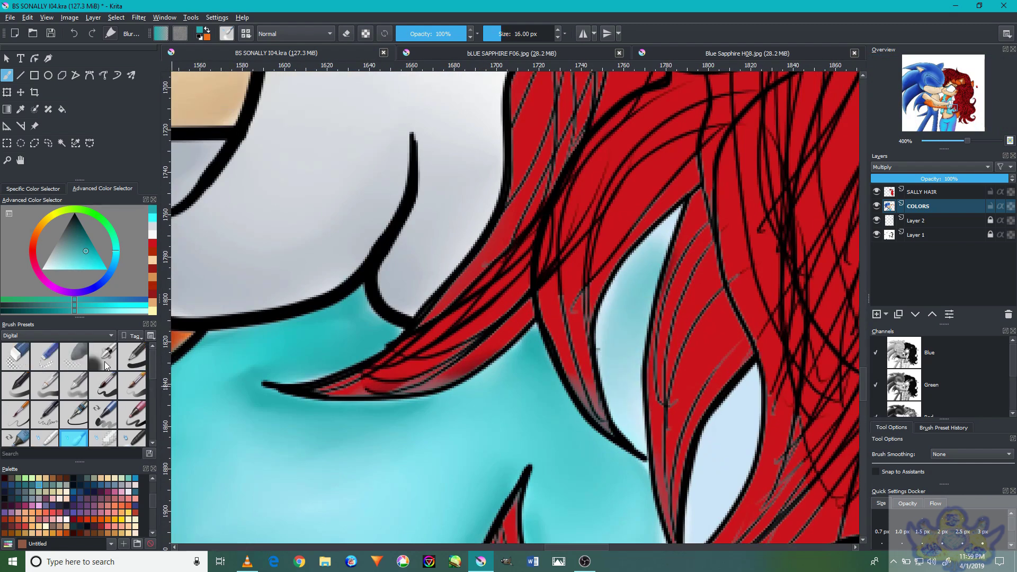
# Airbrush lighter teal shading along the edge of the second vest gap between the hair strands at 8 px
pyautogui.click(103, 353)
pyautogui.moveTo(638, 384); pyautogui.dragTo(480, 276)
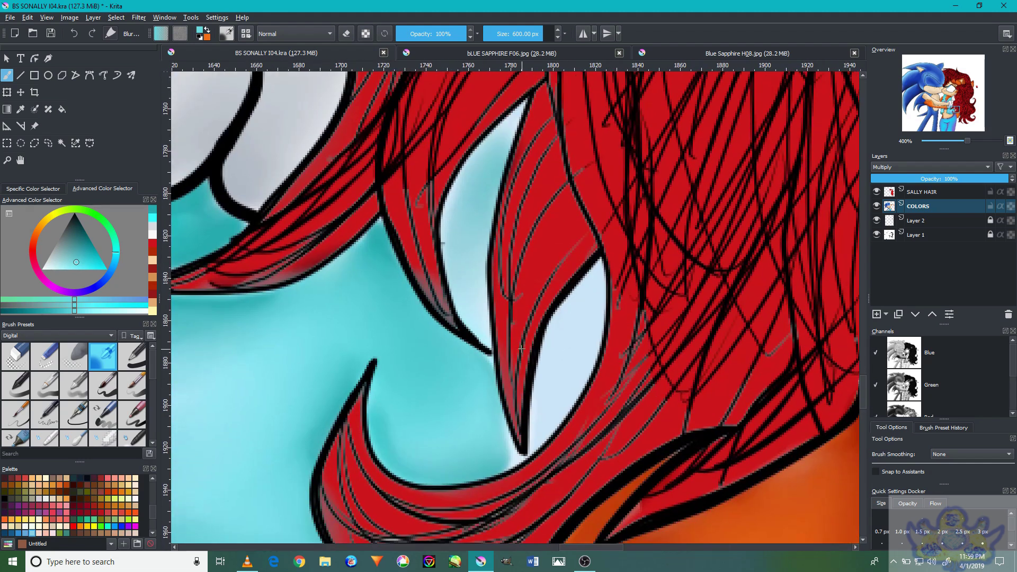
pyautogui.moveTo(546, 359)
pyautogui.mouseDown()
pyautogui.moveTo(577, 343)
pyautogui.moveTo(553, 357)
pyautogui.moveTo(597, 337)
pyautogui.mouseUp()
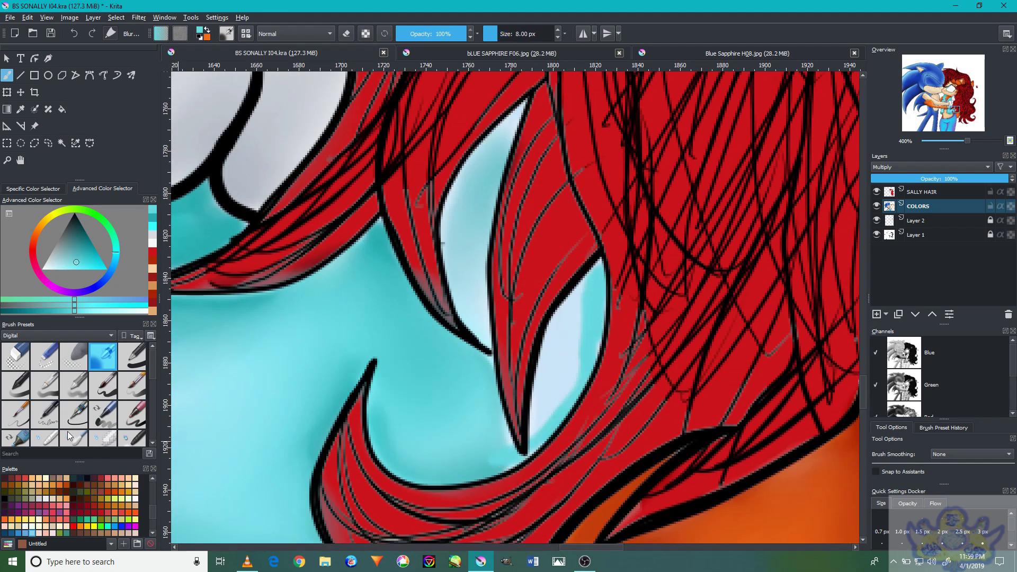
# Blend the teal shading in the second vest gap with the blending brush reduced to 16 px
pyautogui.scroll(-3, 69, 403)
pyautogui.click(74, 353)
pyautogui.scroll(1, 492, 339)
pyautogui.moveTo(585, 348)
pyautogui.mouseDown()
pyautogui.moveTo(602, 371)
pyautogui.moveTo(613, 291)
pyautogui.mouseUp()
pyautogui.press('[')
pyautogui.press('[')
pyautogui.press('[')
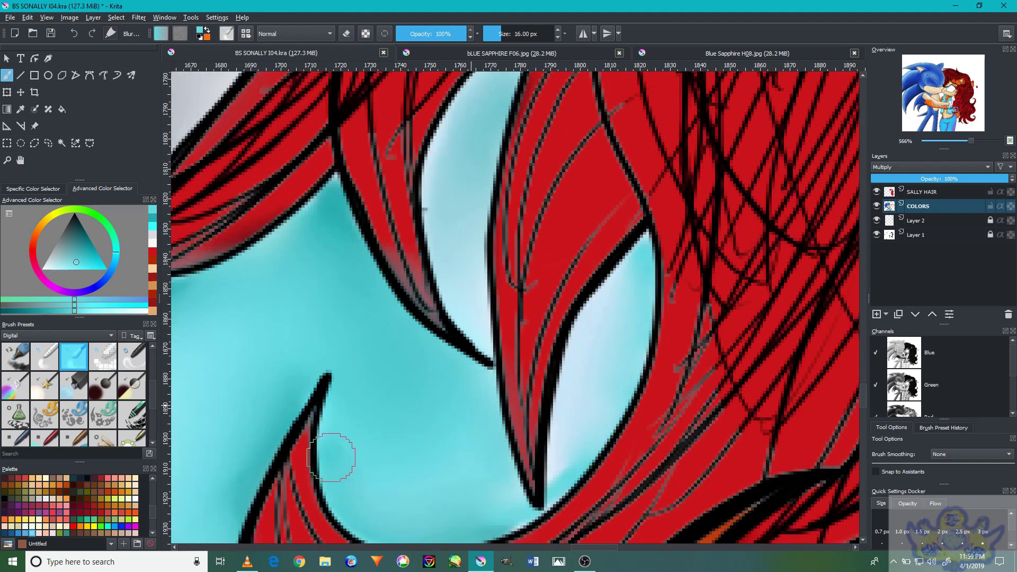
# Inspect the blended vest shading and the red hair at several magnifications
pyautogui.scroll(-7, 381, 339)
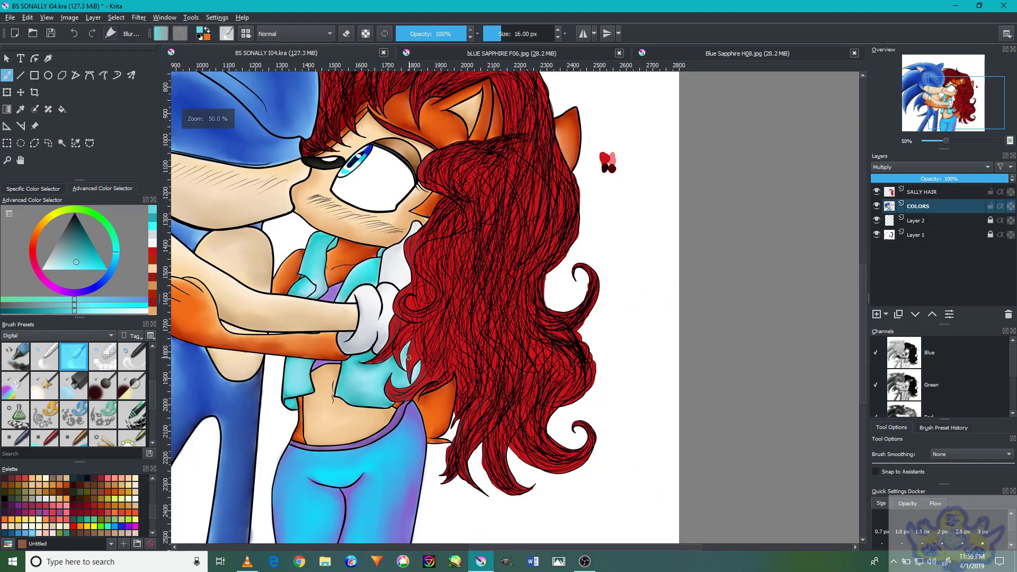
pyautogui.moveTo(451, 311); pyautogui.dragTo(709, 316)
pyautogui.scroll(4, 709, 316)
pyautogui.moveTo(779, 400); pyautogui.dragTo(581, 352)
pyautogui.scroll(-5, 581, 351)
pyautogui.scroll(3, 587, 347)
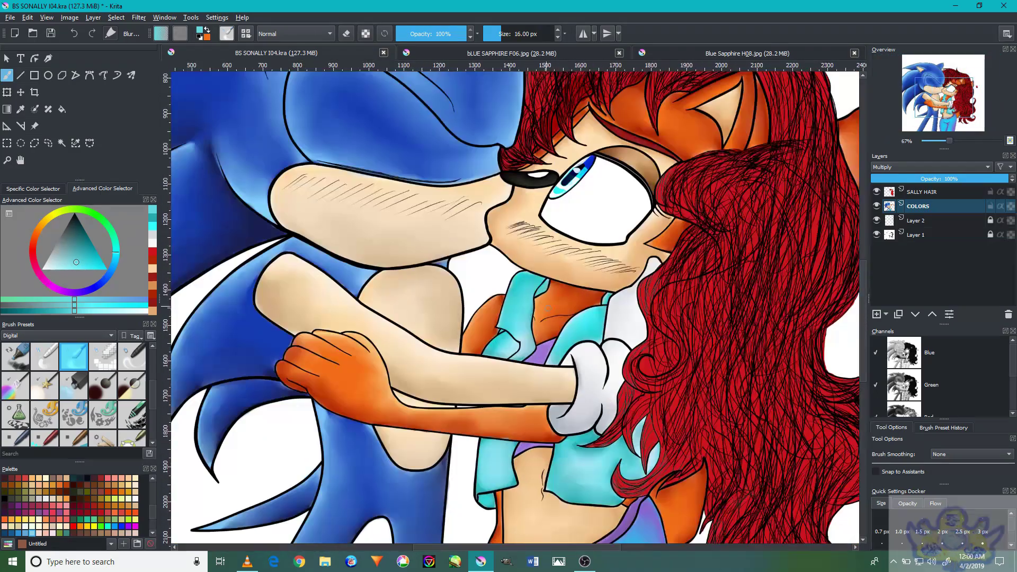
pyautogui.moveTo(411, 272); pyautogui.dragTo(51, 192)
pyautogui.moveTo(515, 284); pyautogui.dragTo(632, 423)
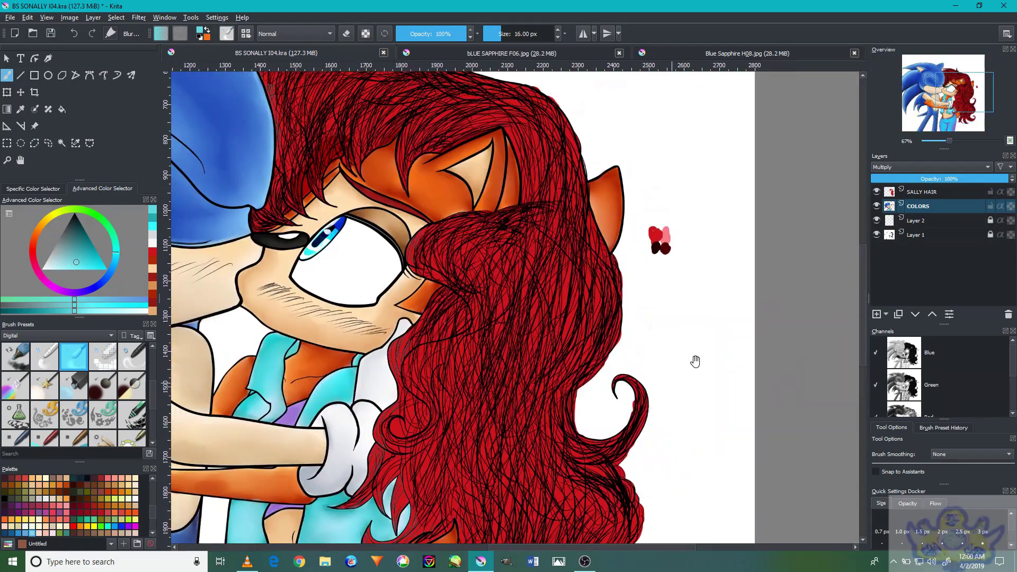
# Add a layer above SALLY HAIR, sample the light pink swatch, and set the layer's blending mode to Color Dodge
pyautogui.click(932, 193)
pyautogui.click(877, 314)
pyautogui.scroll(5, 630, 212)
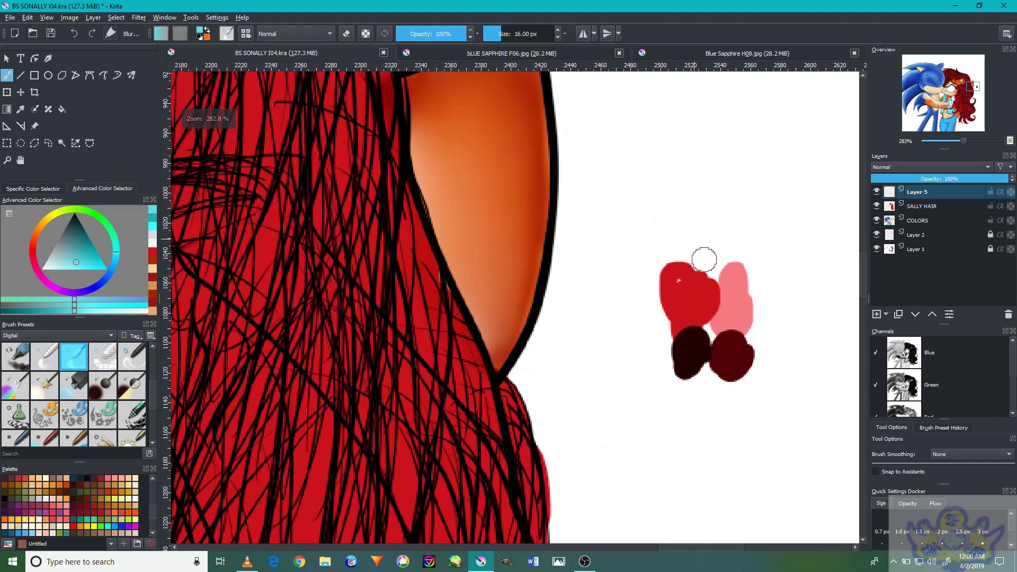
pyautogui.keyDown('ctrl'); pyautogui.click(742, 304); pyautogui.keyUp('ctrl')
pyautogui.click(922, 169)
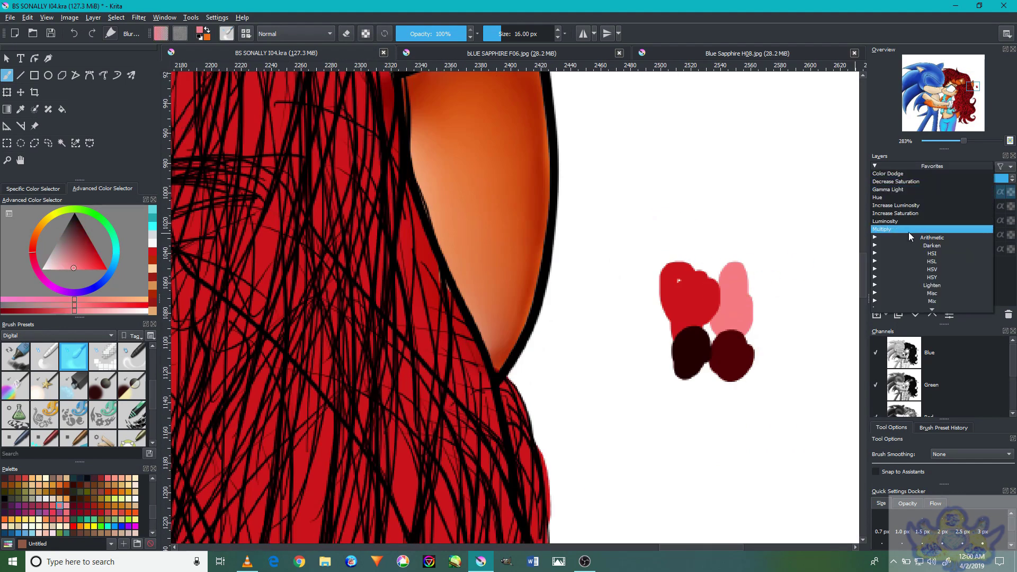
pyautogui.click(904, 294)
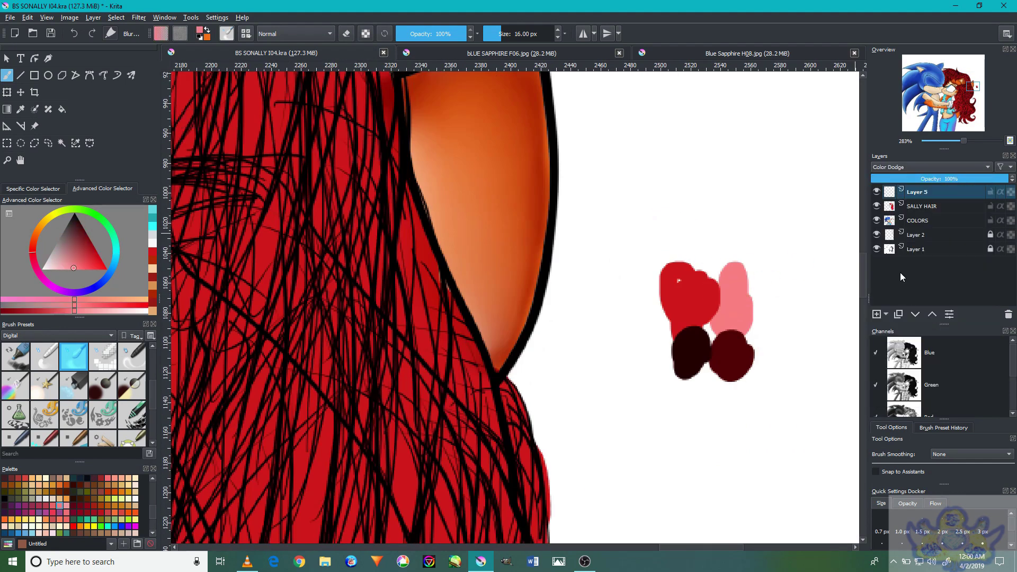
# Airbrush broad light pink highlights over the main mass of red hair on the Color Dodge layer
pyautogui.scroll(3, 128, 358)
pyautogui.click(103, 357)
pyautogui.scroll(-10, 371, 392)
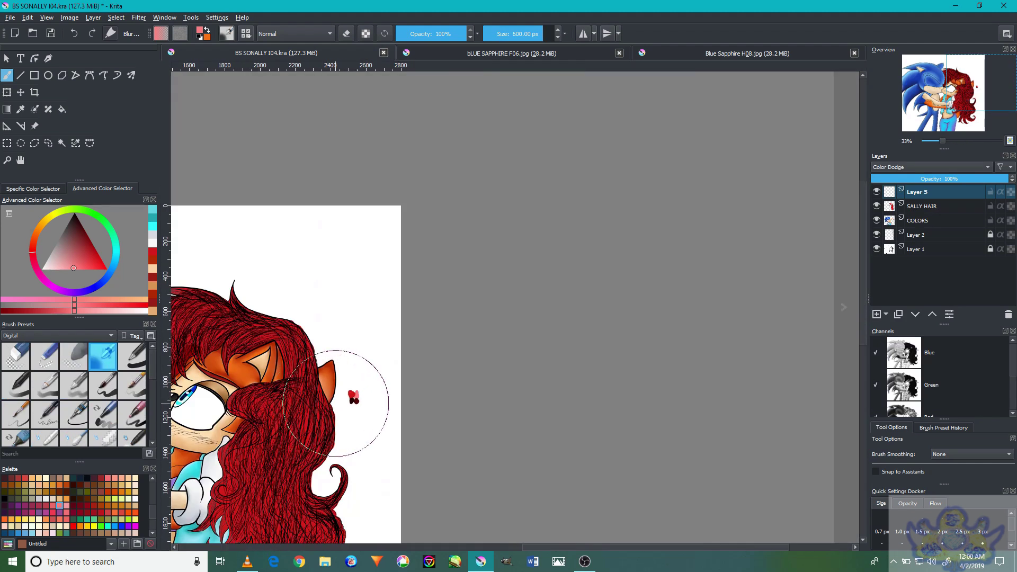
pyautogui.scroll(3, 416, 394)
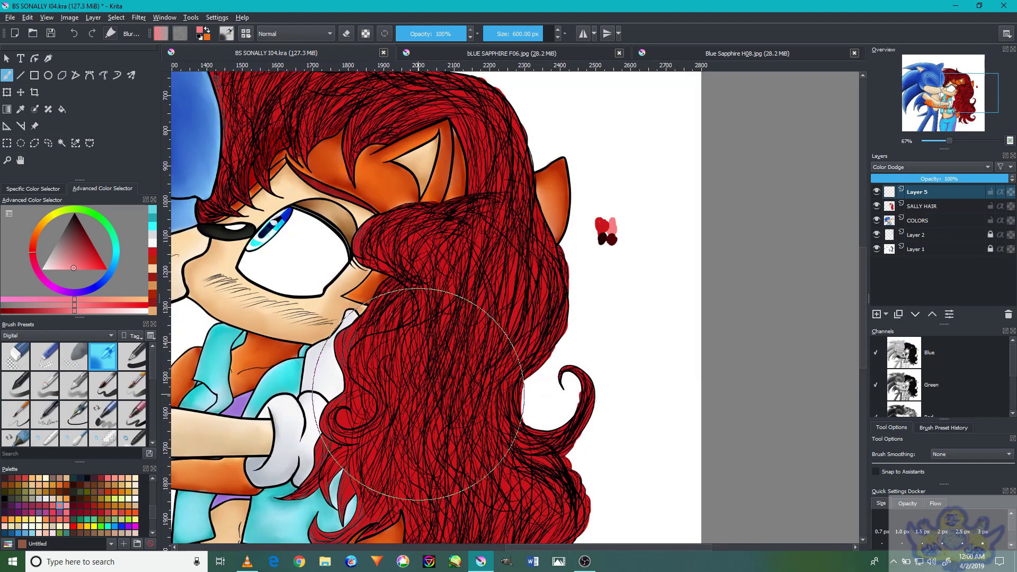
pyautogui.moveTo(432, 477)
pyautogui.mouseDown()
pyautogui.moveTo(409, 340)
pyautogui.moveTo(432, 364)
pyautogui.moveTo(450, 243)
pyautogui.moveTo(488, 261)
pyautogui.moveTo(454, 364)
pyautogui.moveTo(387, 421)
pyautogui.mouseUp()
pyautogui.moveTo(452, 402)
pyautogui.mouseDown()
pyautogui.moveTo(431, 309)
pyautogui.moveTo(364, 318)
pyautogui.moveTo(465, 398)
pyautogui.moveTo(466, 284)
pyautogui.mouseUp()
# Airbrush light pink highlights on the lower hair strands and around the outer curl with the brush at 84 px
pyautogui.scroll(3, 524, 449)
pyautogui.moveTo(525, 450)
pyautogui.mouseDown()
pyautogui.moveTo(493, 418)
pyautogui.moveTo(402, 420)
pyautogui.moveTo(356, 335)
pyautogui.mouseUp()
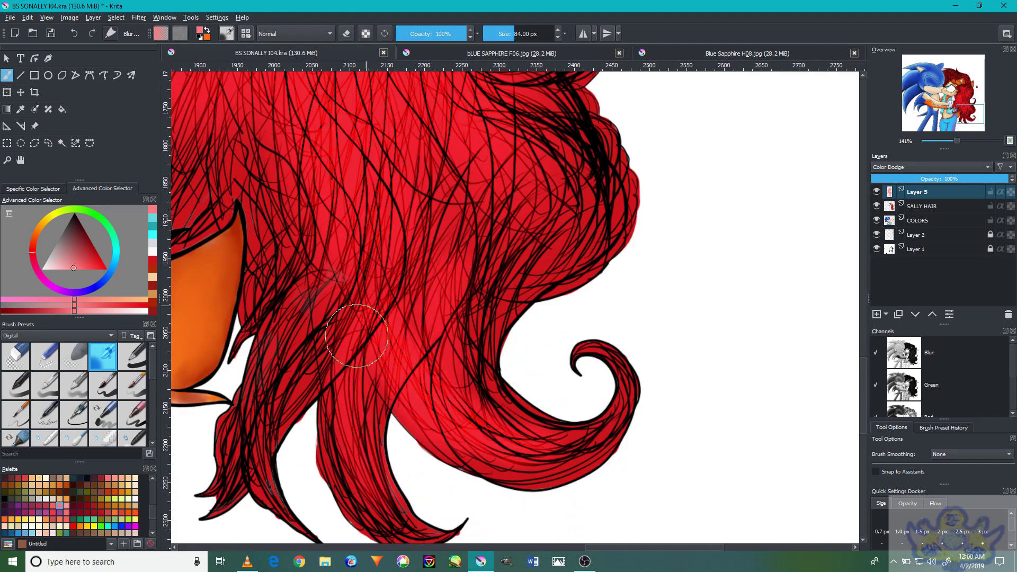
pyautogui.moveTo(410, 270); pyautogui.dragTo(313, 377)
pyautogui.moveTo(446, 135); pyautogui.dragTo(427, 325)
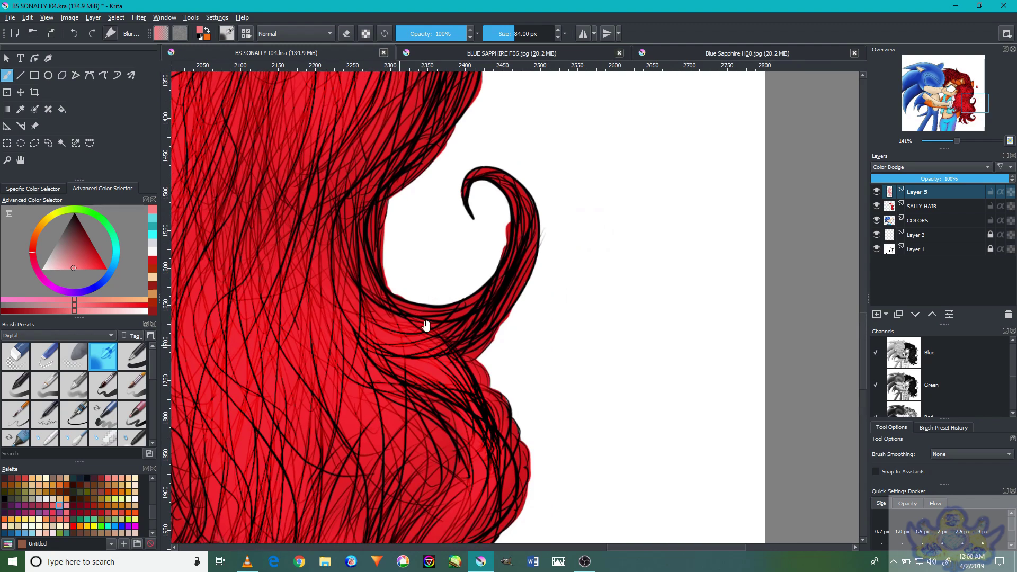
pyautogui.moveTo(306, 324); pyautogui.dragTo(341, 465)
# Reduce the airbrush to 47 px and highlight the hair's outer edge and the upper mass below the ear
pyautogui.press('[')
pyautogui.press('[')
pyautogui.press('[')
pyautogui.moveTo(468, 154); pyautogui.dragTo(449, 280)
pyautogui.moveTo(425, 164); pyautogui.dragTo(488, 345)
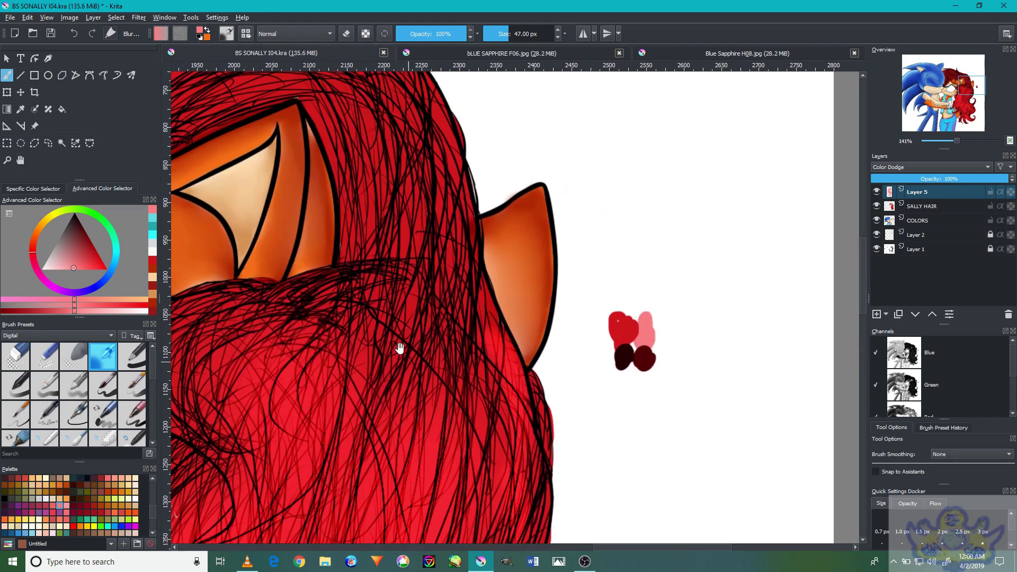
pyautogui.moveTo(398, 345); pyautogui.dragTo(540, 270)
pyautogui.moveTo(365, 354)
pyautogui.mouseDown()
pyautogui.moveTo(296, 265)
pyautogui.moveTo(454, 232)
pyautogui.moveTo(399, 341)
pyautogui.moveTo(433, 225)
pyautogui.mouseUp()
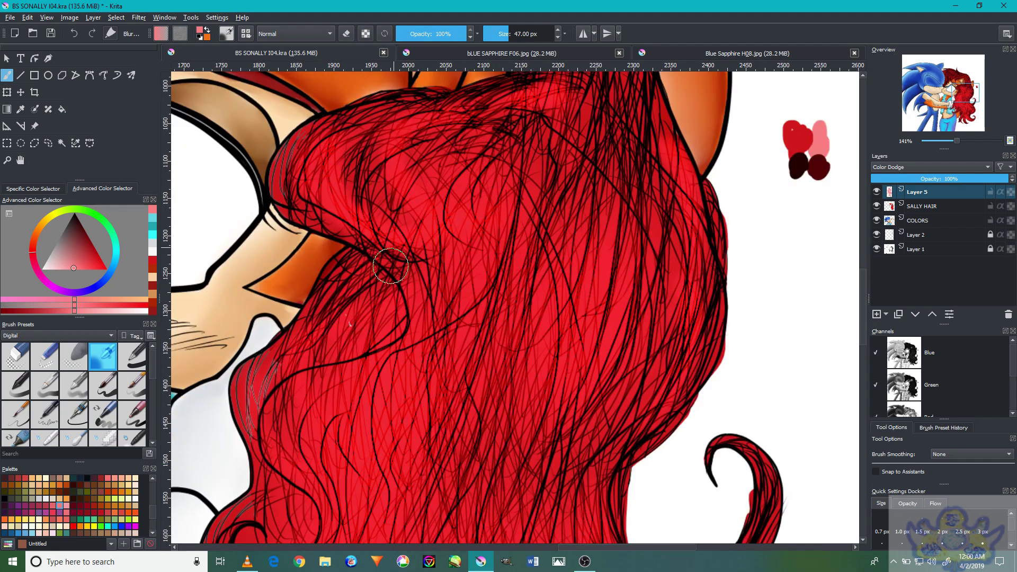
# Airbrush light pink highlights along the curl and thin strands beside the white glove and teal vest
pyautogui.scroll(-5, 297, 424)
pyautogui.hscroll(-2, 297, 424)
pyautogui.moveTo(332, 444); pyautogui.dragTo(345, 356)
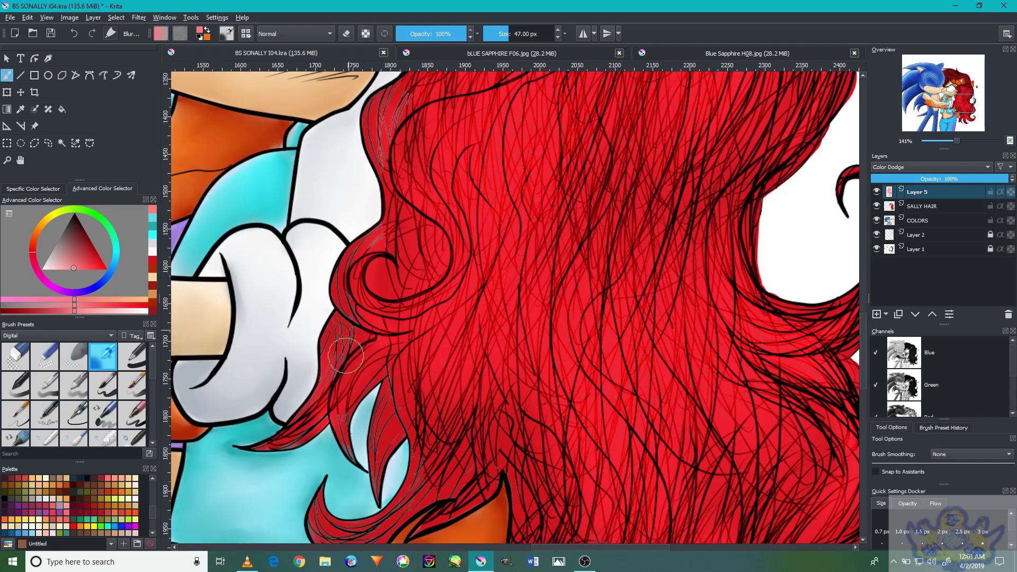
pyautogui.moveTo(401, 426); pyautogui.dragTo(387, 350)
pyautogui.scroll(-2, 392, 371)
pyautogui.hscroll(-1, 392, 371)
pyautogui.moveTo(509, 318)
pyautogui.mouseDown()
pyautogui.moveTo(465, 363)
pyautogui.moveTo(350, 440)
pyautogui.mouseUp()
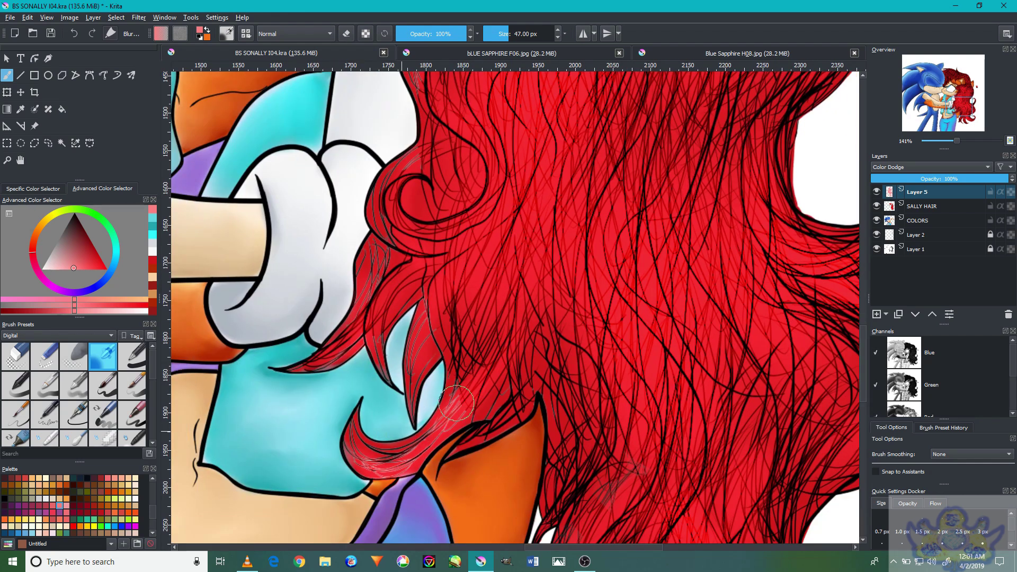
pyautogui.moveTo(477, 392); pyautogui.dragTo(496, 325)
# Inspect the highlighted lower strands and the full length of the hair at several magnifications
pyautogui.scroll(-4, 599, 361)
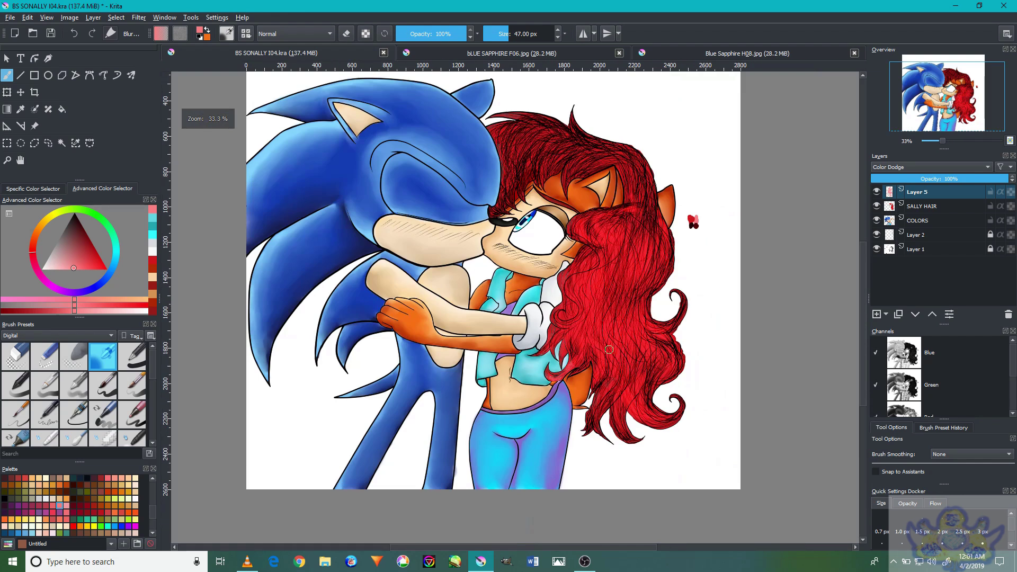
pyautogui.scroll(4, 613, 404)
pyautogui.scroll(-4, 602, 350)
pyautogui.scroll(4, 604, 371)
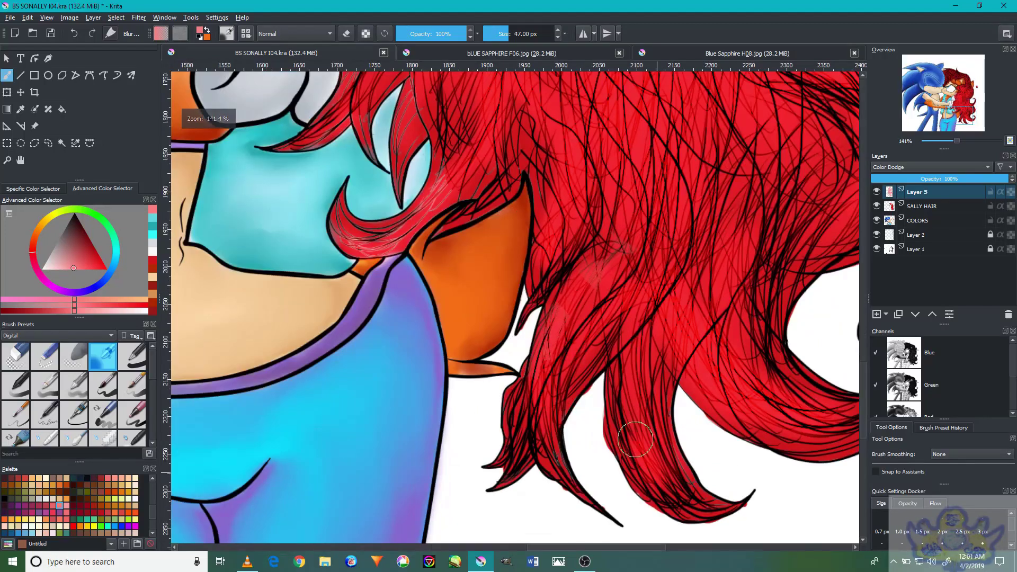
pyautogui.scroll(-3, 586, 233)
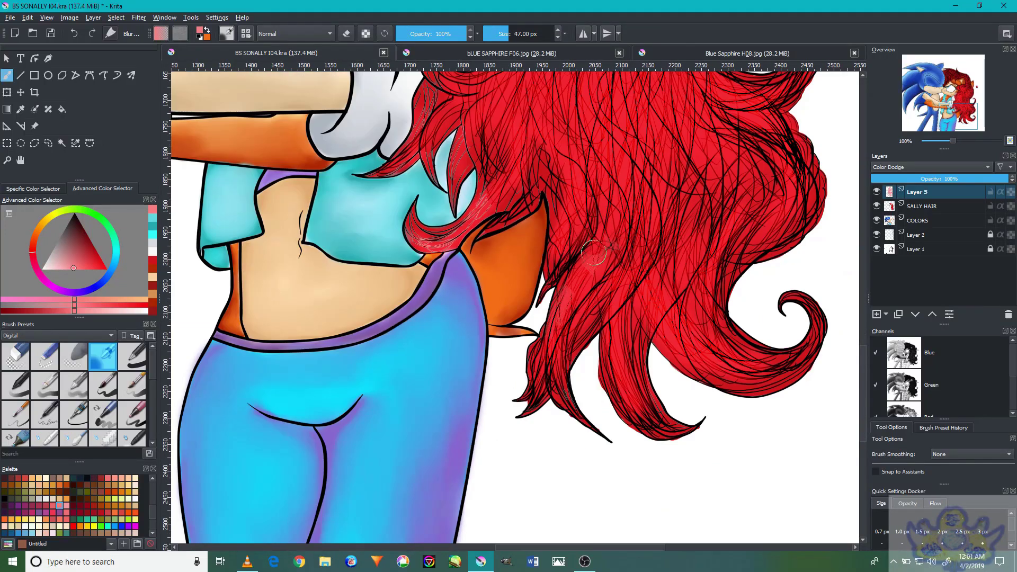
pyautogui.scroll(2, 689, 276)
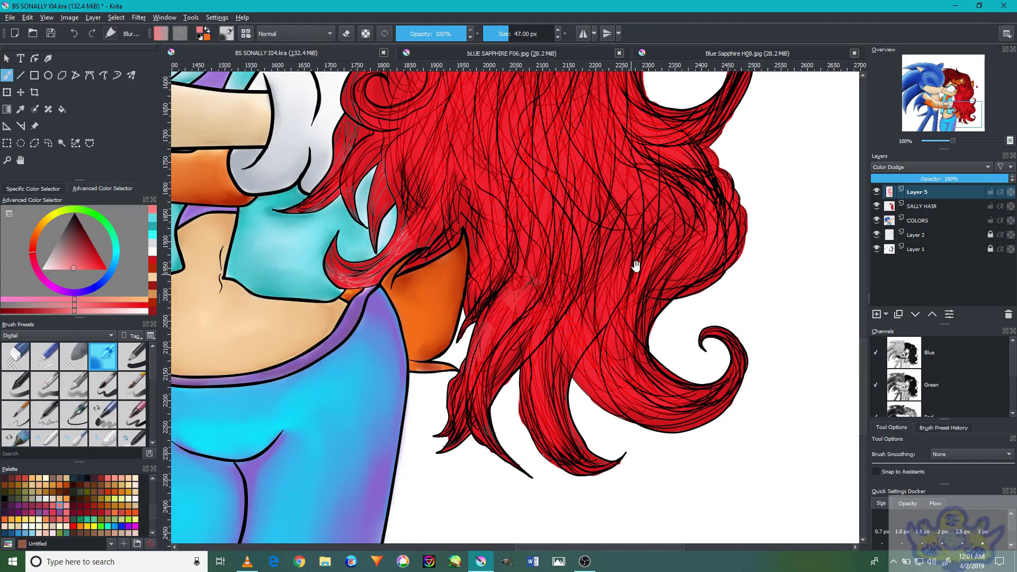
pyautogui.moveTo(599, 330); pyautogui.dragTo(546, 510)
pyautogui.scroll(3, 515, 343)
pyautogui.scroll(3, 590, 217)
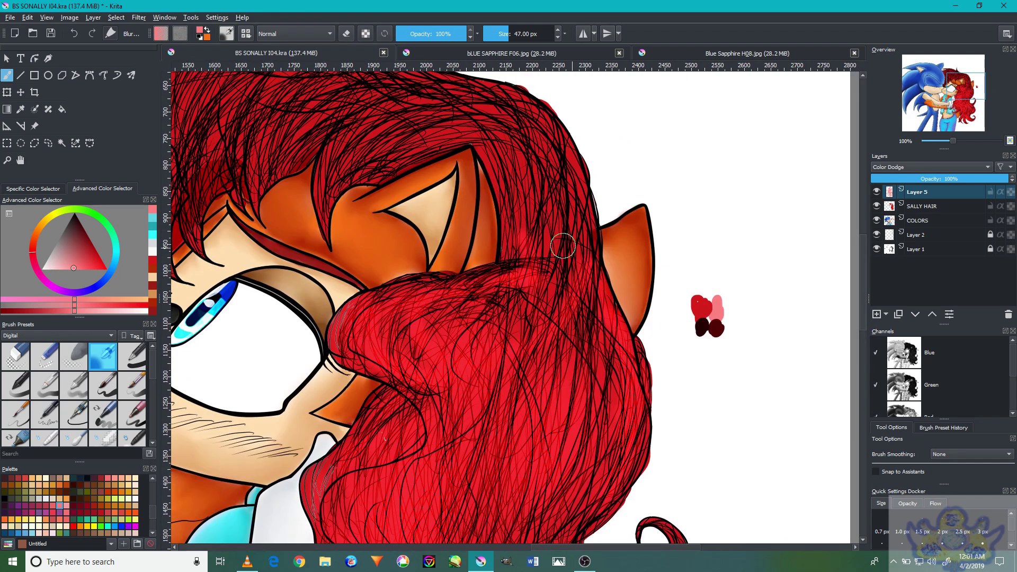
# Airbrush light pink highlights over the top of the head and the hair around the front ear
pyautogui.scroll(2, 599, 318)
pyautogui.moveTo(502, 203); pyautogui.dragTo(570, 256)
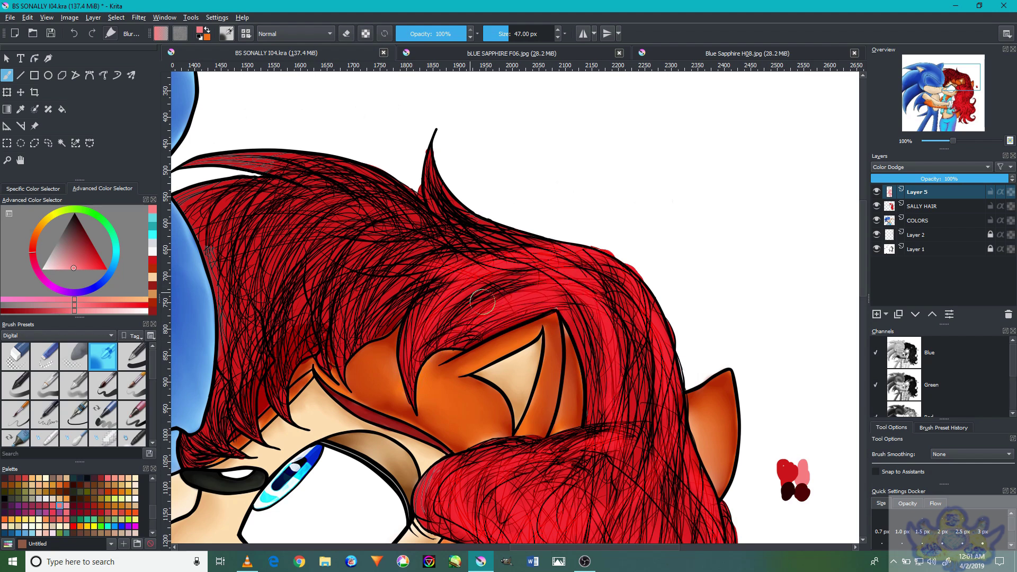
pyautogui.moveTo(488, 290); pyautogui.dragTo(594, 317)
pyautogui.moveTo(442, 402); pyautogui.dragTo(434, 271)
pyautogui.moveTo(451, 376); pyautogui.dragTo(466, 265)
pyautogui.moveTo(461, 311); pyautogui.dragTo(562, 292)
pyautogui.moveTo(493, 419)
pyautogui.mouseDown()
pyautogui.moveTo(506, 343)
pyautogui.moveTo(493, 373)
pyautogui.moveTo(464, 379)
pyautogui.moveTo(479, 281)
pyautogui.mouseUp()
pyautogui.moveTo(461, 424)
pyautogui.mouseDown()
pyautogui.moveTo(503, 271)
pyautogui.moveTo(465, 329)
pyautogui.moveTo(582, 238)
pyautogui.mouseUp()
pyautogui.moveTo(624, 261); pyautogui.dragTo(626, 330)
pyautogui.moveTo(733, 322); pyautogui.dragTo(631, 261)
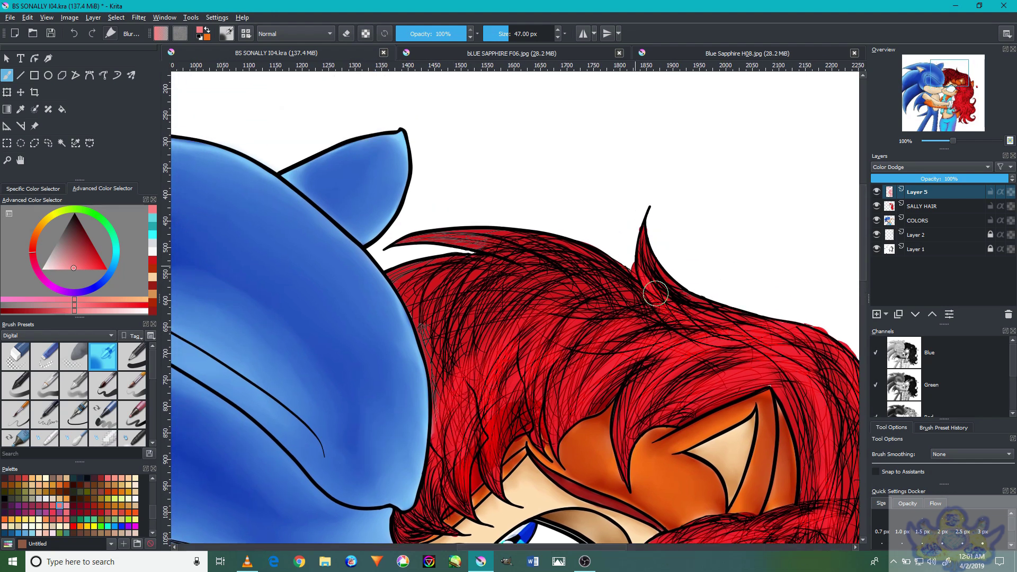
# Highlight the crown between the upright tuft and the blue head, including the long pointed strand
pyautogui.moveTo(671, 304); pyautogui.dragTo(584, 262)
pyautogui.moveTo(466, 365); pyautogui.dragTo(509, 284)
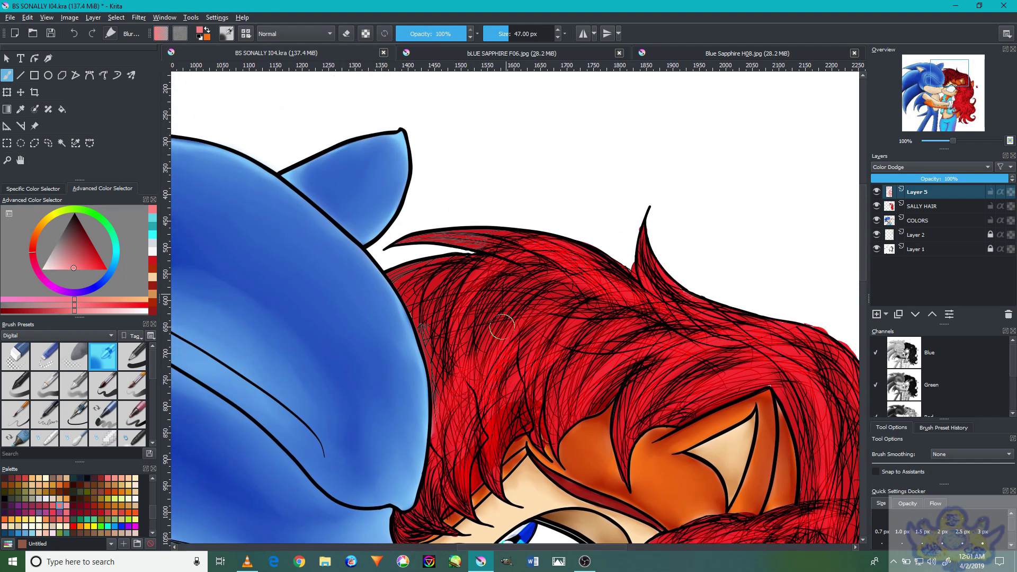
pyautogui.moveTo(572, 318); pyautogui.dragTo(490, 294)
pyautogui.moveTo(556, 275); pyautogui.dragTo(486, 262)
pyautogui.moveTo(449, 374); pyautogui.dragTo(464, 289)
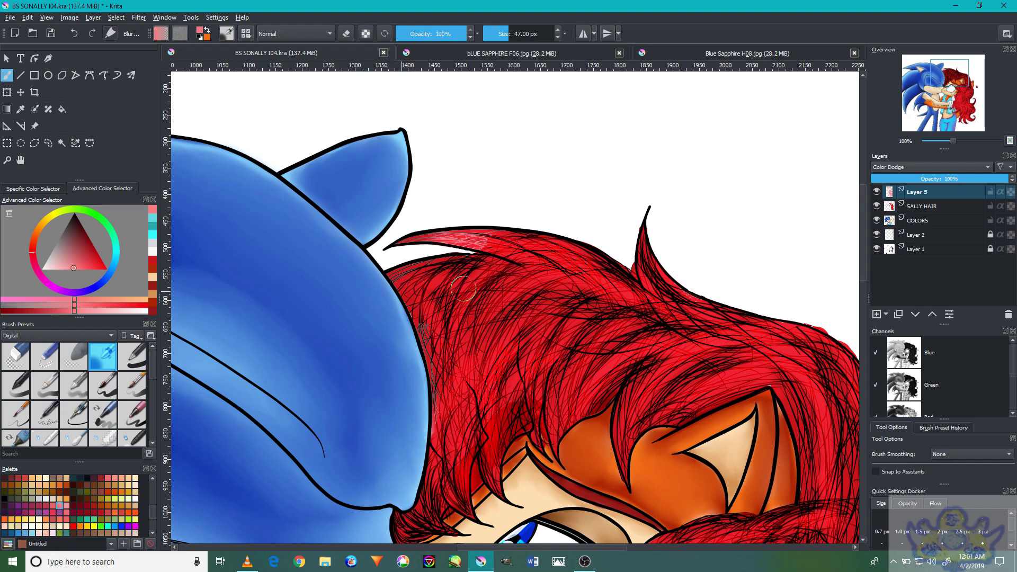
# Add light pink highlights to the bangs beside the blue forehead and check the hair as a whole
pyautogui.press('-')
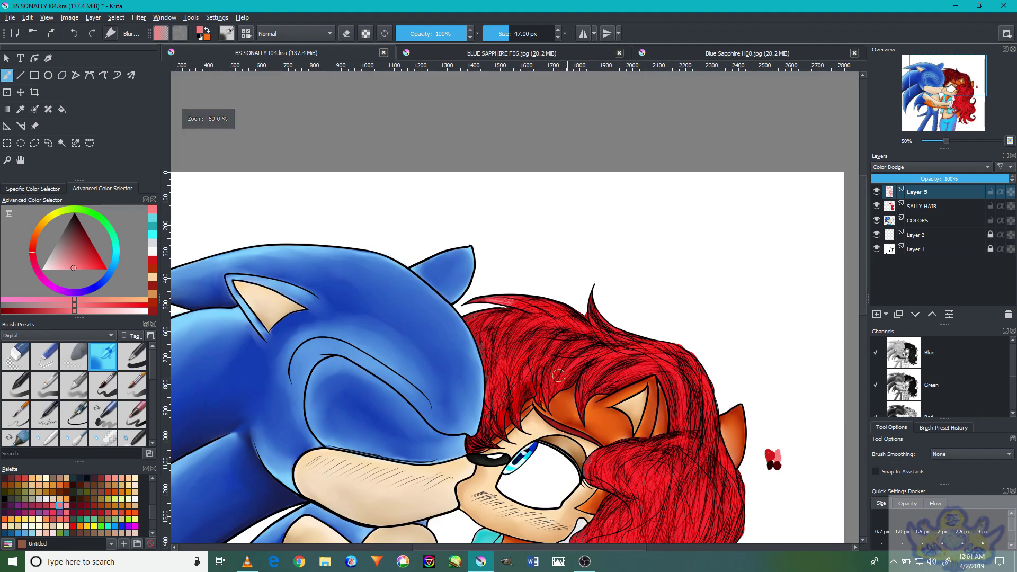
pyautogui.press('+')
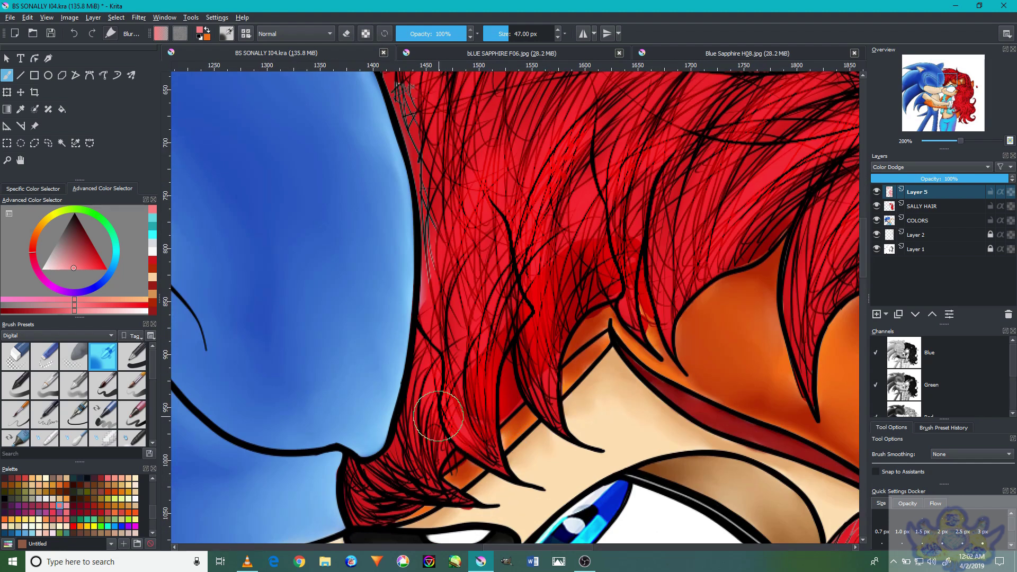
pyautogui.press('-')
pyautogui.press('+')
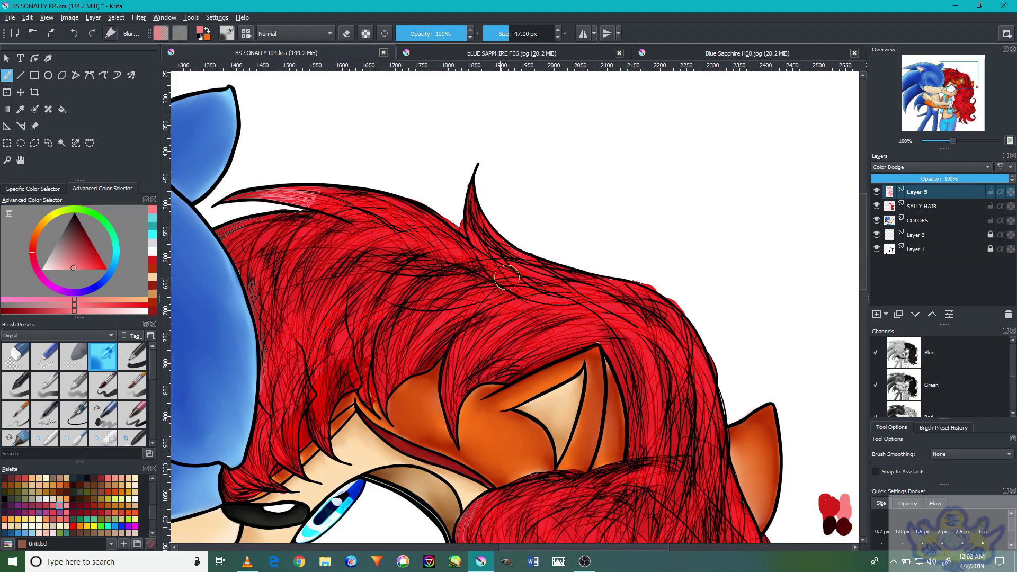
pyautogui.press('-')
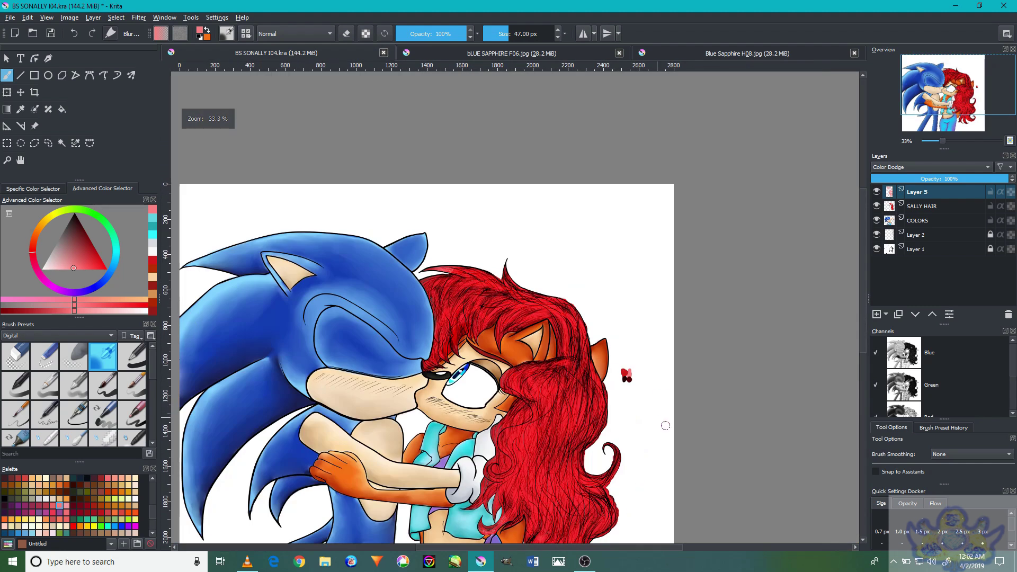
# Add a layer above the highlight layer and sample the dark maroon swatch beside the hair
pyautogui.click(876, 315)
pyautogui.press('+')
pyautogui.press('+')
pyautogui.press('+')
pyautogui.press('+')
pyautogui.keyDown('ctrl'); pyautogui.click(742, 327); pyautogui.keyUp('ctrl')
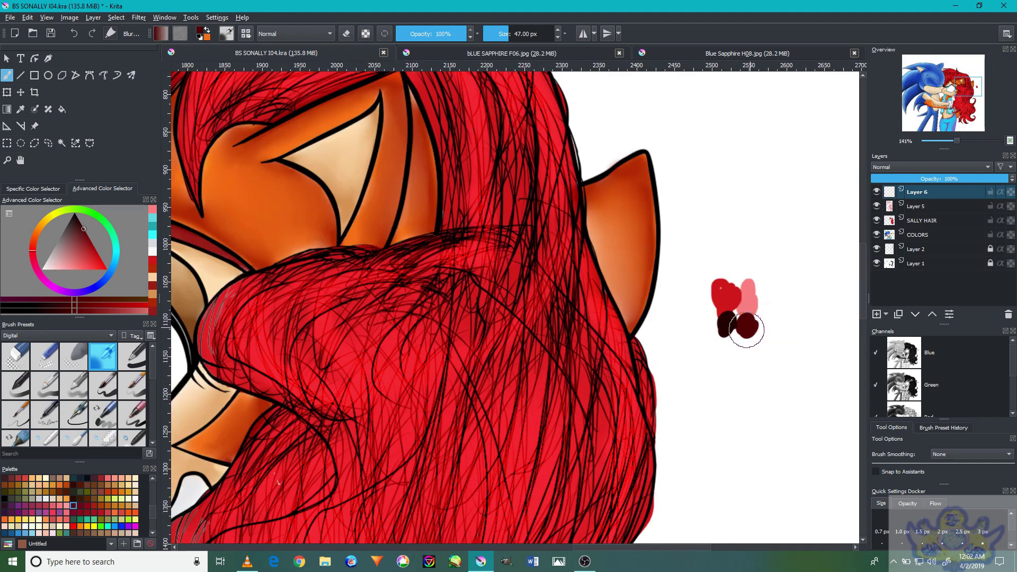
pyautogui.keyDown('ctrl'); pyautogui.click(688, 343); pyautogui.keyUp('ctrl')
pyautogui.keyDown('ctrl'); pyautogui.click(739, 331); pyautogui.keyUp('ctrl')
pyautogui.keyDown('ctrl'); pyautogui.click(761, 303); pyautogui.keyUp('ctrl')
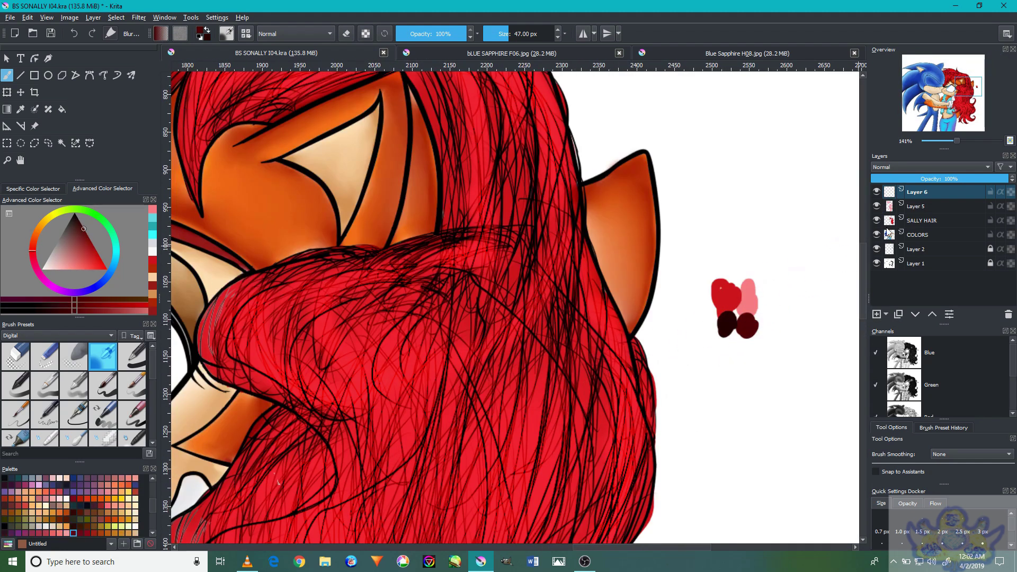
# Set the new layer's blending mode to Darker Color
pyautogui.click(929, 167)
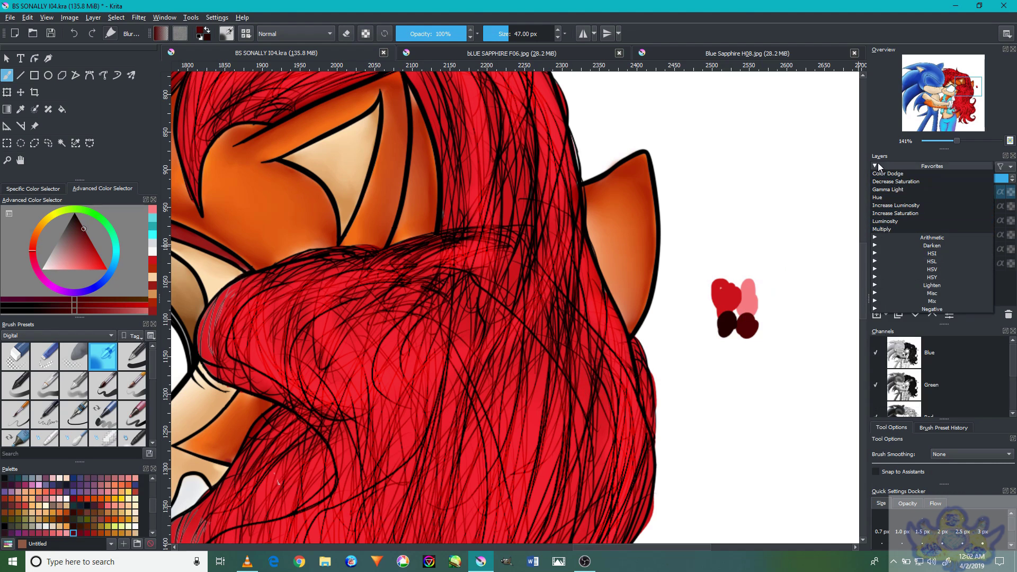
pyautogui.click(932, 166)
pyautogui.click(877, 182)
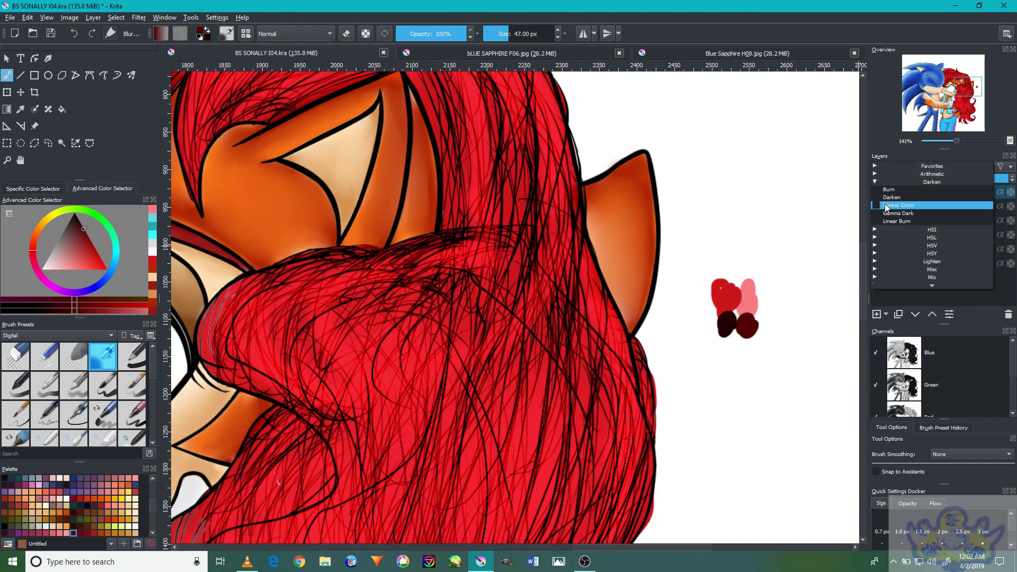
pyautogui.click(888, 207)
# Airbrush dark maroon shading into the upper hair mass below the ears at 47 px
pyautogui.moveTo(557, 455); pyautogui.dragTo(542, 298)
pyautogui.moveTo(589, 370)
pyautogui.mouseDown()
pyautogui.moveTo(609, 477)
pyautogui.moveTo(552, 216)
pyautogui.mouseUp()
pyautogui.moveTo(371, 467)
pyautogui.mouseDown()
pyautogui.moveTo(382, 296)
pyautogui.moveTo(282, 382)
pyautogui.moveTo(295, 277)
pyautogui.moveTo(502, 369)
pyautogui.mouseUp()
pyautogui.moveTo(450, 297); pyautogui.dragTo(452, 495)
pyautogui.scroll(-2, 350, 437)
pyautogui.moveTo(339, 403); pyautogui.dragTo(296, 318)
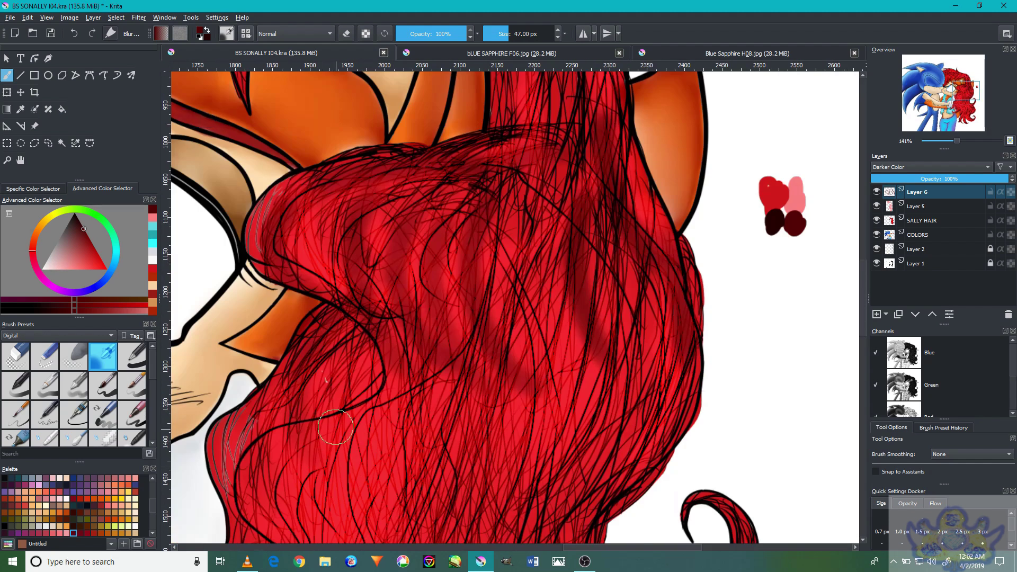
pyautogui.moveTo(392, 397); pyautogui.dragTo(392, 307)
pyautogui.moveTo(345, 397)
pyautogui.mouseDown()
pyautogui.moveTo(264, 450)
pyautogui.moveTo(228, 397)
pyautogui.mouseUp()
# Shade the middle and outer side of the long hair with vertical dark maroon strokes
pyautogui.moveTo(604, 468); pyautogui.dragTo(636, 286)
pyautogui.moveTo(644, 469); pyautogui.dragTo(649, 180)
pyautogui.moveTo(466, 506); pyautogui.dragTo(456, 318)
pyautogui.scroll(-3, 476, 397)
pyautogui.moveTo(475, 447); pyautogui.dragTo(461, 222)
pyautogui.moveTo(392, 469); pyautogui.dragTo(366, 254)
pyautogui.moveTo(514, 464); pyautogui.dragTo(635, 201)
pyautogui.moveTo(551, 435); pyautogui.dragTo(510, 220)
# Shade the small curl and neighbouring strands next to the white glove in dark maroon
pyautogui.scroll(-3, 453, 450)
pyautogui.moveTo(453, 451)
pyautogui.mouseDown()
pyautogui.moveTo(433, 460)
pyautogui.moveTo(394, 505)
pyautogui.moveTo(350, 516)
pyautogui.mouseUp()
pyautogui.moveTo(406, 408); pyautogui.dragTo(458, 259)
pyautogui.moveTo(392, 286); pyautogui.dragTo(339, 381)
pyautogui.moveTo(403, 295); pyautogui.dragTo(402, 370)
pyautogui.moveTo(403, 281); pyautogui.dragTo(371, 360)
pyautogui.moveTo(371, 307); pyautogui.dragTo(344, 397)
pyautogui.moveTo(403, 393); pyautogui.dragTo(361, 424)
# Airbrush dark maroon shading along the hair's outer edge and the large outer curl
pyautogui.moveTo(561, 424); pyautogui.dragTo(556, 280)
pyautogui.moveTo(583, 370); pyautogui.dragTo(509, 265)
pyautogui.moveTo(689, 445)
pyautogui.mouseDown()
pyautogui.moveTo(742, 390)
pyautogui.moveTo(731, 284)
pyautogui.moveTo(688, 226)
pyautogui.mouseUp()
pyautogui.moveTo(712, 201); pyautogui.dragTo(669, 301)
pyautogui.moveTo(745, 260); pyautogui.dragTo(602, 193)
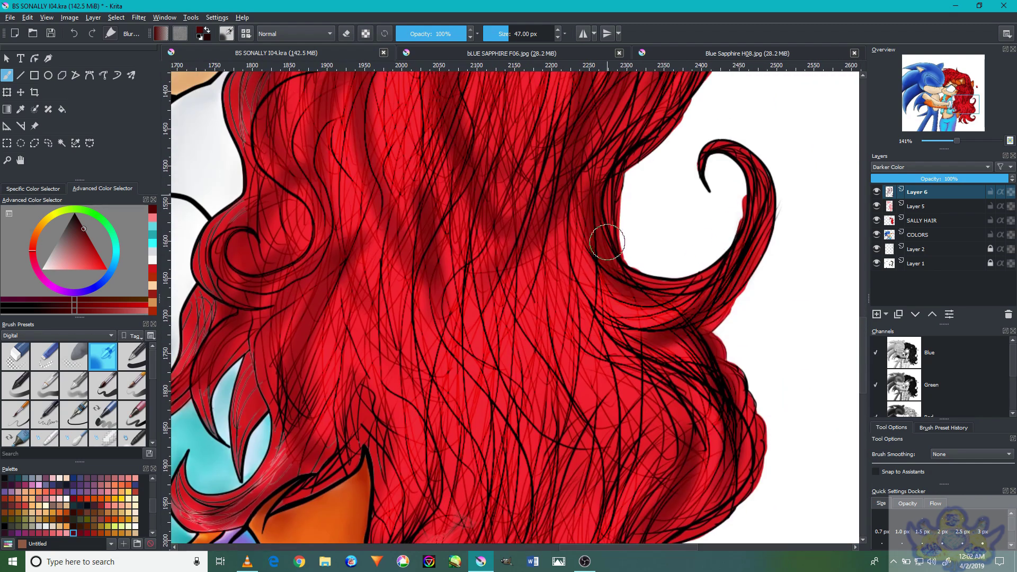
# Add dark maroon strand shadows to the middle of the hair between the small and large curls
pyautogui.moveTo(601, 371); pyautogui.dragTo(583, 185)
pyautogui.moveTo(551, 477); pyautogui.dragTo(498, 228)
pyautogui.moveTo(488, 477); pyautogui.dragTo(488, 393)
pyautogui.moveTo(371, 504)
pyautogui.mouseDown()
pyautogui.moveTo(433, 482)
pyautogui.moveTo(466, 317)
pyautogui.mouseUp()
pyautogui.moveTo(403, 493)
pyautogui.mouseDown()
pyautogui.moveTo(488, 268)
pyautogui.moveTo(493, 374)
pyautogui.mouseUp()
pyautogui.moveTo(456, 402)
pyautogui.mouseDown()
pyautogui.moveTo(447, 257)
pyautogui.moveTo(451, 381)
pyautogui.mouseUp()
pyautogui.moveTo(498, 461)
pyautogui.mouseDown()
pyautogui.moveTo(507, 366)
pyautogui.moveTo(445, 244)
pyautogui.mouseUp()
pyautogui.moveTo(461, 434); pyautogui.dragTo(398, 227)
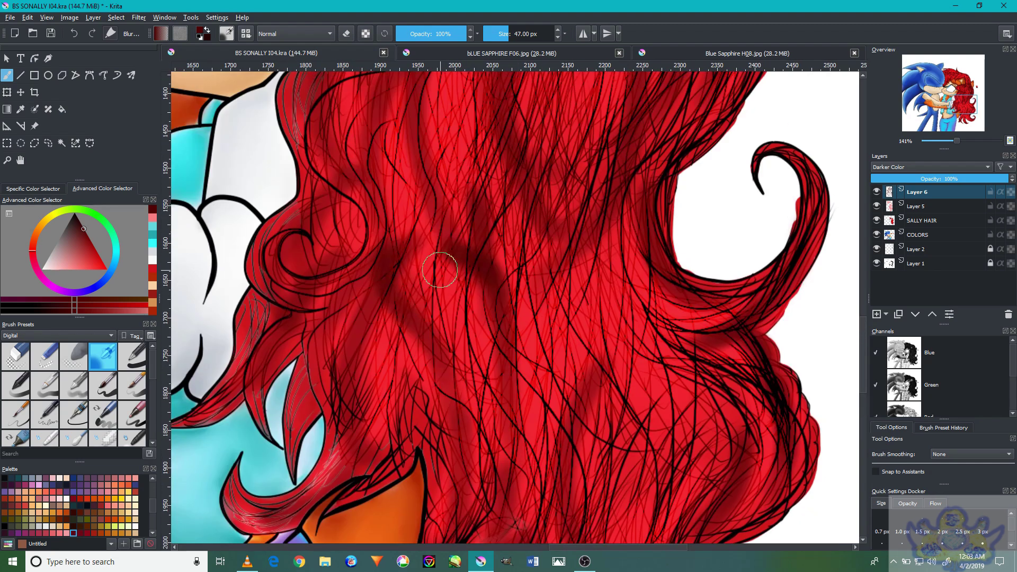
# Continue the dark maroon strand shading through the lower hair mass and below the outer curl
pyautogui.moveTo(583, 419); pyautogui.dragTo(534, 272)
pyautogui.moveTo(636, 424)
pyautogui.mouseDown()
pyautogui.moveTo(590, 211)
pyautogui.moveTo(604, 389)
pyautogui.moveTo(605, 147)
pyautogui.mouseUp()
pyautogui.moveTo(713, 446); pyautogui.dragTo(627, 185)
pyautogui.moveTo(662, 404); pyautogui.dragTo(638, 172)
pyautogui.moveTo(565, 509); pyautogui.dragTo(560, 290)
pyautogui.moveTo(559, 408); pyautogui.dragTo(587, 300)
pyautogui.moveTo(457, 419)
pyautogui.mouseDown()
pyautogui.moveTo(495, 438)
pyautogui.moveTo(530, 263)
pyautogui.mouseUp()
pyautogui.moveTo(597, 371)
pyautogui.mouseDown()
pyautogui.moveTo(597, 486)
pyautogui.moveTo(597, 386)
pyautogui.moveTo(551, 239)
pyautogui.mouseUp()
# Airbrush dark maroon shading over the crown, the upright tuft and the hair around the front ear
pyautogui.moveTo(549, 74); pyautogui.dragTo(549, 242)
pyautogui.moveTo(601, 127); pyautogui.dragTo(601, 367)
pyautogui.moveTo(604, 259); pyautogui.dragTo(631, 361)
pyautogui.moveTo(549, 189); pyautogui.dragTo(595, 302)
pyautogui.moveTo(609, 419); pyautogui.dragTo(580, 281)
pyautogui.moveTo(604, 318); pyautogui.dragTo(551, 220)
pyautogui.moveTo(689, 413); pyautogui.dragTo(636, 201)
pyautogui.moveTo(672, 245)
pyautogui.mouseDown()
pyautogui.moveTo(697, 318)
pyautogui.moveTo(715, 324)
pyautogui.mouseUp()
pyautogui.moveTo(731, 283)
pyautogui.mouseDown()
pyautogui.moveTo(468, 245)
pyautogui.moveTo(511, 227)
pyautogui.mouseUp()
pyautogui.moveTo(583, 254)
pyautogui.mouseDown()
pyautogui.moveTo(530, 329)
pyautogui.moveTo(455, 352)
pyautogui.moveTo(558, 320)
pyautogui.moveTo(436, 396)
pyautogui.mouseUp()
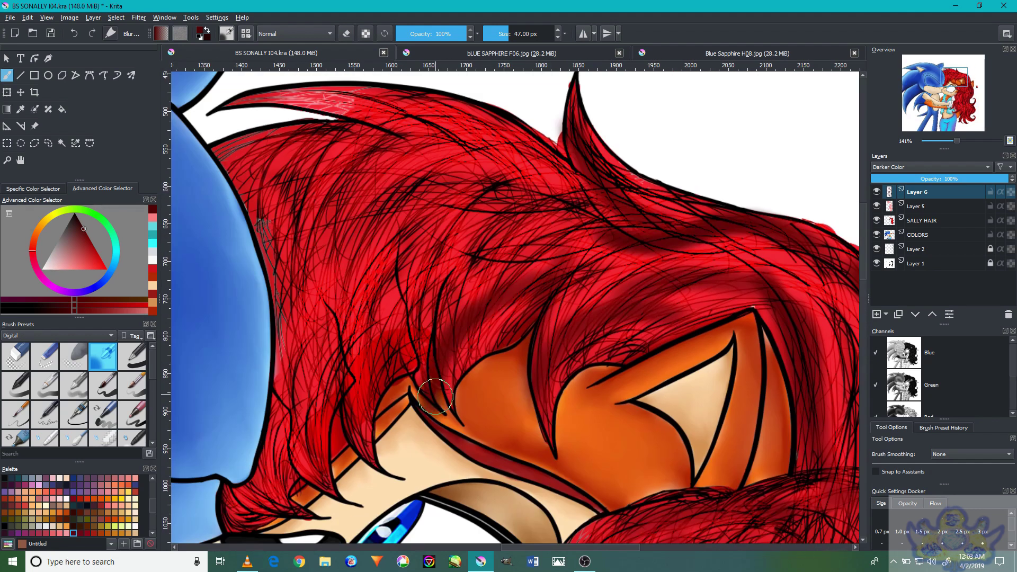
# Shade the bangs above the forehead and beside the blue head in dark maroon
pyautogui.moveTo(416, 244); pyautogui.dragTo(446, 381)
pyautogui.moveTo(370, 257); pyautogui.dragTo(392, 445)
pyautogui.moveTo(328, 239); pyautogui.dragTo(360, 450)
pyautogui.moveTo(297, 260)
pyautogui.mouseDown()
pyautogui.moveTo(318, 464)
pyautogui.moveTo(367, 407)
pyautogui.mouseUp()
pyautogui.moveTo(339, 273); pyautogui.dragTo(371, 423)
pyautogui.moveTo(292, 405); pyautogui.dragTo(345, 393)
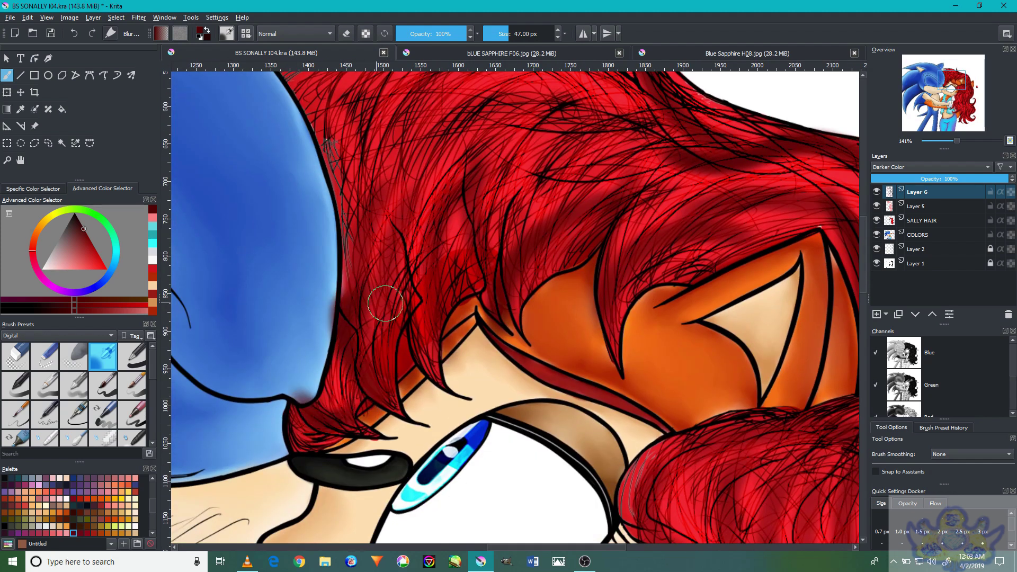
# Erase the maroon overspray from the blue head beside the bangs with the 25 px eraser
pyautogui.moveTo(426, 139); pyautogui.dragTo(550, 207)
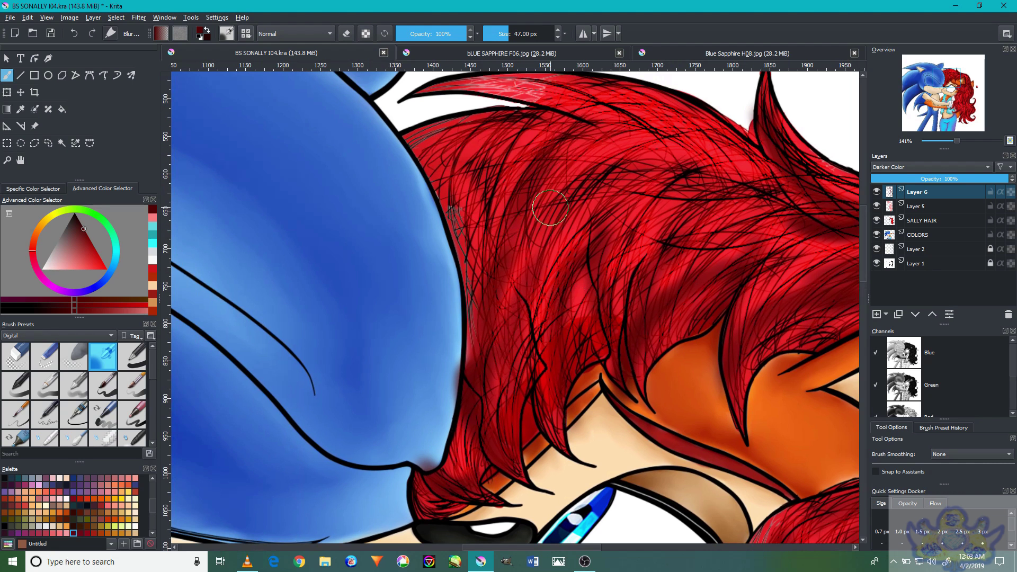
pyautogui.press('/')
pyautogui.scroll(1, 449, 397)
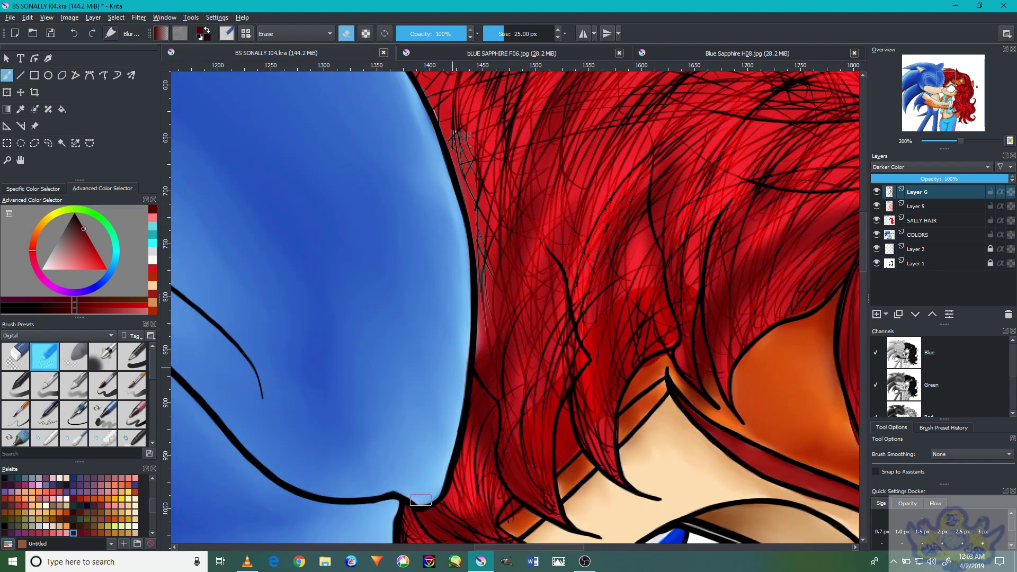
# Switch to VLC media player, skip to the next playlist video, and return to Krita
pyautogui.click(257, 564)
pyautogui.click(59, 530)
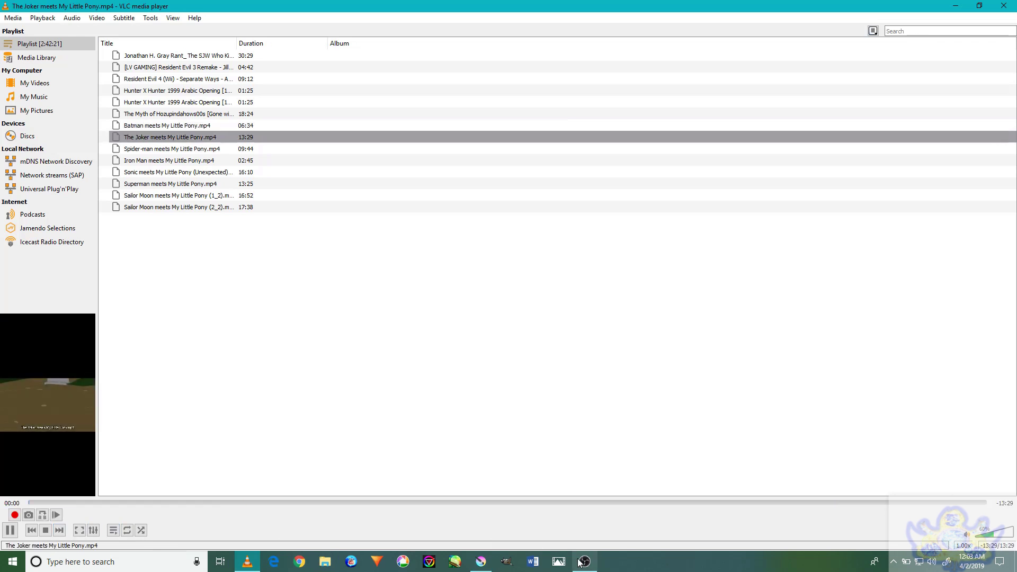
pyautogui.click(585, 561)
pyautogui.click(585, 561)
pyautogui.click(480, 561)
# Airbrush darker maroon shadow strokes across the crown near the blue head at 47 px
pyautogui.scroll(-4, 569, 382)
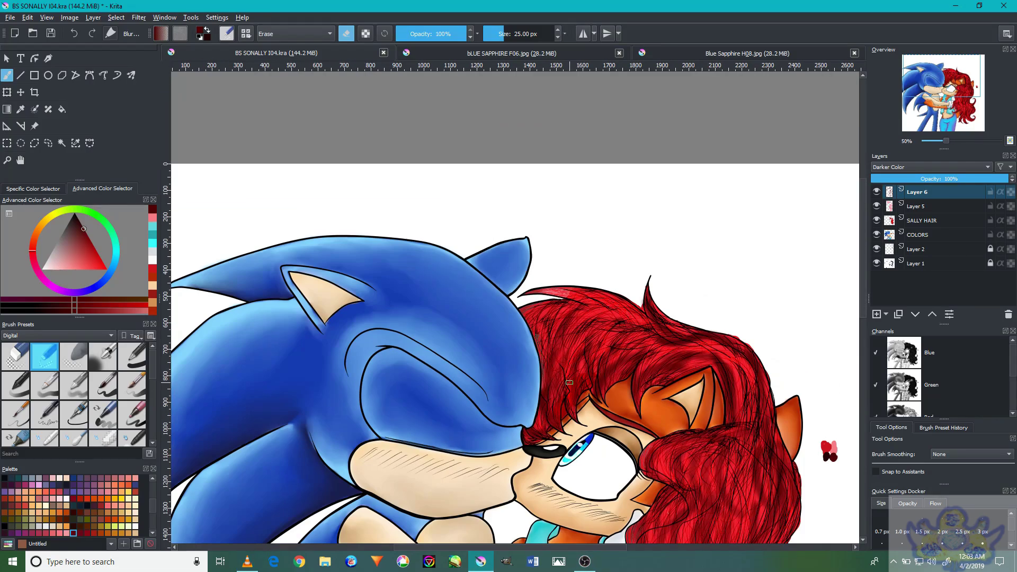
pyautogui.press('/')
pyautogui.scroll(10, 569, 382)
pyautogui.moveTo(556, 329); pyautogui.dragTo(688, 266)
pyautogui.moveTo(742, 339); pyautogui.dragTo(504, 371)
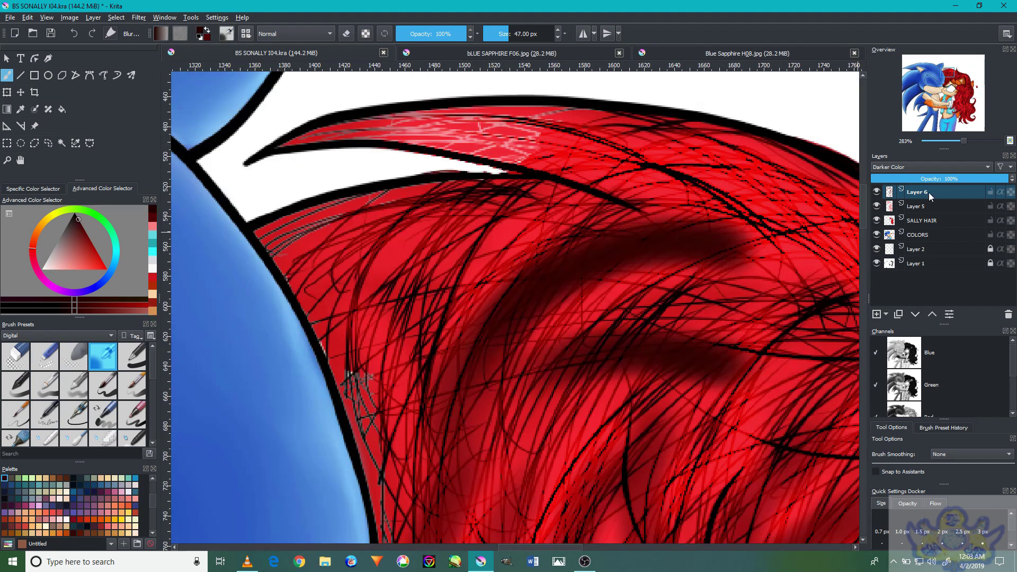
# Lower the opacity of the Darker Color shading layer to 52% and check the crown at 100% zoom
pyautogui.hotkey('ctrl', 'z')
pyautogui.hotkey('ctrl', 'z')
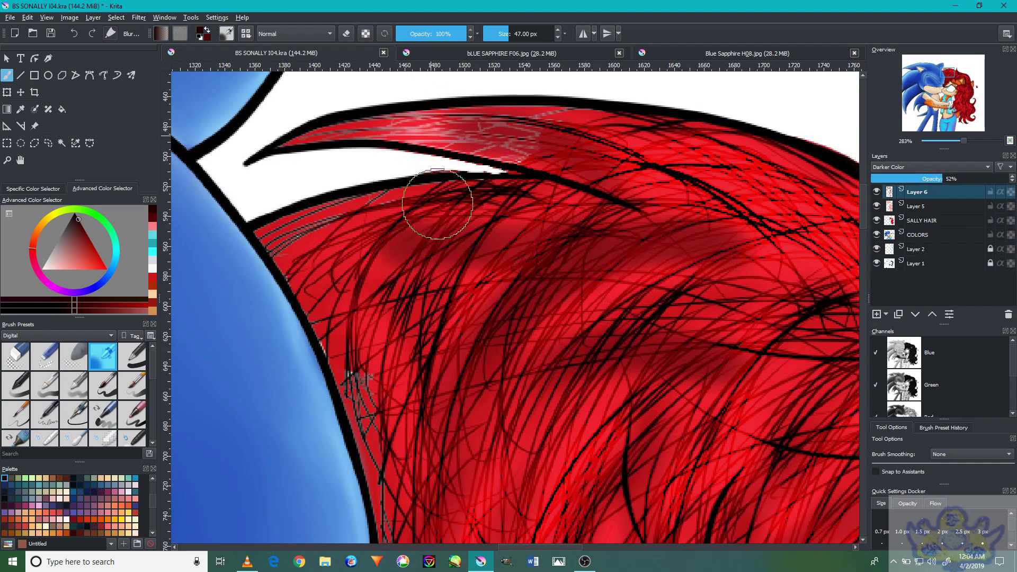
pyautogui.press('1')
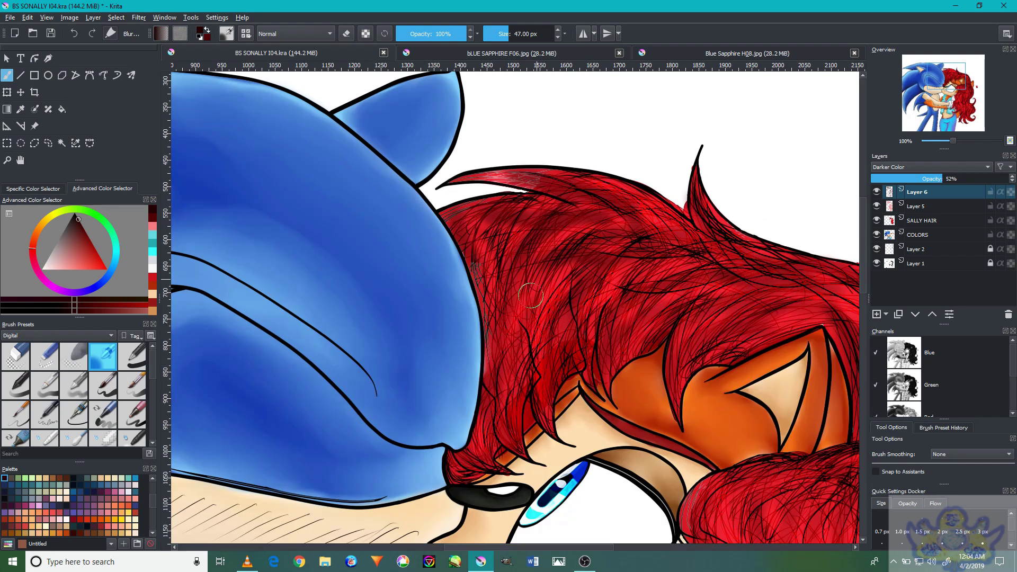
# Examine the shading from the crown past the ears to the hair beside the cheek at close zoom
pyautogui.scroll(-2, 642, 302)
pyautogui.scroll(2, 742, 428)
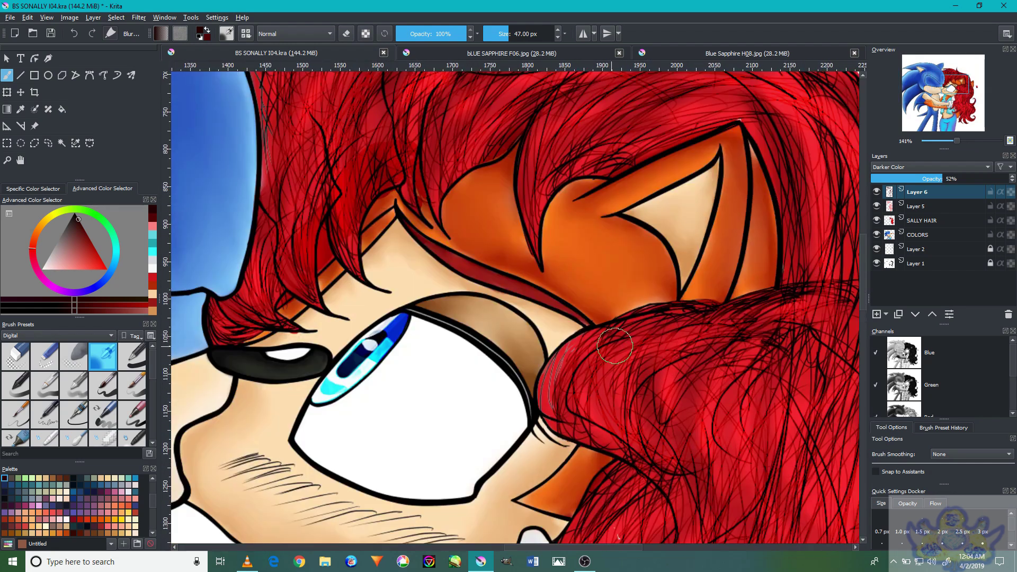
pyautogui.scroll(-2, 688, 318)
pyautogui.scroll(2, 672, 200)
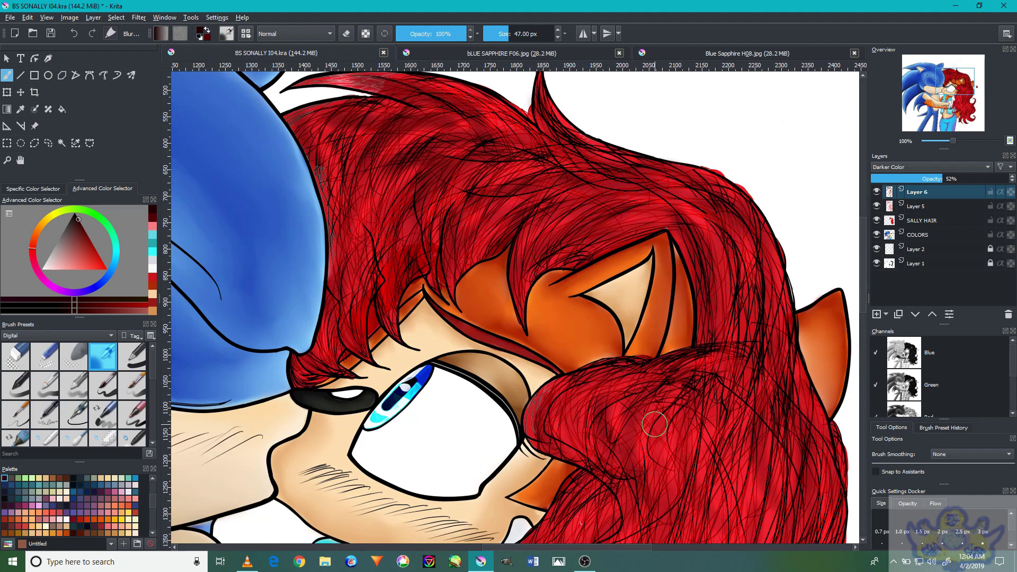
pyautogui.moveTo(693, 343); pyautogui.dragTo(635, 155)
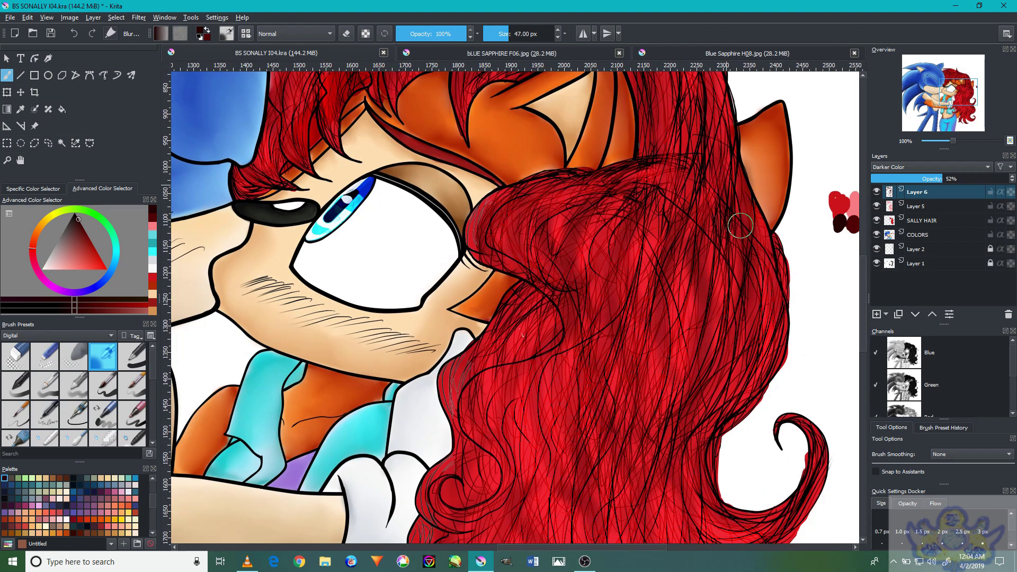
pyautogui.moveTo(659, 315); pyautogui.dragTo(716, 153)
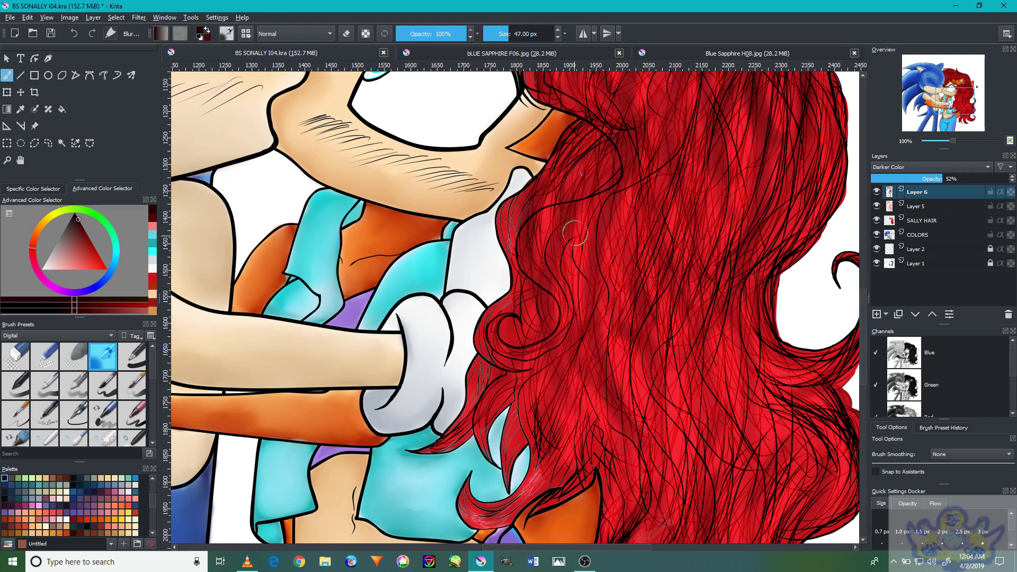
pyautogui.hotkey('ctrl', '=')
pyautogui.hotkey('ctrl', '=')
pyautogui.hotkey('ctrl', '-')
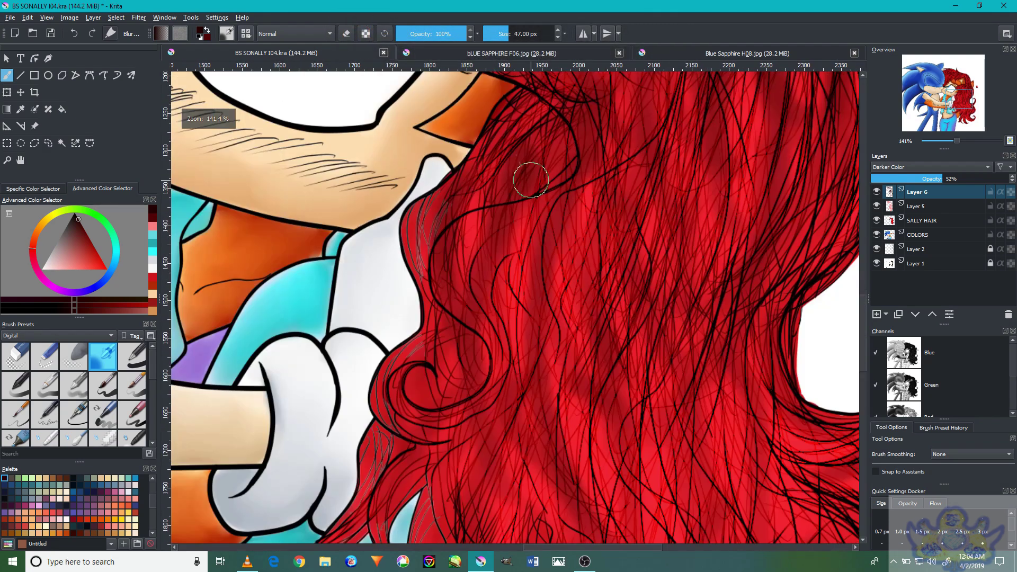
pyautogui.hotkey('ctrl', '-')
pyautogui.hotkey('ctrl', '=')
pyautogui.hotkey('ctrl', '=')
pyautogui.hotkey('ctrl', '=')
pyautogui.hotkey('ctrl', '=')
pyautogui.hotkey('ctrl', '=')
pyautogui.hotkey('ctrl', '=')
pyautogui.hotkey('ctrl', '-')
pyautogui.hotkey('ctrl', '-')
pyautogui.hotkey('ctrl', '-')
pyautogui.hotkey('ctrl', '-')
pyautogui.hotkey('ctrl', '-')
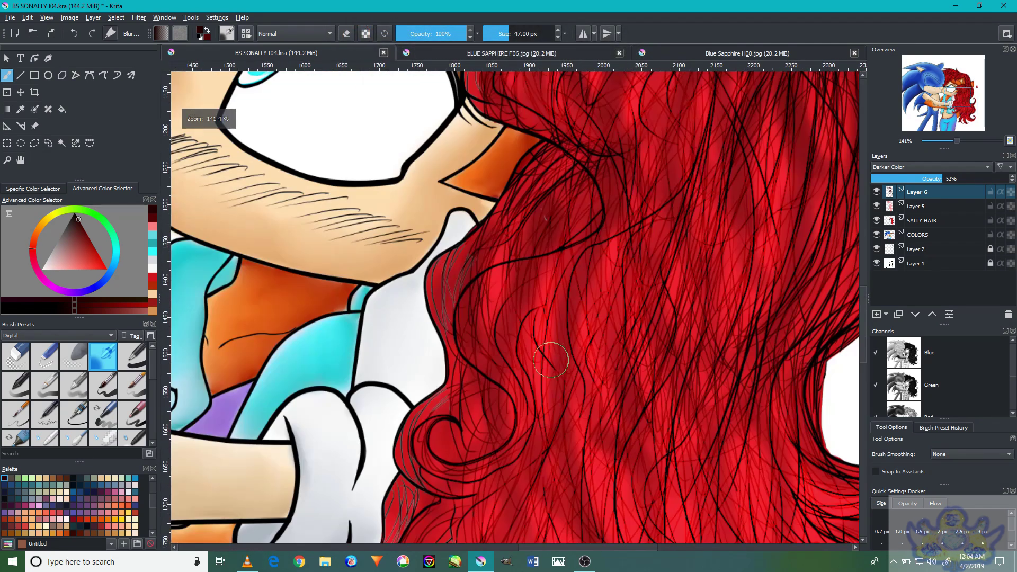
# Inspect the shading on the lower curls and back up to the ears, ending with the whole picture
pyautogui.moveTo(632, 240); pyautogui.dragTo(642, 463)
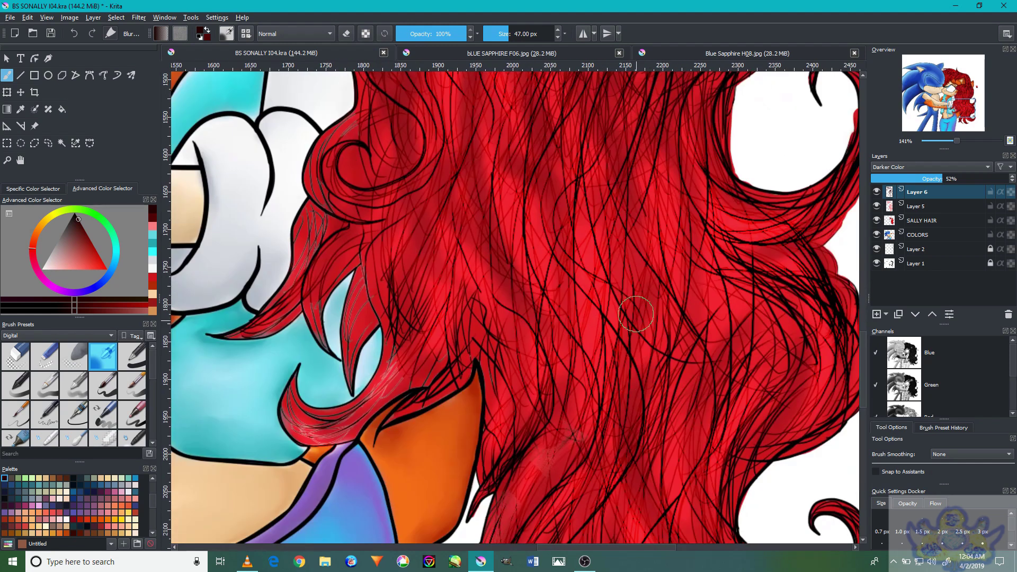
pyautogui.moveTo(814, 347); pyautogui.dragTo(754, 340)
pyautogui.scroll(-5, 644, 361)
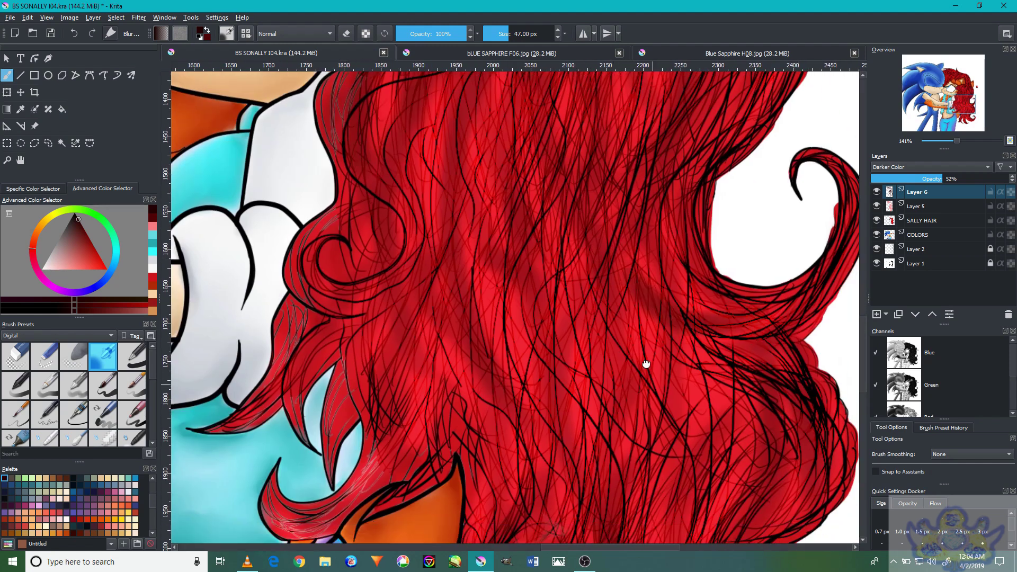
pyautogui.moveTo(469, 220)
pyautogui.mouseDown()
pyautogui.moveTo(586, 296)
pyautogui.moveTo(588, 211)
pyautogui.mouseUp()
pyautogui.moveTo(688, 397); pyautogui.dragTo(625, 200)
pyautogui.moveTo(636, 450)
pyautogui.mouseDown()
pyautogui.moveTo(547, 302)
pyautogui.moveTo(539, 336)
pyautogui.moveTo(541, 270)
pyautogui.moveTo(493, 403)
pyautogui.mouseUp()
pyautogui.moveTo(422, 231); pyautogui.dragTo(512, 390)
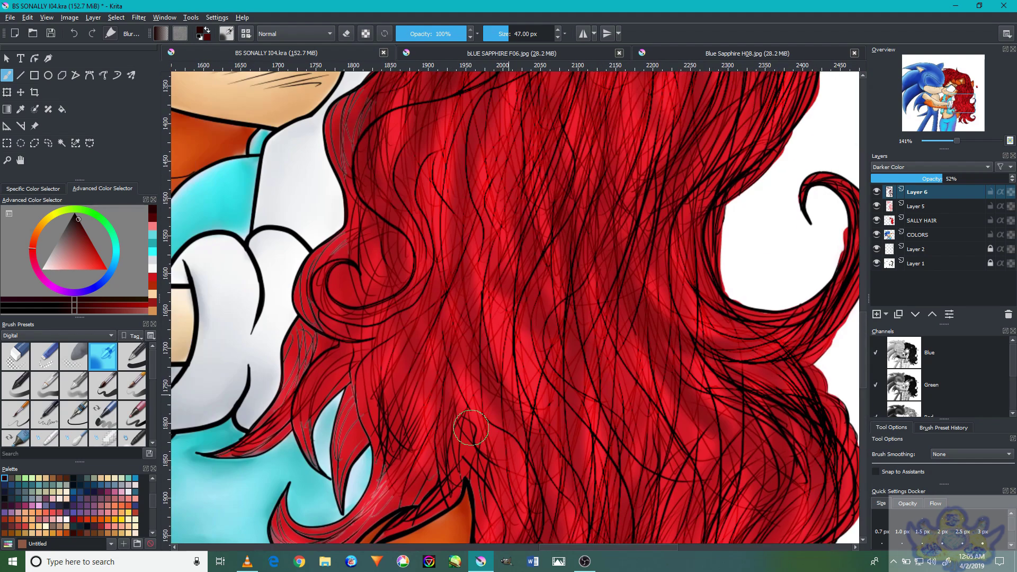
pyautogui.moveTo(445, 307); pyautogui.dragTo(477, 386)
pyautogui.moveTo(643, 289)
pyautogui.mouseDown()
pyautogui.moveTo(627, 254)
pyautogui.moveTo(577, 229)
pyautogui.mouseUp()
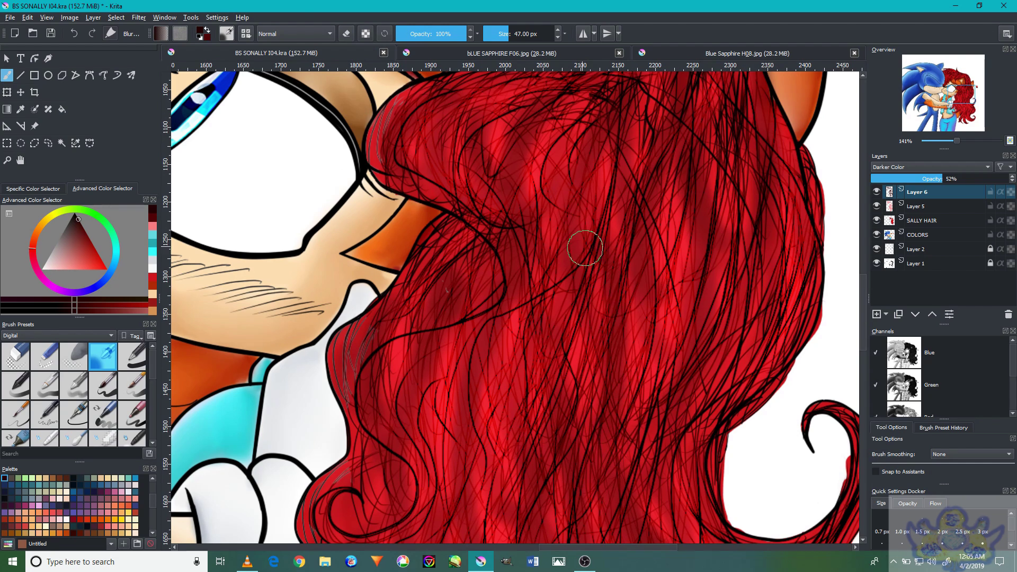
pyautogui.moveTo(638, 196); pyautogui.dragTo(747, 394)
pyautogui.scroll(3, 709, 235)
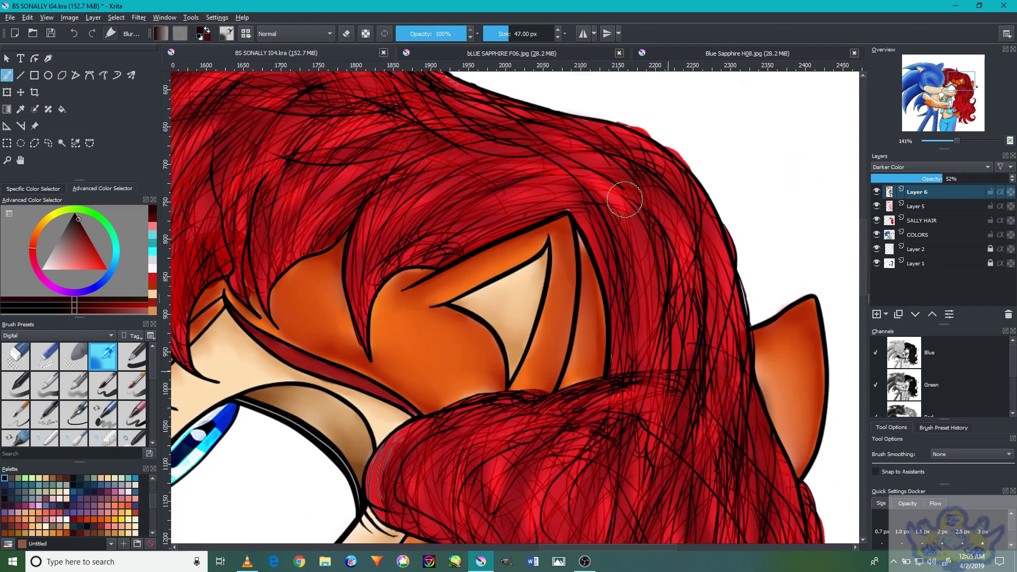
pyautogui.scroll(-3, 594, 209)
pyautogui.scroll(-4, 673, 449)
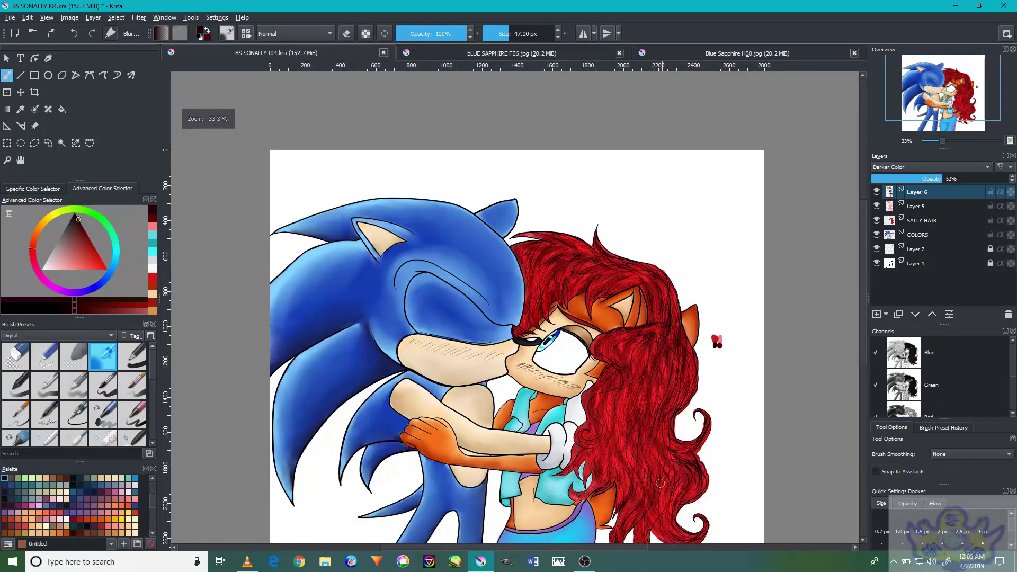
# Cover the pale specks in the hair beside the cheek with dark paint at 400% zoom, then reselect the Darker Color layer
pyautogui.scroll(8, 663, 372)
pyautogui.moveTo(557, 318); pyautogui.dragTo(553, 408)
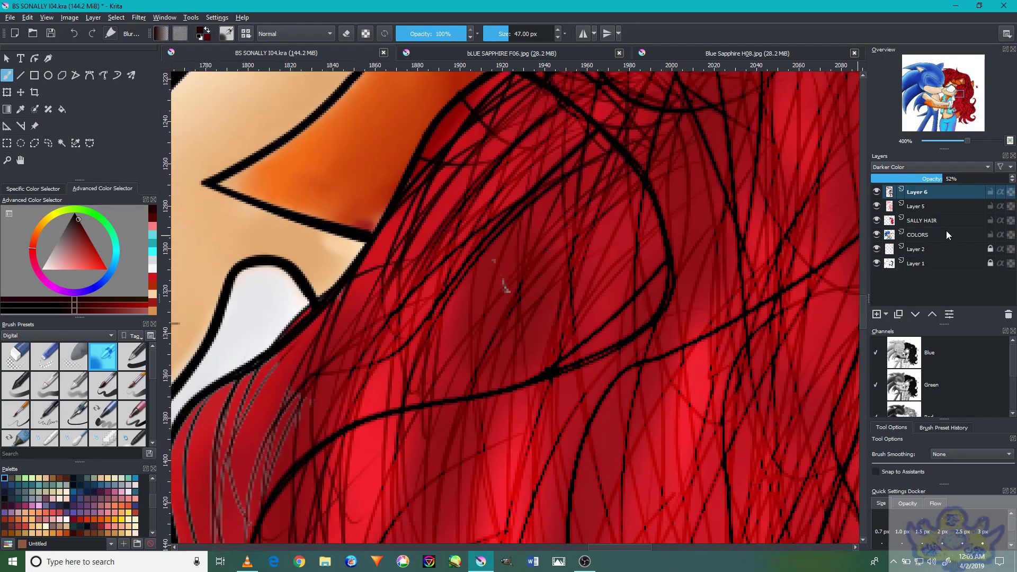
pyautogui.press('pagedown')
pyautogui.click(916, 222)
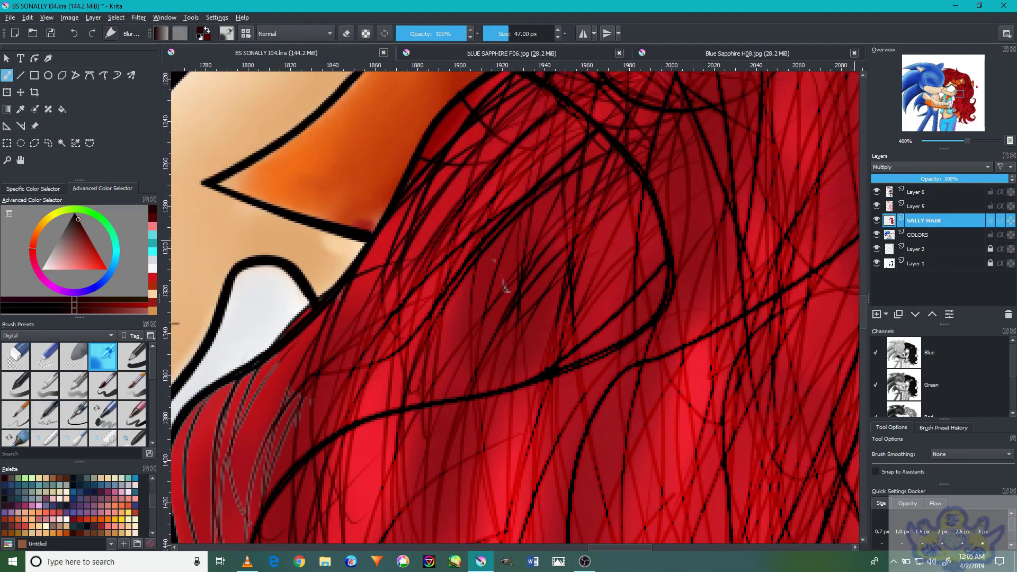
pyautogui.click(918, 206)
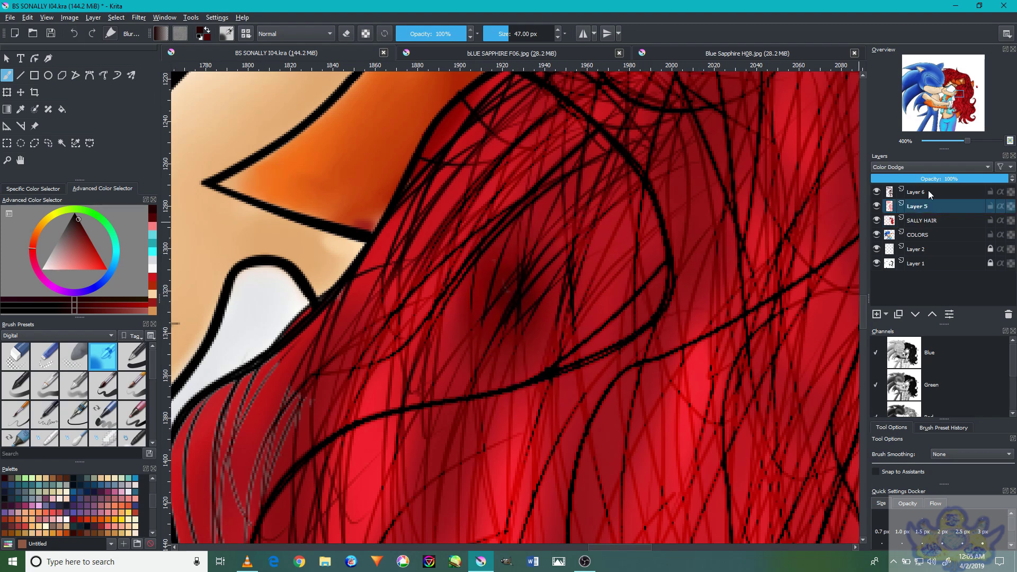
pyautogui.press('pageup')
pyautogui.scroll(-4, 583, 419)
pyautogui.scroll(-3, 749, 374)
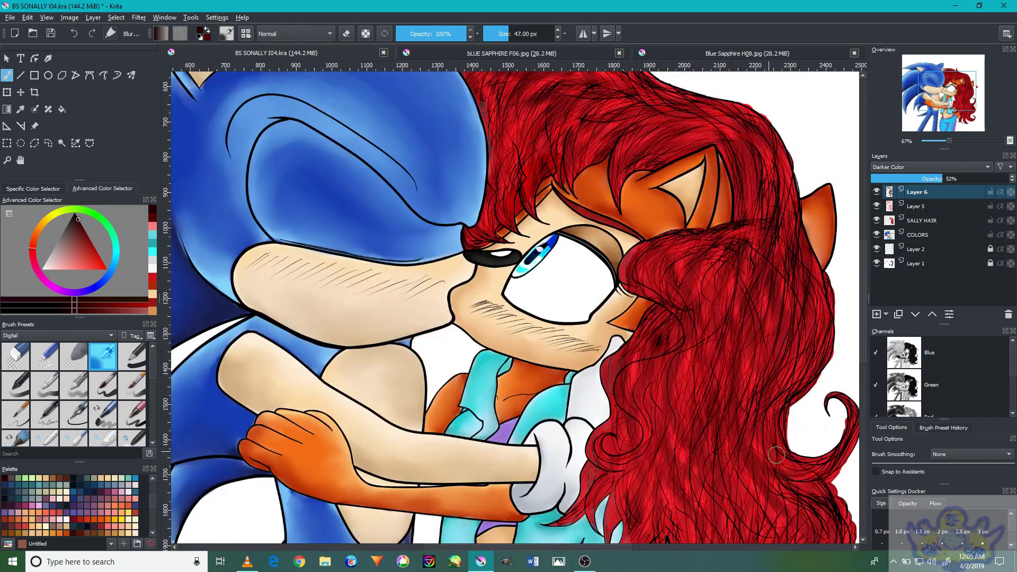
# Review the hair shading against the whole picture and on the lower curls at several zoom levels
pyautogui.scroll(-1, 756, 193)
pyautogui.scroll(1, 729, 470)
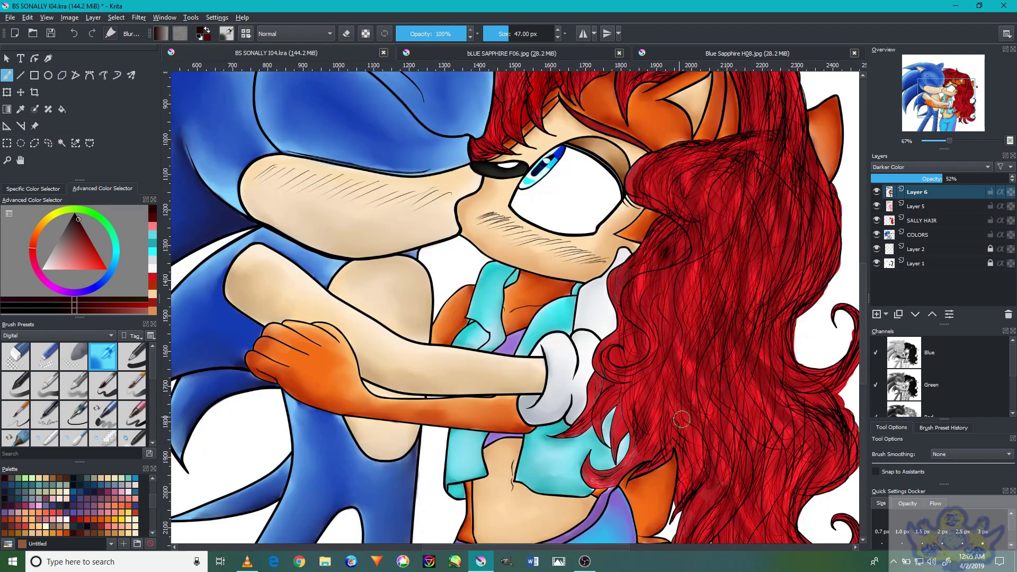
pyautogui.scroll(-2, 799, 443)
pyautogui.scroll(4, 756, 404)
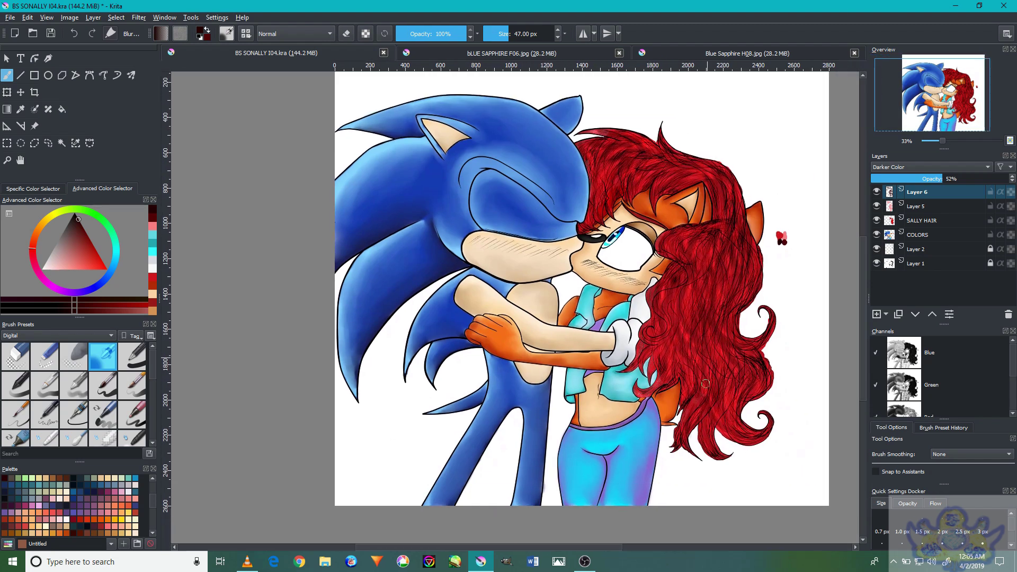
pyautogui.scroll(-4, 599, 243)
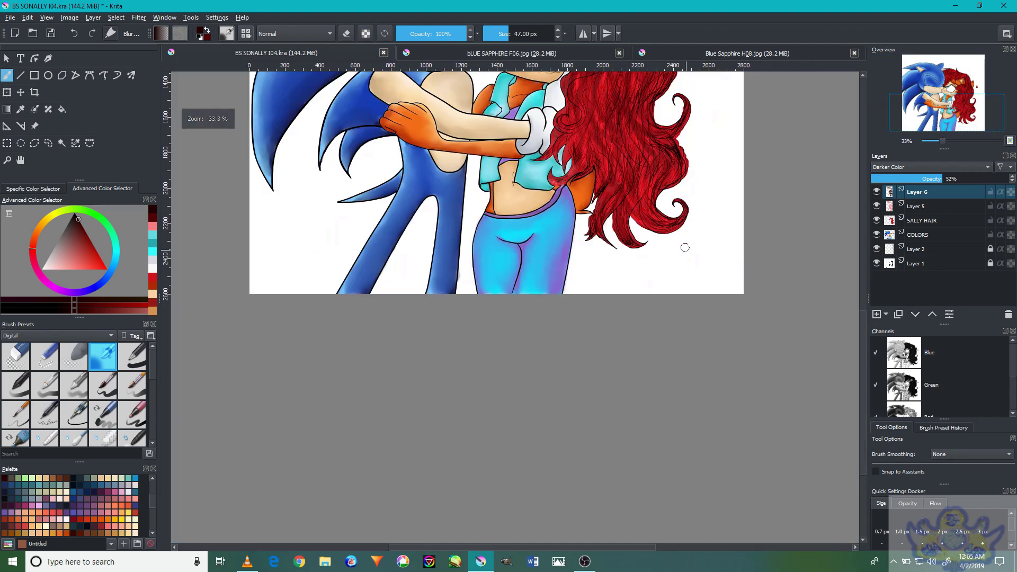
pyautogui.scroll(3, 583, 211)
pyautogui.moveTo(578, 259)
pyautogui.mouseDown()
pyautogui.moveTo(588, 290)
pyautogui.moveTo(588, 502)
pyautogui.mouseUp()
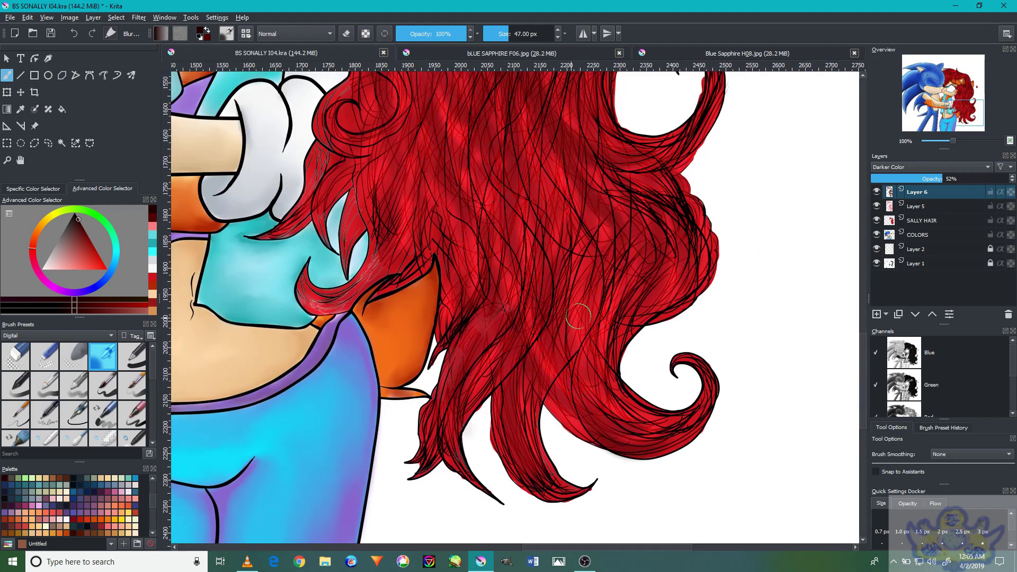
pyautogui.moveTo(461, 180); pyautogui.dragTo(535, 312)
pyautogui.scroll(-4, 586, 291)
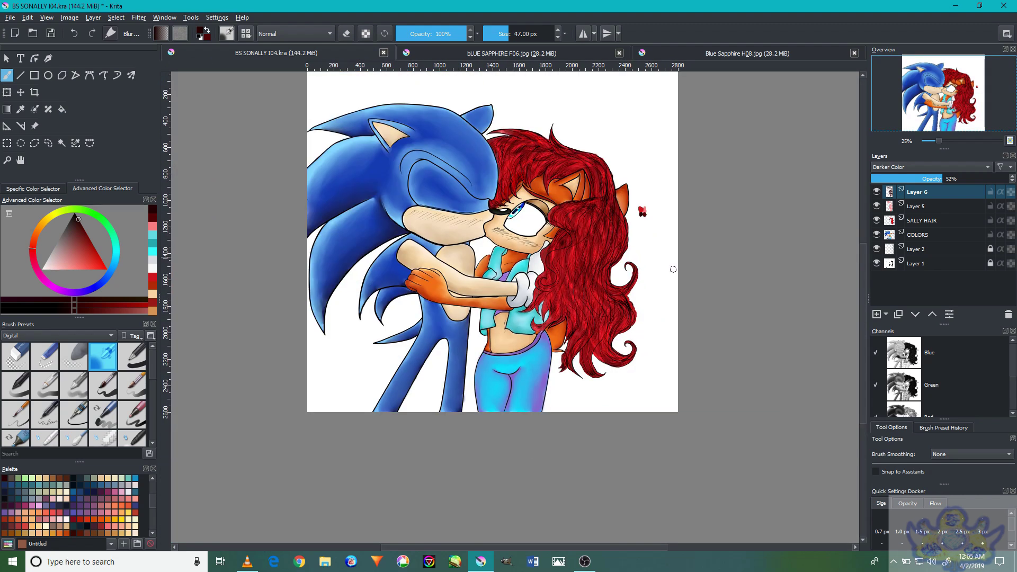
# Check the reference bLUE SAPPHIRE F06.jpg and sample a pale pink from the hair in Blue Sapphire HQ8.jpg
pyautogui.click(476, 51)
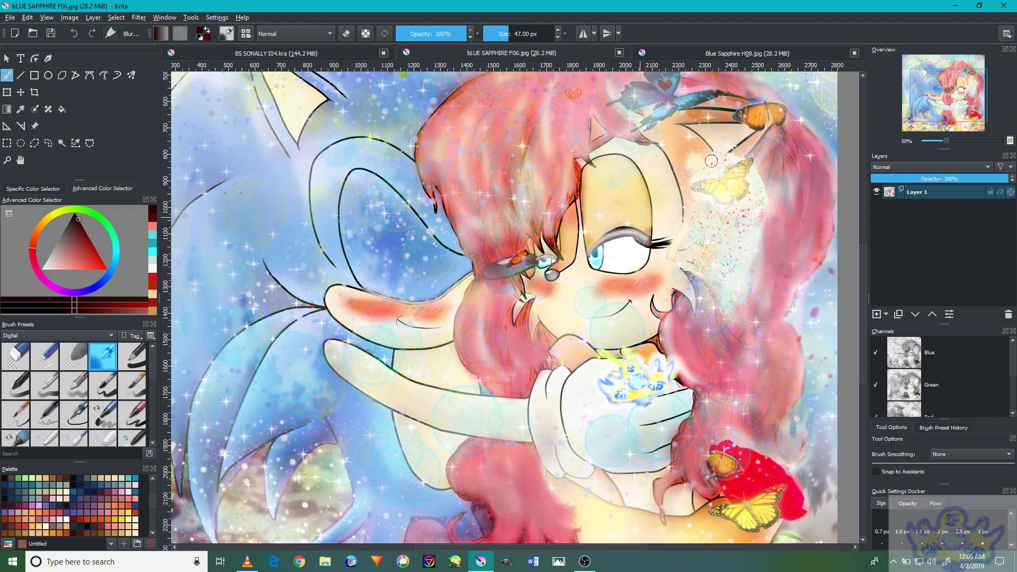
pyautogui.click(801, 55)
pyautogui.scroll(1, 838, 405)
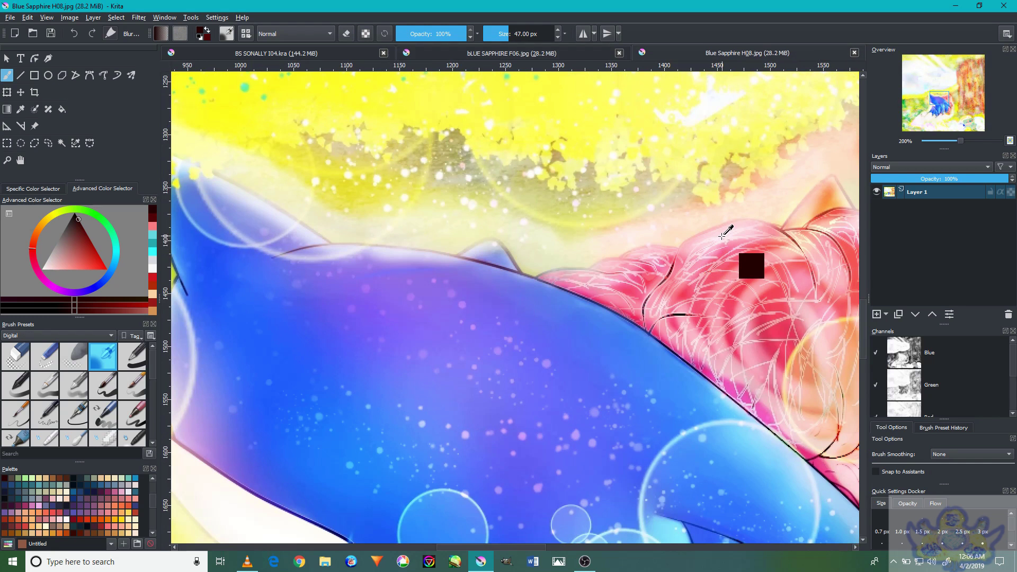
pyautogui.keyDown('ctrl'); pyautogui.click(749, 265); pyautogui.keyUp('ctrl')
pyautogui.keyDown('ctrl'); pyautogui.click(659, 300); pyautogui.keyUp('ctrl')
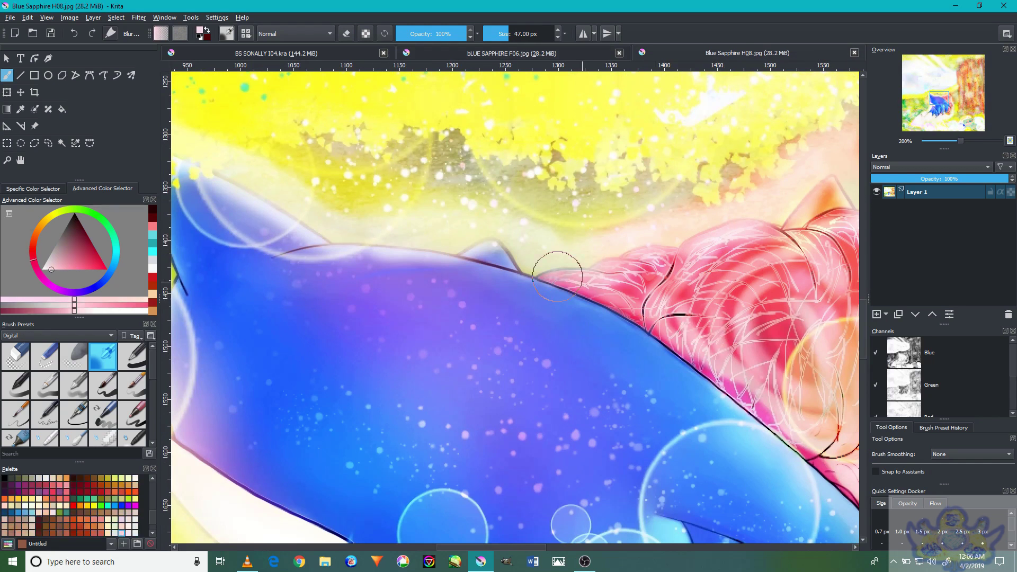
# Return to BS SONALLY I04.kra and add a layer above the Darker Color shading with the Hard Light blending mode
pyautogui.click(320, 55)
pyautogui.click(933, 167)
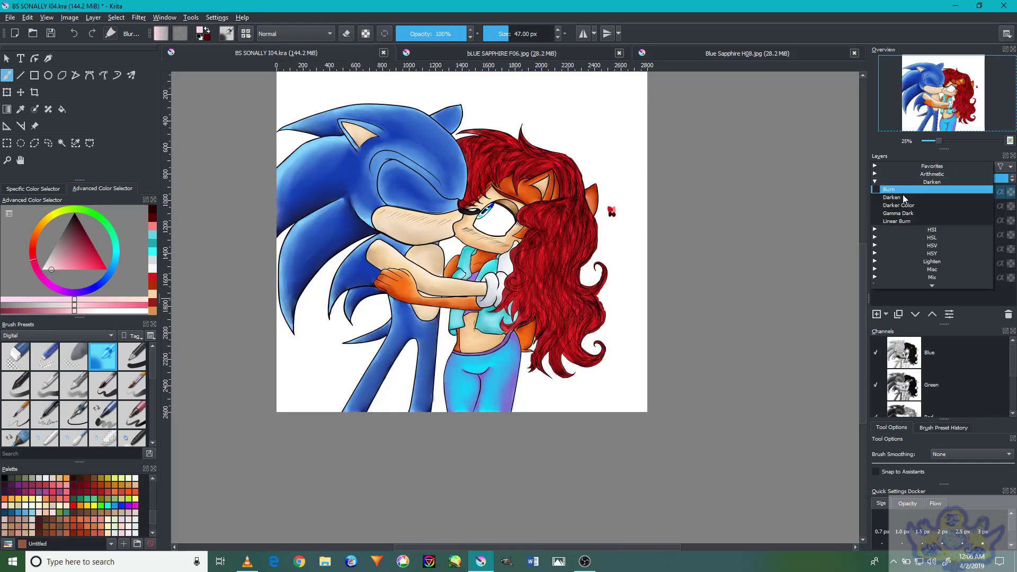
pyautogui.click(903, 263)
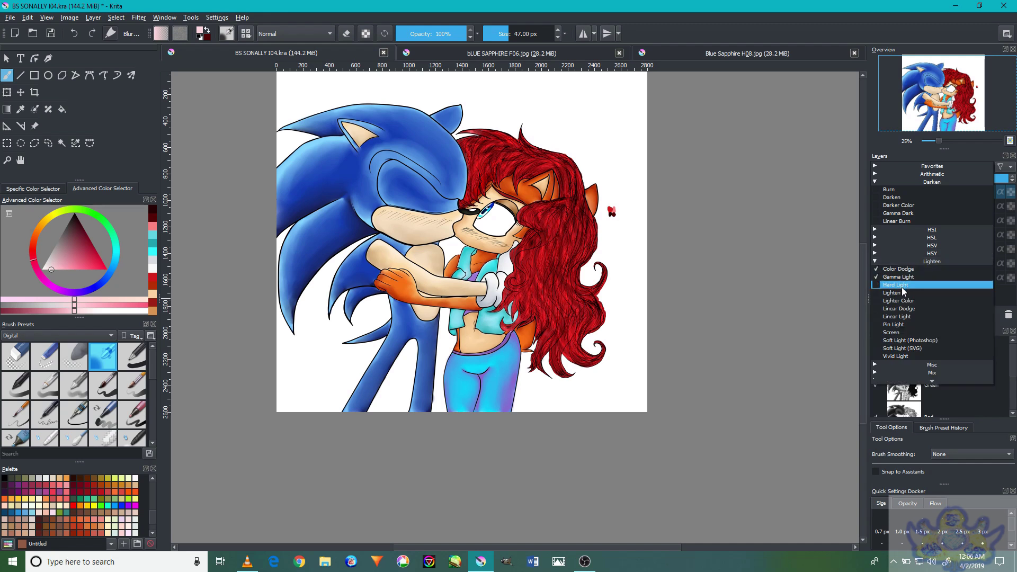
pyautogui.click(904, 290)
# Airbrush pale pink curved highlight strokes through the middle of the long hair and its outer curl at 47 px
pyautogui.press('+')
pyautogui.moveTo(469, 265); pyautogui.dragTo(490, 382)
pyautogui.press('+')
pyautogui.press('+')
pyautogui.moveTo(392, 212); pyautogui.dragTo(466, 423)
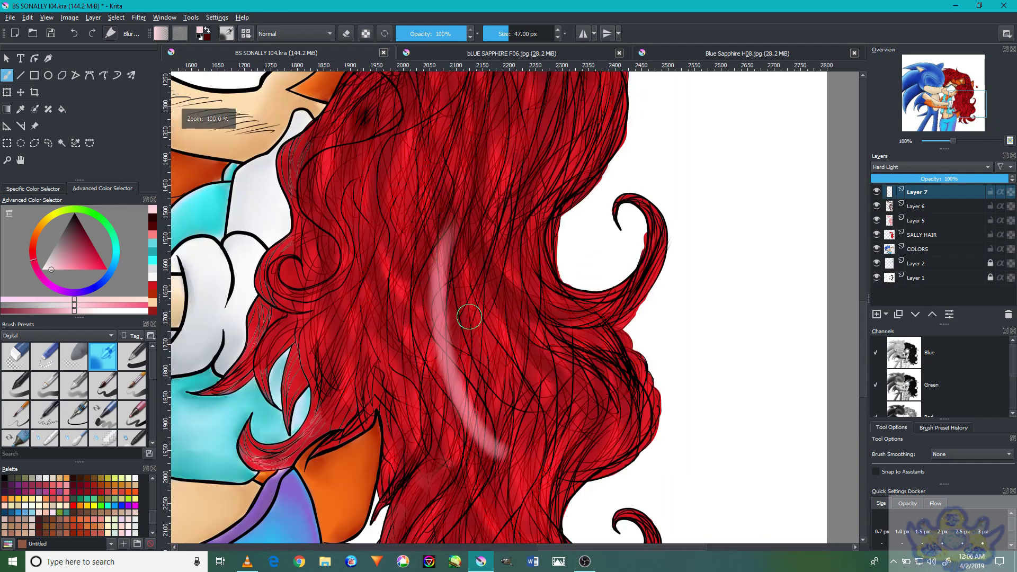
pyautogui.moveTo(323, 189); pyautogui.dragTo(408, 387)
pyautogui.moveTo(345, 353); pyautogui.dragTo(326, 238)
pyautogui.moveTo(265, 361)
pyautogui.mouseDown()
pyautogui.moveTo(344, 249)
pyautogui.moveTo(371, 382)
pyautogui.mouseUp()
pyautogui.press('-')
pyautogui.moveTo(509, 384); pyautogui.dragTo(479, 287)
pyautogui.moveTo(530, 360); pyautogui.dragTo(473, 290)
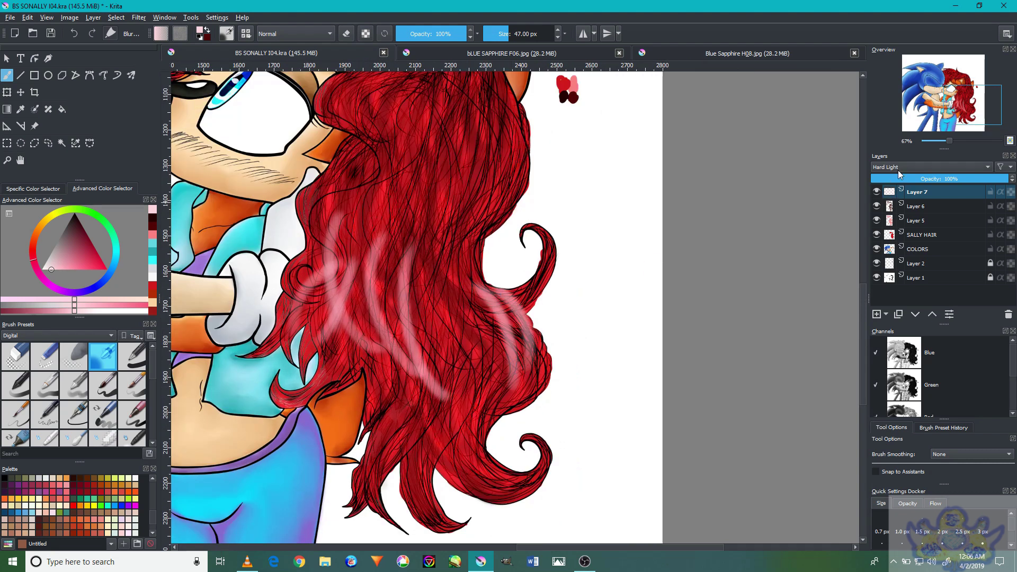
# Set the highlight layer's blending mode to Screen and its opacity to 68%
pyautogui.click(904, 167)
pyautogui.click(899, 195)
pyautogui.click(903, 167)
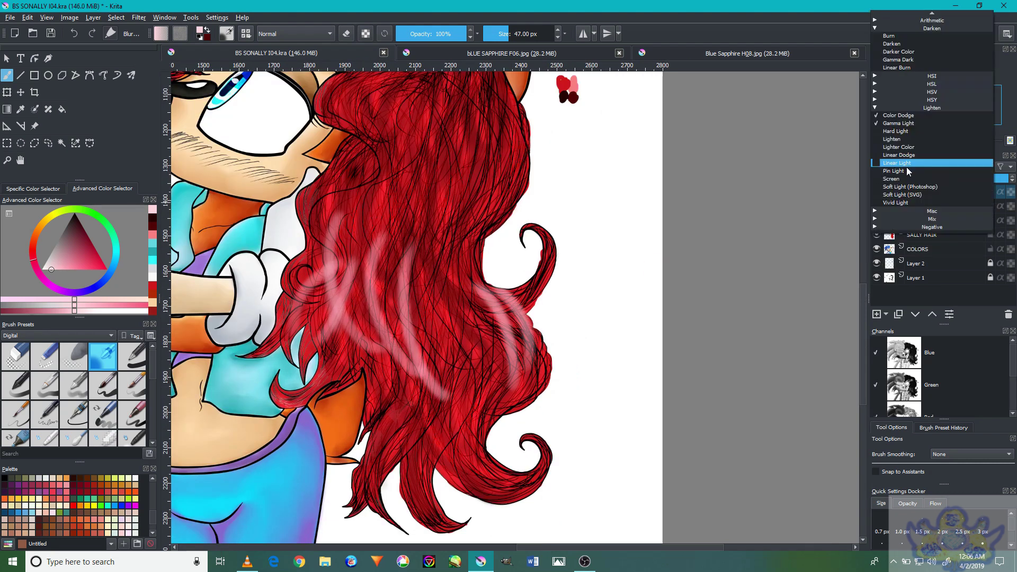
pyautogui.click(900, 179)
pyautogui.moveTo(957, 181); pyautogui.dragTo(964, 180)
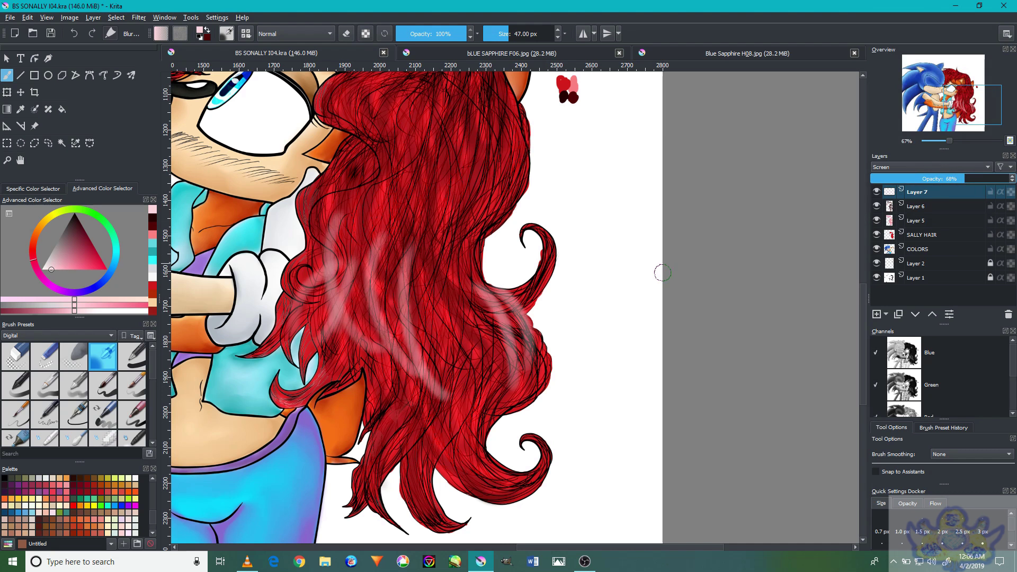
# Airbrush long pale pink highlight strokes along the lower locks and up through the middle of the hair
pyautogui.moveTo(512, 478)
pyautogui.mouseDown()
pyautogui.moveTo(480, 316)
pyautogui.moveTo(485, 349)
pyautogui.mouseUp()
pyautogui.moveTo(495, 403); pyautogui.dragTo(457, 316)
pyautogui.moveTo(463, 472); pyautogui.dragTo(426, 344)
pyautogui.moveTo(442, 522); pyautogui.dragTo(395, 347)
pyautogui.moveTo(373, 506); pyautogui.dragTo(424, 381)
pyautogui.moveTo(481, 441); pyautogui.dragTo(480, 325)
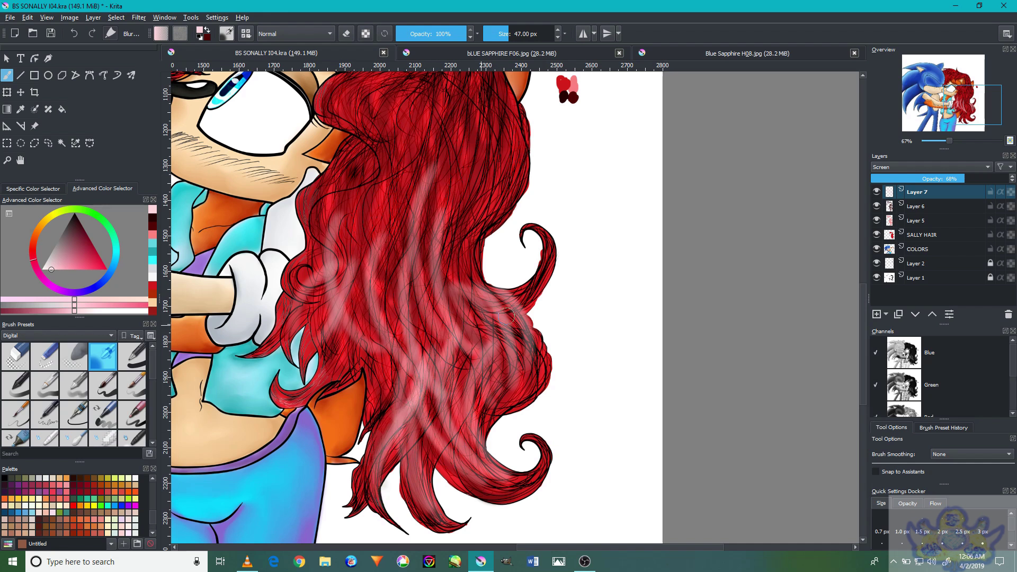
pyautogui.moveTo(429, 413); pyautogui.dragTo(353, 333)
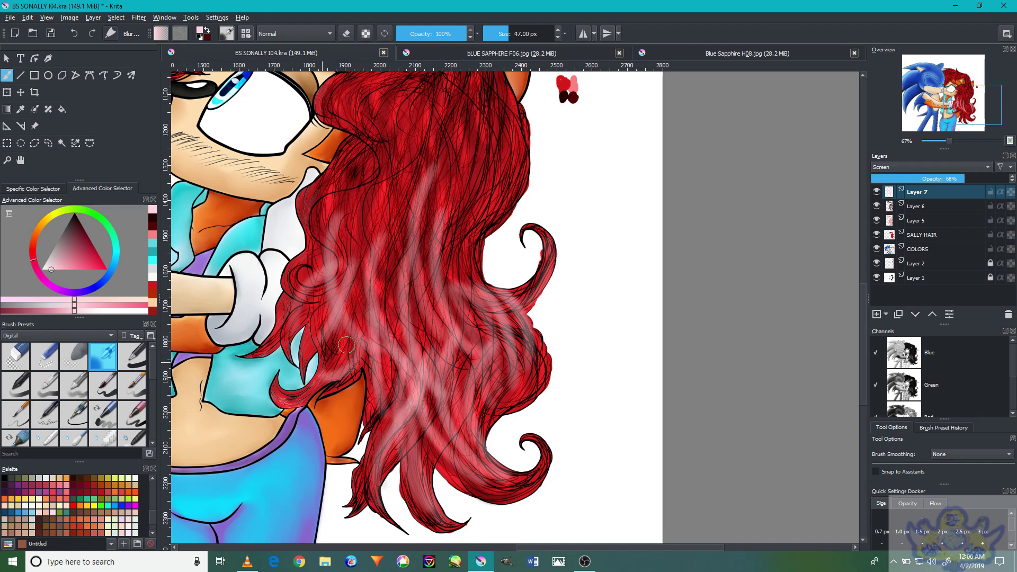
# Airbrush pale pink highlights on the curl by the glove and on the locks beside the cheek
pyautogui.scroll(3, 308, 298)
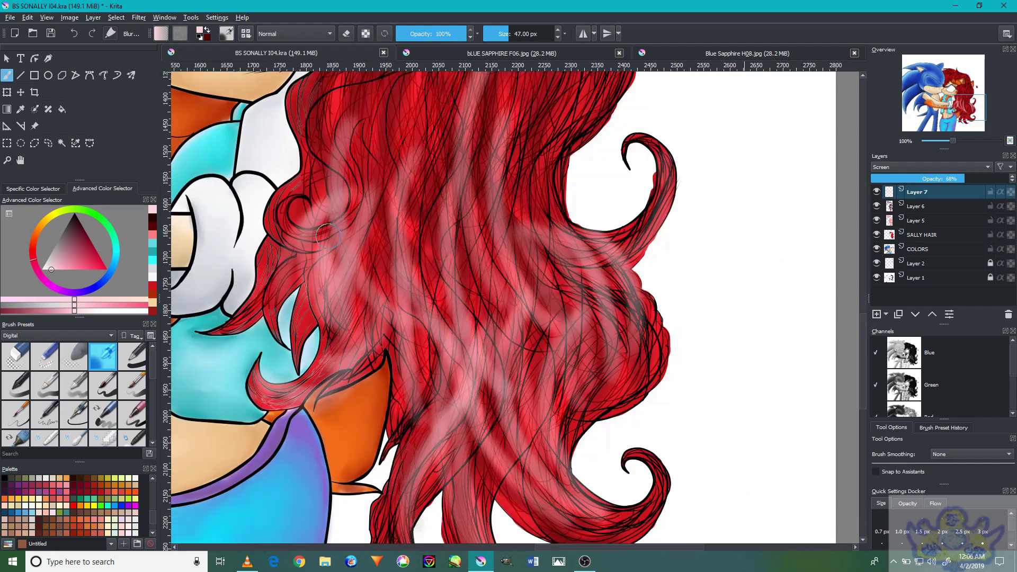
pyautogui.scroll(-3, 361, 296)
pyautogui.moveTo(399, 217); pyautogui.dragTo(503, 222)
pyautogui.scroll(4, 460, 347)
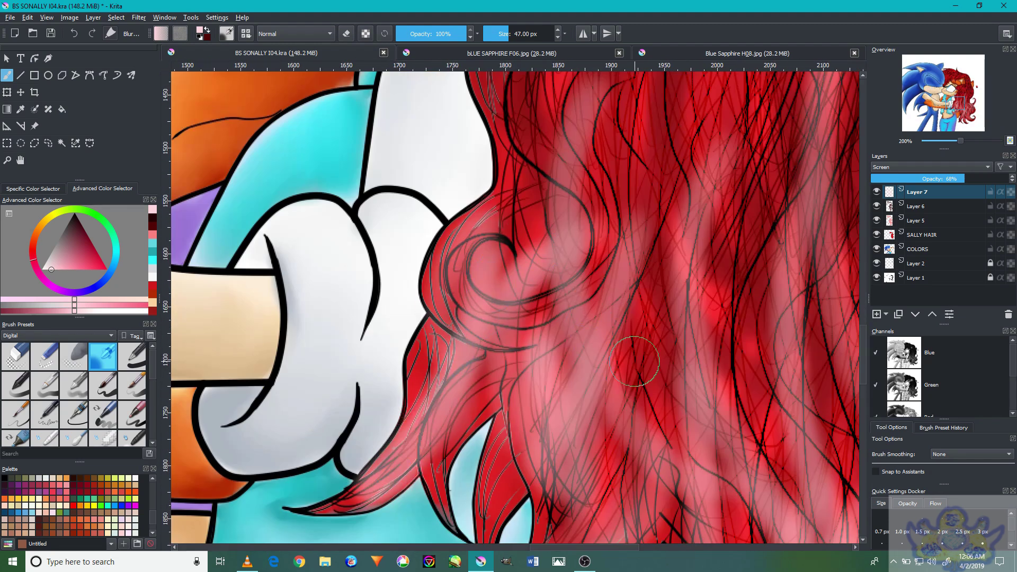
pyautogui.moveTo(642, 235); pyautogui.dragTo(632, 373)
pyautogui.moveTo(535, 255)
pyautogui.mouseDown()
pyautogui.moveTo(540, 435)
pyautogui.moveTo(476, 220)
pyautogui.moveTo(482, 306)
pyautogui.mouseUp()
pyautogui.moveTo(731, 138)
pyautogui.mouseDown()
pyautogui.moveTo(578, 251)
pyautogui.moveTo(541, 318)
pyautogui.mouseUp()
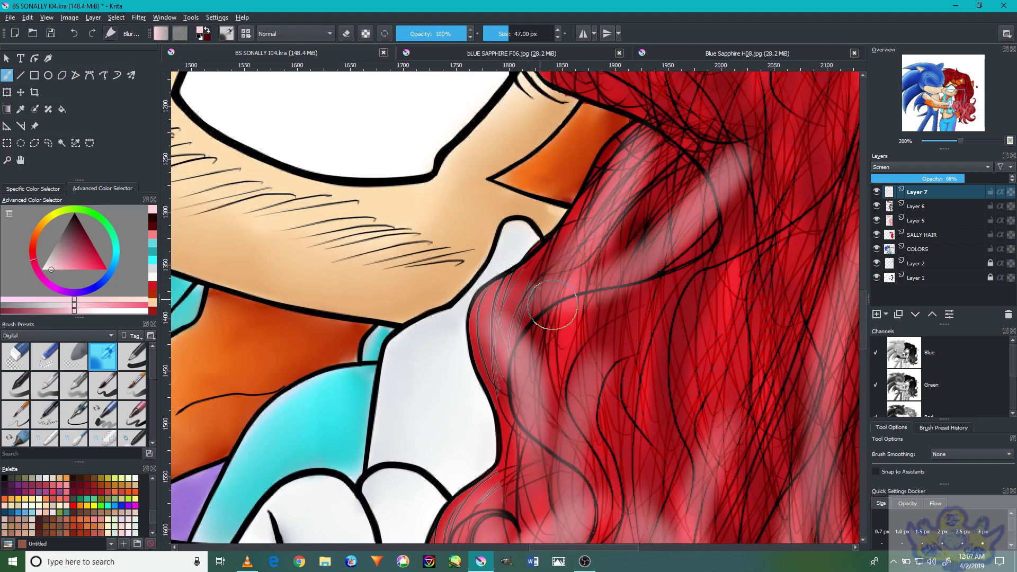
# Airbrush pale pink highlight strokes on the locks beside the cheek and glove at 47 px
pyautogui.moveTo(610, 254); pyautogui.dragTo(784, 392)
pyautogui.moveTo(814, 377); pyautogui.dragTo(574, 296)
pyautogui.moveTo(620, 170); pyautogui.dragTo(511, 415)
pyautogui.moveTo(583, 201); pyautogui.dragTo(488, 455)
pyautogui.moveTo(583, 270)
pyautogui.mouseDown()
pyautogui.moveTo(605, 273)
pyautogui.moveTo(543, 290)
pyautogui.mouseUp()
pyautogui.moveTo(609, 508); pyautogui.dragTo(704, 180)
# Airbrush pale pink highlights along the middle strands of the long hair below the cheek
pyautogui.moveTo(689, 509)
pyautogui.mouseDown()
pyautogui.moveTo(732, 268)
pyautogui.moveTo(654, 402)
pyautogui.mouseUp()
pyautogui.moveTo(625, 466); pyautogui.dragTo(749, 243)
pyautogui.moveTo(784, 418)
pyautogui.mouseDown()
pyautogui.moveTo(747, 214)
pyautogui.moveTo(779, 345)
pyautogui.mouseUp()
pyautogui.moveTo(736, 445); pyautogui.dragTo(742, 233)
pyautogui.moveTo(715, 414); pyautogui.dragTo(710, 297)
pyautogui.moveTo(606, 370); pyautogui.dragTo(688, 424)
# Airbrush pale pink highlights following the curve of the large lock that sweeps over the cheek below the ear
pyautogui.moveTo(477, 403); pyautogui.dragTo(328, 312)
pyautogui.moveTo(318, 255)
pyautogui.mouseDown()
pyautogui.moveTo(339, 337)
pyautogui.moveTo(704, 170)
pyautogui.mouseUp()
pyautogui.moveTo(355, 318)
pyautogui.mouseDown()
pyautogui.moveTo(424, 195)
pyautogui.moveTo(481, 200)
pyautogui.moveTo(358, 208)
pyautogui.moveTo(312, 341)
pyautogui.moveTo(546, 475)
pyautogui.mouseUp()
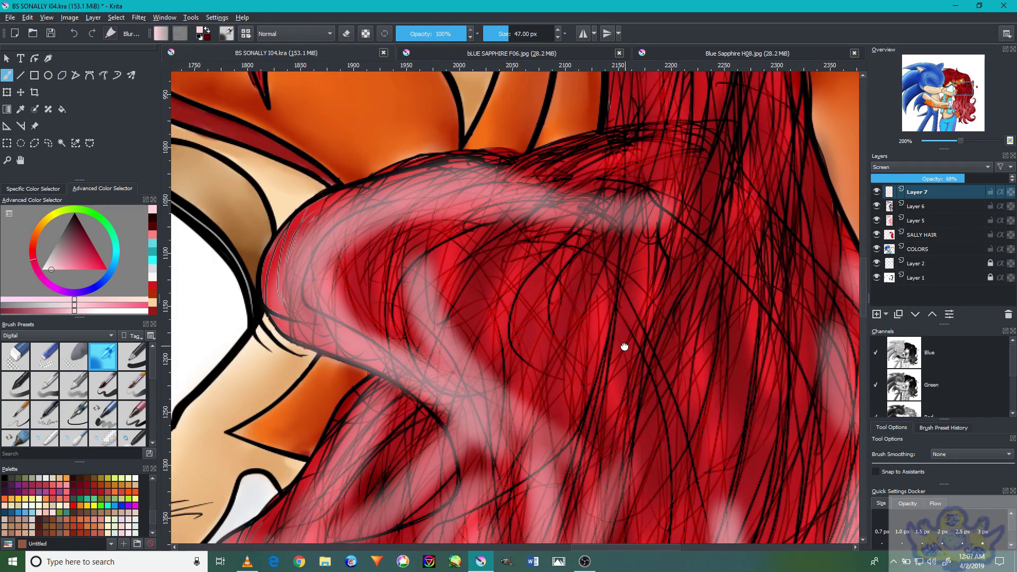
# Airbrush long pale pink highlights down the outer hair strands behind the ear
pyautogui.moveTo(625, 347); pyautogui.dragTo(609, 500)
pyautogui.moveTo(487, 307); pyautogui.dragTo(625, 262)
pyautogui.moveTo(455, 286); pyautogui.dragTo(692, 268)
pyautogui.moveTo(704, 403)
pyautogui.mouseDown()
pyautogui.moveTo(698, 182)
pyautogui.moveTo(657, 341)
pyautogui.mouseUp()
pyautogui.moveTo(694, 455); pyautogui.dragTo(666, 189)
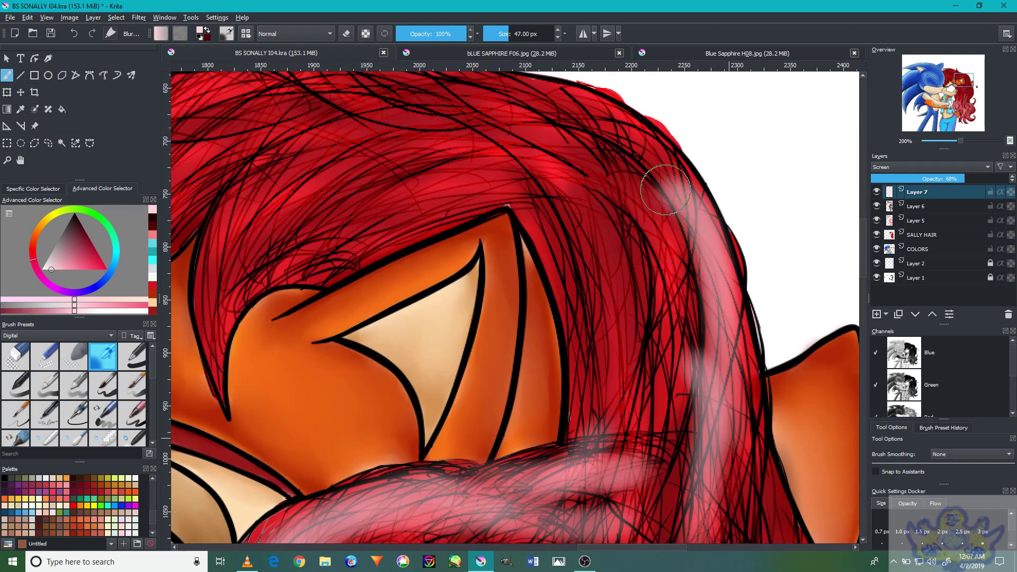
pyautogui.moveTo(595, 391)
pyautogui.mouseDown()
pyautogui.moveTo(530, 223)
pyautogui.moveTo(479, 177)
pyautogui.mouseUp()
pyautogui.moveTo(658, 364); pyautogui.dragTo(640, 349)
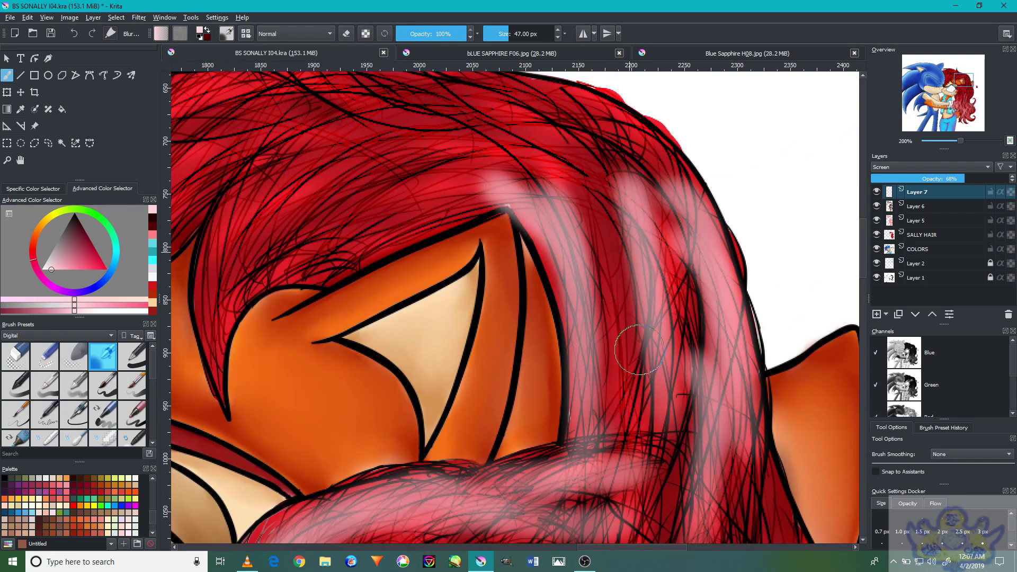
# Airbrush curved pale pink highlights over the top of the ear, along the crown and into the fringe
pyautogui.scroll(-8, 640, 350)
pyautogui.scroll(5, 711, 397)
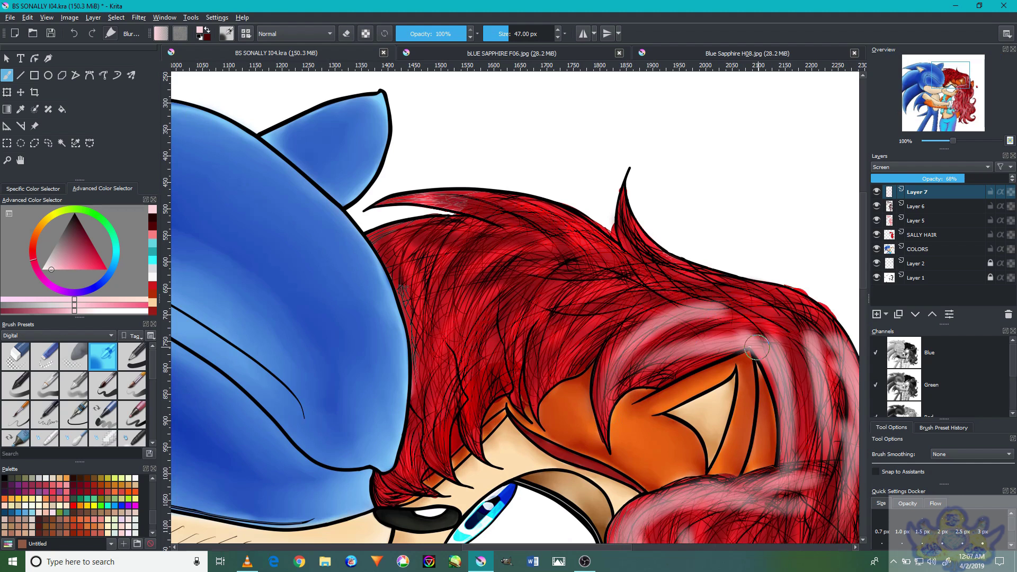
pyautogui.moveTo(654, 287)
pyautogui.mouseDown()
pyautogui.moveTo(810, 331)
pyautogui.moveTo(506, 239)
pyautogui.mouseUp()
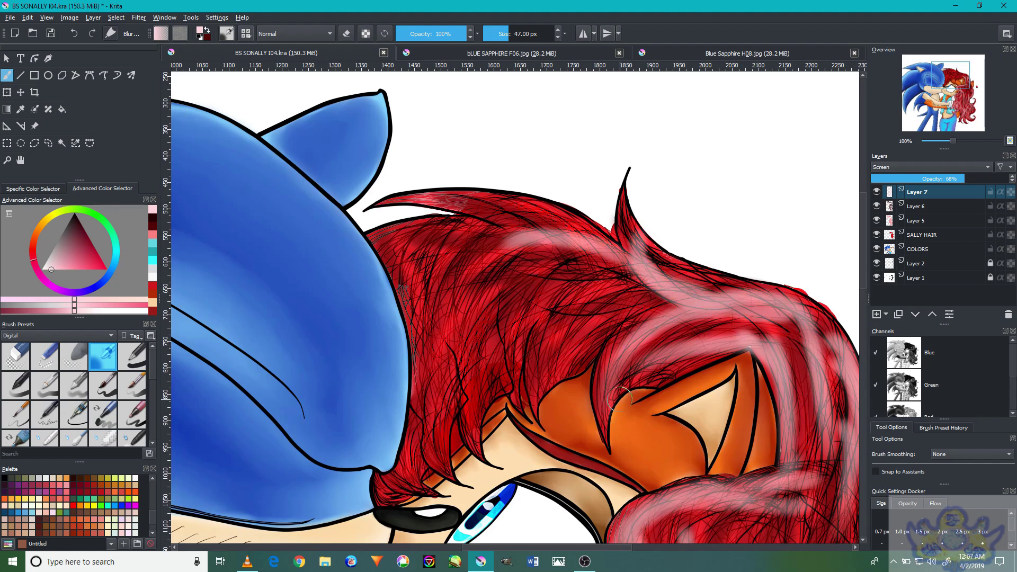
pyautogui.moveTo(525, 406)
pyautogui.mouseDown()
pyautogui.moveTo(524, 369)
pyautogui.moveTo(492, 433)
pyautogui.moveTo(514, 319)
pyautogui.moveTo(466, 438)
pyautogui.moveTo(443, 438)
pyautogui.moveTo(443, 299)
pyautogui.mouseUp()
pyautogui.scroll(-3, 443, 299)
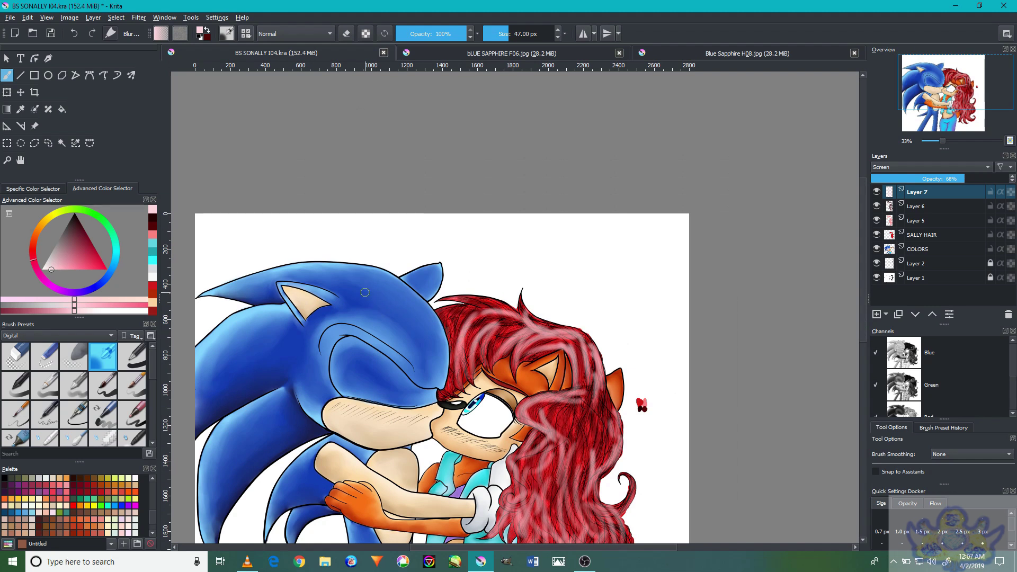
# Airbrush pale pink highlights along the upper fringe and the pointed tuft beside the blue head
pyautogui.scroll(5, 391, 324)
pyautogui.moveTo(641, 175)
pyautogui.mouseDown()
pyautogui.moveTo(438, 136)
pyautogui.moveTo(768, 223)
pyautogui.mouseUp()
pyautogui.moveTo(492, 466); pyautogui.dragTo(419, 191)
pyautogui.moveTo(467, 371); pyautogui.dragTo(578, 201)
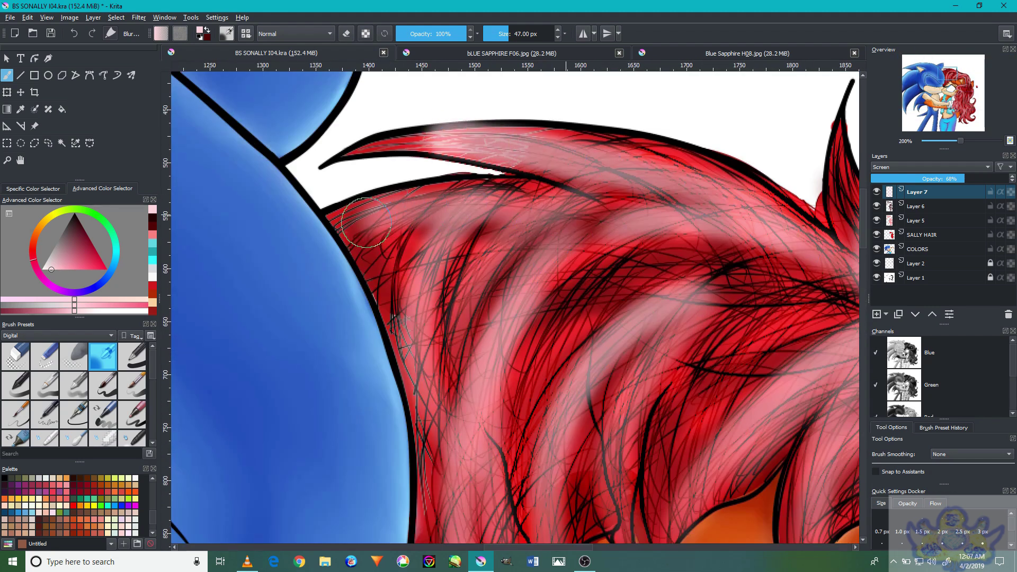
pyautogui.moveTo(349, 238); pyautogui.dragTo(657, 191)
# Airbrush pale pink highlights down the fringe strands to their tips above the eye
pyautogui.scroll(-1, 688, 403)
pyautogui.moveTo(688, 402); pyautogui.dragTo(799, 278)
pyautogui.moveTo(638, 482)
pyautogui.mouseDown()
pyautogui.moveTo(594, 494)
pyautogui.moveTo(593, 418)
pyautogui.moveTo(488, 261)
pyautogui.moveTo(735, 344)
pyautogui.moveTo(698, 438)
pyautogui.moveTo(677, 437)
pyautogui.moveTo(672, 289)
pyautogui.mouseUp()
pyautogui.scroll(-2, 672, 289)
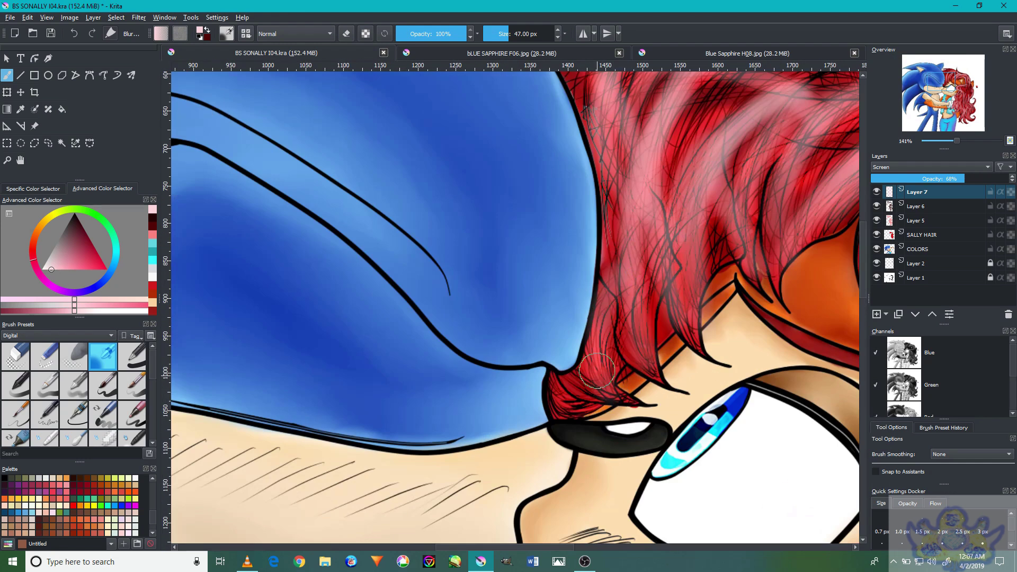
pyautogui.scroll(-2, 713, 283)
pyautogui.scroll(1, 799, 354)
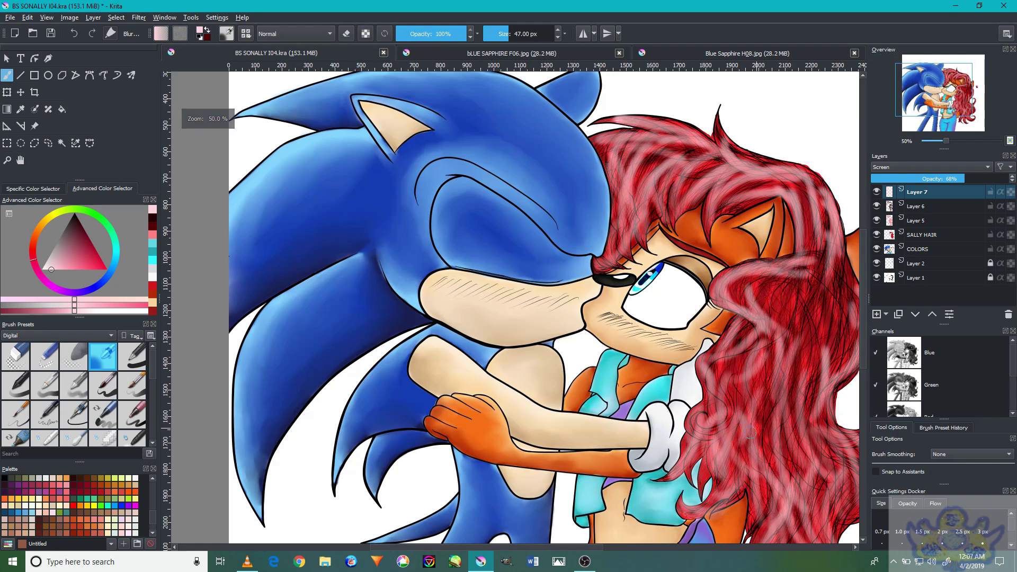
# Airbrush more pale pink highlights through the long hair, its lower locks and the outer curls
pyautogui.moveTo(766, 307); pyautogui.dragTo(746, 421)
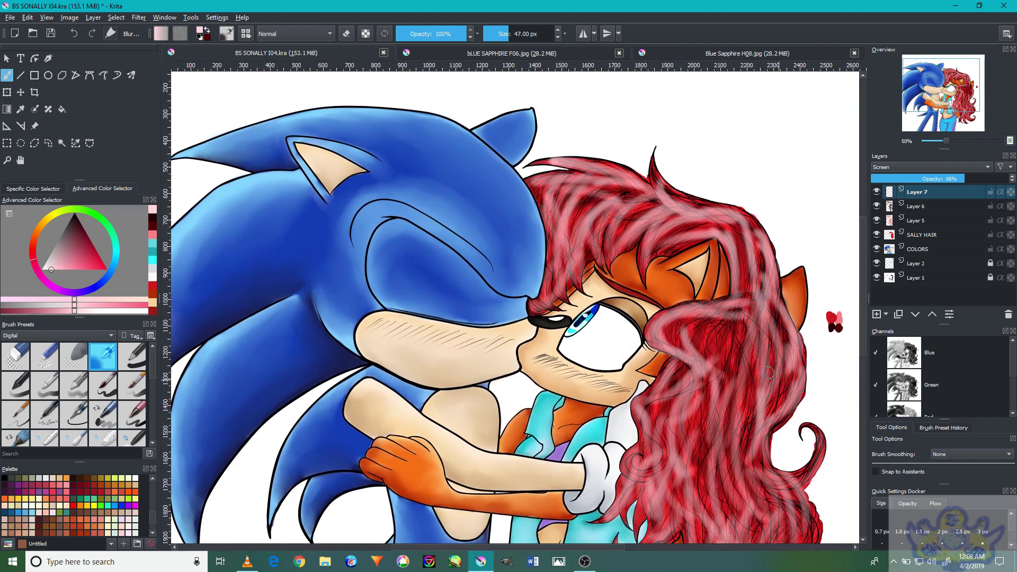
pyautogui.moveTo(734, 375); pyautogui.dragTo(742, 234)
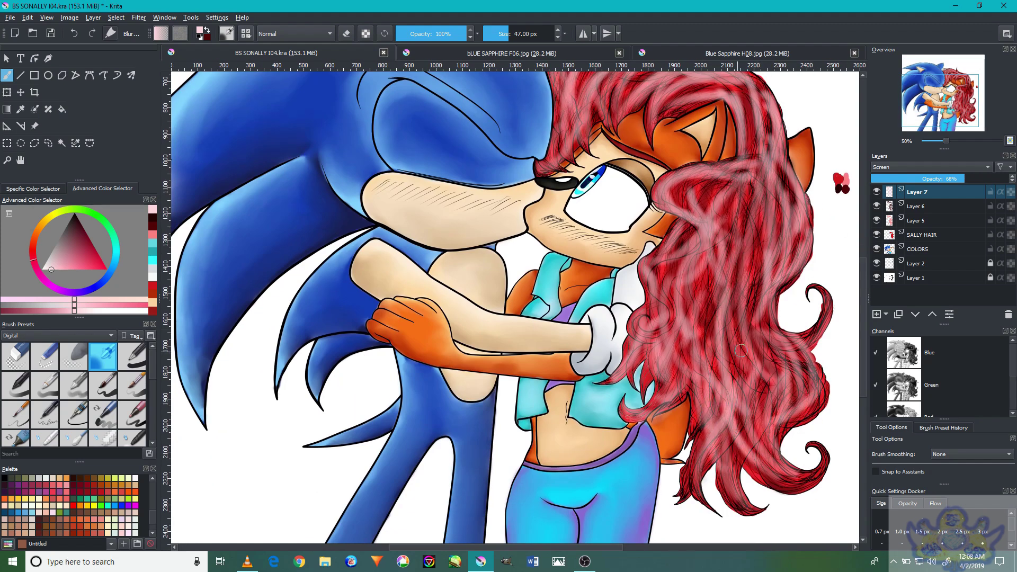
pyautogui.scroll(4, 815, 309)
pyautogui.scroll(-1, 814, 310)
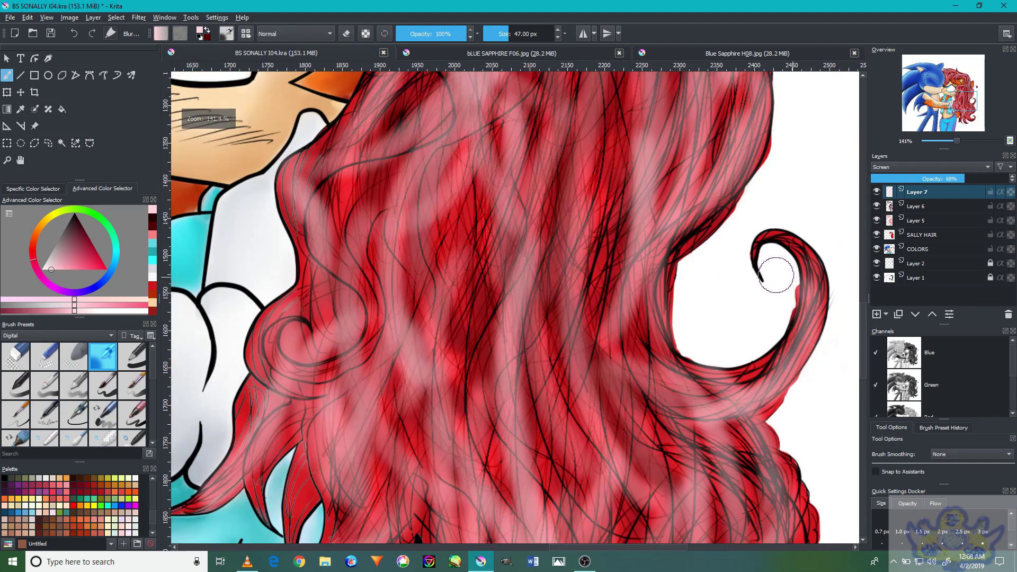
pyautogui.scroll(-3, 498, 286)
pyautogui.scroll(2, 452, 401)
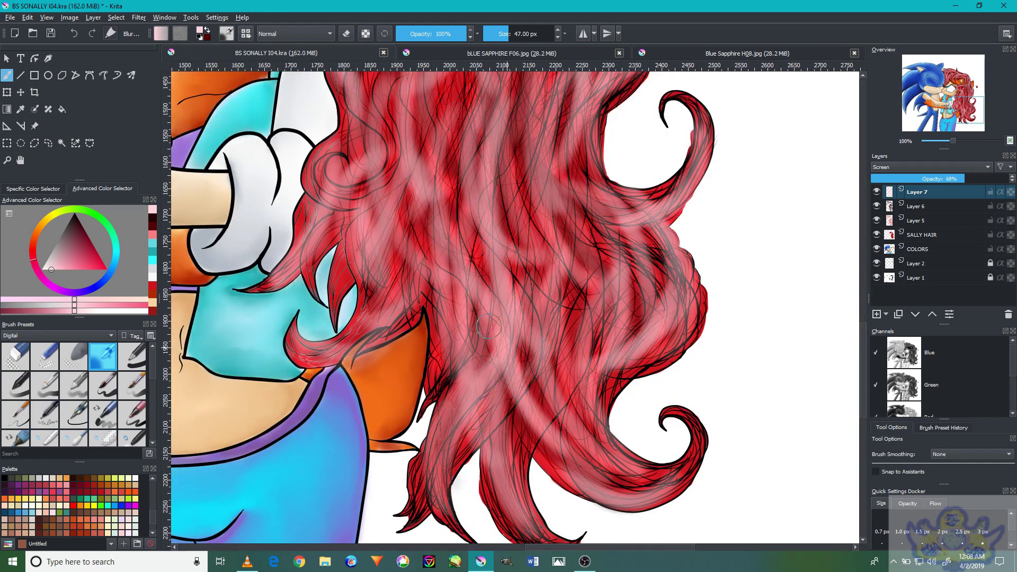
# Lower the Screen highlight layer's opacity to 45%
pyautogui.scroll(-2, 488, 327)
pyautogui.scroll(-2, 542, 293)
pyautogui.scroll(2, 592, 352)
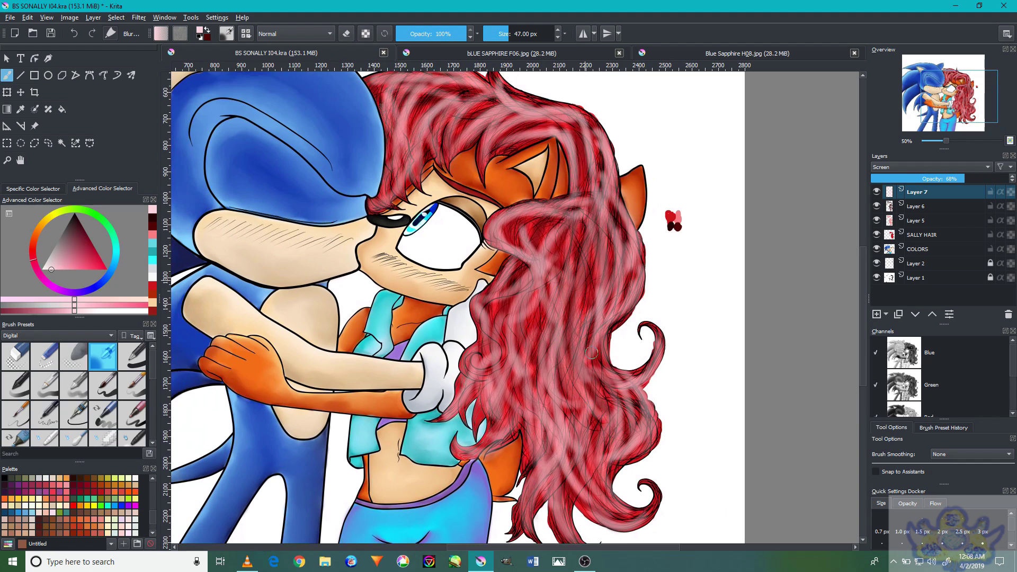
pyautogui.moveTo(935, 179); pyautogui.dragTo(916, 189)
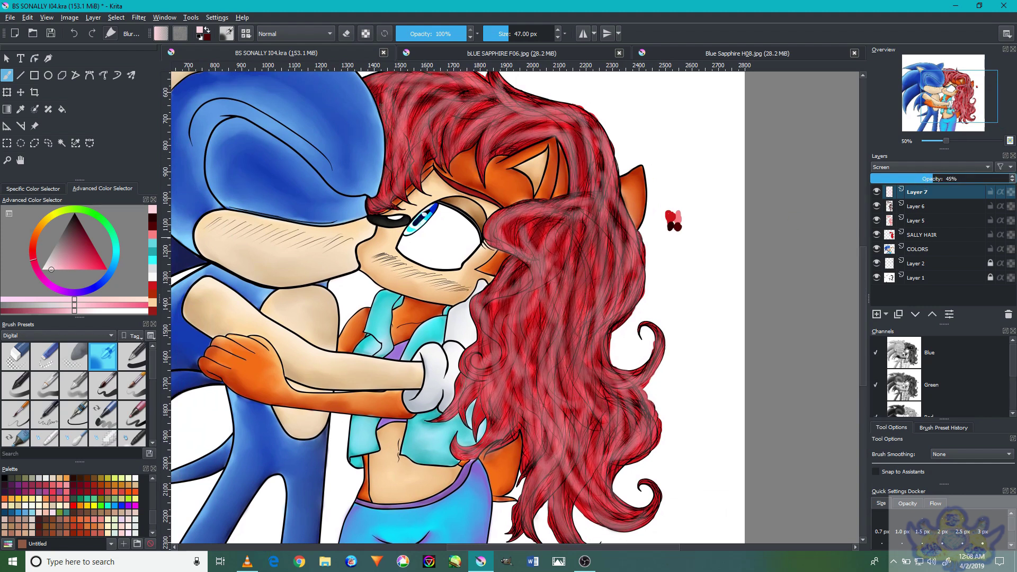
# Sample a pale pink from the hair highlight in Blue Sapphire H08.jpg, returning to the BS SONALLY I04.kra painting
pyautogui.click(701, 55)
pyautogui.scroll(3, 595, 205)
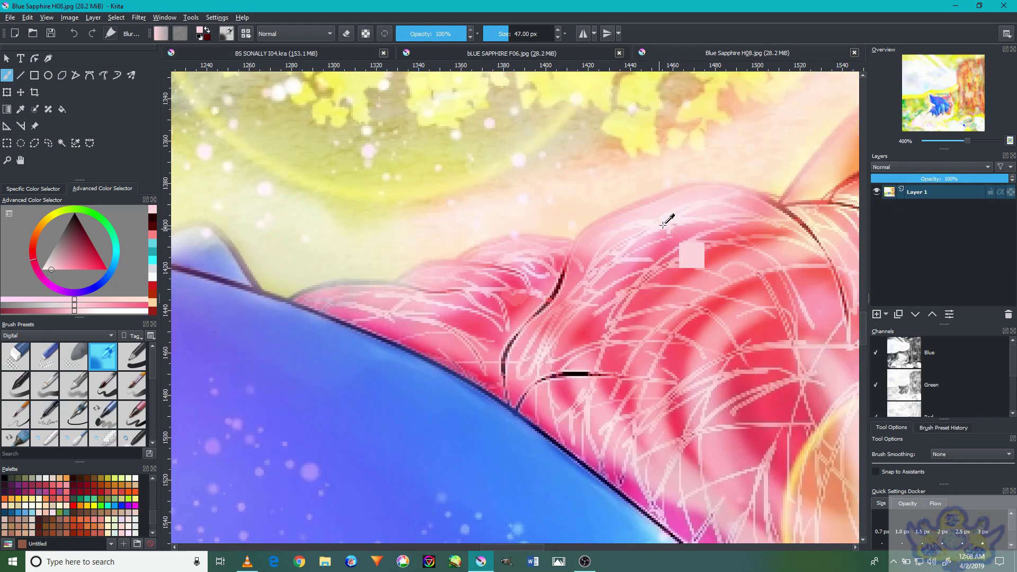
pyautogui.keyDown('ctrl'); pyautogui.click(678, 203); pyautogui.keyUp('ctrl')
pyautogui.click(280, 53)
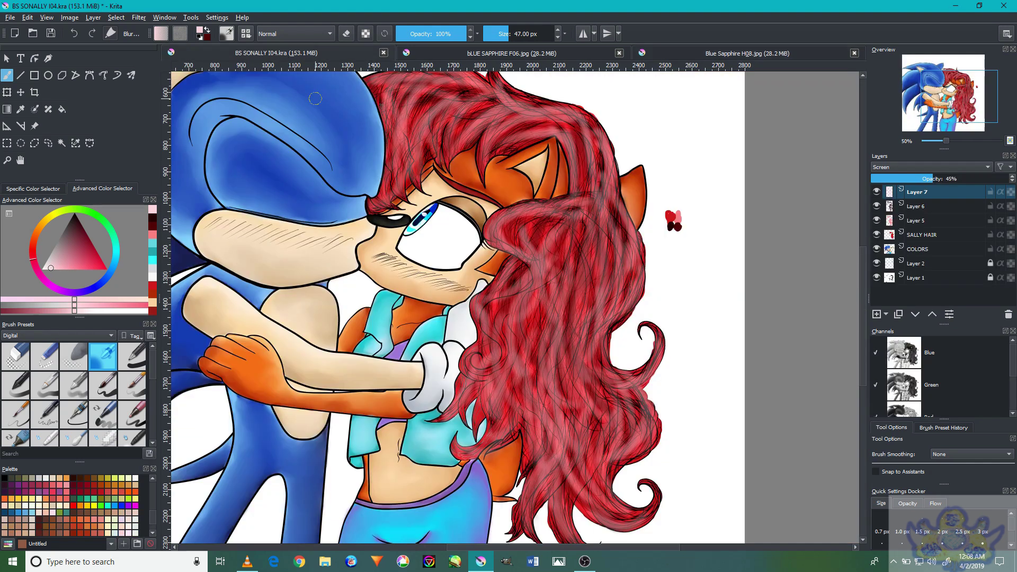
# Add a Color Dodge layer and airbrush broad pale pink highlights down the middle of the long hair at 110 px
pyautogui.click(924, 166)
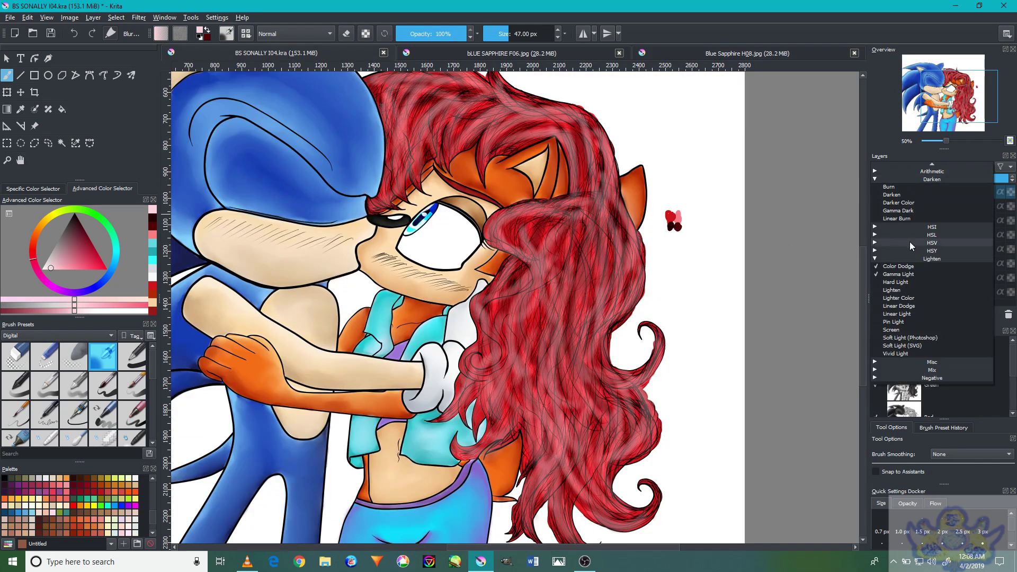
pyautogui.click(916, 268)
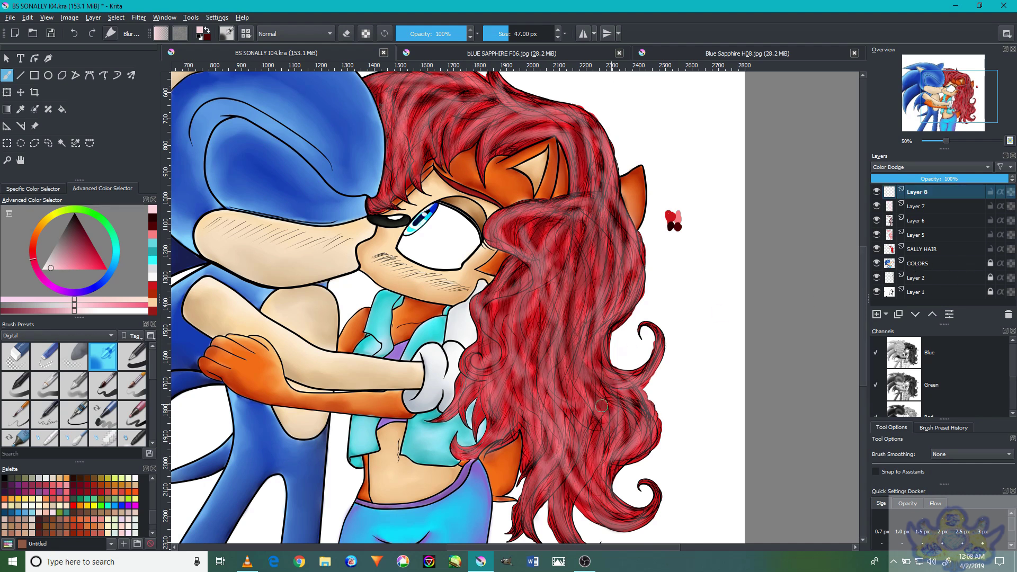
pyautogui.scroll(1, 611, 404)
pyautogui.moveTo(568, 466)
pyautogui.mouseDown()
pyautogui.moveTo(569, 275)
pyautogui.moveTo(526, 409)
pyautogui.moveTo(498, 287)
pyautogui.moveTo(478, 264)
pyautogui.mouseUp()
pyautogui.moveTo(615, 524); pyautogui.dragTo(561, 382)
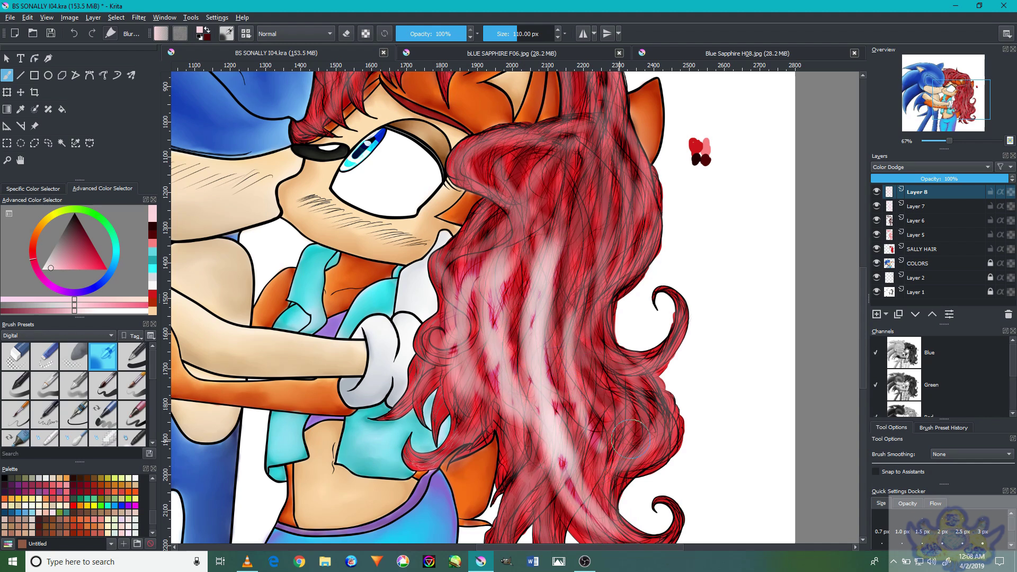
pyautogui.moveTo(636, 440); pyautogui.dragTo(549, 320)
pyautogui.moveTo(655, 400); pyautogui.dragTo(588, 276)
# Set the Color Dodge layer's opacity to 47% and airbrush more broad highlights over the lower and outer locks
pyautogui.click(937, 178)
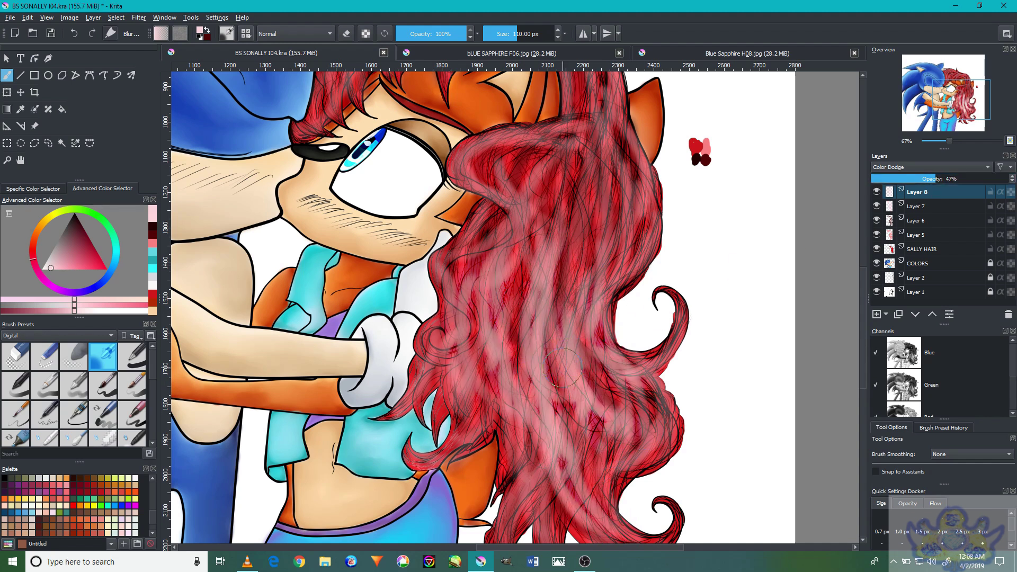
pyautogui.moveTo(621, 525)
pyautogui.mouseDown()
pyautogui.moveTo(563, 474)
pyautogui.moveTo(547, 439)
pyautogui.mouseUp()
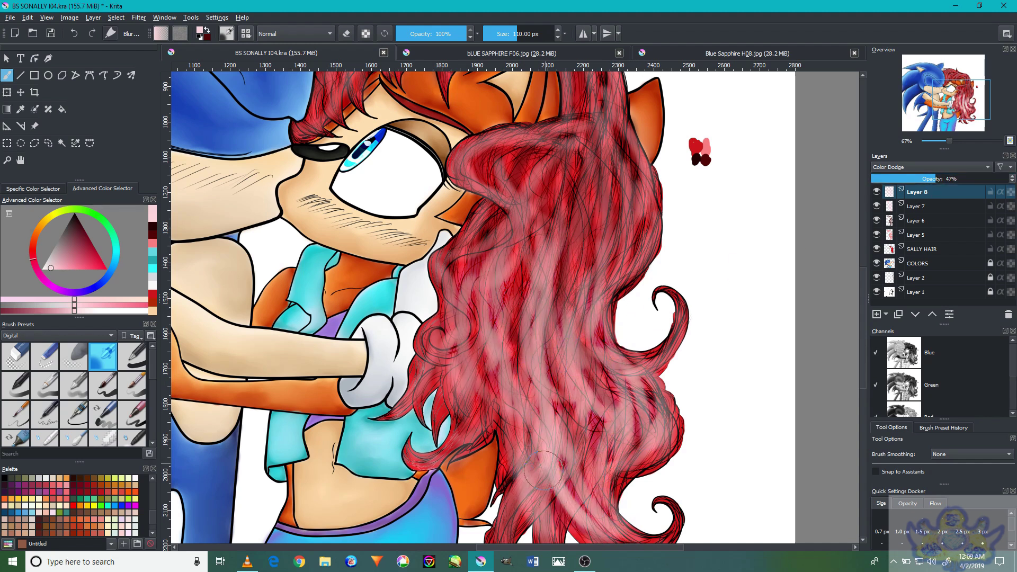
pyautogui.moveTo(582, 394); pyautogui.dragTo(595, 517)
pyautogui.moveTo(610, 440); pyautogui.dragTo(582, 294)
pyautogui.moveTo(668, 402); pyautogui.dragTo(625, 265)
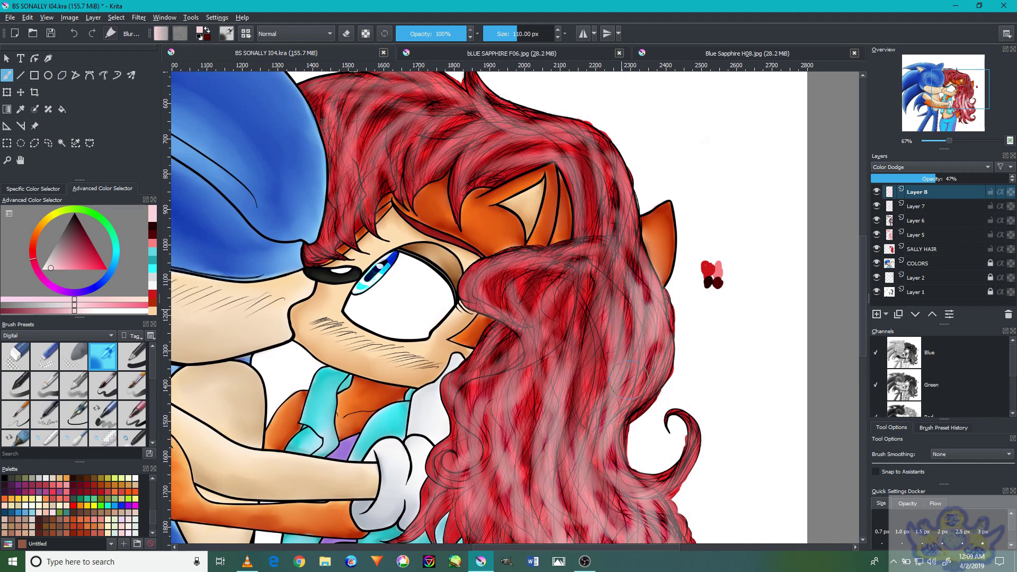
# Airbrush broad pale pink highlights on the lock over the cheek and up the strands behind the ear
pyautogui.moveTo(630, 398); pyautogui.dragTo(593, 307)
pyautogui.moveTo(582, 435); pyautogui.dragTo(529, 281)
pyautogui.moveTo(530, 318); pyautogui.dragTo(460, 445)
pyautogui.moveTo(562, 387)
pyautogui.mouseDown()
pyautogui.moveTo(552, 270)
pyautogui.moveTo(603, 173)
pyautogui.mouseUp()
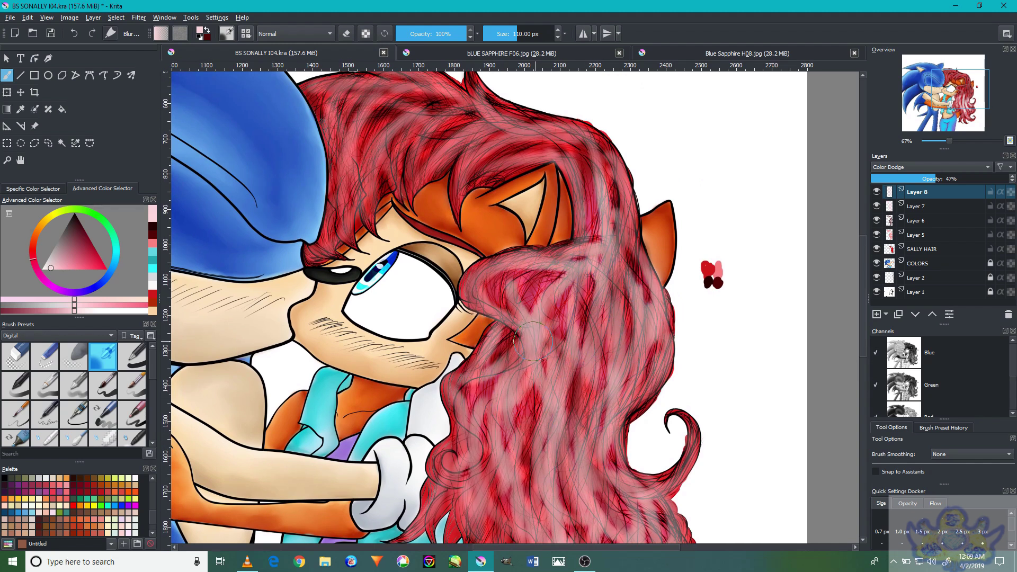
pyautogui.moveTo(533, 342); pyautogui.dragTo(581, 209)
pyautogui.moveTo(604, 477); pyautogui.dragTo(578, 305)
pyautogui.moveTo(545, 408); pyautogui.dragTo(501, 286)
pyautogui.moveTo(530, 366); pyautogui.dragTo(519, 270)
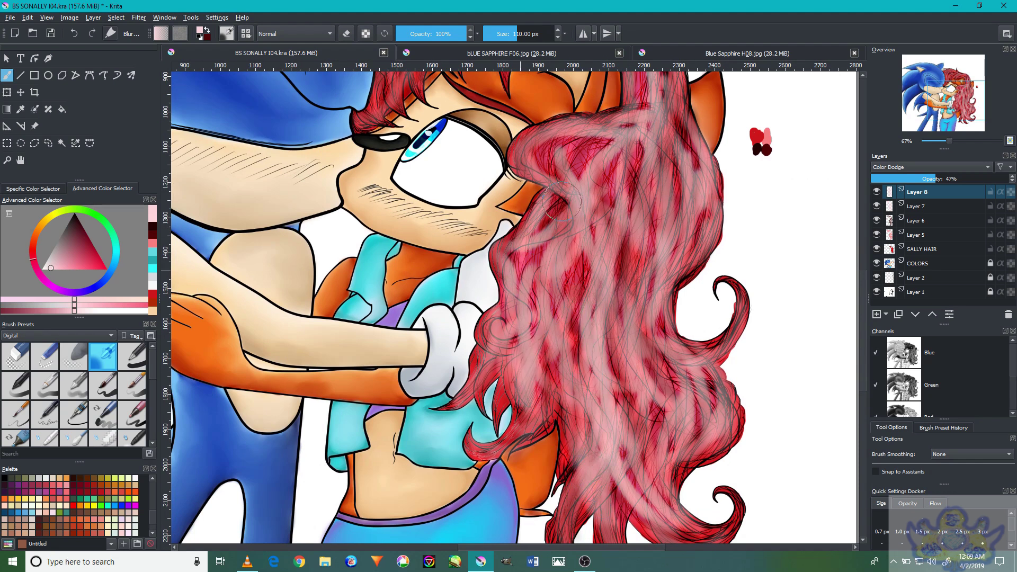
# Airbrush broad pale pink highlights through the long hair from beside the cheek to the outer strands
pyautogui.moveTo(551, 212); pyautogui.dragTo(588, 370)
pyautogui.moveTo(636, 413); pyautogui.dragTo(617, 243)
pyautogui.moveTo(610, 371); pyautogui.dragTo(593, 249)
pyautogui.moveTo(689, 435); pyautogui.dragTo(593, 316)
pyautogui.moveTo(564, 429); pyautogui.dragTo(561, 288)
pyautogui.moveTo(673, 374); pyautogui.dragTo(696, 281)
pyautogui.moveTo(609, 328)
pyautogui.mouseDown()
pyautogui.moveTo(594, 263)
pyautogui.moveTo(651, 175)
pyautogui.mouseUp()
# Airbrush broad pale pink highlights over the crown and fringe, undoing one stroke above the ear
pyautogui.scroll(10, 595, 241)
pyautogui.moveTo(678, 249); pyautogui.dragTo(543, 302)
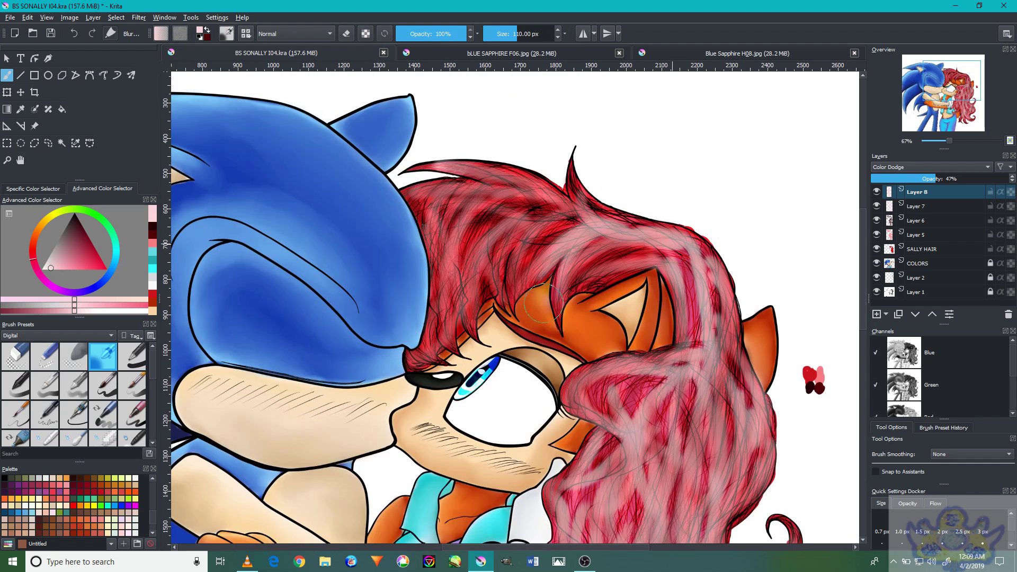
pyautogui.hotkey('ctrl', 'z')
pyautogui.moveTo(528, 256)
pyautogui.mouseDown()
pyautogui.moveTo(509, 217)
pyautogui.moveTo(467, 313)
pyautogui.moveTo(540, 265)
pyautogui.moveTo(458, 264)
pyautogui.mouseUp()
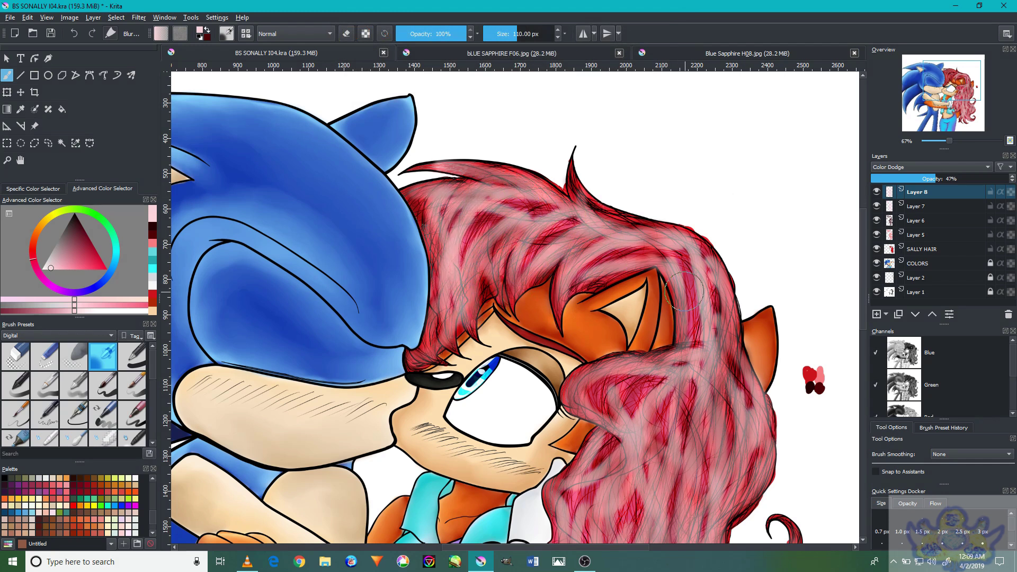
# Sample the saturated red from the fringe tips above the eye as the brush color
pyautogui.press('+')
pyautogui.press('2')
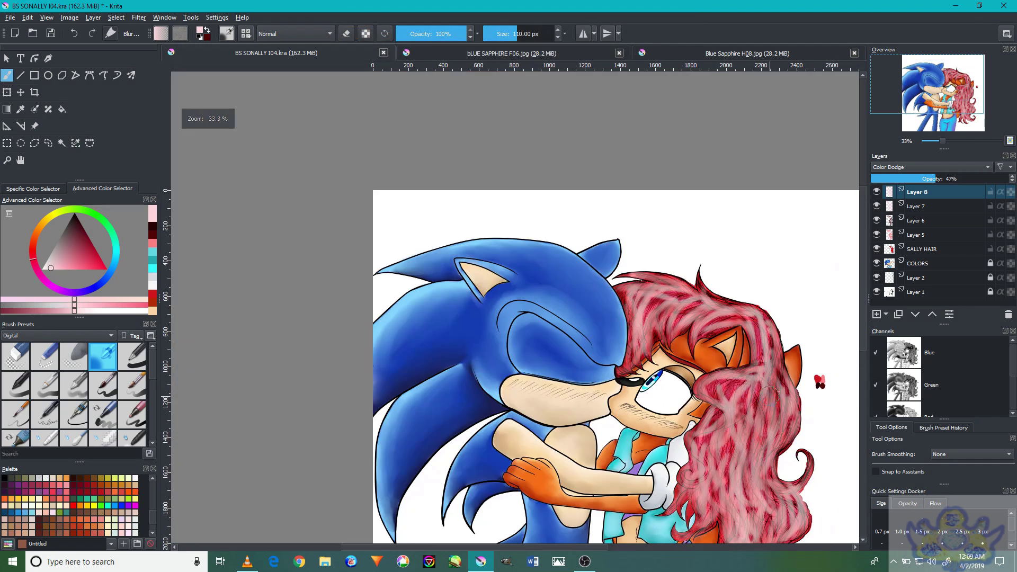
pyautogui.press('1')
pyautogui.press('+')
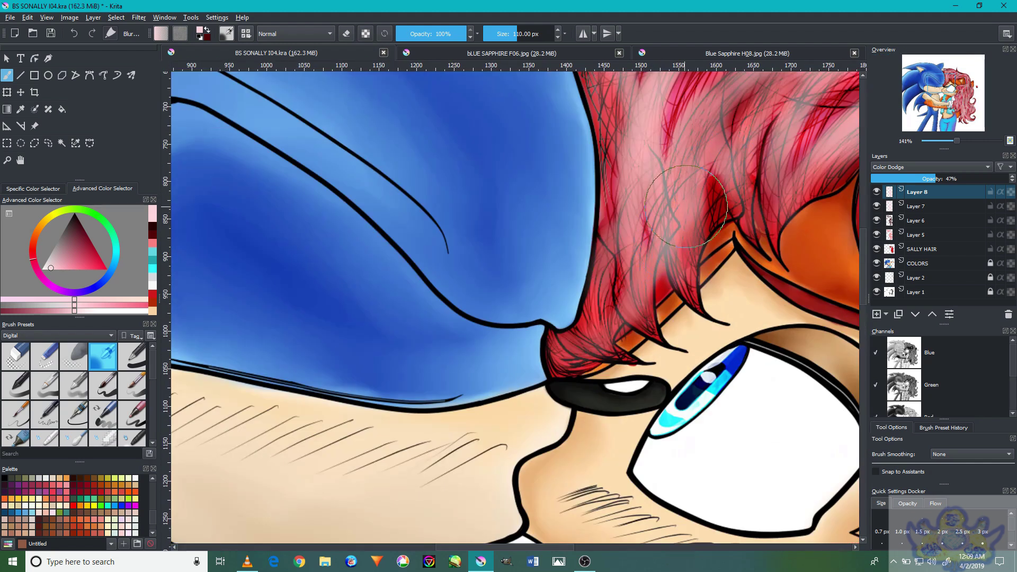
pyautogui.keyDown('ctrl'); pyautogui.click(691, 277); pyautogui.keyUp('ctrl')
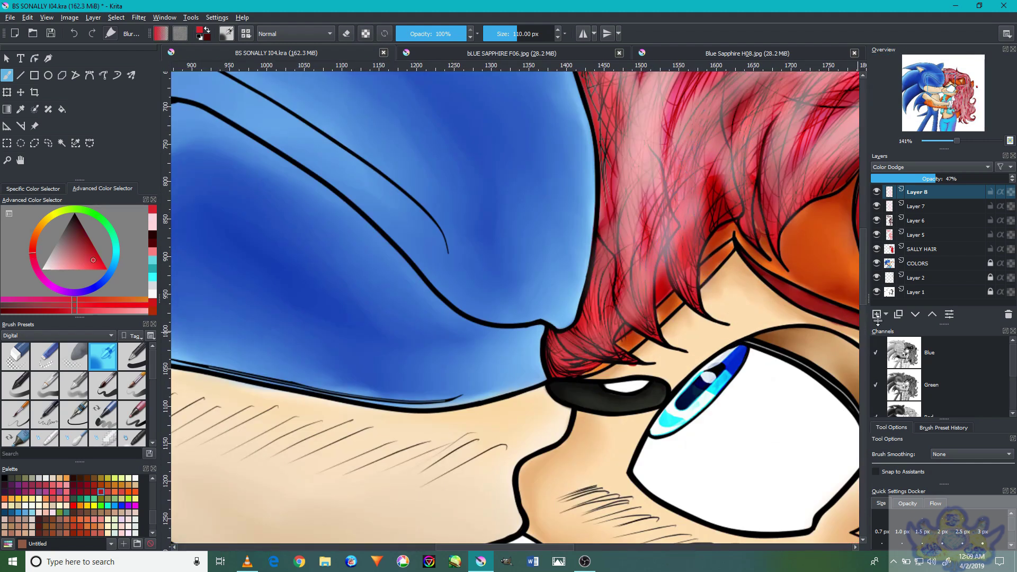
# Add a new layer above the Color Dodge layer and set its blending mode to Darker Color
pyautogui.click(918, 165)
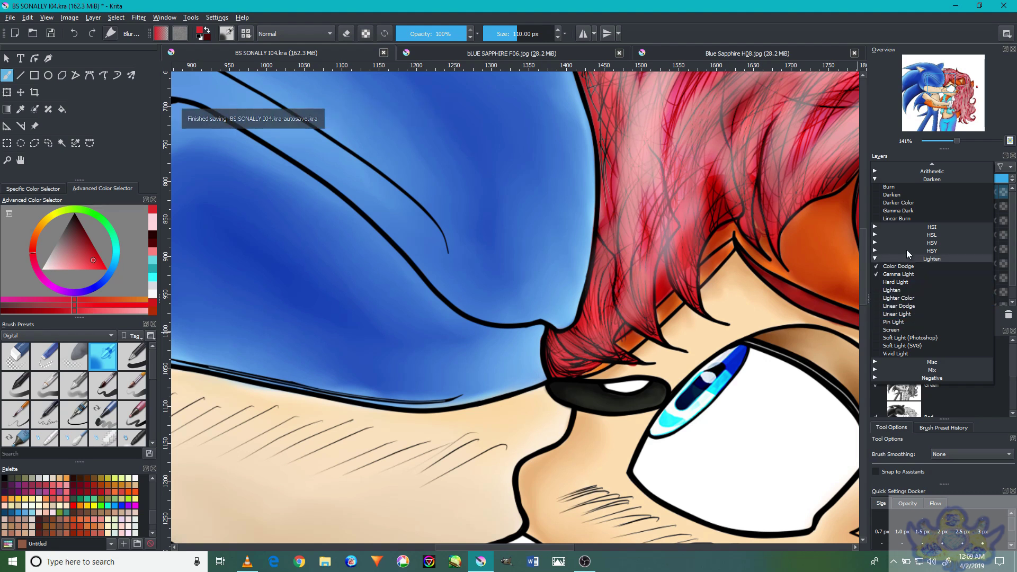
pyautogui.scroll(-2, 884, 220)
pyautogui.click(876, 222)
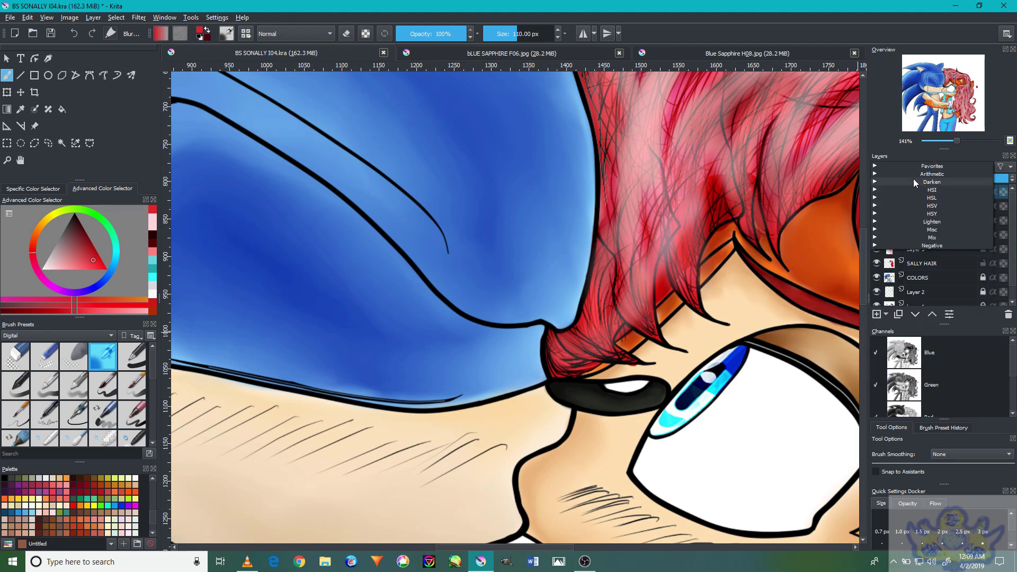
pyautogui.click(908, 206)
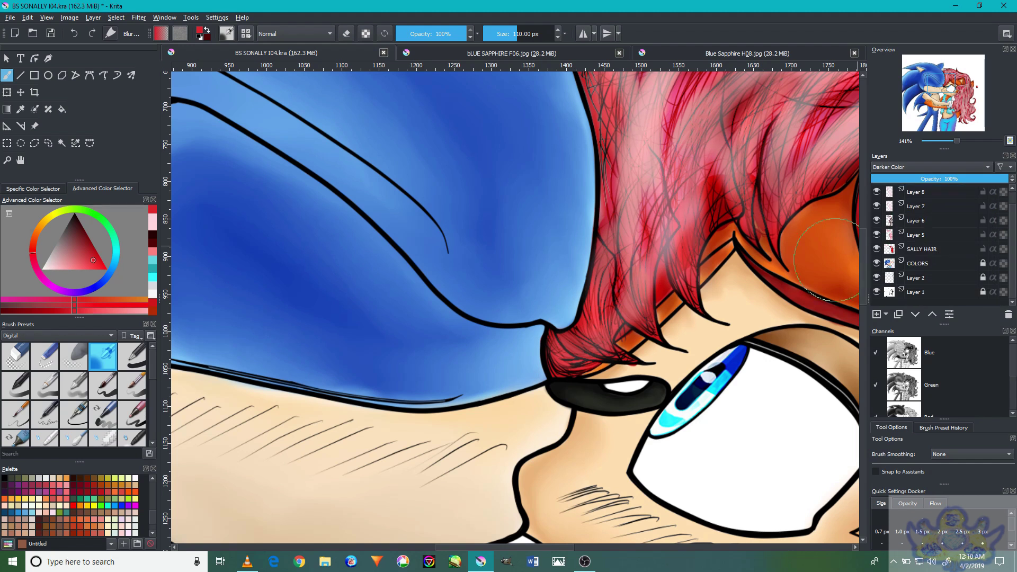
# Change the new top layer's blending mode to Burn
pyautogui.scroll(-1, 800, 217)
pyautogui.click(921, 166)
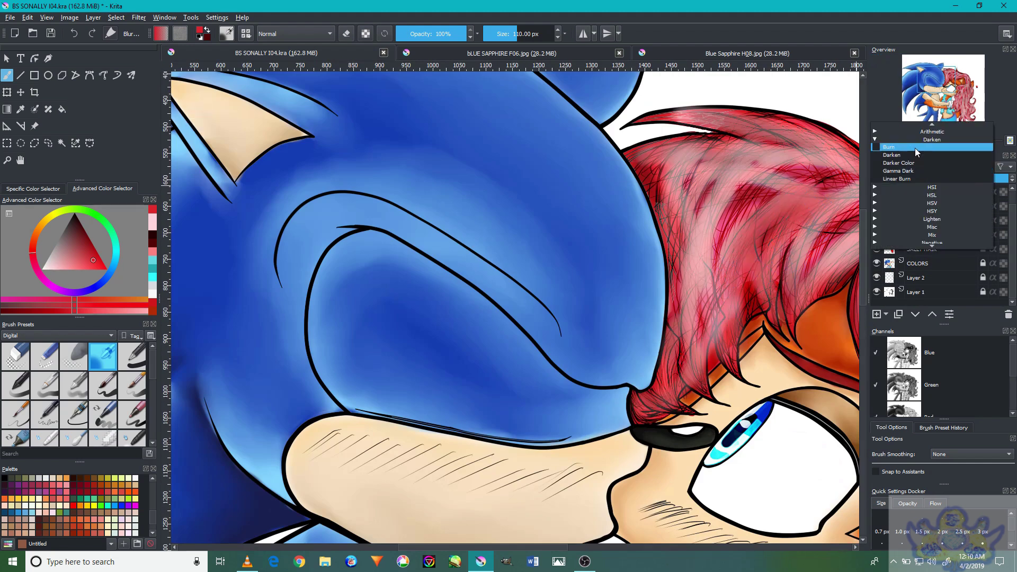
pyautogui.click(915, 149)
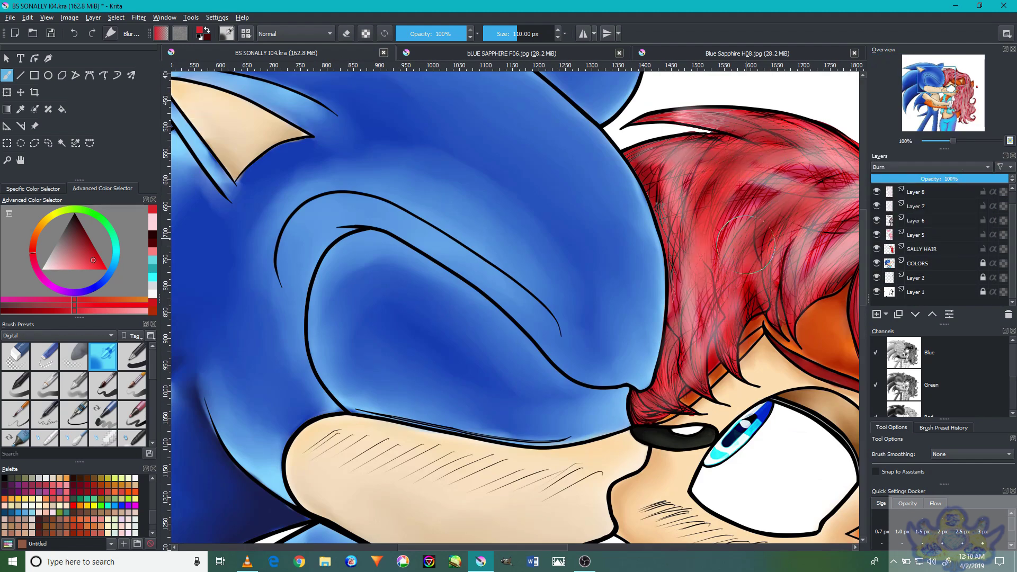
# Airbrush saturated red over the hair beside the eye and down through the long waves on the Burn layer
pyautogui.moveTo(782, 353); pyautogui.dragTo(464, 115)
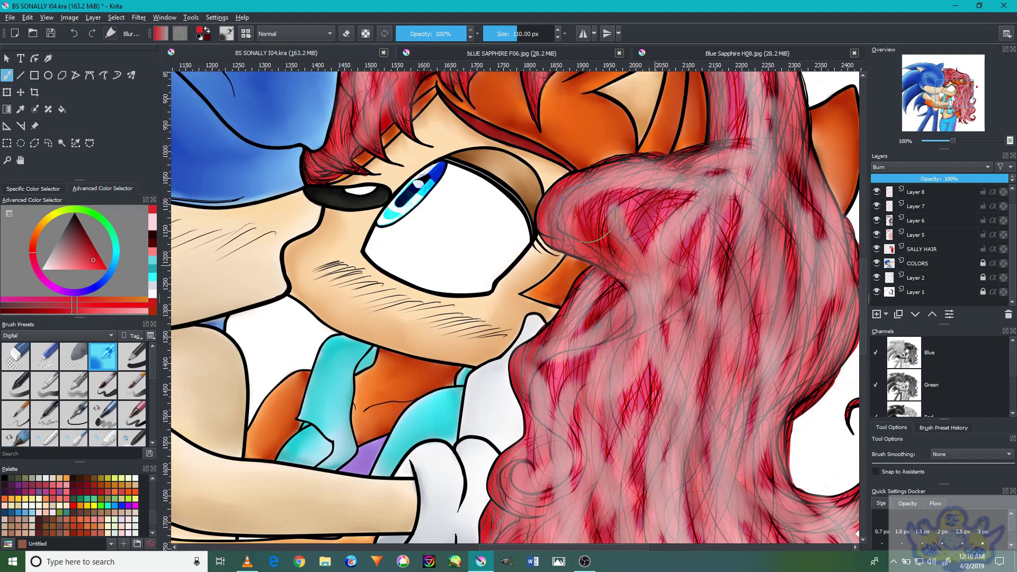
pyautogui.moveTo(739, 348); pyautogui.dragTo(790, 233)
pyautogui.moveTo(709, 244); pyautogui.dragTo(705, 435)
pyautogui.moveTo(705, 434)
pyautogui.mouseDown()
pyautogui.moveTo(720, 307)
pyautogui.moveTo(664, 233)
pyautogui.moveTo(585, 320)
pyautogui.moveTo(683, 164)
pyautogui.mouseUp()
pyautogui.moveTo(662, 371)
pyautogui.mouseDown()
pyautogui.moveTo(616, 201)
pyautogui.moveTo(689, 445)
pyautogui.mouseUp()
pyautogui.moveTo(599, 265)
pyautogui.mouseDown()
pyautogui.moveTo(678, 519)
pyautogui.moveTo(744, 265)
pyautogui.moveTo(667, 358)
pyautogui.mouseUp()
pyautogui.moveTo(689, 445); pyautogui.dragTo(752, 296)
pyautogui.moveTo(705, 419); pyautogui.dragTo(567, 254)
pyautogui.moveTo(600, 252); pyautogui.dragTo(625, 482)
pyautogui.moveTo(646, 382); pyautogui.dragTo(720, 159)
pyautogui.moveTo(689, 186); pyautogui.dragTo(694, 218)
pyautogui.moveTo(684, 328); pyautogui.dragTo(696, 260)
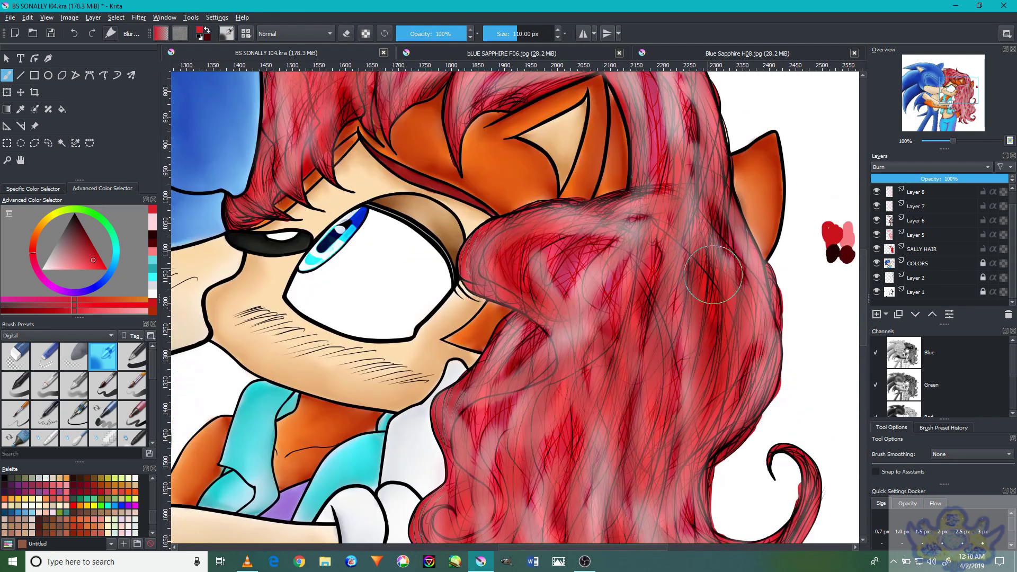
# Continue the red Burn shading over the middle and outer edge of the long hair behind the cheek
pyautogui.moveTo(646, 407); pyautogui.dragTo(649, 263)
pyautogui.moveTo(636, 328)
pyautogui.mouseDown()
pyautogui.moveTo(609, 431)
pyautogui.moveTo(611, 317)
pyautogui.mouseUp()
pyautogui.moveTo(657, 376)
pyautogui.mouseDown()
pyautogui.moveTo(620, 477)
pyautogui.moveTo(623, 371)
pyautogui.mouseUp()
pyautogui.moveTo(741, 467)
pyautogui.mouseDown()
pyautogui.moveTo(627, 278)
pyautogui.moveTo(656, 357)
pyautogui.mouseUp()
pyautogui.moveTo(657, 255); pyautogui.dragTo(662, 387)
pyautogui.moveTo(704, 492)
pyautogui.mouseDown()
pyautogui.moveTo(647, 329)
pyautogui.moveTo(652, 451)
pyautogui.mouseUp()
pyautogui.moveTo(636, 403)
pyautogui.mouseDown()
pyautogui.moveTo(677, 257)
pyautogui.moveTo(683, 381)
pyautogui.mouseUp()
pyautogui.moveTo(742, 360)
pyautogui.mouseDown()
pyautogui.moveTo(665, 225)
pyautogui.moveTo(726, 295)
pyautogui.mouseUp()
pyautogui.moveTo(753, 286); pyautogui.dragTo(572, 223)
# Airbrush red Burn shading across the fringe, the crown and the hair above the ear
pyautogui.moveTo(610, 328); pyautogui.dragTo(498, 260)
pyautogui.moveTo(657, 223); pyautogui.dragTo(450, 223)
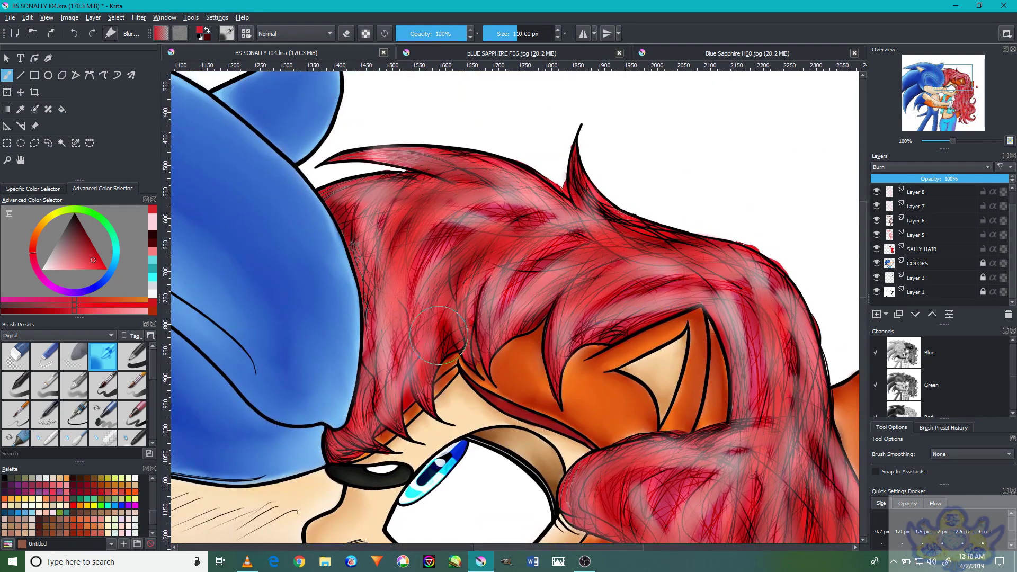
pyautogui.moveTo(456, 371); pyautogui.dragTo(453, 196)
pyautogui.moveTo(764, 342); pyautogui.dragTo(729, 348)
# Deepen the lower waves and curled tips of the hair with red airbrush shading on the Burn layer
pyautogui.scroll(-5, 729, 347)
pyautogui.scroll(-6, 672, 401)
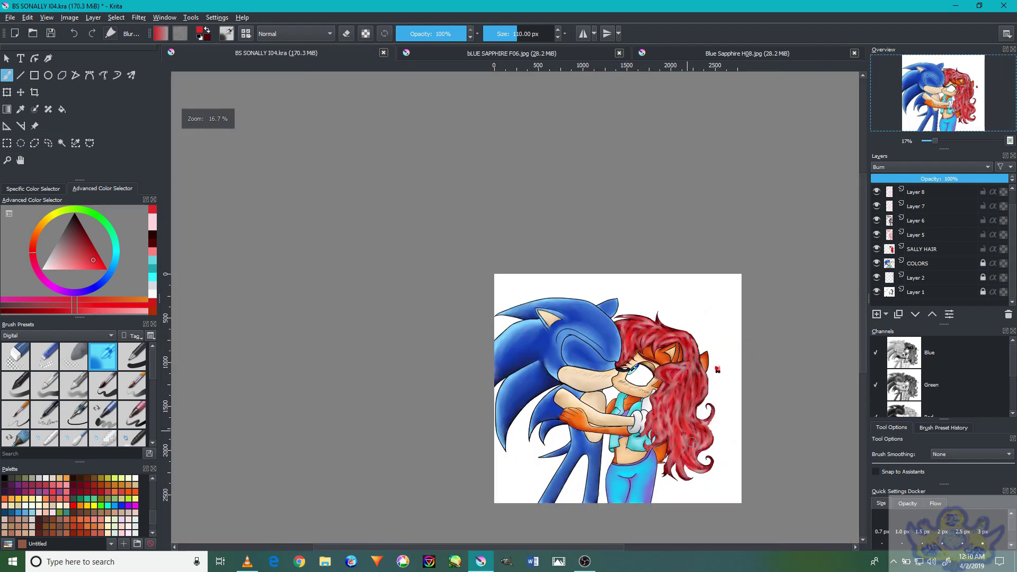
pyautogui.scroll(4, 699, 498)
pyautogui.moveTo(708, 469); pyautogui.dragTo(604, 329)
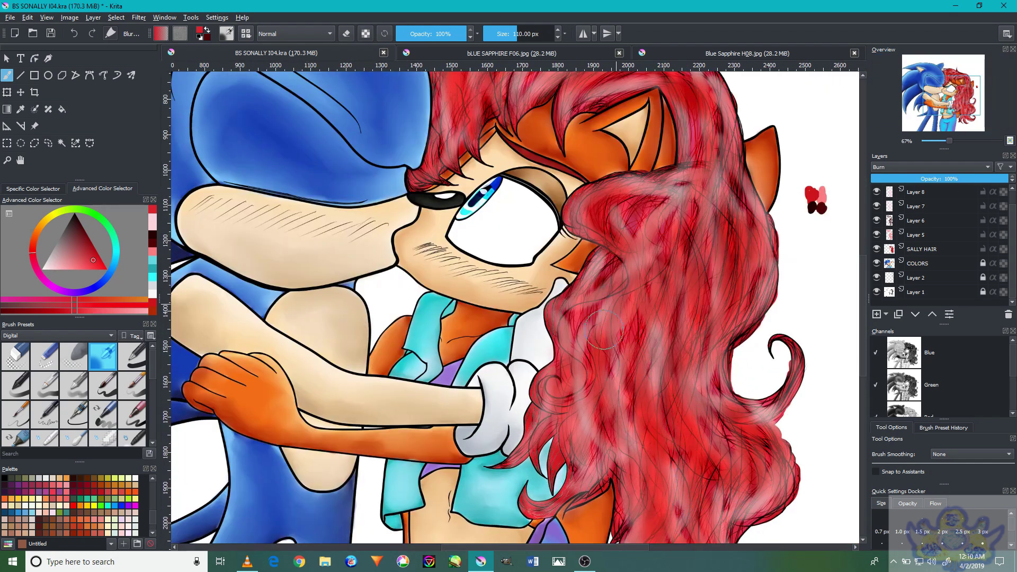
pyautogui.scroll(-4, 638, 225)
pyautogui.scroll(4, 604, 456)
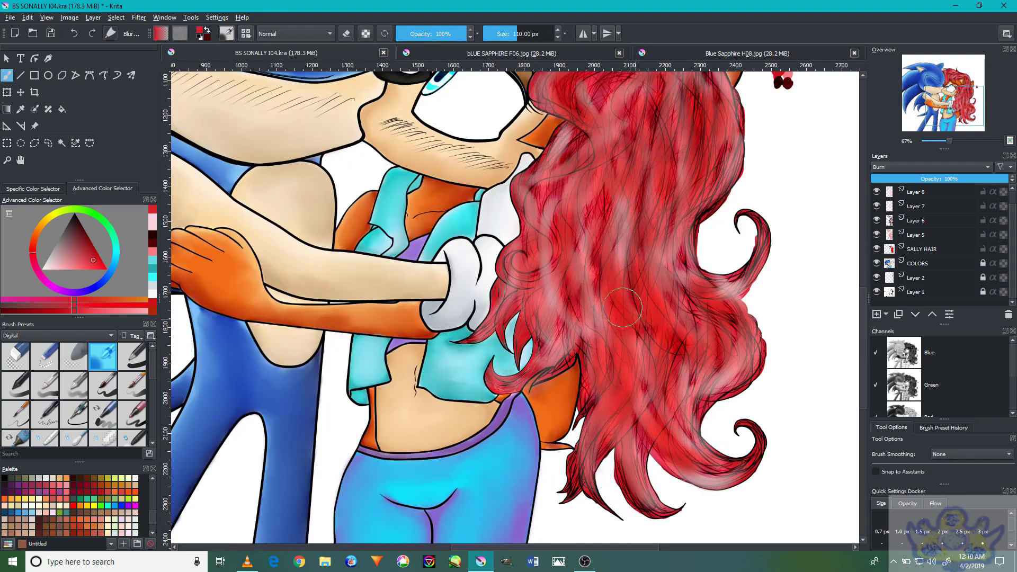
pyautogui.scroll(-3, 623, 307)
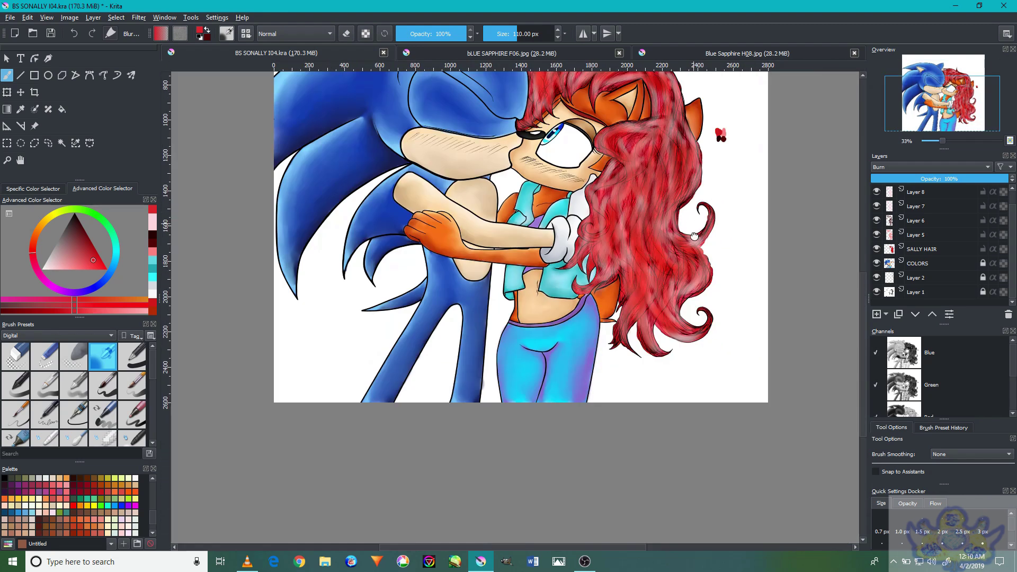
pyautogui.scroll(4, 662, 255)
pyautogui.scroll(-1, 582, 361)
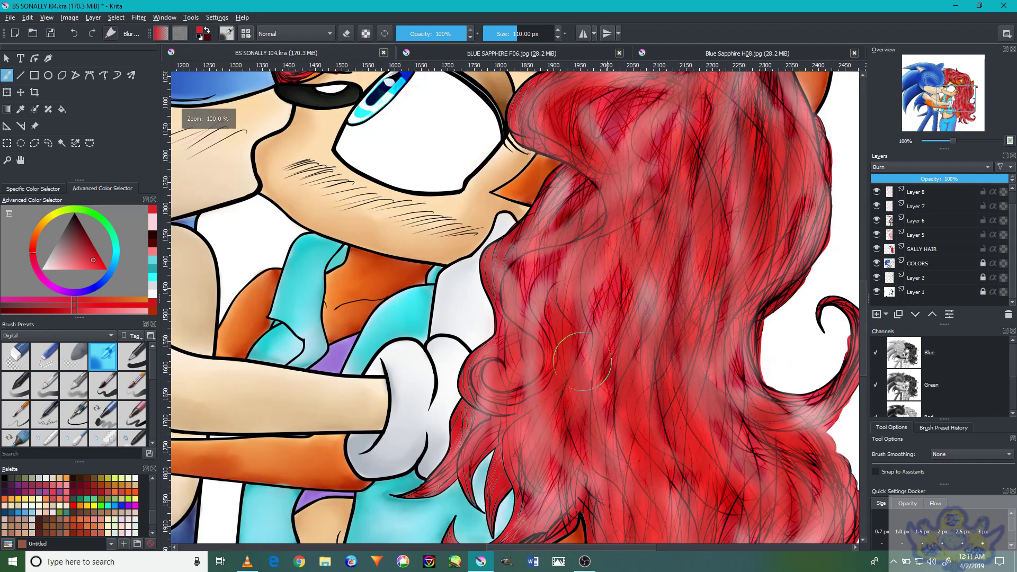
pyautogui.scroll(-1, 784, 328)
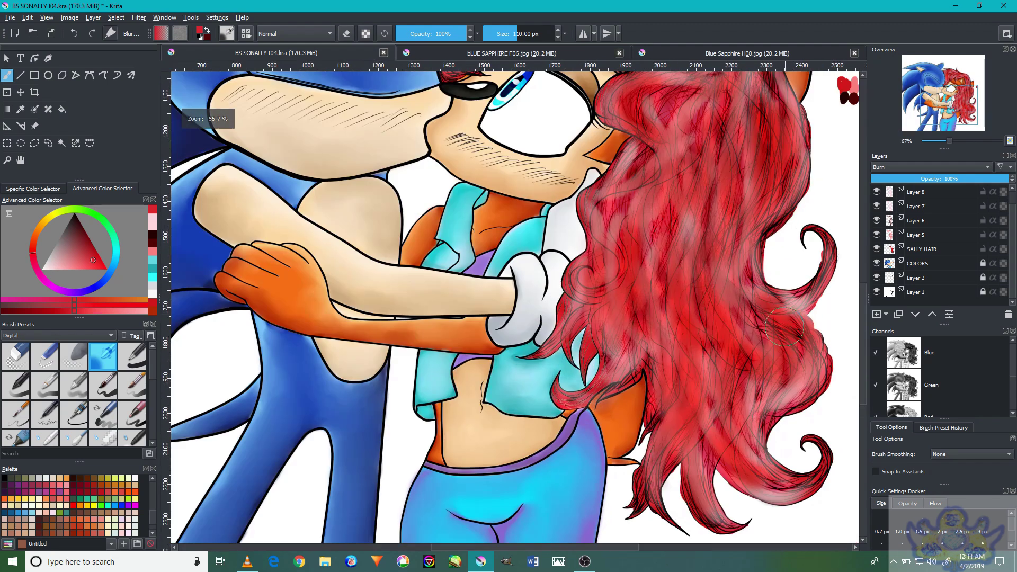
pyautogui.scroll(-1, 742, 354)
pyautogui.scroll(2, 689, 345)
pyautogui.scroll(-2, 673, 339)
pyautogui.scroll(1, 661, 334)
pyautogui.scroll(-1, 661, 334)
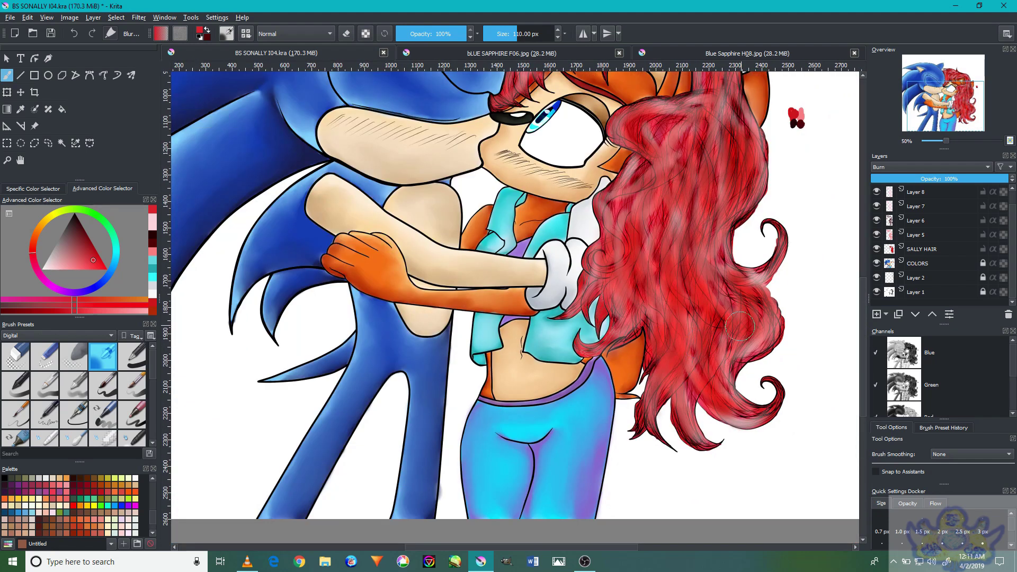
# Erase the red, pink and dark color swatches beside the hair on the COLORS layer
pyautogui.scroll(3, 740, 327)
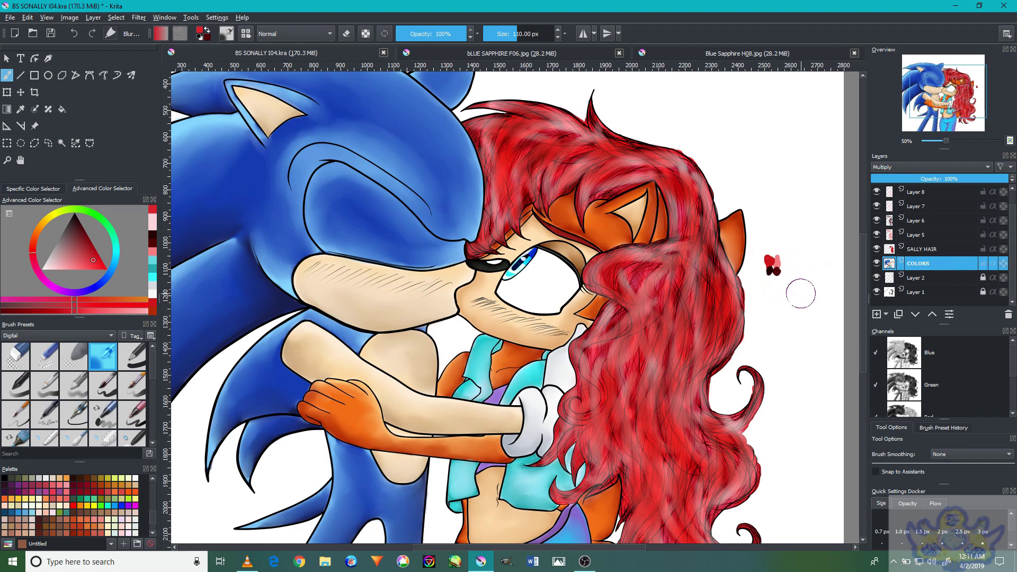
pyautogui.scroll(4, 800, 293)
pyautogui.press('e')
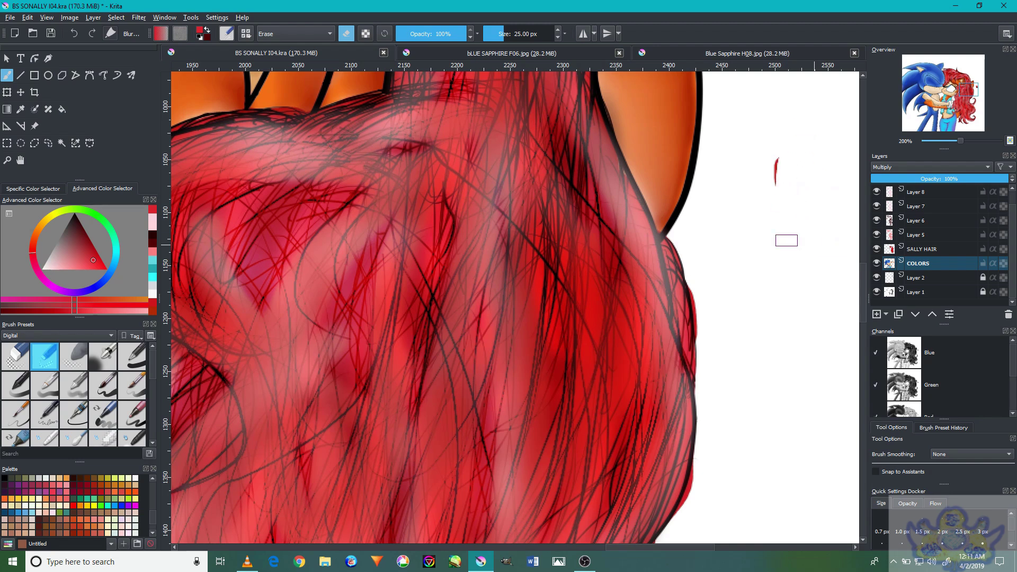
pyautogui.scroll(-6, 784, 201)
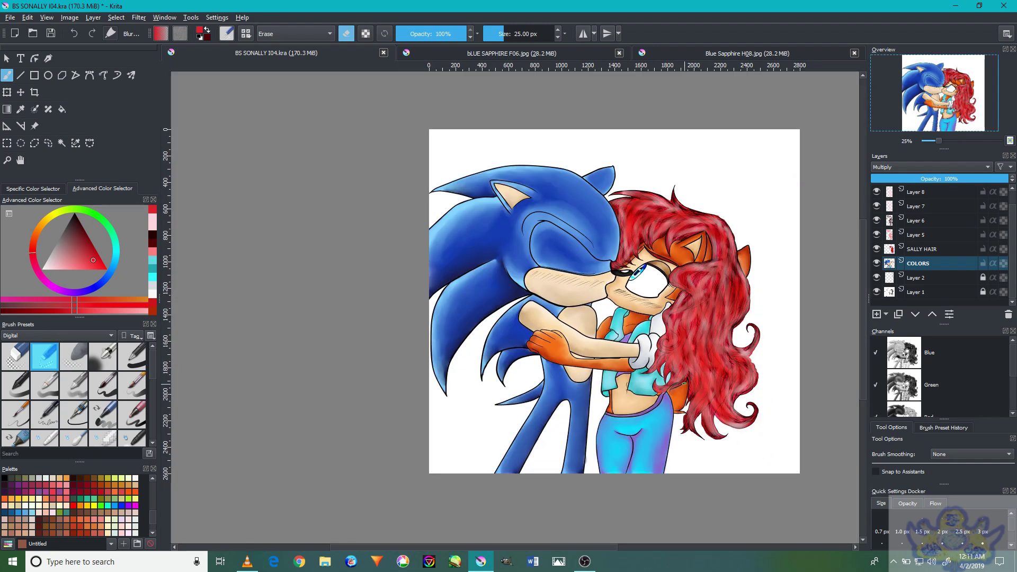
# Examine the shaded hair and both figures up close and at full view
pyautogui.scroll(3, 681, 298)
pyautogui.scroll(-1, 682, 298)
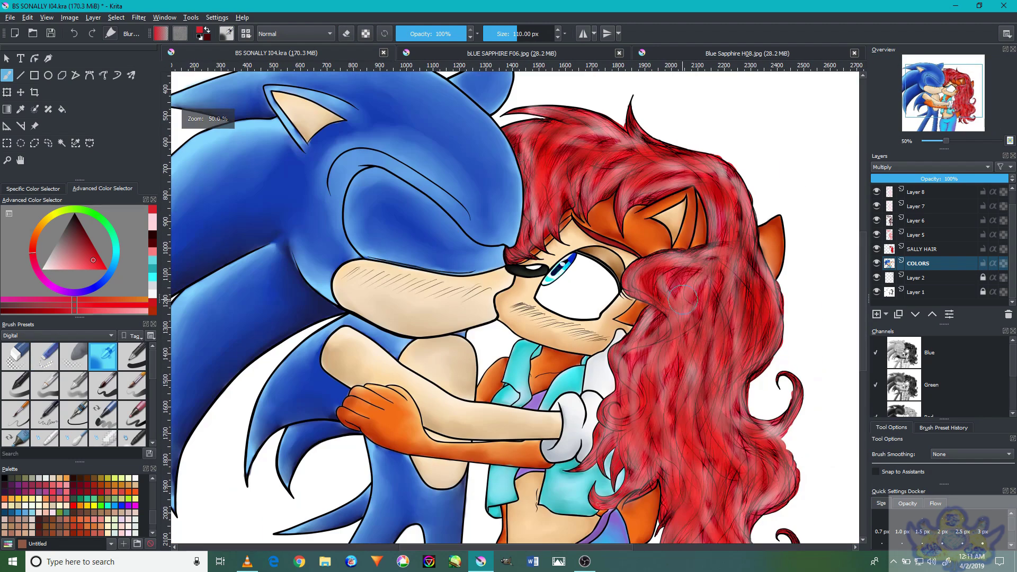
pyautogui.moveTo(724, 344)
pyautogui.mouseDown()
pyautogui.moveTo(720, 296)
pyautogui.moveTo(764, 300)
pyautogui.moveTo(731, 275)
pyautogui.moveTo(751, 274)
pyautogui.mouseUp()
pyautogui.click(588, 562)
pyautogui.click(594, 563)
pyautogui.scroll(-2, 714, 350)
pyautogui.scroll(5, 681, 341)
pyautogui.scroll(-6, 682, 341)
pyautogui.scroll(4, 665, 265)
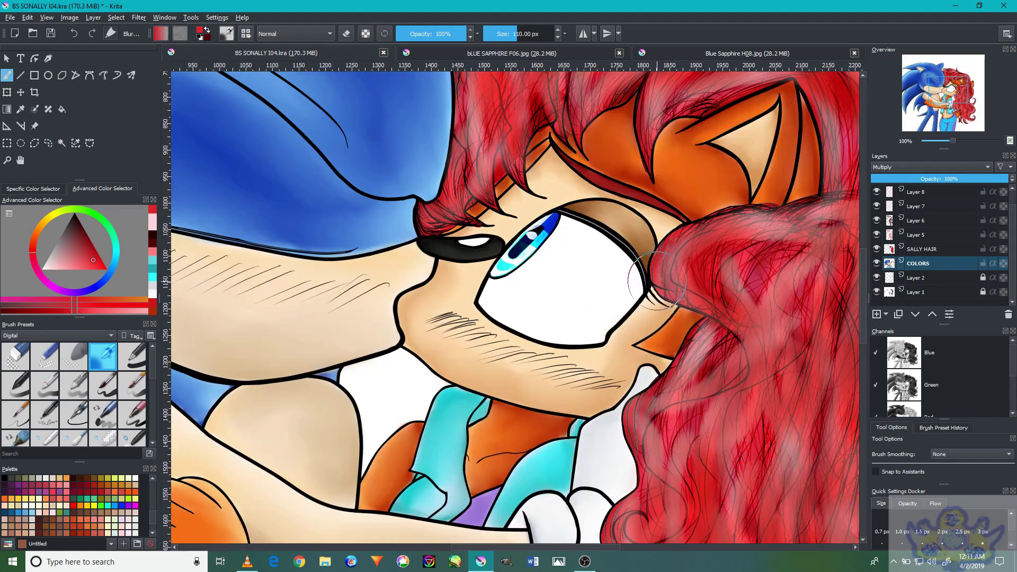
pyautogui.scroll(-2, 660, 296)
pyautogui.scroll(2, 725, 395)
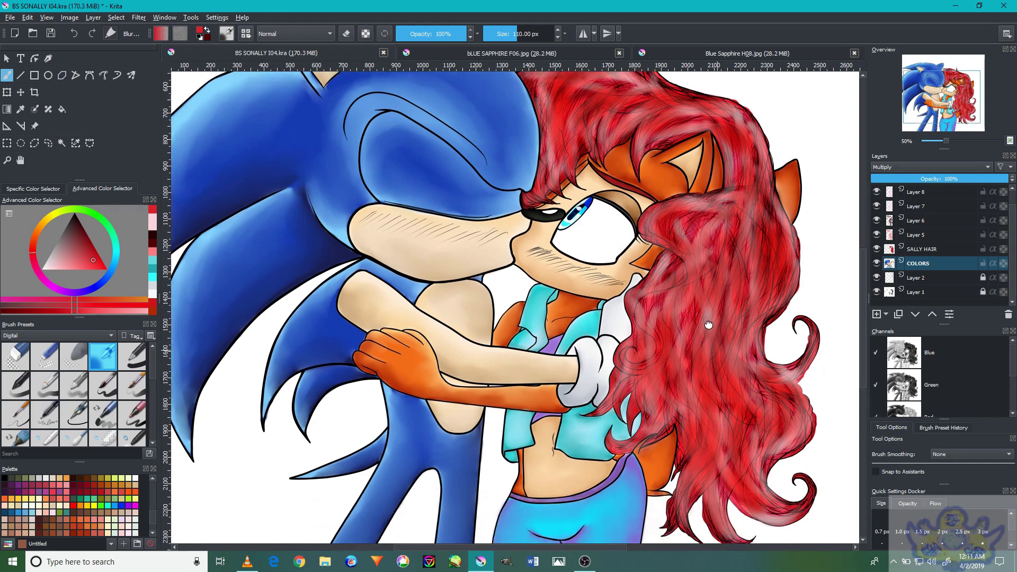
pyautogui.scroll(-2, 757, 353)
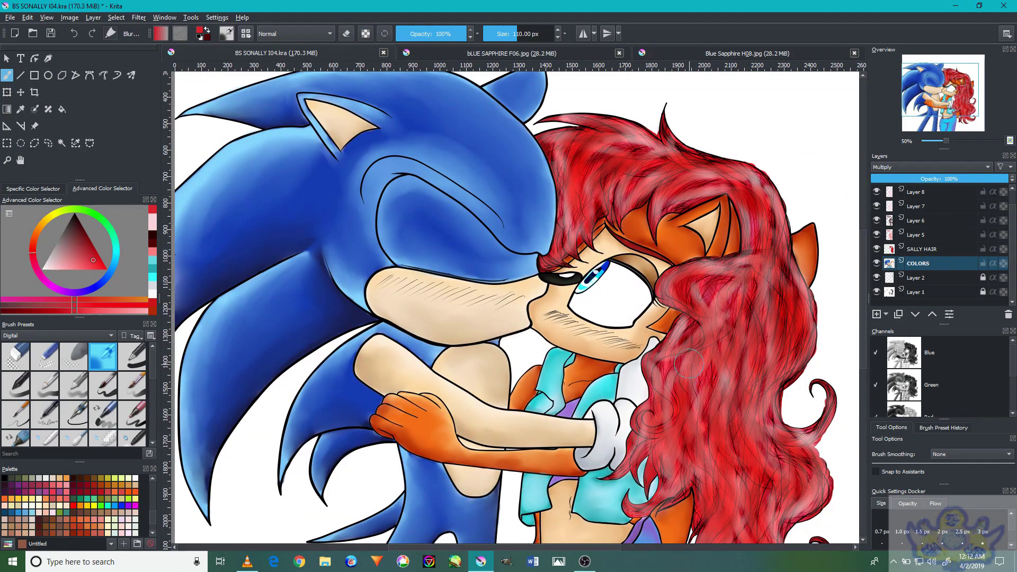
pyautogui.scroll(-2, 689, 364)
pyautogui.scroll(4, 699, 371)
pyautogui.scroll(-2, 718, 378)
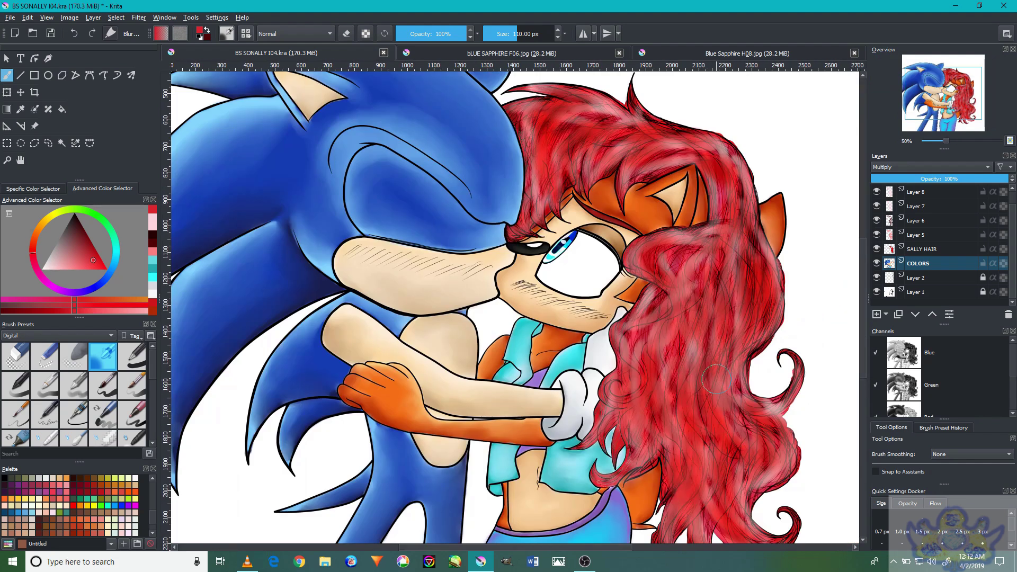
pyautogui.scroll(-1, 713, 371)
pyautogui.scroll(1, 684, 296)
pyautogui.click(586, 561)
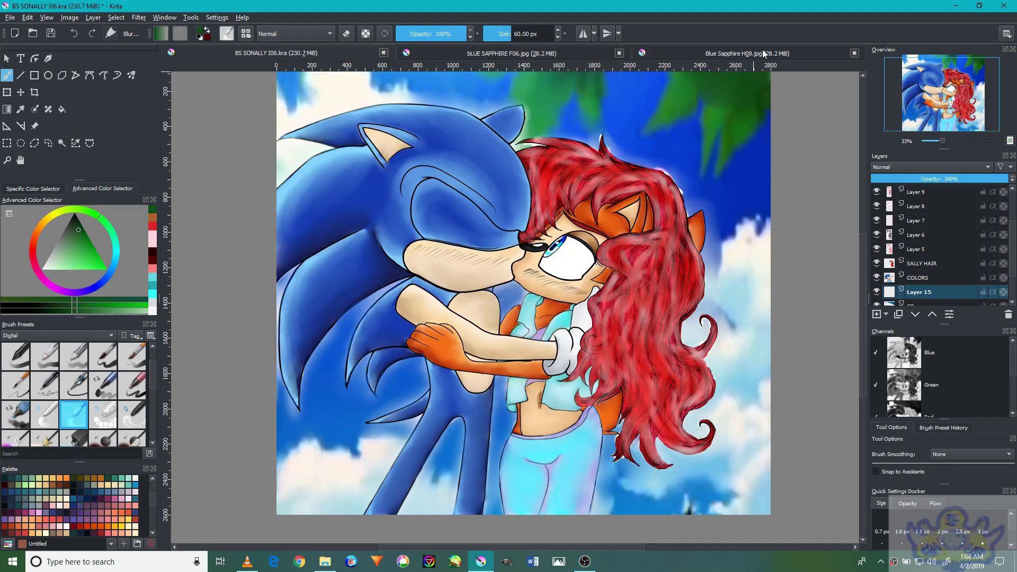
# Review the reference paintings Blue Sapphire H08.jpg and bLUE SAPPHIRE F06.jpg, and return to BS SONALLY I06.kra
pyautogui.click(763, 53)
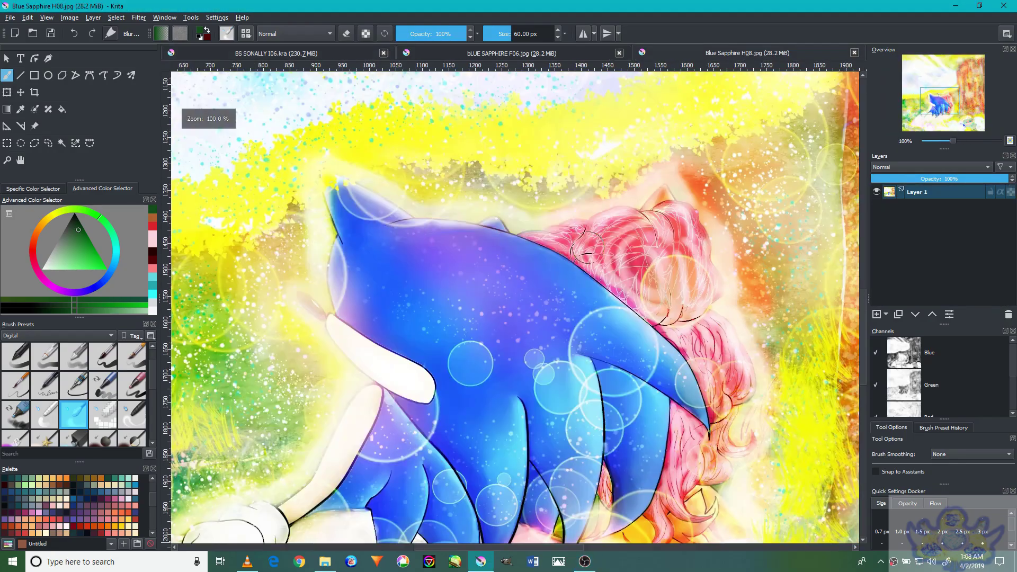
pyautogui.click(20, 160)
pyautogui.scroll(-5, 411, 114)
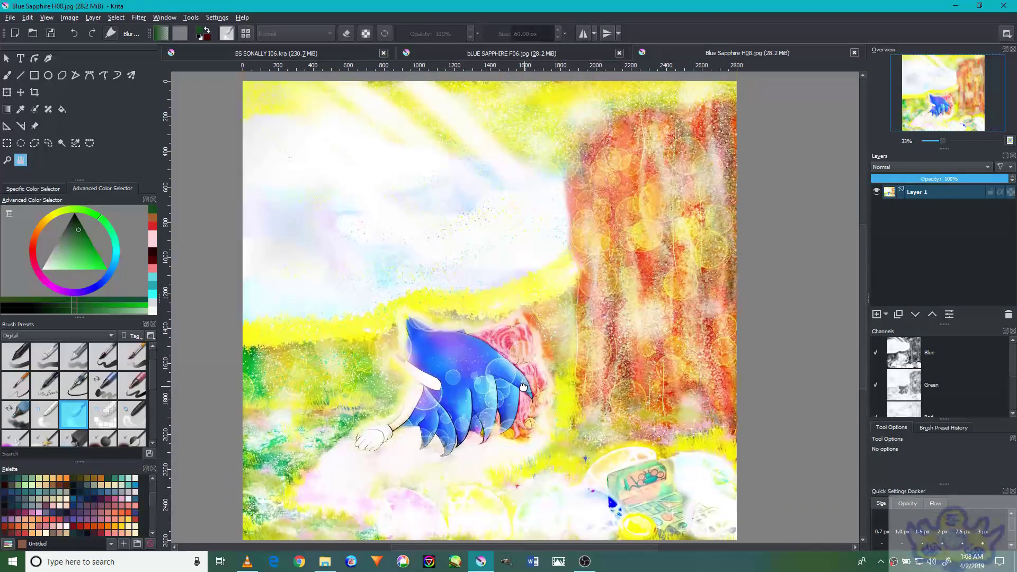
pyautogui.click(512, 53)
pyautogui.scroll(-3, 479, 280)
pyautogui.scroll(2, 480, 281)
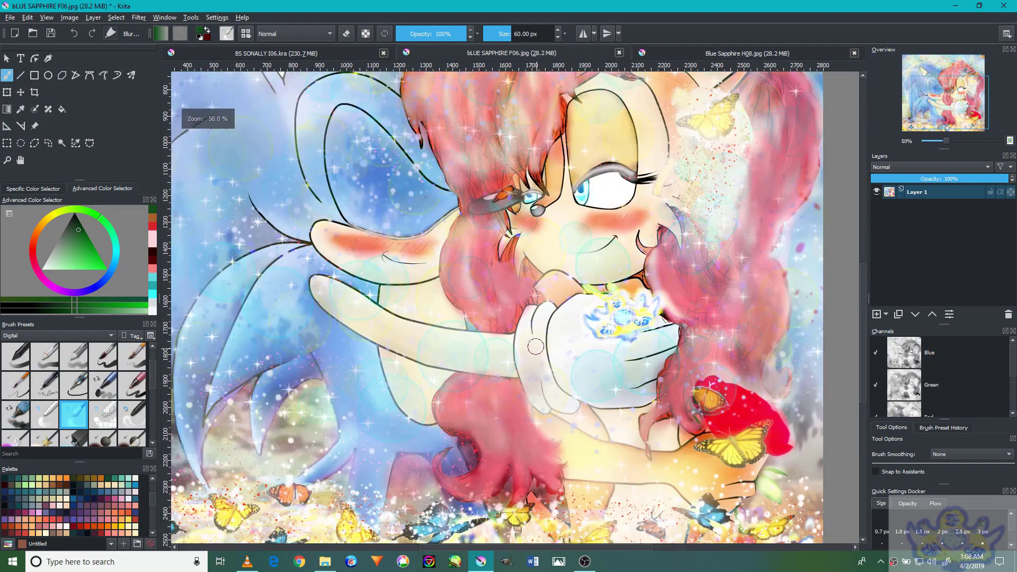
pyautogui.click(7, 74)
pyautogui.click(21, 160)
pyautogui.moveTo(311, 114); pyautogui.dragTo(334, 162)
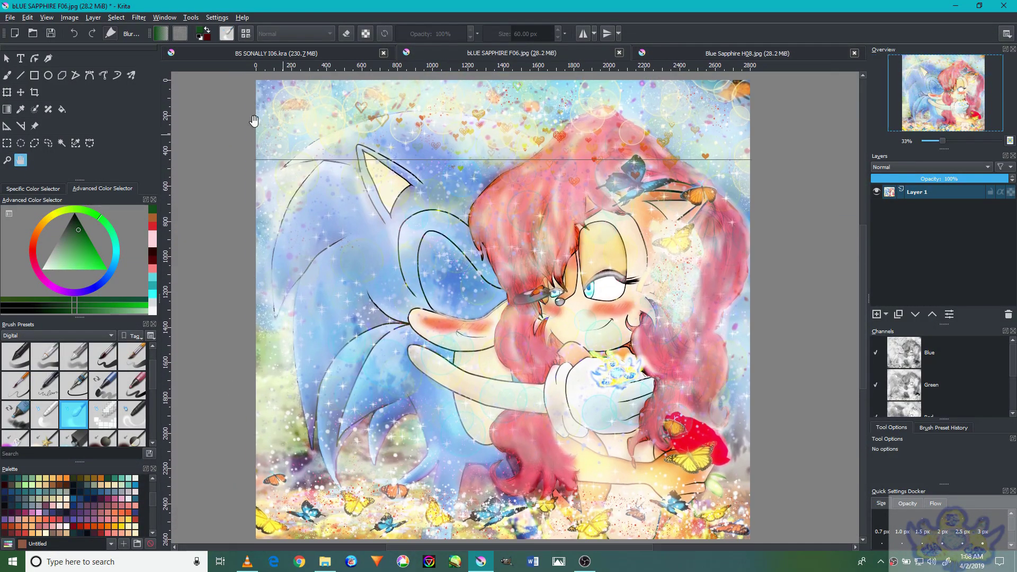
pyautogui.click(212, 58)
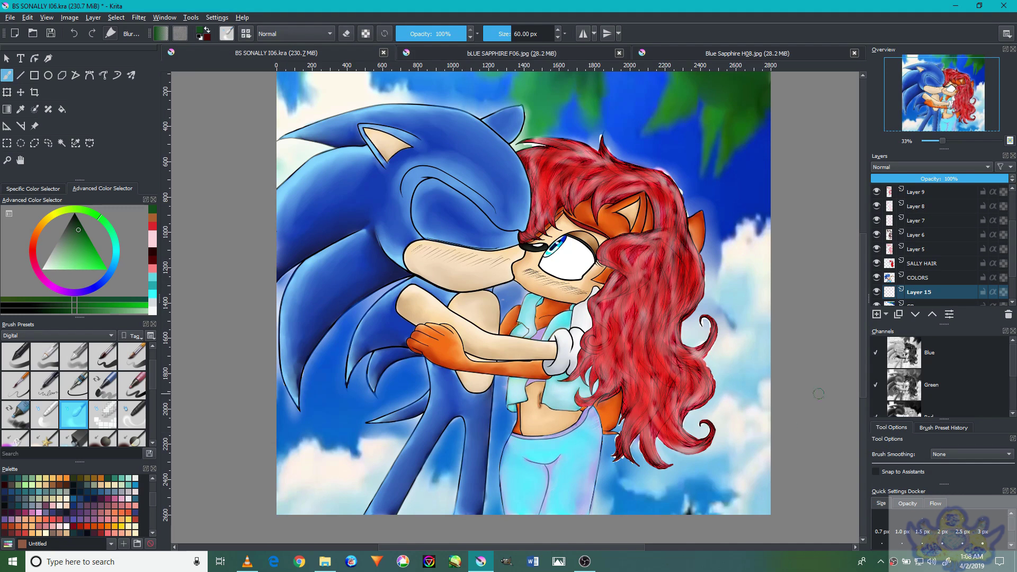
# Add a new layer above Layer 13 and sample the sky's blue for the soft airbrush
pyautogui.scroll(2, 1014, 240)
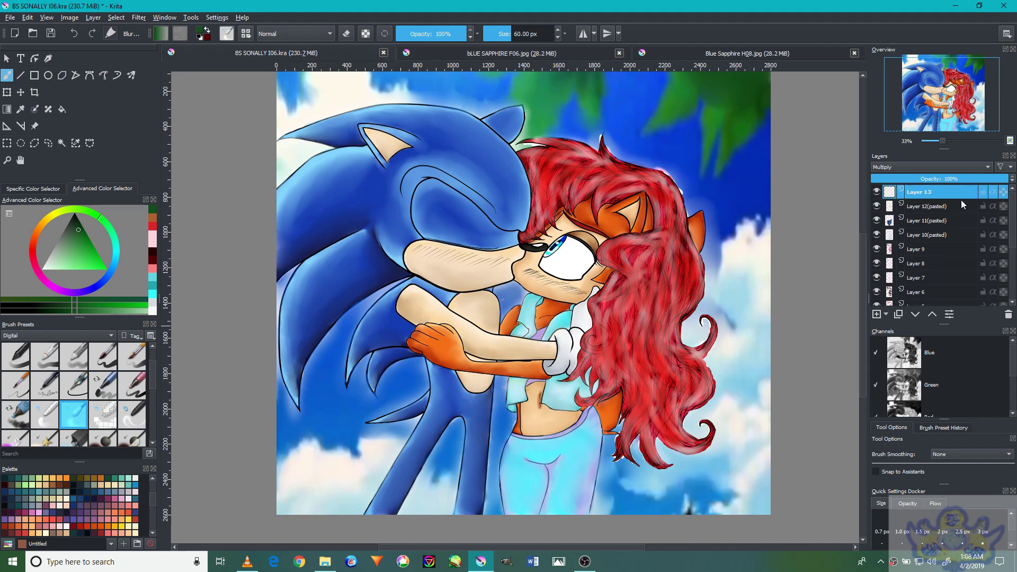
pyautogui.click(877, 314)
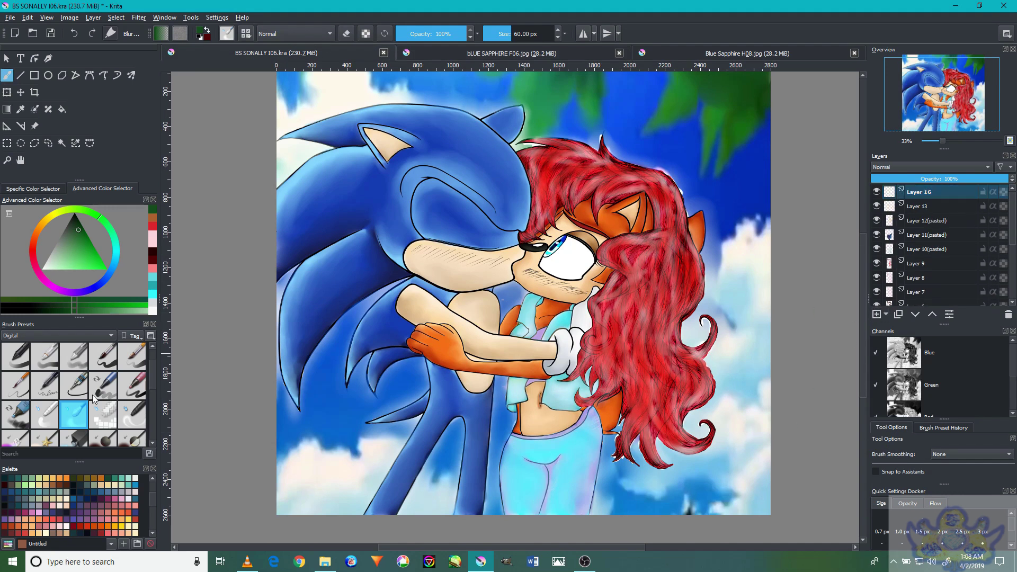
pyautogui.scroll(1, 102, 378)
pyautogui.click(104, 356)
pyautogui.keyDown('ctrl'); pyautogui.click(753, 233); pyautogui.keyUp('ctrl')
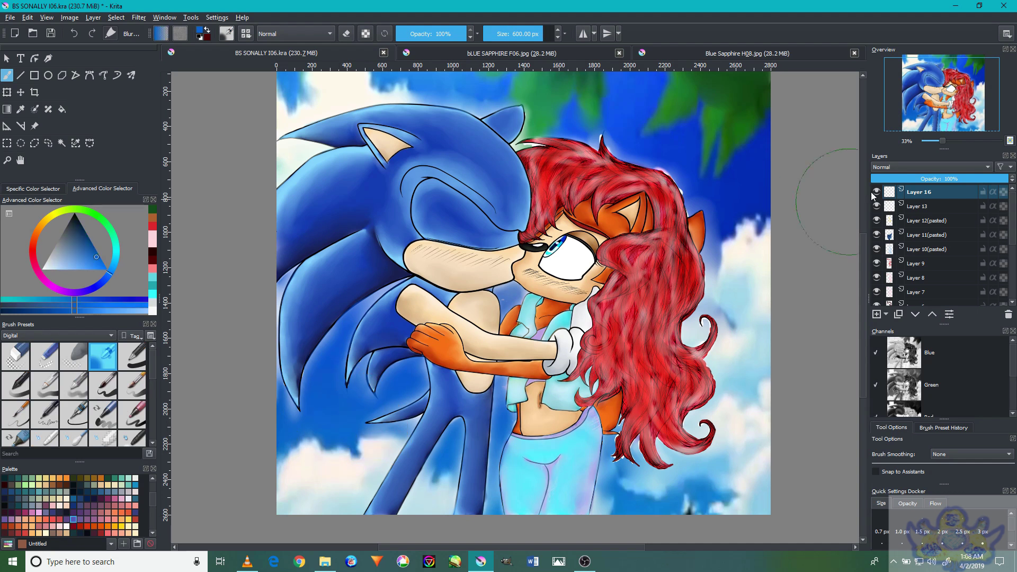
# Set the new layer to Color Dodge and airbrush a blue glow over the sky and the blue quills with the 600 px brush
pyautogui.click(918, 166)
pyautogui.click(924, 271)
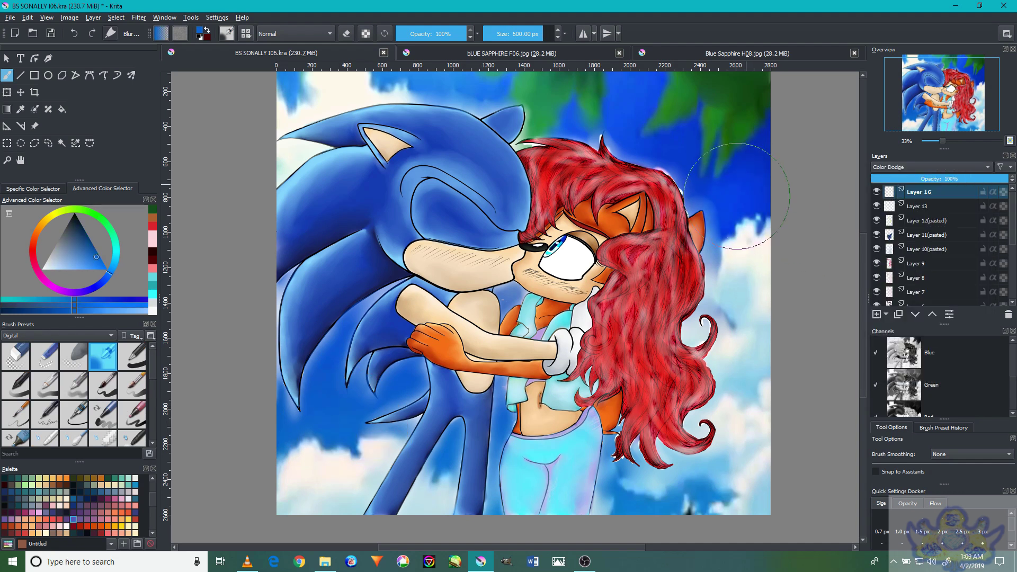
pyautogui.click(619, 111)
pyautogui.moveTo(673, 487); pyautogui.dragTo(842, 498)
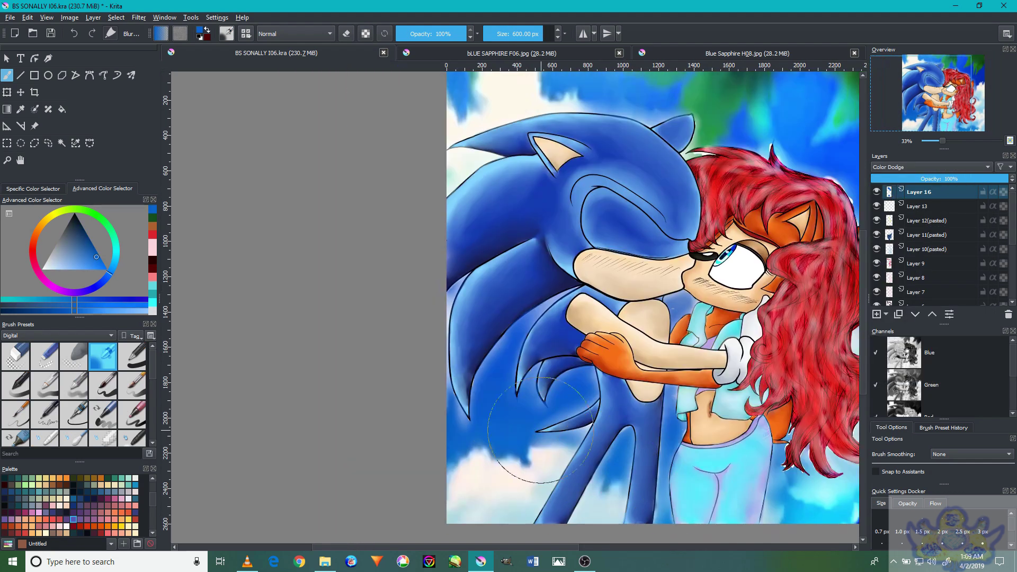
pyautogui.moveTo(516, 349); pyautogui.dragTo(636, 477)
pyautogui.moveTo(551, 212); pyautogui.dragTo(582, 371)
pyautogui.moveTo(598, 228)
pyautogui.mouseDown()
pyautogui.moveTo(488, 245)
pyautogui.moveTo(253, 91)
pyautogui.mouseUp()
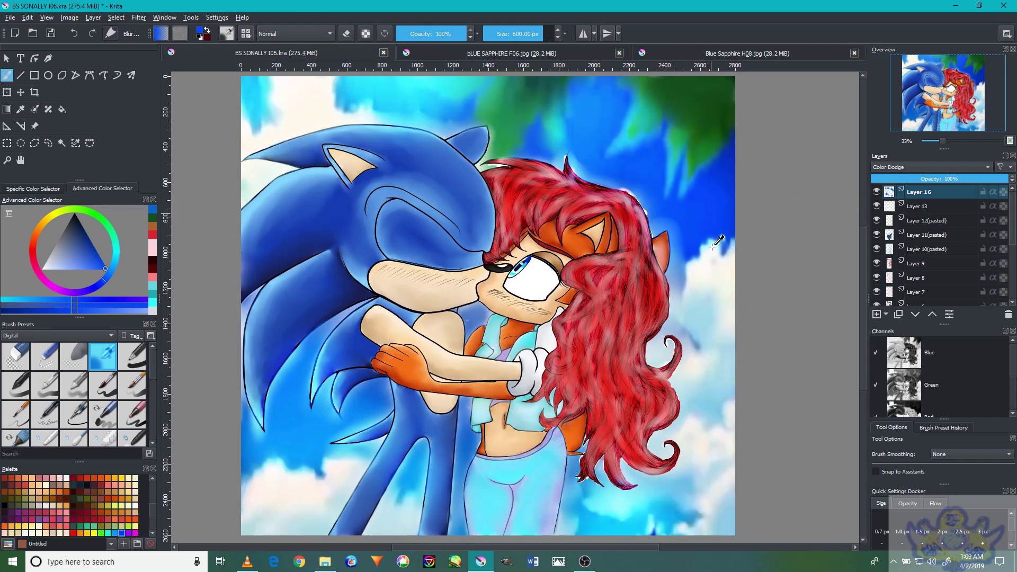
# Sample the cloud's off-white and airbrush brightening over the clouds along the lower edge and upper-left sky
pyautogui.keyDown('ctrl'); pyautogui.click(712, 289); pyautogui.keyUp('ctrl')
pyautogui.moveTo(726, 249)
pyautogui.mouseDown()
pyautogui.moveTo(705, 339)
pyautogui.moveTo(614, 493)
pyautogui.mouseUp()
pyautogui.moveTo(286, 498)
pyautogui.mouseDown()
pyautogui.moveTo(452, 472)
pyautogui.moveTo(561, 470)
pyautogui.mouseUp()
pyautogui.moveTo(442, 144); pyautogui.dragTo(452, 254)
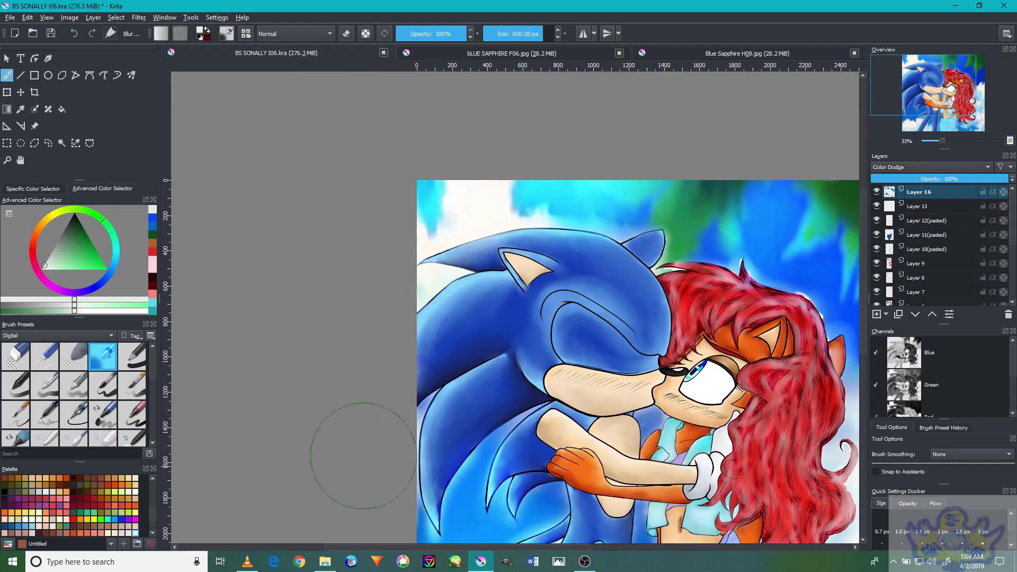
pyautogui.moveTo(656, 136); pyautogui.dragTo(564, 231)
pyautogui.moveTo(571, 266); pyautogui.dragTo(530, 266)
# Sample the dark green of the leaves and airbrush a Color Dodge glow over the foliage above the characters
pyautogui.keyDown('ctrl'); pyautogui.click(723, 312); pyautogui.keyUp('ctrl')
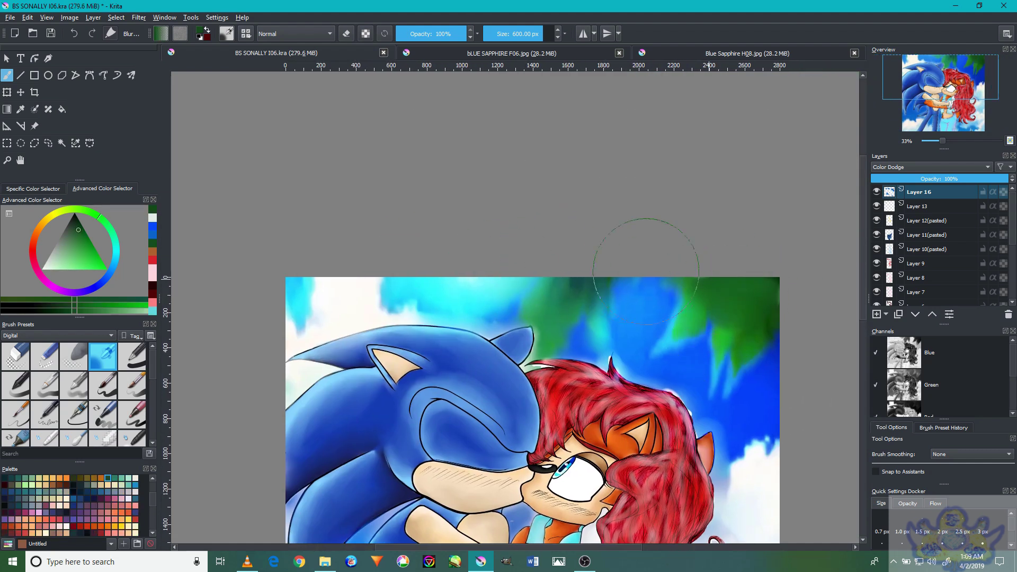
pyautogui.scroll(-3, 755, 416)
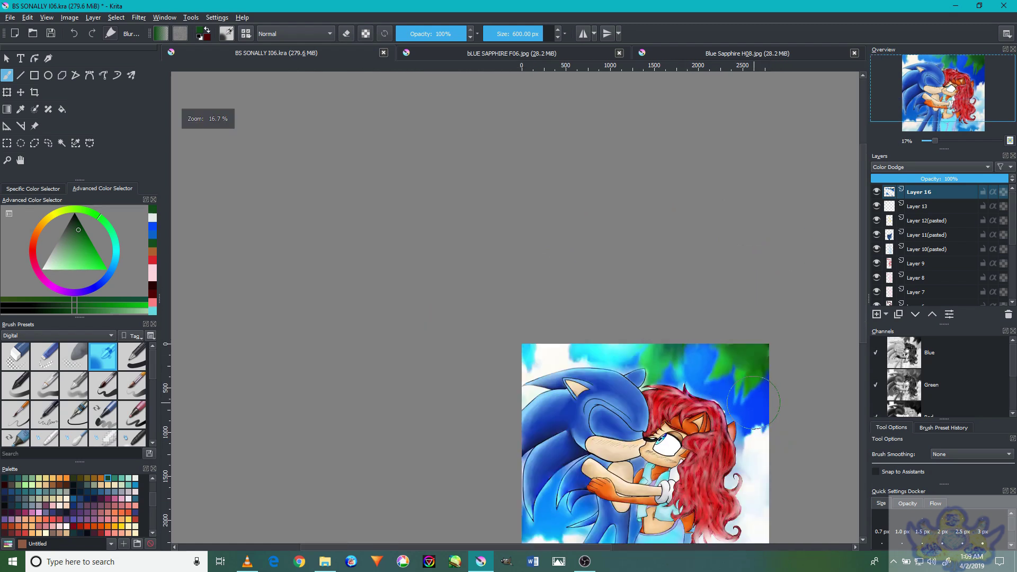
pyautogui.scroll(3, 737, 458)
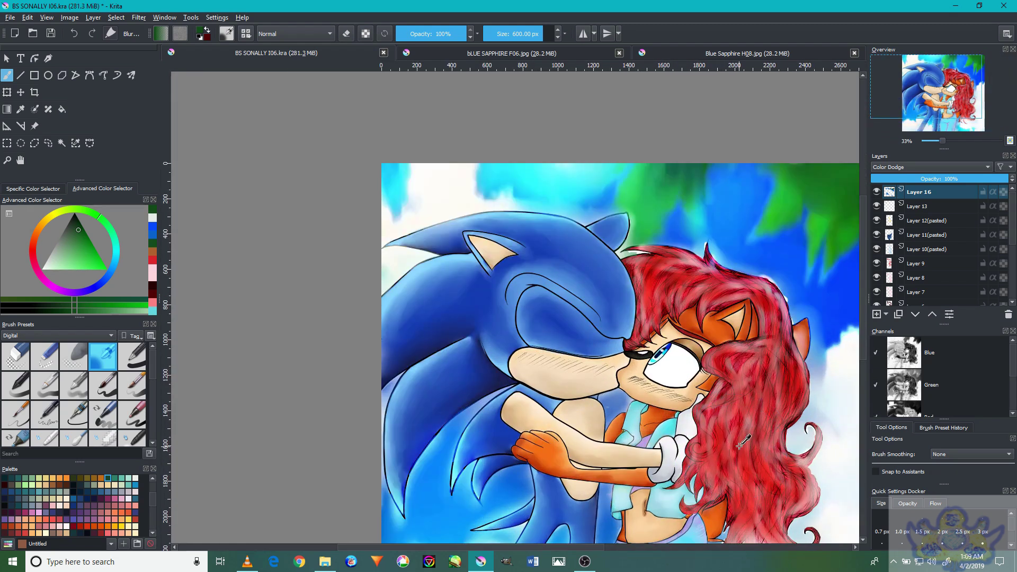
# Sample the hair's red and the blues of the outfit and fur, and airbrush Color Dodge glow over each matching area
pyautogui.keyDown('ctrl'); pyautogui.click(740, 446); pyautogui.keyUp('ctrl')
pyautogui.moveTo(710, 468); pyautogui.dragTo(729, 339)
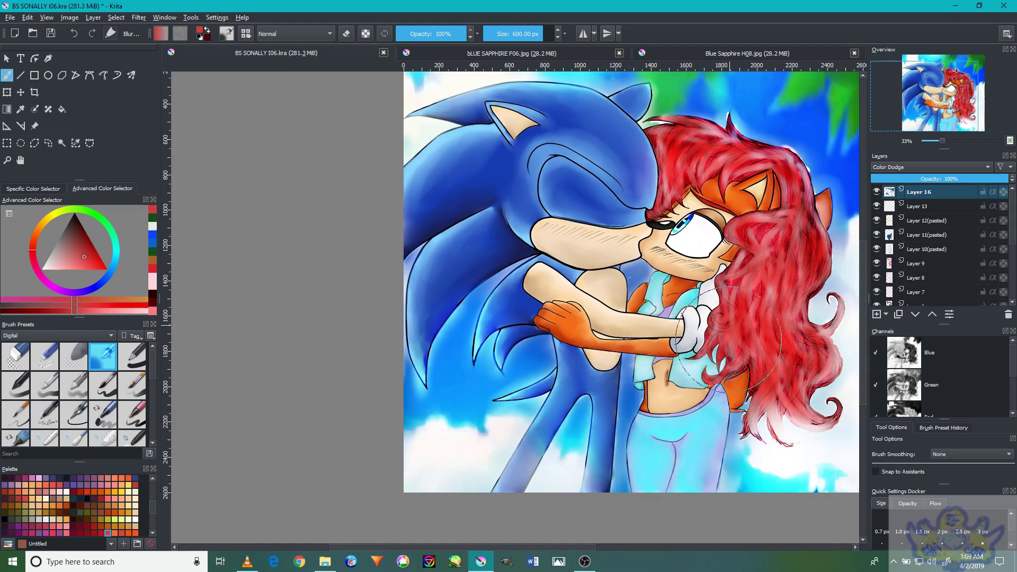
pyautogui.keyDown('ctrl'); pyautogui.click(702, 438); pyautogui.keyUp('ctrl')
pyautogui.keyDown('ctrl'); pyautogui.click(623, 418); pyautogui.keyUp('ctrl')
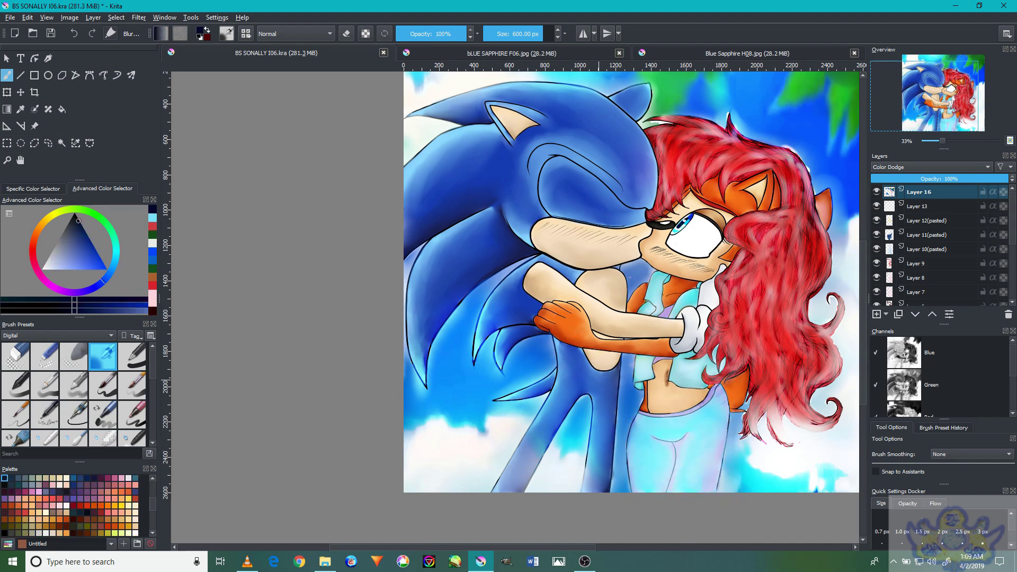
pyautogui.moveTo(532, 477); pyautogui.dragTo(546, 503)
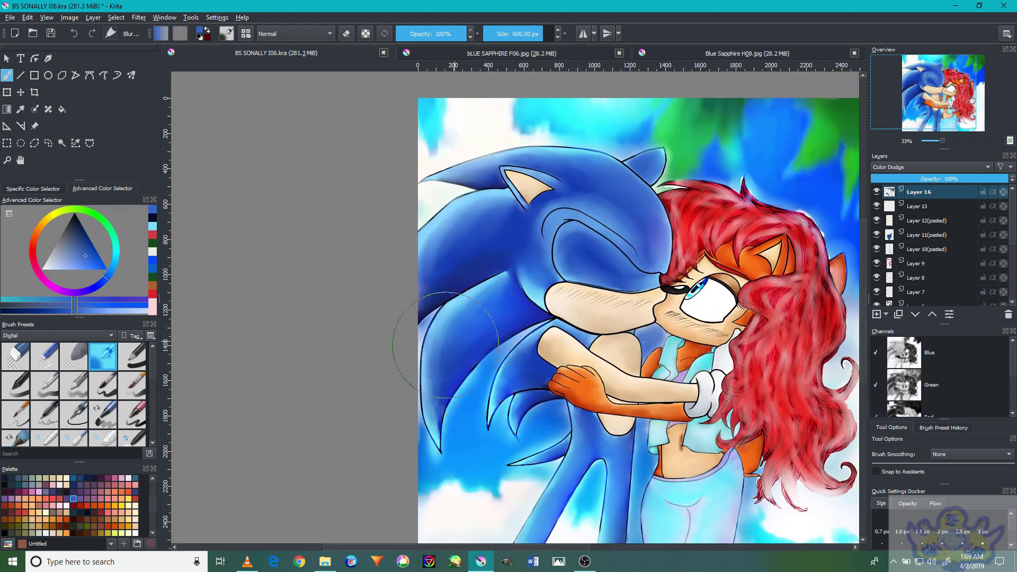
# Sample the tan skin and golden-orange fur tones and airbrush Color Dodge glow over the arms, glove-side hand, midriff and hair ends
pyautogui.keyDown('ctrl'); pyautogui.click(583, 342); pyautogui.keyUp('ctrl')
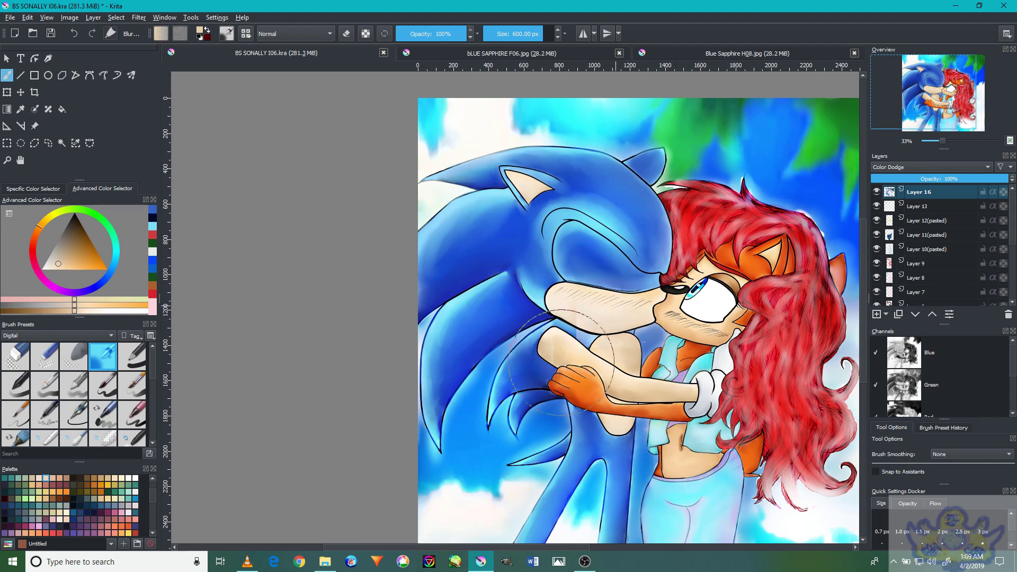
pyautogui.moveTo(577, 371); pyautogui.dragTo(562, 392)
pyautogui.keyDown('ctrl'); pyautogui.click(653, 434); pyautogui.keyUp('ctrl')
pyautogui.moveTo(616, 390)
pyautogui.mouseDown()
pyautogui.moveTo(703, 299)
pyautogui.moveTo(704, 345)
pyautogui.moveTo(805, 466)
pyautogui.moveTo(821, 508)
pyautogui.mouseUp()
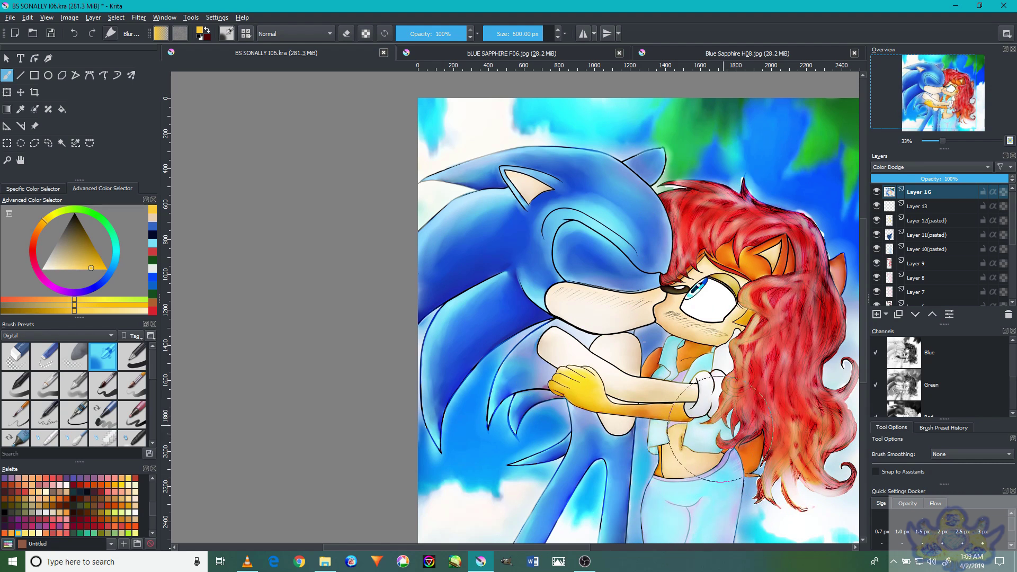
pyautogui.scroll(-1, 722, 432)
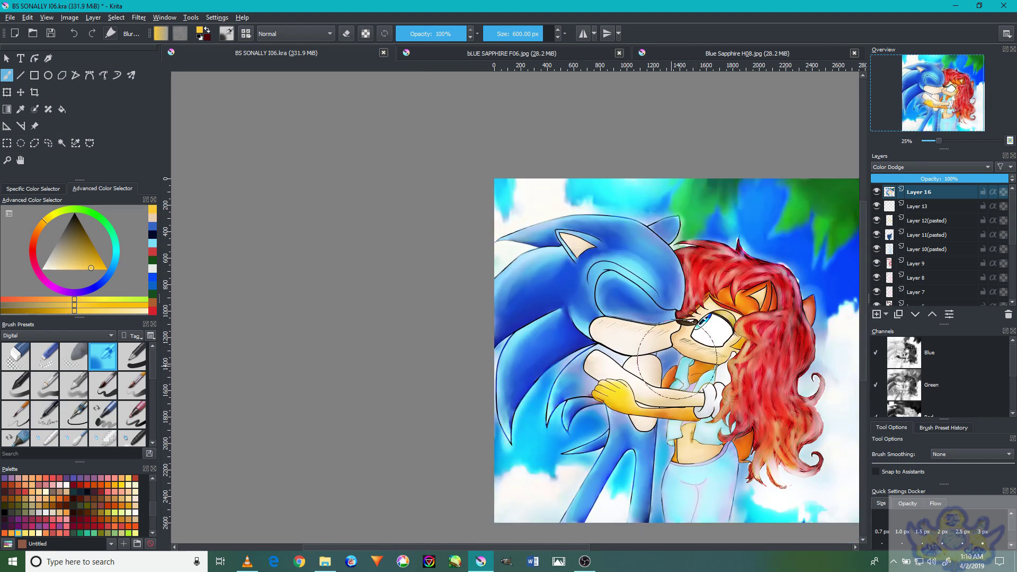
pyautogui.moveTo(763, 220)
pyautogui.mouseDown()
pyautogui.moveTo(816, 223)
pyautogui.moveTo(822, 206)
pyautogui.mouseUp()
pyautogui.scroll(-1, 671, 366)
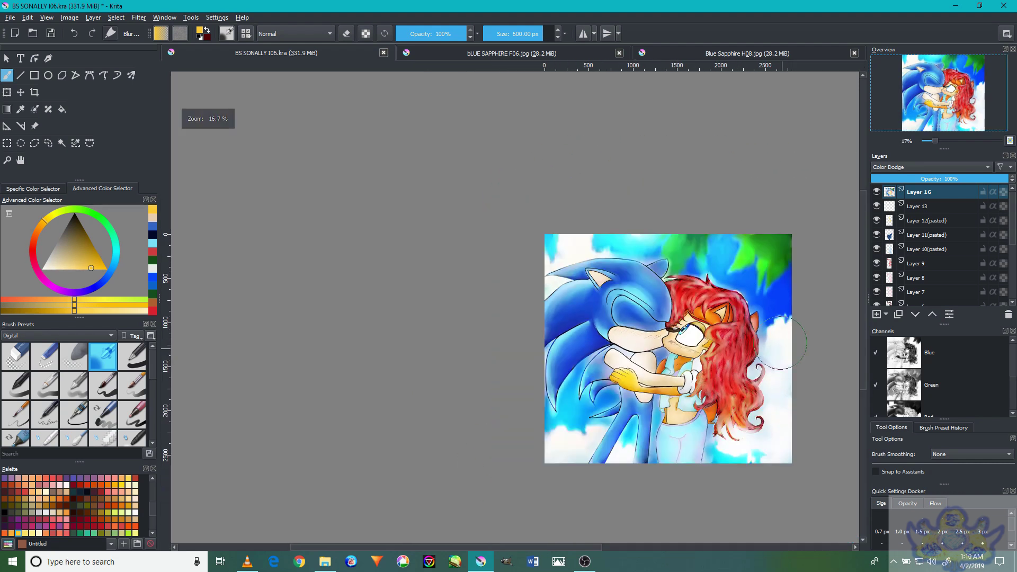
# Add a new Normal layer above Layer 16 and airbrush a white 90 px outline around the blue character's lower quills
pyautogui.scroll(2, 738, 431)
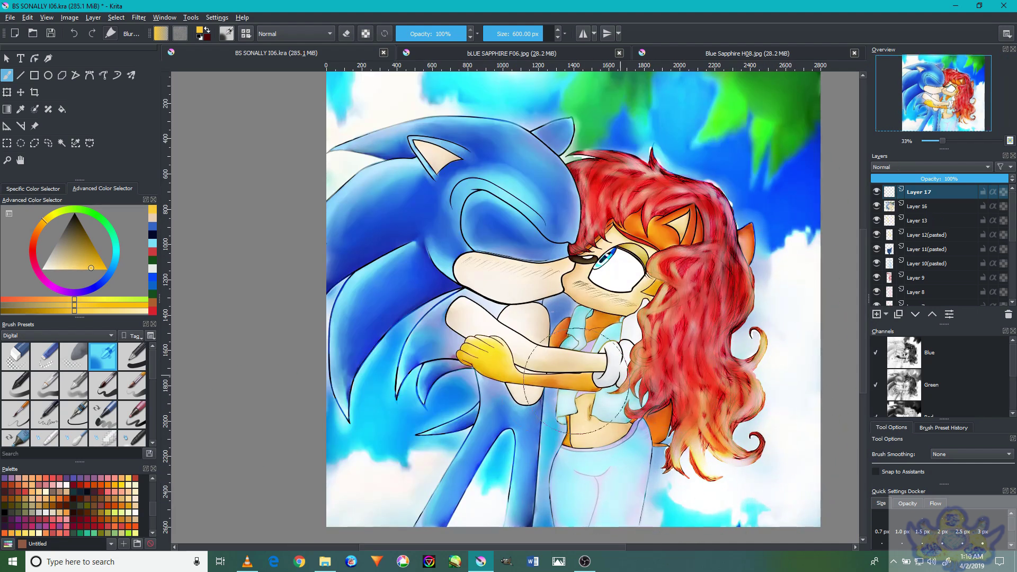
pyautogui.click(42, 269)
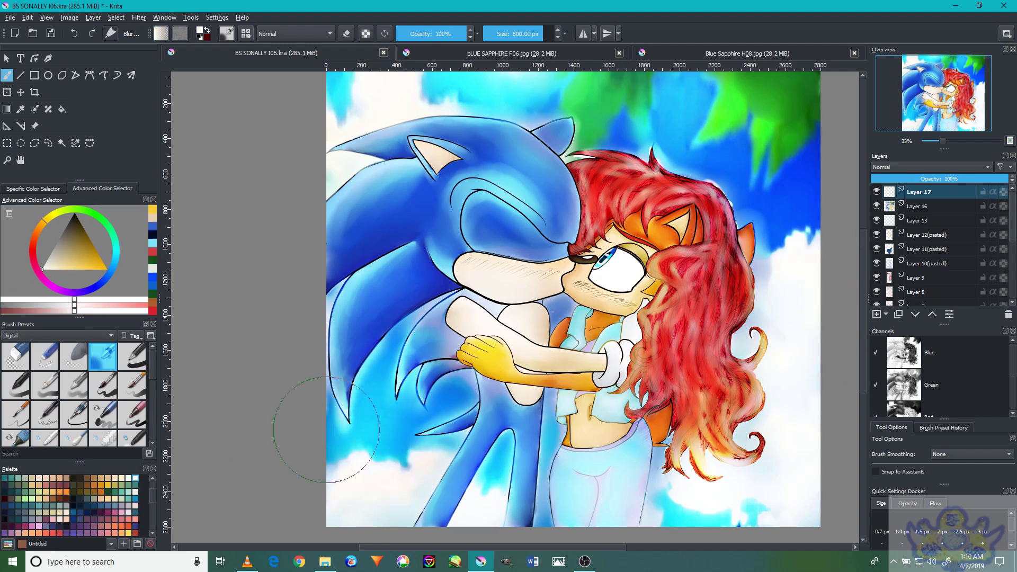
pyautogui.scroll(1, 249, 384)
pyautogui.scroll(1, 398, 419)
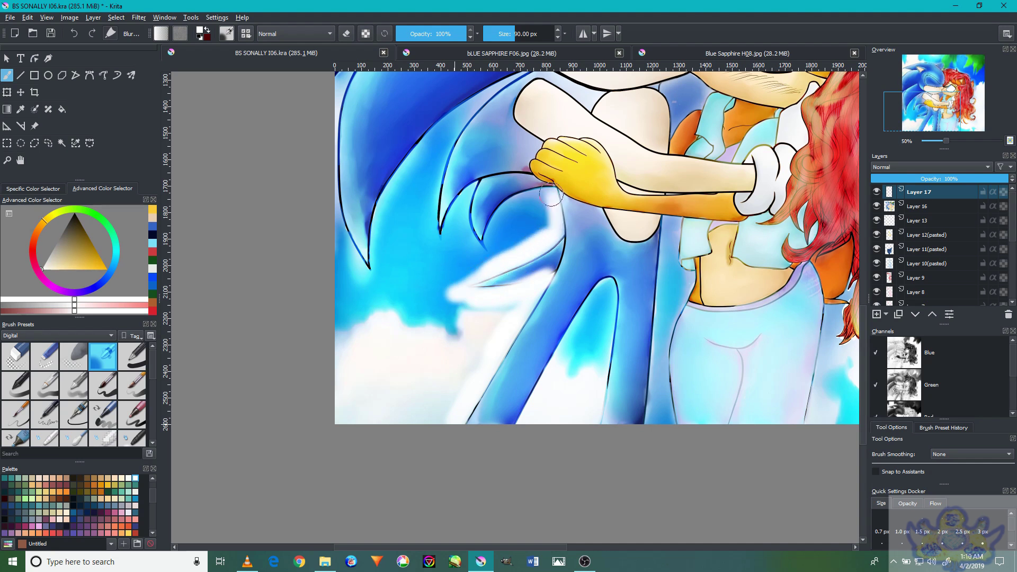
pyautogui.moveTo(435, 176); pyautogui.dragTo(424, 212)
pyautogui.scroll(3, 409, 291)
pyautogui.moveTo(522, 155)
pyautogui.mouseDown()
pyautogui.moveTo(440, 214)
pyautogui.moveTo(380, 317)
pyautogui.mouseUp()
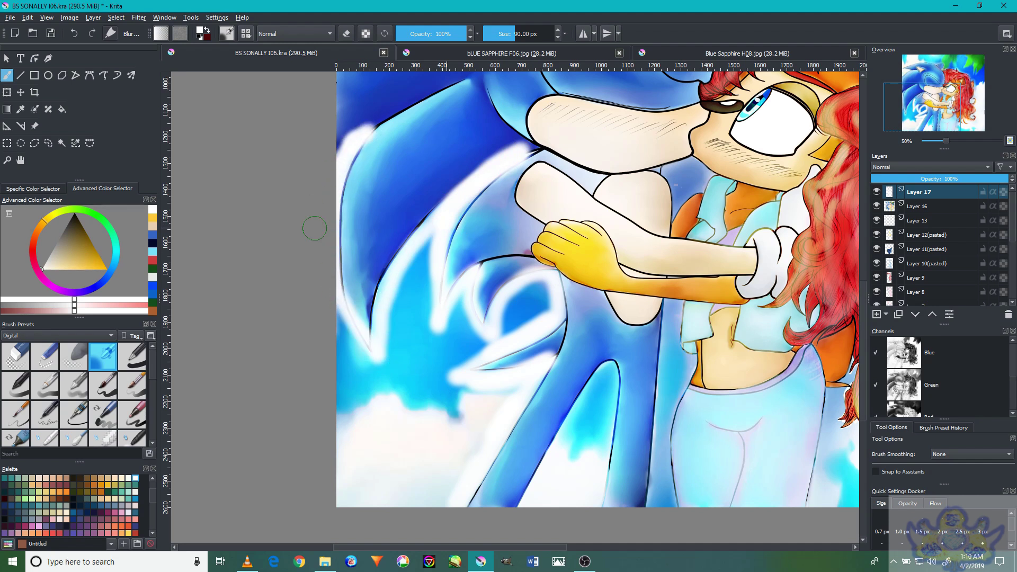
# Airbrush a white outline around the blue character's upper quills, head and ear, reaching the start of the red hair
pyautogui.moveTo(315, 228); pyautogui.dragTo(327, 313)
pyautogui.moveTo(315, 199); pyautogui.dragTo(332, 269)
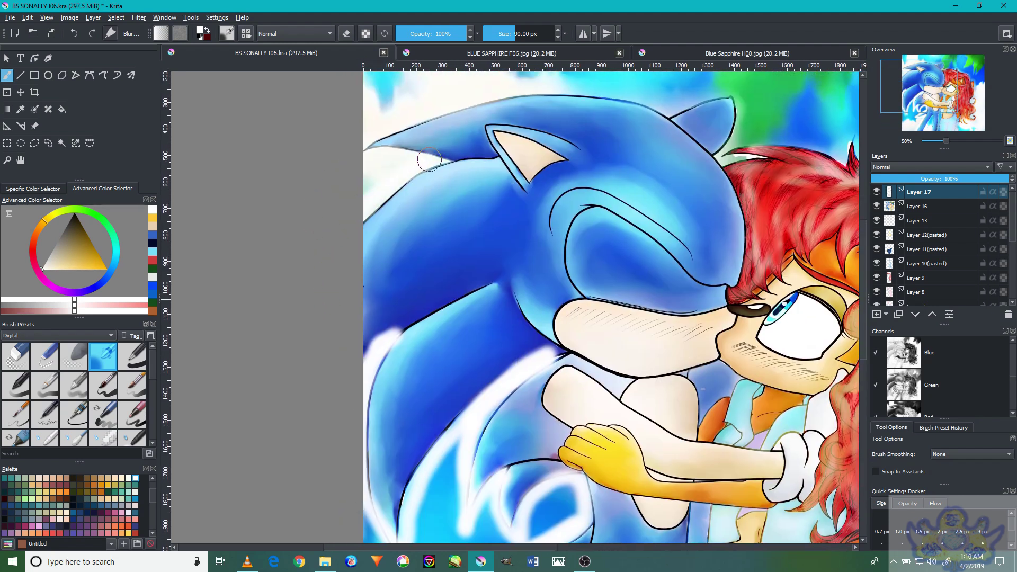
pyautogui.moveTo(402, 123); pyautogui.dragTo(345, 205)
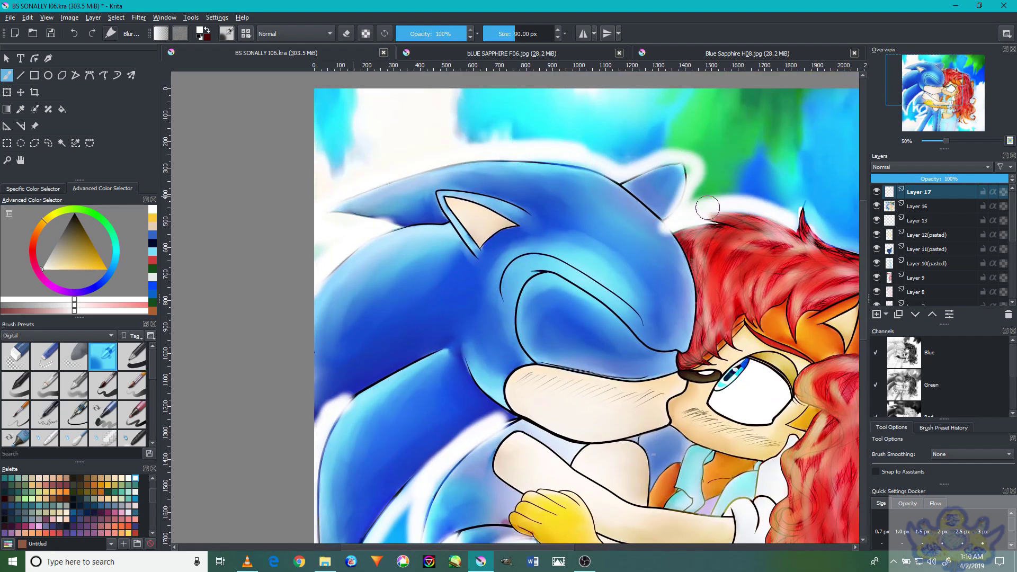
pyautogui.scroll(-6, 665, 383)
pyautogui.scroll(12, 706, 221)
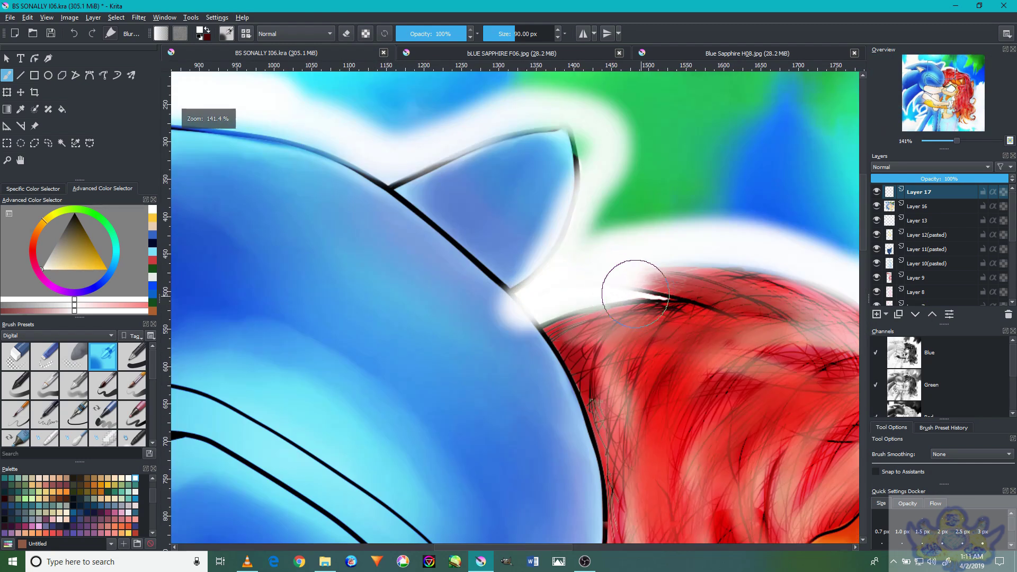
# Extend the white outline over the crown of the red hair and refine it beside the blue ear
pyautogui.scroll(-3, 636, 294)
pyautogui.scroll(2, 736, 262)
pyautogui.moveTo(736, 262)
pyautogui.mouseDown()
pyautogui.moveTo(746, 302)
pyautogui.moveTo(583, 297)
pyautogui.moveTo(747, 371)
pyautogui.moveTo(680, 328)
pyautogui.mouseUp()
pyautogui.moveTo(705, 328); pyautogui.dragTo(761, 424)
pyautogui.moveTo(761, 424)
pyautogui.mouseDown()
pyautogui.moveTo(756, 374)
pyautogui.moveTo(809, 470)
pyautogui.moveTo(792, 445)
pyautogui.moveTo(779, 484)
pyautogui.moveTo(664, 346)
pyautogui.mouseUp()
pyautogui.scroll(-5, 755, 463)
pyautogui.scroll(-1, 754, 463)
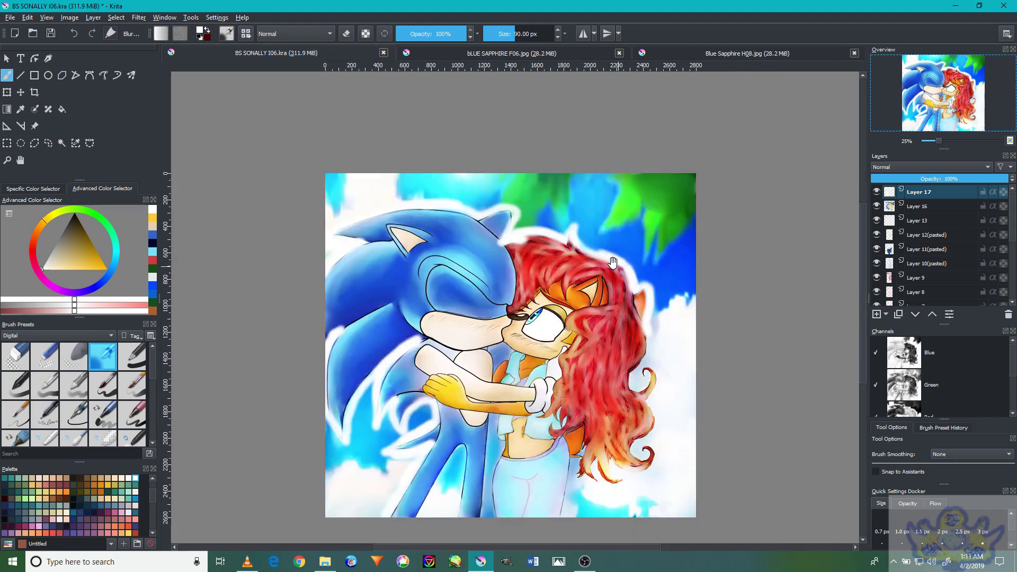
# Airbrush the white outline around the orange ear and down the upper outer side of the red hair
pyautogui.scroll(4, 657, 397)
pyautogui.moveTo(656, 399)
pyautogui.mouseDown()
pyautogui.moveTo(633, 468)
pyautogui.moveTo(592, 509)
pyautogui.moveTo(639, 447)
pyautogui.moveTo(611, 374)
pyautogui.moveTo(676, 424)
pyautogui.moveTo(685, 414)
pyautogui.moveTo(660, 334)
pyautogui.moveTo(764, 399)
pyautogui.moveTo(686, 373)
pyautogui.moveTo(702, 388)
pyautogui.moveTo(688, 466)
pyautogui.mouseUp()
pyautogui.scroll(-4, 636, 413)
pyautogui.scroll(5, 607, 408)
pyautogui.scroll(-4, 693, 379)
pyautogui.scroll(4, 693, 379)
pyautogui.scroll(-5, 689, 466)
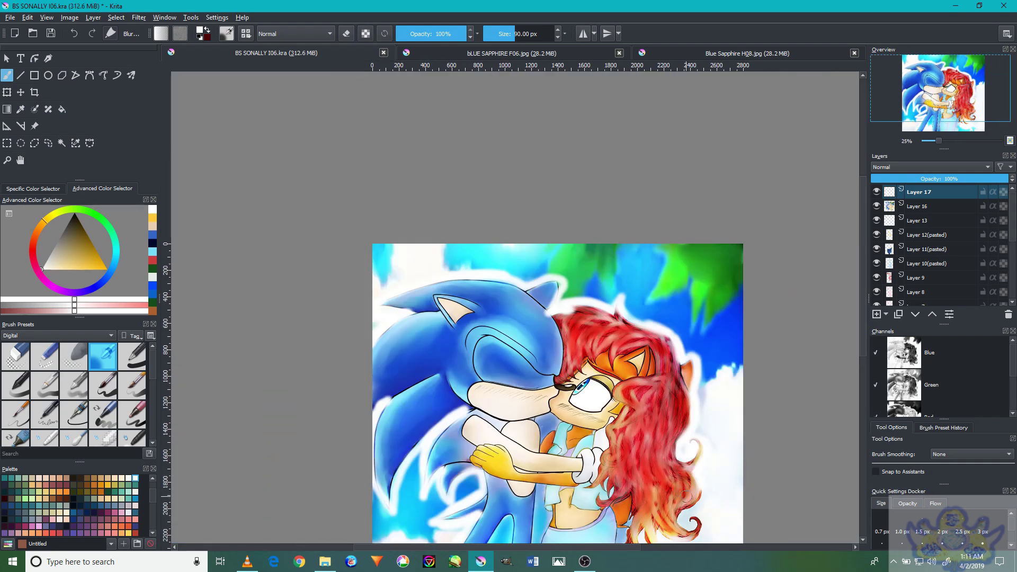
# Continue the white outline around the outer curls and lower ends of the red hair and beside the hip
pyautogui.scroll(4, 662, 325)
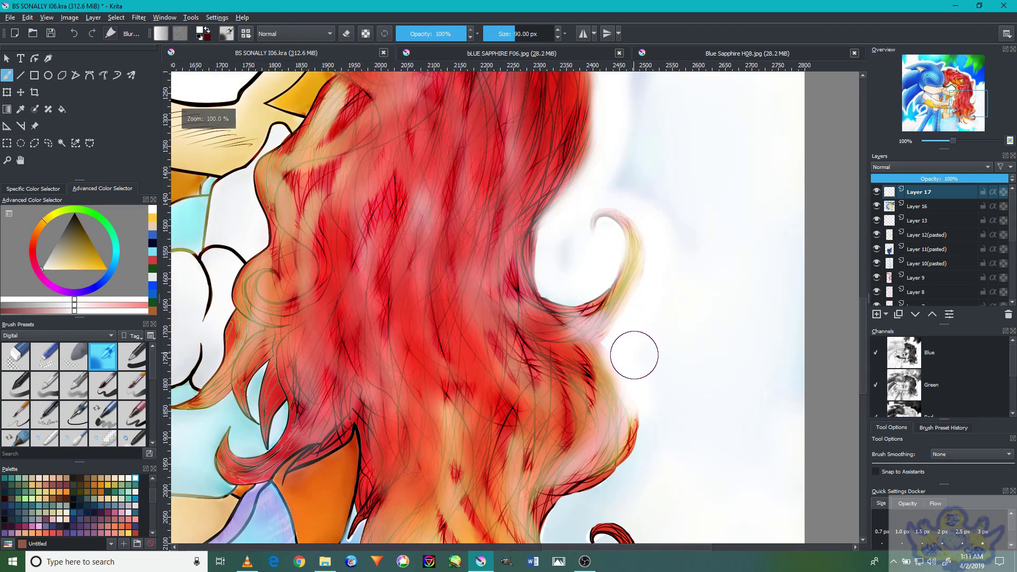
pyautogui.moveTo(555, 508)
pyautogui.mouseDown()
pyautogui.moveTo(650, 409)
pyautogui.moveTo(623, 391)
pyautogui.mouseUp()
pyautogui.scroll(-1, 637, 394)
pyautogui.moveTo(573, 461)
pyautogui.mouseDown()
pyautogui.moveTo(652, 418)
pyautogui.moveTo(602, 510)
pyautogui.moveTo(493, 490)
pyautogui.moveTo(514, 426)
pyautogui.moveTo(440, 498)
pyautogui.moveTo(366, 381)
pyautogui.moveTo(344, 499)
pyautogui.moveTo(444, 405)
pyautogui.mouseUp()
pyautogui.scroll(1, 493, 491)
pyautogui.moveTo(444, 406)
pyautogui.mouseDown()
pyautogui.moveTo(414, 516)
pyautogui.moveTo(454, 370)
pyautogui.moveTo(450, 296)
pyautogui.moveTo(492, 369)
pyautogui.mouseUp()
pyautogui.scroll(-4, 493, 369)
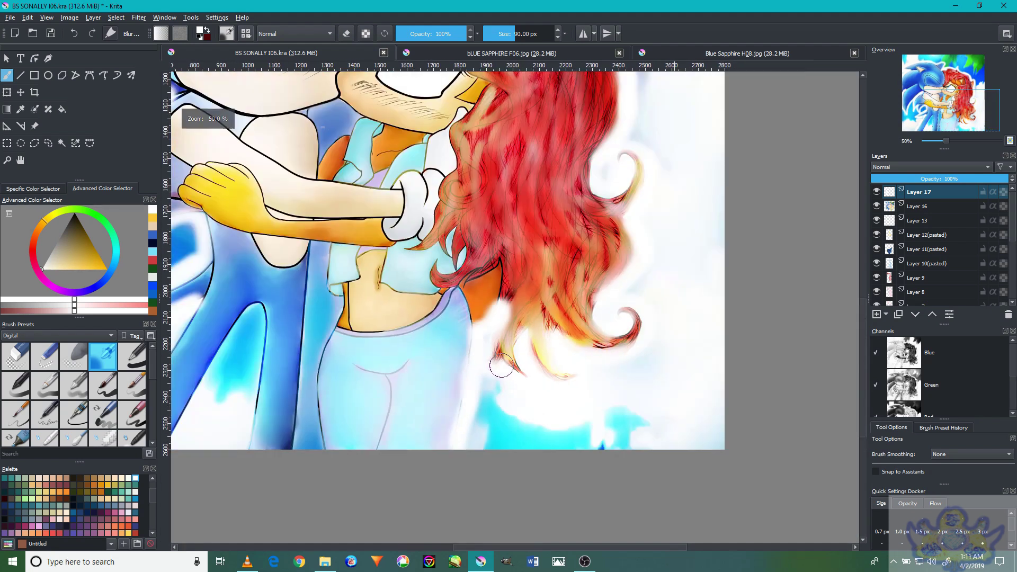
# Airbrush a white outline along the outer and inner edges of the blue character's legs, adjusting strokes with undo and redo
pyautogui.scroll(3, 346, 433)
pyautogui.moveTo(346, 434)
pyautogui.mouseDown()
pyautogui.moveTo(432, 304)
pyautogui.moveTo(443, 448)
pyautogui.moveTo(422, 320)
pyautogui.mouseUp()
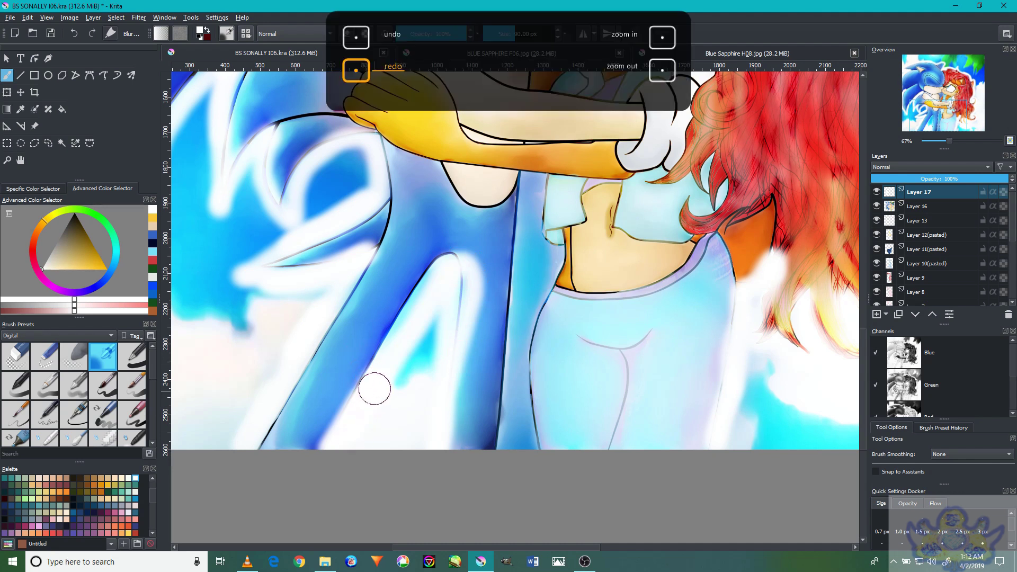
pyautogui.hotkey('ctrl', 'y')
pyautogui.hotkey('ctrl', 'z')
pyautogui.hotkey('ctrl', 'y')
pyautogui.moveTo(365, 381)
pyautogui.mouseDown()
pyautogui.moveTo(434, 276)
pyautogui.moveTo(432, 434)
pyautogui.mouseUp()
pyautogui.moveTo(446, 262); pyautogui.dragTo(333, 423)
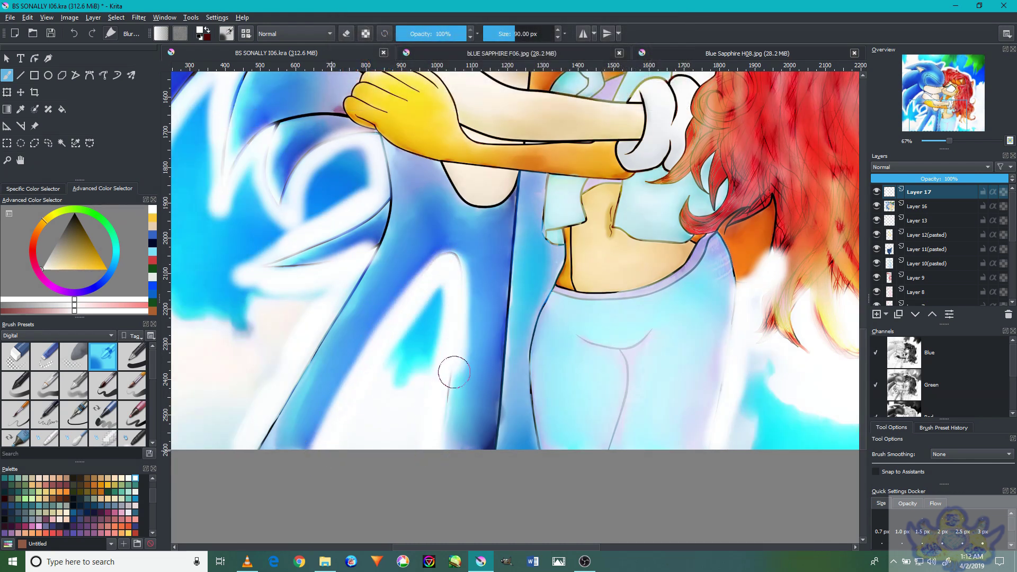
# Airbrush white along the inner edge of the light-blue trousers and waist, undoing and repainting the first stroke
pyautogui.moveTo(530, 437)
pyautogui.mouseDown()
pyautogui.moveTo(531, 370)
pyautogui.moveTo(571, 235)
pyautogui.mouseUp()
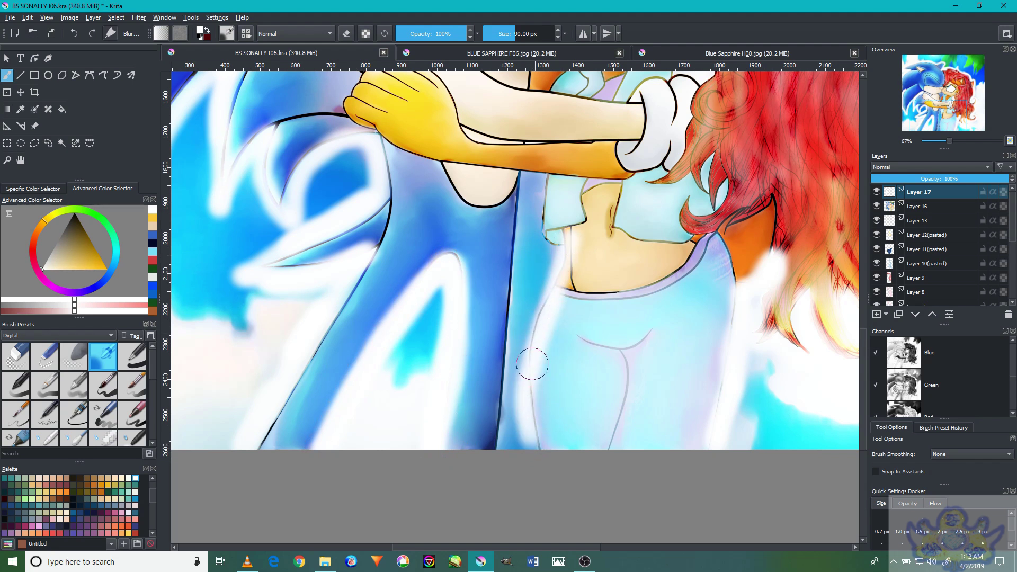
pyautogui.hotkey('ctrl', 'z')
pyautogui.moveTo(530, 456)
pyautogui.mouseDown()
pyautogui.moveTo(529, 320)
pyautogui.moveTo(571, 235)
pyautogui.mouseUp()
pyautogui.moveTo(512, 385)
pyautogui.mouseDown()
pyautogui.moveTo(528, 179)
pyautogui.moveTo(534, 262)
pyautogui.moveTo(545, 239)
pyautogui.moveTo(511, 430)
pyautogui.mouseUp()
# Airbrush white into the gap between the two characters' chests below the kissing faces
pyautogui.press('2')
pyautogui.press('1')
pyautogui.moveTo(609, 233)
pyautogui.mouseDown()
pyautogui.moveTo(563, 246)
pyautogui.moveTo(540, 214)
pyautogui.moveTo(597, 195)
pyautogui.moveTo(550, 194)
pyautogui.moveTo(572, 248)
pyautogui.moveTo(562, 259)
pyautogui.moveTo(546, 210)
pyautogui.moveTo(578, 203)
pyautogui.moveTo(556, 291)
pyautogui.mouseUp()
pyautogui.press('2')
pyautogui.press('1')
pyautogui.press('-')
pyautogui.press('-')
pyautogui.press('-')
pyautogui.press('-')
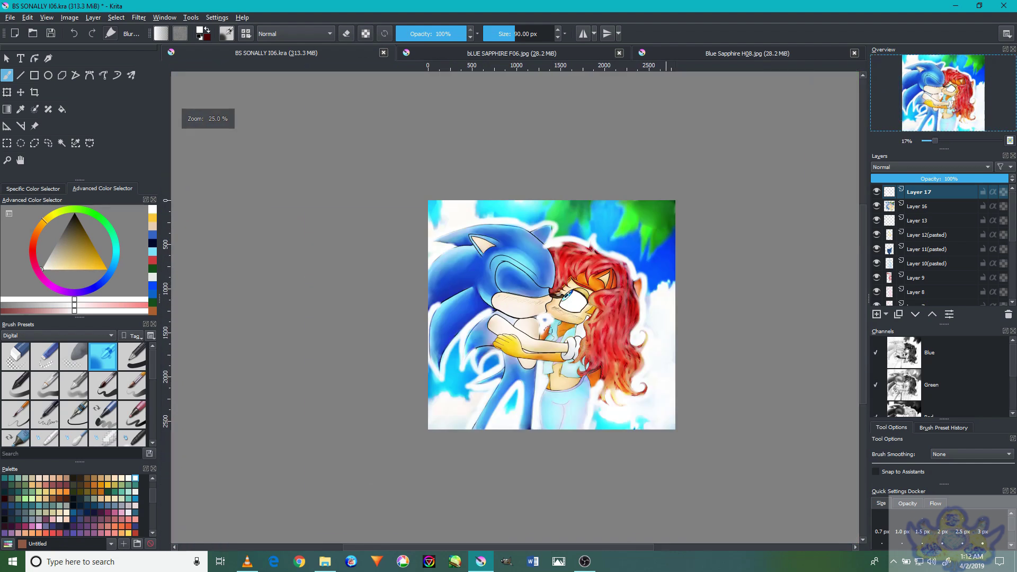
# Touch up the white outline between the small lower quills beside the blue character's waist
pyautogui.press('+')
pyautogui.press('+')
pyautogui.press('+')
pyautogui.press('+')
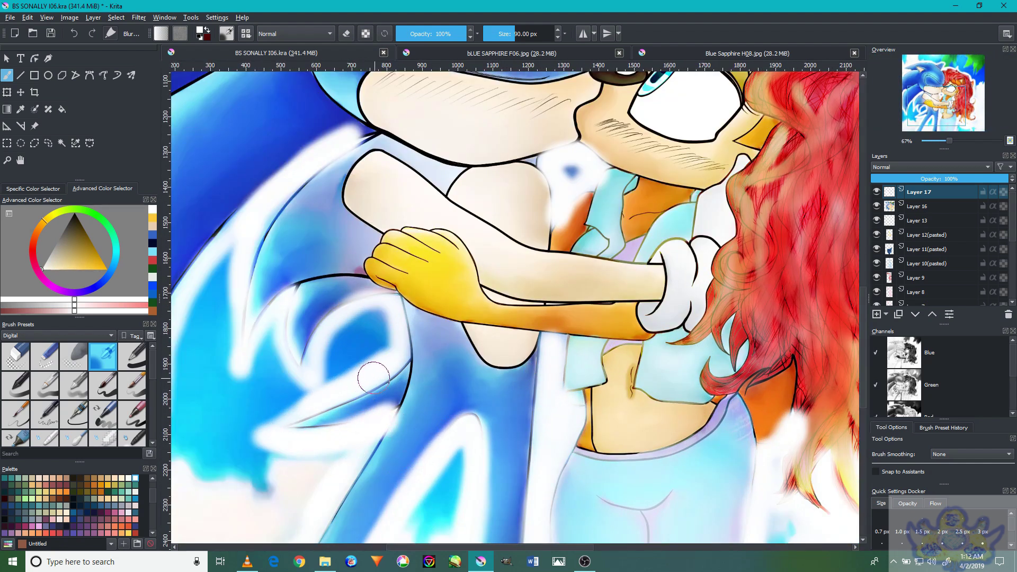
pyautogui.moveTo(374, 371)
pyautogui.mouseDown()
pyautogui.moveTo(396, 318)
pyautogui.moveTo(333, 303)
pyautogui.moveTo(276, 328)
pyautogui.moveTo(236, 258)
pyautogui.moveTo(241, 335)
pyautogui.moveTo(282, 320)
pyautogui.mouseUp()
pyautogui.press('-')
pyautogui.press('+')
pyautogui.press('+')
pyautogui.press('-')
pyautogui.press('-')
pyautogui.press('-')
pyautogui.press('-')
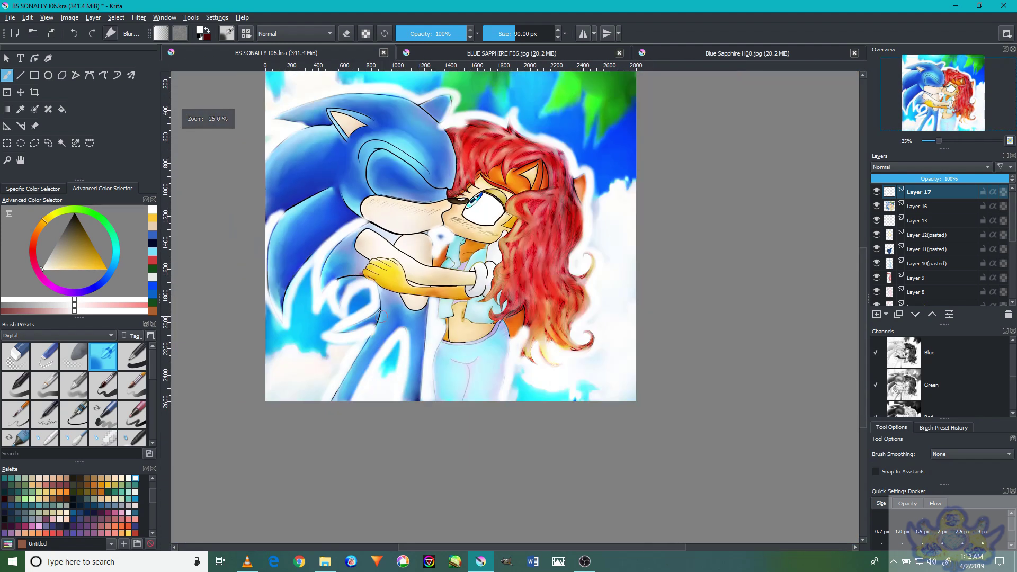
# Thicken and smooth the white outline along the top of the blue character's head and upper quill
pyautogui.moveTo(528, 383); pyautogui.dragTo(653, 562)
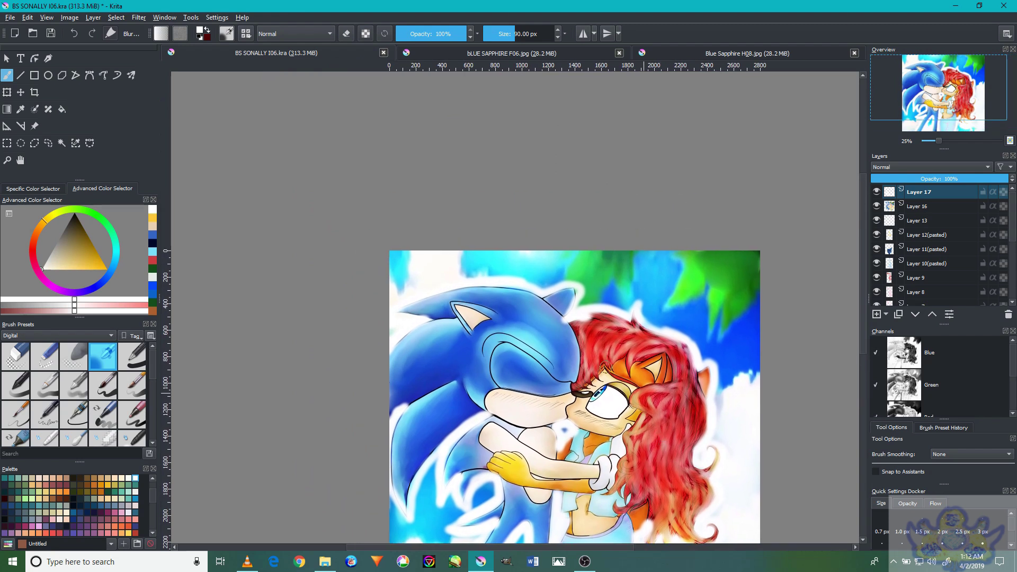
pyautogui.press('+')
pyautogui.press('+')
pyautogui.press('+')
pyautogui.press('-')
pyautogui.press('-')
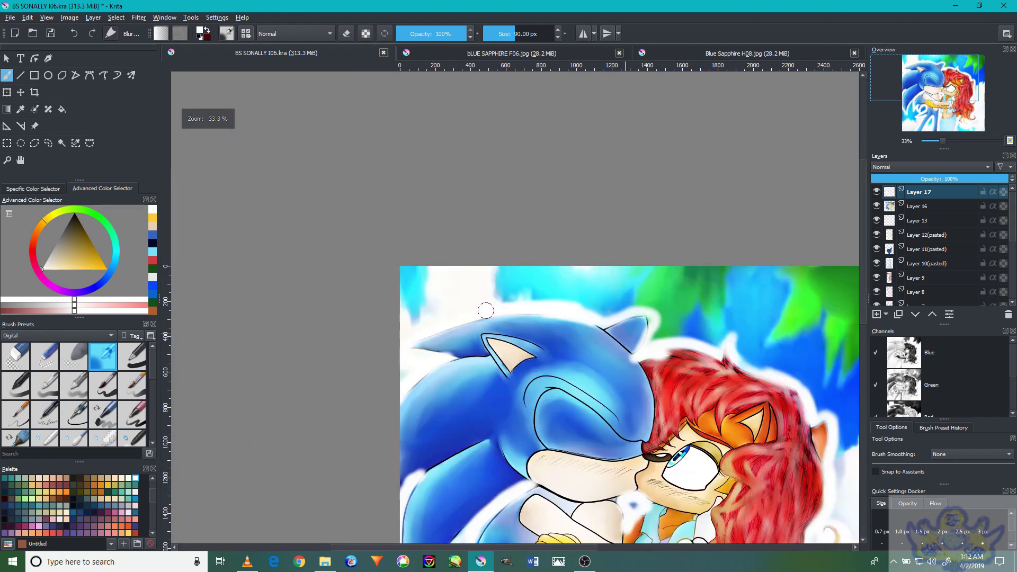
pyautogui.press('+')
pyautogui.press('+')
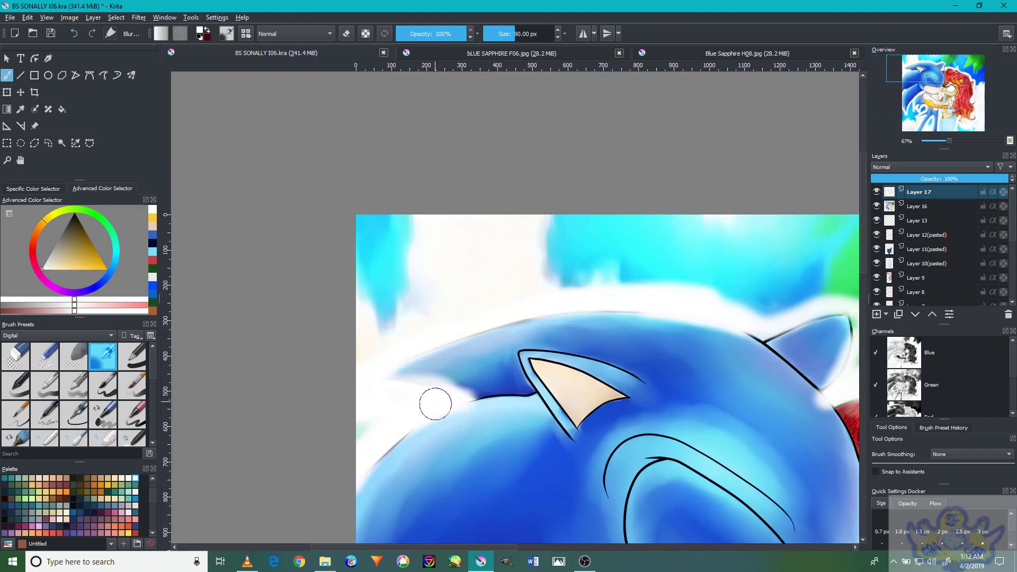
pyautogui.press('-')
pyautogui.press('+')
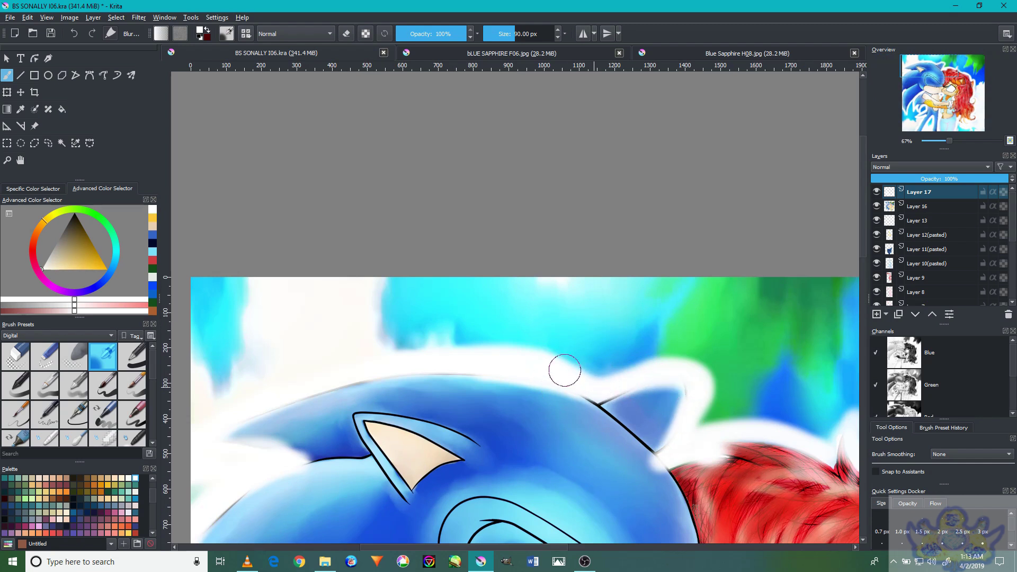
pyautogui.press('-')
pyautogui.press('-')
pyautogui.press('-')
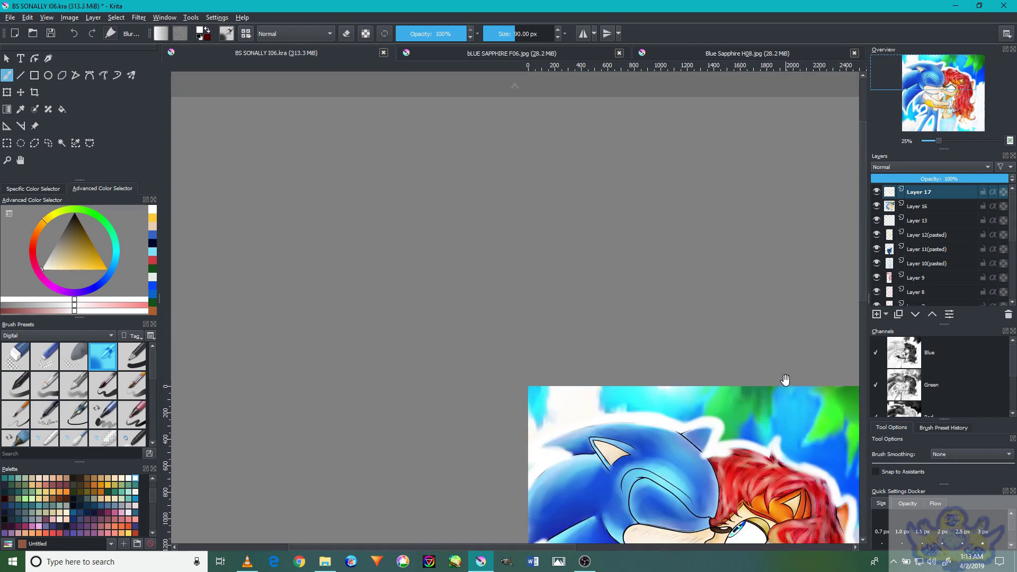
# Widen the white outline around the hair's pointed tuft, crown and the orange ear
pyautogui.moveTo(785, 380); pyautogui.dragTo(577, 162)
pyautogui.press('+')
pyautogui.press('+')
pyautogui.press('+')
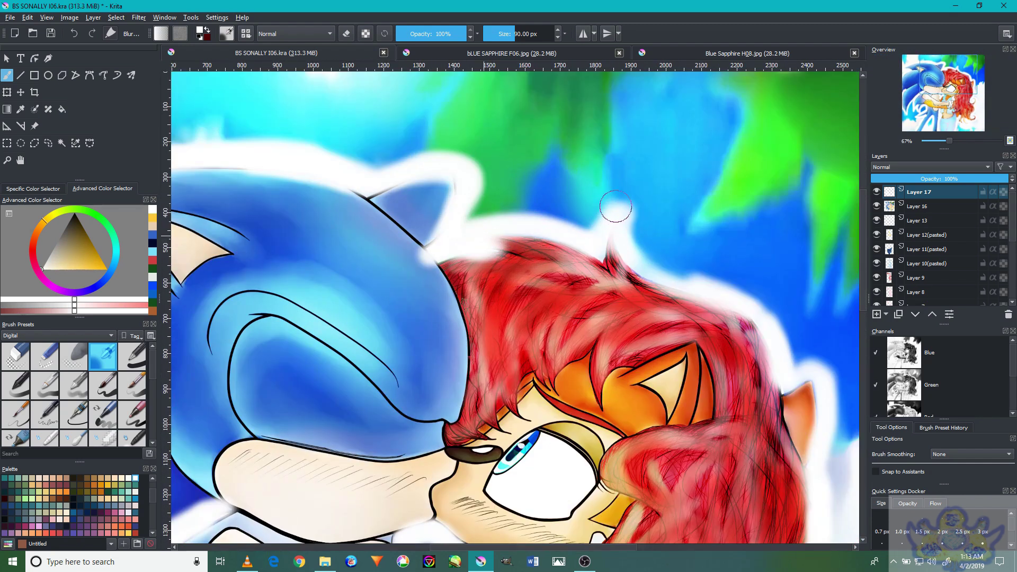
pyautogui.moveTo(613, 210)
pyautogui.mouseDown()
pyautogui.moveTo(653, 268)
pyautogui.moveTo(758, 318)
pyautogui.mouseUp()
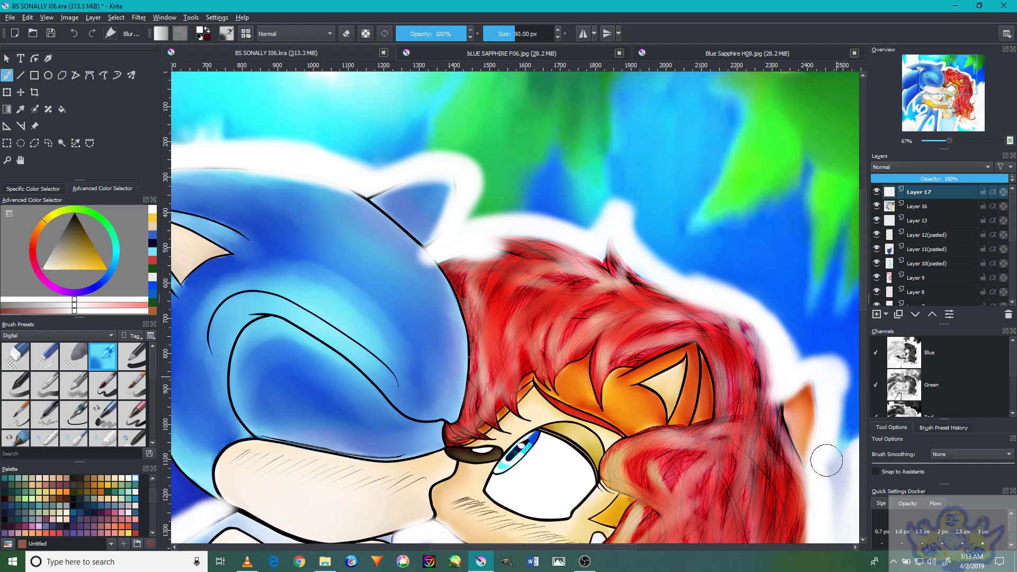
pyautogui.moveTo(788, 459); pyautogui.dragTo(705, 291)
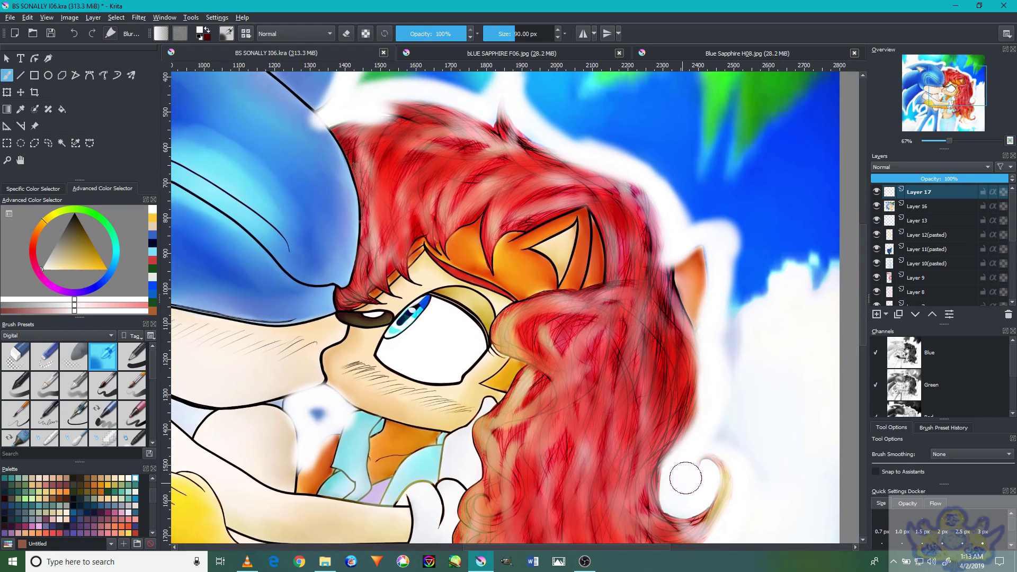
# Touch up the white outline around the outer hair curls and lower hair tips
pyautogui.moveTo(732, 470); pyautogui.dragTo(733, 401)
pyautogui.scroll(-2, 717, 480)
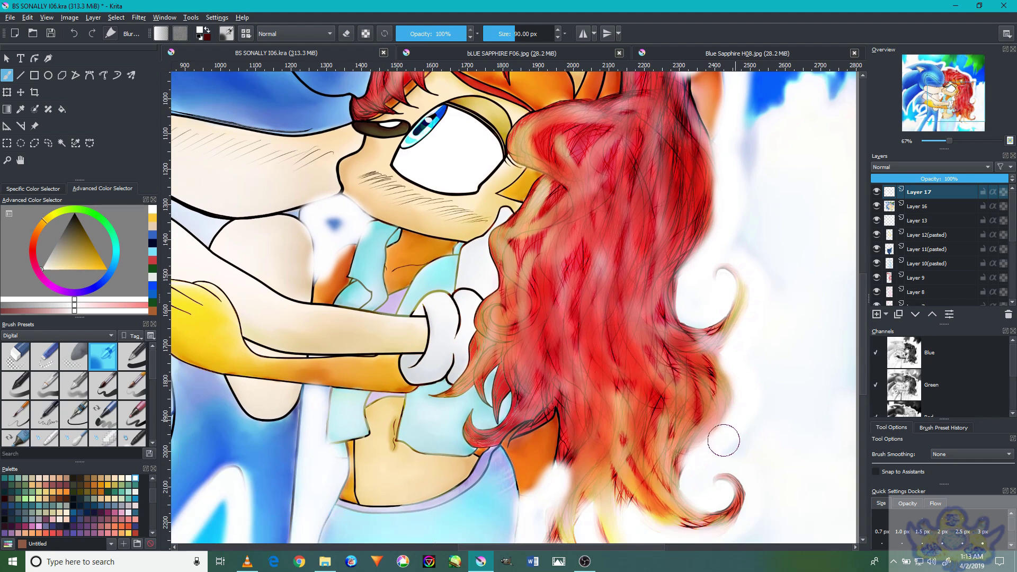
pyautogui.scroll(-2, 723, 464)
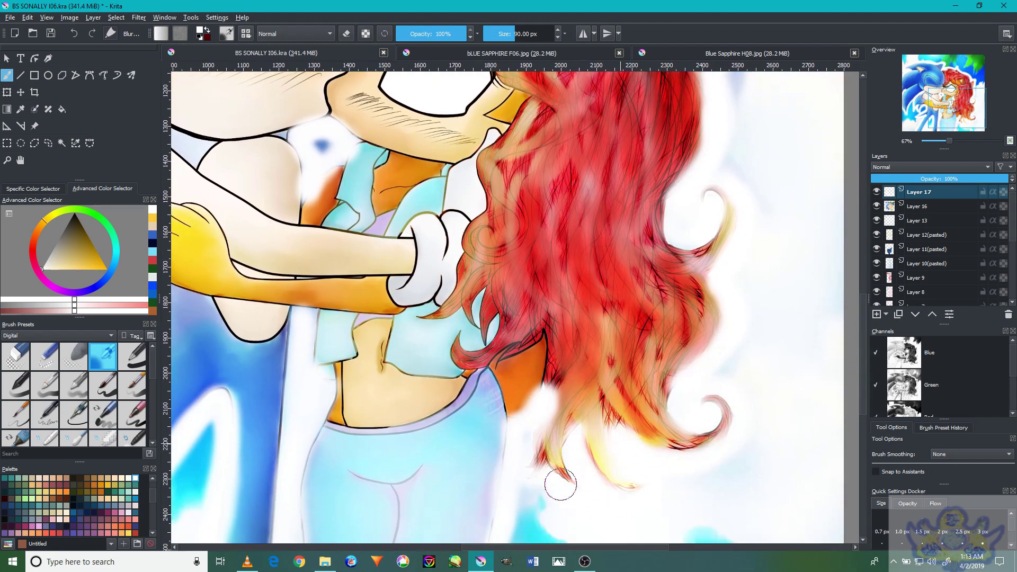
pyautogui.scroll(-2, 517, 517)
pyautogui.hscroll(-3, 504, 474)
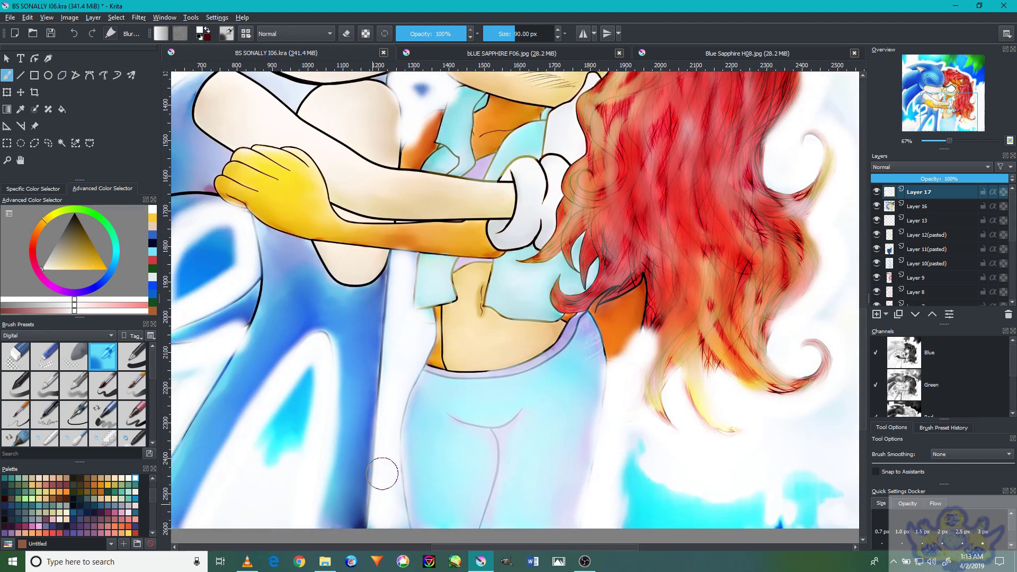
pyautogui.hscroll(-3, 404, 270)
pyautogui.scroll(-1, 506, 421)
pyautogui.moveTo(453, 444)
pyautogui.mouseDown()
pyautogui.moveTo(364, 409)
pyautogui.moveTo(317, 454)
pyautogui.mouseUp()
pyautogui.hotkey('ctrl', 'z')
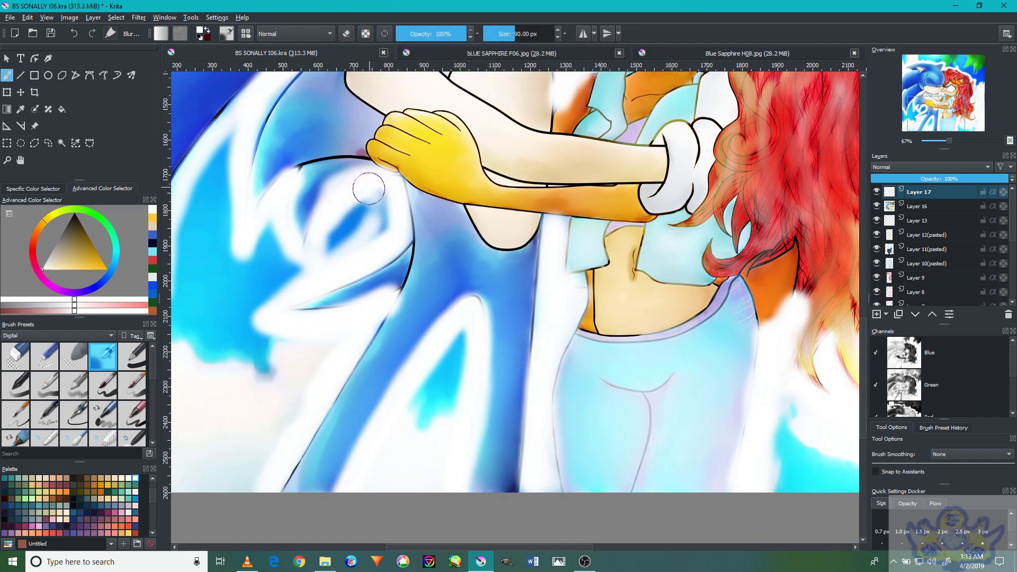
pyautogui.scroll(-4, 369, 189)
pyautogui.scroll(4, 412, 488)
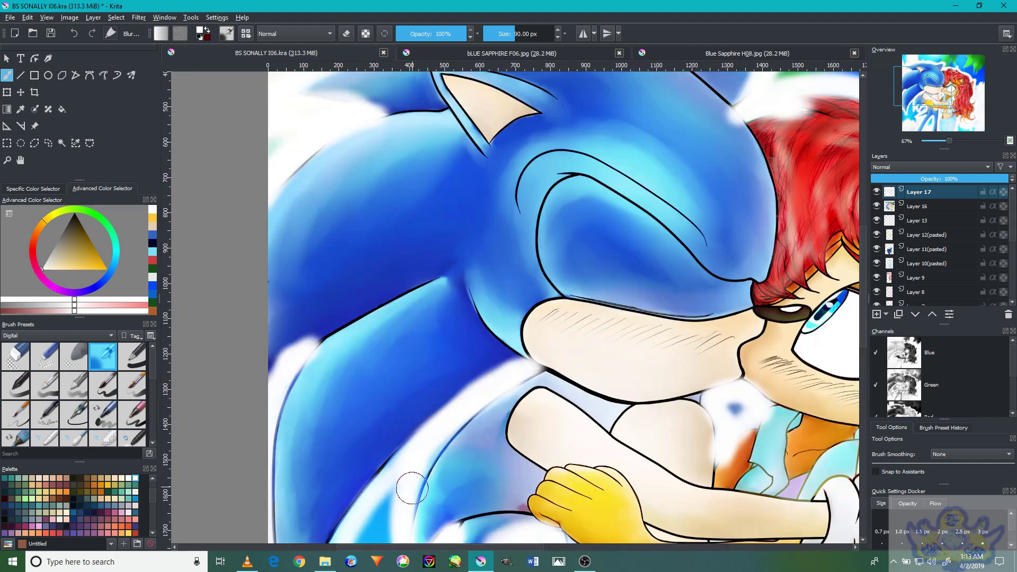
pyautogui.scroll(-2, 391, 485)
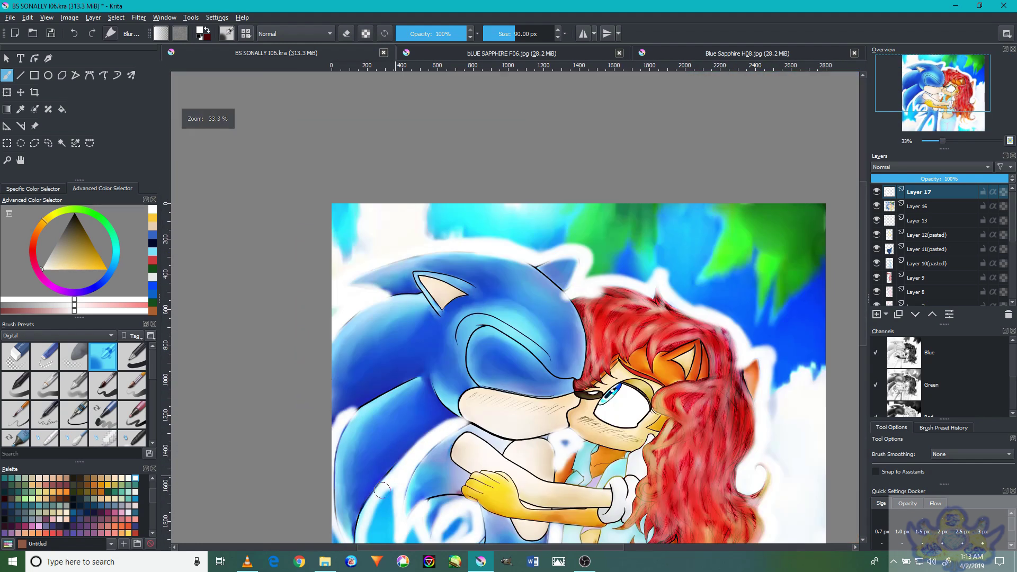
# On a new layer, scatter yellow-green bokeh circles across the painting's background with a 375 px circle-stamp brush from the Textures presets
pyautogui.moveTo(678, 400); pyautogui.dragTo(647, 227)
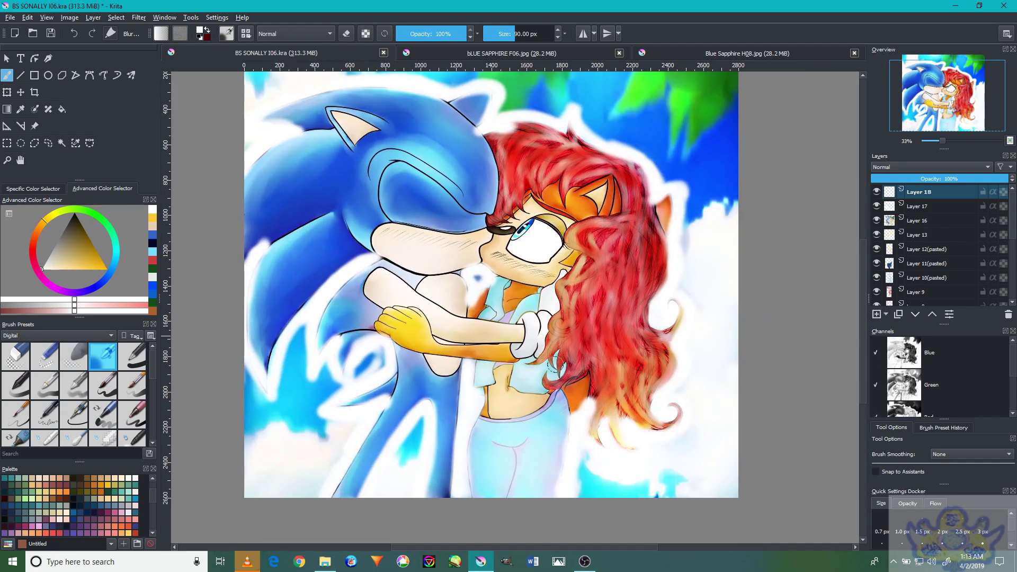
pyautogui.click(37, 333)
pyautogui.click(52, 399)
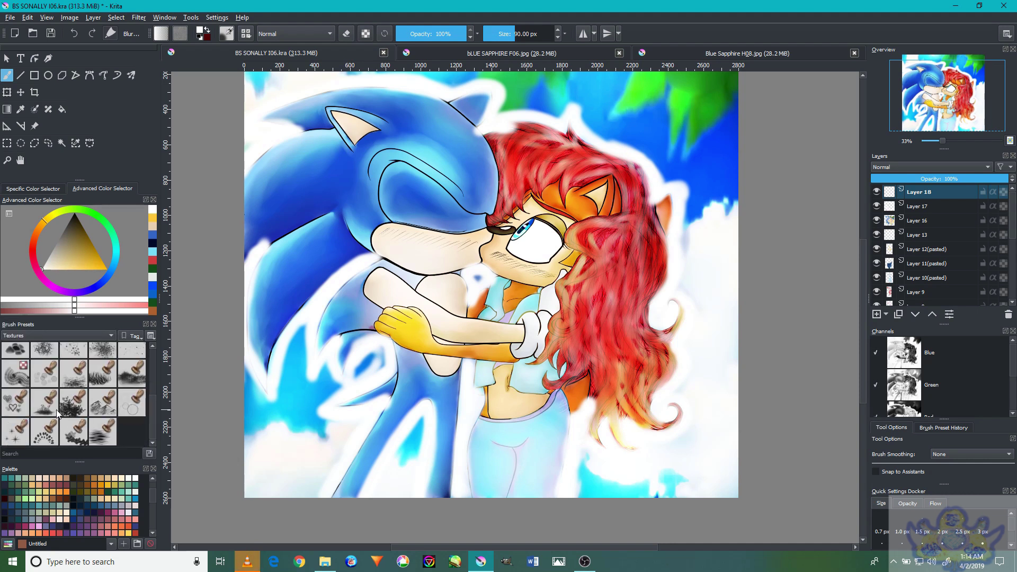
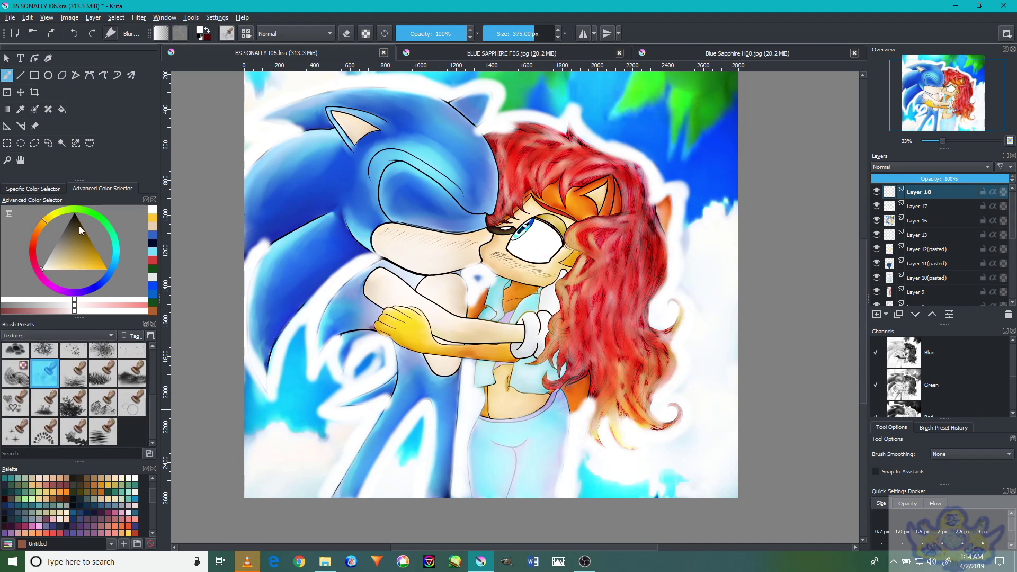
pyautogui.click(107, 269)
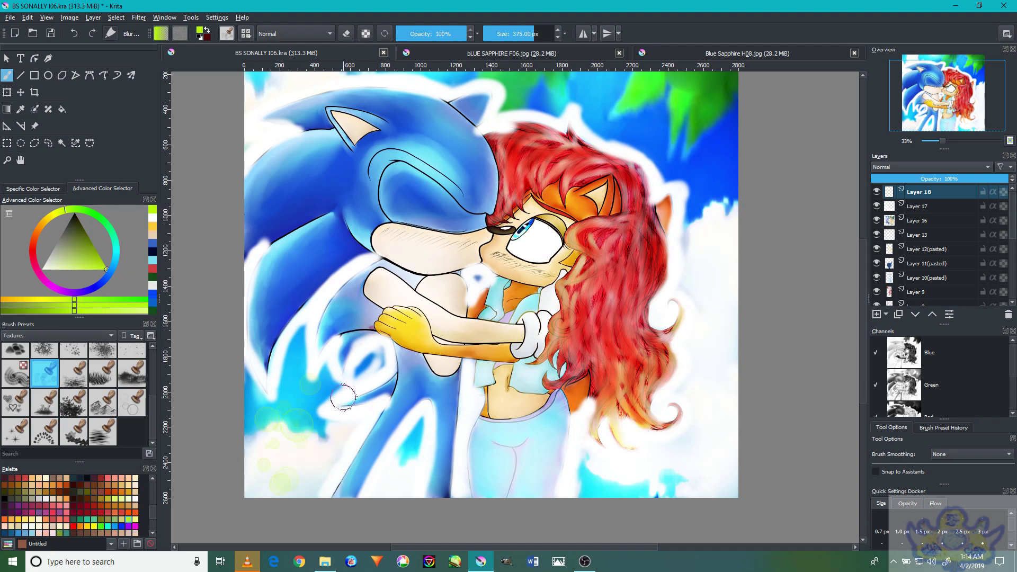
pyautogui.moveTo(703, 494)
pyautogui.mouseDown()
pyautogui.moveTo(738, 330)
pyautogui.moveTo(708, 145)
pyautogui.mouseUp()
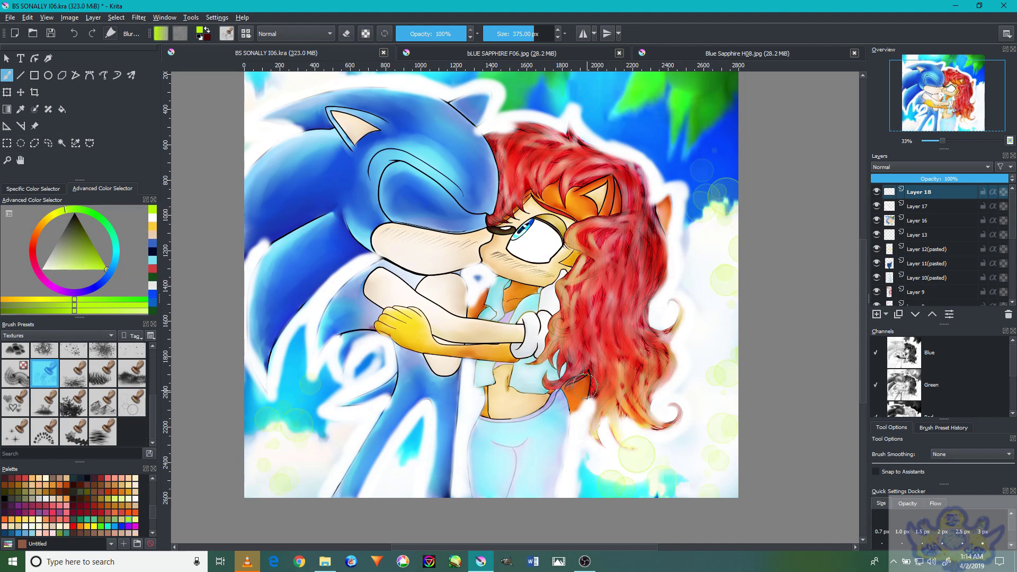
pyautogui.scroll(3, 384, 479)
pyautogui.moveTo(678, 297)
pyautogui.mouseDown()
pyautogui.moveTo(583, 222)
pyautogui.moveTo(296, 223)
pyautogui.mouseUp()
pyautogui.moveTo(398, 486)
pyautogui.mouseDown()
pyautogui.moveTo(433, 460)
pyautogui.moveTo(460, 406)
pyautogui.mouseUp()
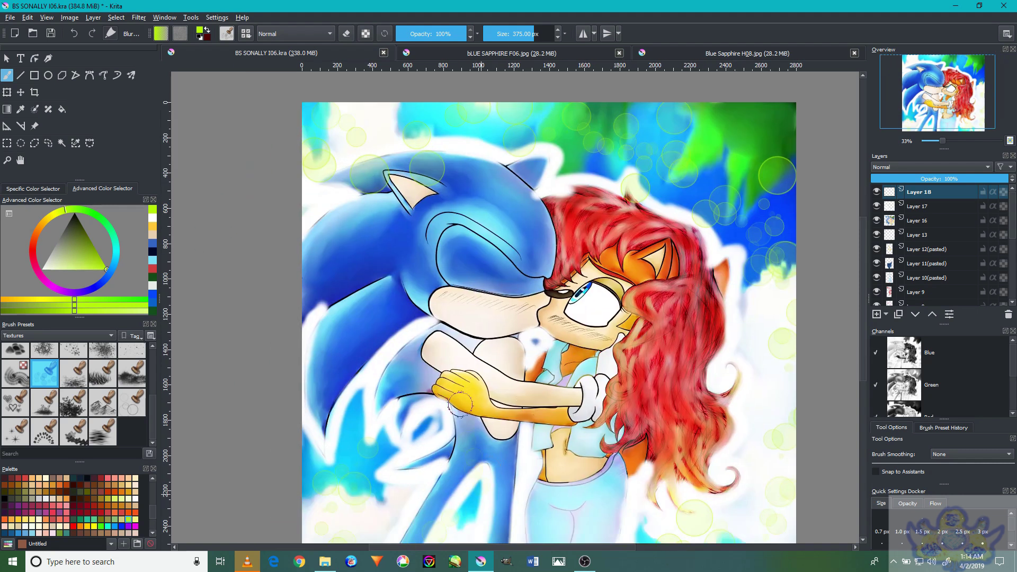
# Set the bokeh layer's blending mode to Color Dodge and scatter more circles over both figures and the sky
pyautogui.click(932, 167)
pyautogui.click(911, 269)
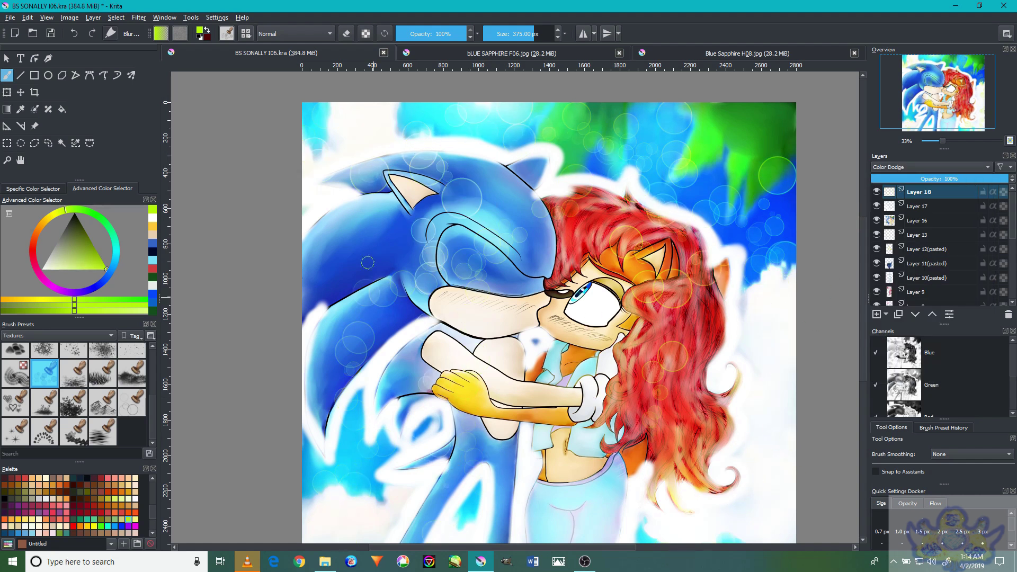
pyautogui.moveTo(386, 338)
pyautogui.mouseDown()
pyautogui.moveTo(579, 191)
pyautogui.moveTo(559, 187)
pyautogui.mouseUp()
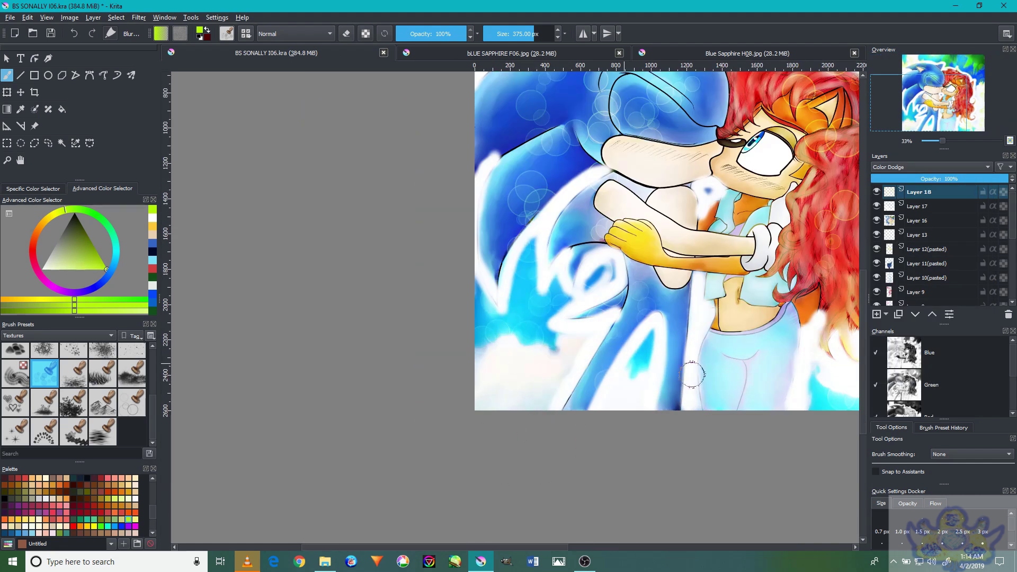
pyautogui.moveTo(718, 427); pyautogui.dragTo(596, 485)
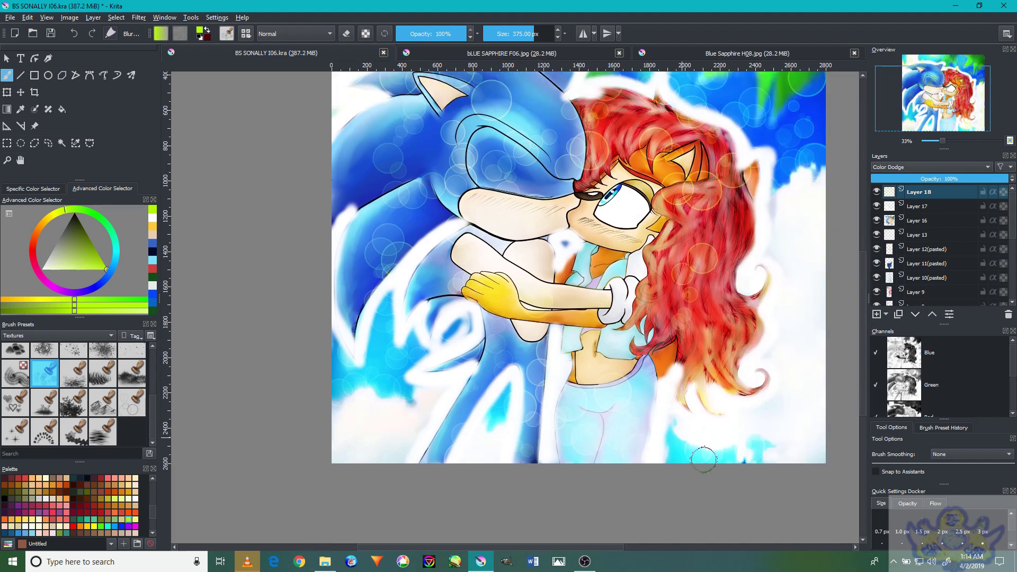
pyautogui.scroll(3, 789, 204)
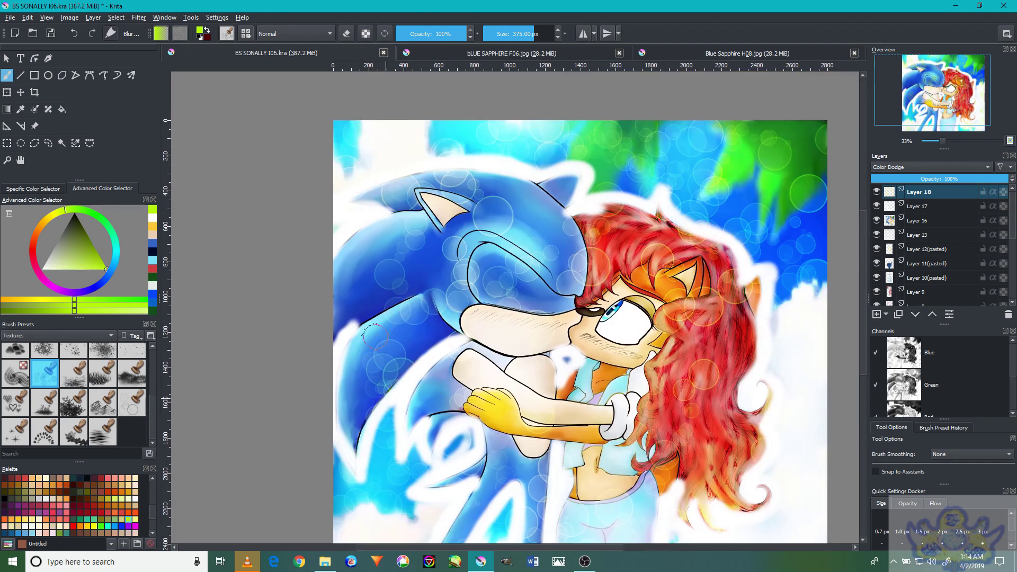
pyautogui.scroll(-4, 721, 381)
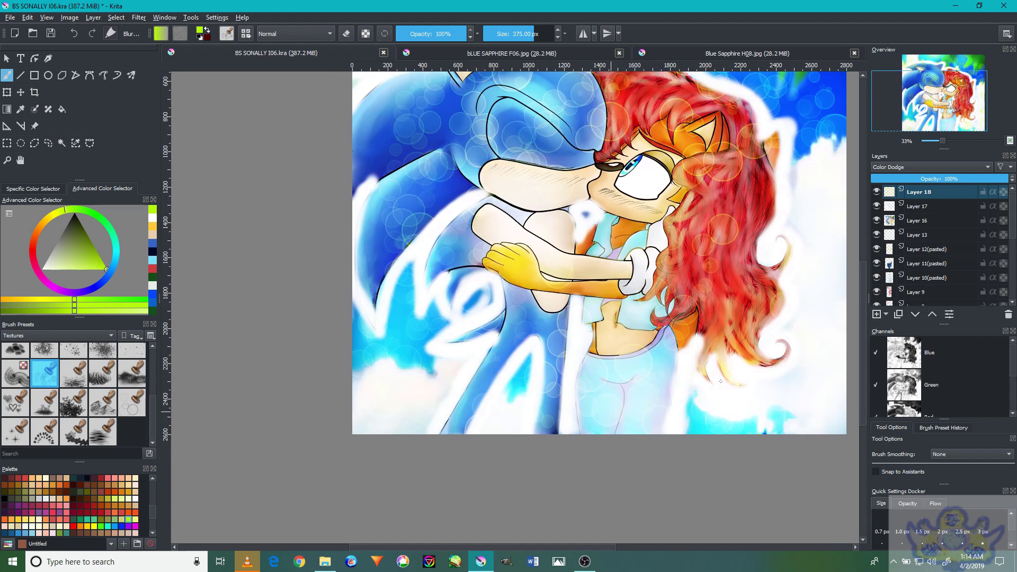
pyautogui.scroll(2, 721, 381)
pyautogui.scroll(3, 440, 430)
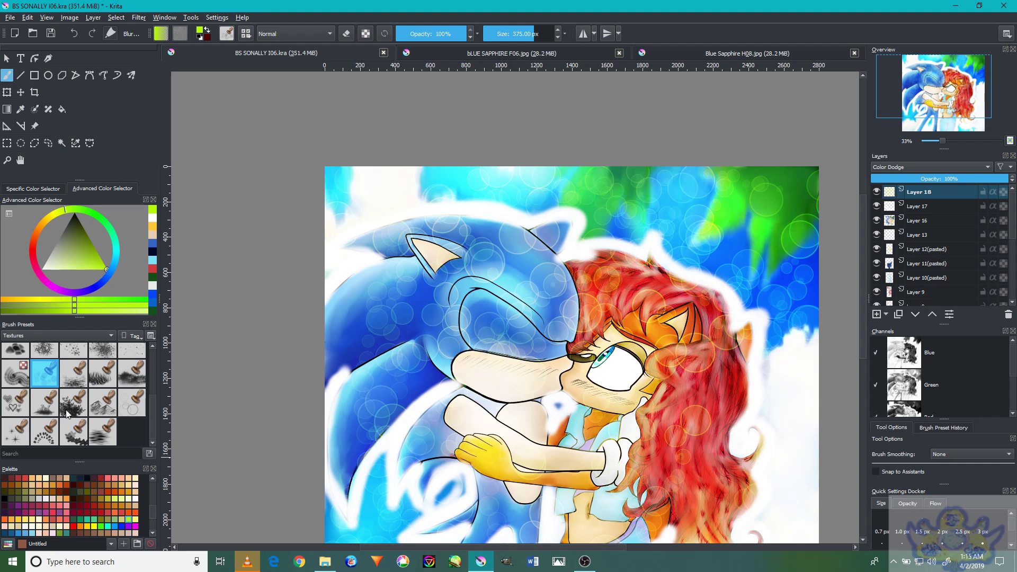
# Add a new layer and spatter cyan specks over the upper background with a 135 px splatter brush from the Textures presets
pyautogui.click(884, 315)
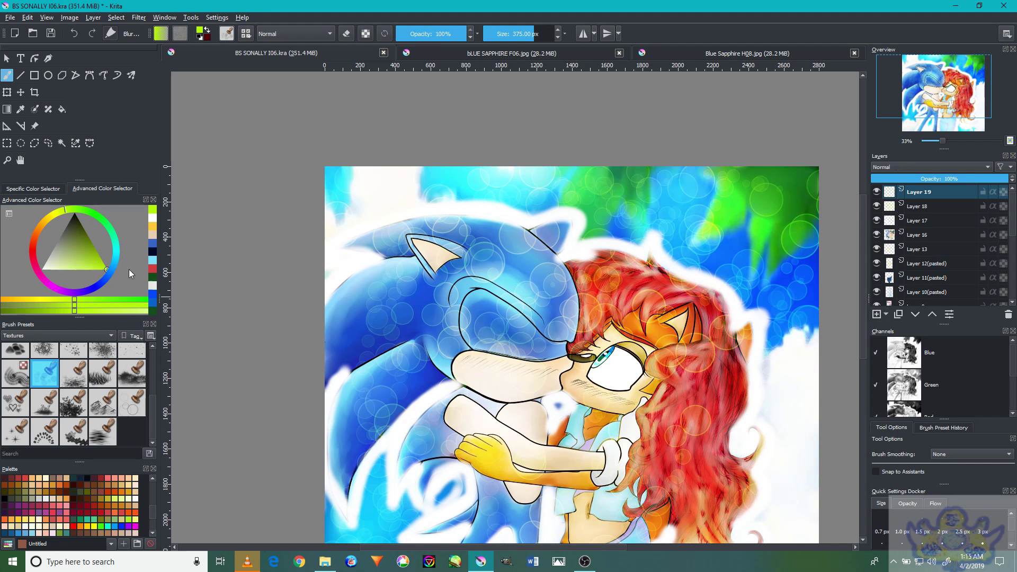
pyautogui.click(116, 256)
pyautogui.scroll(2, 47, 403)
pyautogui.click(74, 414)
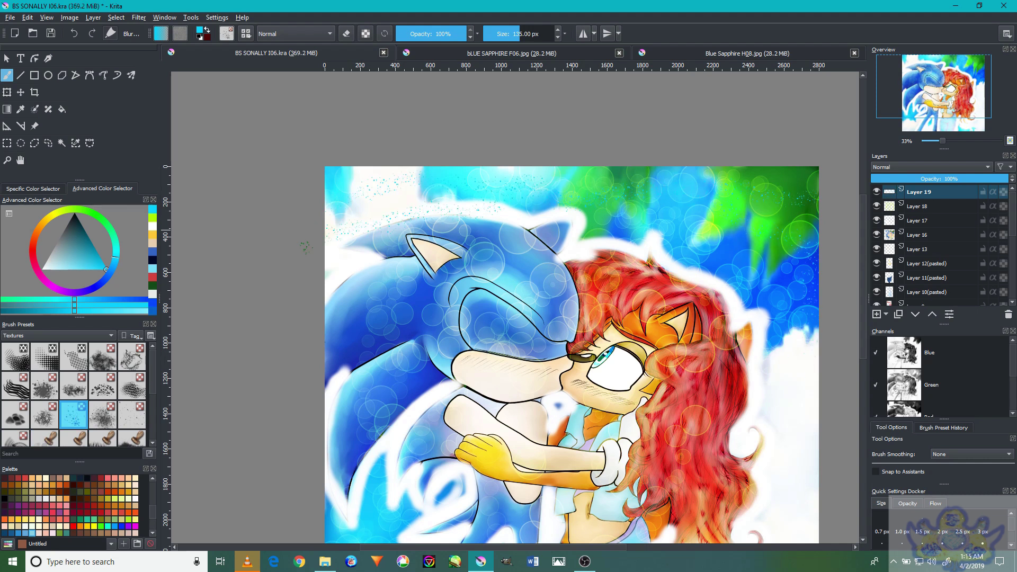
# Spatter yellow-green specks over the figures and background, enlarging the splatter brush to 340 px
pyautogui.click(61, 212)
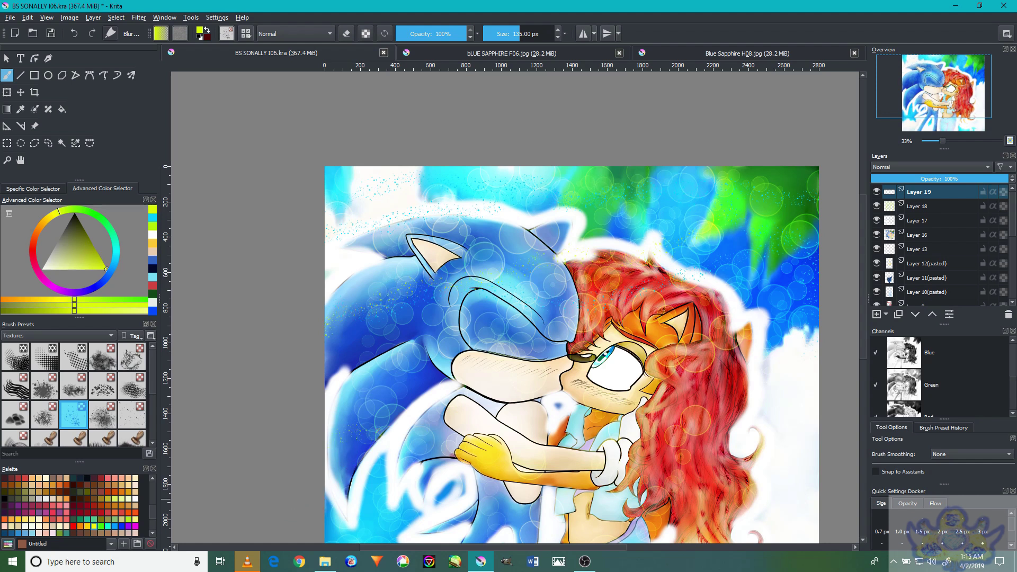
pyautogui.scroll(-1, 512, 423)
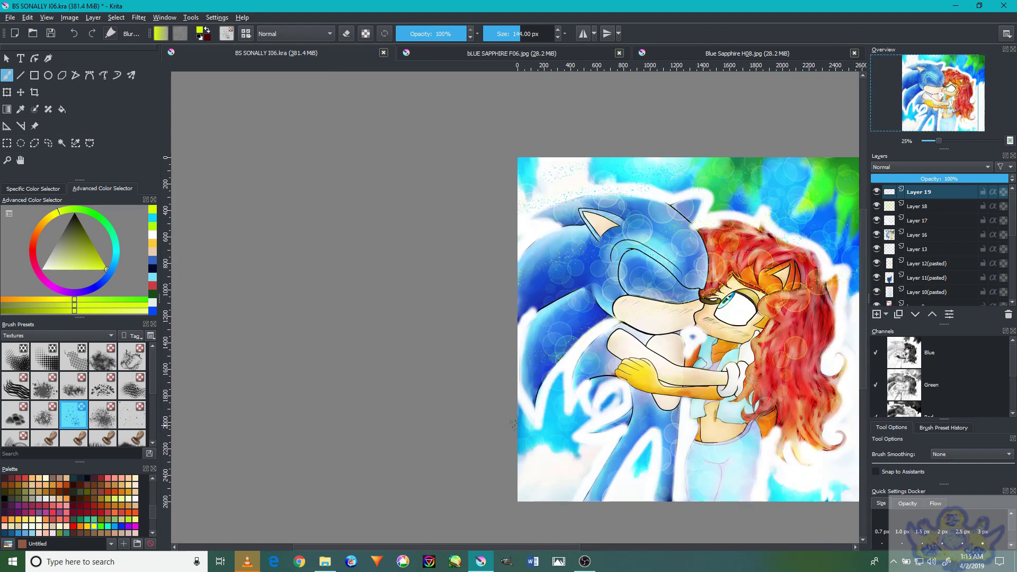
pyautogui.moveTo(528, 485); pyautogui.dragTo(362, 480)
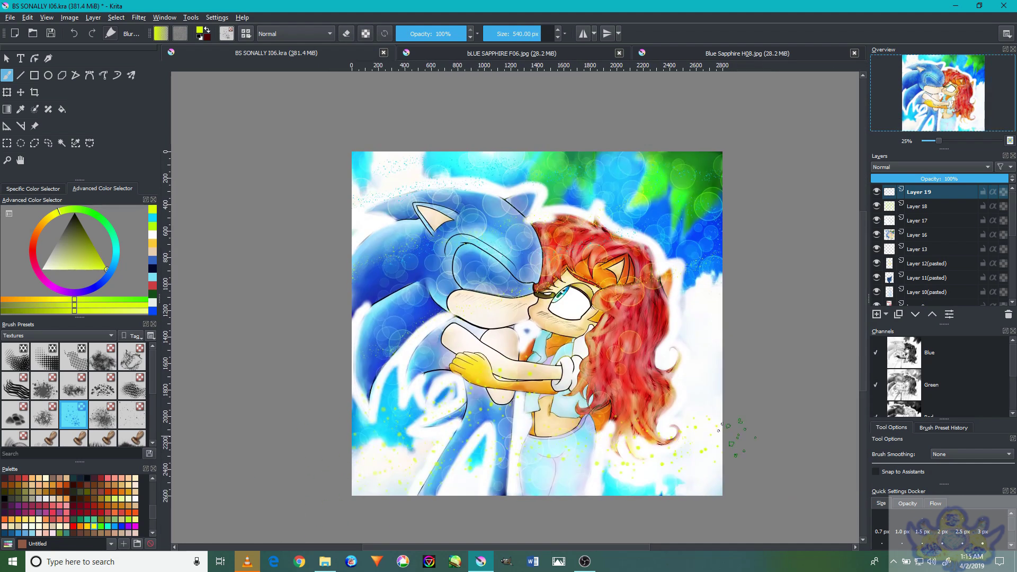
pyautogui.moveTo(394, 373); pyautogui.dragTo(382, 436)
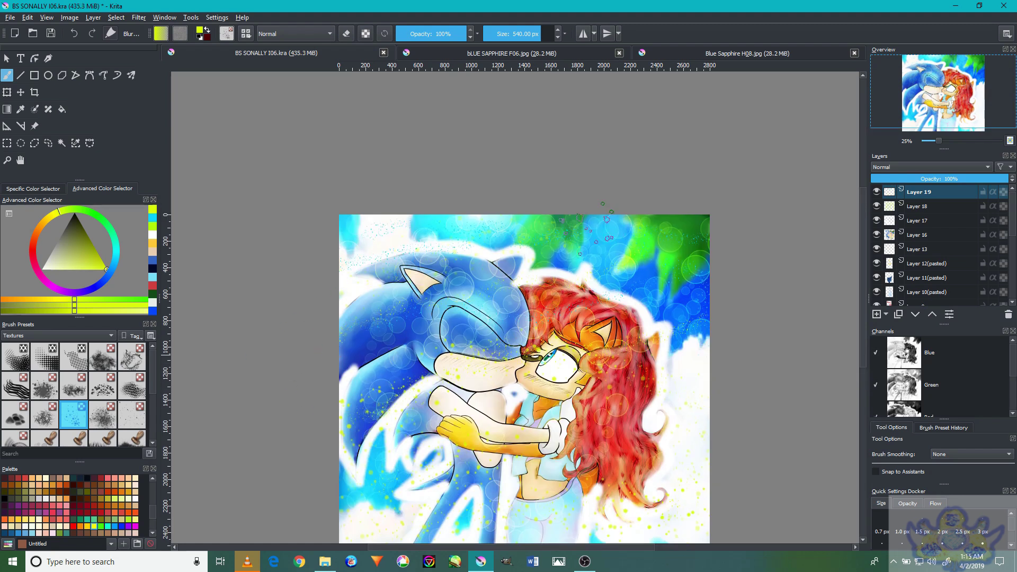
pyautogui.moveTo(653, 491); pyautogui.dragTo(660, 410)
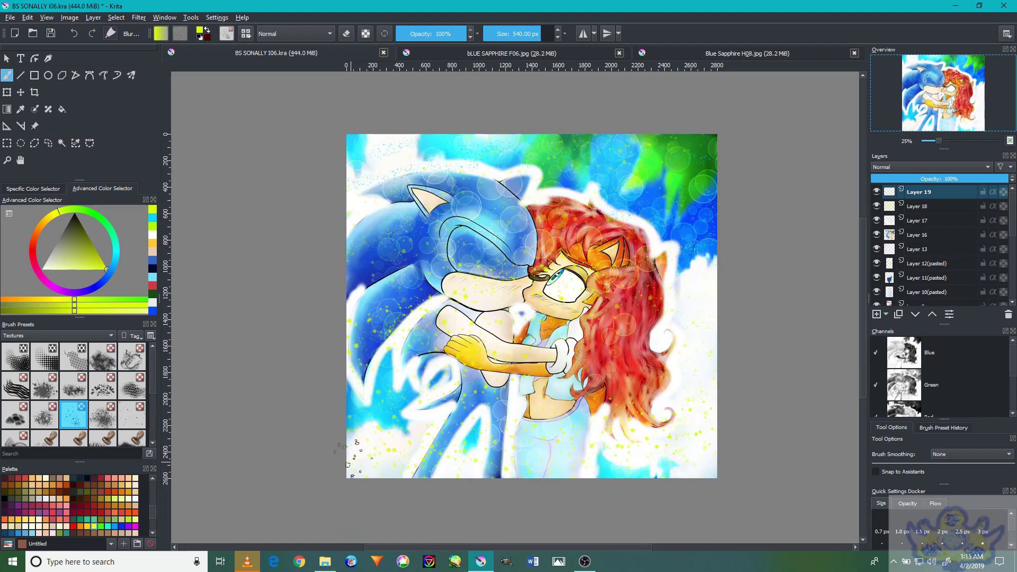
pyautogui.moveTo(352, 459); pyautogui.dragTo(325, 551)
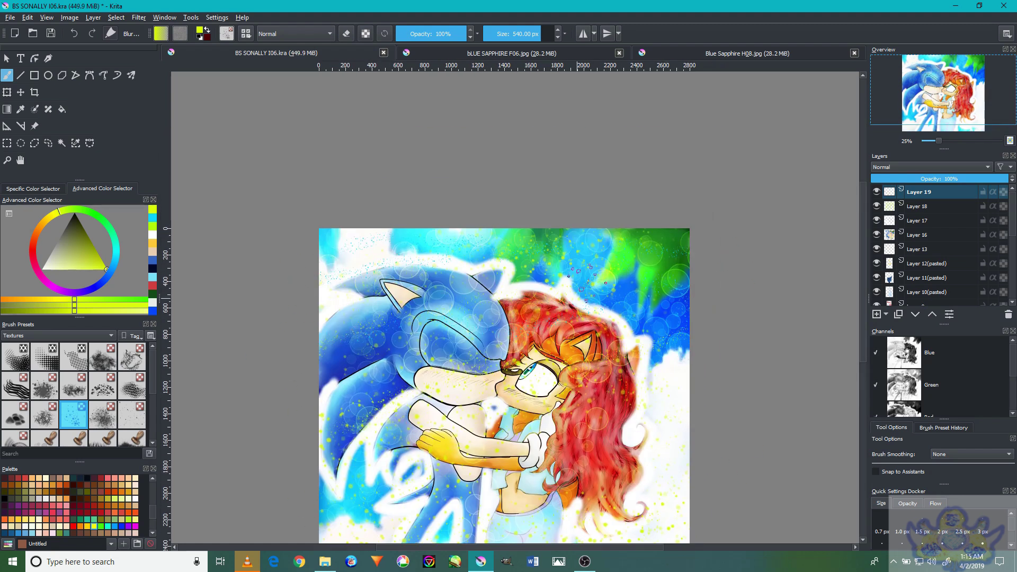
# Sample the blue of the sky background and spatter blue specks over the hair and background
pyautogui.scroll(3, 575, 300)
pyautogui.keyDown('ctrl'); pyautogui.click(708, 324); pyautogui.keyUp('ctrl')
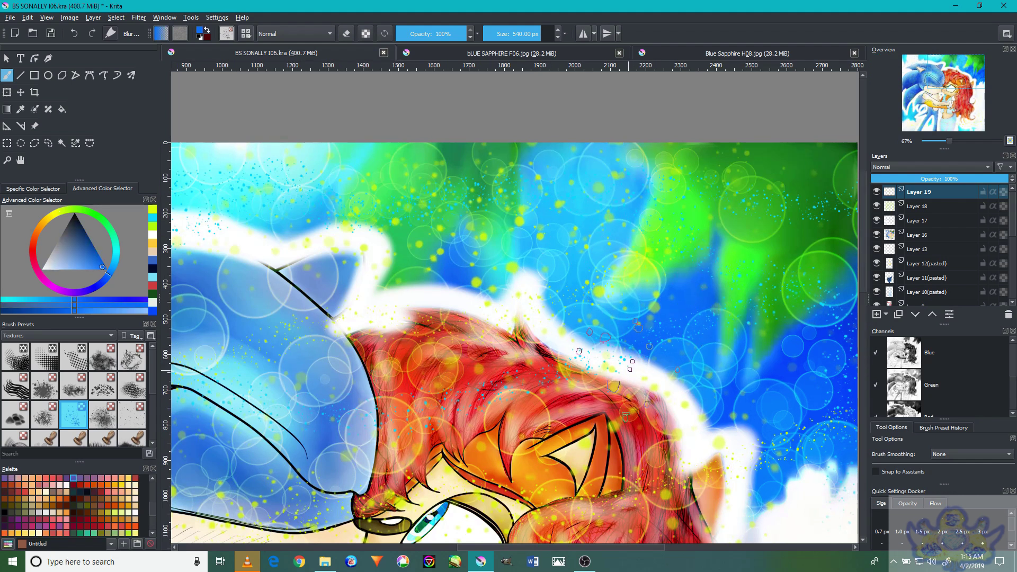
pyautogui.scroll(-3, 614, 374)
pyautogui.moveTo(653, 396); pyautogui.dragTo(640, 264)
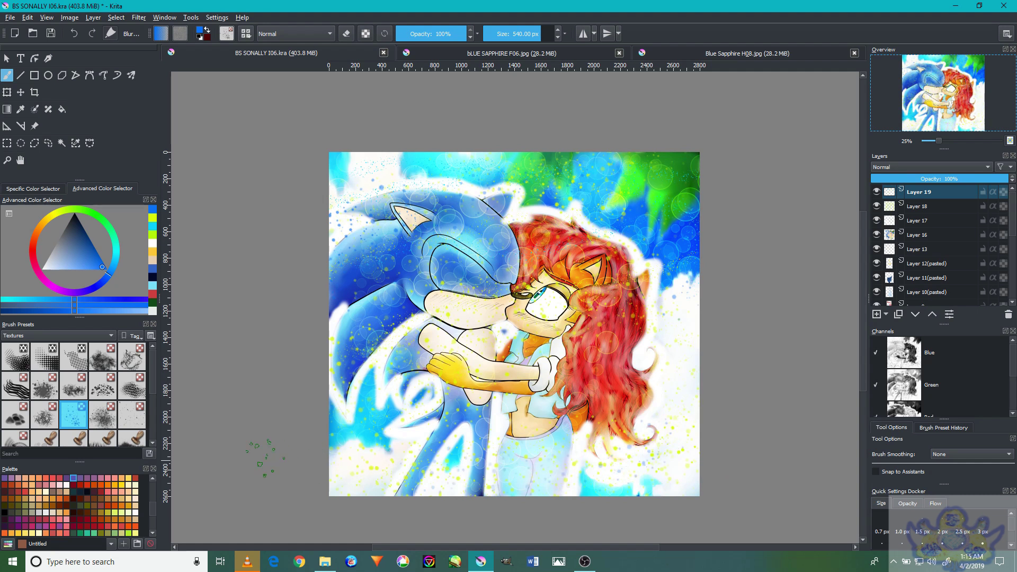
# Set the speck layer's blending mode to Pin Light and its opacity to 55%
pyautogui.click(930, 167)
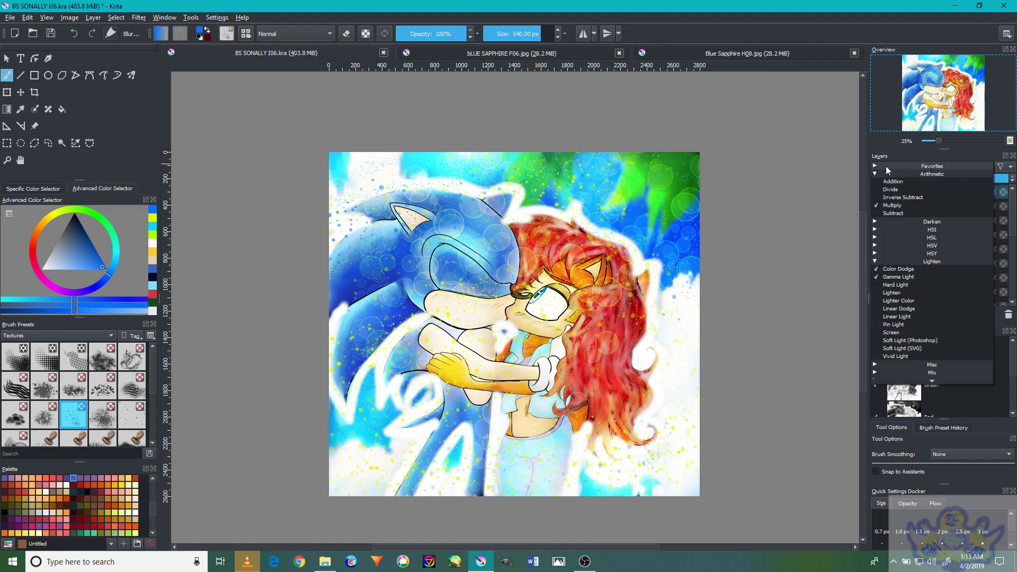
pyautogui.click(901, 334)
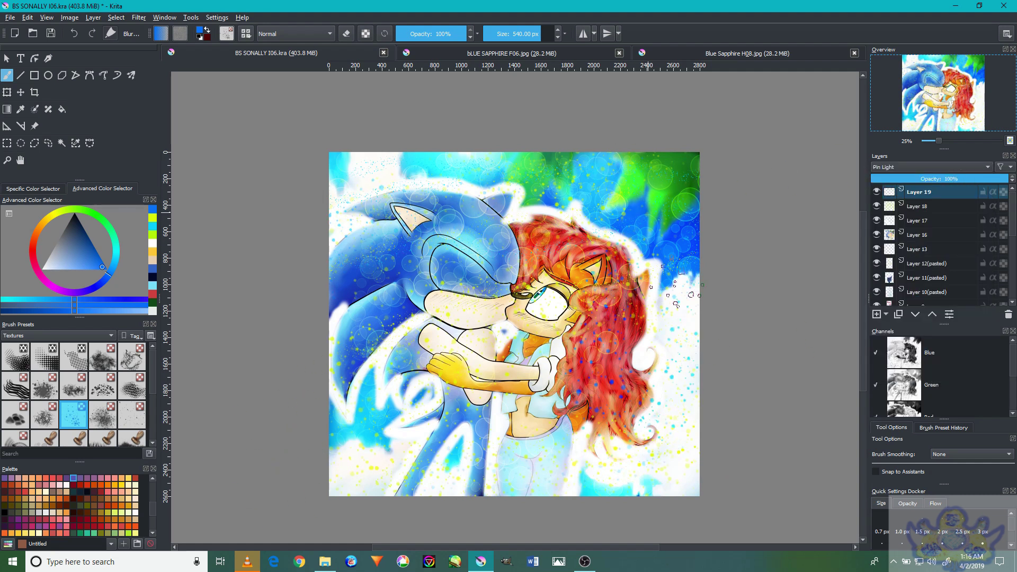
pyautogui.moveTo(951, 178); pyautogui.dragTo(900, 206)
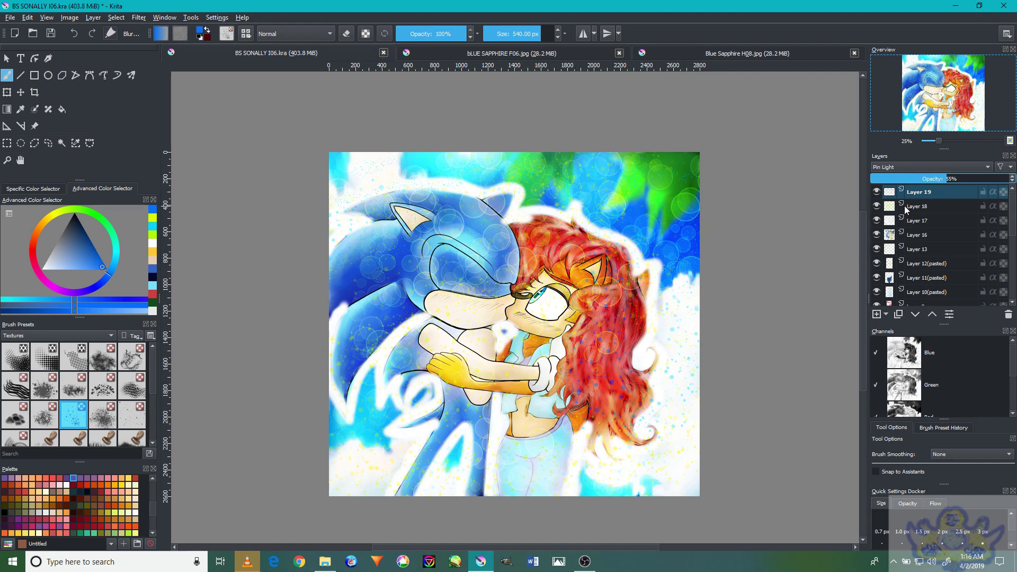
# Add another layer for bright green specks and set its blending mode to Color Dodge
pyautogui.click(877, 314)
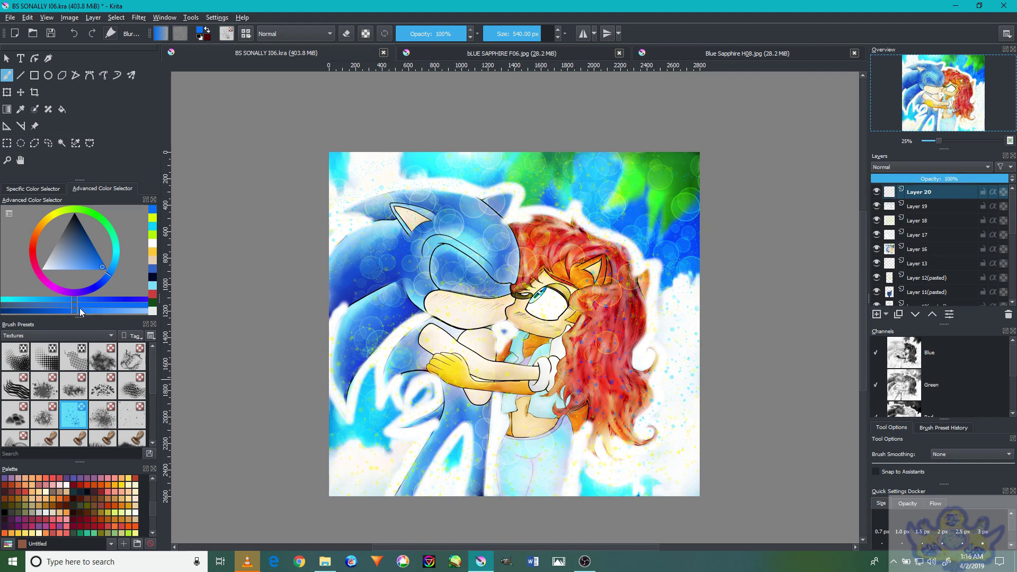
pyautogui.click(78, 211)
pyautogui.moveTo(78, 237); pyautogui.dragTo(111, 277)
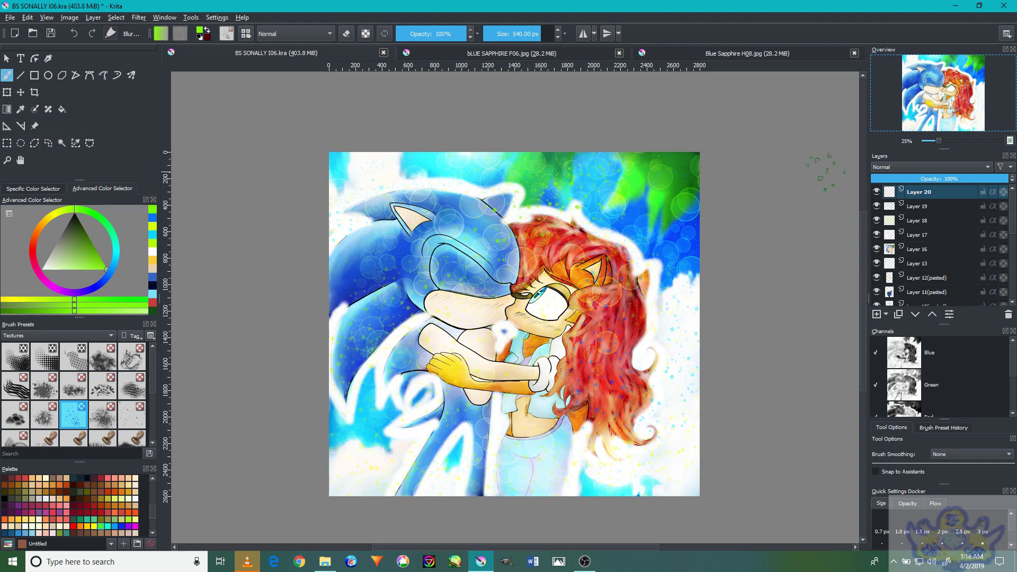
pyautogui.click(930, 167)
pyautogui.click(914, 269)
# Spatter glowing specks over both figures and the background with the 340 px splatter brush on the Color Dodge layer
pyautogui.scroll(5, 636, 322)
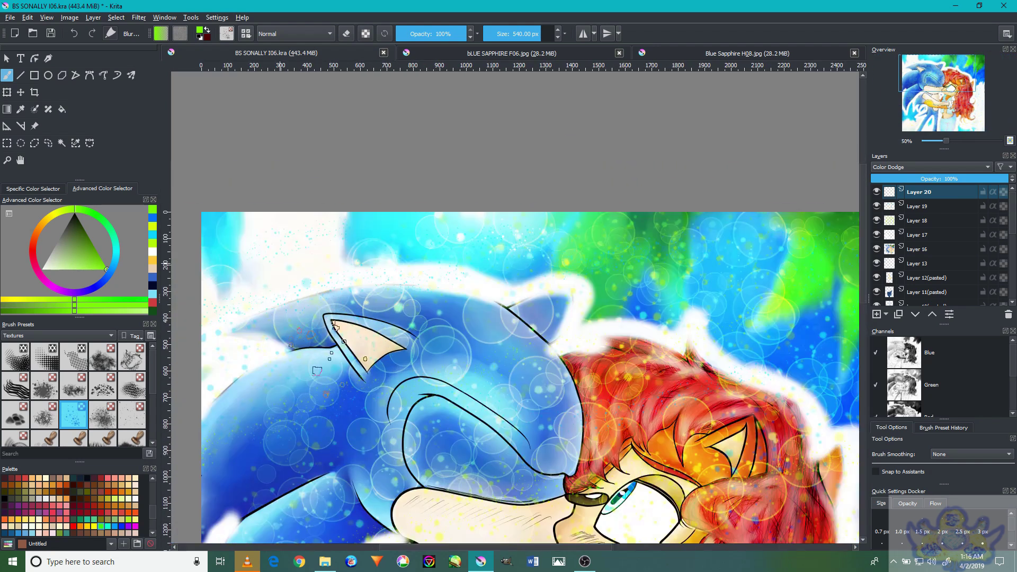
pyautogui.scroll(-5, 335, 326)
pyautogui.scroll(3, 530, 370)
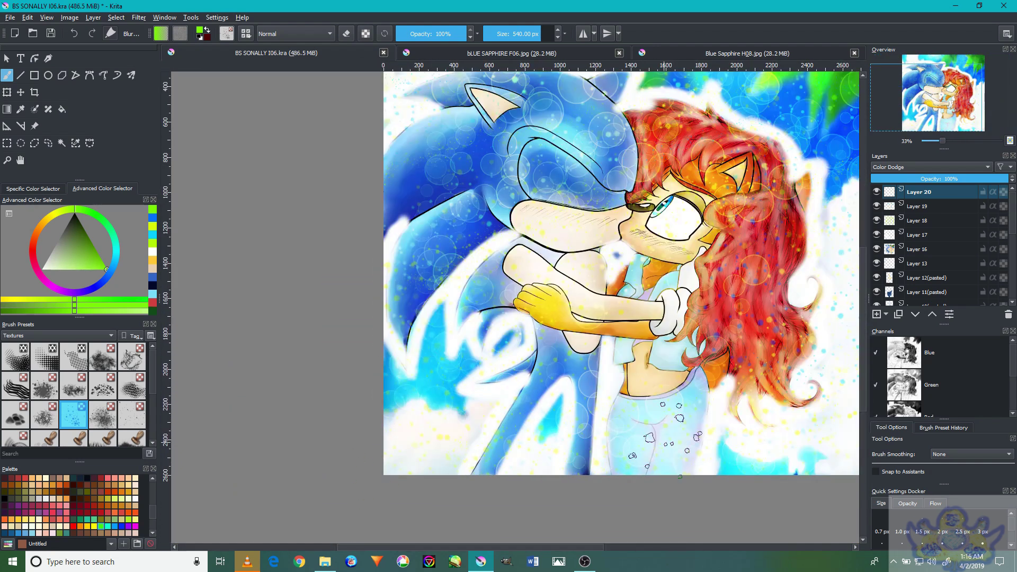
pyautogui.moveTo(819, 445); pyautogui.dragTo(709, 514)
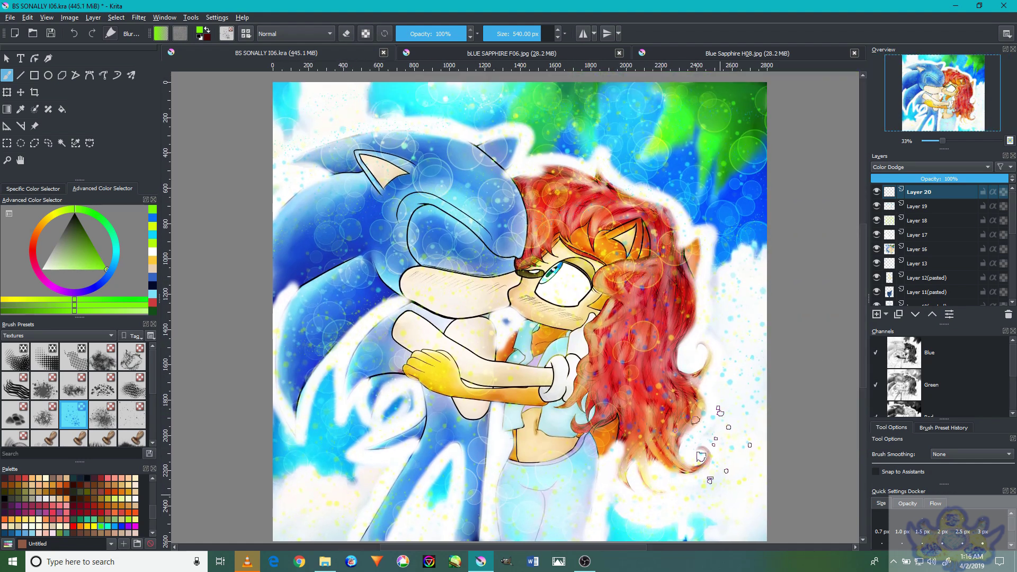
pyautogui.scroll(3, 715, 483)
pyautogui.scroll(-5, 746, 362)
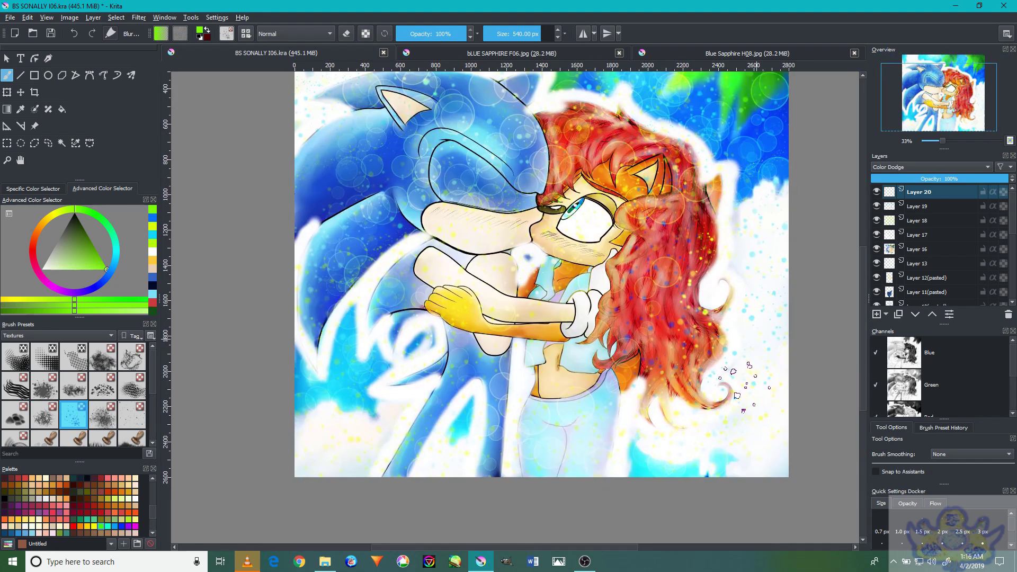
pyautogui.scroll(5, 538, 451)
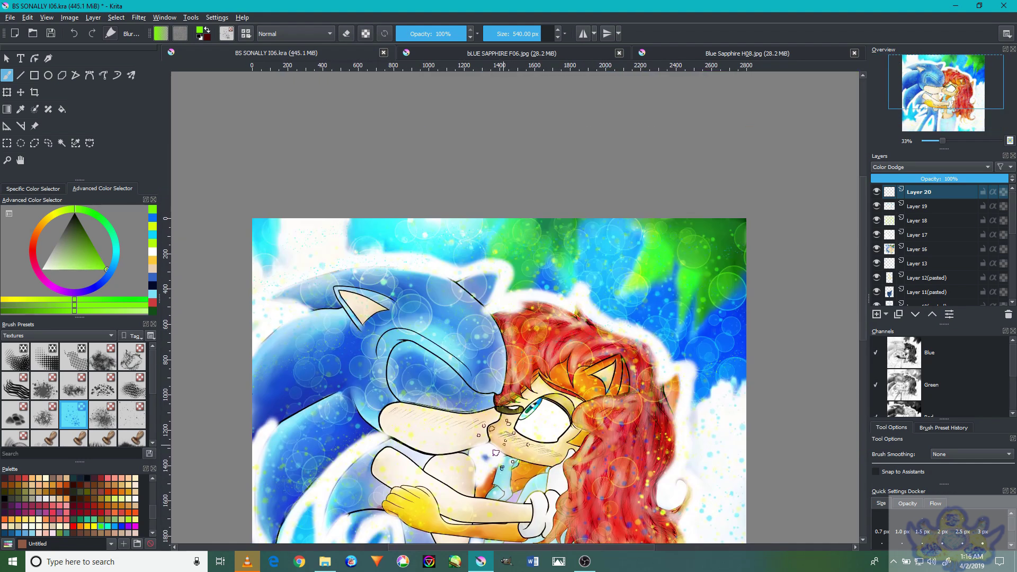
# Stamp bright green foliage texture over the upper-right background with the 165 px leafy texture brush
pyautogui.scroll(-2, 68, 404)
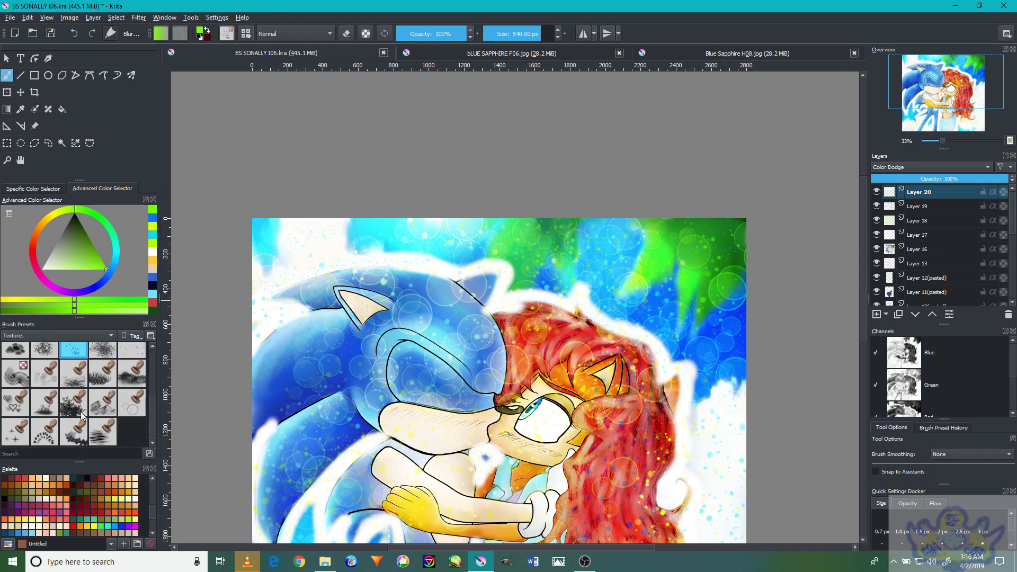
pyautogui.click(73, 414)
pyautogui.scroll(2, 699, 283)
pyautogui.moveTo(753, 233)
pyautogui.mouseDown()
pyautogui.moveTo(667, 329)
pyautogui.moveTo(663, 308)
pyautogui.moveTo(582, 222)
pyautogui.moveTo(763, 159)
pyautogui.moveTo(688, 212)
pyautogui.moveTo(723, 249)
pyautogui.mouseUp()
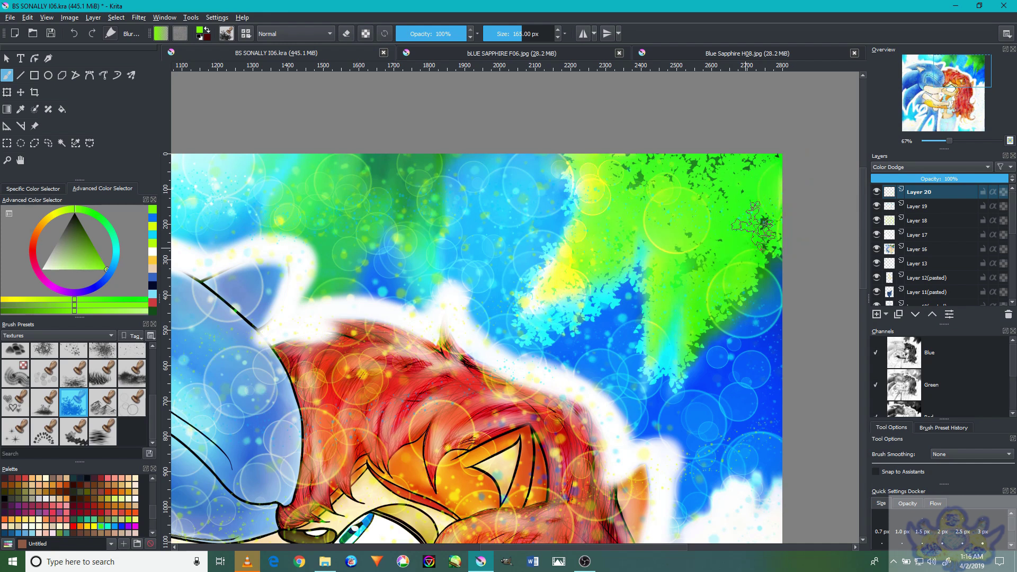
# Sample the background's darker green and extend the foliage texture across the upper background above the heads
pyautogui.scroll(-2, 723, 249)
pyautogui.scroll(2, 593, 186)
pyautogui.moveTo(592, 222)
pyautogui.mouseDown()
pyautogui.moveTo(551, 328)
pyautogui.moveTo(512, 308)
pyautogui.moveTo(453, 342)
pyautogui.moveTo(512, 249)
pyautogui.moveTo(493, 238)
pyautogui.moveTo(432, 270)
pyautogui.moveTo(461, 276)
pyautogui.moveTo(394, 217)
pyautogui.mouseUp()
pyautogui.keyDown('ctrl'); pyautogui.click(484, 243); pyautogui.keyUp('ctrl')
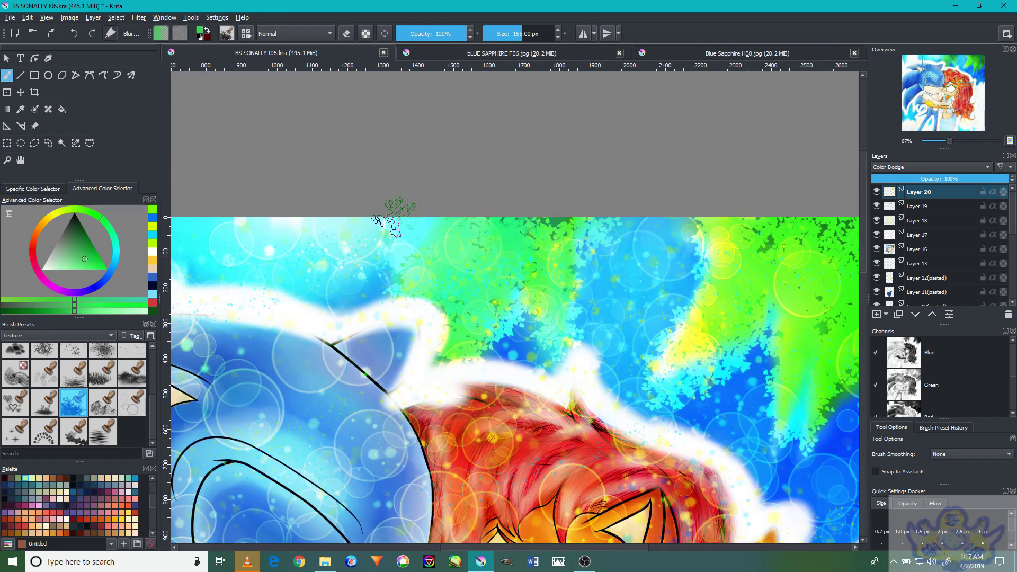
pyautogui.moveTo(721, 254)
pyautogui.mouseDown()
pyautogui.moveTo(756, 323)
pyautogui.moveTo(717, 372)
pyautogui.moveTo(497, 381)
pyautogui.moveTo(470, 259)
pyautogui.moveTo(414, 264)
pyautogui.moveTo(321, 347)
pyautogui.mouseUp()
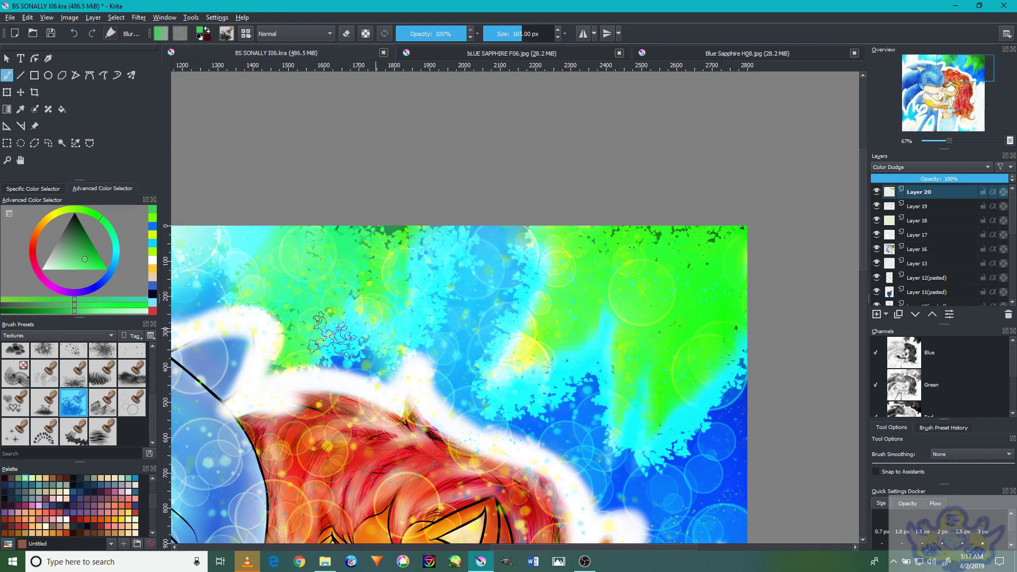
pyautogui.press('-')
pyautogui.press('-')
pyautogui.press('-')
pyautogui.press('-')
pyautogui.press('-')
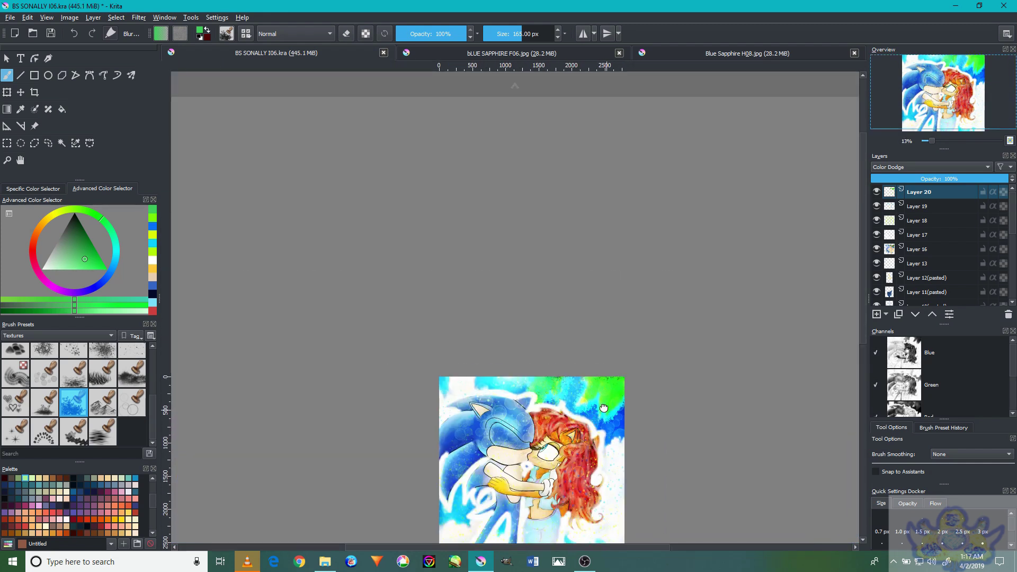
pyautogui.moveTo(603, 408); pyautogui.dragTo(603, 266)
pyautogui.scroll(3, 95, 392)
pyautogui.click(102, 385)
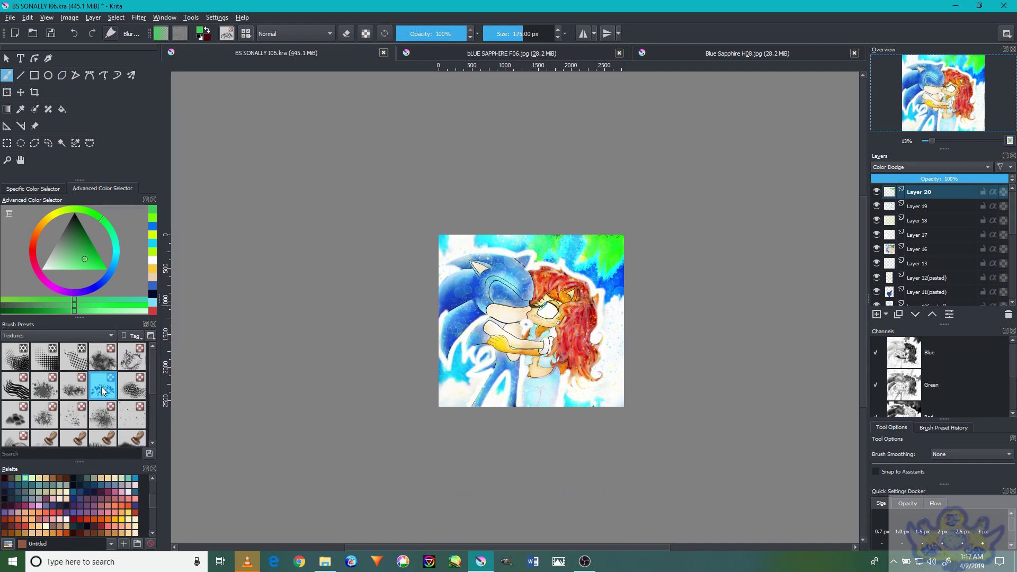
pyautogui.press('+')
pyautogui.press('+')
pyautogui.press('+')
pyautogui.press('+')
pyautogui.scroll(-2, 25, 427)
pyautogui.click(77, 373)
pyautogui.click(82, 428)
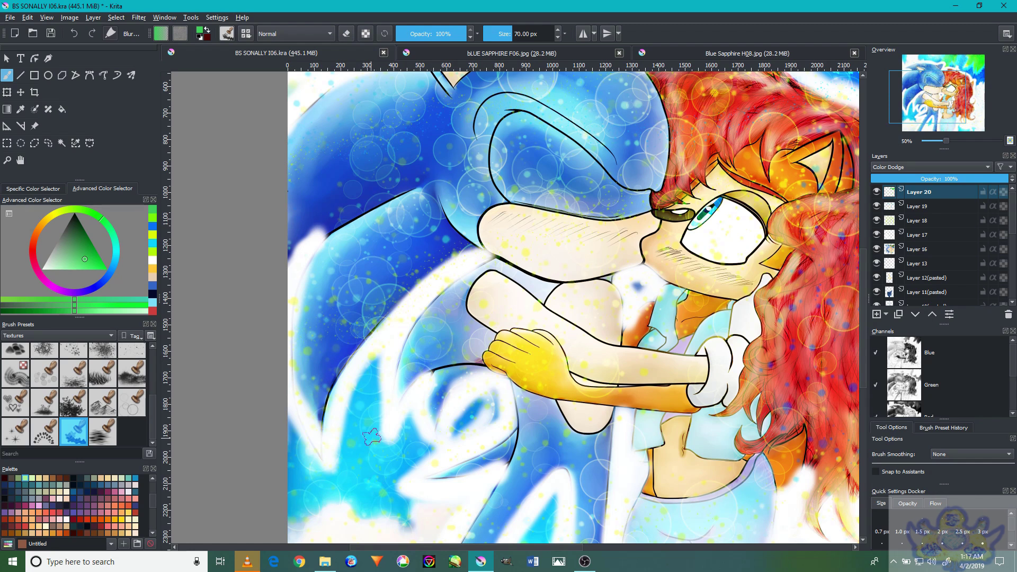
pyautogui.scroll(-3, 710, 281)
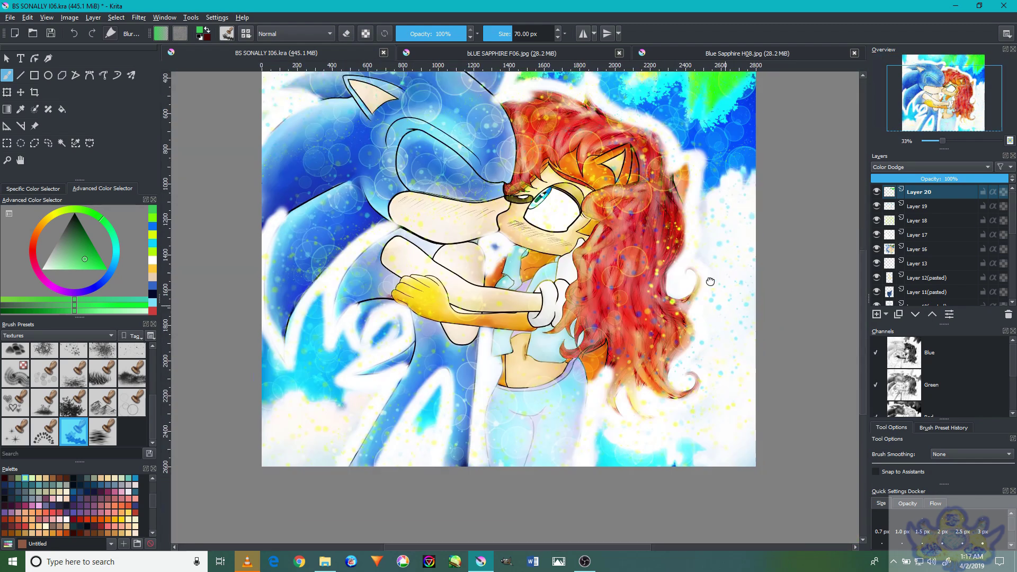
pyautogui.scroll(1, 710, 282)
pyautogui.scroll(-1, 430, 212)
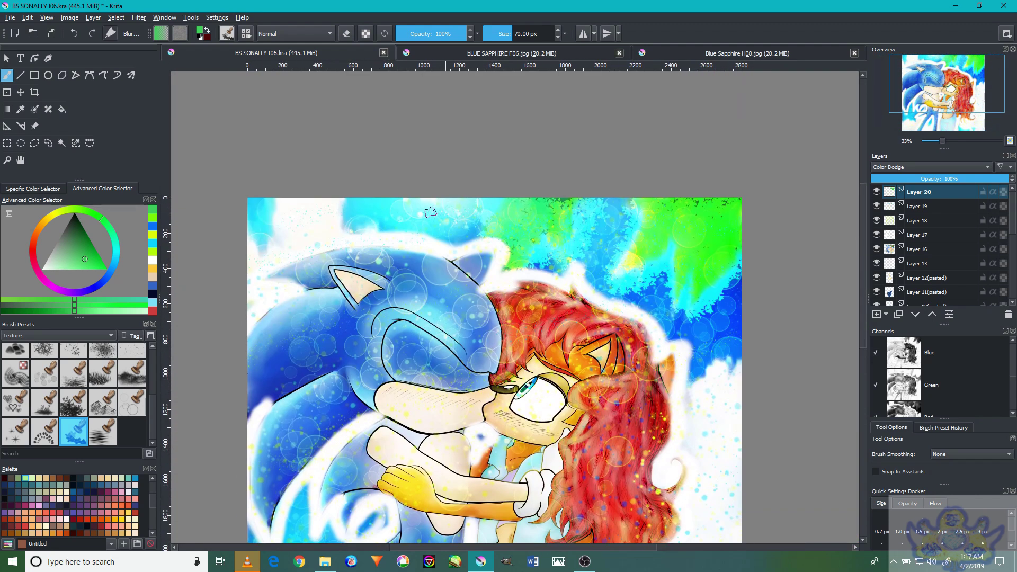
# Stamp glowing hearts between the two heads on the Color Dodge layer with the heart texture brush in red
pyautogui.click(45, 402)
pyautogui.click(15, 403)
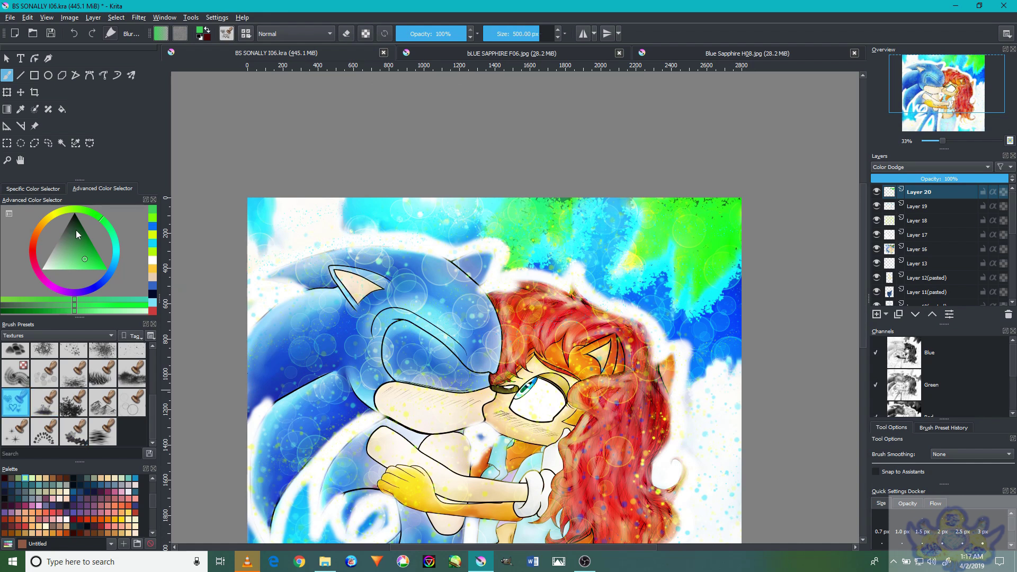
pyautogui.click(75, 230)
pyautogui.click(24, 235)
pyautogui.scroll(3, 476, 366)
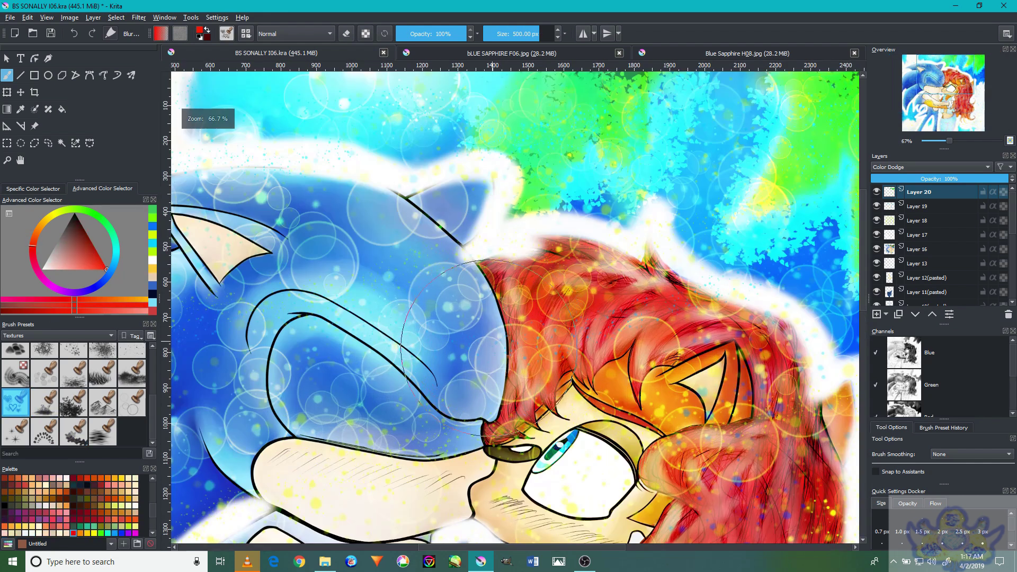
pyautogui.moveTo(455, 297)
pyautogui.mouseDown()
pyautogui.moveTo(477, 328)
pyautogui.moveTo(710, 329)
pyautogui.mouseUp()
# Stamp more red hearts between the heads on a new layer and set its blending mode to Darker Color
pyautogui.click(877, 314)
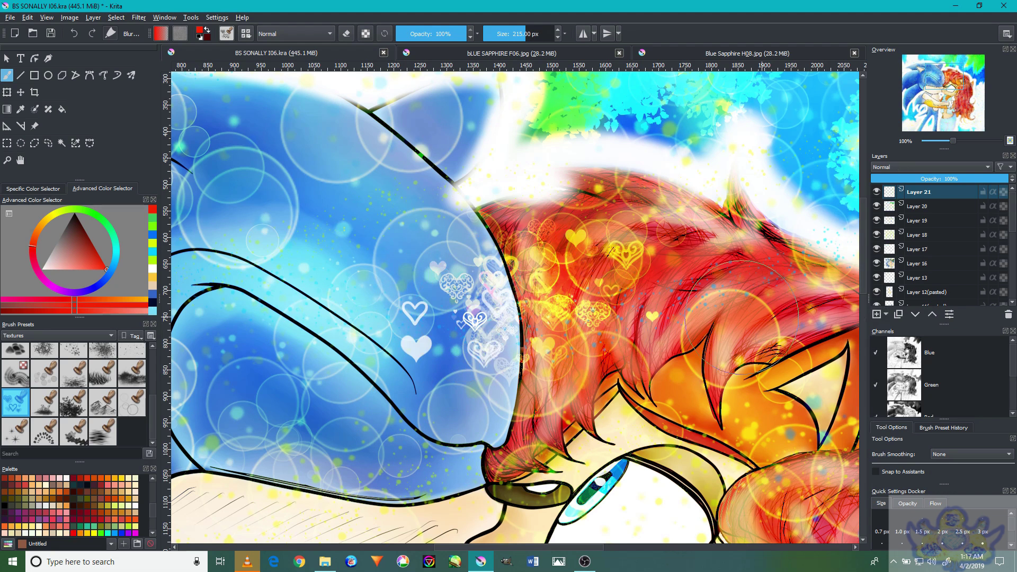
pyautogui.moveTo(503, 276)
pyautogui.mouseDown()
pyautogui.moveTo(476, 318)
pyautogui.moveTo(504, 295)
pyautogui.mouseUp()
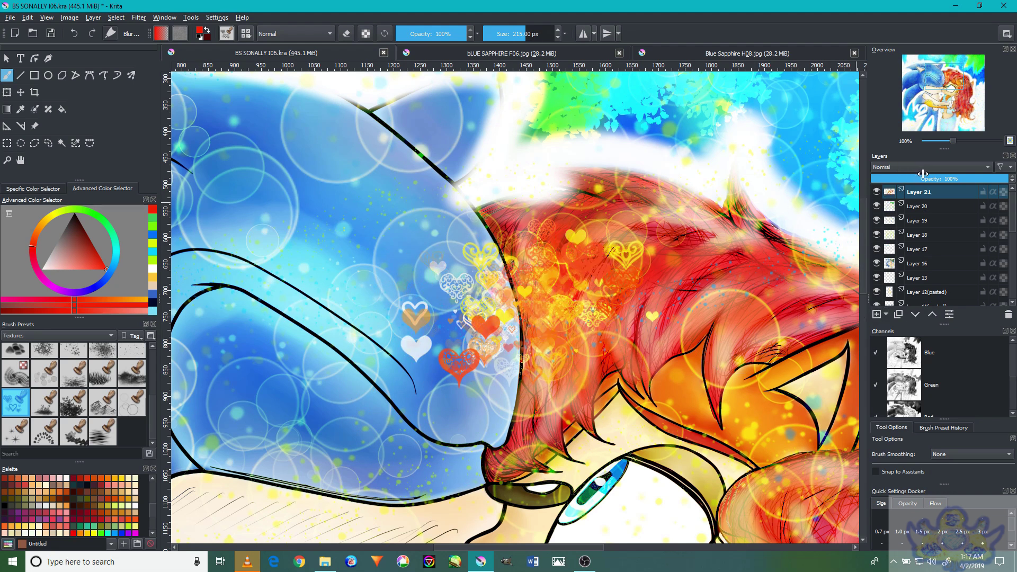
pyautogui.click(931, 167)
pyautogui.click(876, 261)
pyautogui.click(901, 173)
pyautogui.click(900, 181)
pyautogui.click(904, 200)
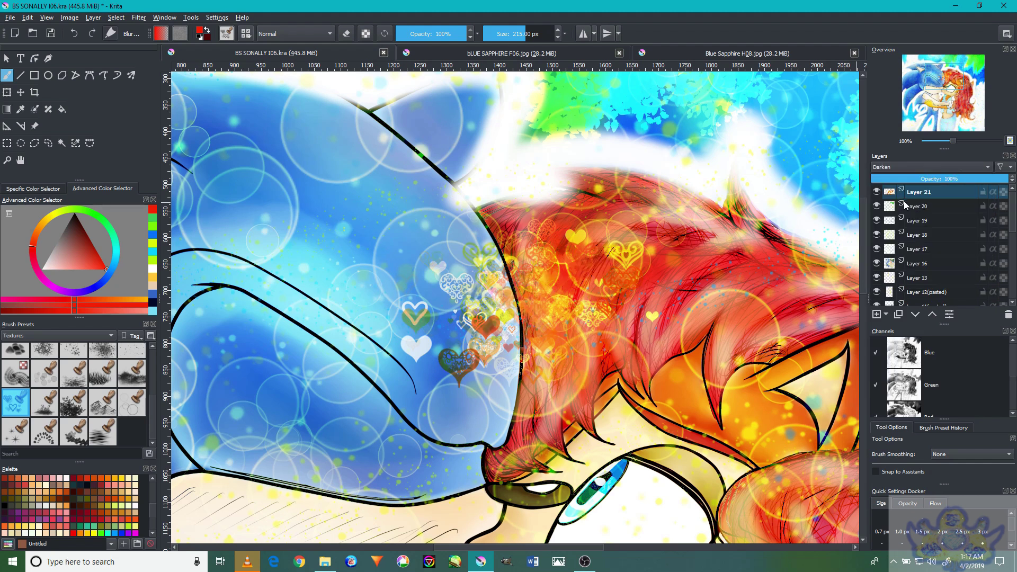
pyautogui.click(912, 169)
pyautogui.click(913, 171)
pyautogui.press('-')
pyautogui.press('-')
pyautogui.press('-')
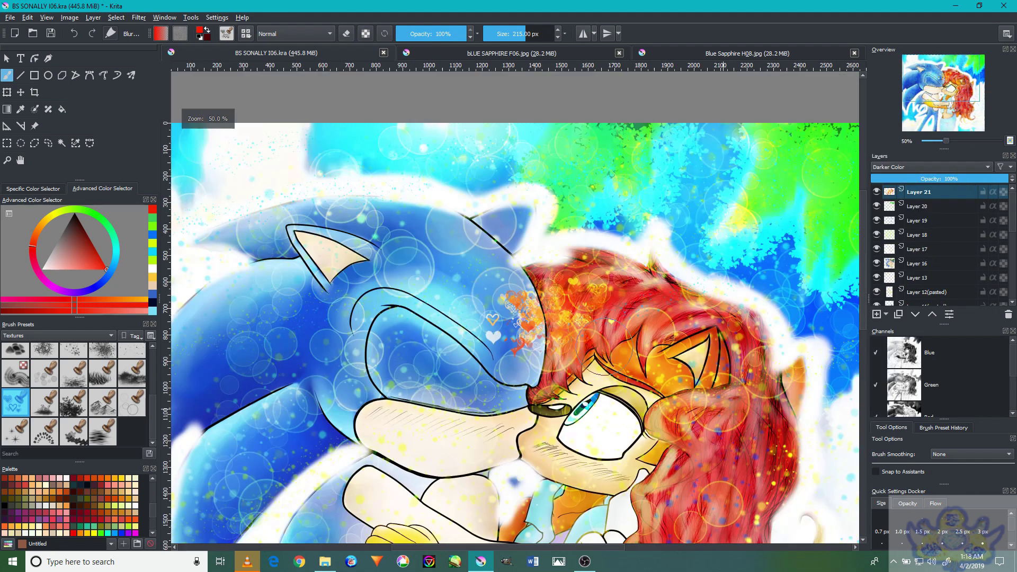
# Add another layer above the hearts and set its blending mode to Increase Saturation
pyautogui.click(877, 314)
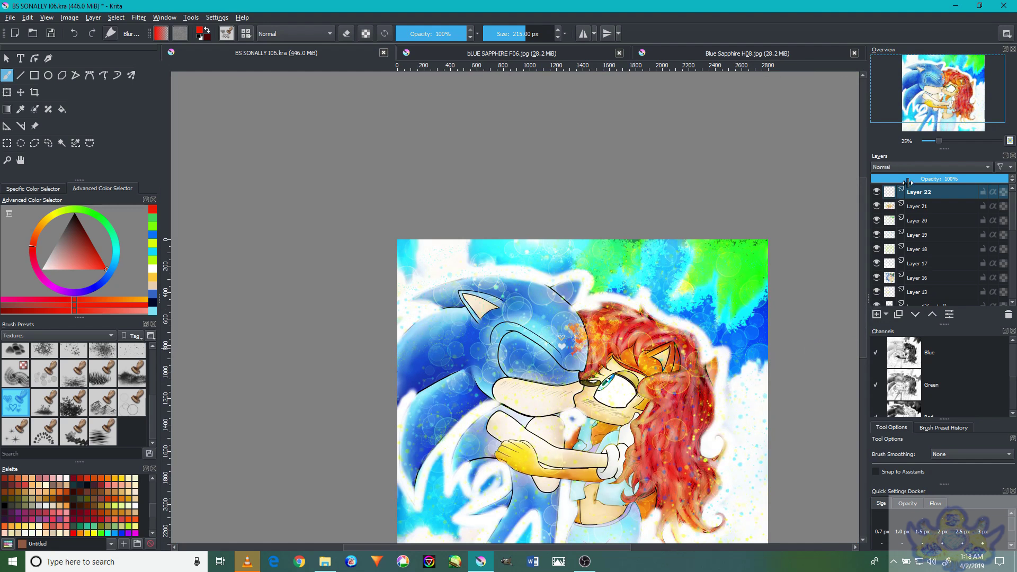
pyautogui.click(913, 168)
pyautogui.click(881, 182)
pyautogui.click(879, 174)
pyautogui.click(880, 174)
pyautogui.click(887, 167)
pyautogui.click(895, 213)
# Choose the soft brush from the Digital presets, reduce it to 14 px and set the color to white
pyautogui.click(97, 334)
pyautogui.click(66, 266)
pyautogui.click(103, 356)
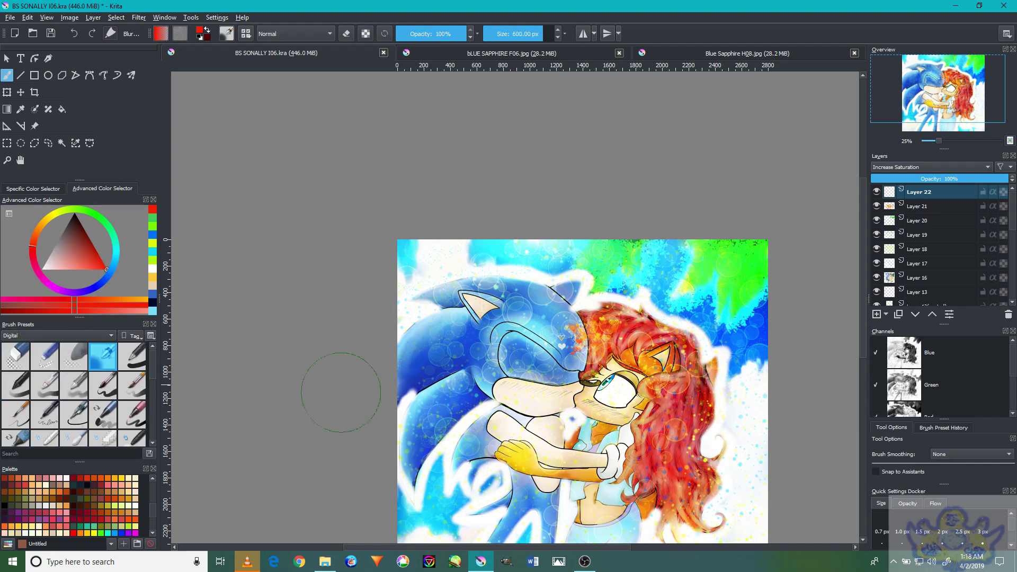
pyautogui.scroll(3, 628, 409)
pyautogui.scroll(5, 630, 403)
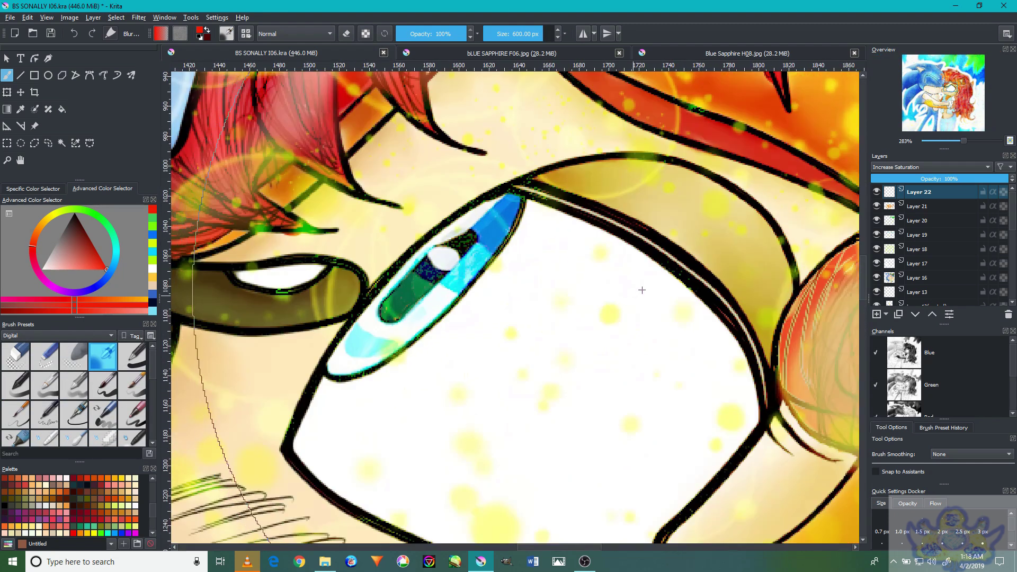
pyautogui.press('[')
pyautogui.press('[')
pyautogui.press('[')
pyautogui.press('[')
pyautogui.press('[')
pyautogui.press('[')
pyautogui.press('[')
pyautogui.press('[')
pyautogui.press('[')
pyautogui.press('[')
pyautogui.press('[')
pyautogui.press('[')
pyautogui.press('[')
pyautogui.press('[')
pyautogui.press('[')
pyautogui.press('[')
pyautogui.press('[')
pyautogui.press('[')
pyautogui.press('[')
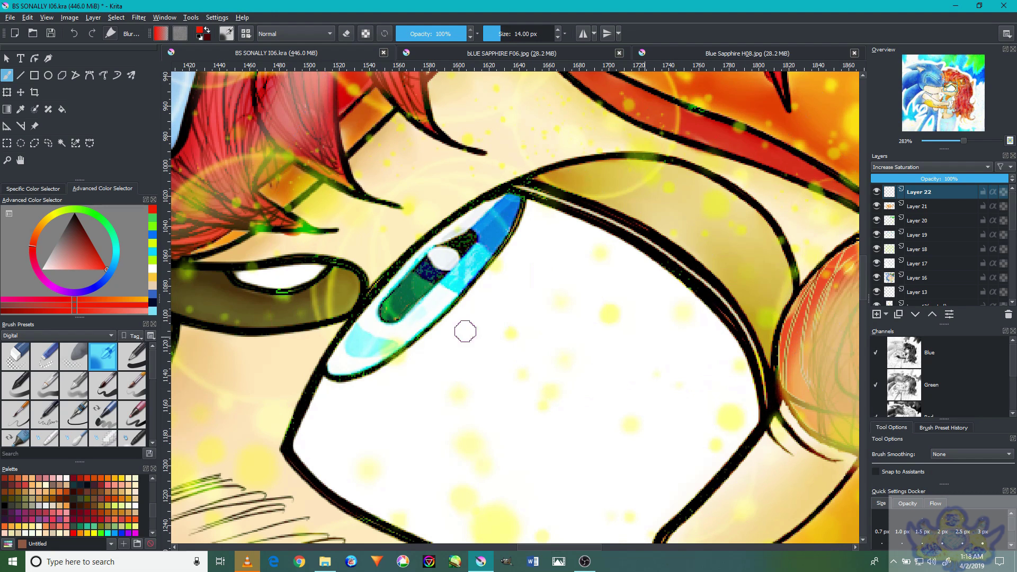
pyautogui.moveTo(56, 255); pyautogui.dragTo(41, 270)
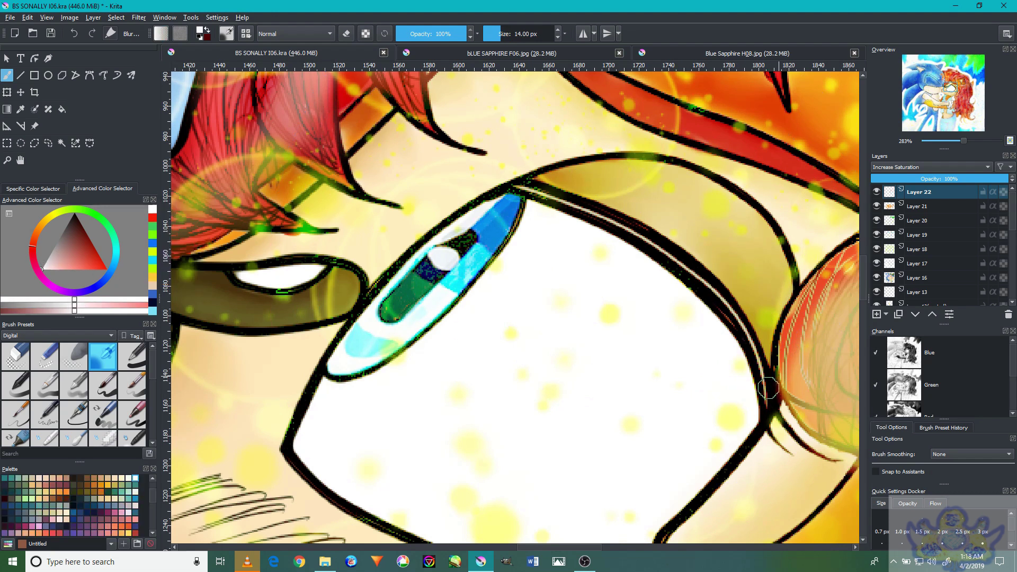
# Paint a white highlight along the red-haired character's upper eyelid line, with the layer set to Luminosity at 64% opacity
pyautogui.click(904, 169)
pyautogui.click(889, 221)
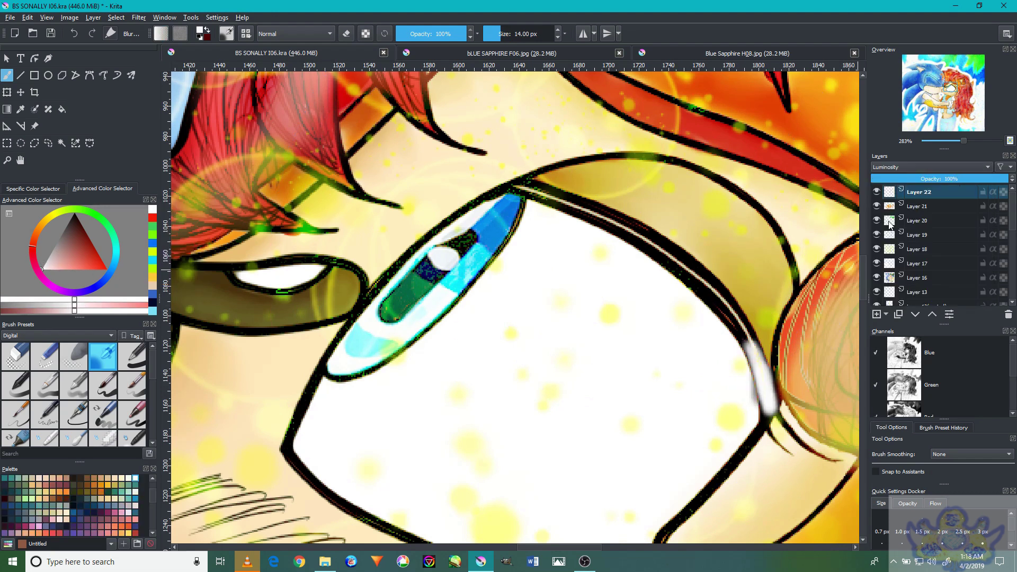
pyautogui.moveTo(752, 339)
pyautogui.mouseDown()
pyautogui.moveTo(702, 278)
pyautogui.moveTo(644, 233)
pyautogui.moveTo(508, 189)
pyautogui.mouseUp()
pyautogui.moveTo(752, 345)
pyautogui.mouseDown()
pyautogui.moveTo(615, 217)
pyautogui.moveTo(517, 188)
pyautogui.mouseUp()
pyautogui.moveTo(630, 238)
pyautogui.mouseDown()
pyautogui.moveTo(698, 280)
pyautogui.moveTo(744, 351)
pyautogui.moveTo(668, 267)
pyautogui.moveTo(595, 222)
pyautogui.moveTo(717, 310)
pyautogui.mouseUp()
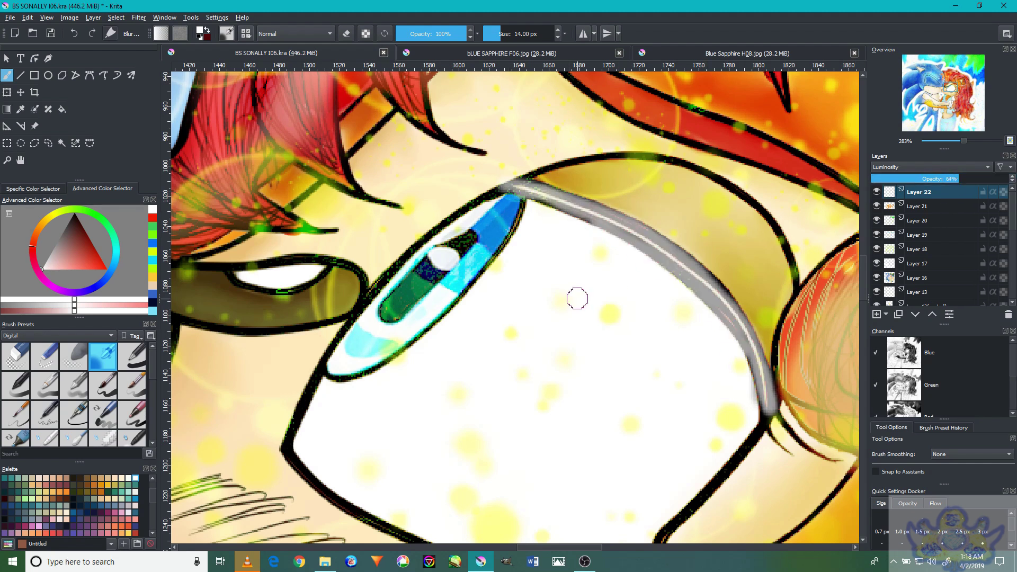
# Paint thin white highlight strokes along the upper outline of the blue character's muzzle
pyautogui.scroll(-5, 577, 298)
pyautogui.scroll(5, 529, 297)
pyautogui.moveTo(529, 297)
pyautogui.mouseDown()
pyautogui.moveTo(437, 310)
pyautogui.moveTo(531, 297)
pyautogui.moveTo(394, 295)
pyautogui.moveTo(490, 307)
pyautogui.moveTo(533, 295)
pyautogui.moveTo(355, 297)
pyautogui.moveTo(526, 303)
pyautogui.mouseUp()
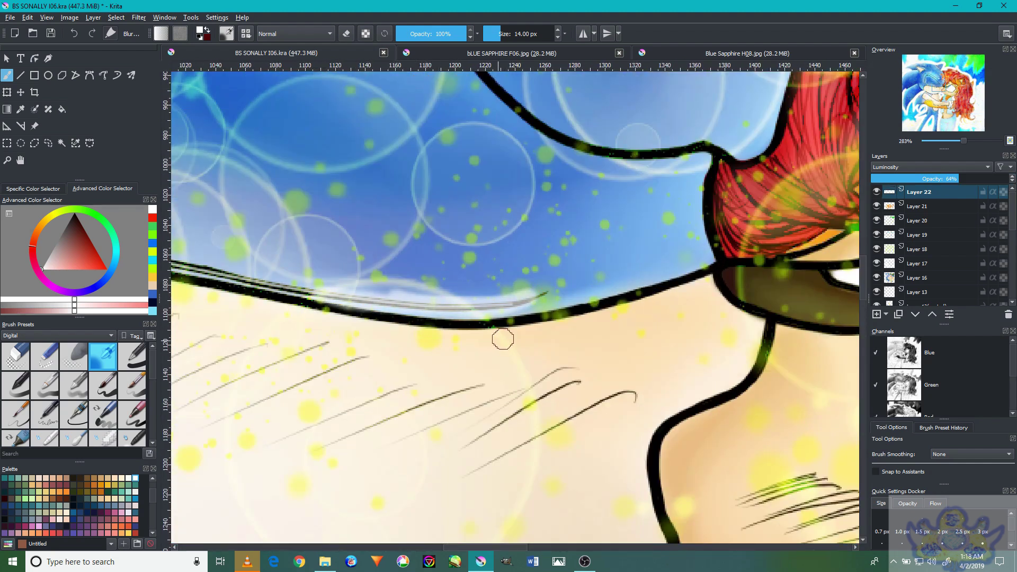
pyautogui.moveTo(402, 342); pyautogui.dragTo(772, 413)
pyautogui.moveTo(549, 334)
pyautogui.mouseDown()
pyautogui.moveTo(549, 388)
pyautogui.moveTo(392, 342)
pyautogui.moveTo(651, 404)
pyautogui.mouseUp()
pyautogui.scroll(-2, 771, 387)
pyautogui.scroll(-2, 771, 387)
pyautogui.scroll(-1, 689, 371)
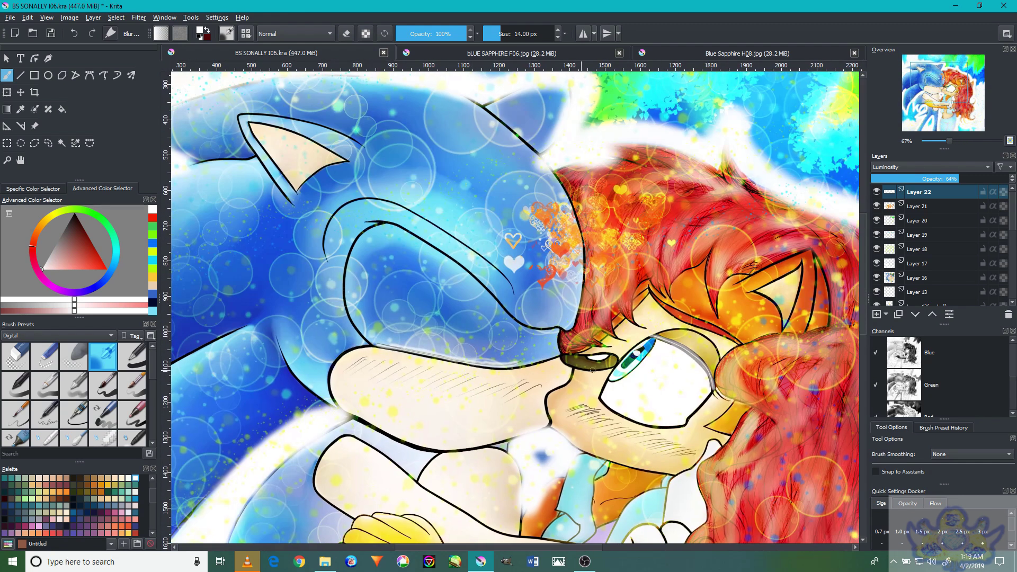
# Paint soft white highlights along the diagonal black outline of the blue character's lower-left quill
pyautogui.scroll(5, 609, 362)
pyautogui.scroll(-4, 610, 362)
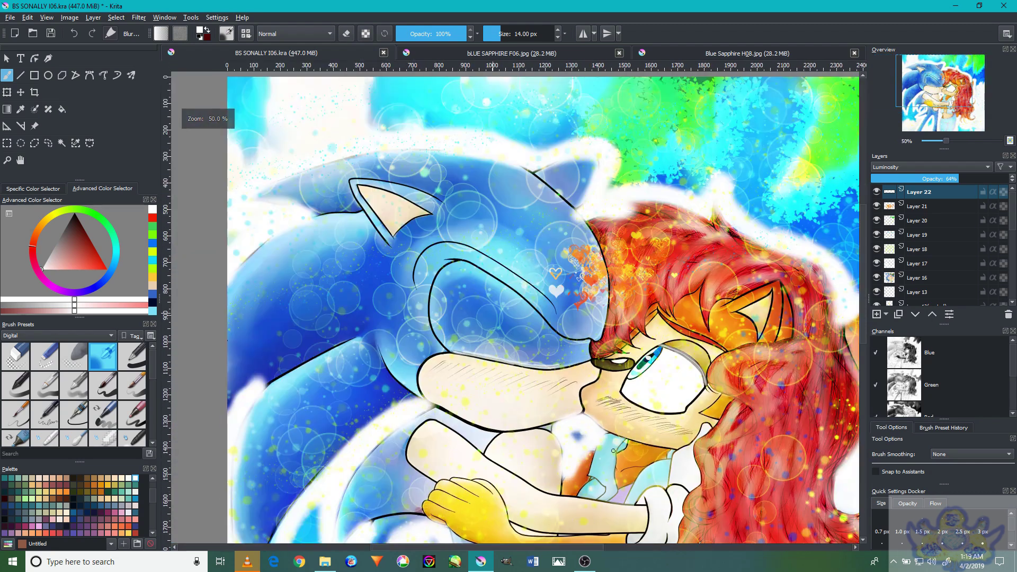
pyautogui.scroll(-2, 569, 468)
pyautogui.scroll(3, 277, 276)
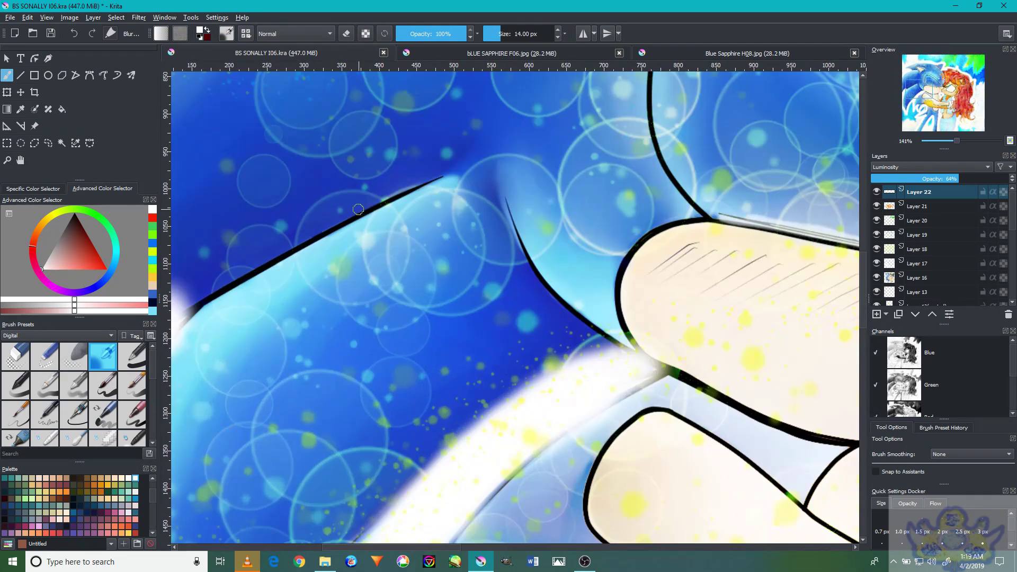
pyautogui.moveTo(361, 206); pyautogui.dragTo(175, 311)
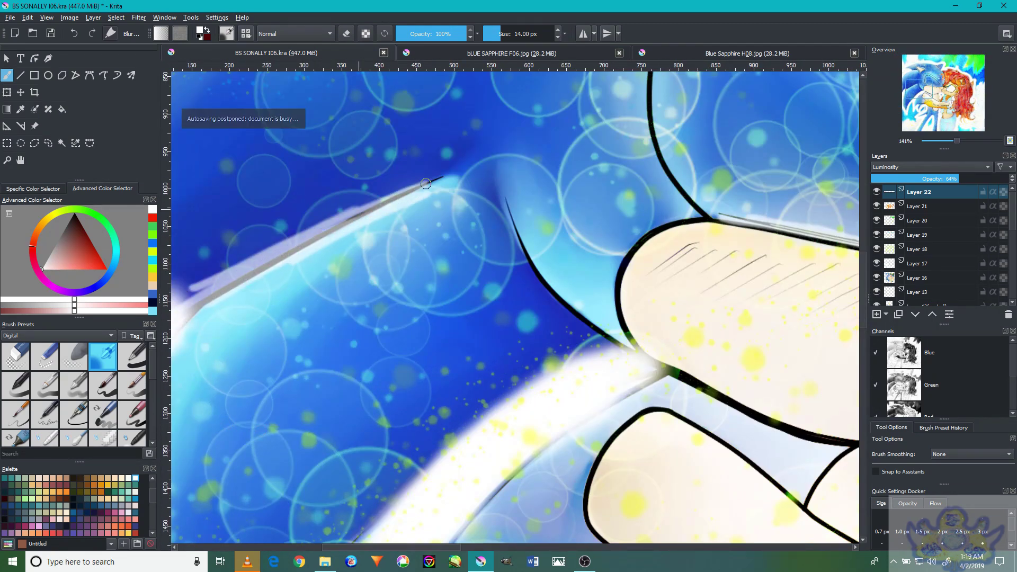
pyautogui.moveTo(204, 282)
pyautogui.mouseDown()
pyautogui.moveTo(364, 220)
pyautogui.moveTo(404, 190)
pyautogui.mouseUp()
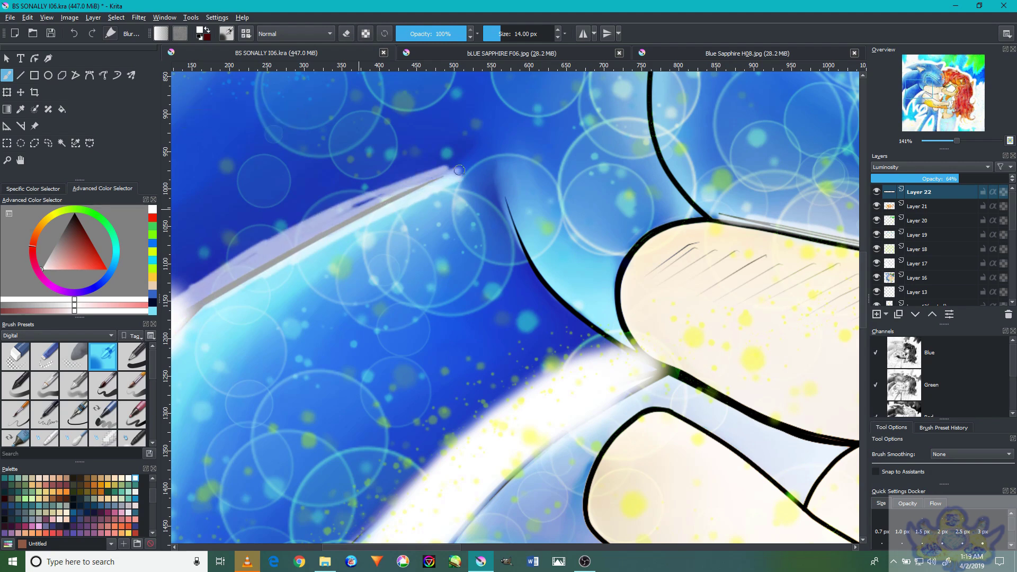
pyautogui.scroll(-5, 353, 211)
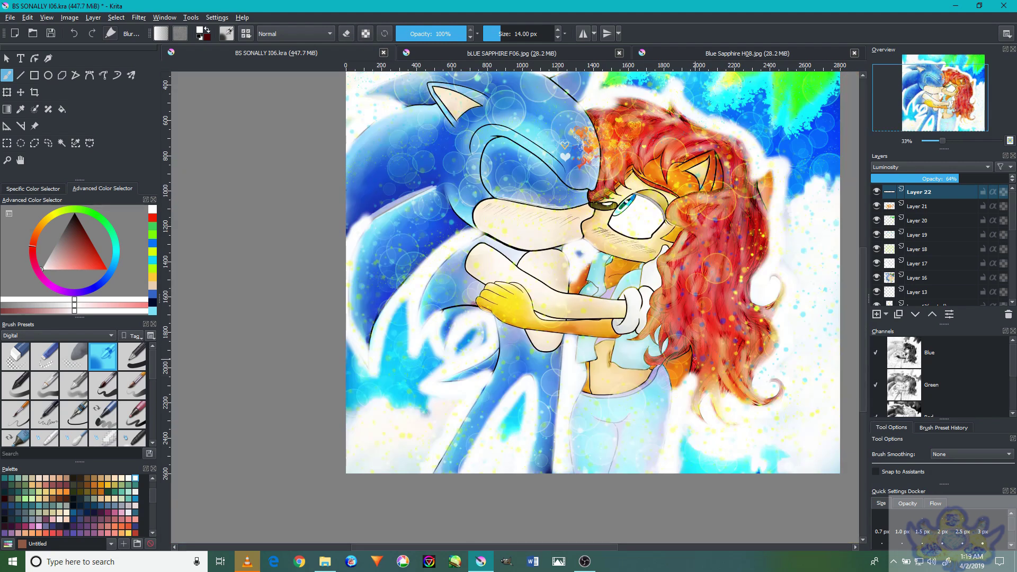
# Dab a highlight on the pupil's lower end and sample blue and green tones from the red-haired character's iris
pyautogui.scroll(7, 626, 207)
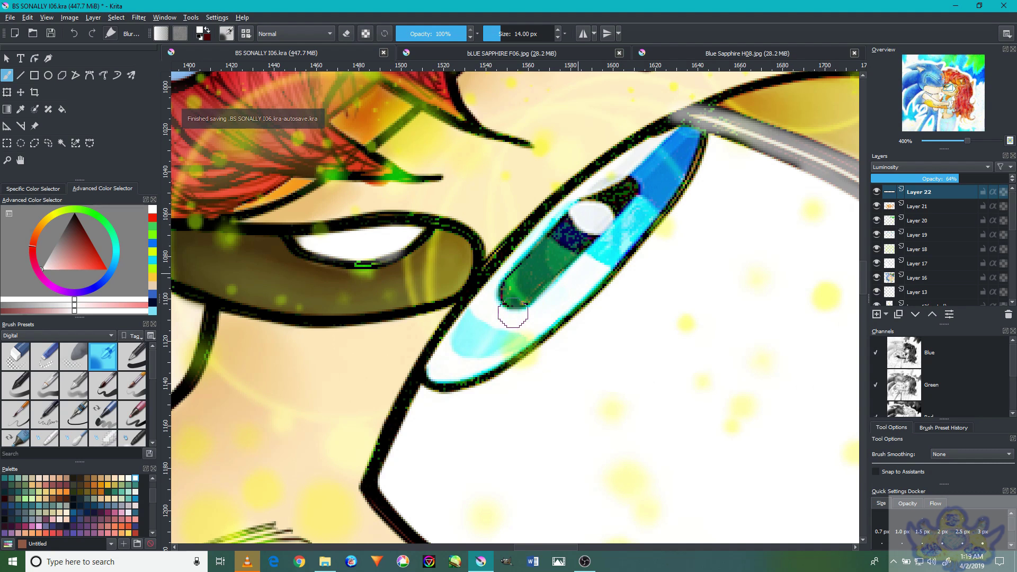
pyautogui.moveTo(515, 326); pyautogui.dragTo(489, 325)
pyautogui.keyDown('ctrl'); pyautogui.click(480, 337); pyautogui.keyUp('ctrl')
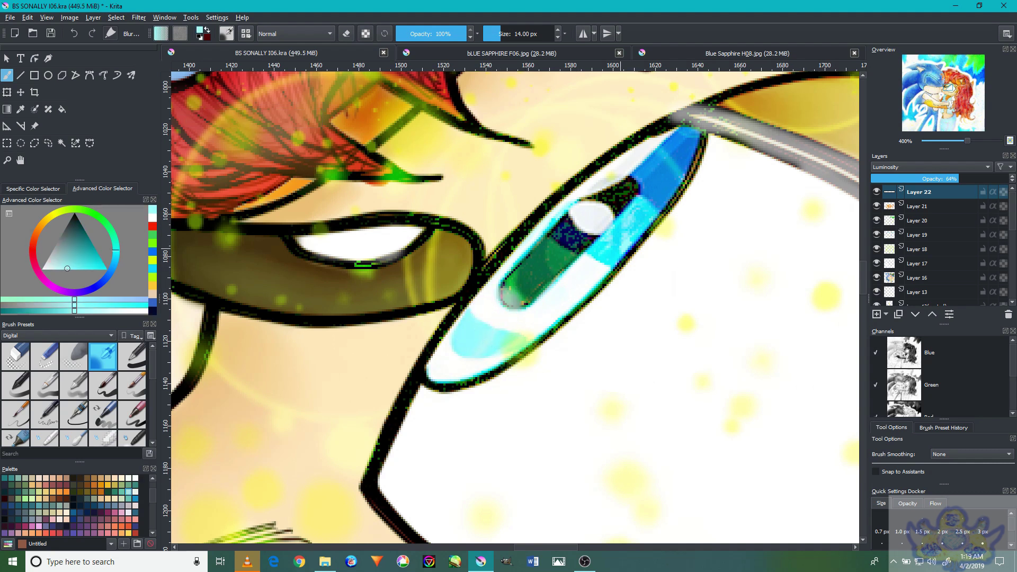
pyautogui.keyDown('ctrl'); pyautogui.click(675, 157); pyautogui.keyUp('ctrl')
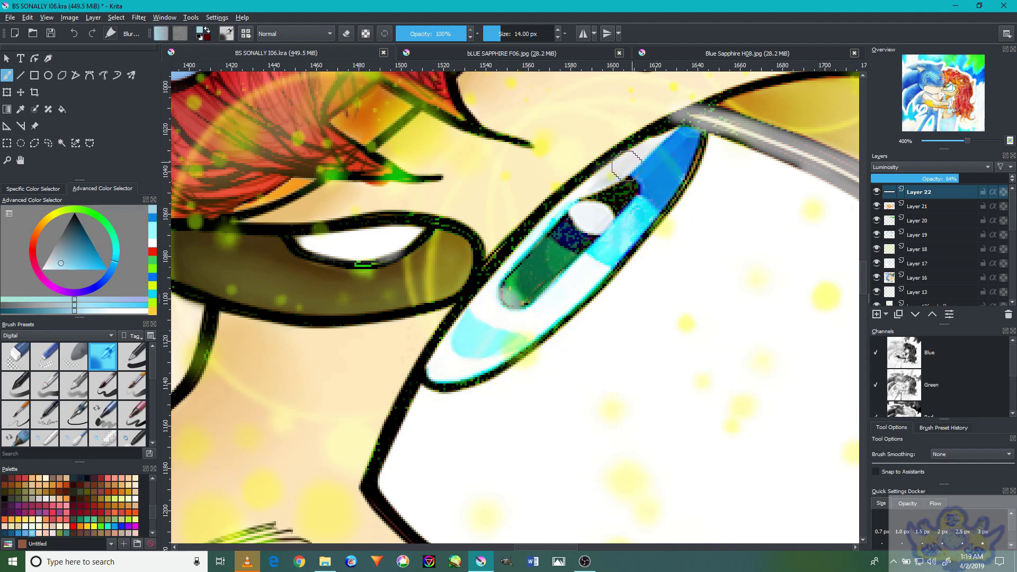
pyautogui.keyDown('ctrl'); pyautogui.click(588, 274); pyautogui.keyUp('ctrl')
pyautogui.keyDown('ctrl'); pyautogui.click(564, 267); pyautogui.keyUp('ctrl')
# Sample the white of the red-haired character's eye and paint over the yellow specks inside it
pyautogui.scroll(-6, 686, 393)
pyautogui.scroll(-1, 687, 391)
pyautogui.scroll(5, 689, 389)
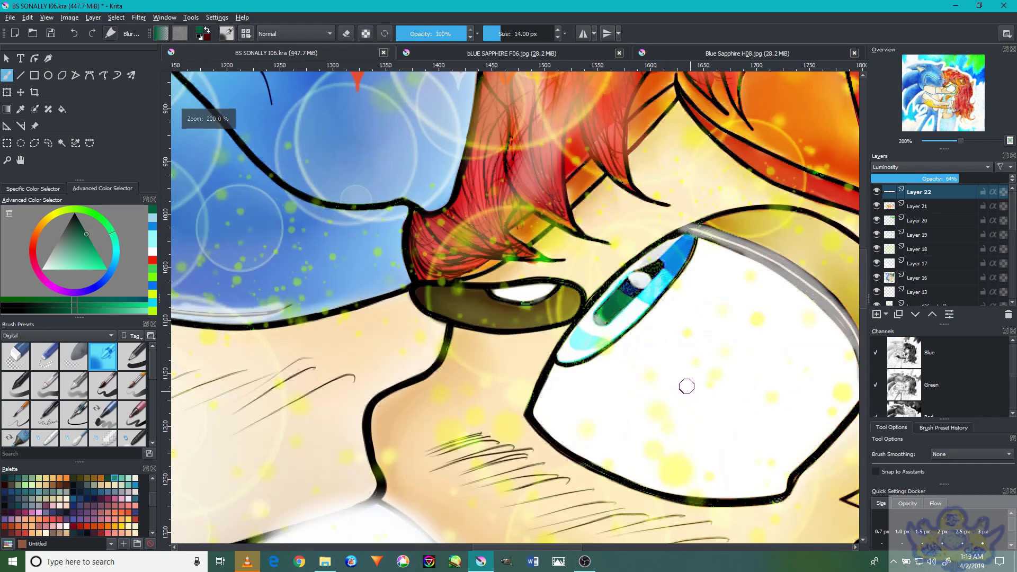
pyautogui.keyDown('ctrl'); pyautogui.click(652, 420); pyautogui.keyUp('ctrl')
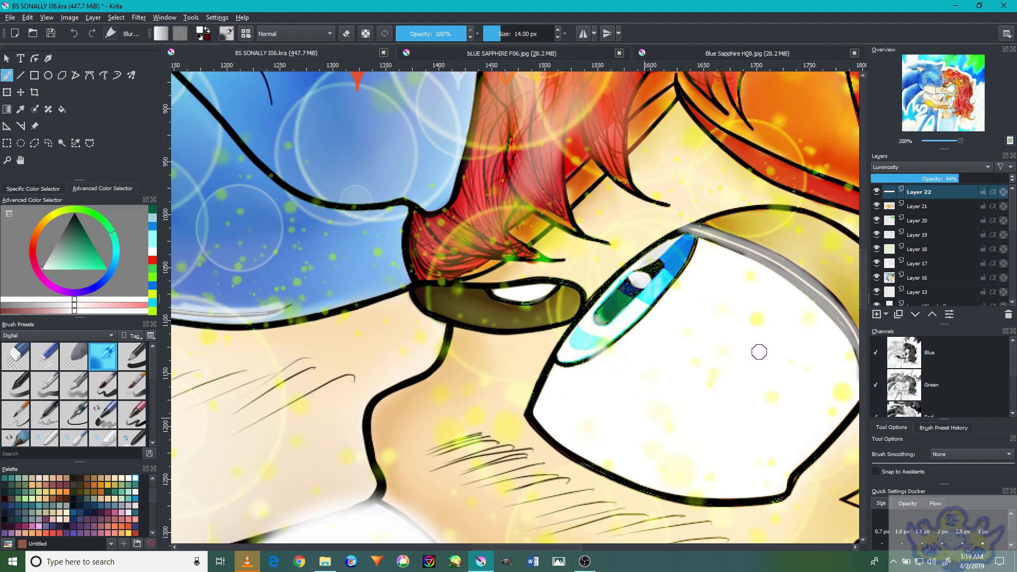
pyautogui.scroll(-5, 745, 431)
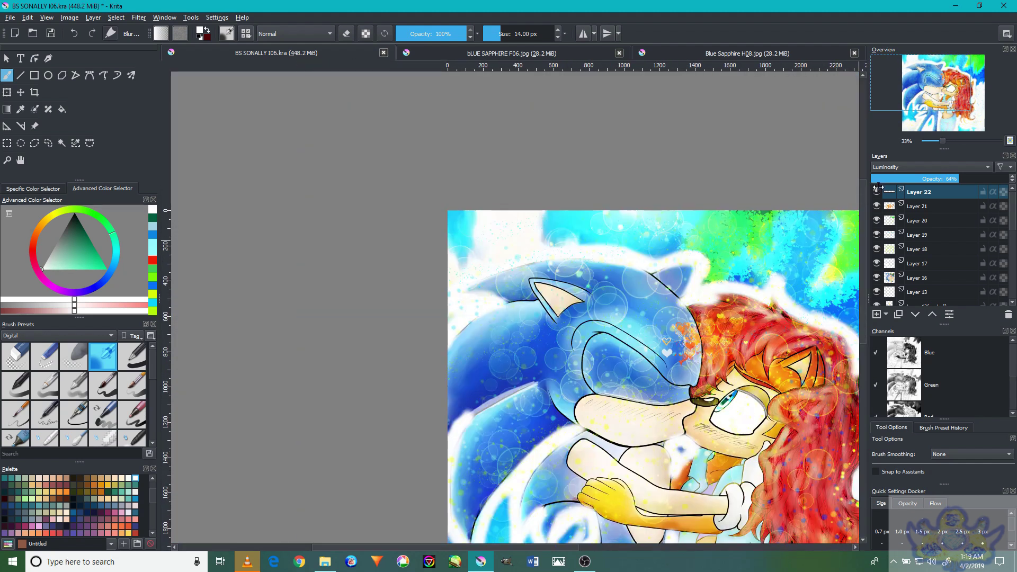
# Add a new layer and paint a soft white highlight along the upper eyelid outline of the red-haired character's large eye
pyautogui.click(878, 189)
pyautogui.click(877, 315)
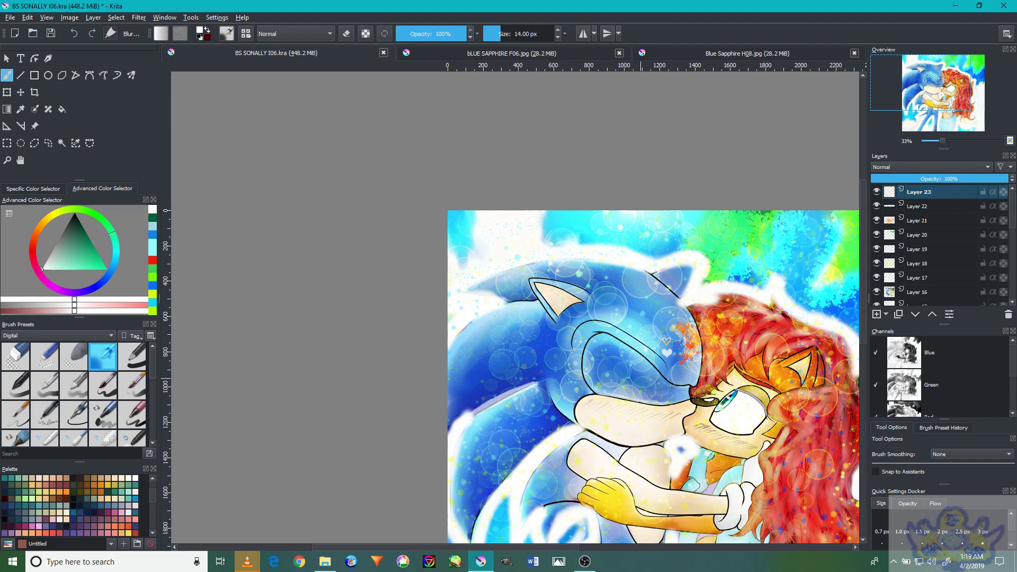
pyautogui.scroll(5, 727, 372)
pyautogui.moveTo(742, 398)
pyautogui.mouseDown()
pyautogui.moveTo(726, 371)
pyautogui.moveTo(590, 295)
pyautogui.mouseUp()
pyautogui.scroll(2, 609, 428)
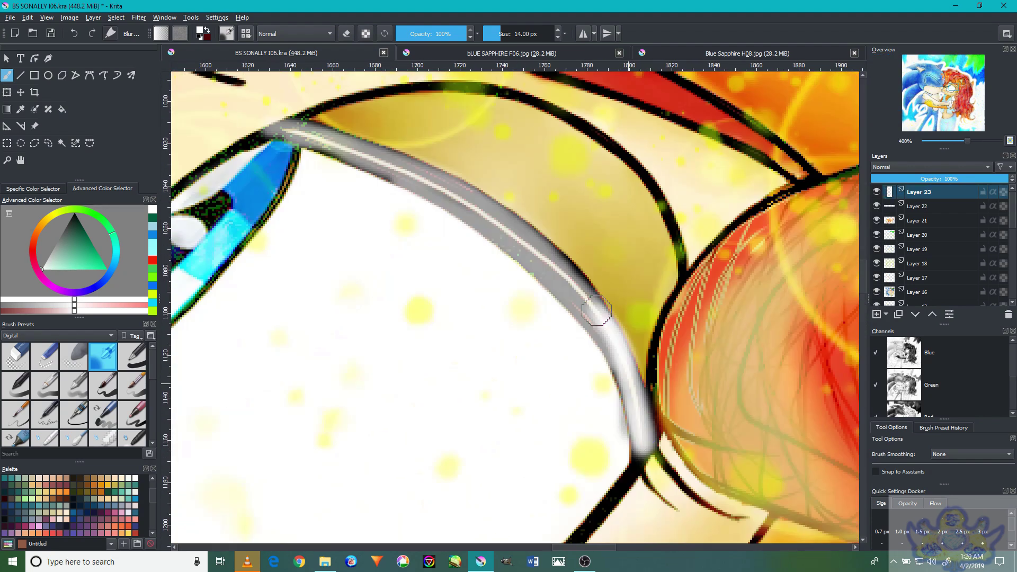
pyautogui.moveTo(496, 222)
pyautogui.mouseDown()
pyautogui.moveTo(307, 153)
pyautogui.moveTo(601, 274)
pyautogui.moveTo(604, 323)
pyautogui.mouseUp()
pyautogui.press('1')
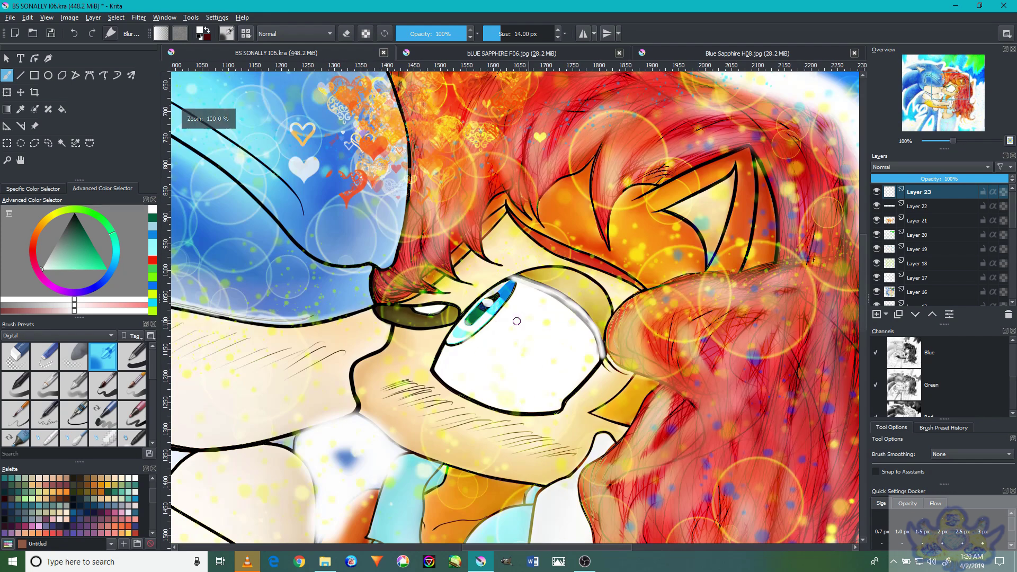
# Strengthen the white highlight along the upper outline of the blue character's muzzle
pyautogui.moveTo(362, 266); pyautogui.dragTo(678, 345)
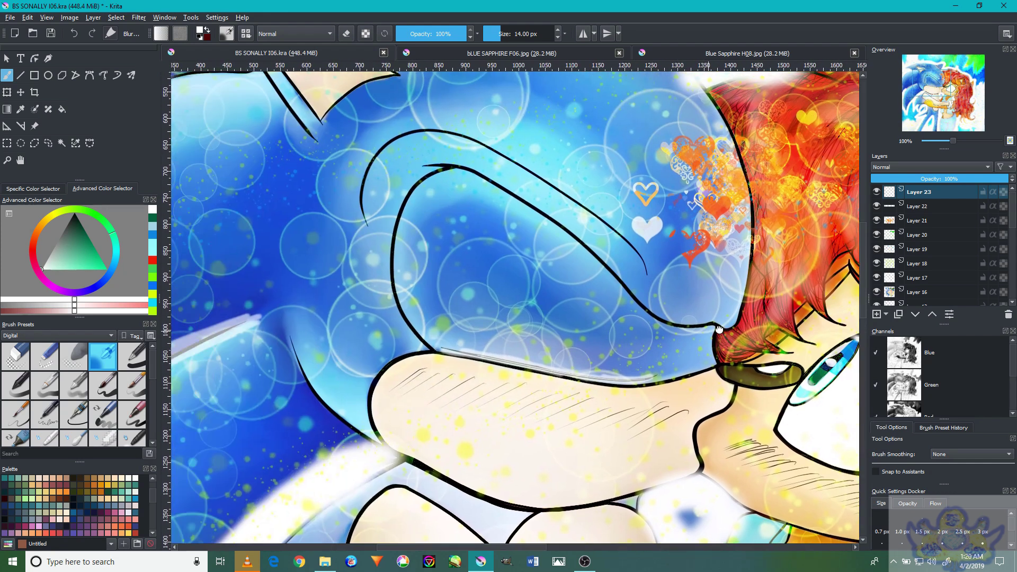
pyautogui.scroll(2, 684, 392)
pyautogui.moveTo(686, 389)
pyautogui.mouseDown()
pyautogui.moveTo(603, 391)
pyautogui.moveTo(318, 332)
pyautogui.mouseUp()
pyautogui.scroll(-3, 318, 332)
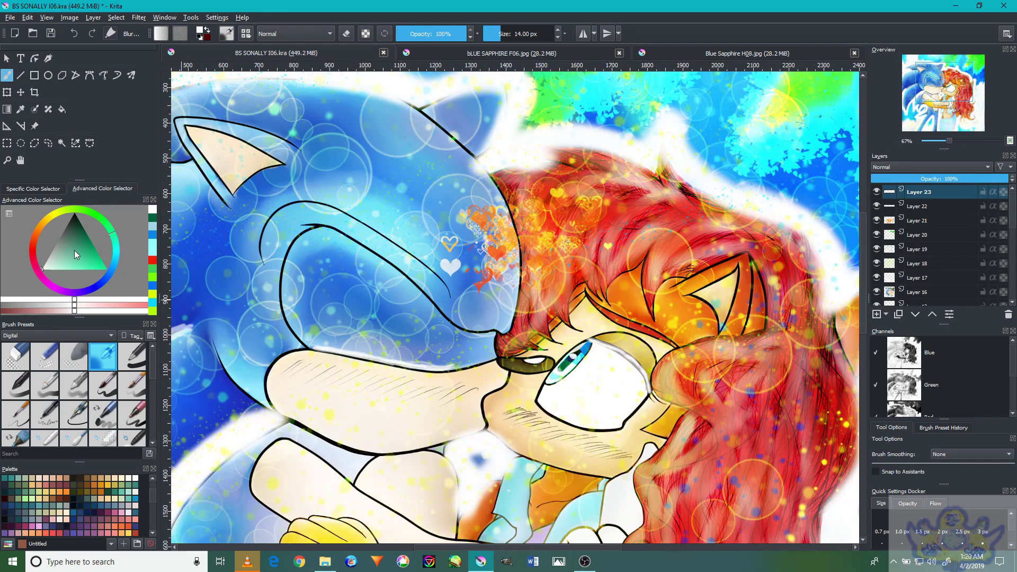
pyautogui.press('-')
pyautogui.press('-')
pyautogui.press('-')
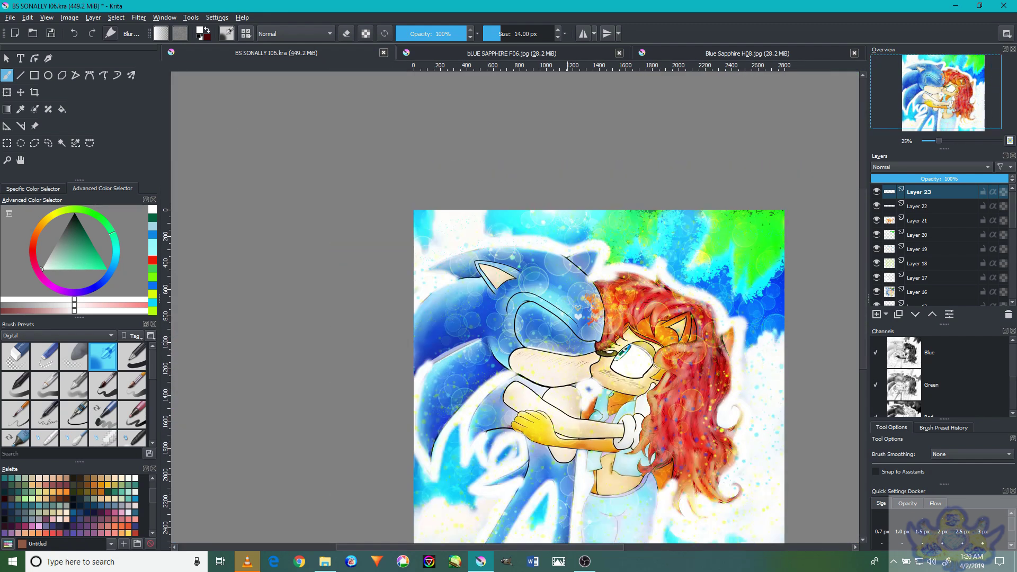
# On another new layer, scatter white specks over both characters and the background with a 135 px splatter texture brush
pyautogui.click(877, 314)
pyautogui.click(44, 336)
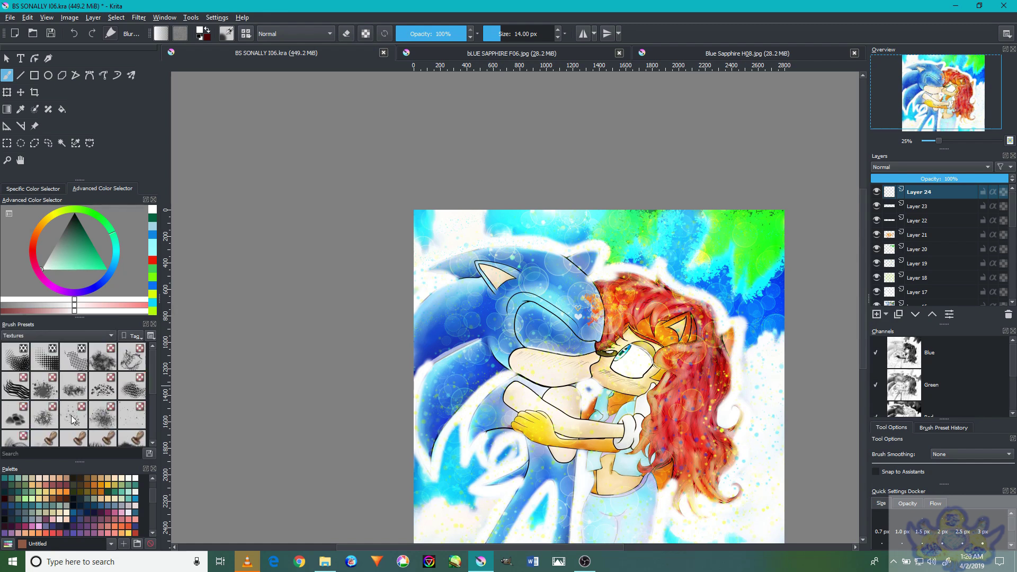
pyautogui.click(72, 416)
pyautogui.scroll(1, 624, 273)
pyautogui.scroll(2, 625, 273)
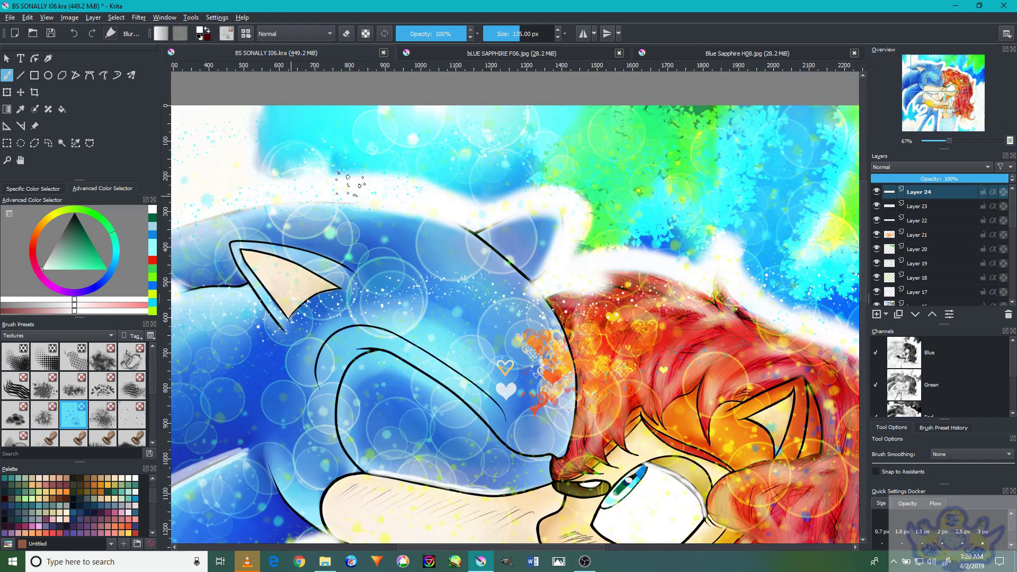
pyautogui.scroll(-2, 714, 449)
pyautogui.moveTo(666, 436)
pyautogui.mouseDown()
pyautogui.moveTo(449, 443)
pyautogui.moveTo(264, 400)
pyautogui.mouseUp()
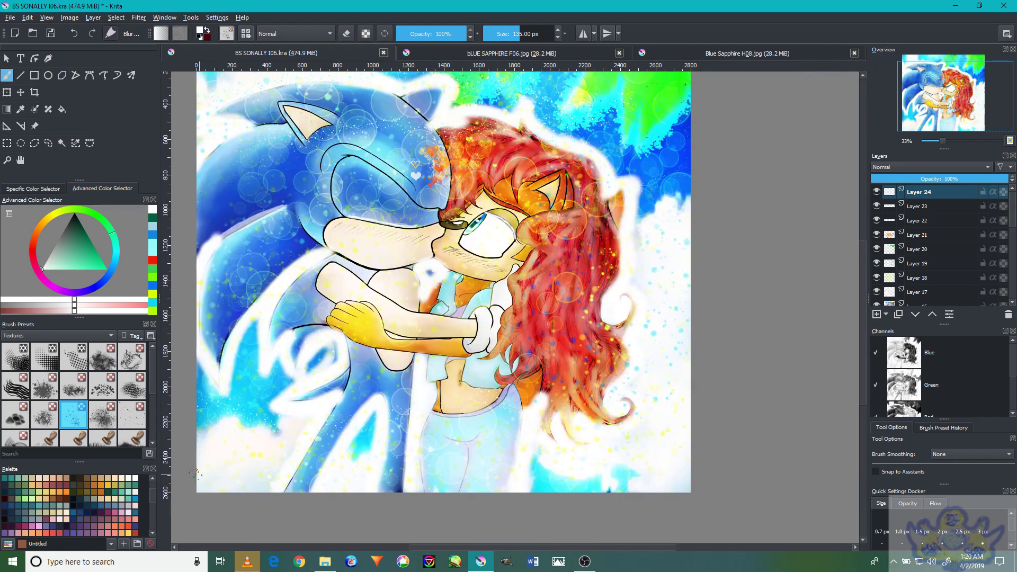
pyautogui.moveTo(490, 472); pyautogui.dragTo(480, 537)
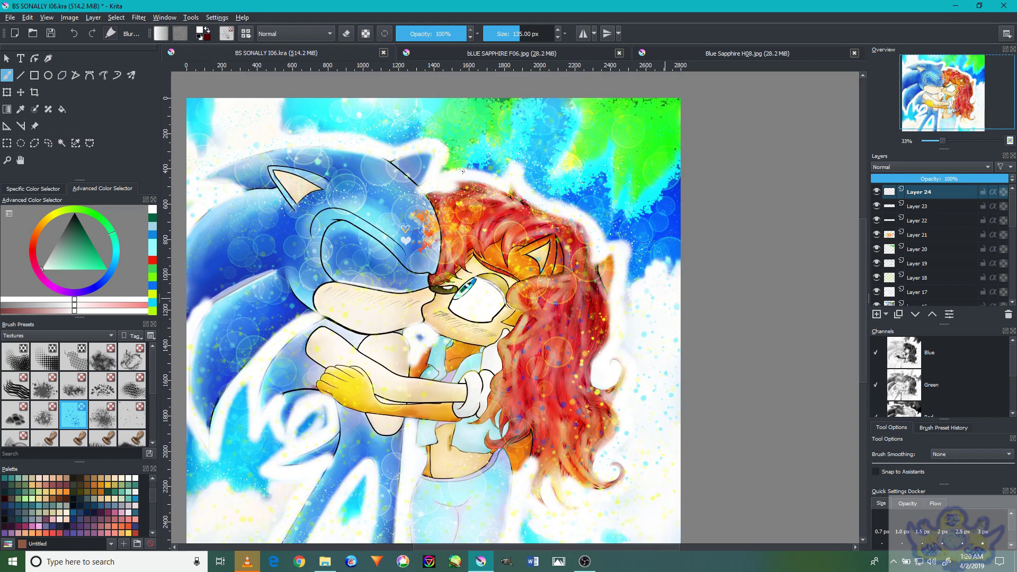
pyautogui.moveTo(345, 263)
pyautogui.mouseDown()
pyautogui.moveTo(445, 234)
pyautogui.moveTo(420, 256)
pyautogui.mouseUp()
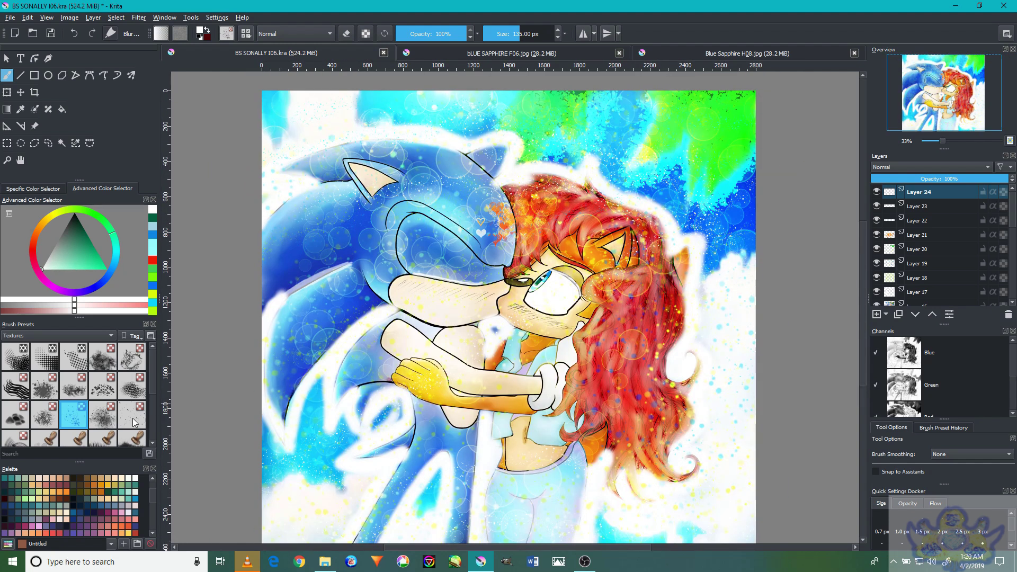
# Dab white foliage texture over the green areas of the upper background with a 175 px texture brush
pyautogui.click(103, 396)
pyautogui.scroll(2, 644, 113)
pyautogui.moveTo(636, 138)
pyautogui.mouseDown()
pyautogui.moveTo(678, 117)
pyautogui.moveTo(818, 201)
pyautogui.moveTo(794, 159)
pyautogui.moveTo(731, 127)
pyautogui.moveTo(821, 138)
pyautogui.moveTo(755, 199)
pyautogui.moveTo(578, 148)
pyautogui.moveTo(534, 164)
pyautogui.moveTo(583, 143)
pyautogui.mouseUp()
pyautogui.scroll(-1, 819, 201)
# Soften the white foliage texture over the green background areas with a 60 px digital brush
pyautogui.click(59, 335)
pyautogui.click(59, 293)
pyautogui.click(58, 335)
pyautogui.click(50, 262)
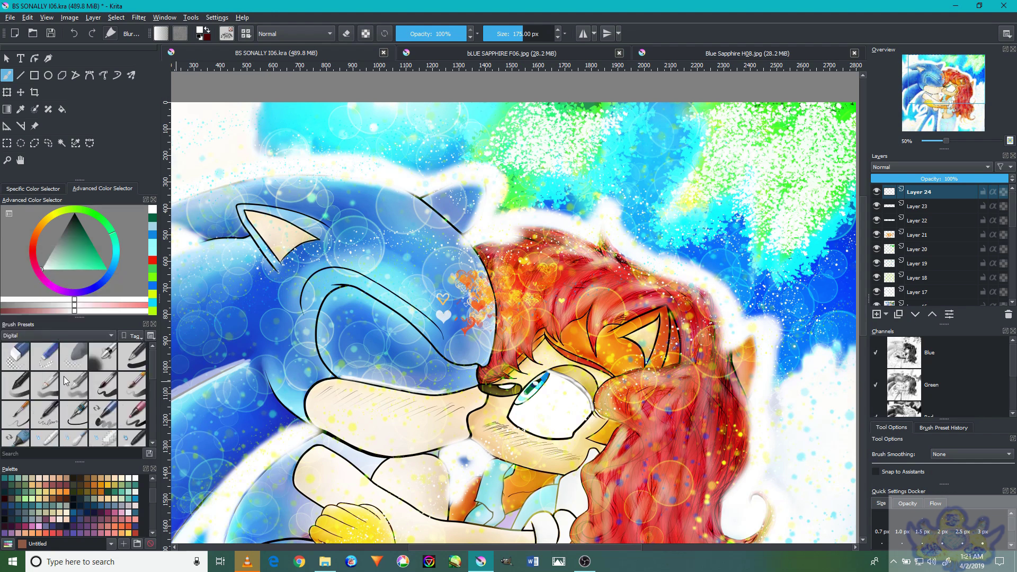
pyautogui.click(74, 434)
pyautogui.moveTo(818, 142)
pyautogui.mouseDown()
pyautogui.moveTo(763, 127)
pyautogui.moveTo(810, 212)
pyautogui.mouseUp()
# Spray fine white specks over the softened green background areas with an 80 px texture brush
pyautogui.click(41, 336)
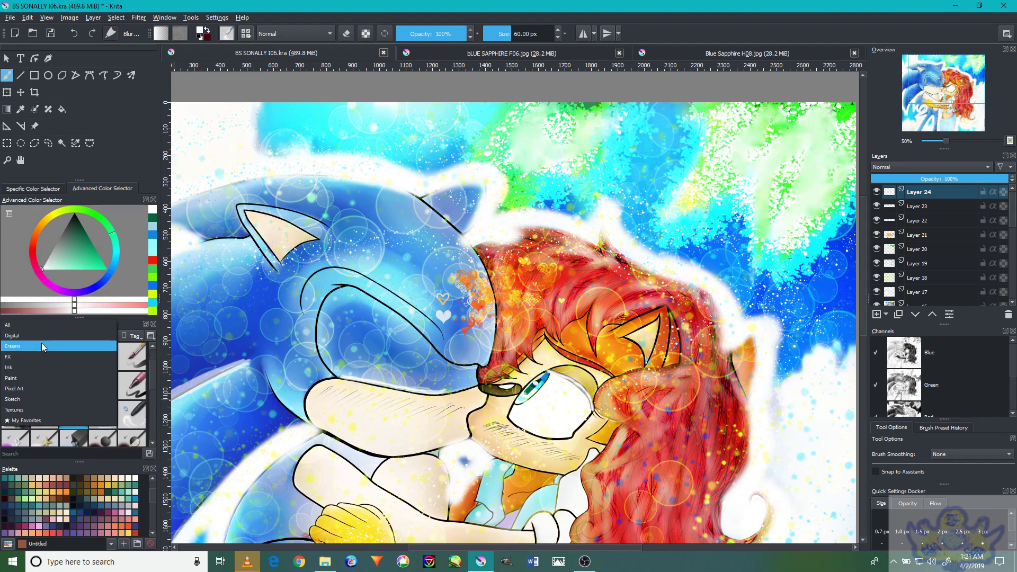
pyautogui.click(45, 410)
pyautogui.moveTo(538, 155); pyautogui.dragTo(509, 116)
pyautogui.moveTo(761, 188)
pyautogui.mouseDown()
pyautogui.moveTo(795, 196)
pyautogui.moveTo(770, 208)
pyautogui.mouseUp()
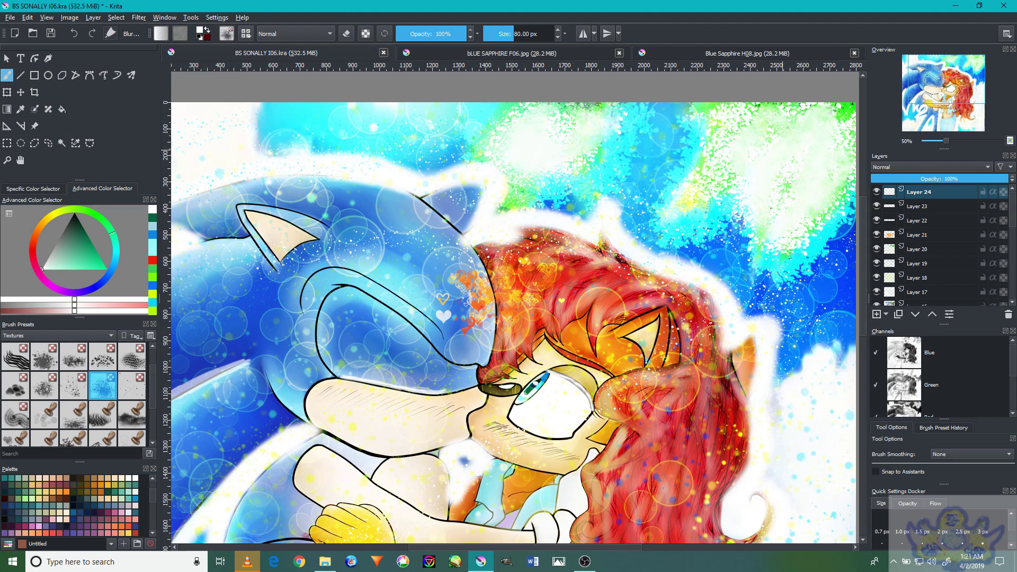
pyautogui.moveTo(761, 109); pyautogui.dragTo(689, 112)
pyautogui.press('-')
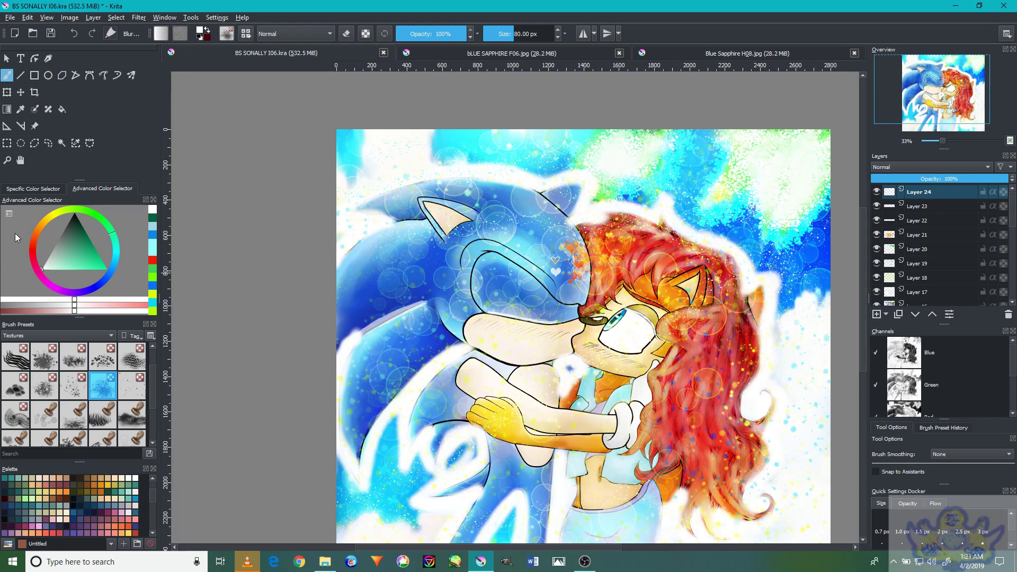
# On a new layer, stamp bokeh circles over the painting with a 375 px texture brush in blue sampled from the background
pyautogui.press('+')
pyautogui.press('+')
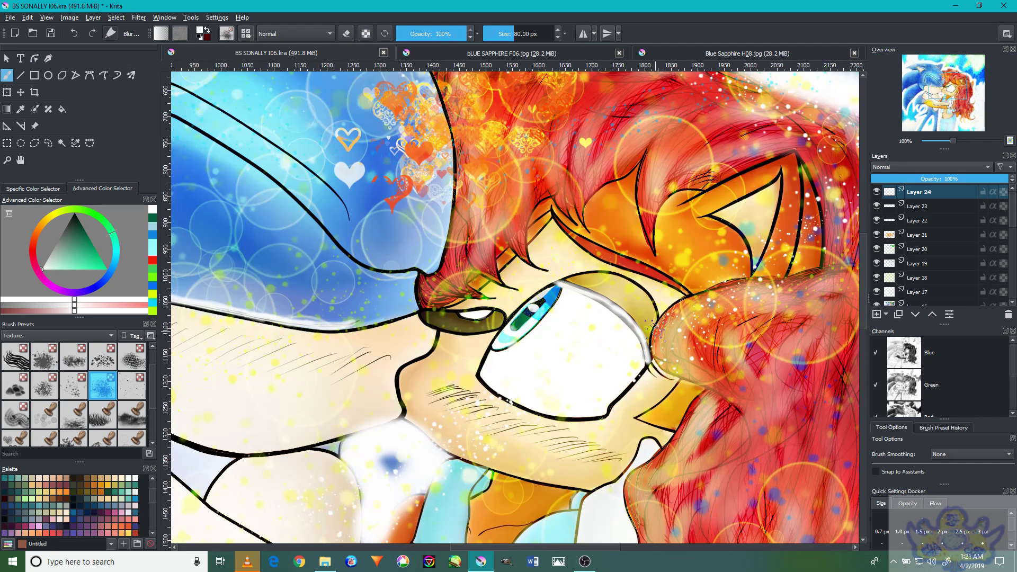
pyautogui.press('-')
pyautogui.press('+')
pyautogui.press('+')
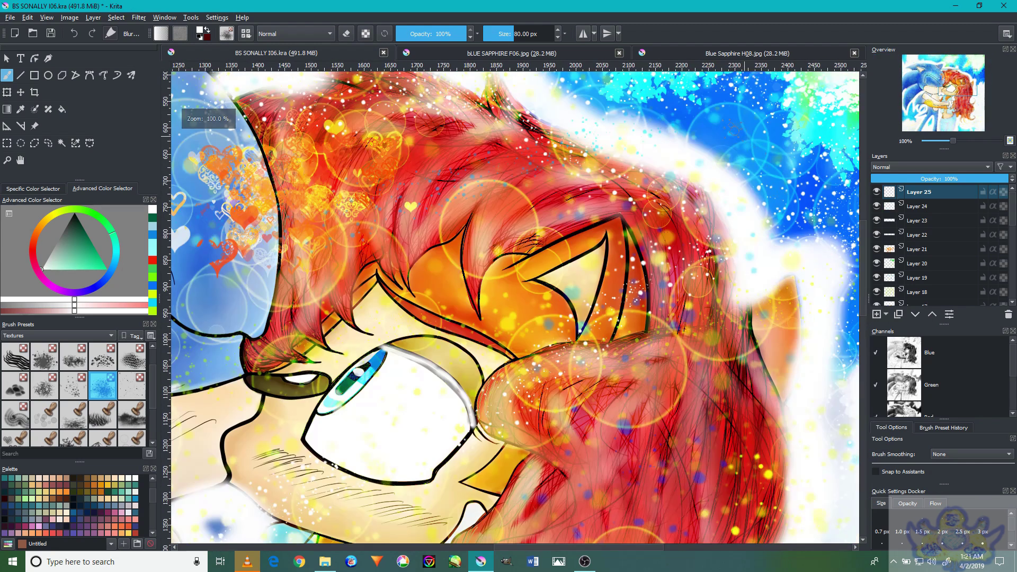
pyautogui.keyDown('ctrl'); pyautogui.click(691, 115); pyautogui.keyUp('ctrl')
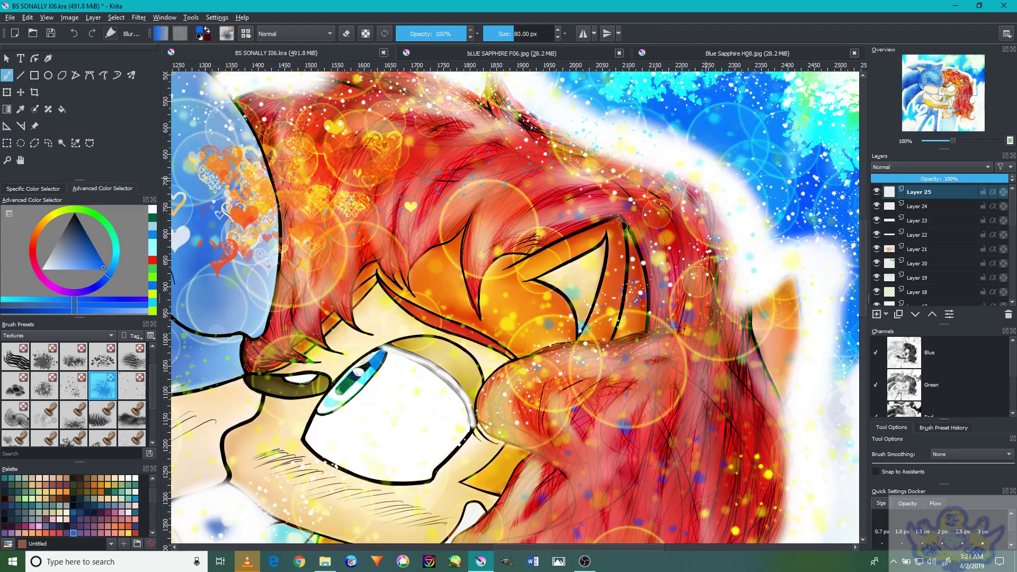
pyautogui.click(50, 418)
pyautogui.press('-')
pyautogui.press('-')
pyautogui.press('-')
pyautogui.press('-')
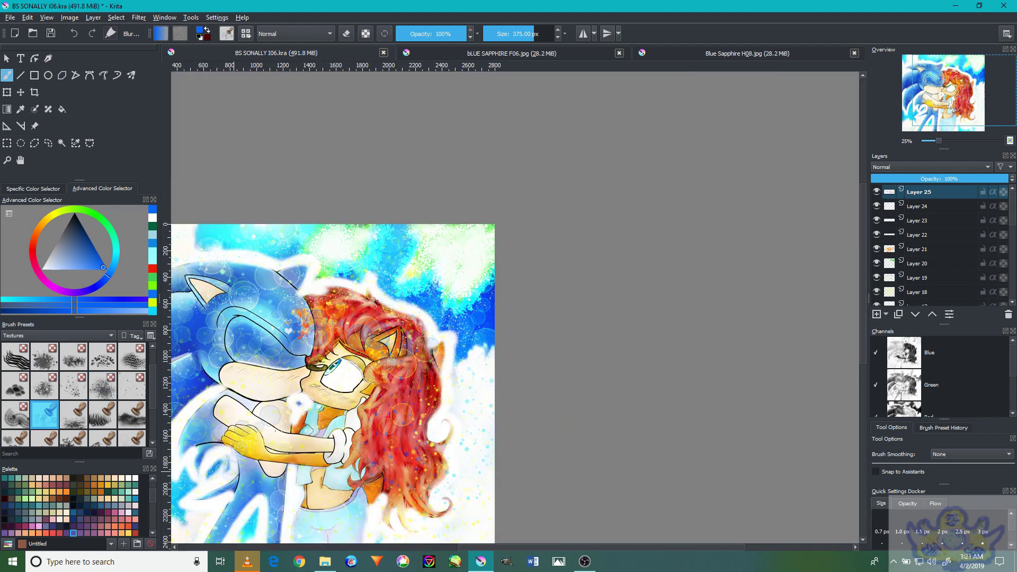
# Lower the bokeh layer's opacity to 23% and stamp more circles across the characters and the surrounding background
pyautogui.moveTo(889, 180); pyautogui.dragTo(902, 180)
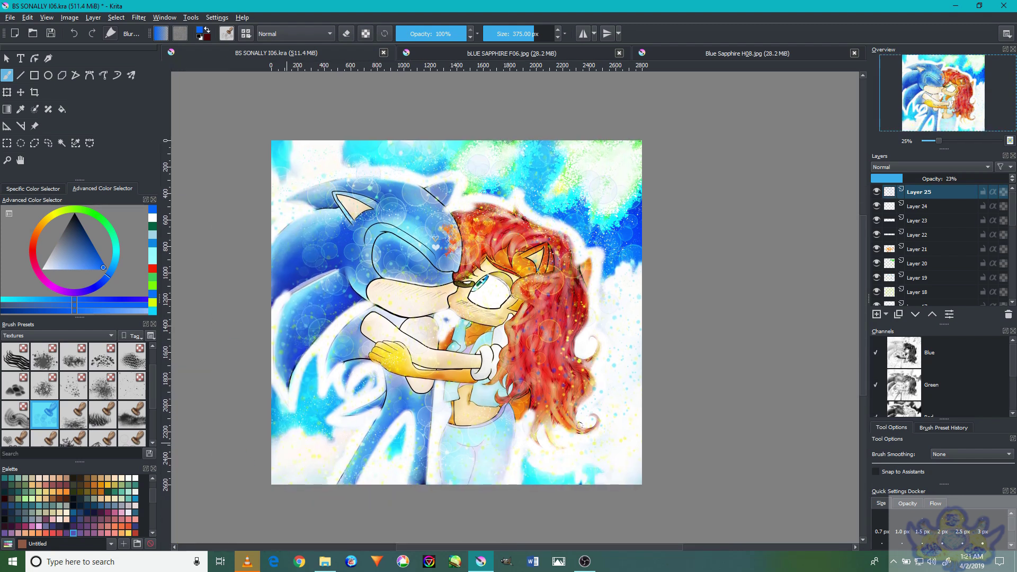
pyautogui.moveTo(546, 418); pyautogui.dragTo(554, 469)
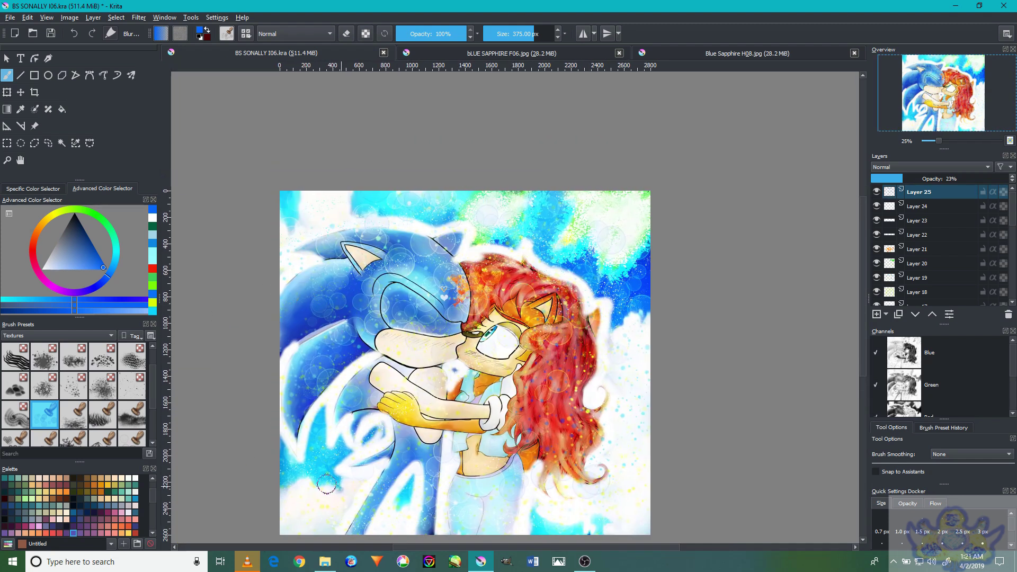
pyautogui.scroll(3, 618, 336)
pyautogui.scroll(-1, 651, 200)
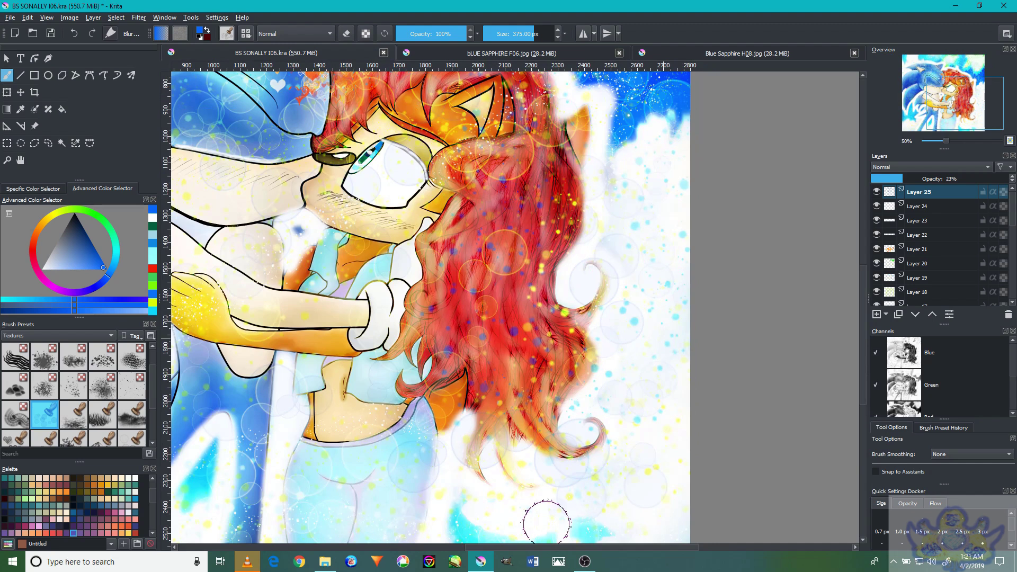
pyautogui.scroll(-2, 365, 447)
pyautogui.scroll(1, 365, 446)
pyautogui.scroll(3, 470, 358)
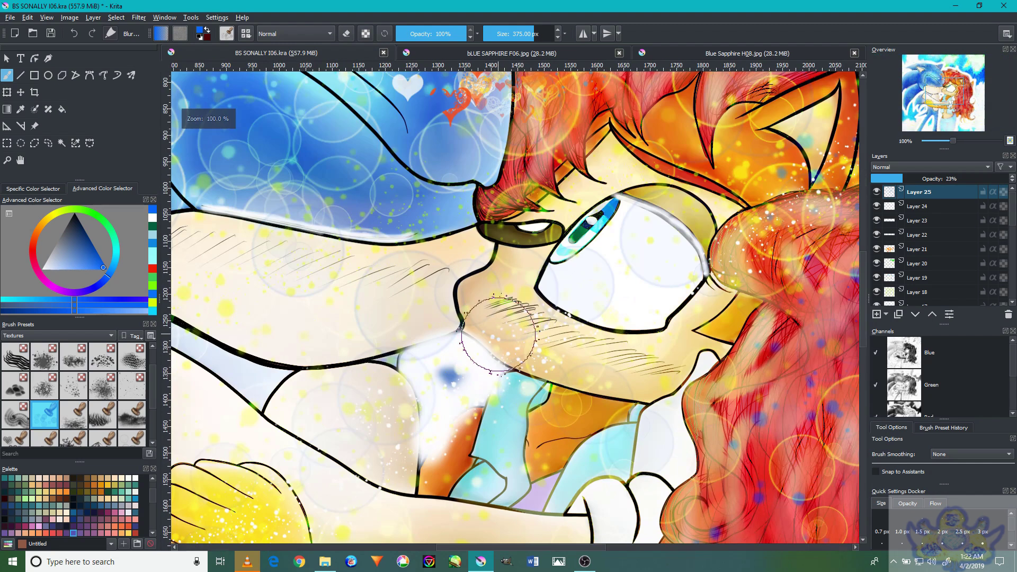
pyautogui.scroll(-2, 465, 351)
pyautogui.scroll(-2, 68, 442)
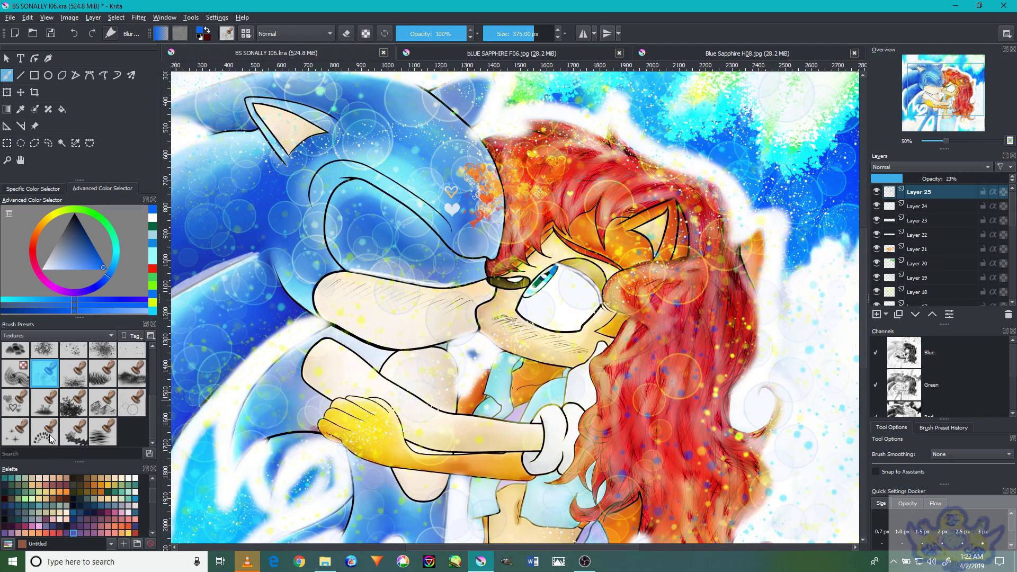
pyautogui.scroll(3, 58, 394)
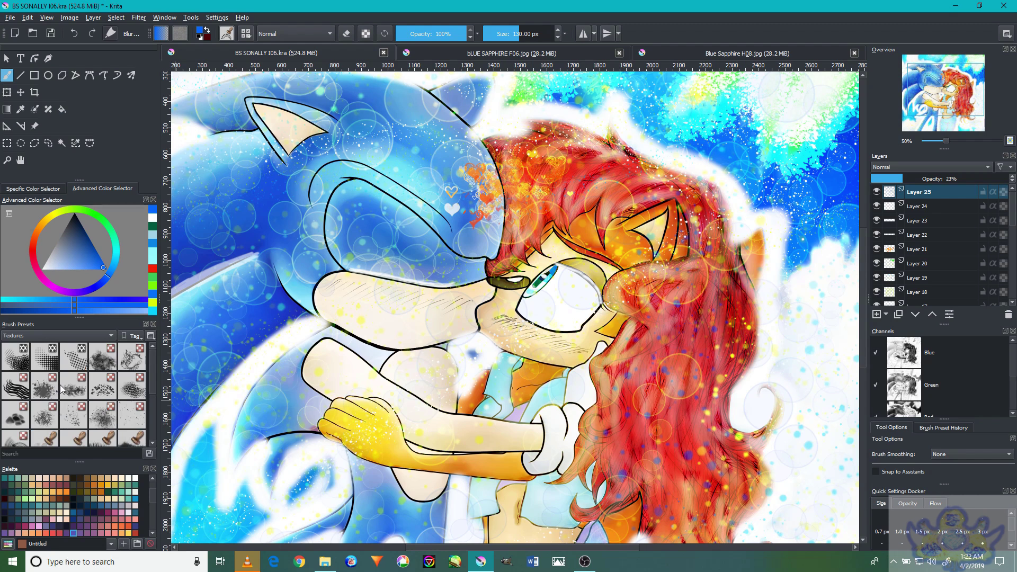
pyautogui.scroll(-2, 803, 249)
pyautogui.scroll(4, 804, 249)
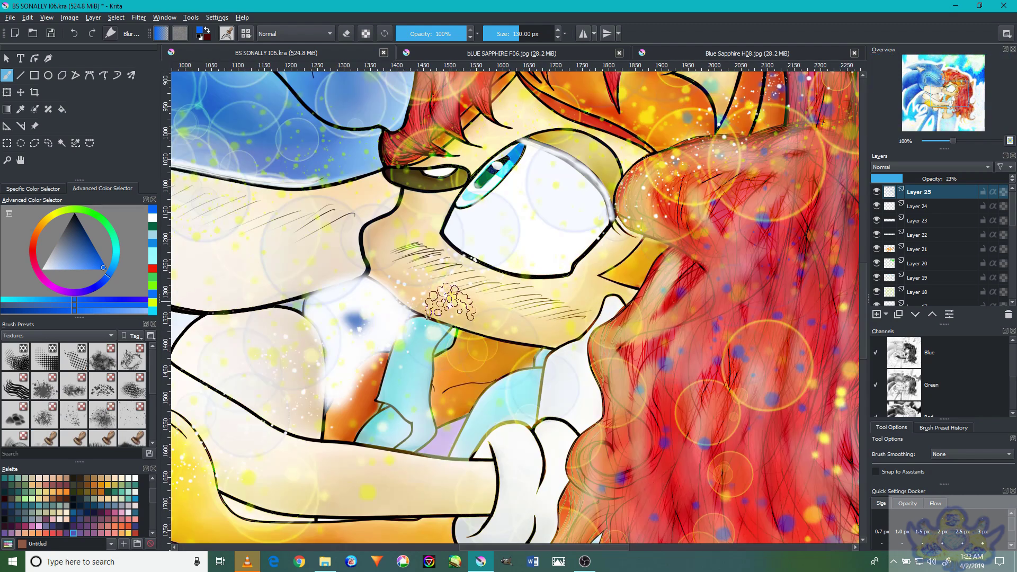
pyautogui.scroll(-2, 804, 249)
pyautogui.moveTo(707, 295); pyautogui.dragTo(662, 324)
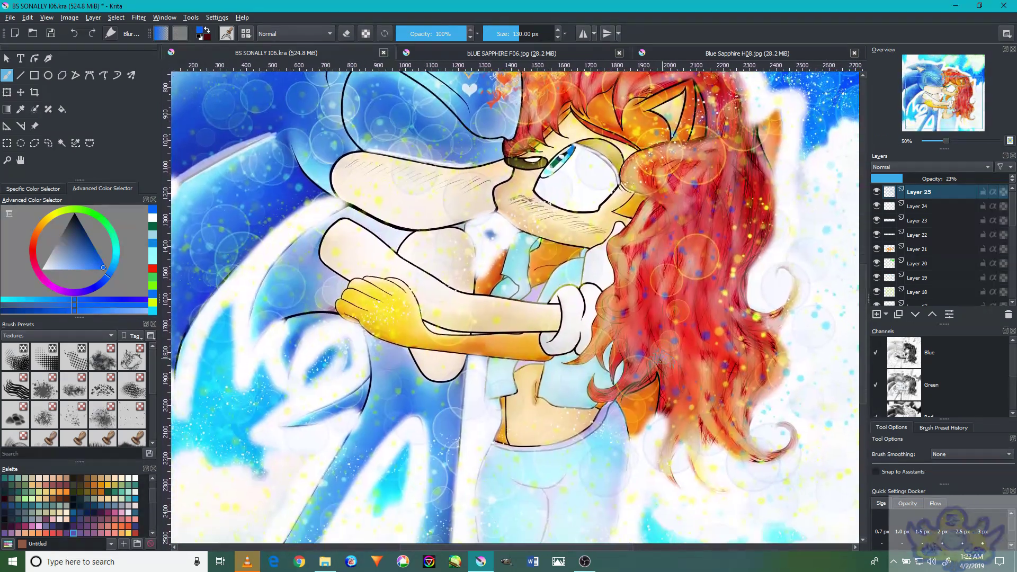
pyautogui.scroll(-2, 669, 439)
pyautogui.click(585, 562)
pyautogui.click(585, 562)
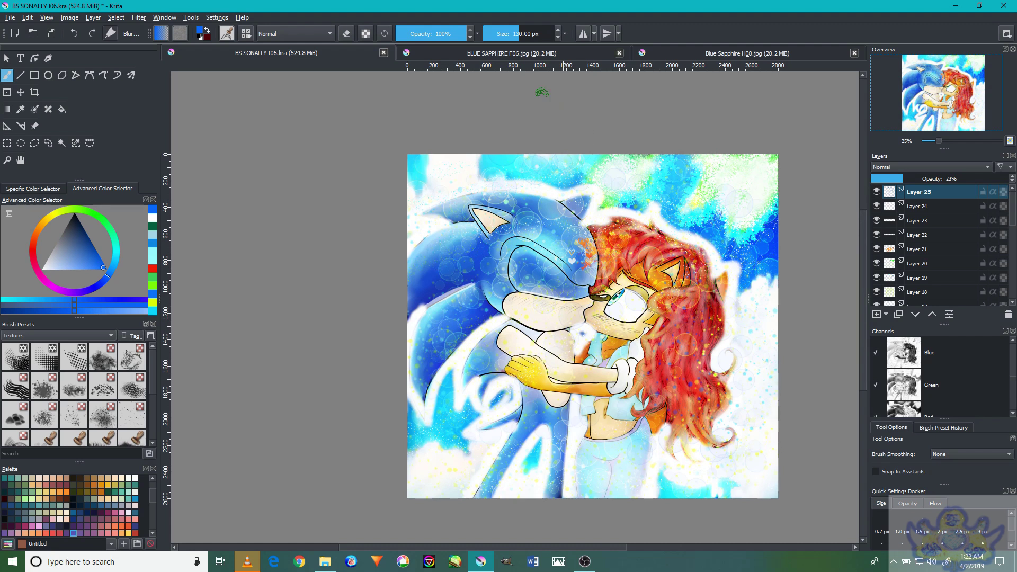
# Sample the orange-red blush colour from the cheek in bLUE SAPPHIRE F06.jpg and return to the BS SONALLY I06.kra painting
pyautogui.click(516, 53)
pyautogui.scroll(4, 590, 380)
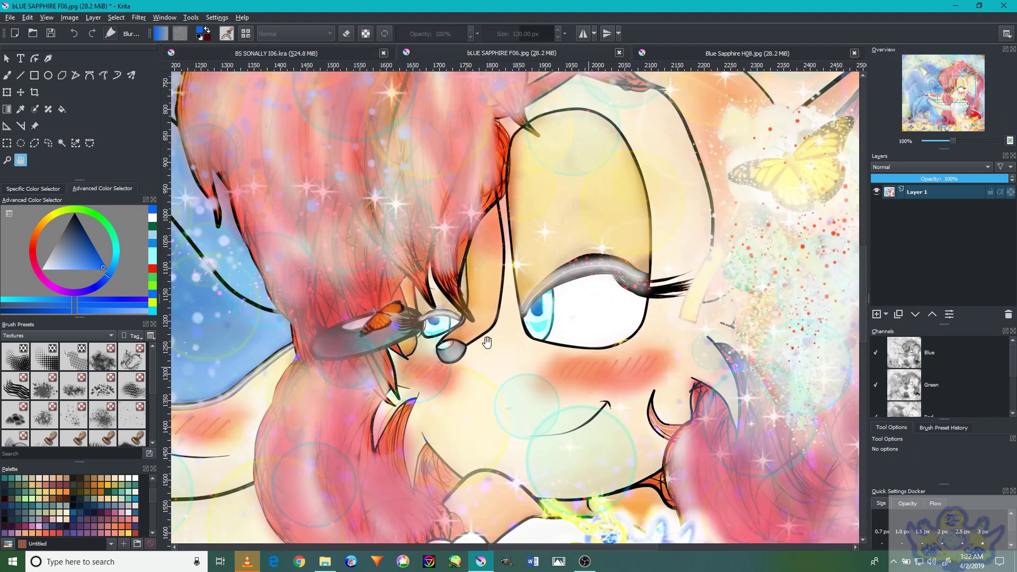
pyautogui.click(8, 76)
pyautogui.keyDown('ctrl'); pyautogui.click(635, 392); pyautogui.keyUp('ctrl')
pyautogui.click(212, 53)
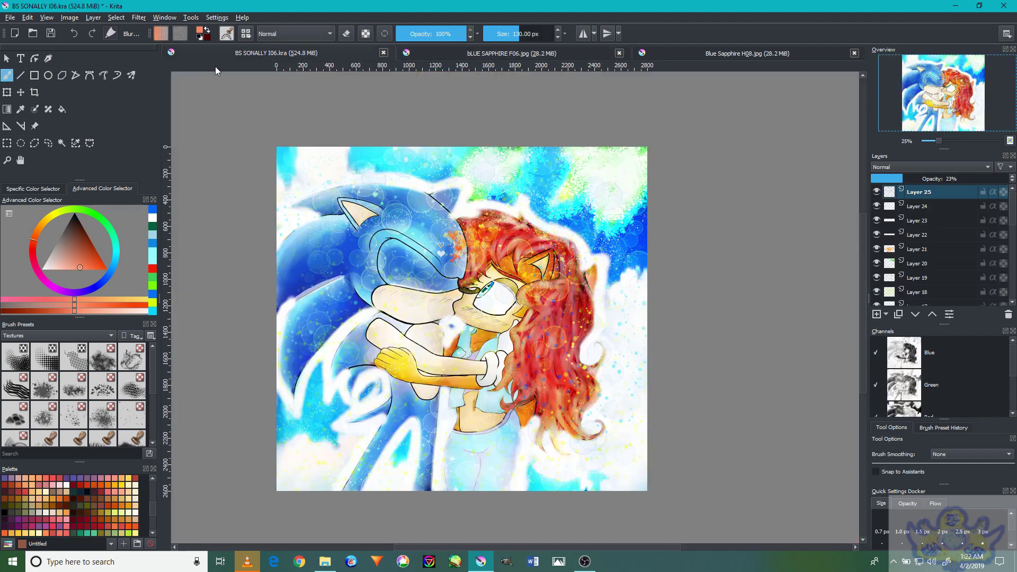
# Add a new layer above the bokeh layer with the Multiply blending mode
pyautogui.click(915, 167)
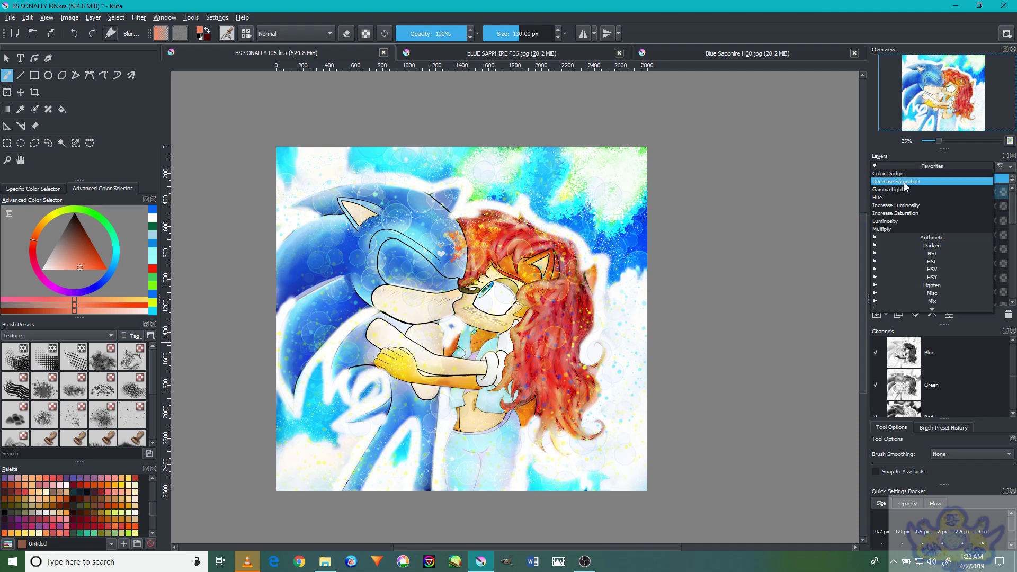
pyautogui.click(893, 225)
pyautogui.click(898, 169)
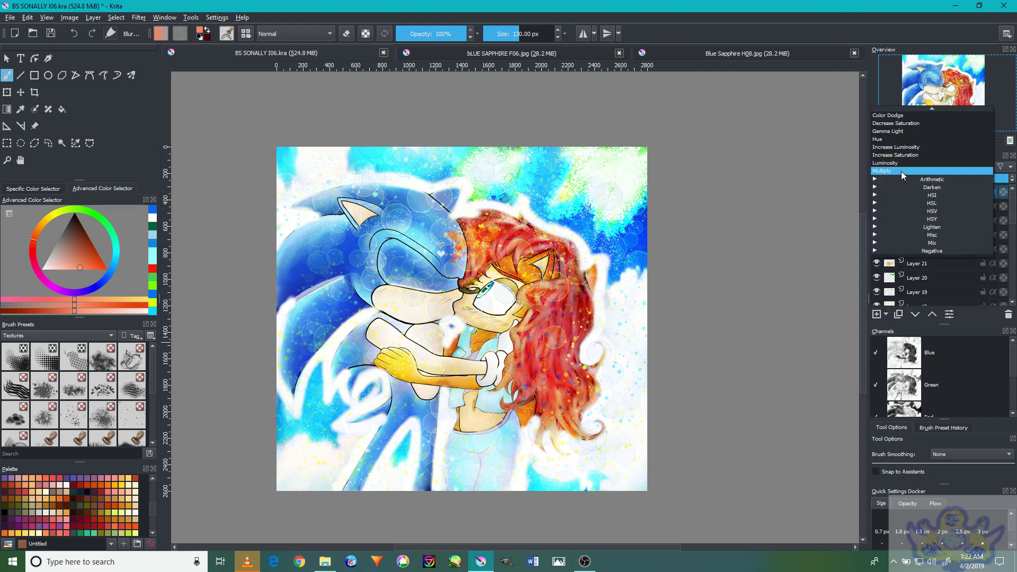
pyautogui.click(901, 171)
# Paint orange-red blush over the hatching on both characters' muzzles with a soft 59 px digital airbrush
pyautogui.click(50, 337)
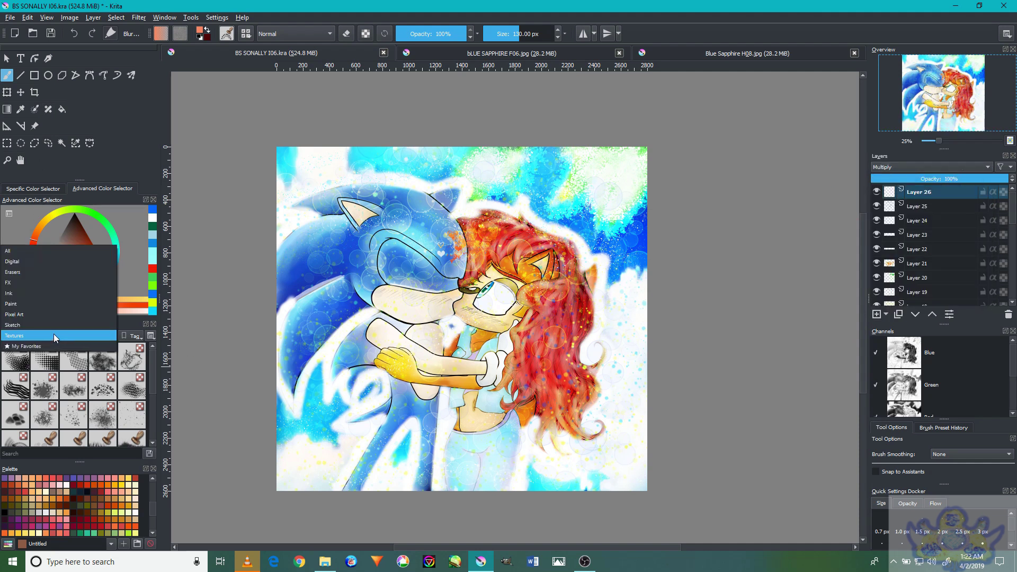
pyautogui.click(62, 263)
pyautogui.click(102, 356)
pyautogui.scroll(5, 432, 367)
pyautogui.press('[')
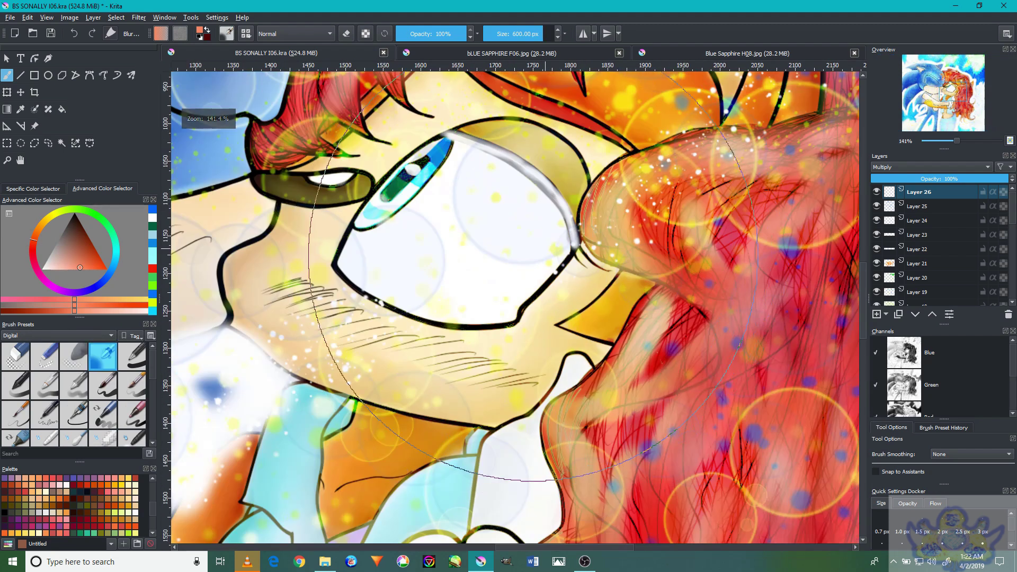
pyautogui.press('[')
pyautogui.press('[')
pyautogui.press('[')
pyautogui.moveTo(424, 349)
pyautogui.mouseDown()
pyautogui.moveTo(476, 371)
pyautogui.moveTo(325, 320)
pyautogui.moveTo(275, 286)
pyautogui.moveTo(342, 297)
pyautogui.moveTo(525, 376)
pyautogui.moveTo(290, 282)
pyautogui.moveTo(445, 378)
pyautogui.mouseUp()
pyautogui.moveTo(223, 249)
pyautogui.mouseDown()
pyautogui.moveTo(575, 300)
pyautogui.moveTo(335, 283)
pyautogui.moveTo(502, 329)
pyautogui.moveTo(296, 286)
pyautogui.moveTo(604, 297)
pyautogui.mouseUp()
pyautogui.moveTo(710, 329); pyautogui.dragTo(520, 334)
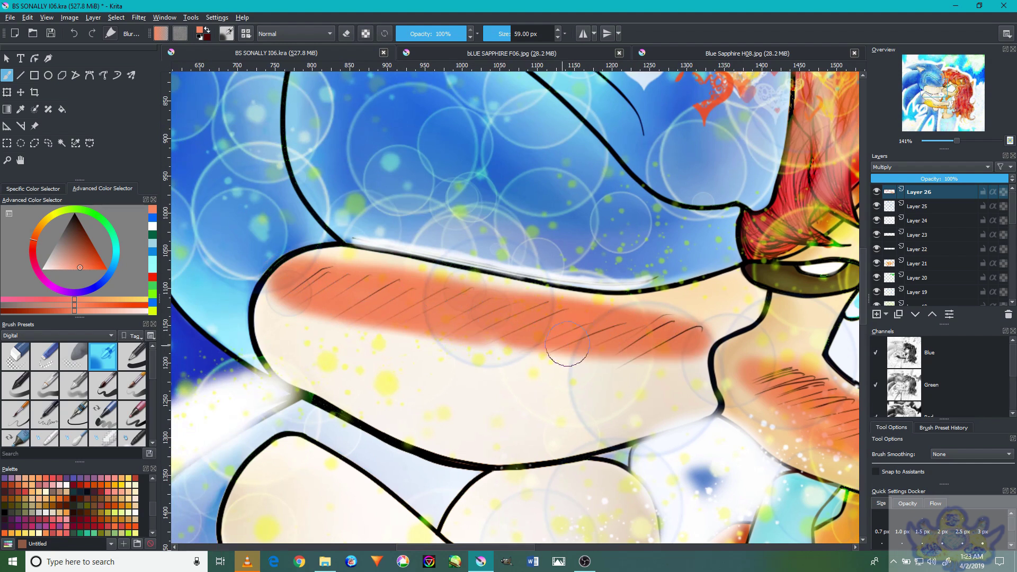
# Blend and soften the edges of the orange-red blush on both characters' muzzles with a 60 px blending brush
pyautogui.press('/')
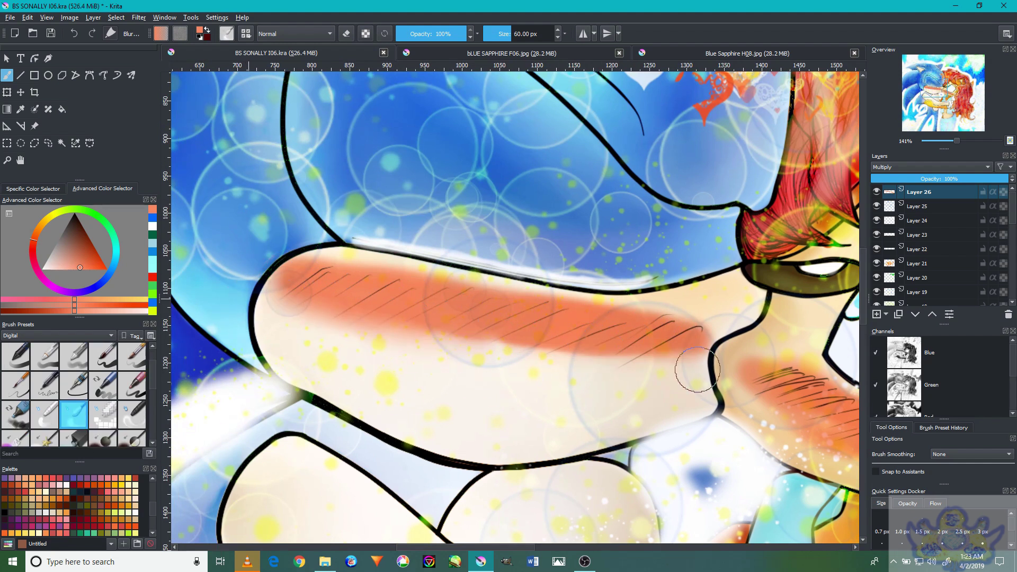
pyautogui.moveTo(560, 280)
pyautogui.mouseDown()
pyautogui.moveTo(317, 249)
pyautogui.moveTo(580, 296)
pyautogui.moveTo(710, 356)
pyautogui.moveTo(520, 345)
pyautogui.moveTo(291, 291)
pyautogui.mouseUp()
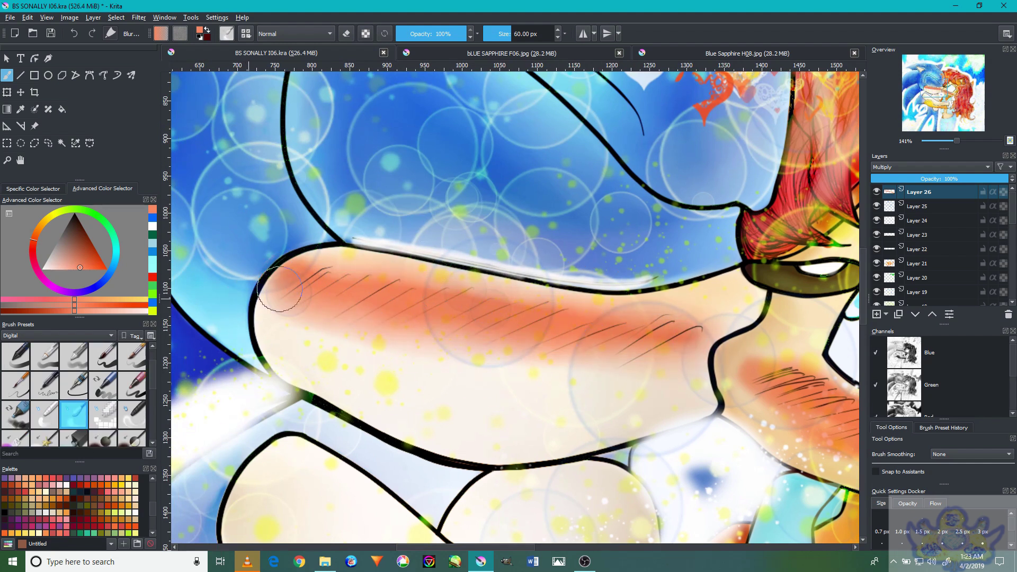
pyautogui.press('-')
pyautogui.press('+')
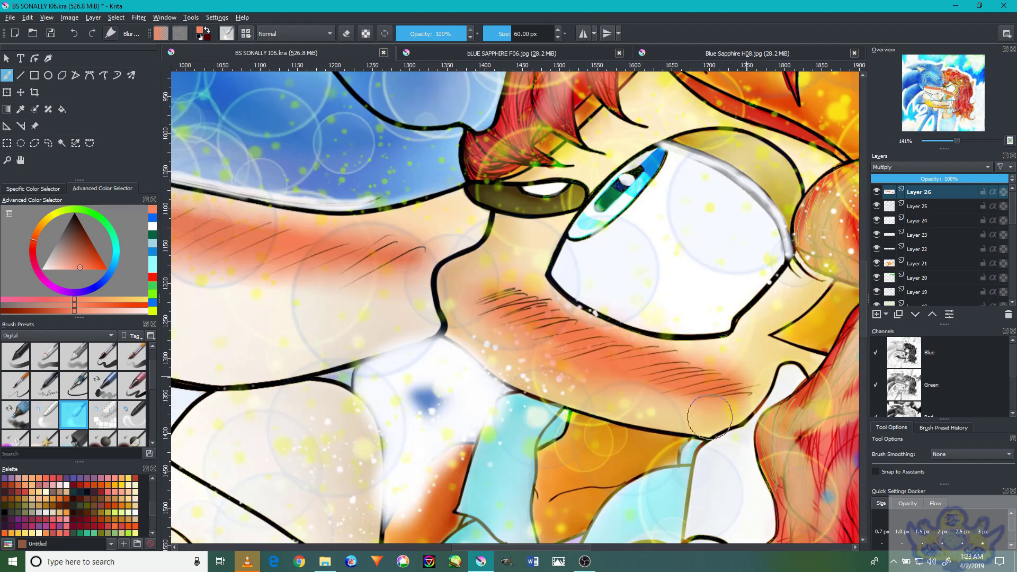
pyautogui.press('-')
pyautogui.press('-')
pyautogui.press('-')
# Add a new Normal-mode layer directly above the blush layer
pyautogui.click(926, 212)
pyautogui.press('Down')
pyautogui.press('Down')
pyautogui.press('Up')
pyautogui.press('Up')
pyautogui.press('Up')
pyautogui.click(877, 314)
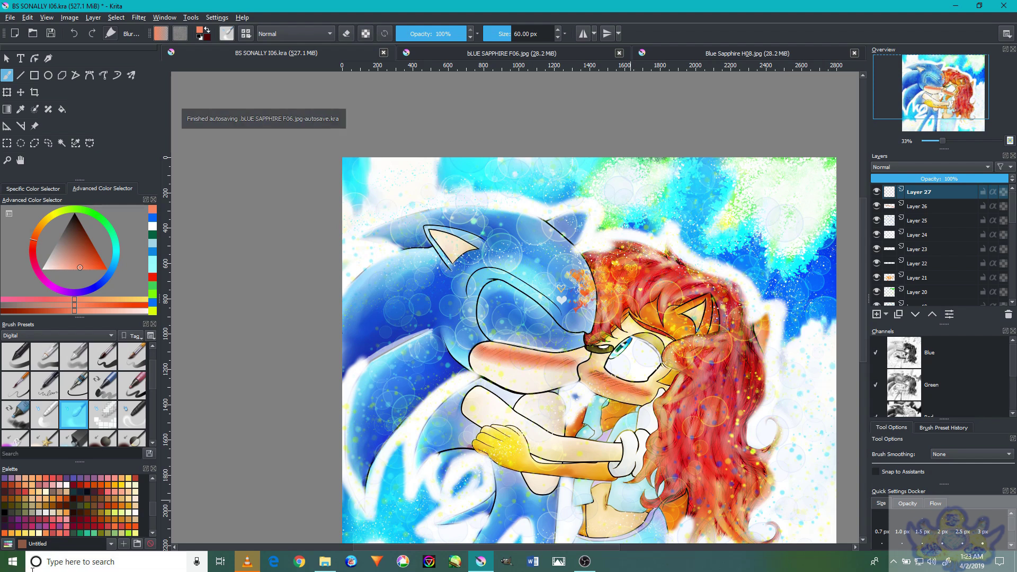
# Paint a white shine streak across the red-haired character's cheek blush with a soft 44 px digital airbrush
pyautogui.scroll(3, 221, 339)
pyautogui.scroll(1, 116, 365)
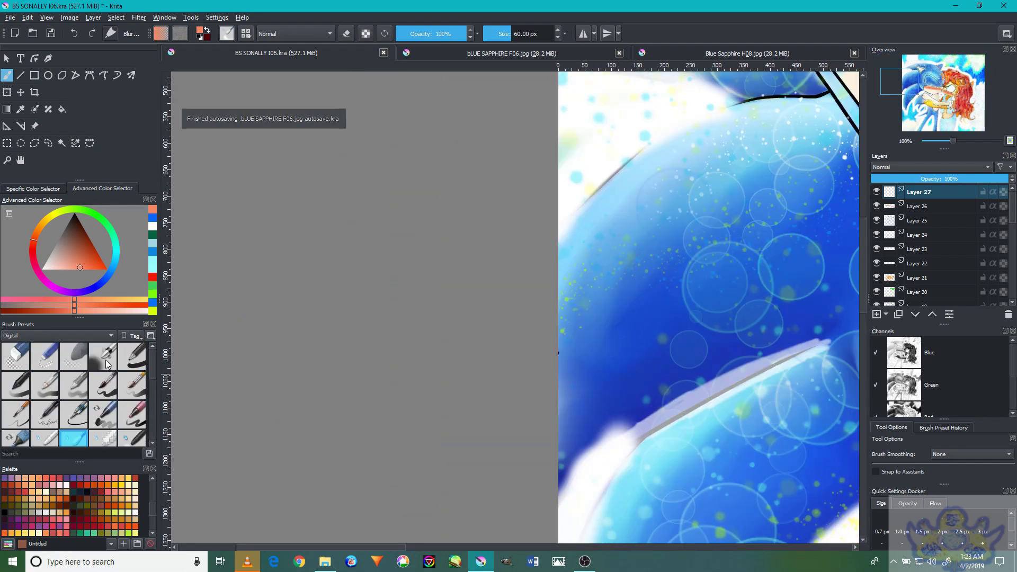
pyautogui.click(106, 364)
pyautogui.scroll(-3, 586, 271)
pyautogui.moveTo(747, 282); pyautogui.dragTo(313, 216)
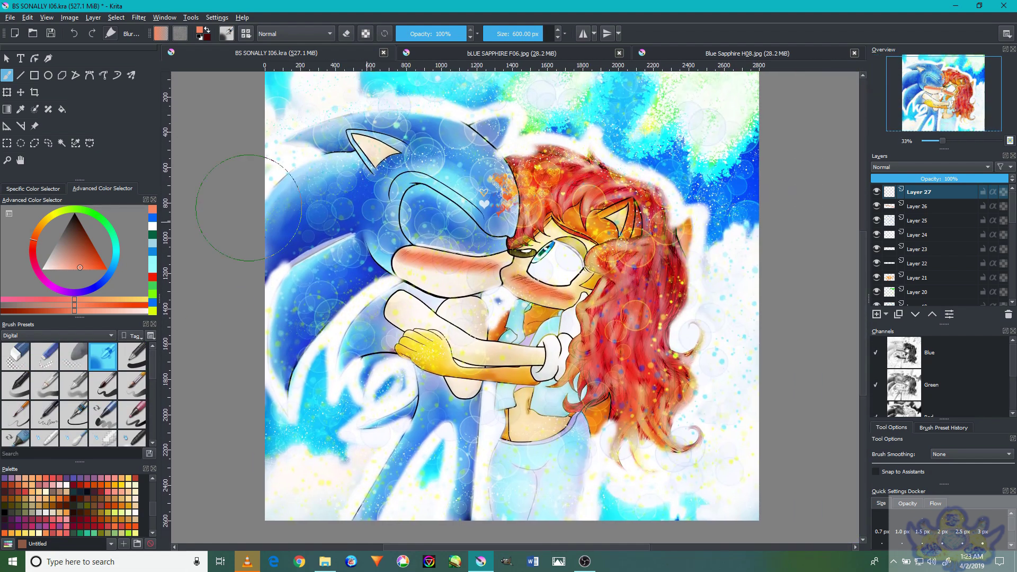
pyautogui.click(41, 269)
pyautogui.scroll(3, 534, 296)
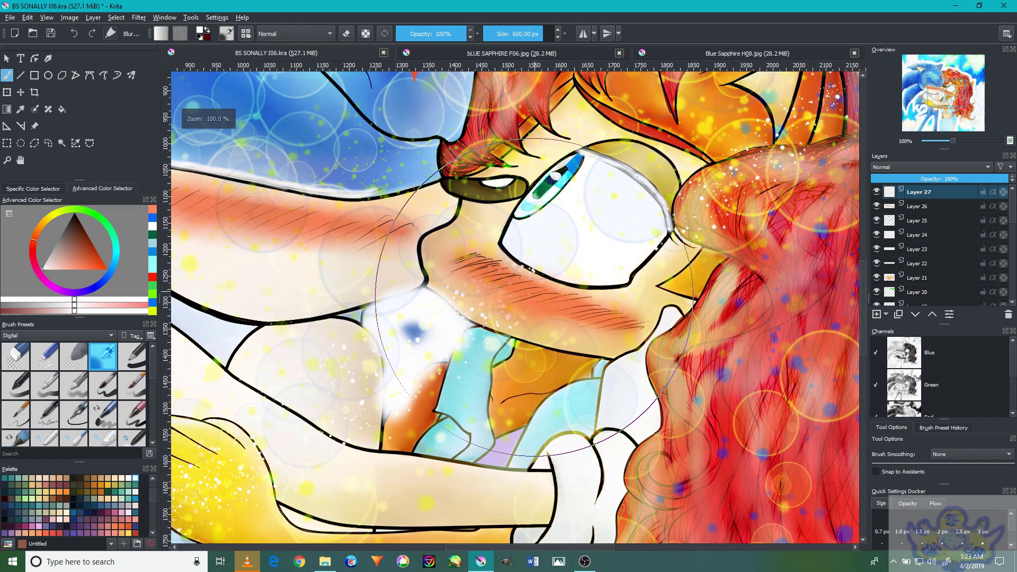
pyautogui.moveTo(534, 297); pyautogui.dragTo(564, 310)
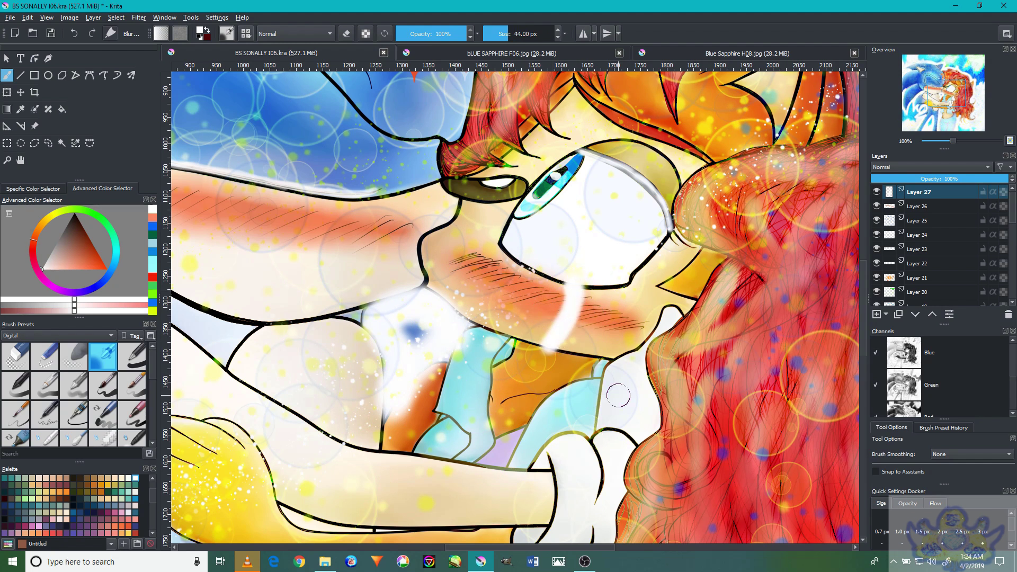
pyautogui.moveTo(548, 356); pyautogui.dragTo(551, 405)
pyautogui.moveTo(513, 339); pyautogui.dragTo(687, 398)
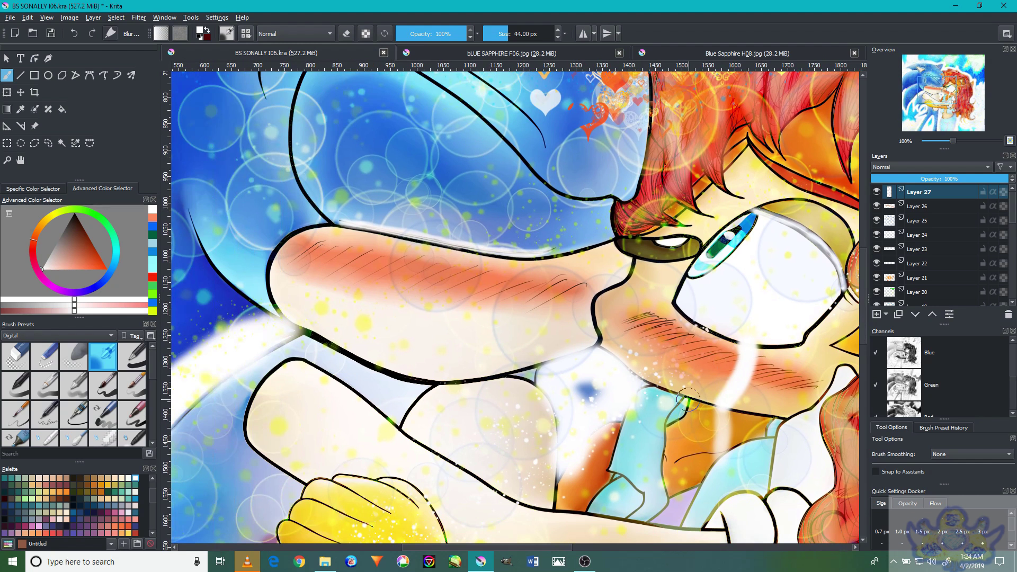
# Paint short white shine streaks over the upper edge of the blue character's muzzle blush with the same airbrush
pyautogui.scroll(2, 425, 272)
pyautogui.moveTo(297, 201)
pyautogui.mouseDown()
pyautogui.moveTo(284, 220)
pyautogui.moveTo(337, 196)
pyautogui.moveTo(318, 223)
pyautogui.moveTo(313, 265)
pyautogui.mouseUp()
pyautogui.scroll(-4, 359, 270)
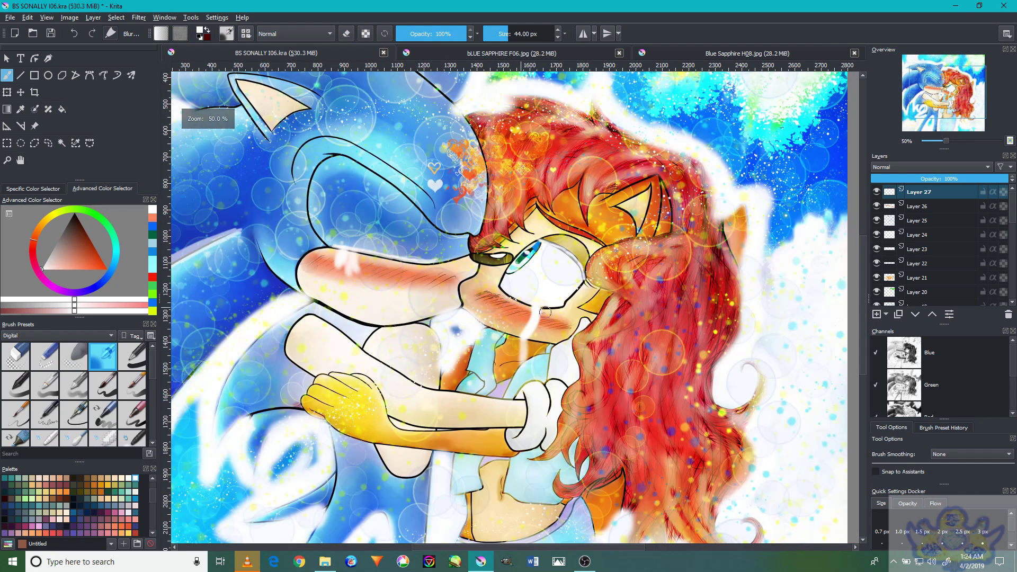
pyautogui.scroll(3, 546, 311)
pyautogui.moveTo(532, 294)
pyautogui.mouseDown()
pyautogui.moveTo(515, 337)
pyautogui.moveTo(529, 302)
pyautogui.moveTo(484, 368)
pyautogui.mouseUp()
pyautogui.scroll(-3, 516, 331)
pyautogui.scroll(4, 522, 338)
pyautogui.scroll(-3, 484, 367)
pyautogui.scroll(3, 395, 378)
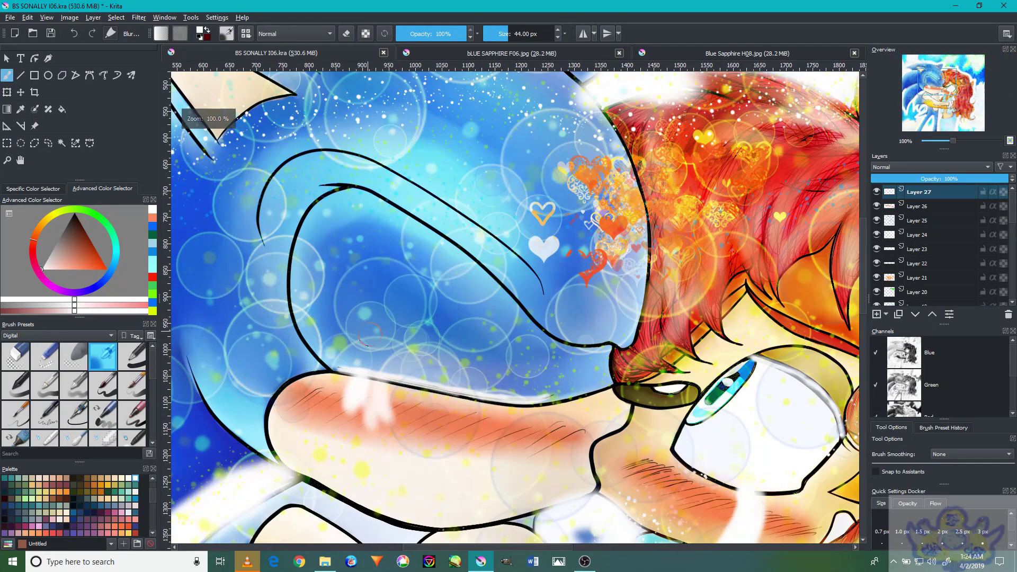
pyautogui.moveTo(395, 378); pyautogui.dragTo(397, 418)
pyautogui.scroll(-3, 397, 418)
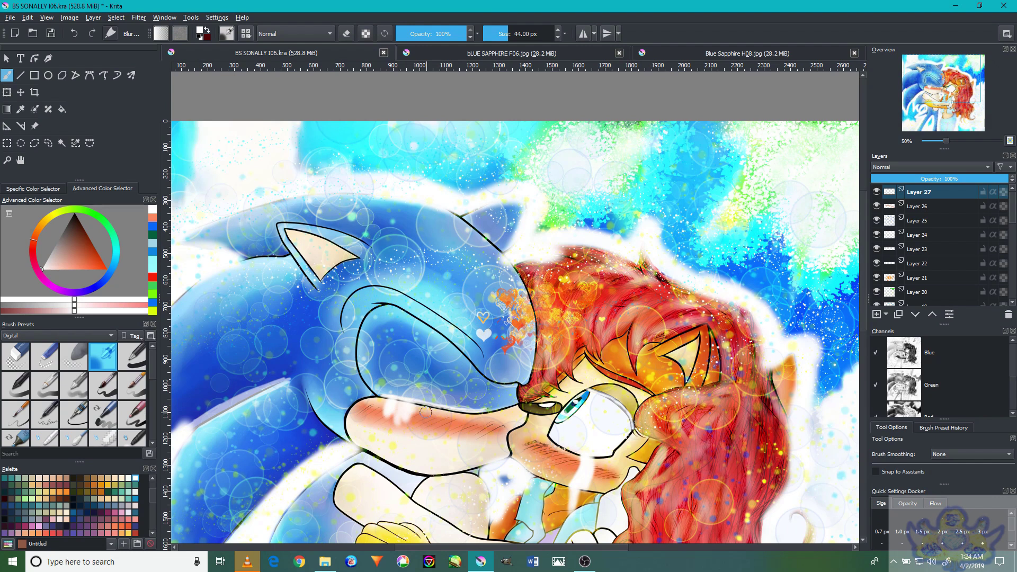
pyautogui.scroll(3, 295, 494)
pyautogui.scroll(-5, 295, 494)
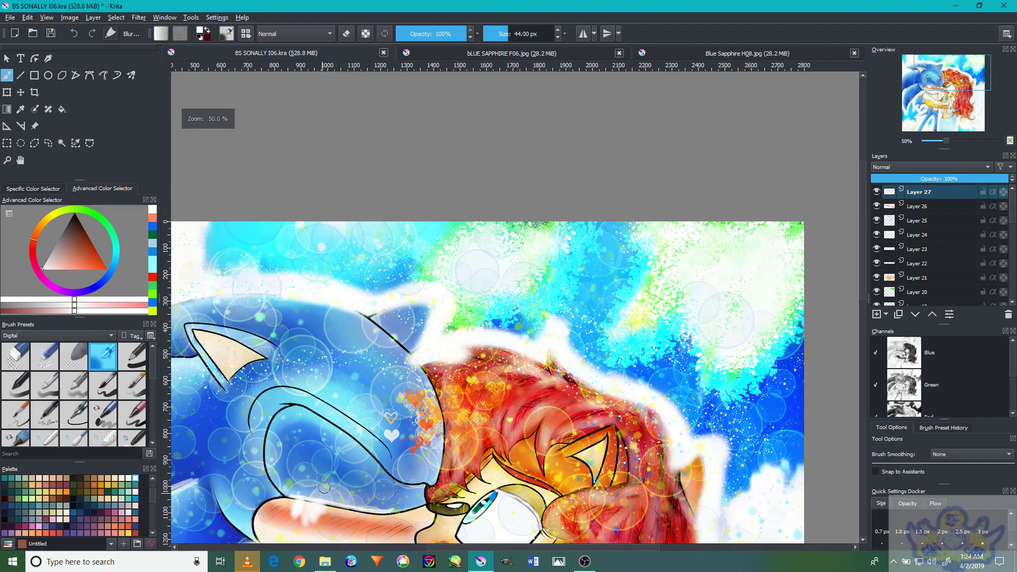
pyautogui.moveTo(374, 449); pyautogui.dragTo(474, 322)
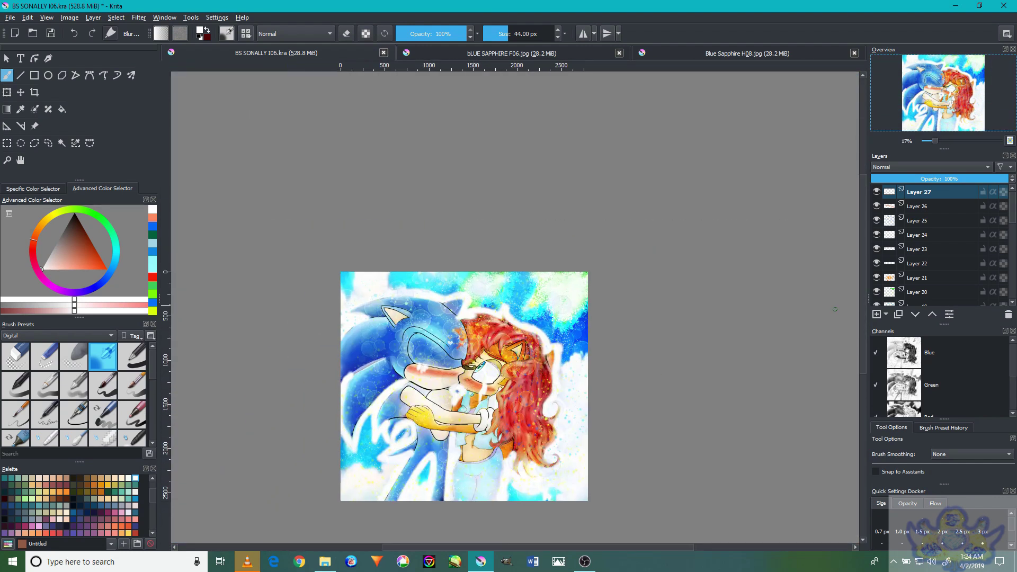
# Add a new layer above the shine layer and paint soft white glows over the background with a 416 px airbrush
pyautogui.scroll(3, 555, 372)
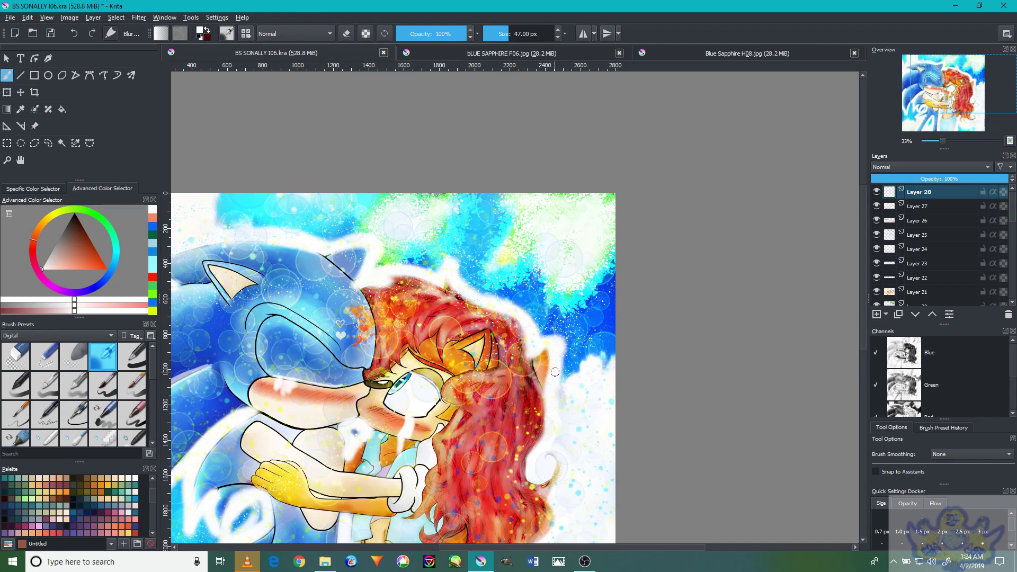
pyautogui.press(']')
pyautogui.press(']')
pyautogui.press(']')
pyautogui.press(']')
pyautogui.moveTo(480, 233); pyautogui.dragTo(617, 247)
pyautogui.moveTo(385, 293)
pyautogui.mouseDown()
pyautogui.moveTo(491, 237)
pyautogui.moveTo(561, 54)
pyautogui.mouseUp()
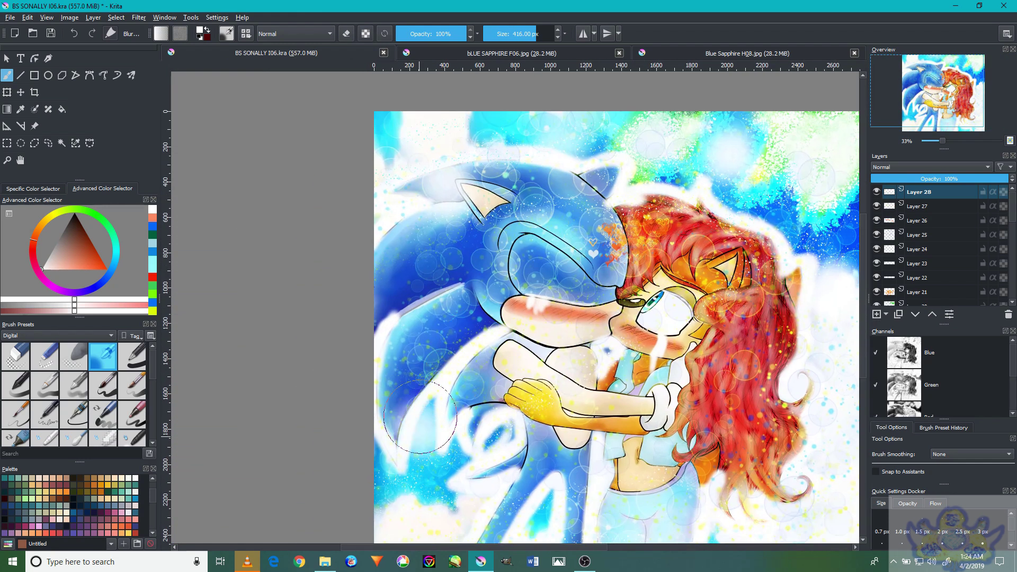
# Paint more soft white glows around the embracing characters and lower the layer's opacity to 45%
pyautogui.moveTo(502, 444); pyautogui.dragTo(540, 441)
pyautogui.moveTo(570, 291); pyautogui.dragTo(551, 344)
pyautogui.moveTo(488, 279)
pyautogui.mouseDown()
pyautogui.moveTo(473, 337)
pyautogui.moveTo(444, 291)
pyautogui.mouseUp()
pyautogui.moveTo(569, 249)
pyautogui.mouseDown()
pyautogui.moveTo(585, 228)
pyautogui.moveTo(604, 285)
pyautogui.moveTo(595, 339)
pyautogui.mouseUp()
pyautogui.moveTo(302, 526)
pyautogui.mouseDown()
pyautogui.moveTo(420, 432)
pyautogui.moveTo(381, 431)
pyautogui.moveTo(289, 486)
pyautogui.mouseUp()
pyautogui.moveTo(722, 308); pyautogui.dragTo(749, 237)
pyautogui.click(934, 178)
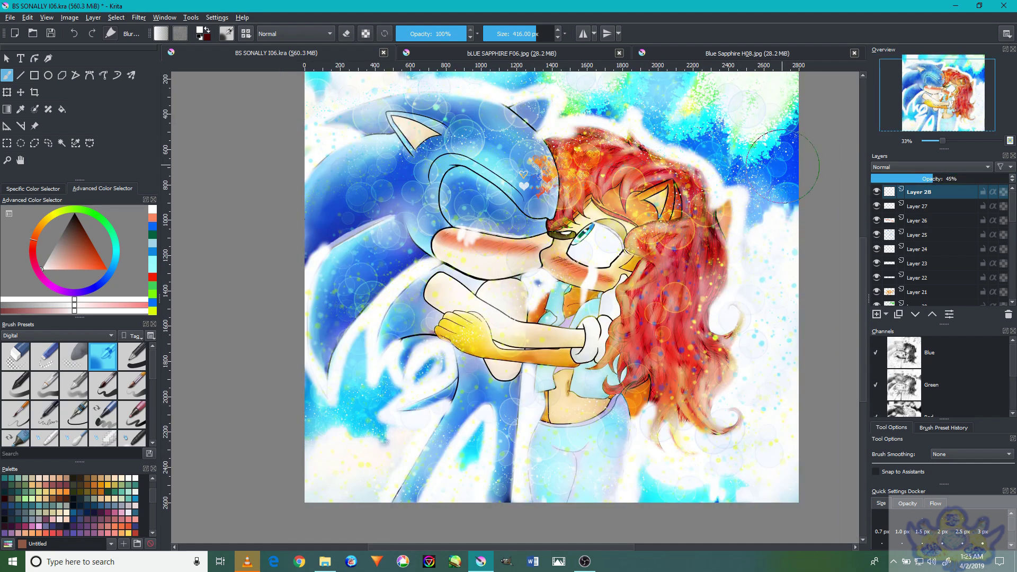
# Sample the deep blue from the sky and paint soft blue glows over the lower background with the 416 px airbrush
pyautogui.keyDown('ctrl'); pyautogui.click(799, 171); pyautogui.keyUp('ctrl')
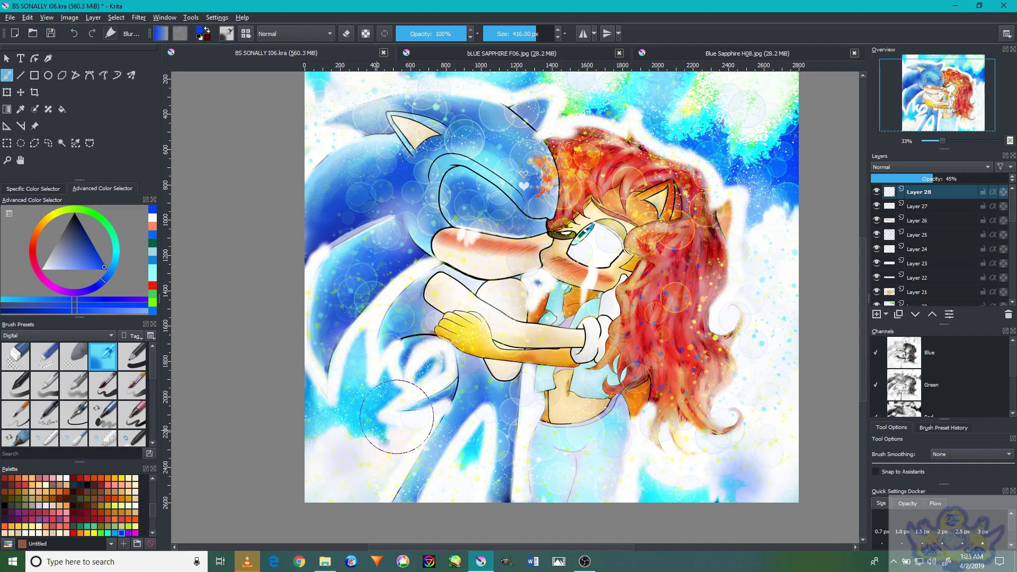
pyautogui.moveTo(546, 286); pyautogui.dragTo(529, 341)
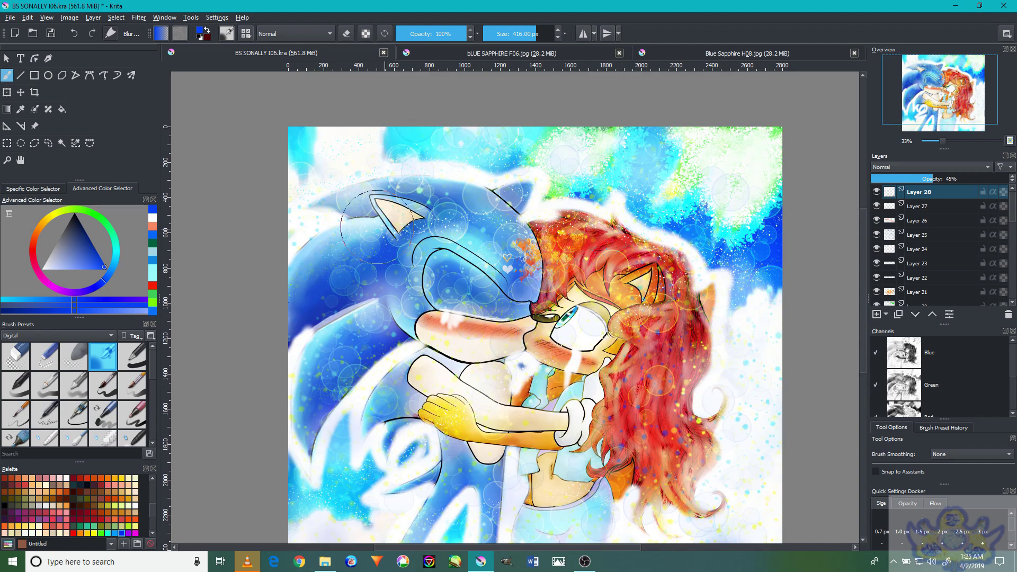
# Sample the peach tone from the cheek blush in bLUE SAPPHIRE F06.jpg and return to the BS SONALLY I06.kra painting
pyautogui.moveTo(722, 164); pyautogui.dragTo(745, 109)
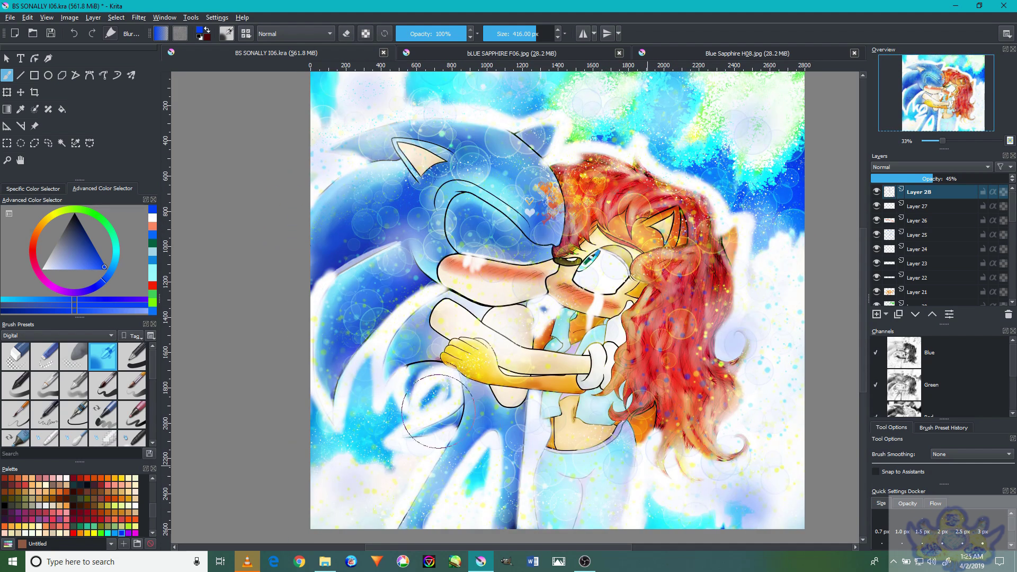
pyautogui.moveTo(731, 344); pyautogui.dragTo(747, 356)
pyautogui.click(583, 53)
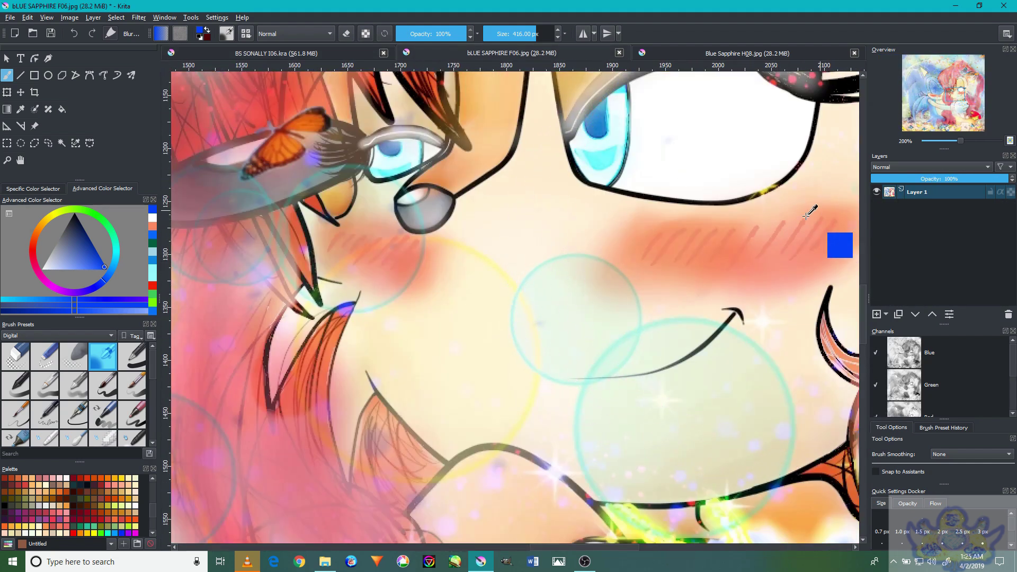
pyautogui.keyDown('ctrl'); pyautogui.click(807, 253); pyautogui.keyUp('ctrl')
pyautogui.click(276, 53)
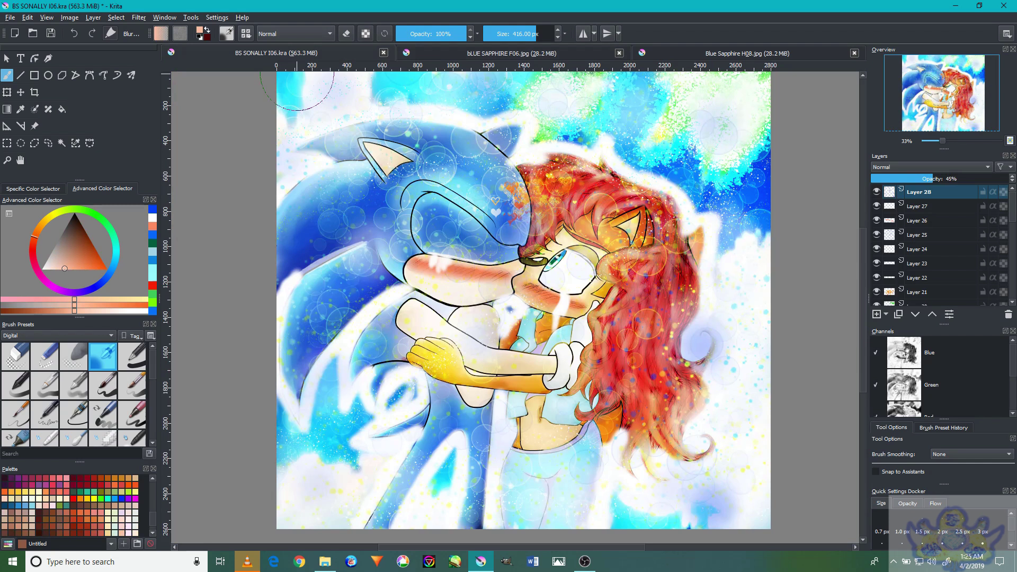
# Add a new layer above Layer 28 and set its blending mode to Screen
pyautogui.scroll(4, 554, 285)
pyautogui.click(877, 314)
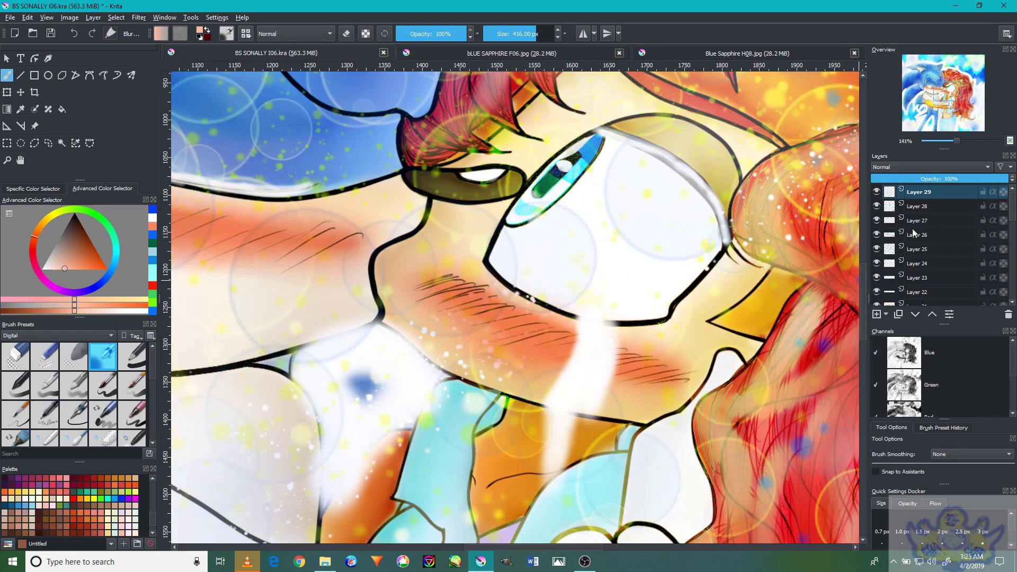
pyautogui.click(940, 168)
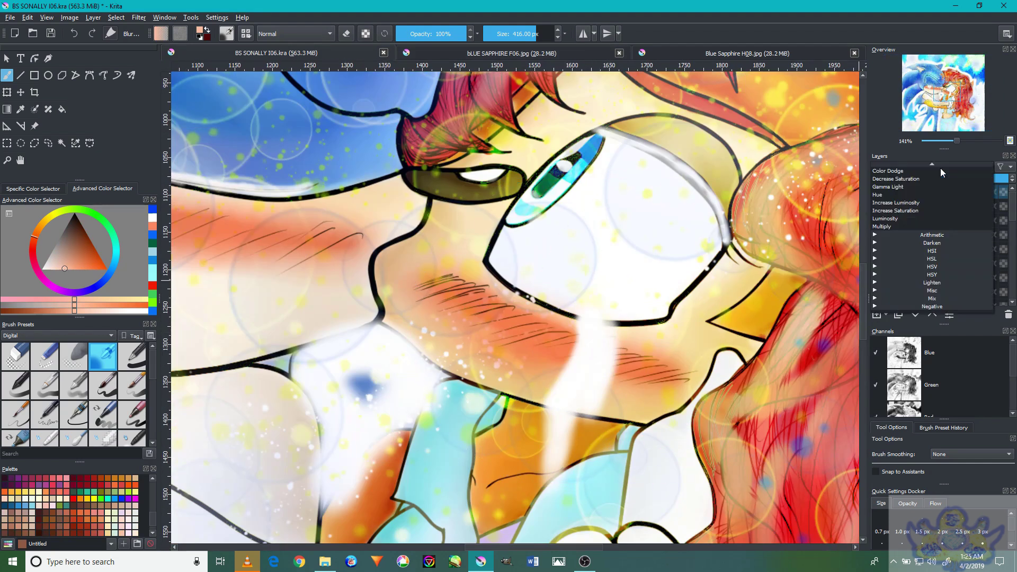
pyautogui.click(886, 285)
pyautogui.click(891, 364)
# Reduce the brush size to 59 px and brush the peach tone over the red-haired character's cheek blush
pyautogui.press('[')
pyautogui.press('[')
pyautogui.press('[')
pyautogui.press('[')
pyautogui.press('[')
pyautogui.press('[')
pyautogui.press('[')
pyautogui.press('[')
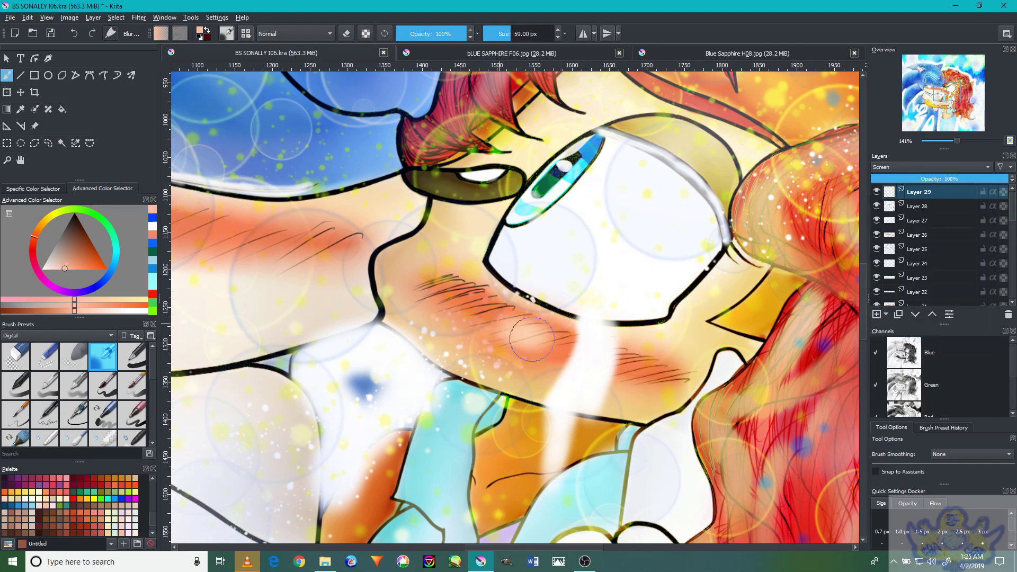
pyautogui.moveTo(532, 340); pyautogui.dragTo(485, 311)
pyautogui.moveTo(640, 367)
pyautogui.mouseDown()
pyautogui.moveTo(447, 295)
pyautogui.moveTo(657, 377)
pyautogui.mouseUp()
# Lower the Screen layer's opacity to 49% and extend the soft peach glow across the blush on both faces
pyautogui.click(941, 178)
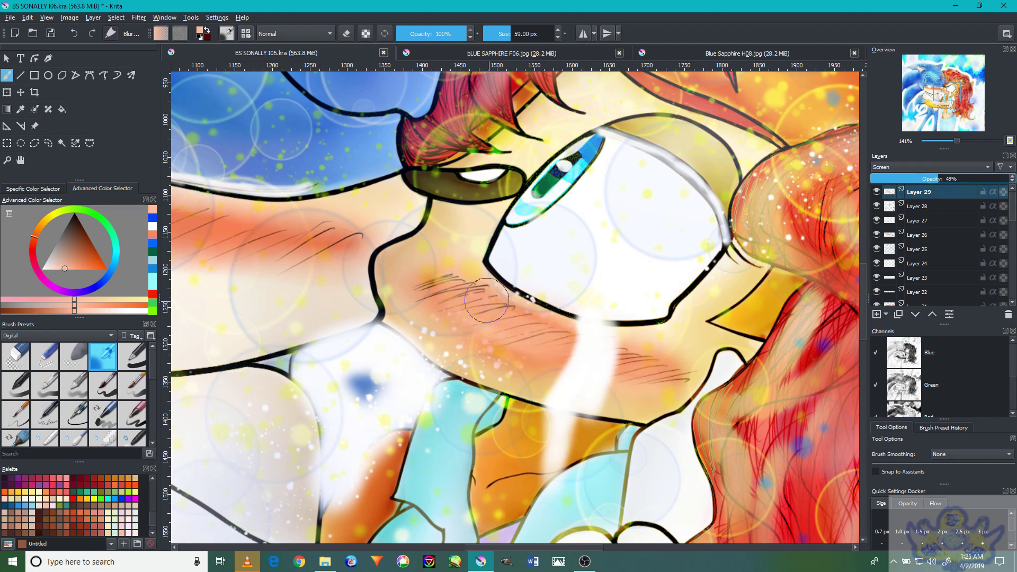
pyautogui.moveTo(440, 302); pyautogui.dragTo(620, 356)
pyautogui.moveTo(377, 304)
pyautogui.mouseDown()
pyautogui.moveTo(424, 336)
pyautogui.moveTo(475, 346)
pyautogui.mouseUp()
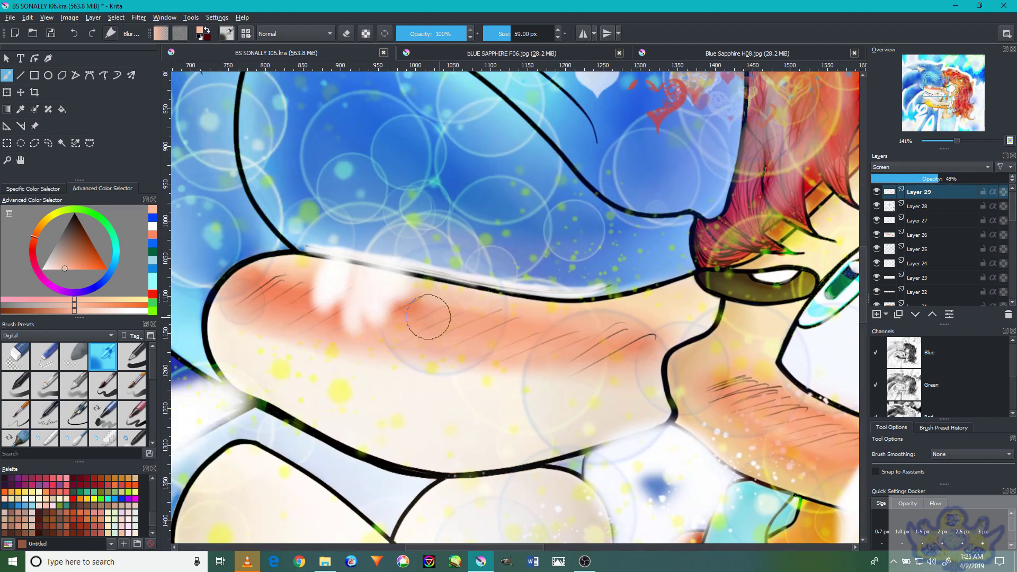
# Add another new layer on top and set its blending mode to Color Dodge
pyautogui.scroll(-4, 676, 371)
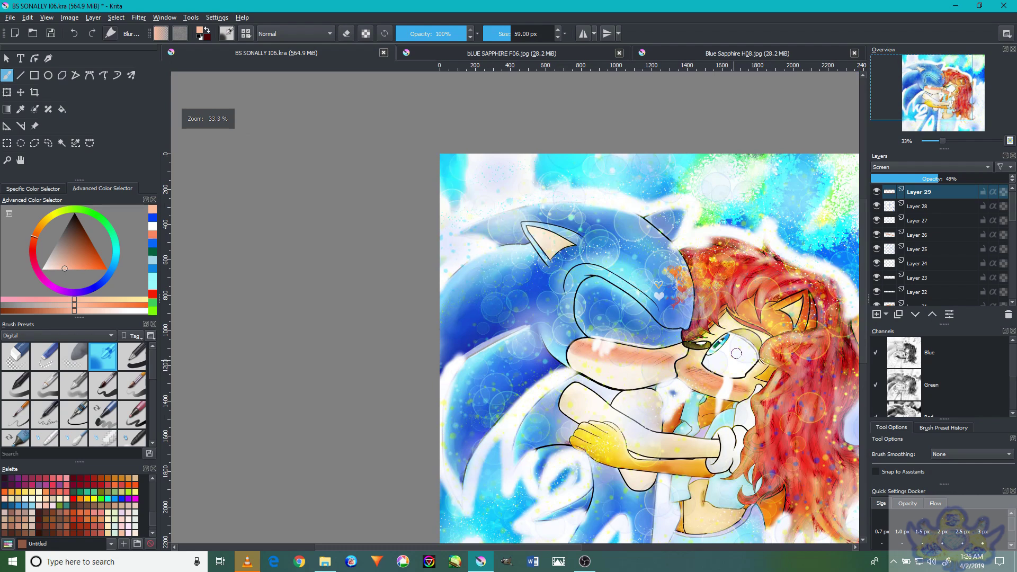
pyautogui.scroll(4, 722, 356)
pyautogui.scroll(-3, 721, 356)
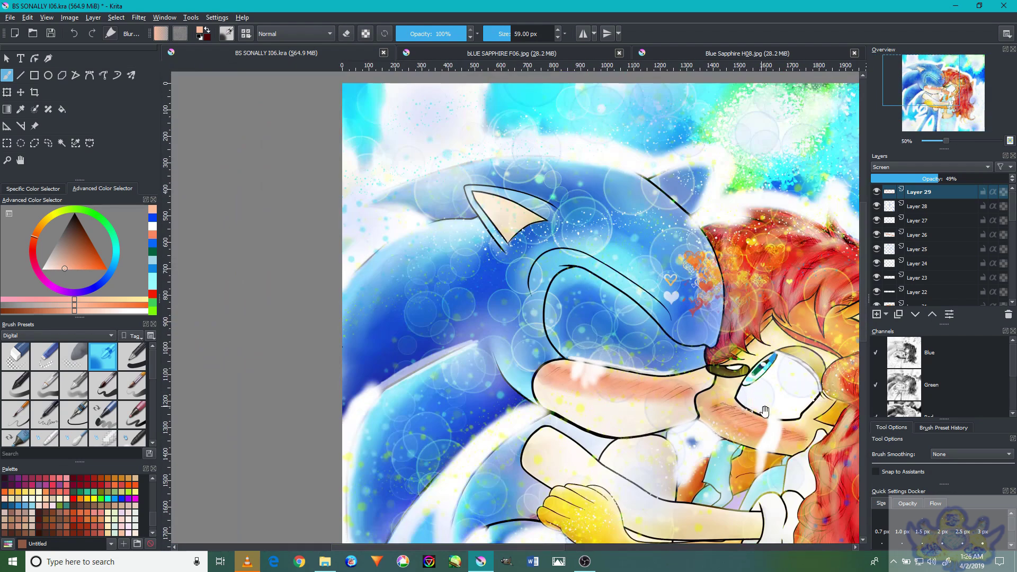
pyautogui.moveTo(764, 412)
pyautogui.mouseDown()
pyautogui.moveTo(750, 360)
pyautogui.moveTo(489, 292)
pyautogui.moveTo(456, 161)
pyautogui.moveTo(496, 399)
pyautogui.moveTo(558, 466)
pyautogui.moveTo(581, 417)
pyautogui.mouseUp()
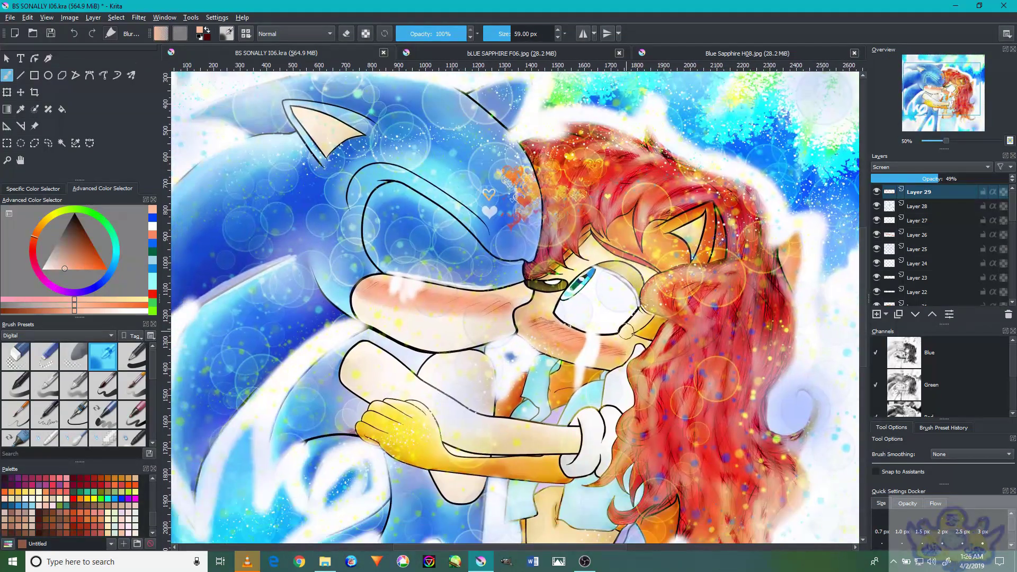
pyautogui.scroll(2, 618, 360)
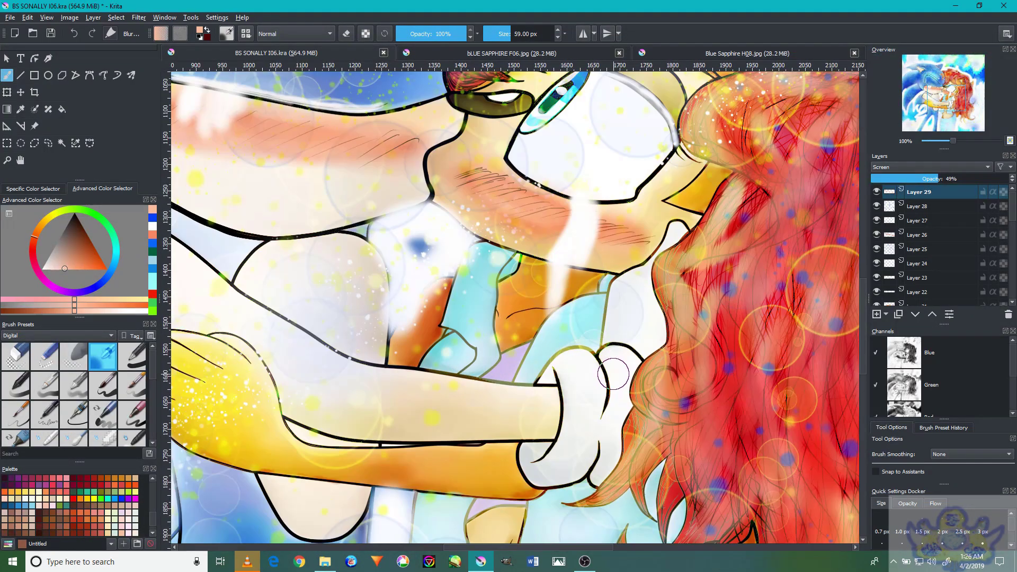
pyautogui.click(877, 315)
pyautogui.click(951, 168)
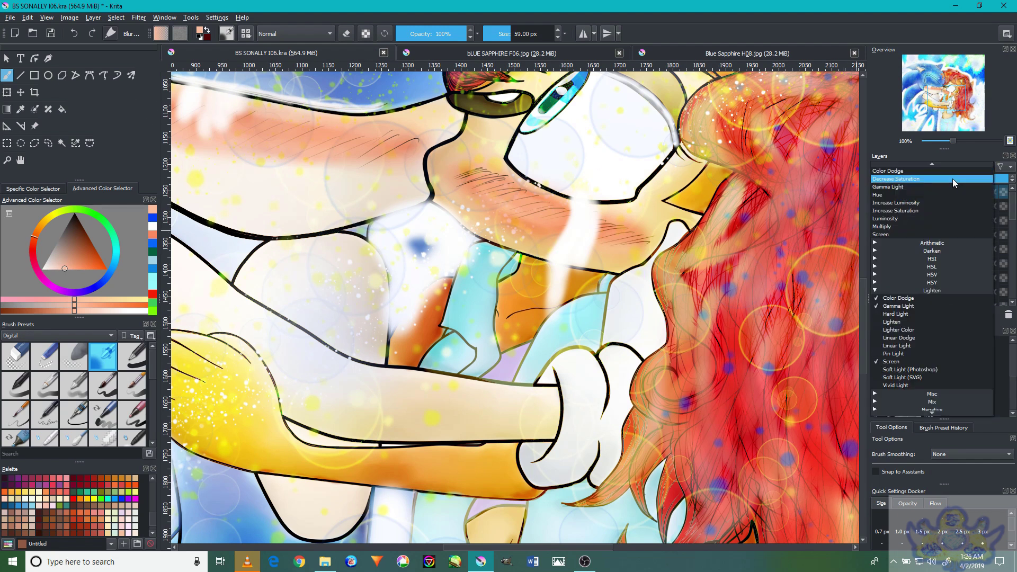
pyautogui.click(914, 305)
# Sample red from the long hair and brush a glow over it, enlarging the brush to 263 px
pyautogui.scroll(-1, 392, 331)
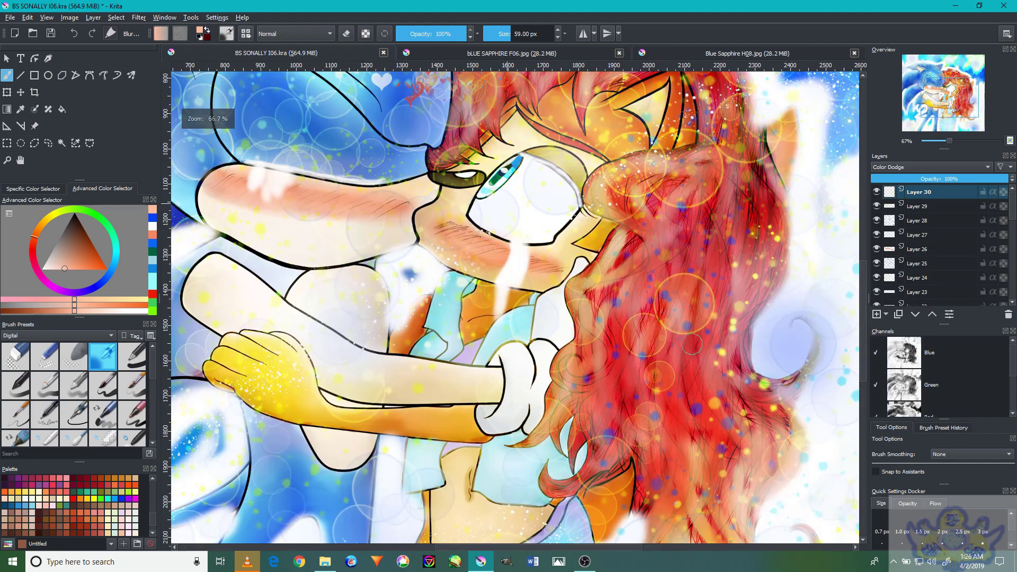
pyautogui.keyDown('ctrl'); pyautogui.click(651, 377); pyautogui.keyUp('ctrl')
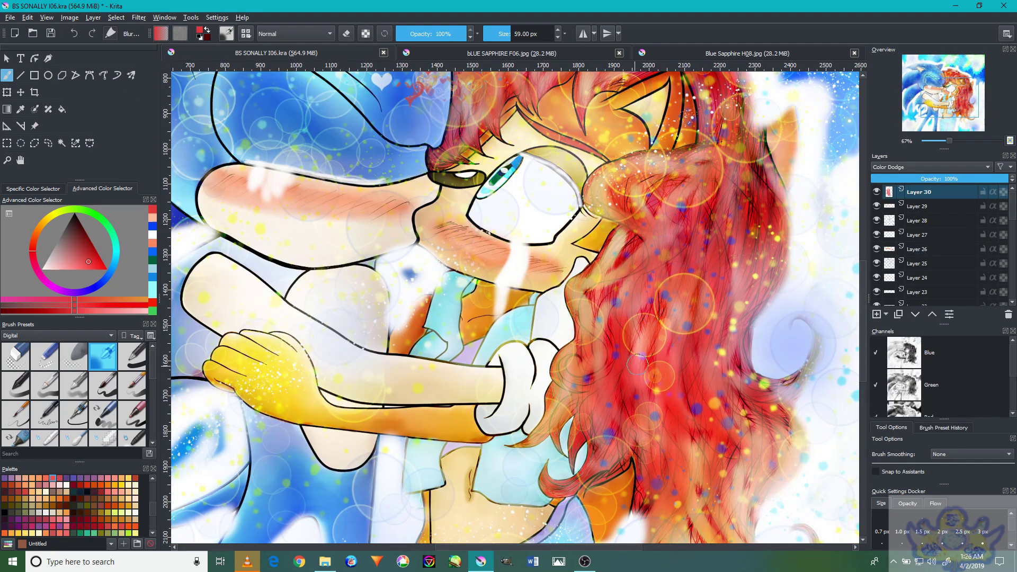
pyautogui.moveTo(656, 375)
pyautogui.mouseDown()
pyautogui.moveTo(684, 375)
pyautogui.moveTo(709, 477)
pyautogui.mouseUp()
pyautogui.moveTo(626, 370); pyautogui.dragTo(572, 344)
pyautogui.moveTo(689, 424); pyautogui.dragTo(742, 503)
pyautogui.moveTo(723, 392)
pyautogui.mouseDown()
pyautogui.moveTo(724, 404)
pyautogui.moveTo(583, 445)
pyautogui.moveTo(673, 540)
pyautogui.mouseUp()
pyautogui.moveTo(609, 223)
pyautogui.mouseDown()
pyautogui.moveTo(503, 175)
pyautogui.moveTo(498, 249)
pyautogui.moveTo(530, 186)
pyautogui.mouseUp()
pyautogui.moveTo(583, 371); pyautogui.dragTo(617, 244)
pyautogui.moveTo(636, 403); pyautogui.dragTo(668, 254)
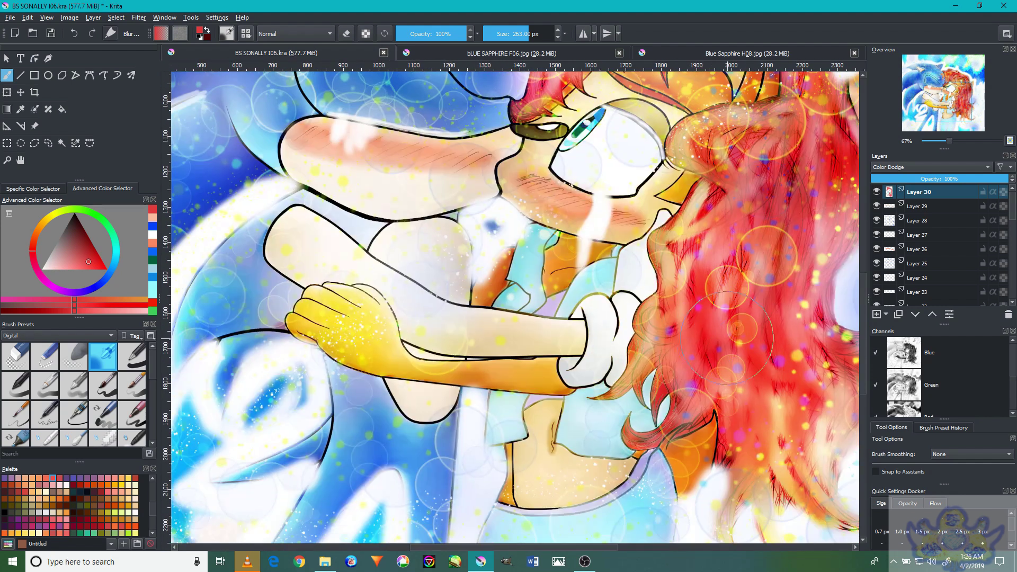
# Sample the pale cyan of the red-haired character's clothes and brush a glow over the trousers
pyautogui.moveTo(721, 467); pyautogui.dragTo(796, 338)
pyautogui.keyDown('ctrl'); pyautogui.click(595, 436); pyautogui.keyUp('ctrl')
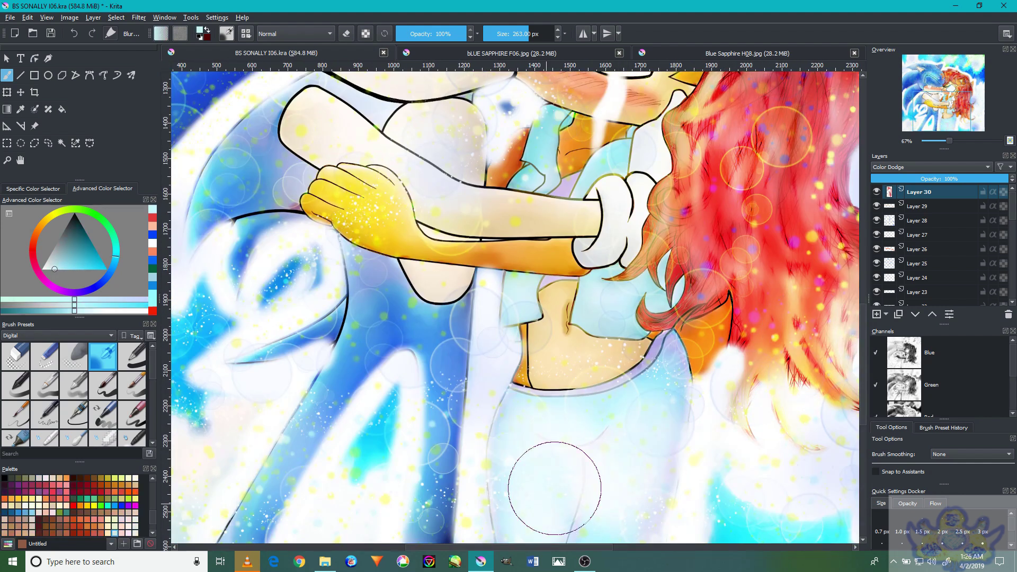
pyautogui.moveTo(505, 424); pyautogui.dragTo(646, 367)
# Sample blues from the blue hedgehog's quills and brush a glow over his quills and head
pyautogui.keyDown('ctrl'); pyautogui.click(563, 471); pyautogui.keyUp('ctrl')
pyautogui.scroll(6, 439, 467)
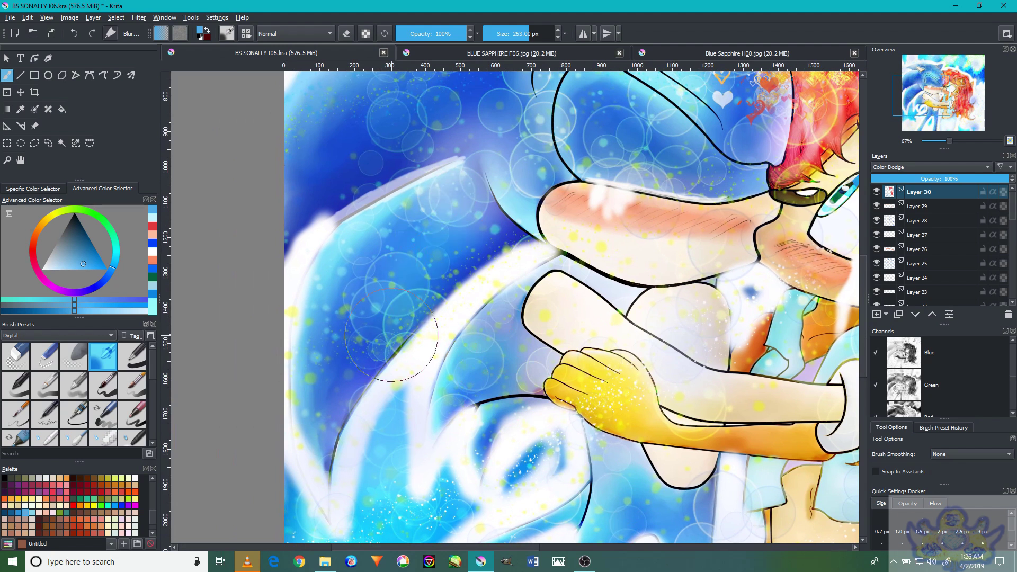
pyautogui.keyDown('ctrl'); pyautogui.click(500, 233); pyautogui.keyUp('ctrl')
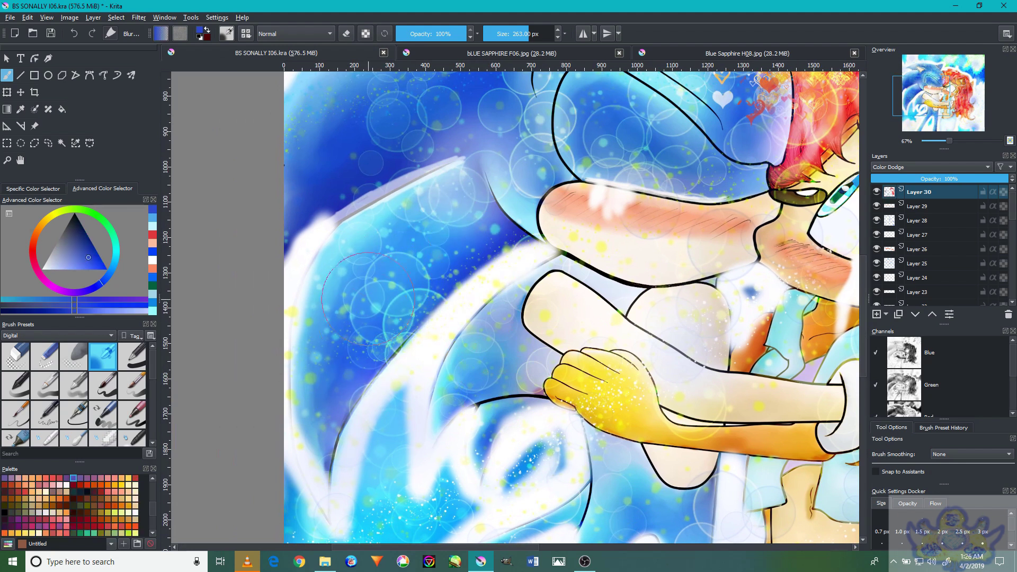
pyautogui.scroll(5, 476, 249)
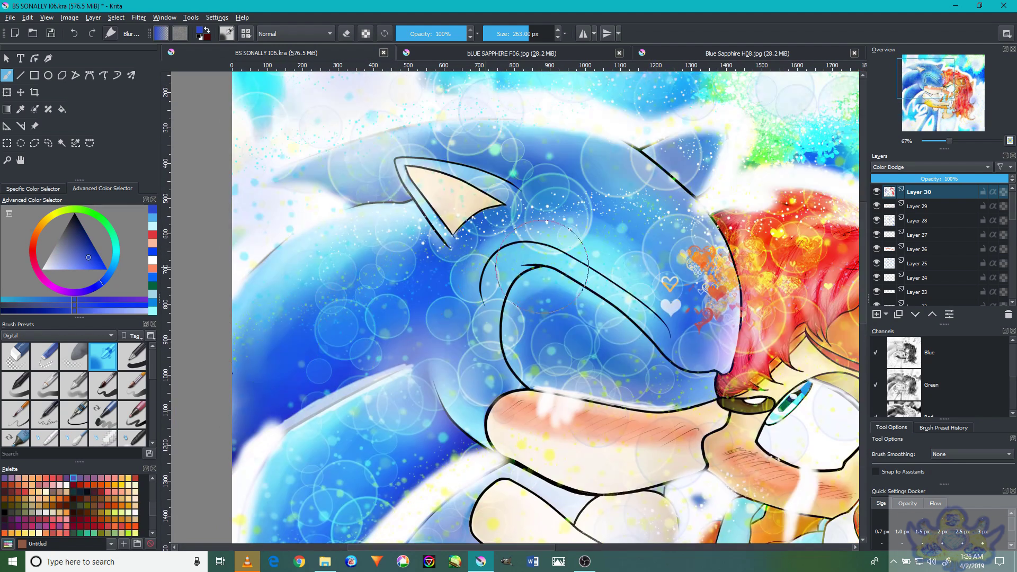
pyautogui.moveTo(543, 267)
pyautogui.mouseDown()
pyautogui.moveTo(635, 238)
pyautogui.moveTo(456, 153)
pyautogui.moveTo(478, 192)
pyautogui.moveTo(689, 254)
pyautogui.mouseUp()
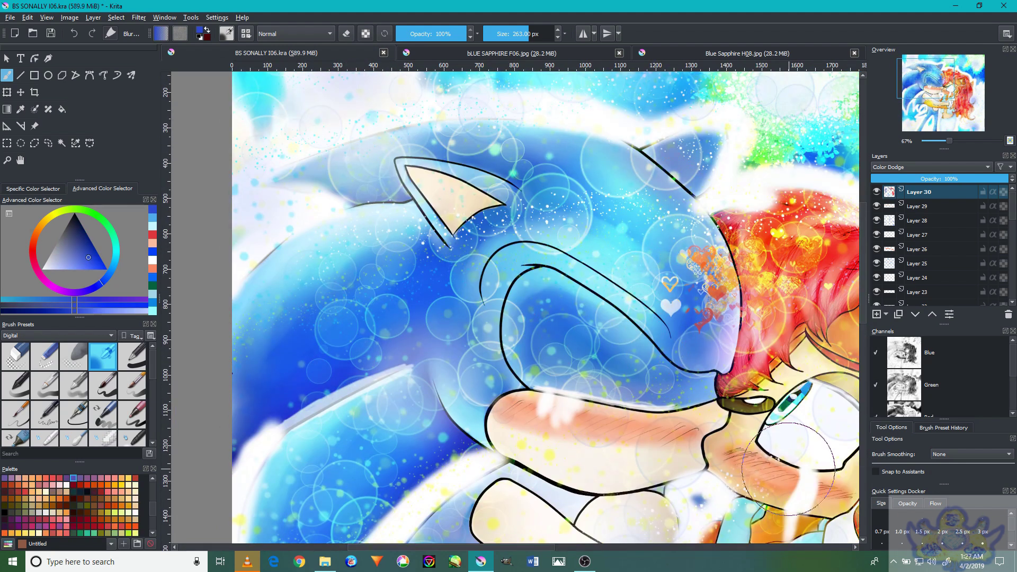
# Sample the orange skin tone at the red-haired character's midriff and brush a warm glow across the belly
pyautogui.press('1')
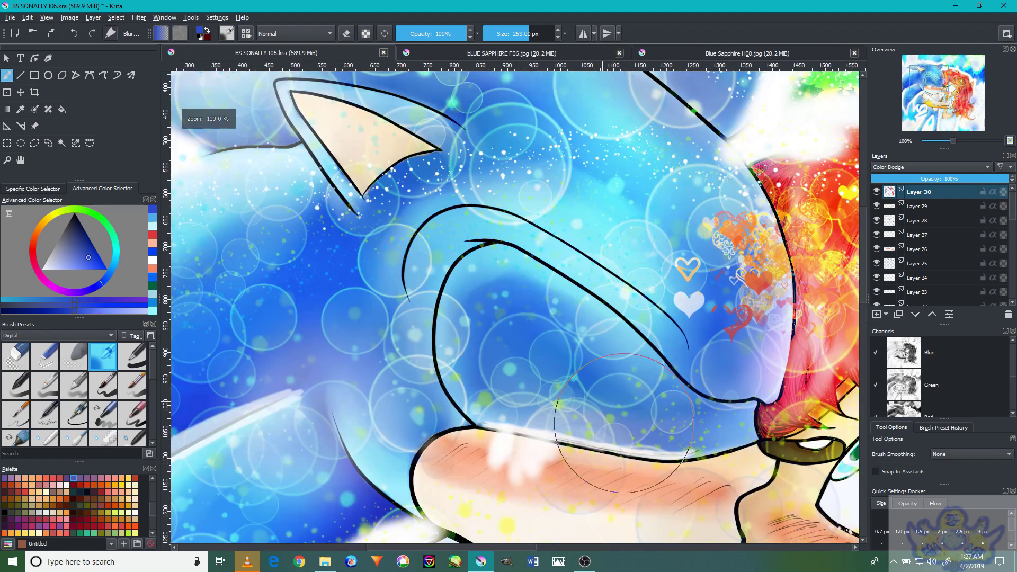
pyautogui.keyDown('ctrl'); pyautogui.click(446, 470); pyautogui.keyUp('ctrl')
pyautogui.scroll(-5, 446, 471)
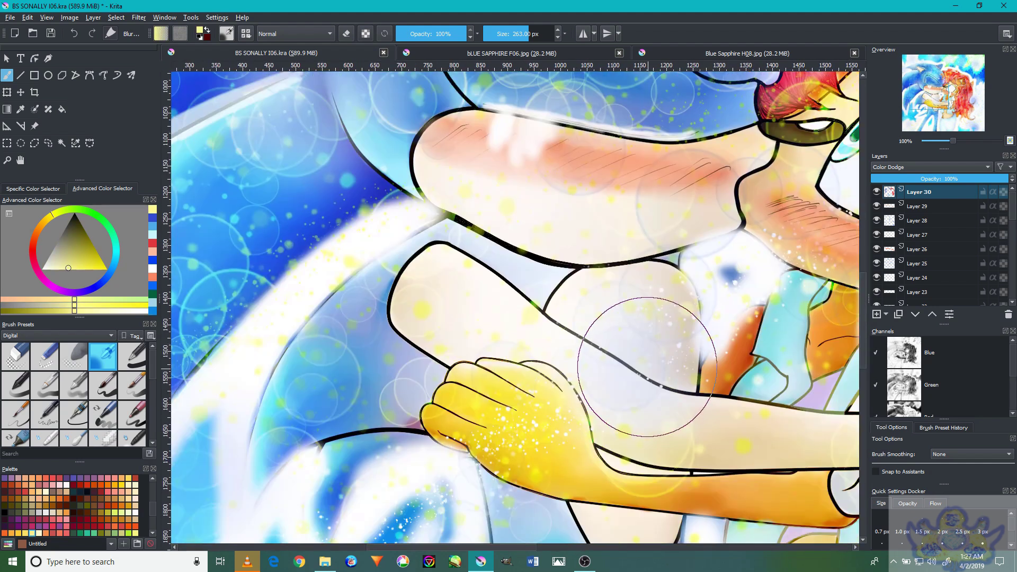
pyautogui.scroll(-4, 636, 453)
pyautogui.scroll(2, 636, 453)
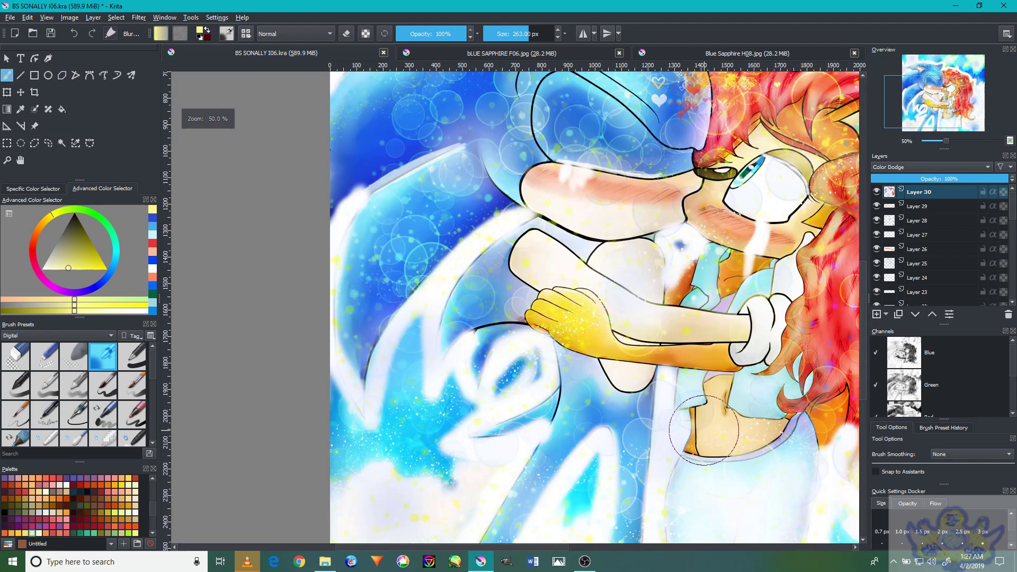
pyautogui.keyDown('ctrl'); pyautogui.click(705, 437); pyautogui.keyUp('ctrl')
pyautogui.moveTo(689, 418); pyautogui.dragTo(805, 424)
# Brush the same orange glow over the red-haired character's chest, forearm, tail and ear
pyautogui.scroll(3, 705, 370)
pyautogui.moveTo(609, 371)
pyautogui.mouseDown()
pyautogui.moveTo(668, 339)
pyautogui.moveTo(625, 193)
pyautogui.mouseUp()
pyautogui.scroll(1, 704, 334)
pyautogui.moveTo(666, 532); pyautogui.dragTo(681, 361)
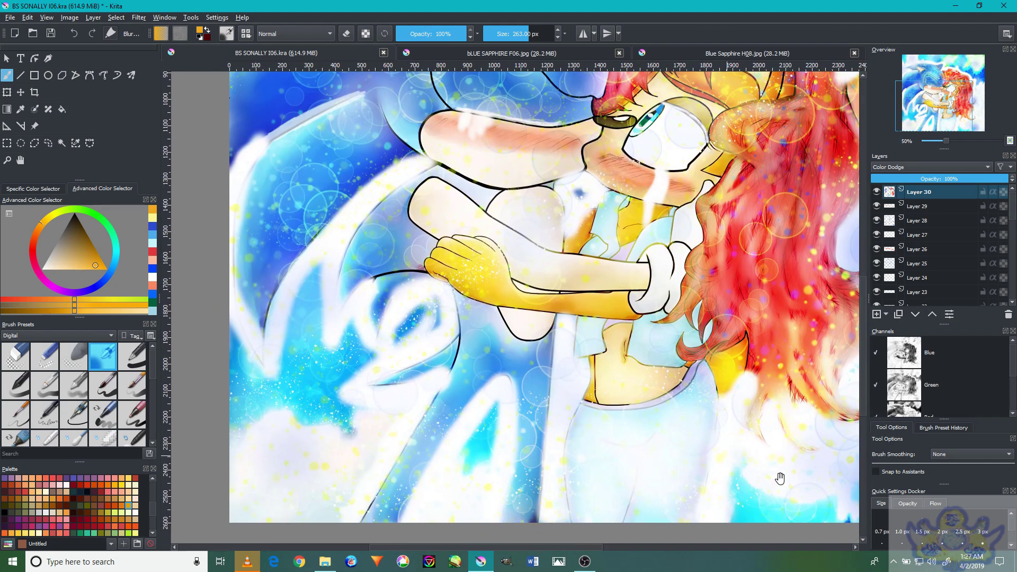
pyautogui.hscroll(5, 745, 471)
pyautogui.scroll(-1, 745, 470)
pyautogui.scroll(-3, 685, 302)
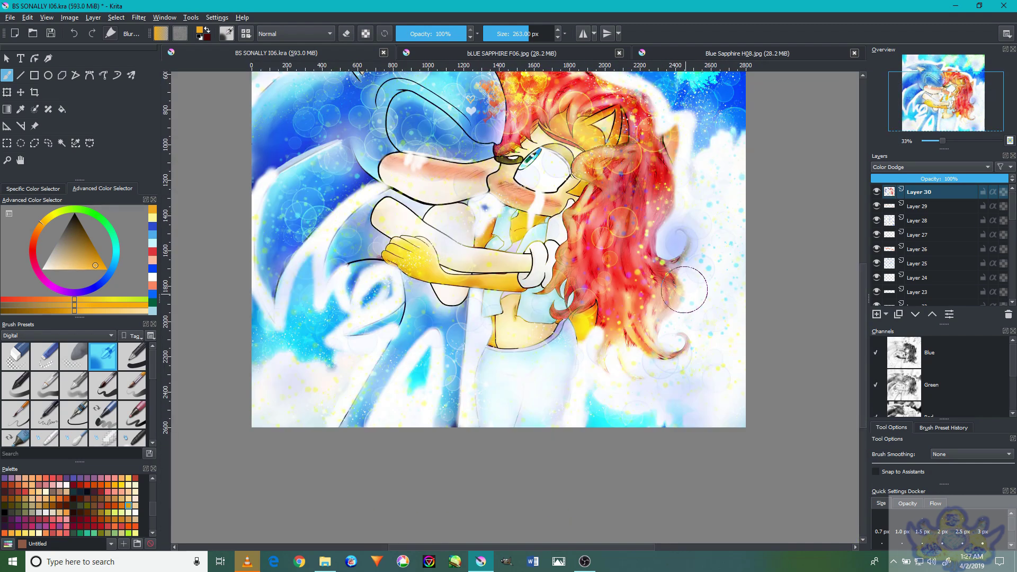
# Sample light blue from the sky and brush a glow over the blue background areas and the hedgehog's lower quills
pyautogui.scroll(3, 685, 239)
pyautogui.moveTo(684, 165); pyautogui.dragTo(688, 176)
pyautogui.scroll(6, 688, 175)
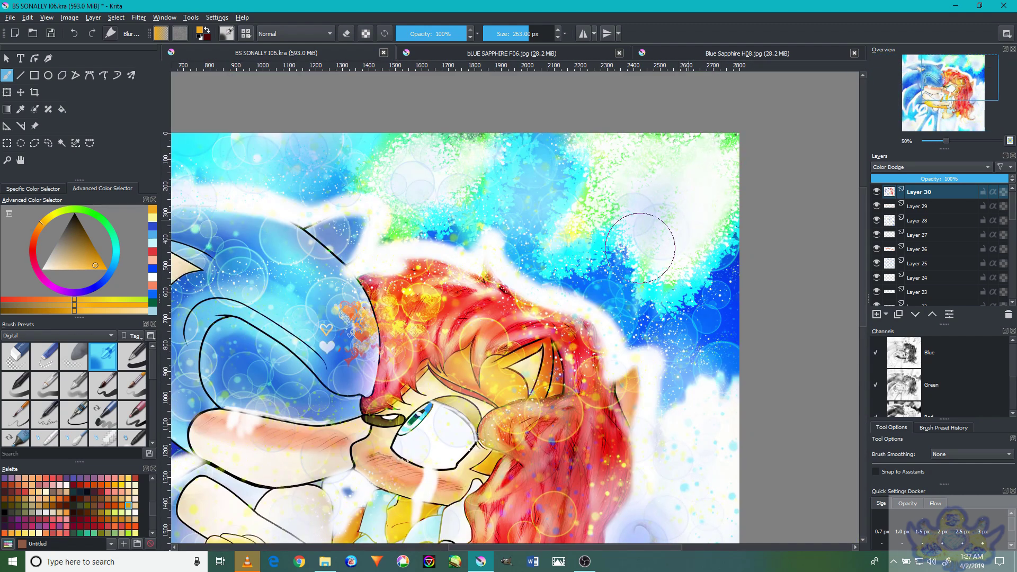
pyautogui.hscroll(-8, 658, 227)
pyautogui.keyDown('ctrl'); pyautogui.click(635, 233); pyautogui.keyUp('ctrl')
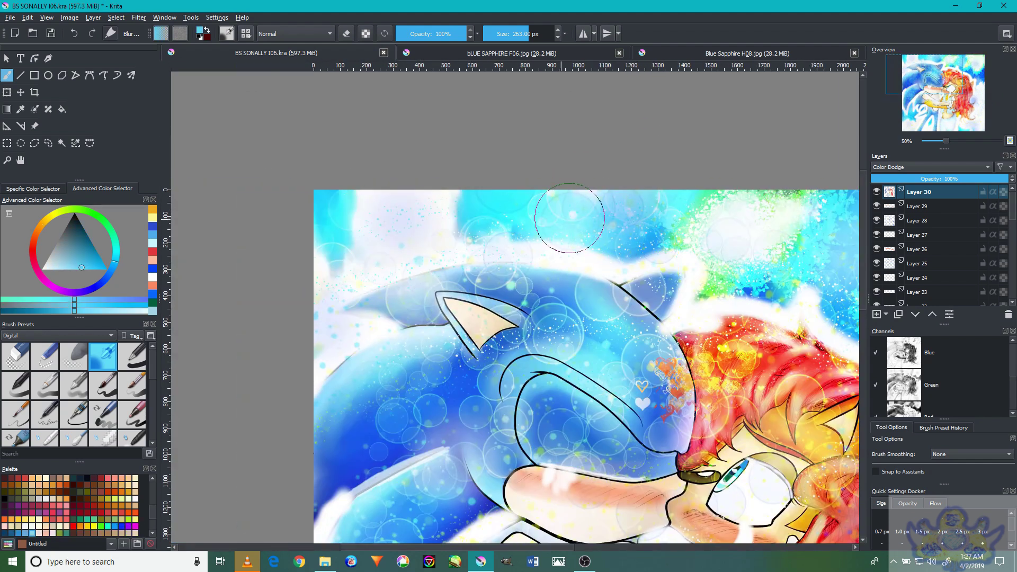
pyautogui.moveTo(501, 508); pyautogui.dragTo(617, 273)
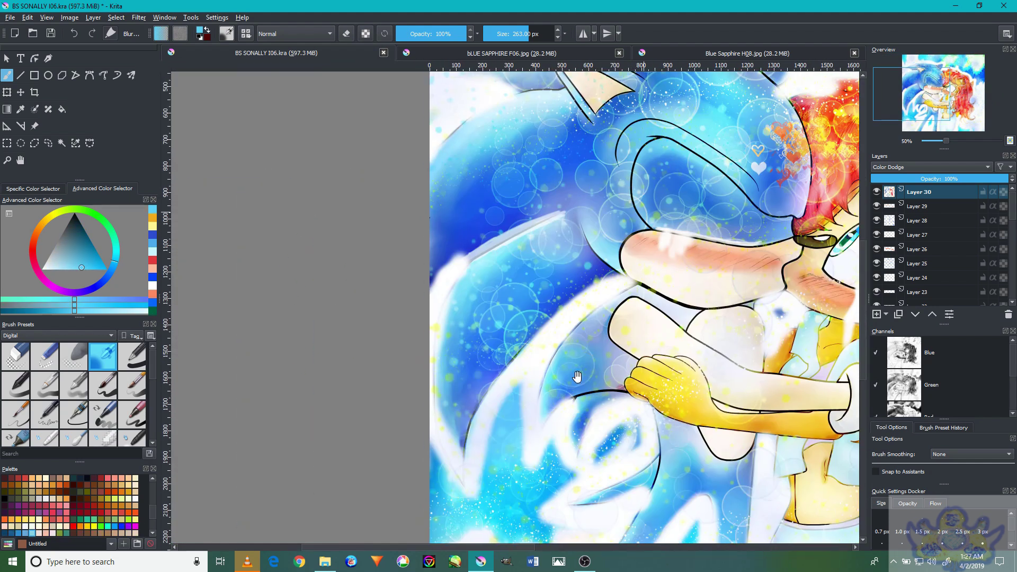
pyautogui.moveTo(498, 483); pyautogui.dragTo(590, 313)
pyautogui.hscroll(6, 733, 424)
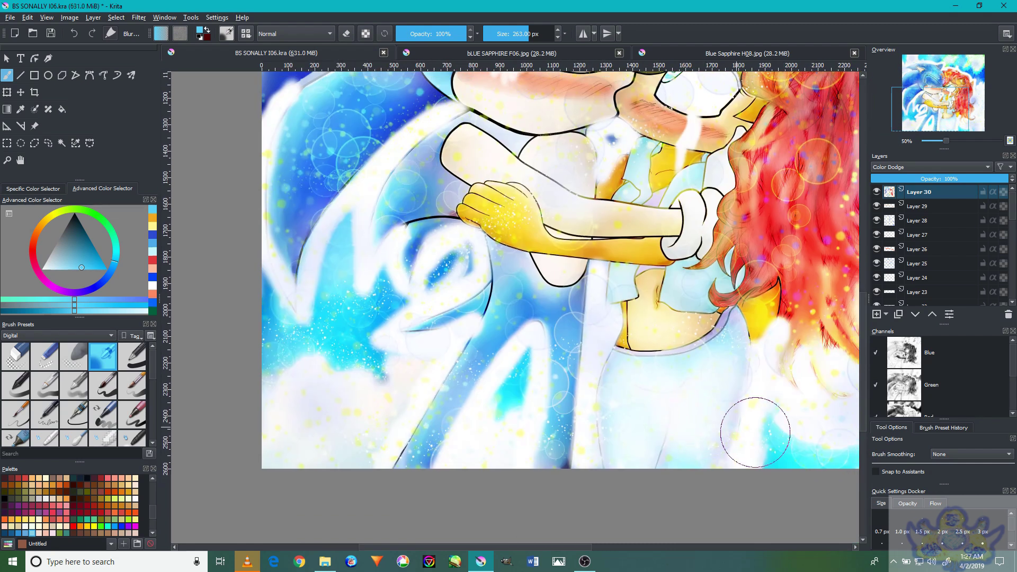
pyautogui.scroll(-3, 753, 433)
pyautogui.moveTo(753, 430); pyautogui.dragTo(576, 416)
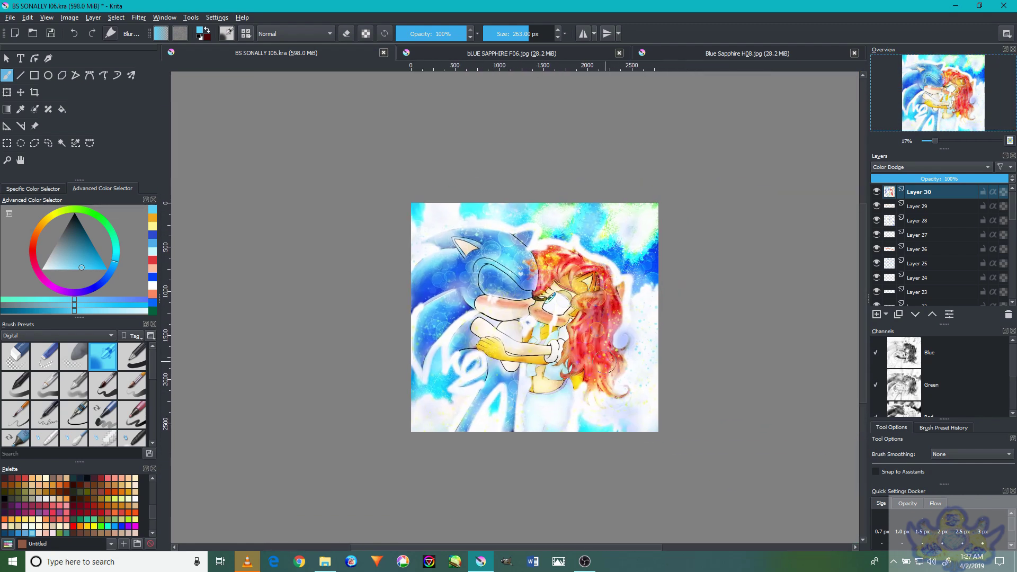
# Switch to VLC media player, pause the playing video and return to Krita
pyautogui.click(247, 561)
pyautogui.click(10, 531)
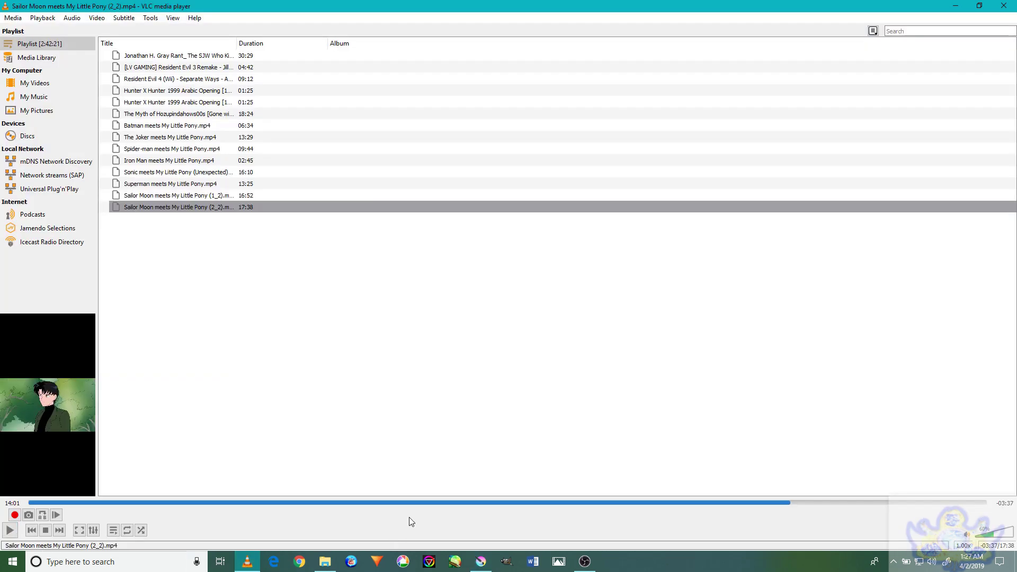
pyautogui.click(480, 561)
pyautogui.scroll(4, 567, 191)
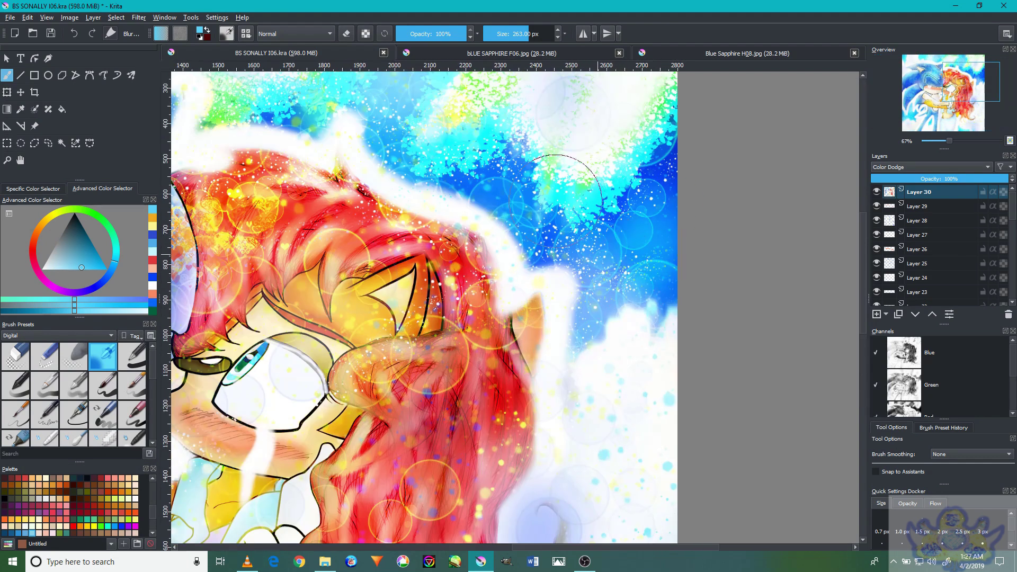
pyautogui.scroll(-2, 567, 190)
pyautogui.moveTo(521, 390); pyautogui.dragTo(620, 347)
pyautogui.click(585, 562)
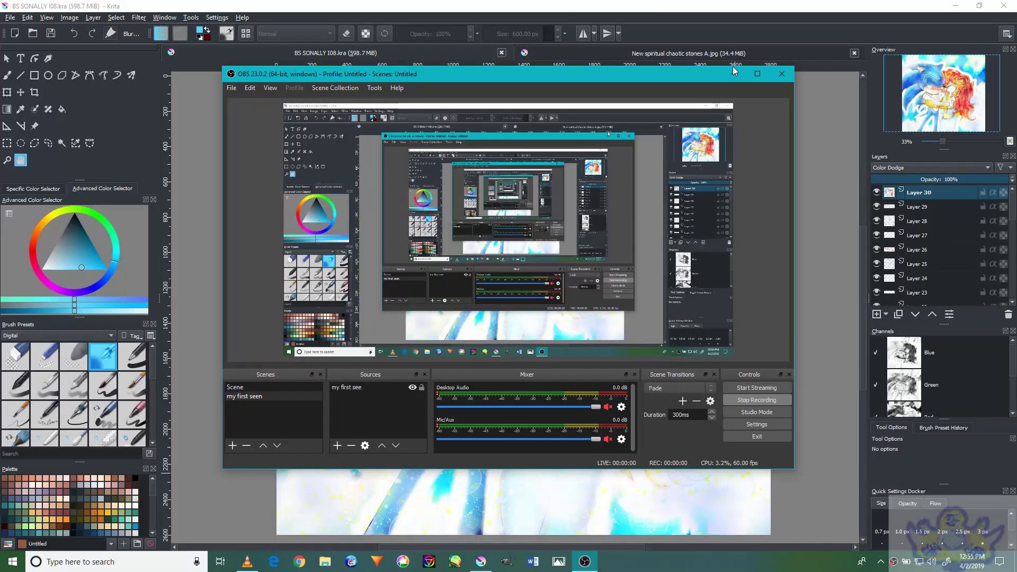
pyautogui.click(734, 72)
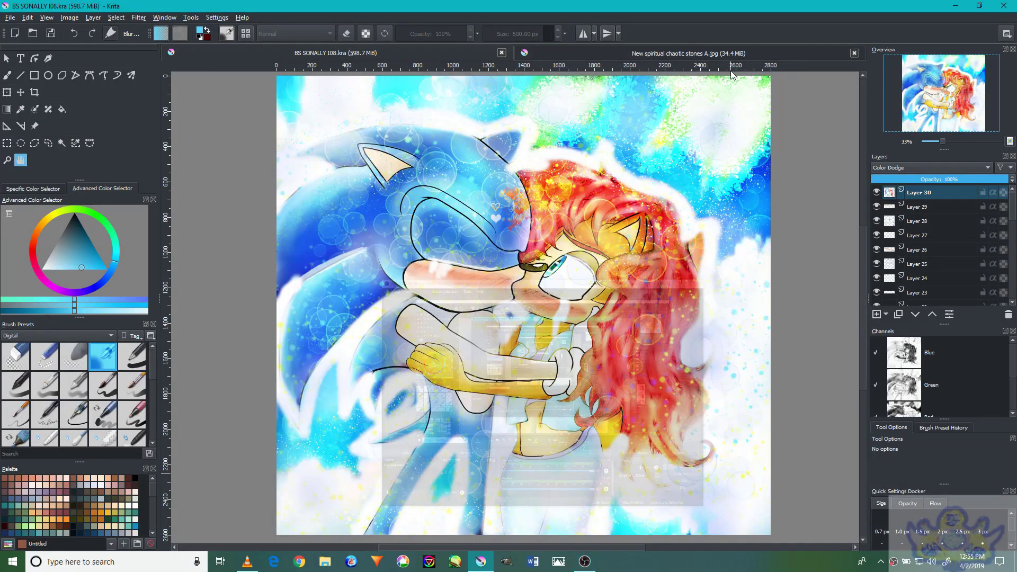
# Switch to New spiritual chaotic stones A.jpg and begin a polygonal selection along the blue-stone amulet's lower right edge
pyautogui.click(633, 53)
pyautogui.scroll(-1, 570, 170)
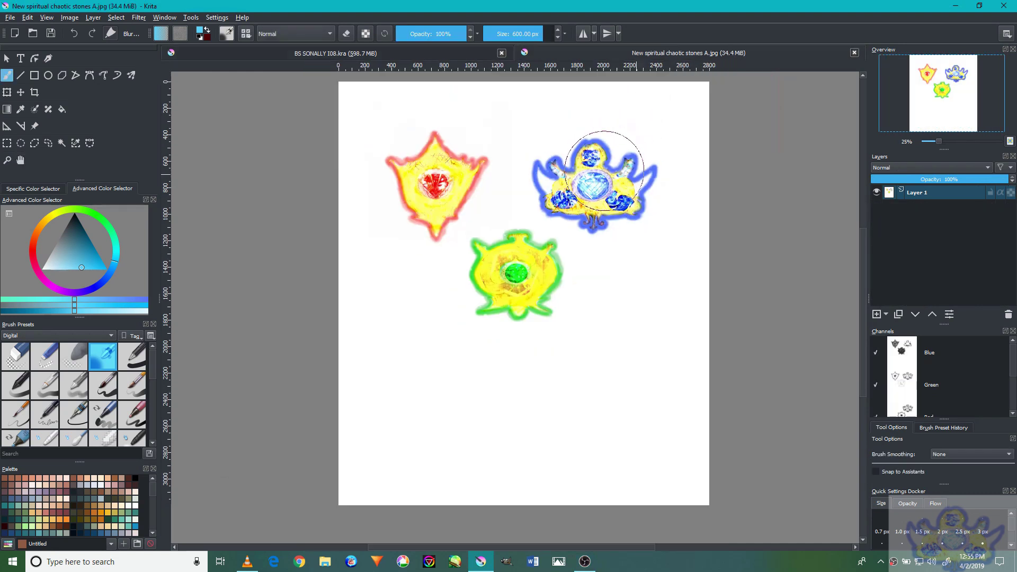
pyautogui.scroll(3, 601, 125)
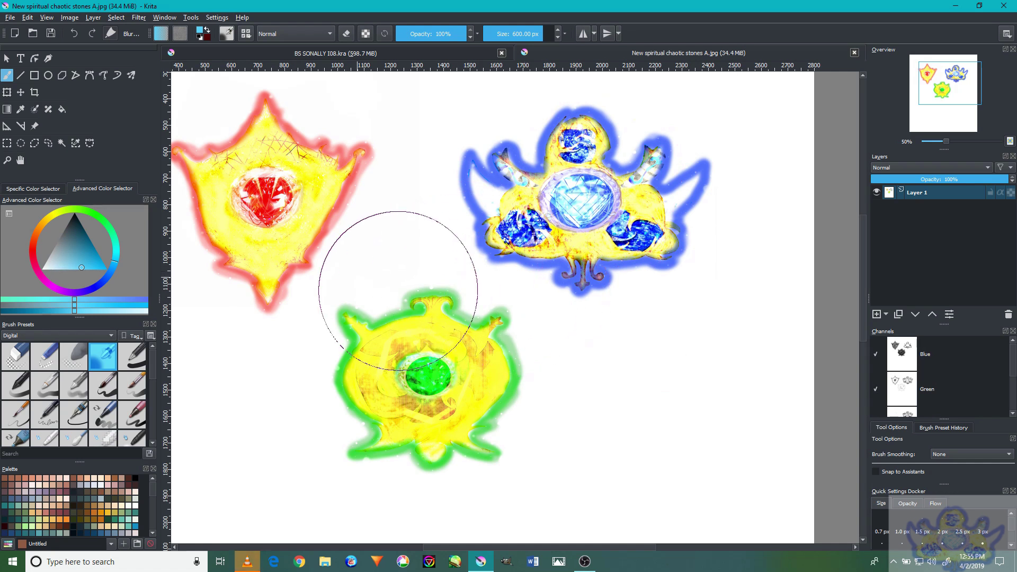
pyautogui.click(34, 144)
pyautogui.scroll(4, 597, 349)
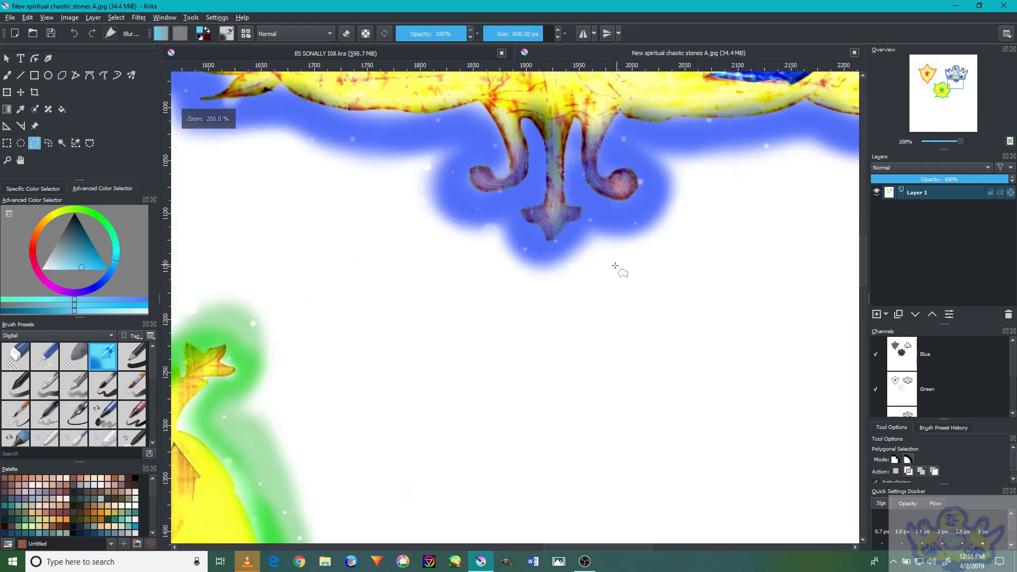
pyautogui.moveTo(739, 243); pyautogui.dragTo(581, 360)
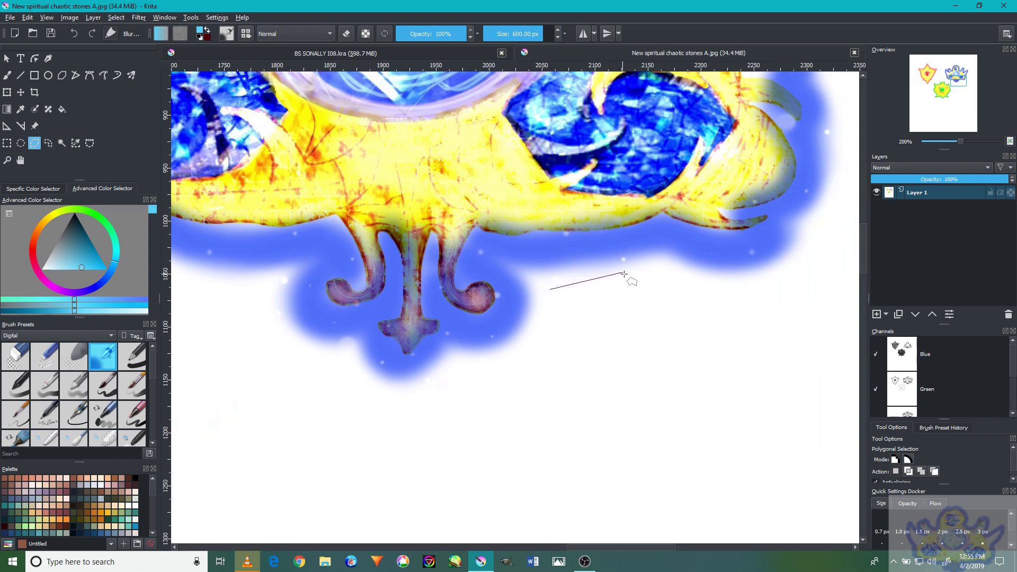
pyautogui.click(813, 225)
pyautogui.moveTo(839, 182); pyautogui.dragTo(711, 286)
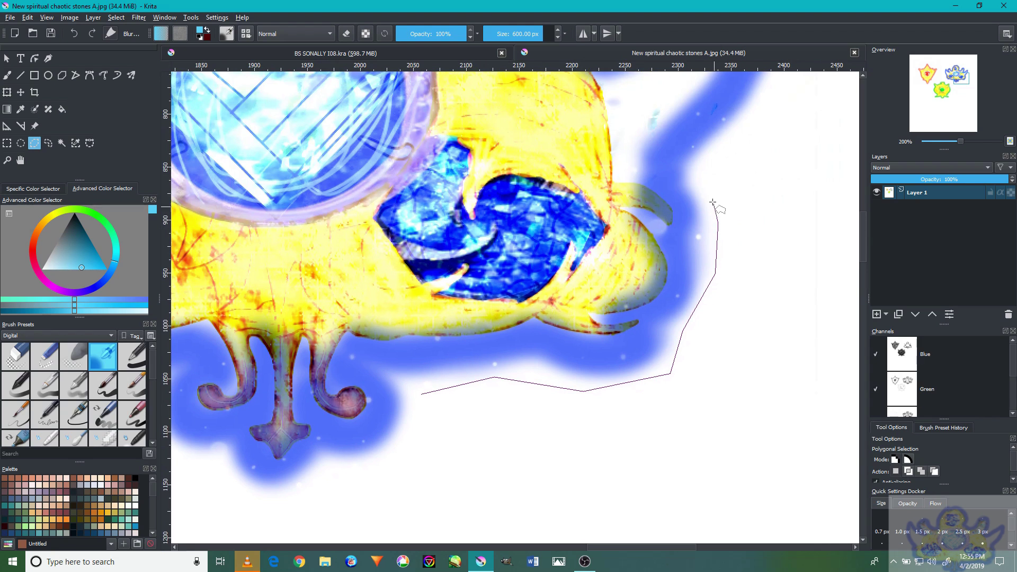
# Continue the polygonal outline around the amulet's right wing and right horn up to its crown, outside the blue glow
pyautogui.moveTo(716, 165); pyautogui.dragTo(694, 275)
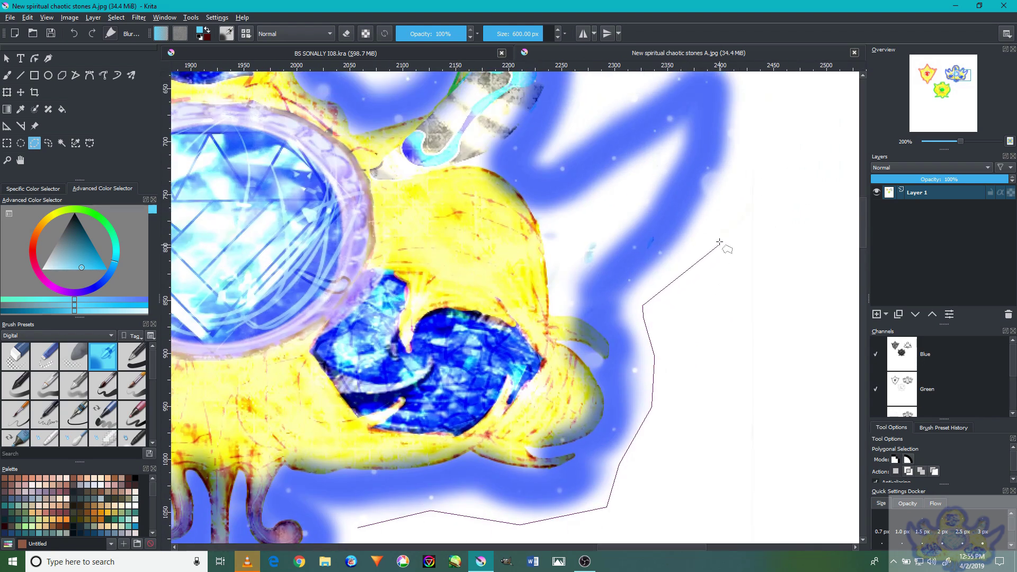
pyautogui.moveTo(742, 166); pyautogui.dragTo(743, 257)
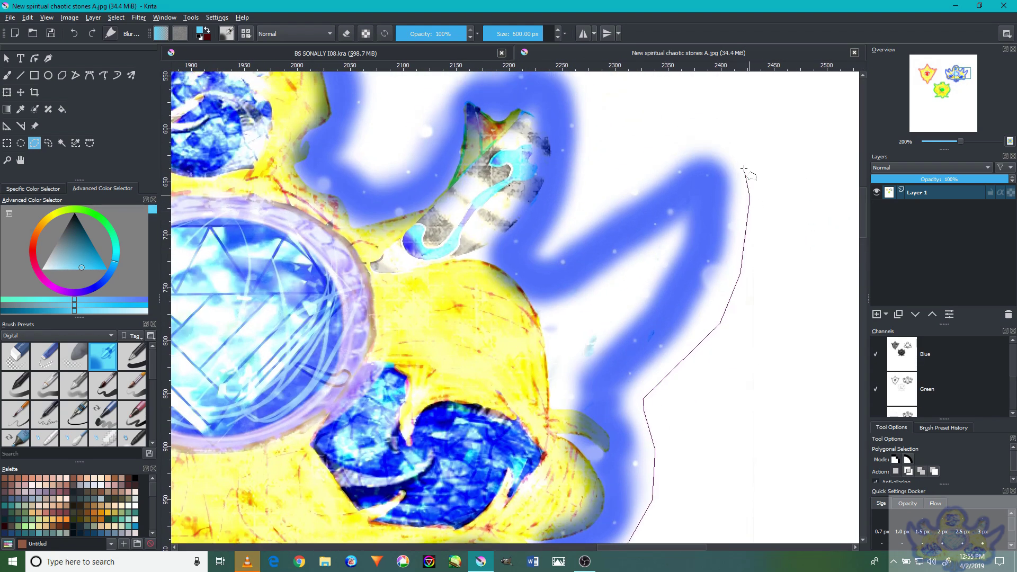
pyautogui.moveTo(741, 142); pyautogui.dragTo(761, 217)
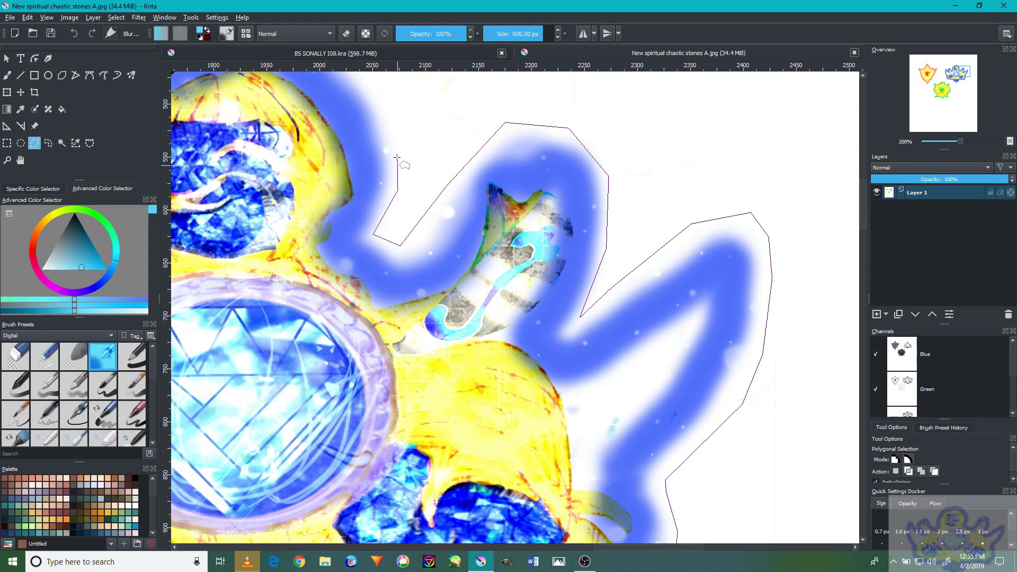
pyautogui.moveTo(400, 138); pyautogui.dragTo(460, 279)
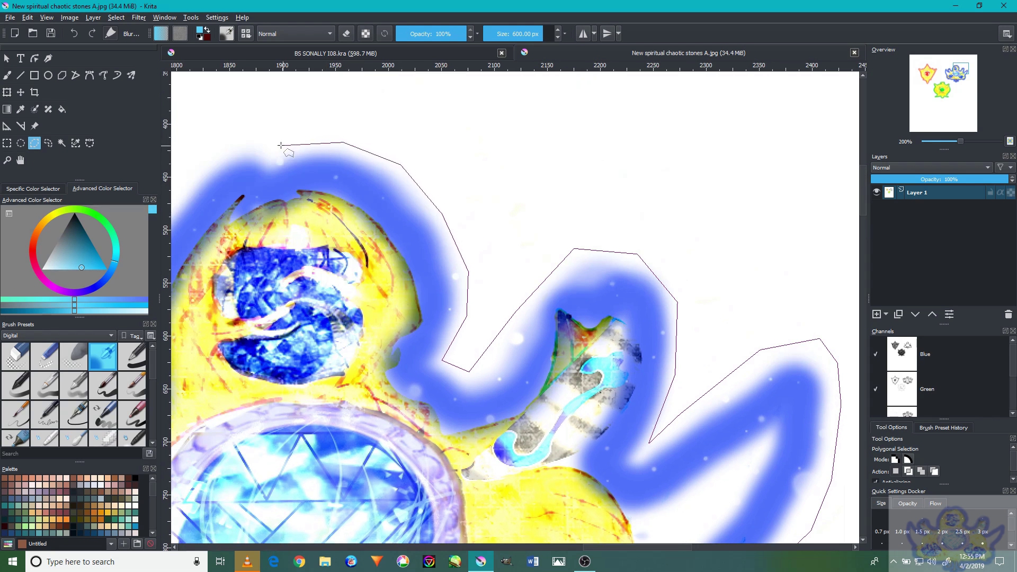
# Extend the polygonal outline over the amulet's crown, left horn and the tip of its left wing
pyautogui.moveTo(281, 145); pyautogui.dragTo(465, 165)
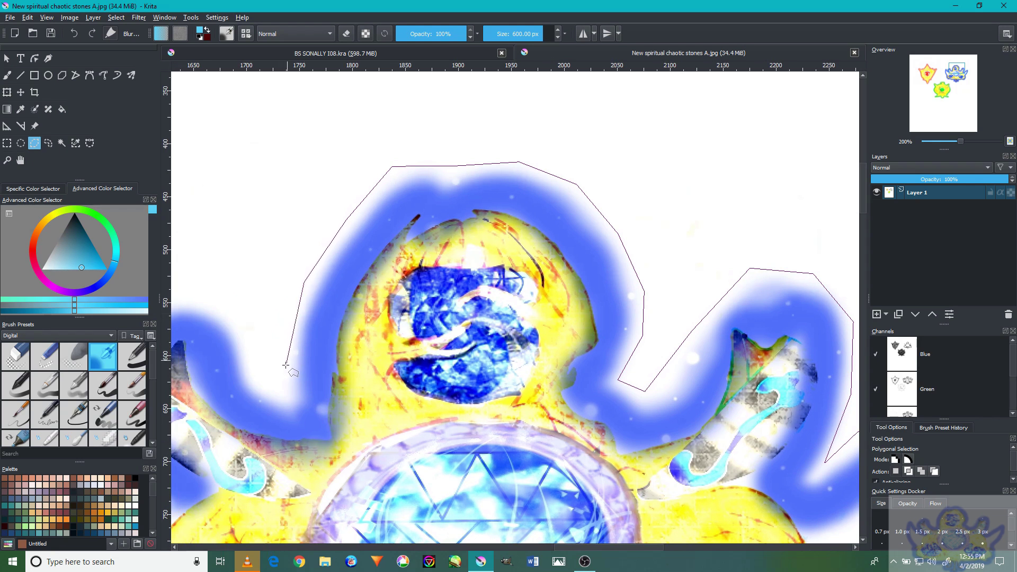
pyautogui.moveTo(286, 366); pyautogui.dragTo(330, 329)
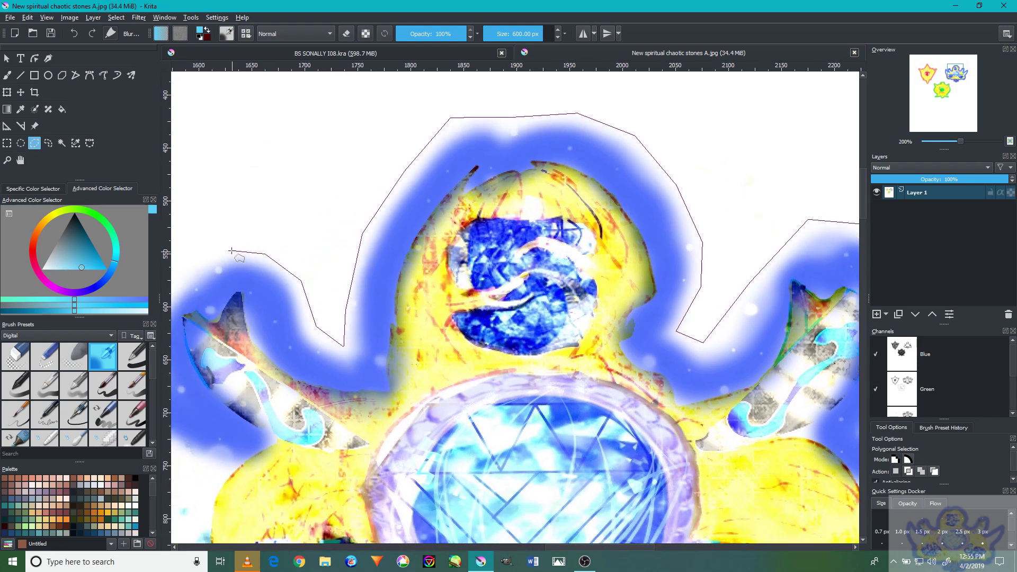
pyautogui.moveTo(228, 249); pyautogui.dragTo(318, 199)
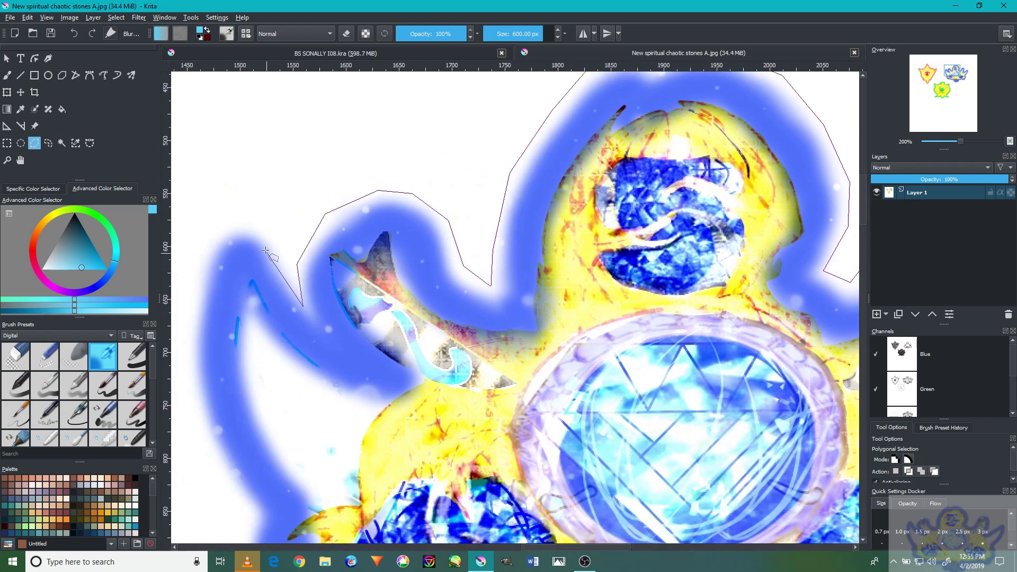
pyautogui.moveTo(196, 275); pyautogui.dragTo(317, 222)
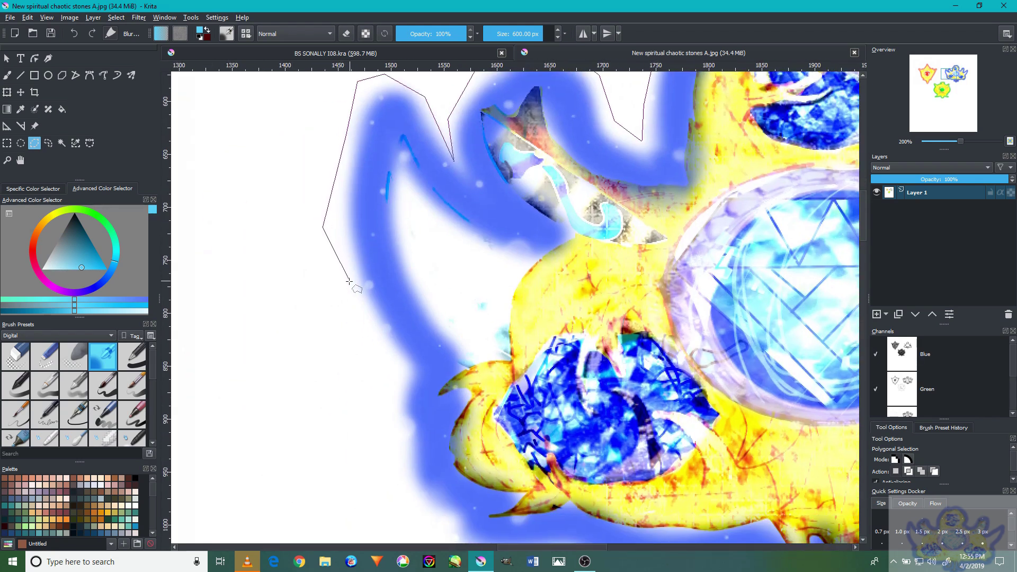
# Trace the amulet's lower left side and bottom ornament, then close the polygonal selection at its starting point
pyautogui.moveTo(394, 421); pyautogui.dragTo(367, 307)
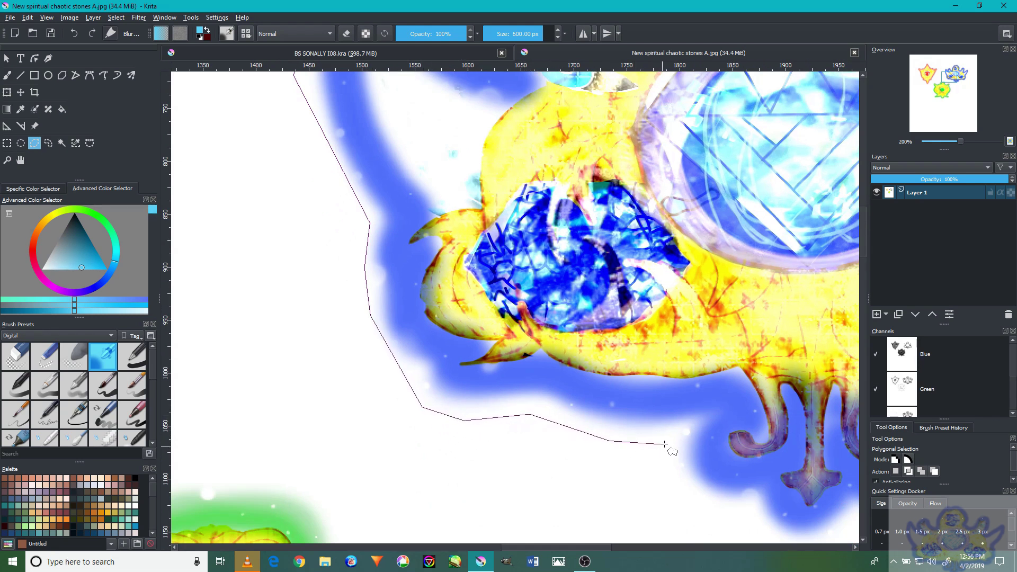
pyautogui.moveTo(669, 454); pyautogui.dragTo(640, 389)
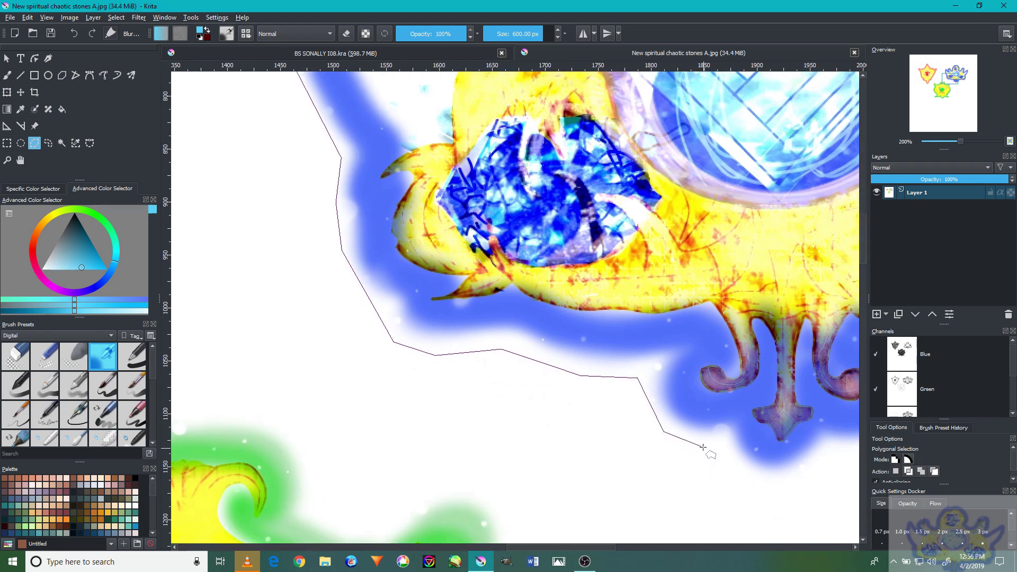
pyautogui.moveTo(703, 448); pyautogui.dragTo(630, 397)
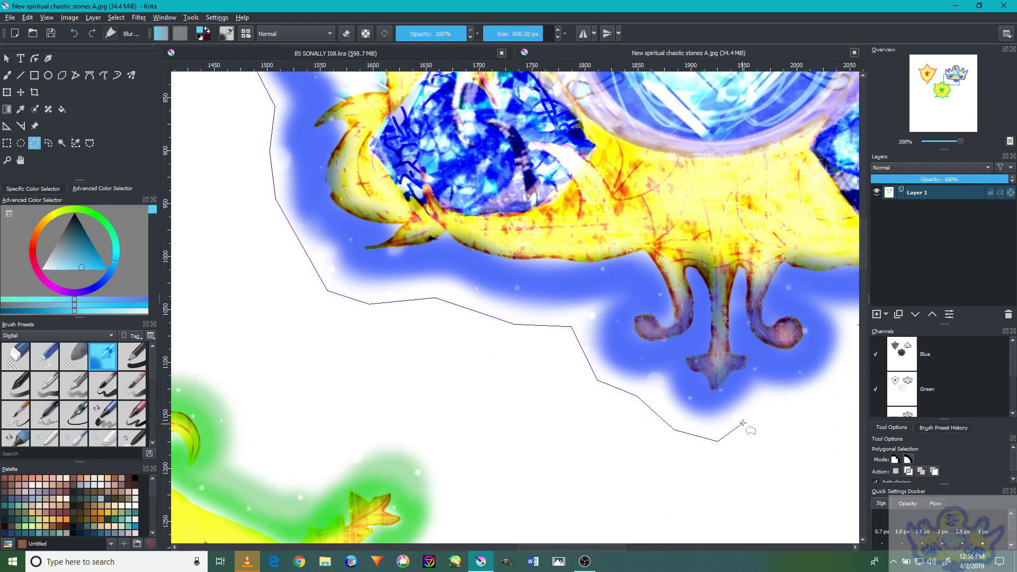
pyautogui.moveTo(763, 406); pyautogui.dragTo(619, 419)
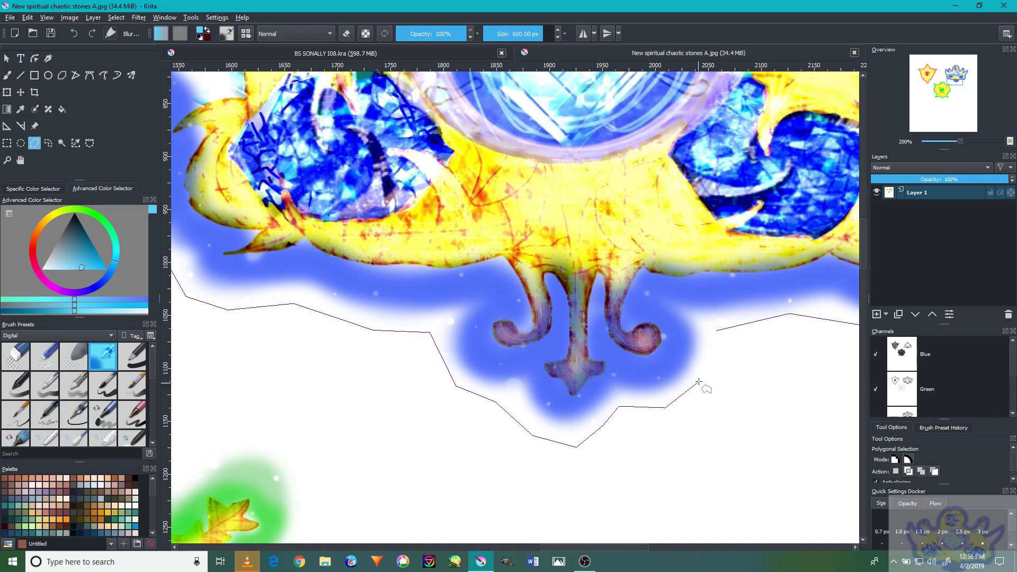
pyautogui.click(710, 339)
# Copy the selected amulet and paste it into the BS SONALLY I08.kra painting
pyautogui.click(36, 15)
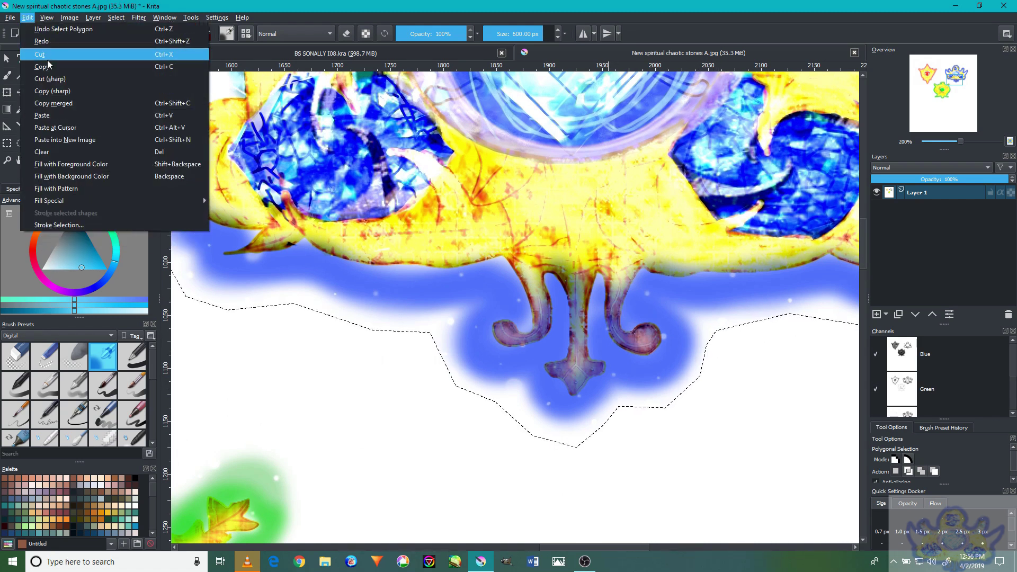
pyautogui.click(50, 65)
pyautogui.click(313, 53)
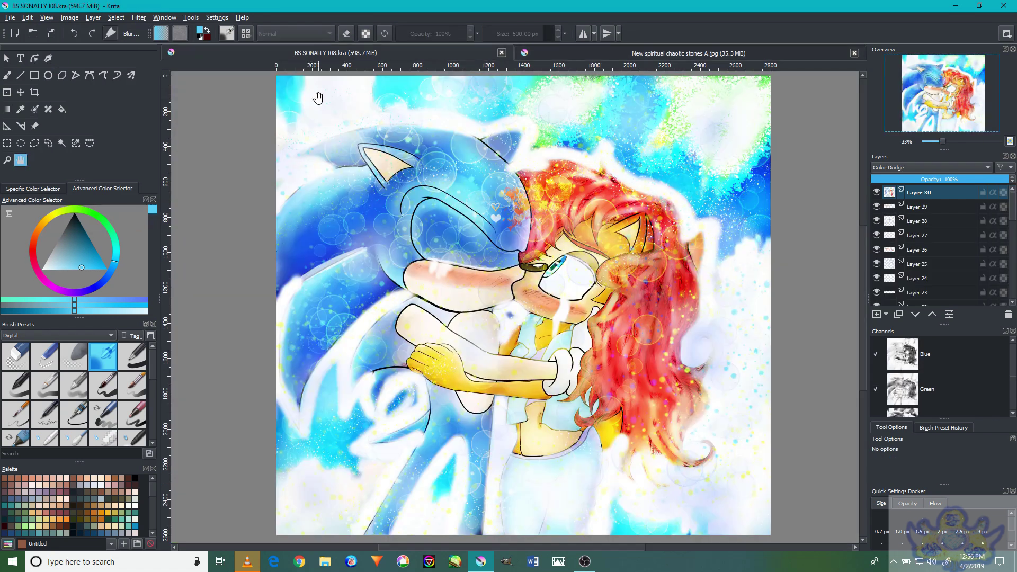
pyautogui.click(28, 17)
pyautogui.click(64, 113)
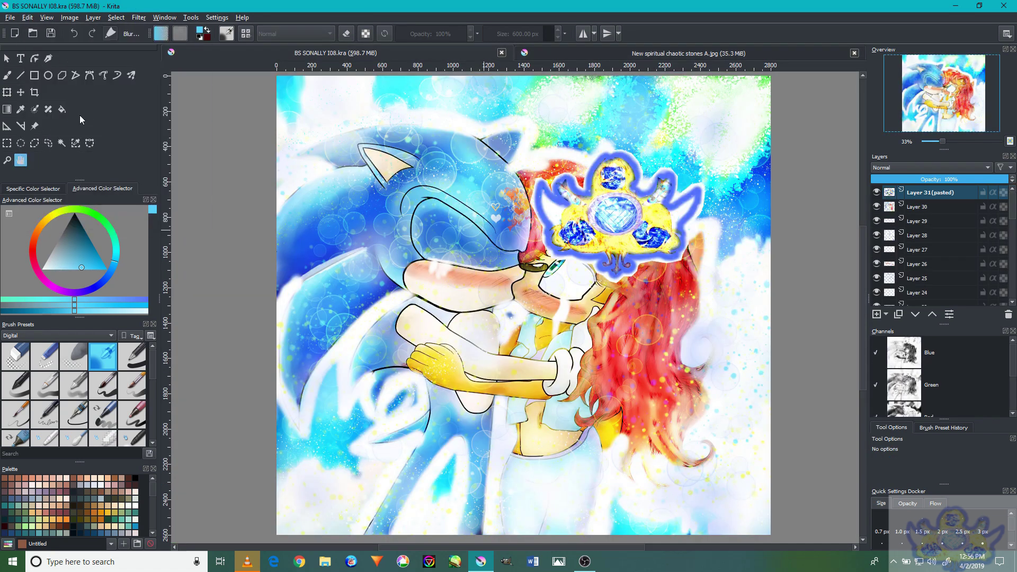
# Transform the pasted amulet, shrinking it and placing it slanted on the red-haired character's chest
pyautogui.click(13, 94)
pyautogui.moveTo(706, 283); pyautogui.dragTo(508, 366)
pyautogui.scroll(3, 564, 360)
pyautogui.scroll(2, 561, 361)
pyautogui.moveTo(609, 376); pyautogui.dragTo(488, 333)
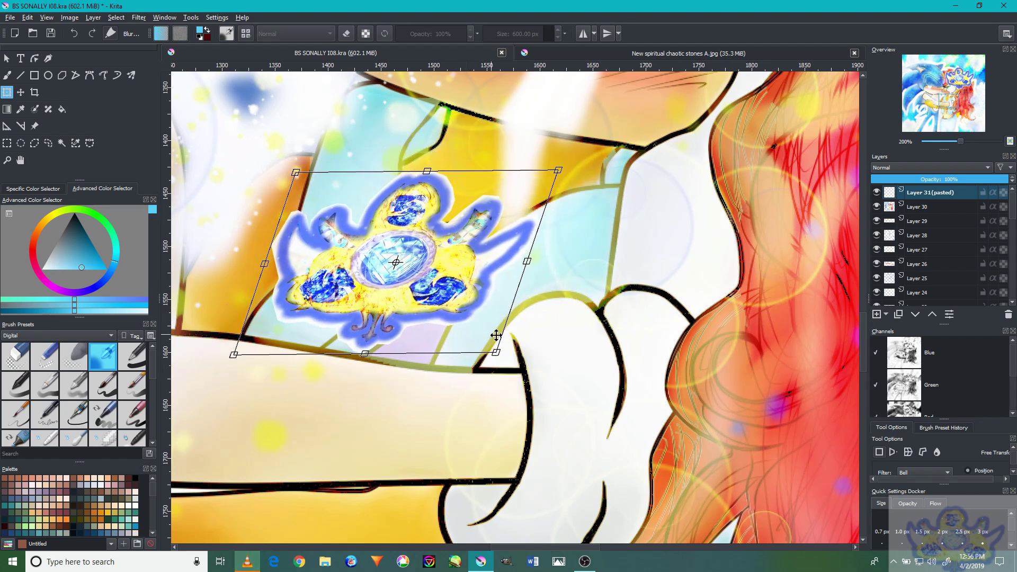
# Scale the amulet down further and rotate it clockwise to follow the tilt of the character's chest
pyautogui.moveTo(544, 261); pyautogui.dragTo(395, 356)
pyautogui.moveTo(320, 326); pyautogui.dragTo(369, 318)
pyautogui.scroll(1, 456, 350)
pyautogui.moveTo(469, 363); pyautogui.dragTo(479, 360)
pyautogui.moveTo(585, 378); pyautogui.dragTo(532, 304)
pyautogui.moveTo(525, 267); pyautogui.dragTo(552, 276)
# Fine-tune the amulet's size, position and slant at the collar of the light-blue vest and apply the transformation
pyautogui.scroll(-3, 552, 276)
pyautogui.scroll(2, 552, 276)
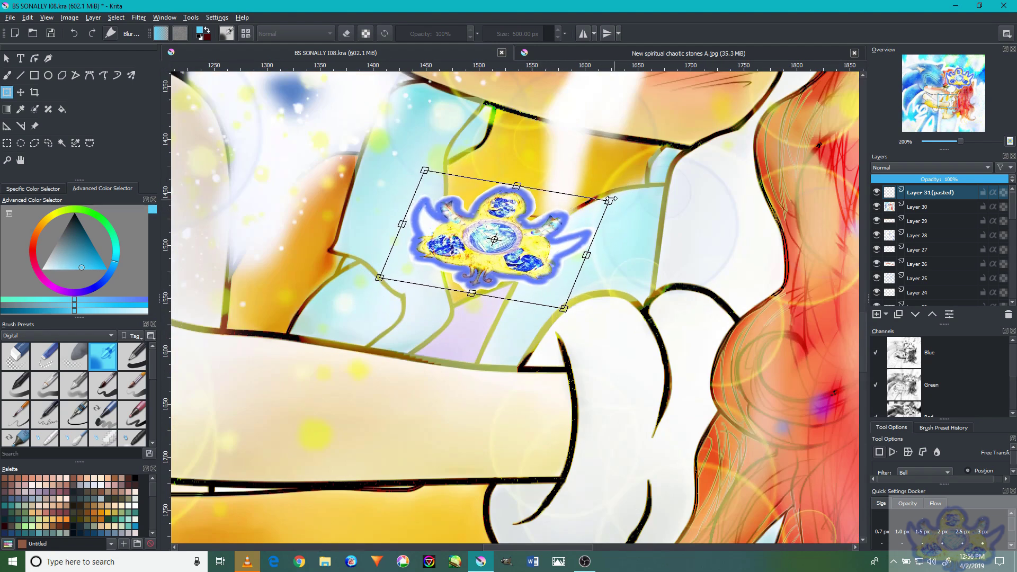
pyautogui.moveTo(616, 182); pyautogui.dragTo(622, 179)
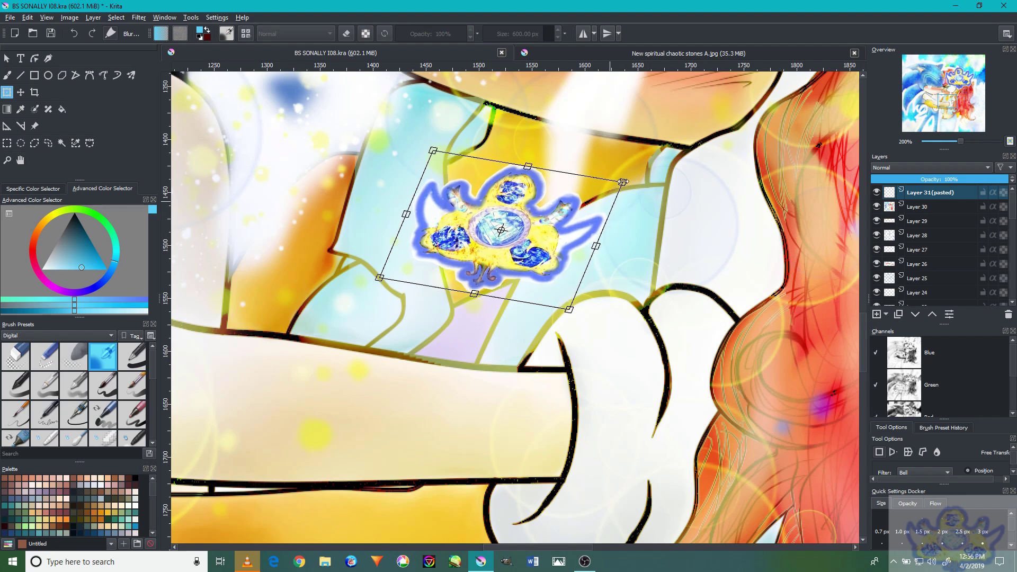
pyautogui.moveTo(564, 243); pyautogui.dragTo(566, 255)
pyautogui.scroll(-5, 559, 272)
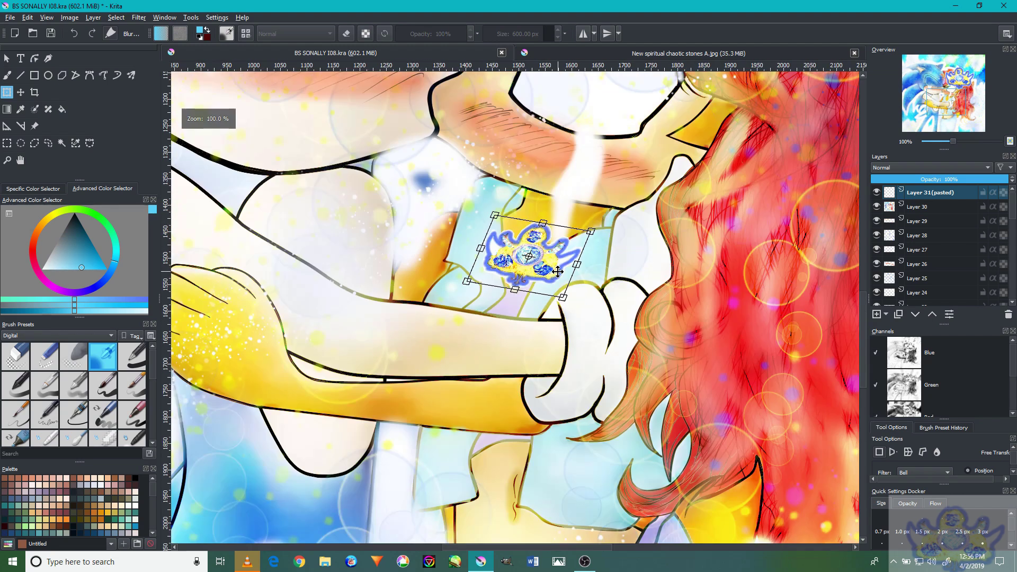
pyautogui.scroll(7, 577, 242)
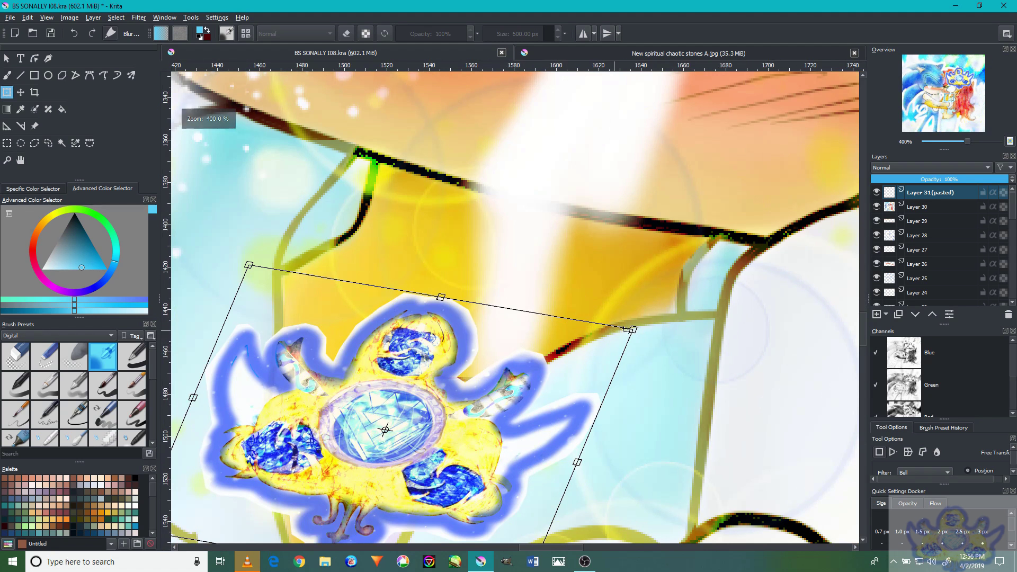
pyautogui.moveTo(634, 329); pyautogui.dragTo(634, 332)
pyautogui.scroll(-1, 591, 359)
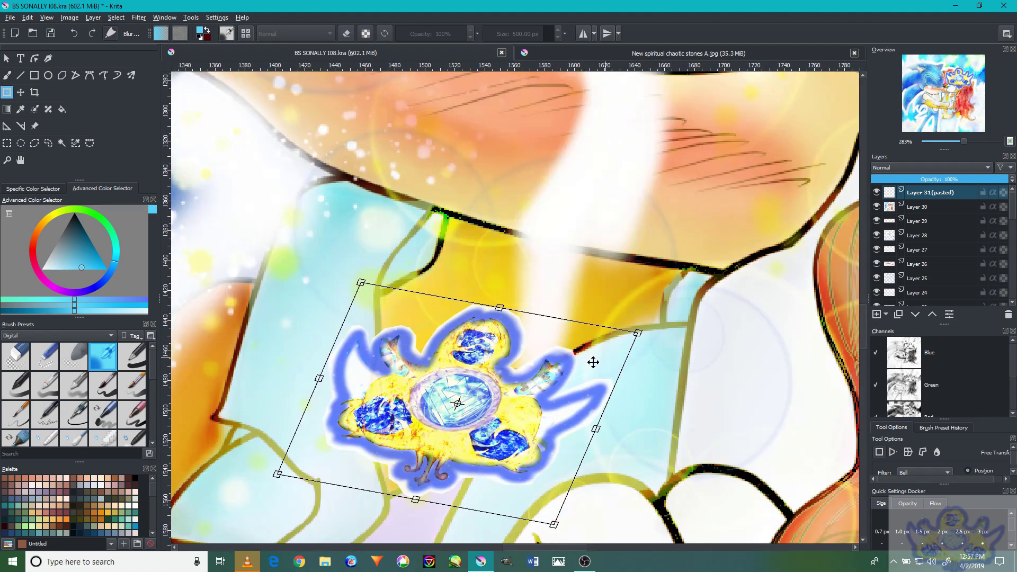
pyautogui.moveTo(524, 517); pyautogui.dragTo(502, 494)
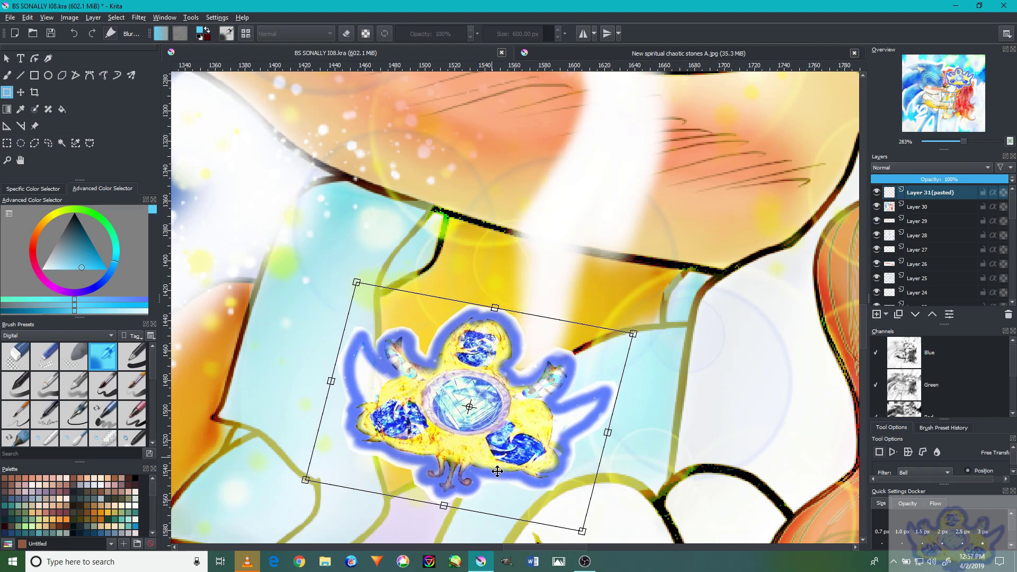
pyautogui.press('Return')
# Transform the amulet again, enlarging it slightly on the chest, and apply the change
pyautogui.scroll(-10, 488, 438)
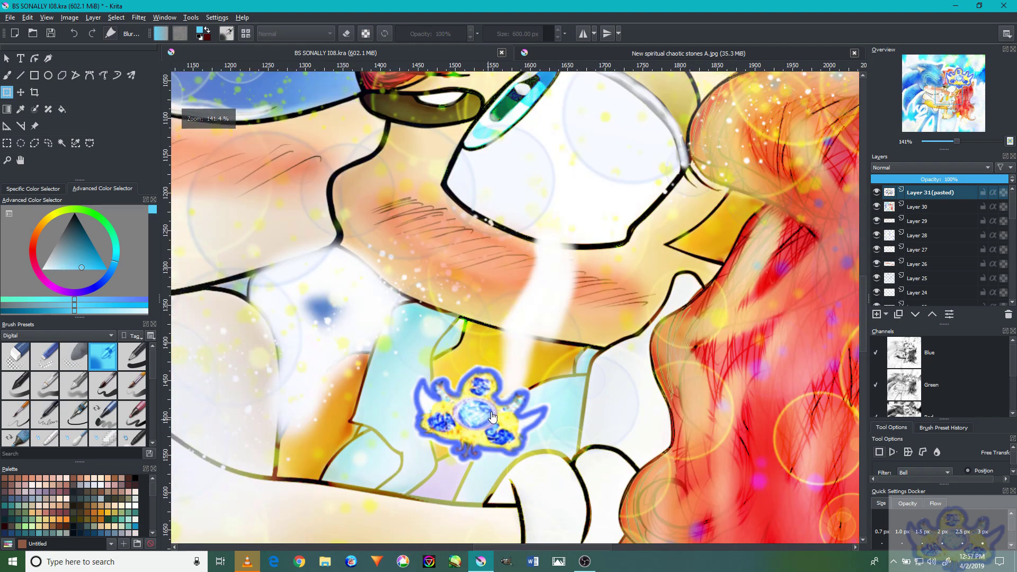
pyautogui.scroll(10, 491, 478)
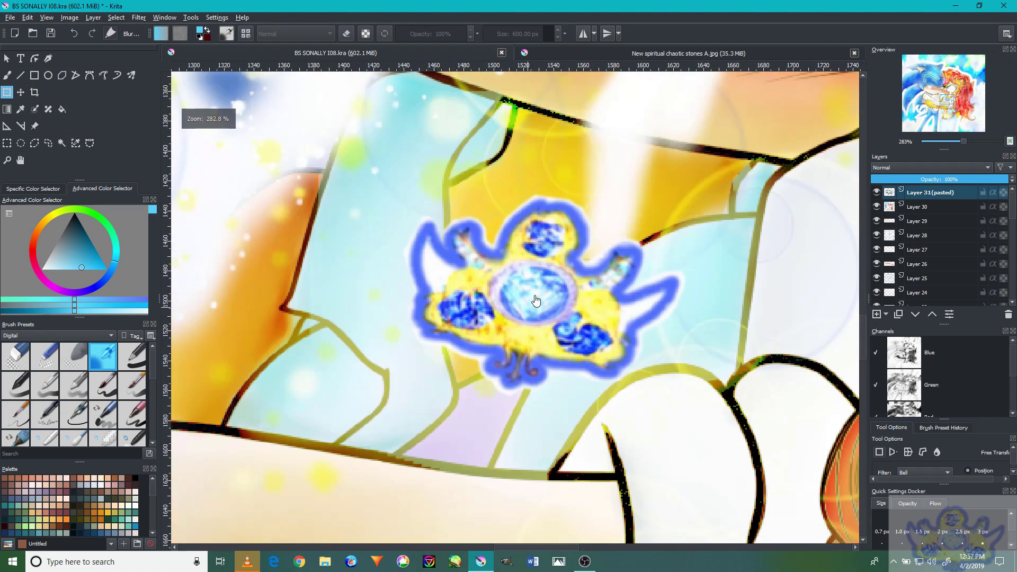
pyautogui.click(549, 285)
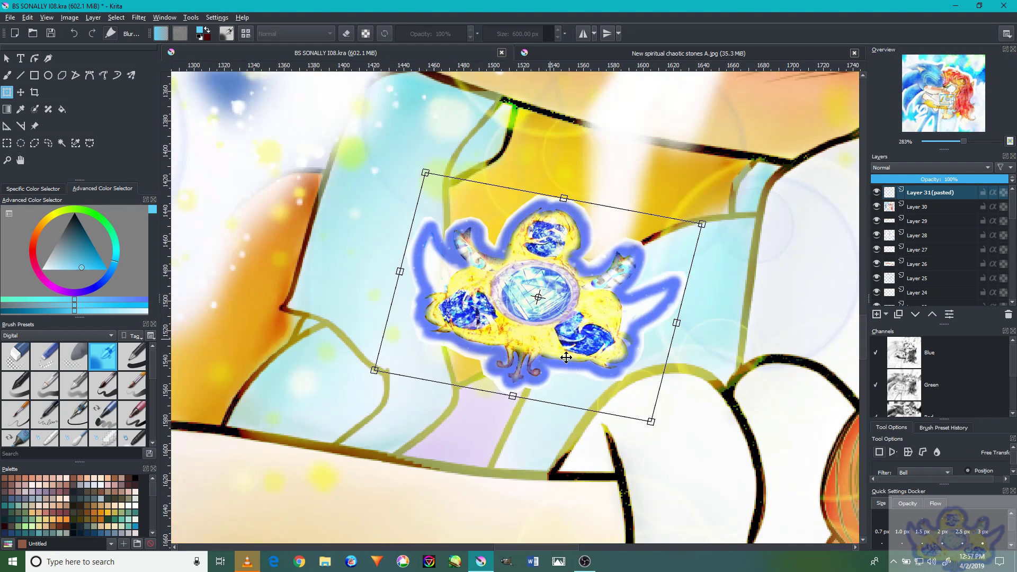
pyautogui.moveTo(651, 422); pyautogui.dragTo(639, 400)
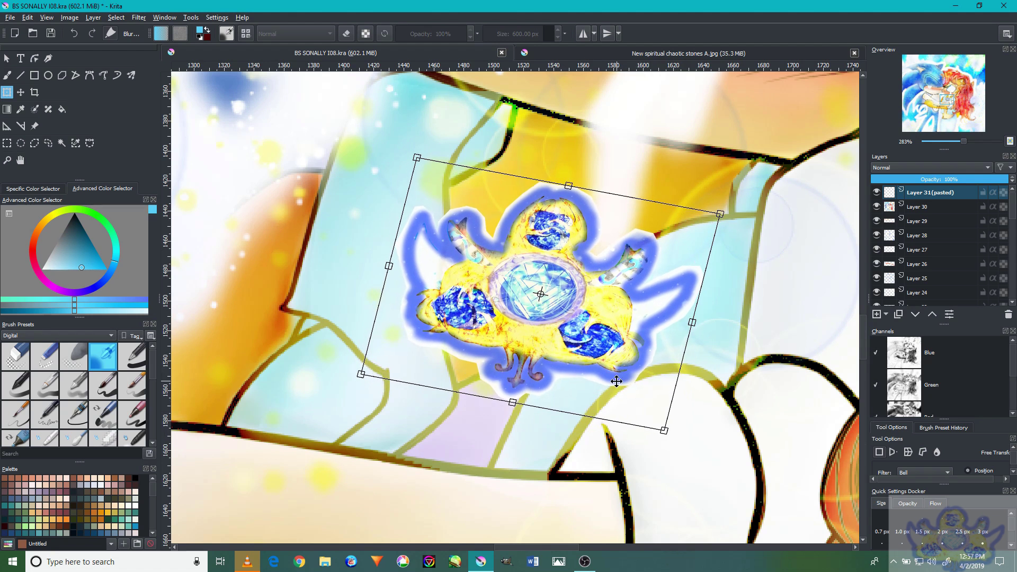
pyautogui.press('Return')
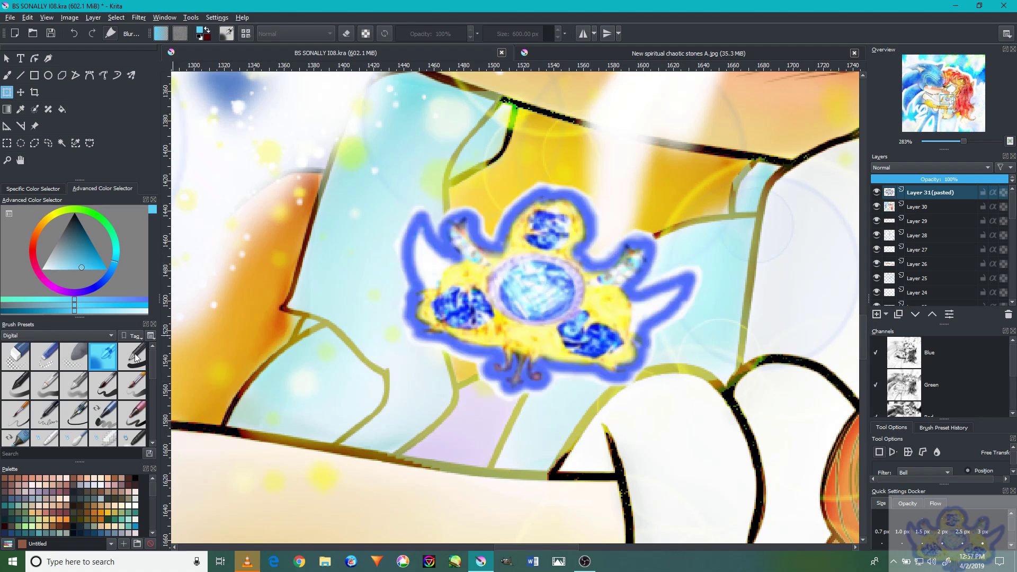
# Browse the Paint brush presets and switch the preset list to the Ink category
pyautogui.click(72, 335)
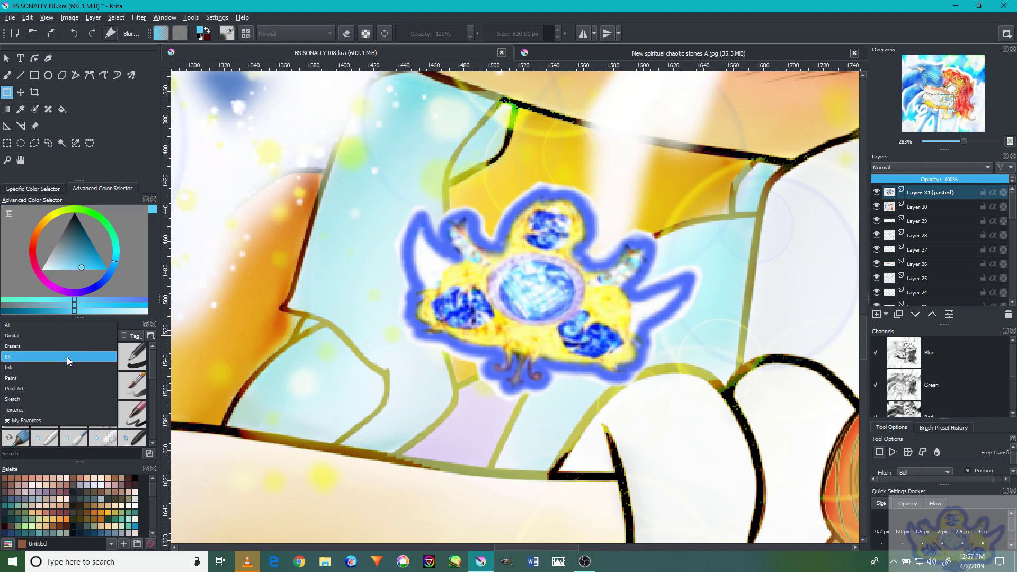
pyautogui.click(58, 379)
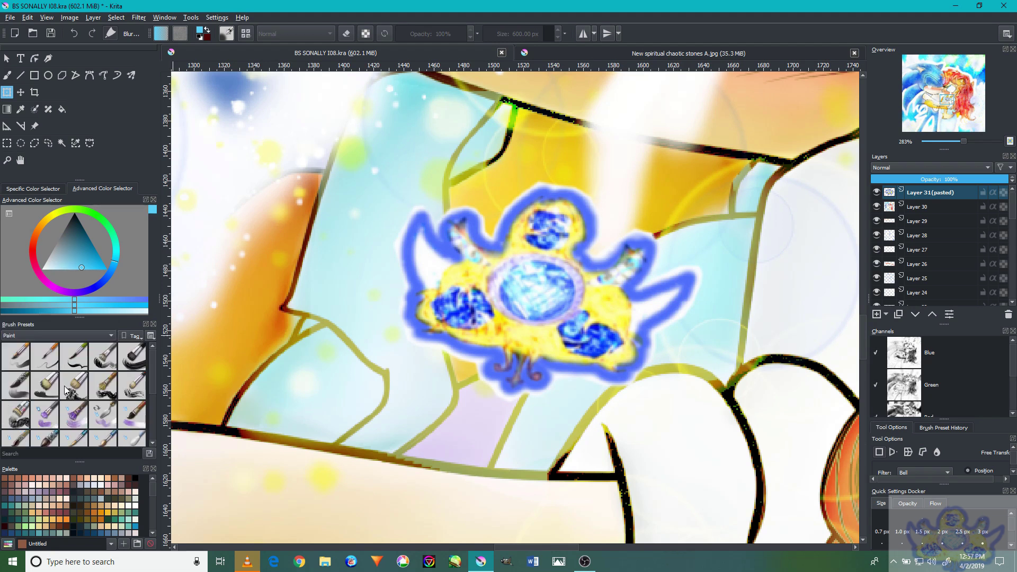
pyautogui.click(82, 333)
pyautogui.click(78, 326)
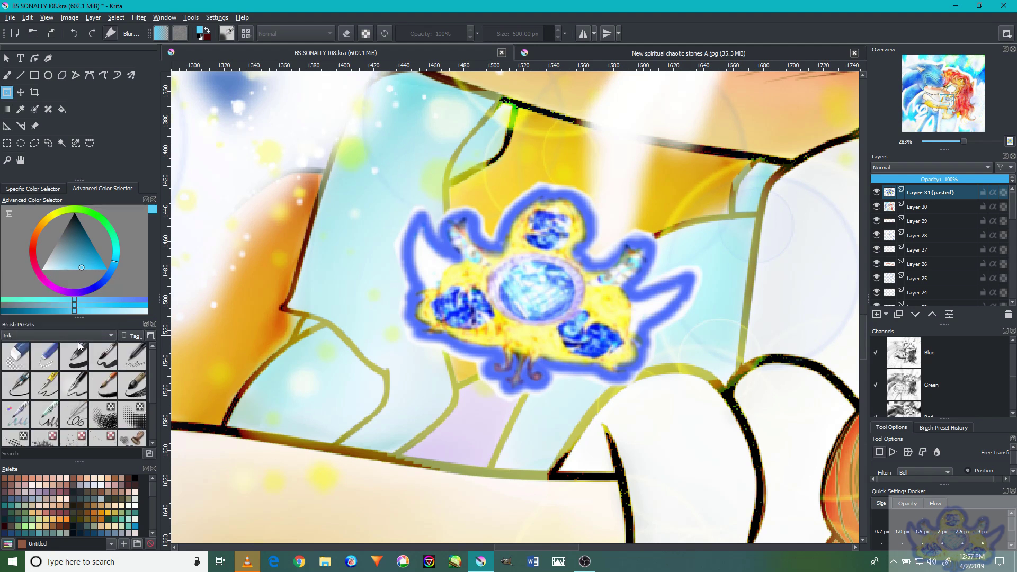
# Paint two pale-yellow necklace strands from the amulet's top to both collar corners, using the 5 px ink pen with colour sampled from the amulet
pyautogui.click(45, 386)
pyautogui.scroll(2, 573, 207)
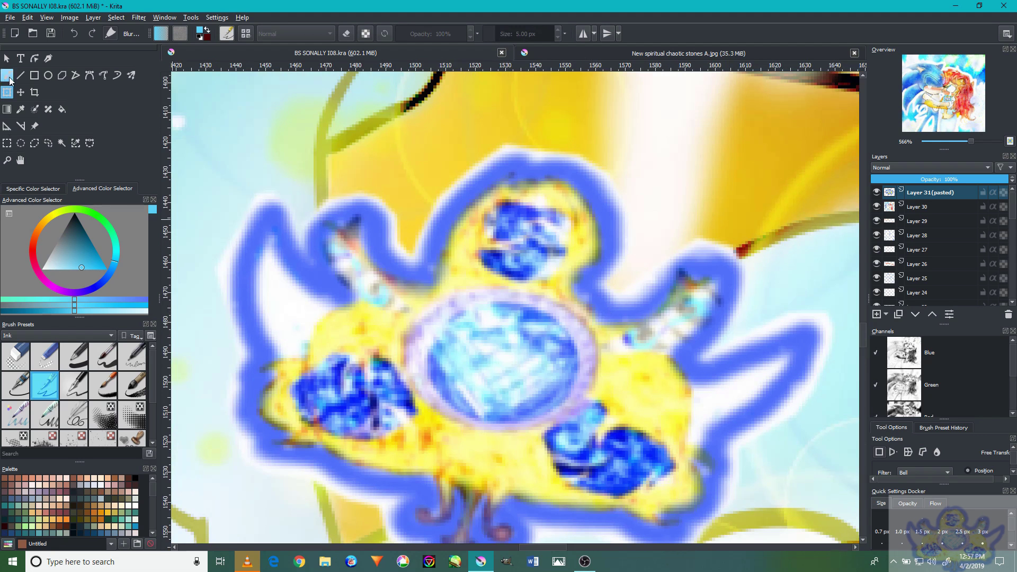
pyautogui.click(9, 78)
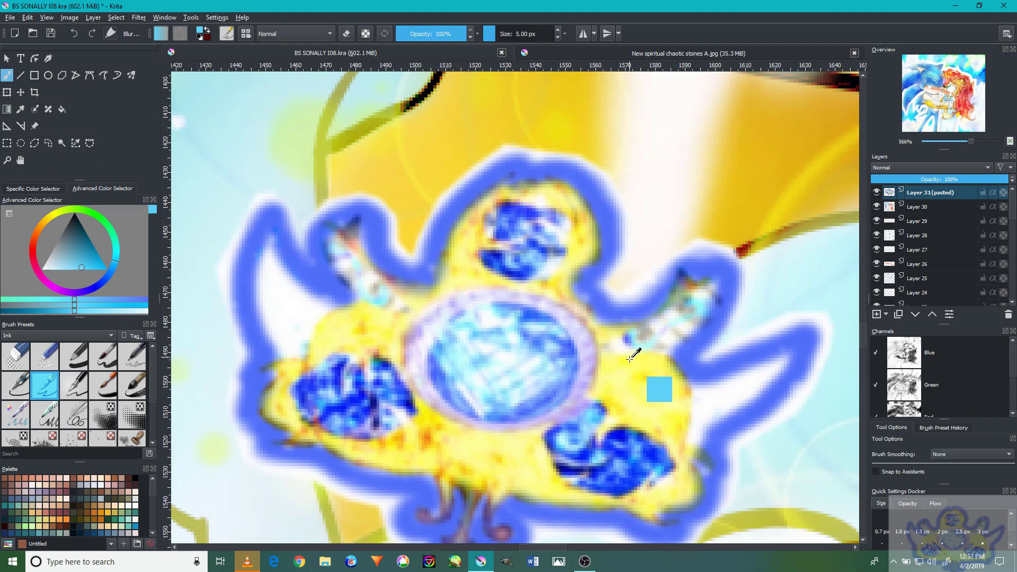
pyautogui.keyDown('ctrl'); pyautogui.click(649, 376); pyautogui.keyUp('ctrl')
pyautogui.moveTo(603, 189)
pyautogui.mouseDown()
pyautogui.moveTo(603, 359)
pyautogui.moveTo(488, 262)
pyautogui.moveTo(482, 185)
pyautogui.mouseUp()
pyautogui.moveTo(601, 388)
pyautogui.mouseDown()
pyautogui.moveTo(582, 344)
pyautogui.moveTo(518, 290)
pyautogui.moveTo(377, 294)
pyautogui.moveTo(622, 263)
pyautogui.moveTo(801, 225)
pyautogui.moveTo(808, 211)
pyautogui.mouseUp()
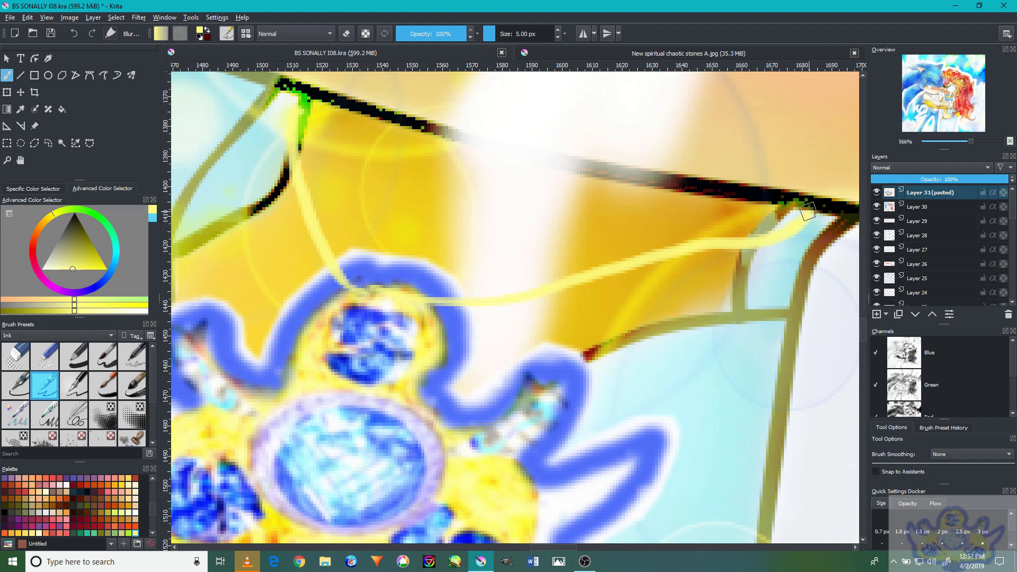
pyautogui.scroll(-4, 449, 273)
pyautogui.scroll(4, 537, 353)
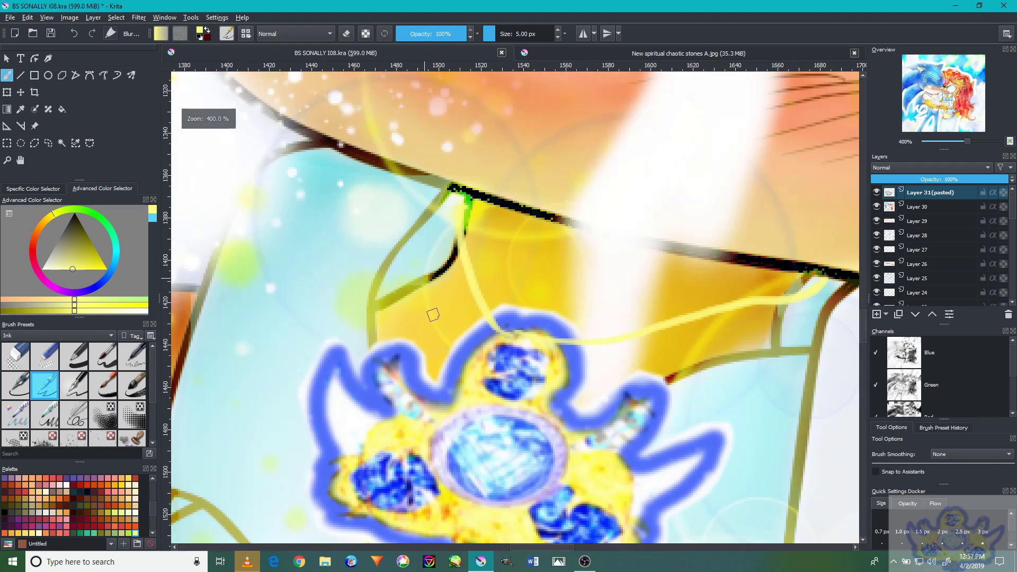
# Weave pale-yellow chain links along both necklace strands between the collar corners and the amulet
pyautogui.moveTo(537, 353)
pyautogui.mouseDown()
pyautogui.moveTo(502, 313)
pyautogui.moveTo(506, 287)
pyautogui.moveTo(505, 303)
pyautogui.moveTo(472, 258)
pyautogui.moveTo(474, 271)
pyautogui.moveTo(467, 207)
pyautogui.moveTo(458, 225)
pyautogui.moveTo(480, 166)
pyautogui.moveTo(459, 171)
pyautogui.moveTo(484, 169)
pyautogui.moveTo(475, 162)
pyautogui.moveTo(474, 209)
pyautogui.moveTo(490, 223)
pyautogui.moveTo(491, 244)
pyautogui.moveTo(481, 300)
pyautogui.moveTo(497, 275)
pyautogui.moveTo(527, 290)
pyautogui.moveTo(516, 300)
pyautogui.moveTo(561, 346)
pyautogui.moveTo(556, 333)
pyautogui.moveTo(628, 371)
pyautogui.moveTo(588, 347)
pyautogui.moveTo(642, 363)
pyautogui.moveTo(634, 352)
pyautogui.moveTo(699, 355)
pyautogui.mouseUp()
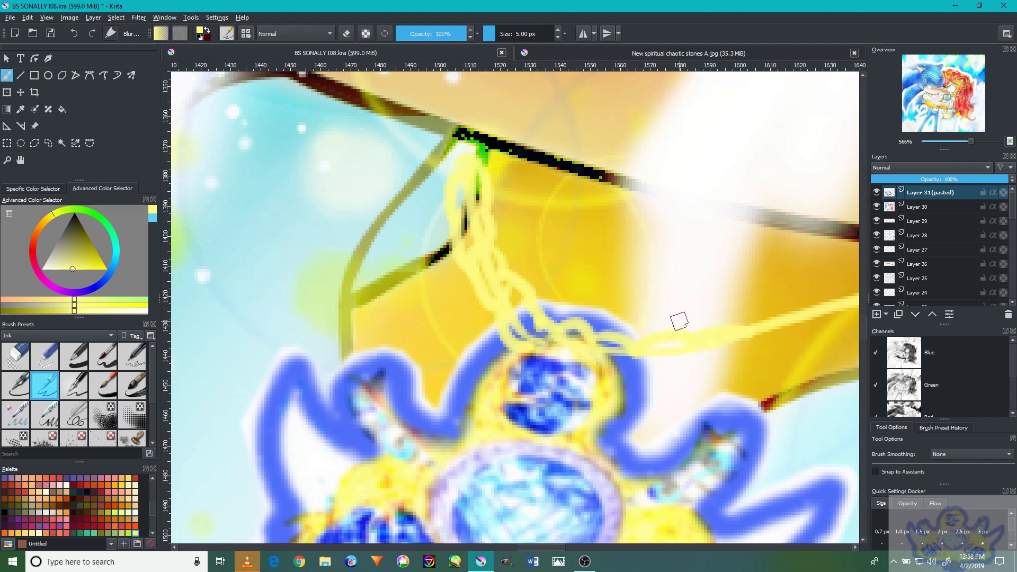
pyautogui.moveTo(700, 282)
pyautogui.mouseDown()
pyautogui.moveTo(553, 287)
pyautogui.moveTo(658, 278)
pyautogui.moveTo(647, 271)
pyautogui.moveTo(700, 266)
pyautogui.moveTo(710, 253)
pyautogui.moveTo(773, 270)
pyautogui.moveTo(709, 264)
pyautogui.moveTo(804, 240)
pyautogui.moveTo(798, 250)
pyautogui.moveTo(827, 226)
pyautogui.mouseUp()
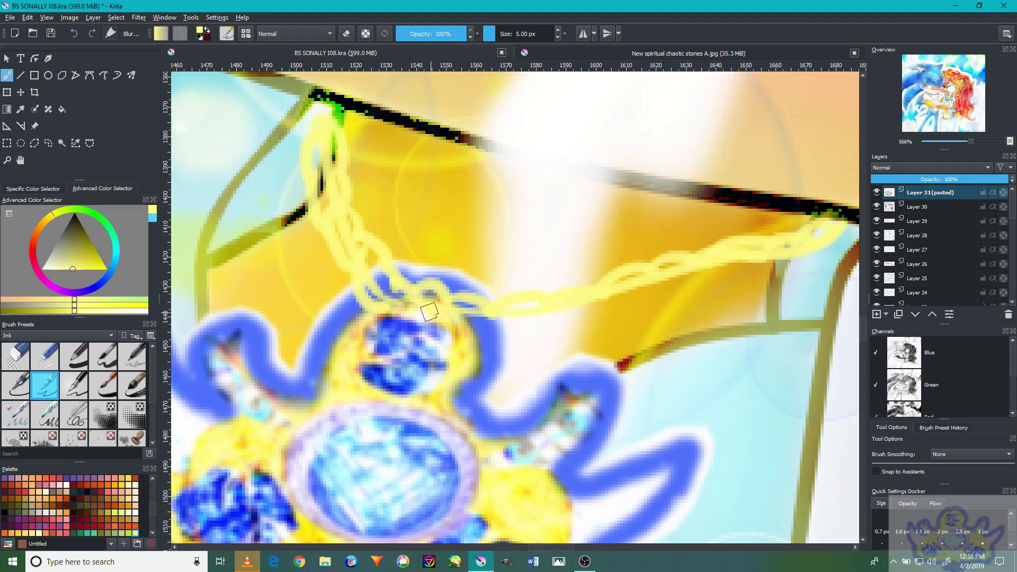
pyautogui.moveTo(418, 308)
pyautogui.mouseDown()
pyautogui.moveTo(476, 310)
pyautogui.moveTo(470, 329)
pyautogui.moveTo(454, 325)
pyautogui.moveTo(487, 332)
pyautogui.moveTo(491, 318)
pyautogui.moveTo(519, 327)
pyautogui.moveTo(540, 309)
pyautogui.moveTo(526, 316)
pyautogui.moveTo(626, 283)
pyautogui.moveTo(619, 300)
pyautogui.moveTo(663, 272)
pyautogui.moveTo(656, 284)
pyautogui.moveTo(668, 285)
pyautogui.moveTo(710, 259)
pyautogui.moveTo(695, 273)
pyautogui.moveTo(751, 253)
pyautogui.moveTo(735, 262)
pyautogui.moveTo(831, 246)
pyautogui.moveTo(815, 259)
pyautogui.moveTo(854, 233)
pyautogui.mouseUp()
pyautogui.scroll(-6, 587, 298)
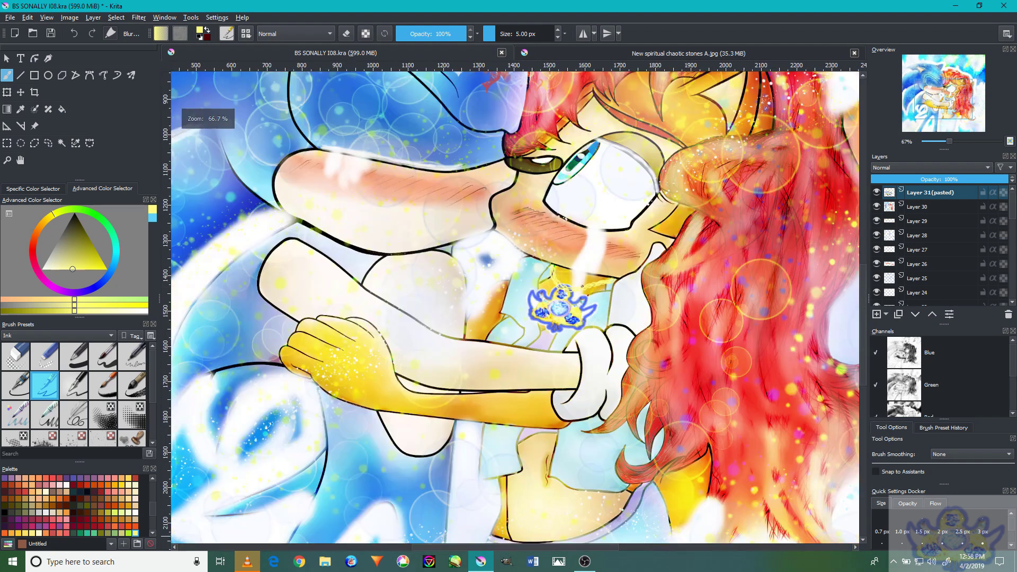
pyautogui.scroll(-2, 570, 286)
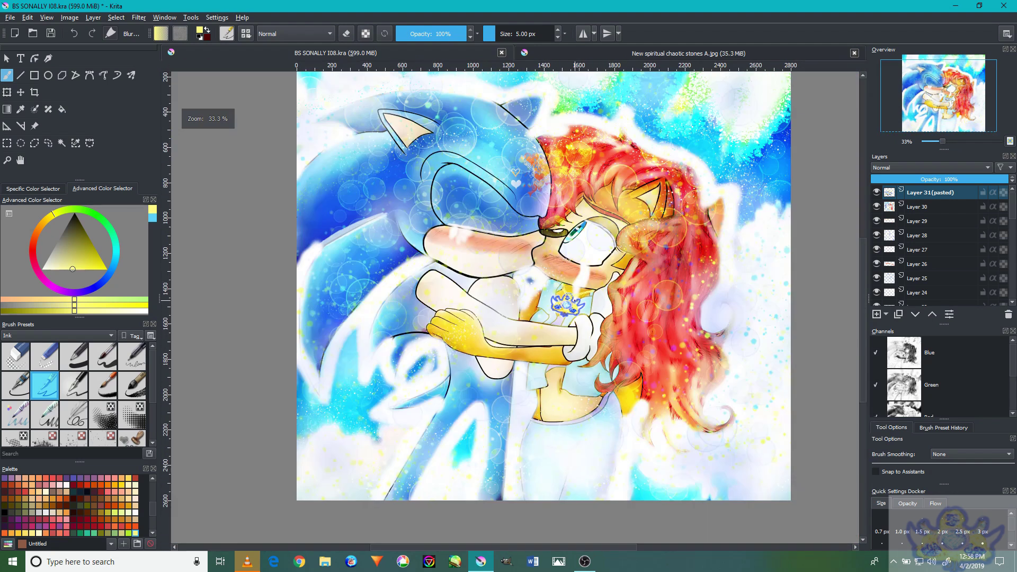
# Fill out the pale-yellow links where the chain meets the amulet, and switch to the 7 px ink pen preset
pyautogui.scroll(10, 565, 286)
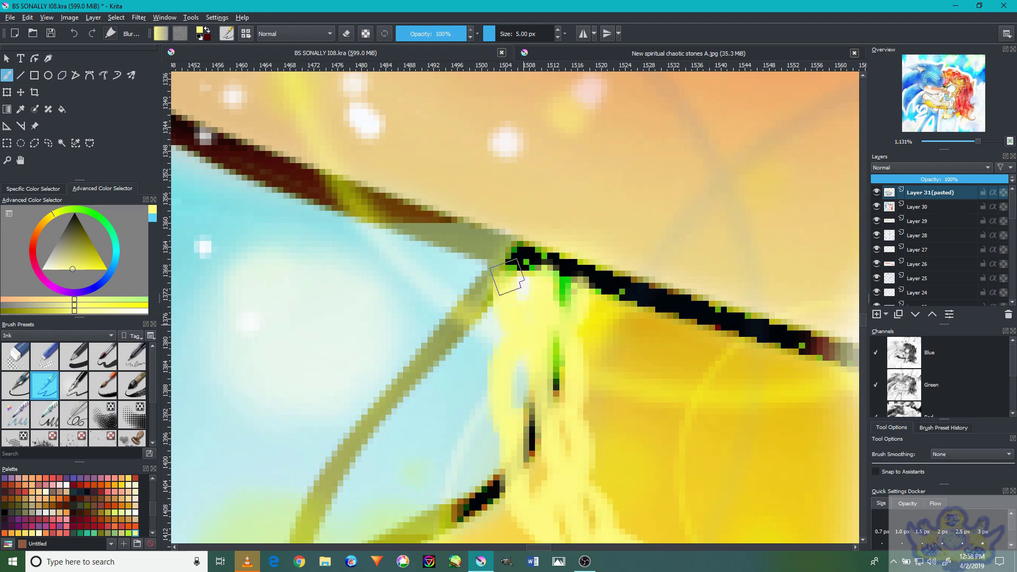
pyautogui.scroll(-4, 529, 305)
pyautogui.scroll(3, 549, 353)
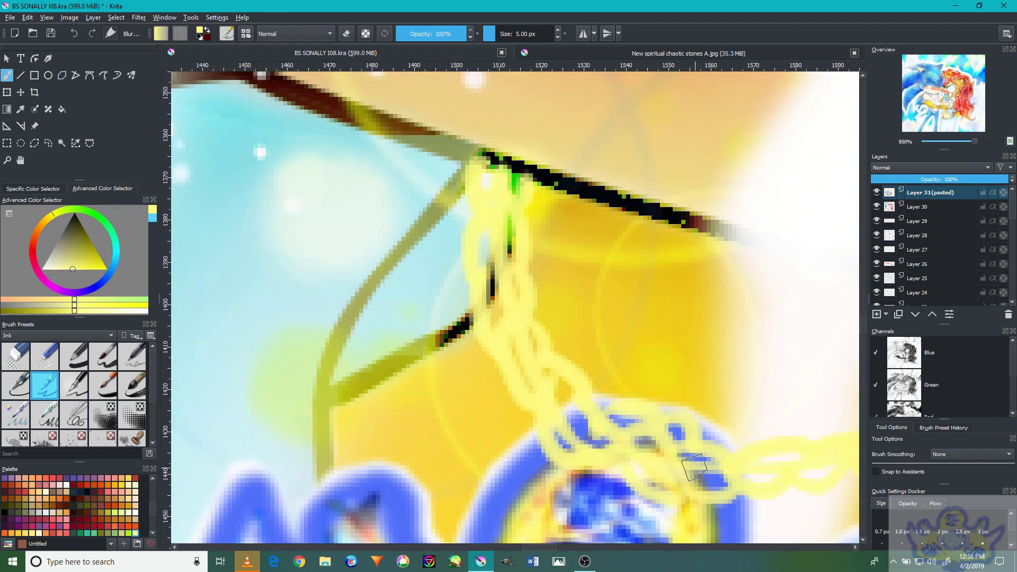
pyautogui.scroll(-1, 681, 457)
pyautogui.scroll(2, 614, 419)
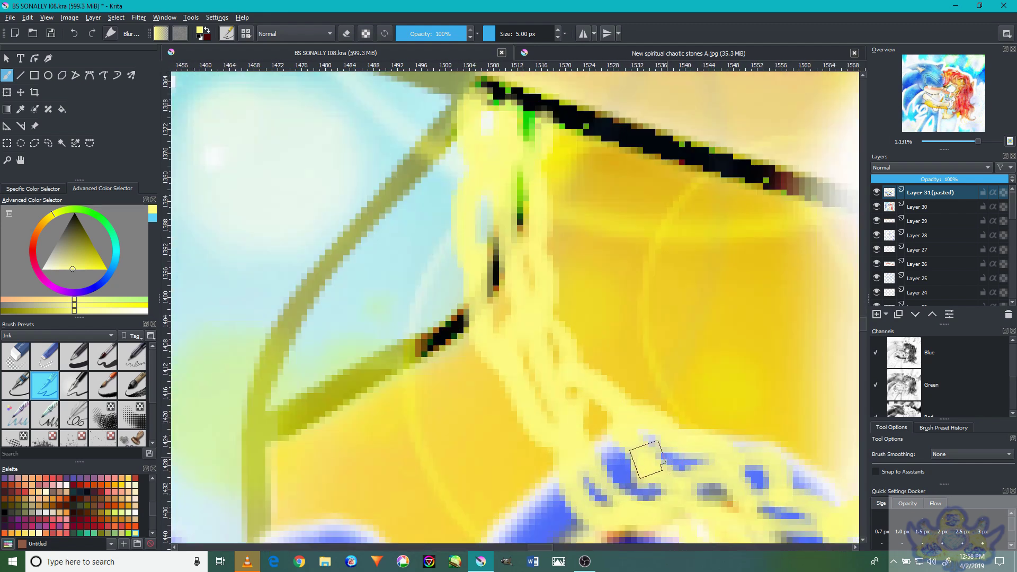
pyautogui.moveTo(651, 411); pyautogui.dragTo(468, 255)
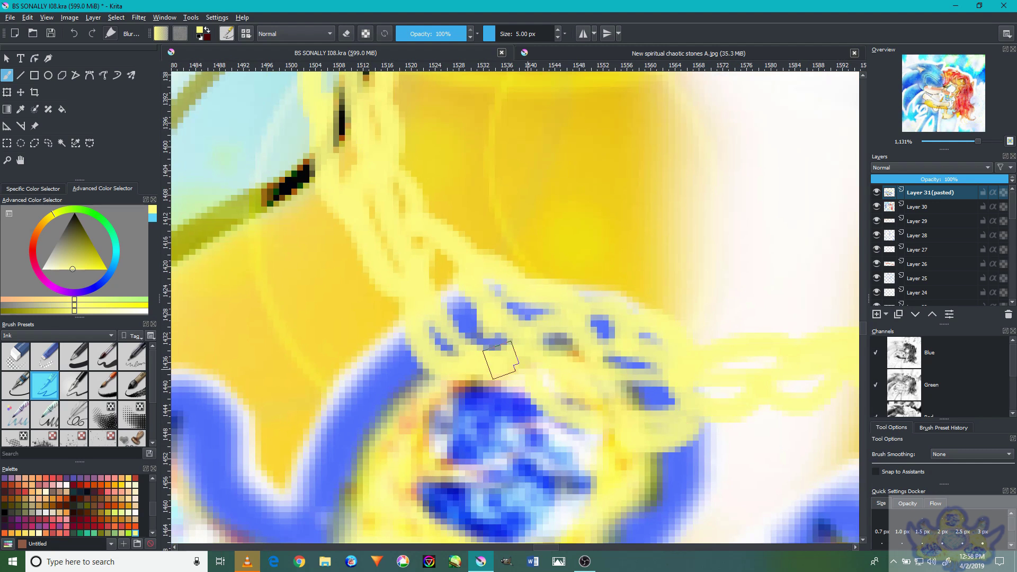
pyautogui.moveTo(423, 415); pyautogui.dragTo(419, 438)
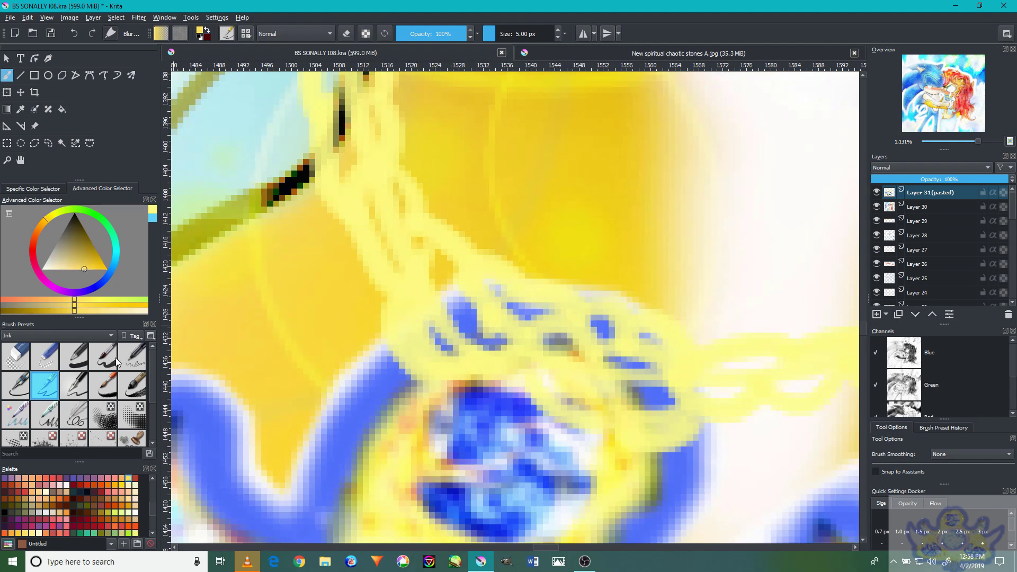
pyautogui.click(82, 389)
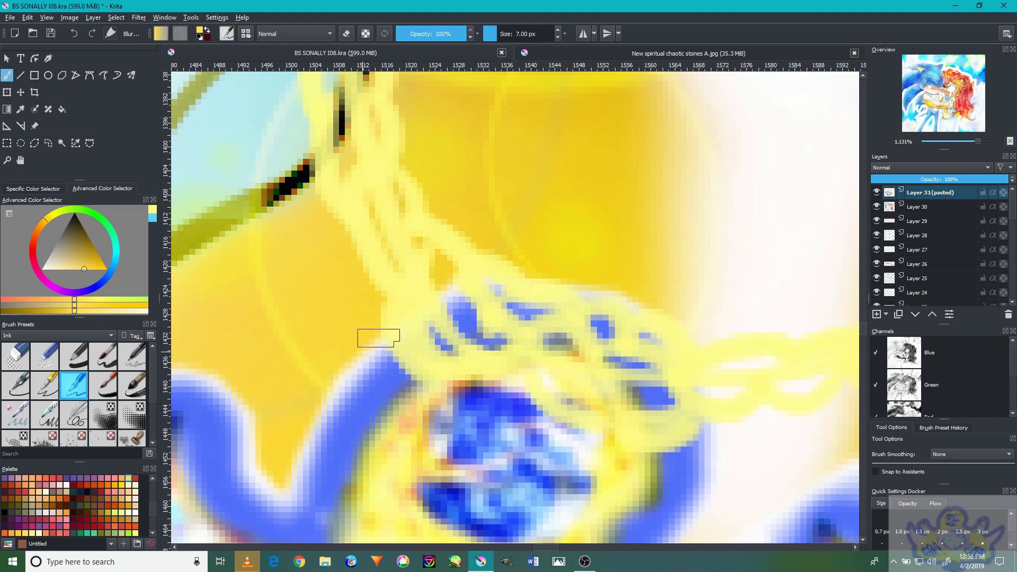
pyautogui.press('x')
pyautogui.moveTo(474, 317); pyautogui.dragTo(421, 269)
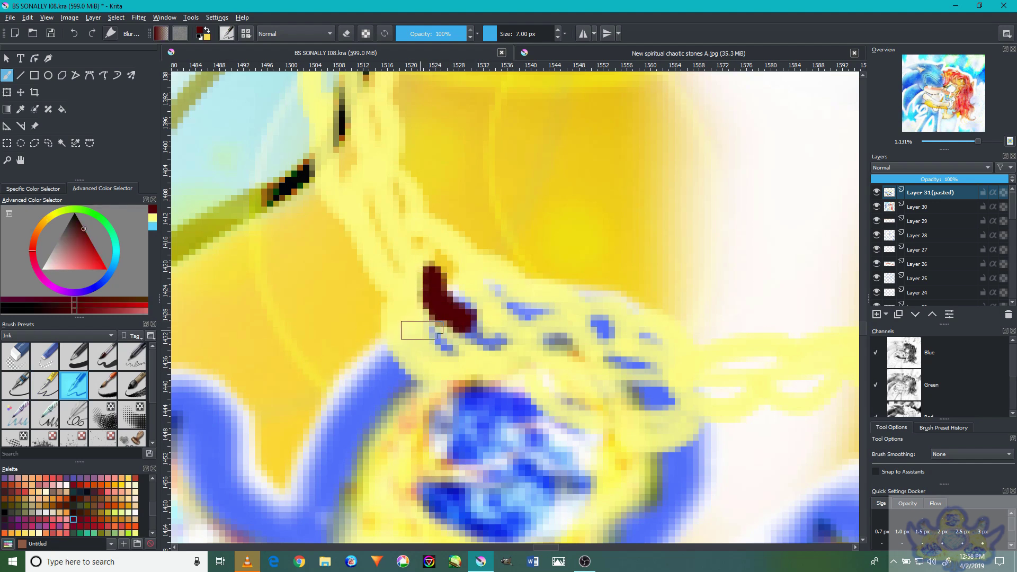
pyautogui.hotkey('ctrl', 'z')
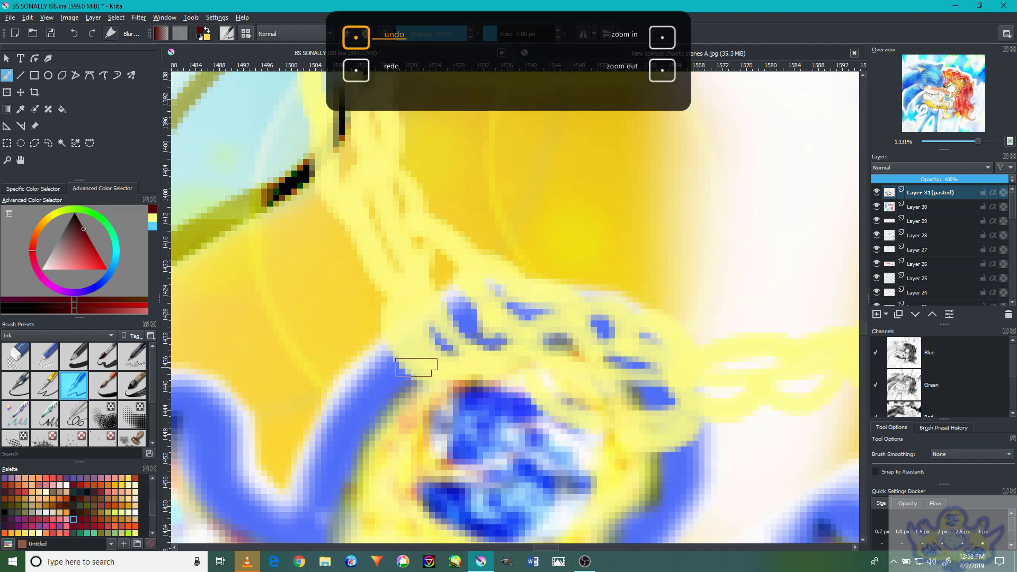
# Outline both sides of the left chain strand in golden orange sampled from the painting, from the amulet up to the collar corner
pyautogui.keyDown('ctrl'); pyautogui.click(411, 363); pyautogui.keyUp('ctrl')
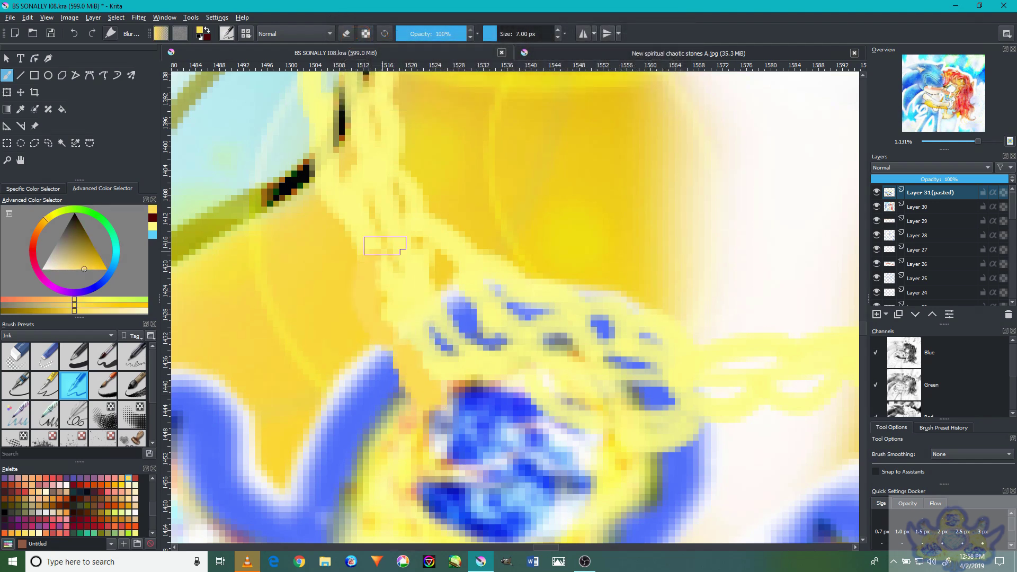
pyautogui.moveTo(361, 234)
pyautogui.mouseDown()
pyautogui.moveTo(427, 364)
pyautogui.moveTo(379, 299)
pyautogui.moveTo(434, 389)
pyautogui.mouseUp()
pyautogui.moveTo(432, 312)
pyautogui.mouseDown()
pyautogui.moveTo(413, 294)
pyautogui.moveTo(408, 220)
pyautogui.moveTo(419, 98)
pyautogui.mouseUp()
pyautogui.moveTo(499, 170); pyautogui.dragTo(505, 161)
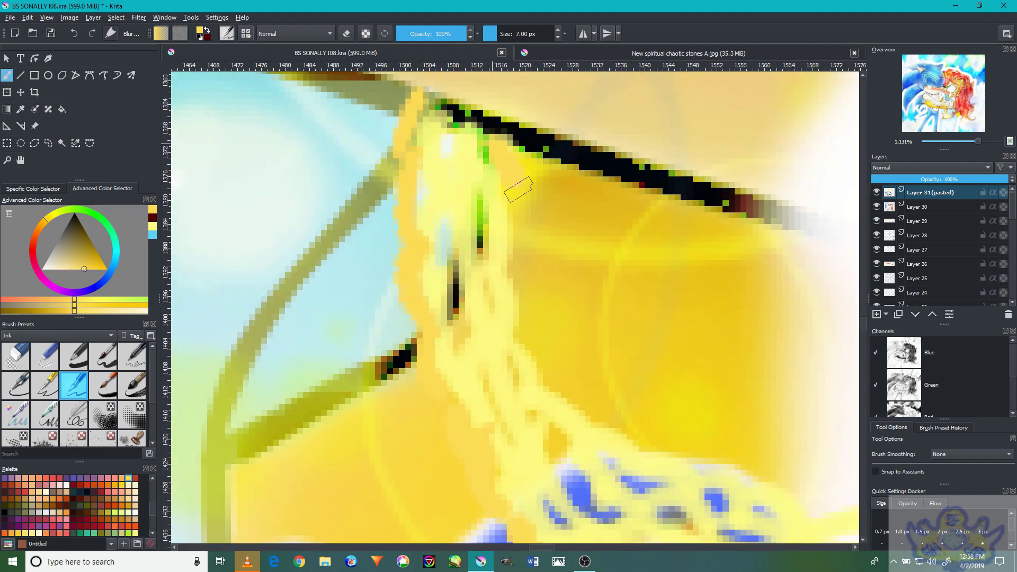
pyautogui.moveTo(520, 268); pyautogui.dragTo(501, 220)
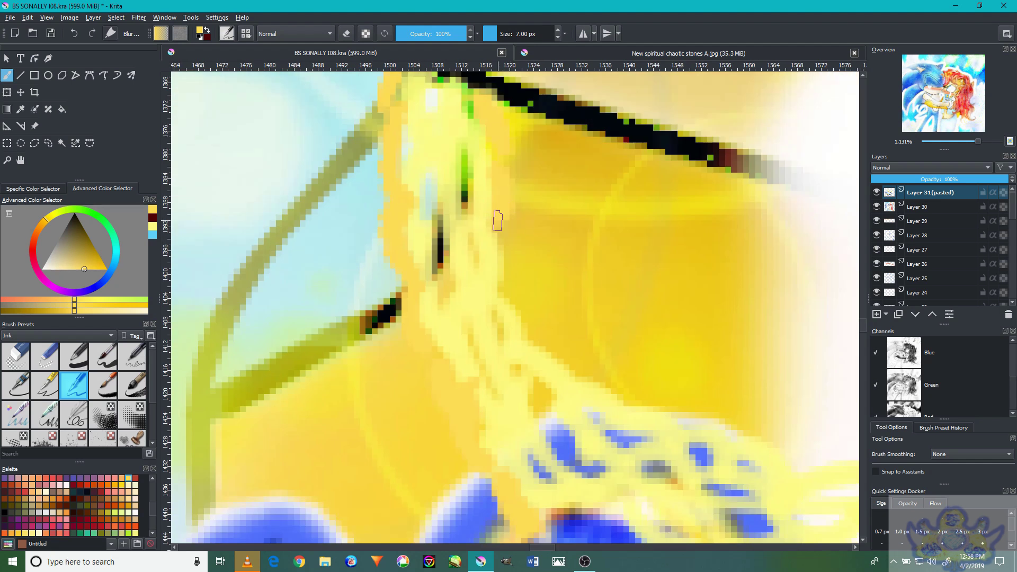
pyautogui.moveTo(527, 326); pyautogui.dragTo(514, 268)
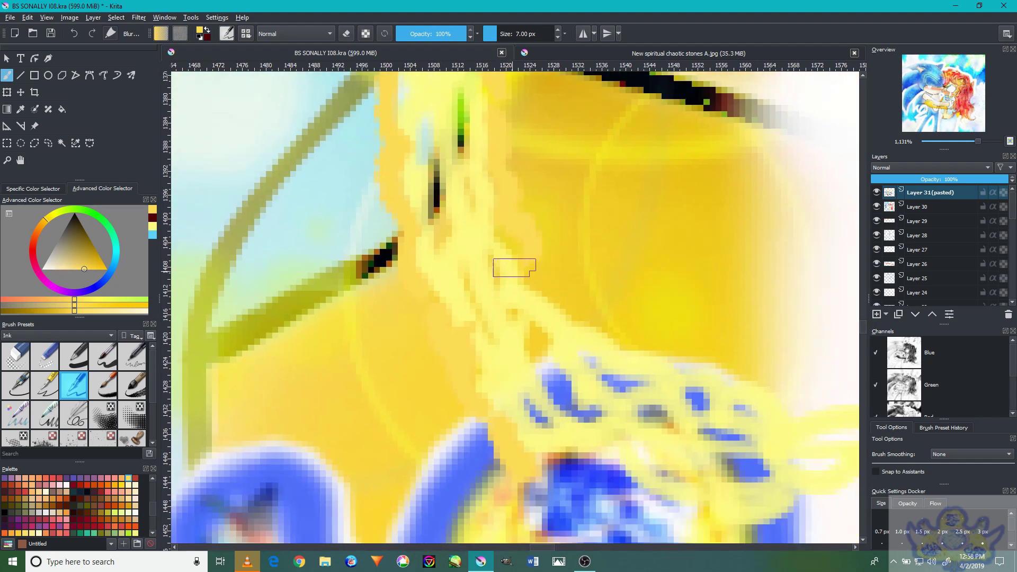
# Continue the golden-orange outline along the chain's upper edge, from above the amulet to the right collar corner
pyautogui.moveTo(681, 367); pyautogui.dragTo(571, 337)
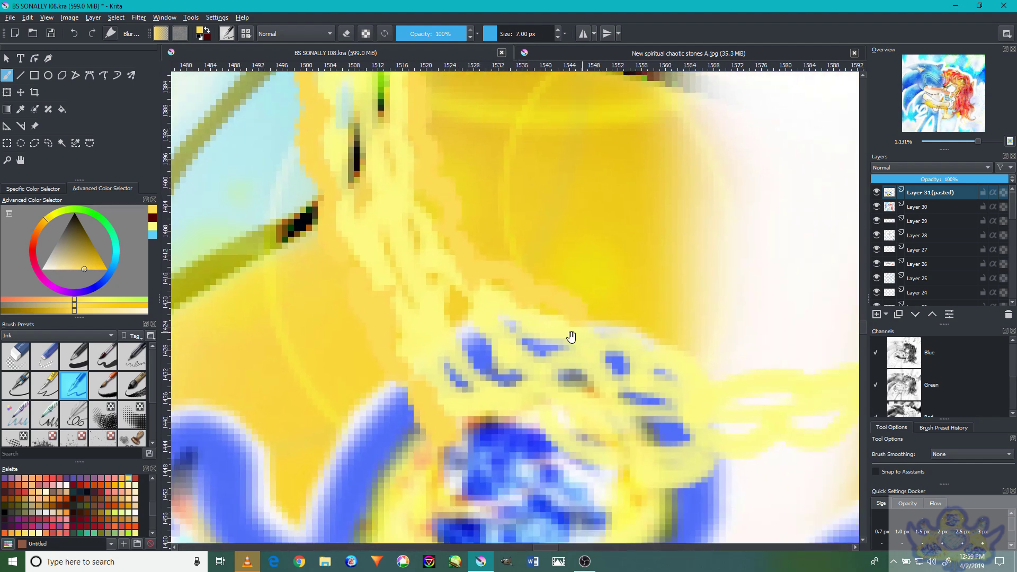
pyautogui.moveTo(666, 347); pyautogui.dragTo(532, 313)
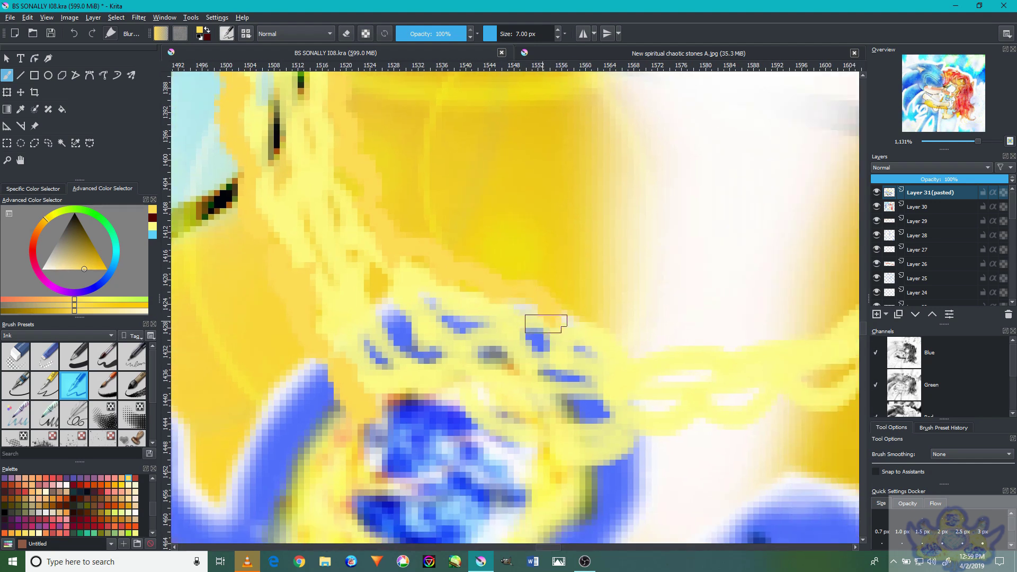
pyautogui.moveTo(722, 382); pyautogui.dragTo(604, 377)
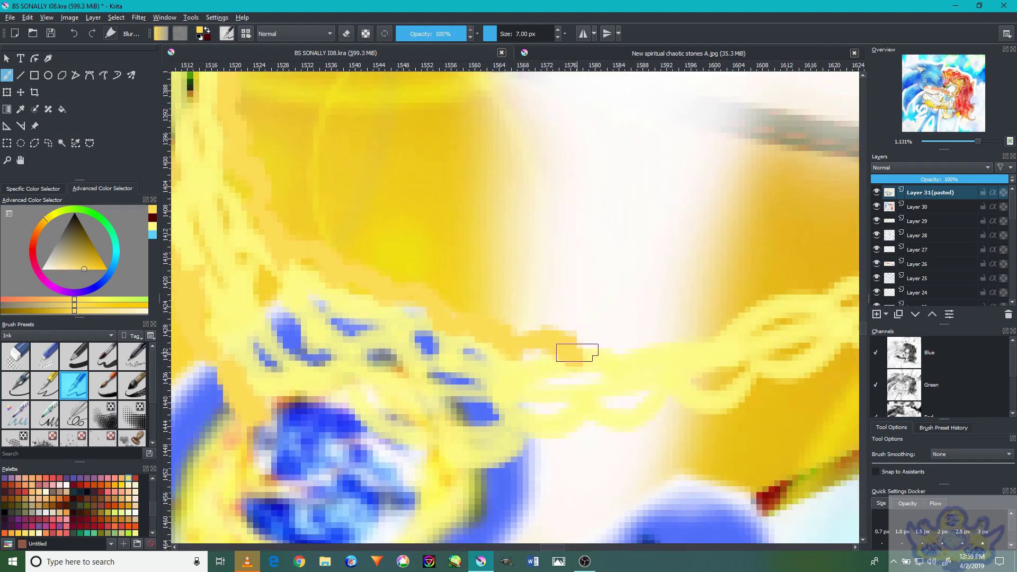
pyautogui.moveTo(687, 370); pyautogui.dragTo(636, 395)
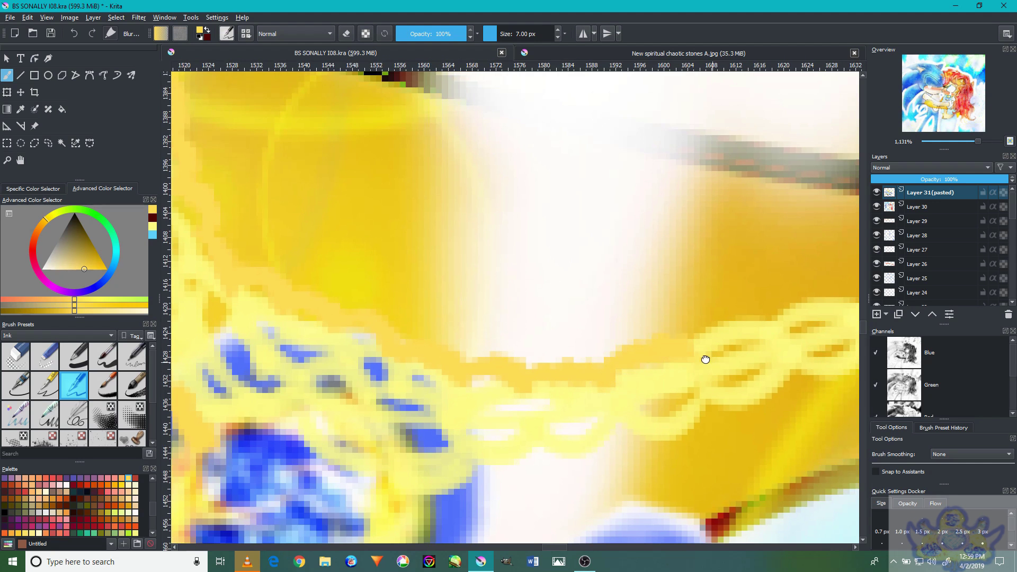
pyautogui.moveTo(706, 356); pyautogui.dragTo(574, 371)
pyautogui.moveTo(674, 370); pyautogui.dragTo(540, 369)
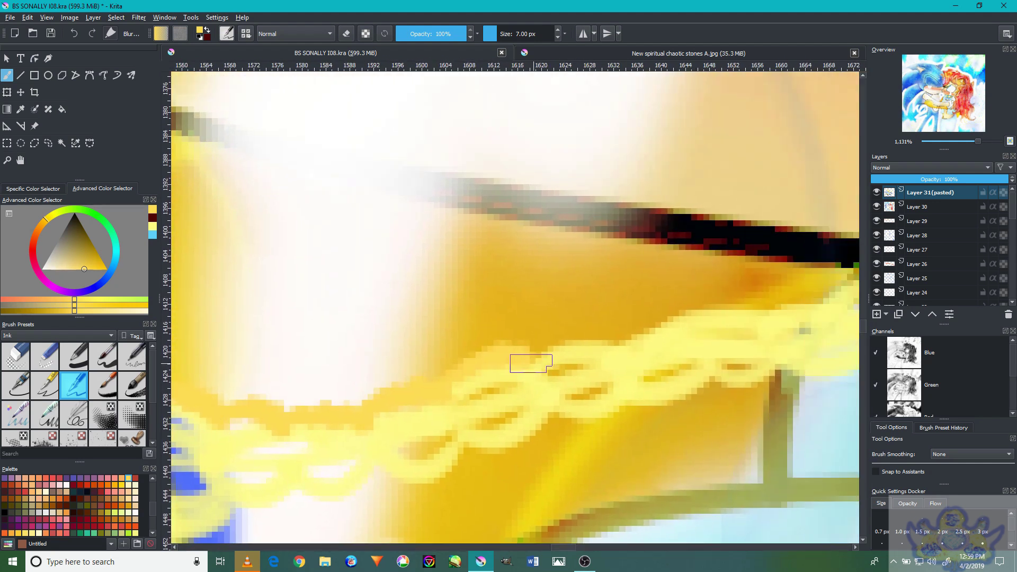
pyautogui.moveTo(692, 333); pyautogui.dragTo(538, 341)
pyautogui.moveTo(627, 324)
pyautogui.mouseDown()
pyautogui.moveTo(729, 319)
pyautogui.moveTo(704, 307)
pyautogui.moveTo(764, 279)
pyautogui.moveTo(783, 329)
pyautogui.mouseUp()
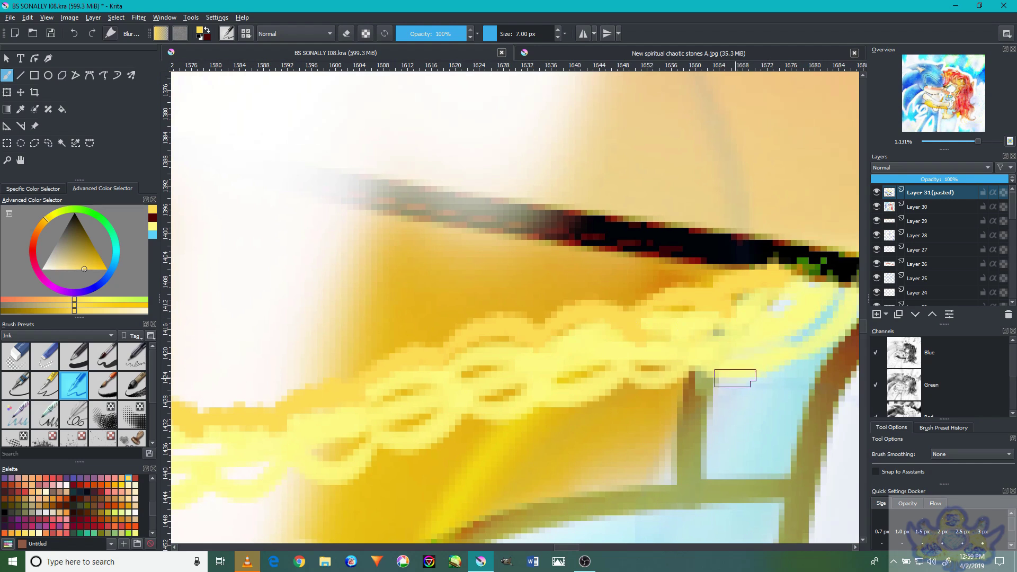
# Wrap the golden-orange outline around the chain's right end and underside where it meets the collar
pyautogui.scroll(-15, 735, 378)
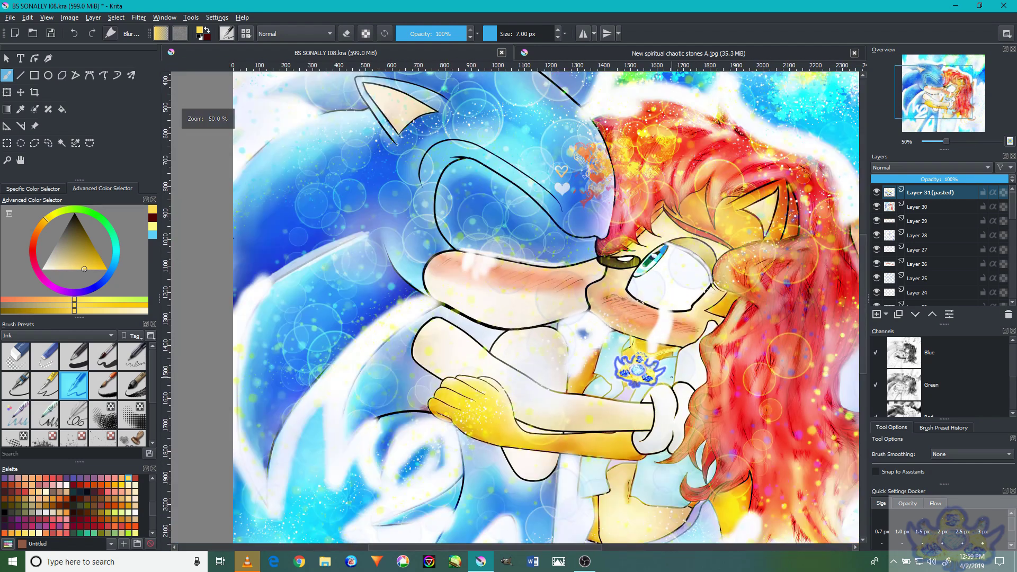
pyautogui.scroll(15, 676, 380)
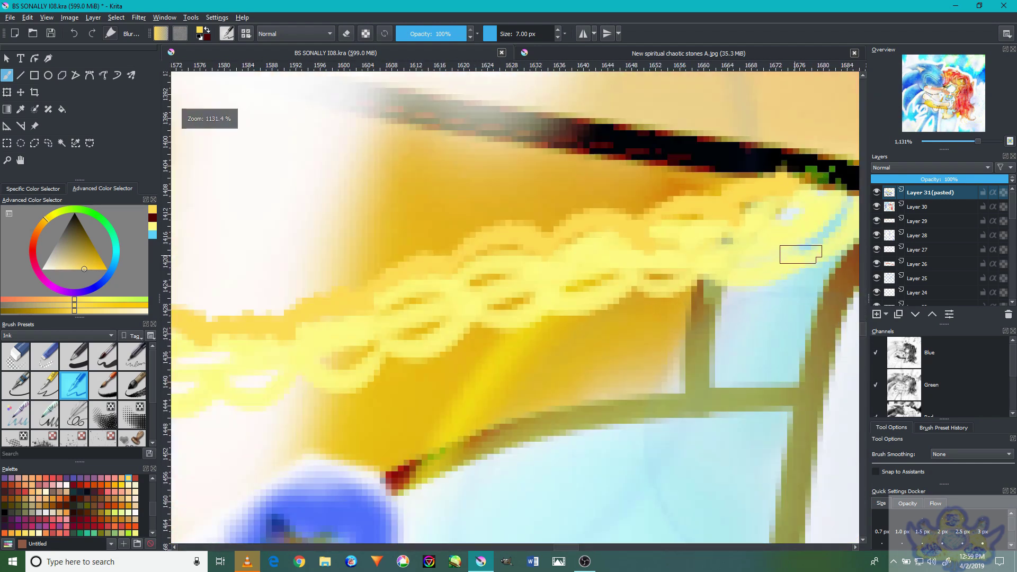
pyautogui.moveTo(765, 286)
pyautogui.mouseDown()
pyautogui.moveTo(740, 300)
pyautogui.moveTo(626, 319)
pyautogui.mouseUp()
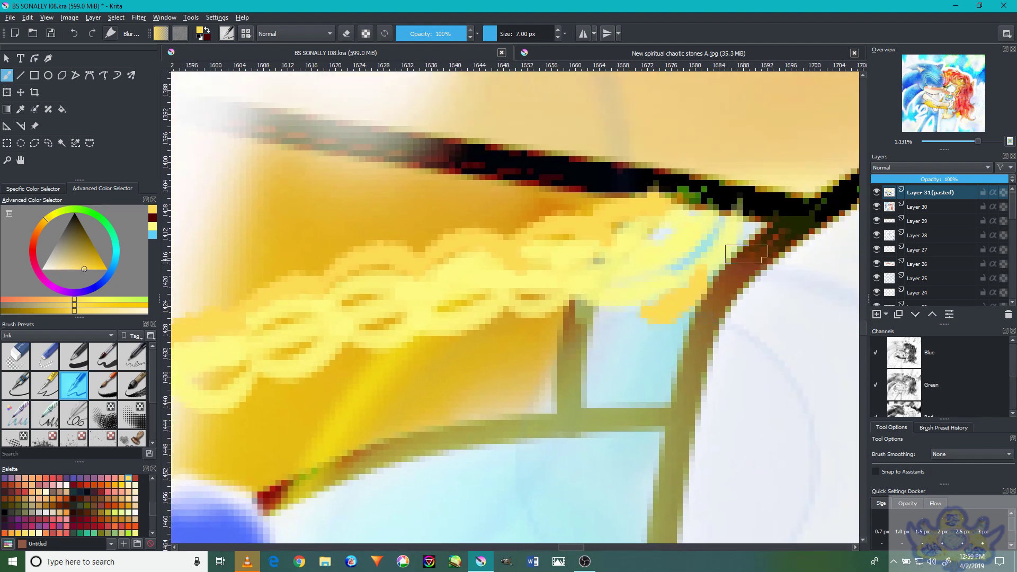
pyautogui.moveTo(713, 262); pyautogui.dragTo(768, 212)
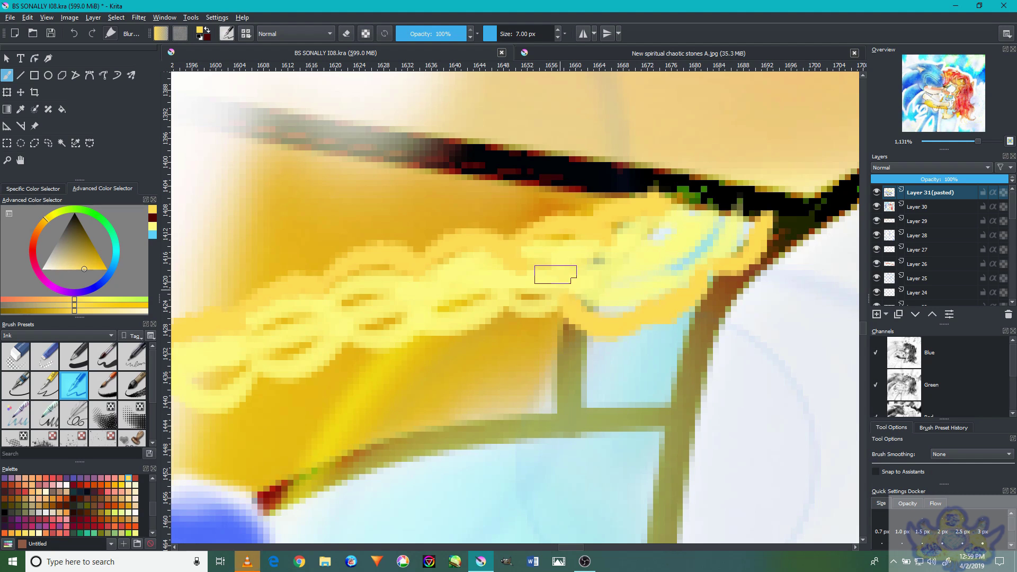
# Outline the lower edge of the right chain strand in golden orange, back to the amulet's top, and check the whole necklace
pyautogui.moveTo(490, 329)
pyautogui.mouseDown()
pyautogui.moveTo(633, 334)
pyautogui.moveTo(655, 325)
pyautogui.mouseUp()
pyautogui.moveTo(570, 332); pyautogui.dragTo(652, 318)
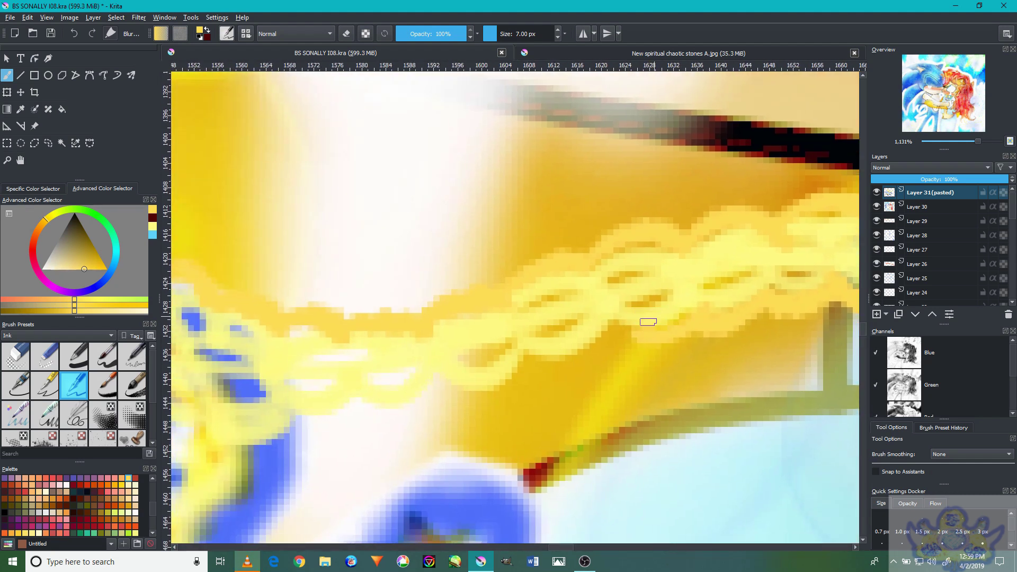
pyautogui.moveTo(554, 336); pyautogui.dragTo(651, 333)
pyautogui.moveTo(540, 358); pyautogui.dragTo(604, 355)
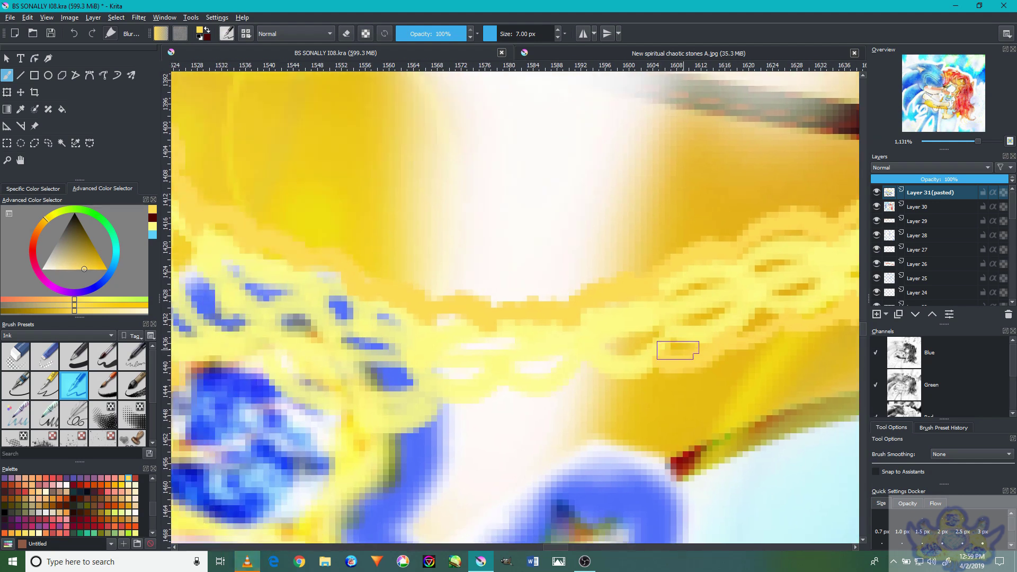
pyautogui.moveTo(539, 359); pyautogui.dragTo(618, 366)
pyautogui.moveTo(575, 401); pyautogui.dragTo(652, 403)
pyautogui.moveTo(480, 418); pyautogui.dragTo(562, 438)
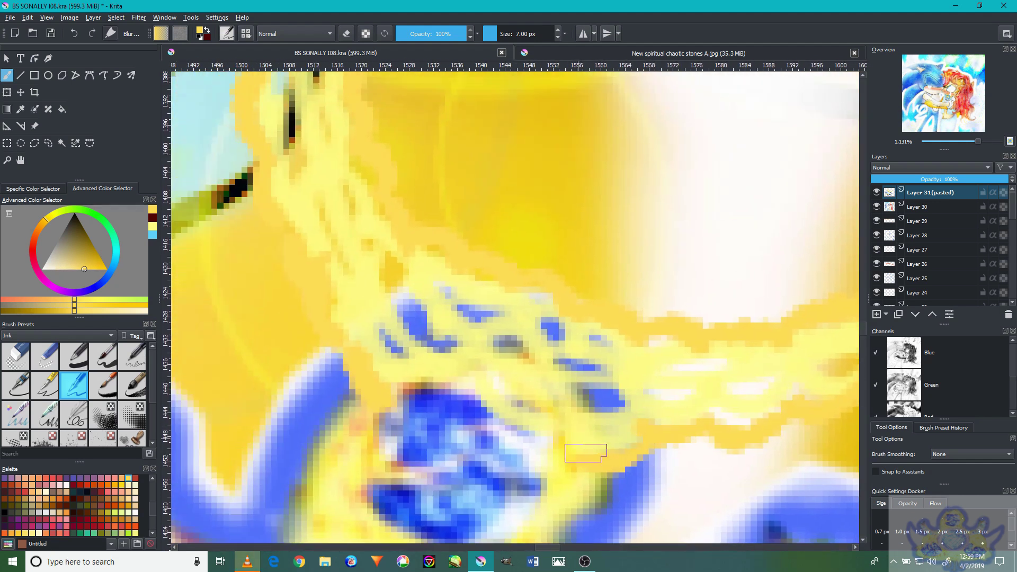
pyautogui.scroll(-8, 471, 396)
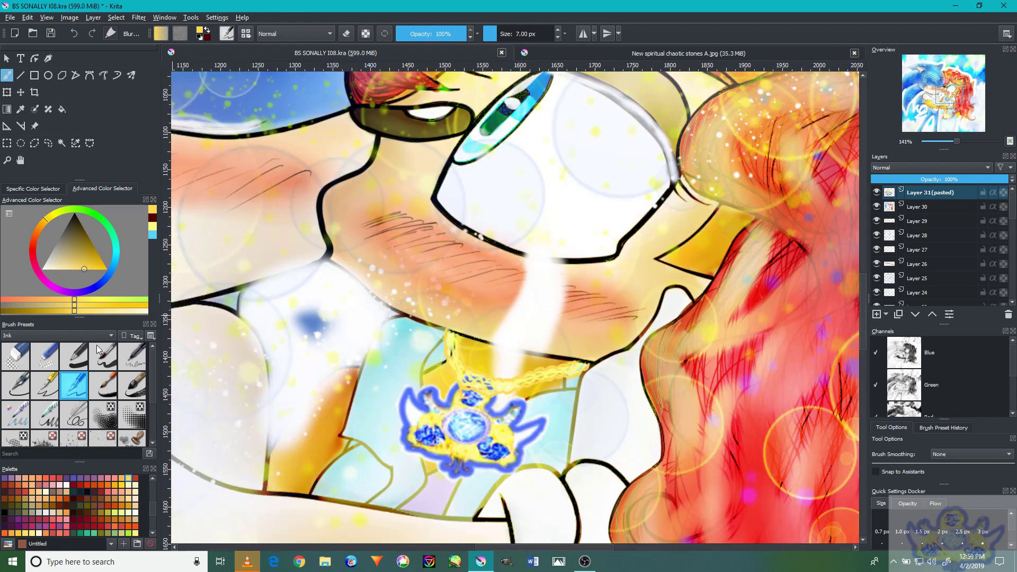
pyautogui.scroll(-2, 431, 409)
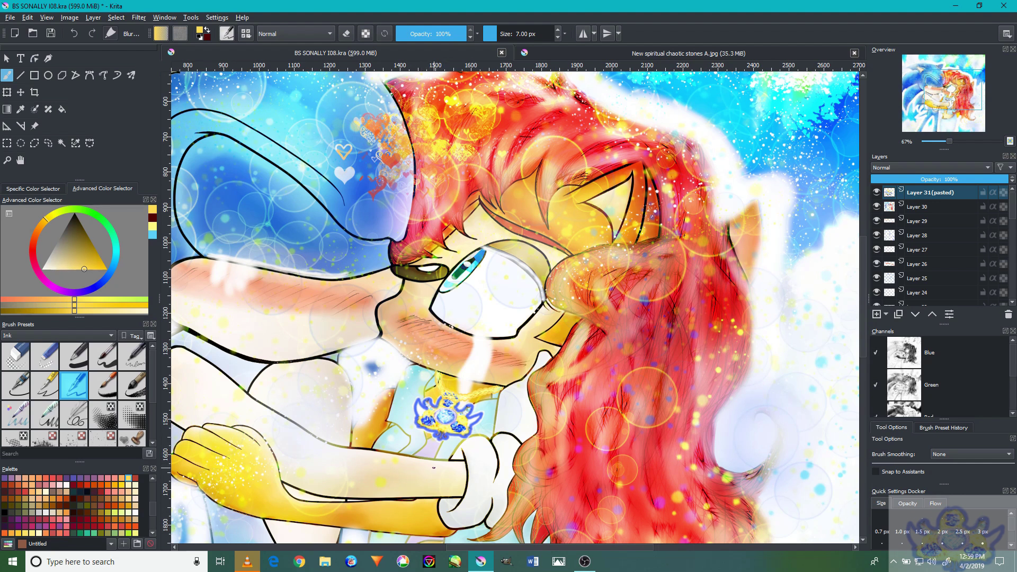
# Erase the white halo below the amulet's right wing spike with a small eraser set to 5 px
pyautogui.press('e')
pyautogui.scroll(5, 517, 424)
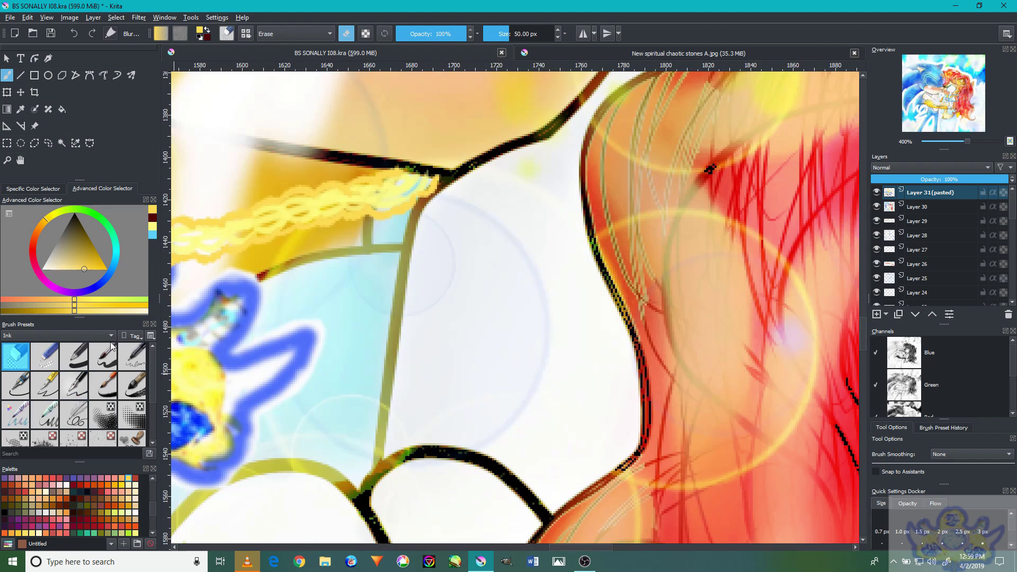
pyautogui.click(43, 361)
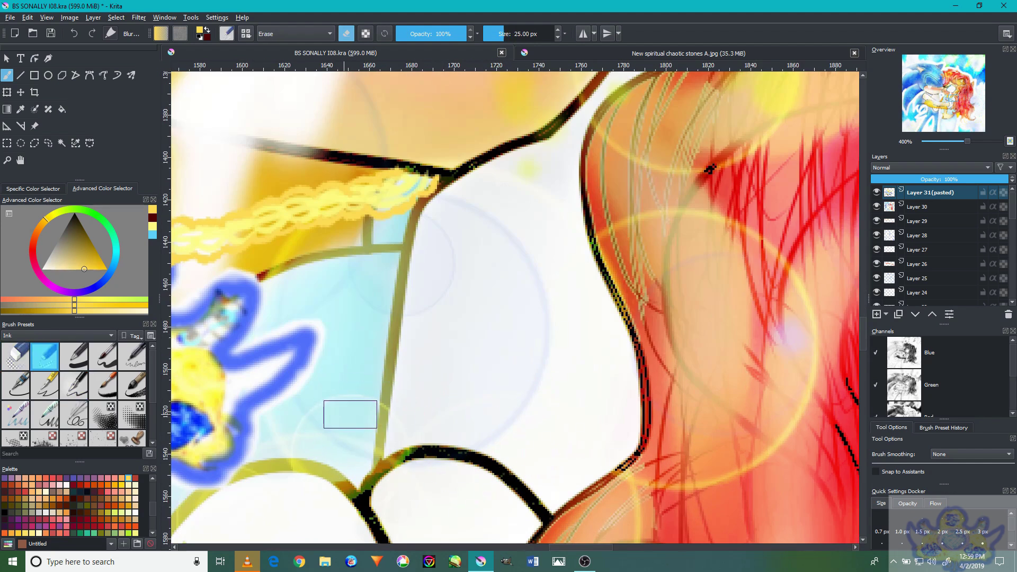
pyautogui.moveTo(427, 386); pyautogui.dragTo(671, 290)
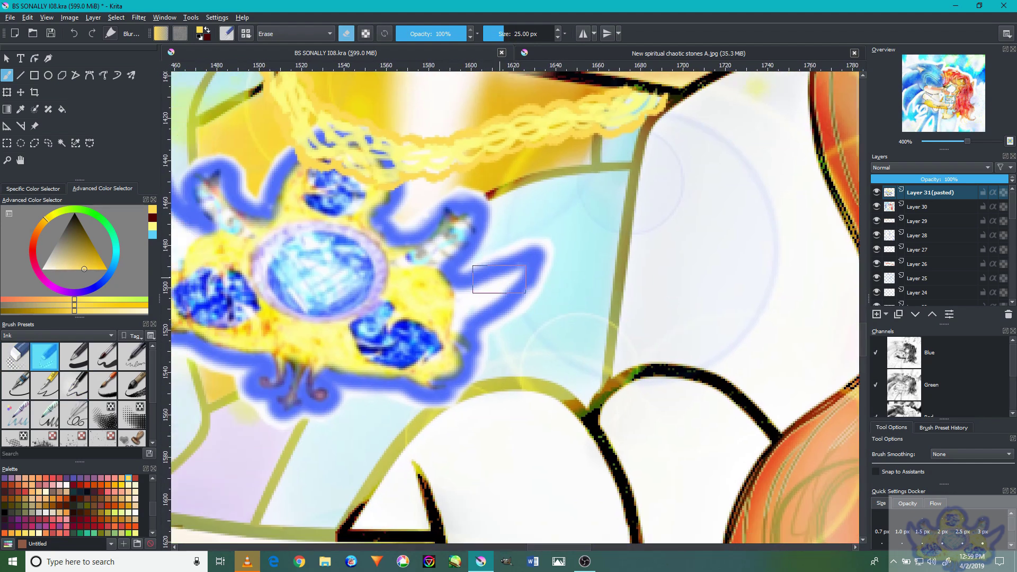
pyautogui.scroll(3, 499, 279)
pyautogui.press('[')
pyautogui.press('[')
pyautogui.press('[')
pyautogui.press('[')
pyautogui.press('[')
pyautogui.press('[')
pyautogui.press('[')
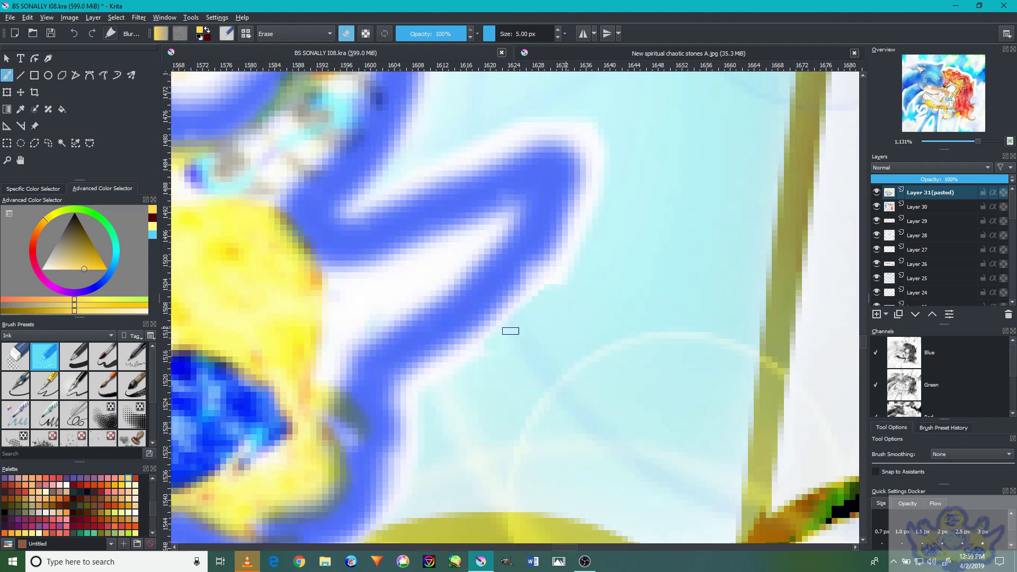
pyautogui.moveTo(549, 320)
pyautogui.mouseDown()
pyautogui.moveTo(551, 291)
pyautogui.moveTo(541, 292)
pyautogui.mouseUp()
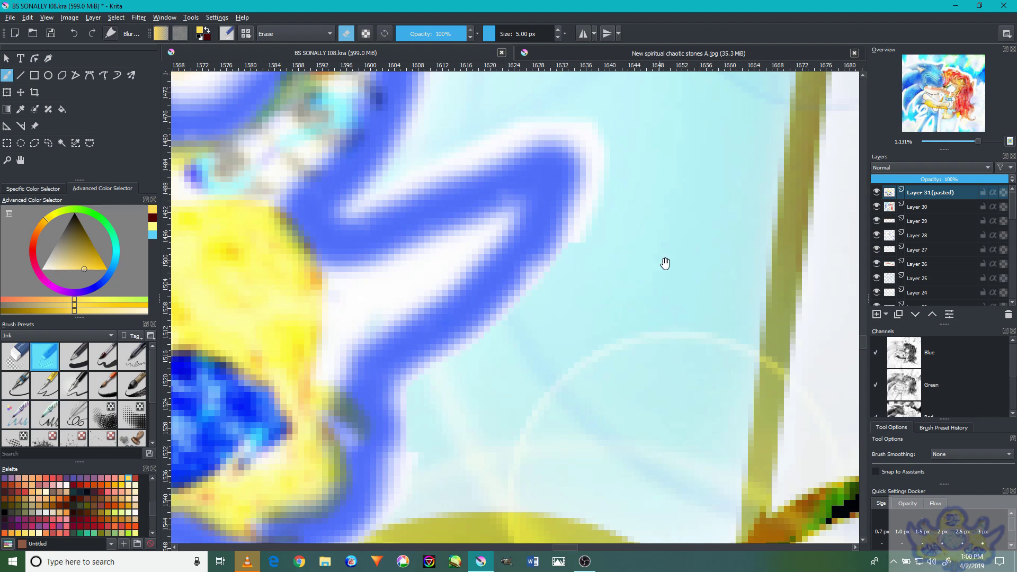
# Erase the white halo around the right spike's tip and upper edge, and above the neighbouring right horn
pyautogui.moveTo(664, 258); pyautogui.dragTo(625, 361)
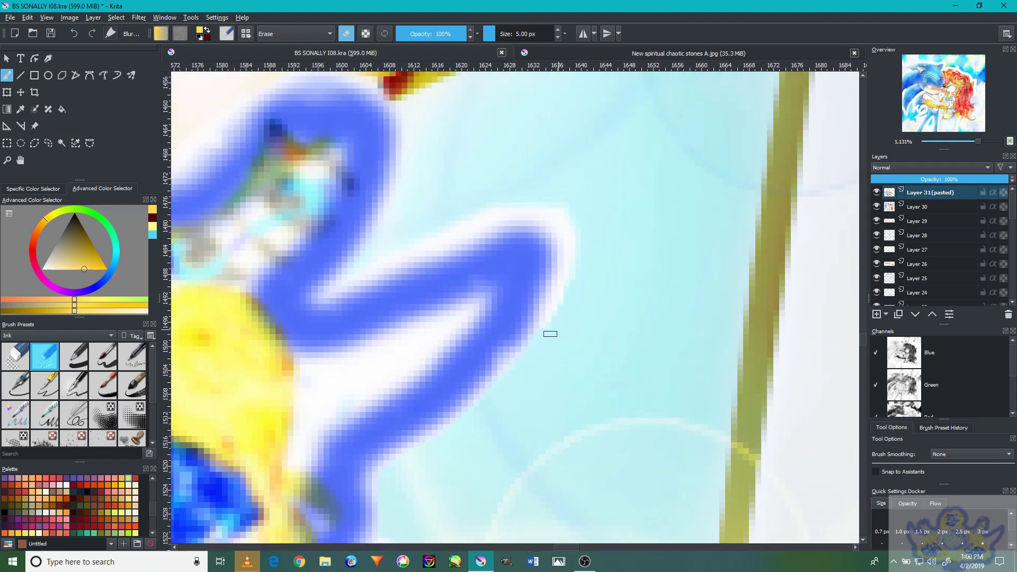
pyautogui.moveTo(546, 331)
pyautogui.mouseDown()
pyautogui.moveTo(576, 272)
pyautogui.moveTo(567, 283)
pyautogui.moveTo(574, 247)
pyautogui.moveTo(561, 211)
pyautogui.moveTo(513, 208)
pyautogui.moveTo(436, 238)
pyautogui.moveTo(500, 211)
pyautogui.moveTo(404, 250)
pyautogui.mouseUp()
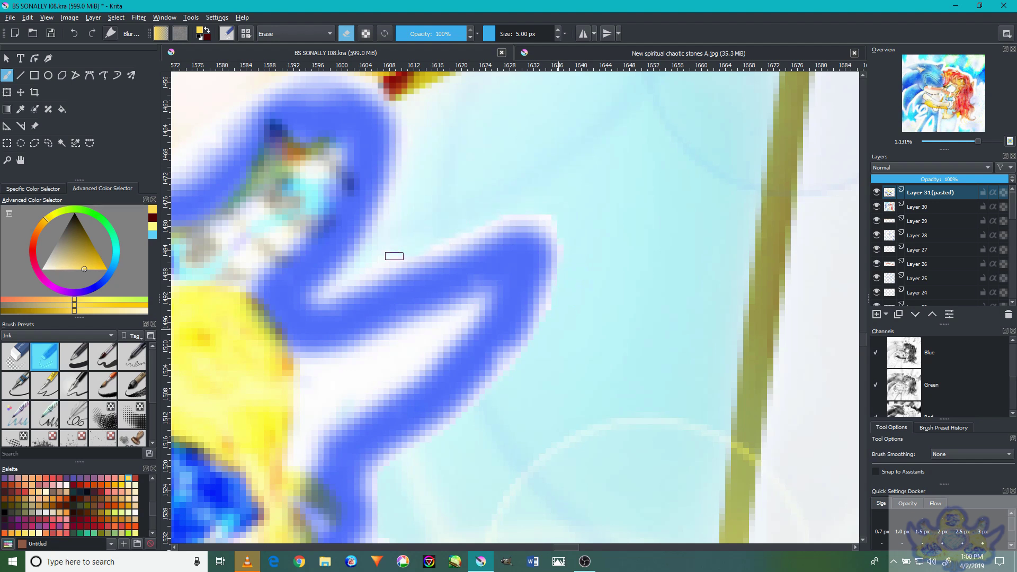
pyautogui.moveTo(342, 285); pyautogui.dragTo(396, 257)
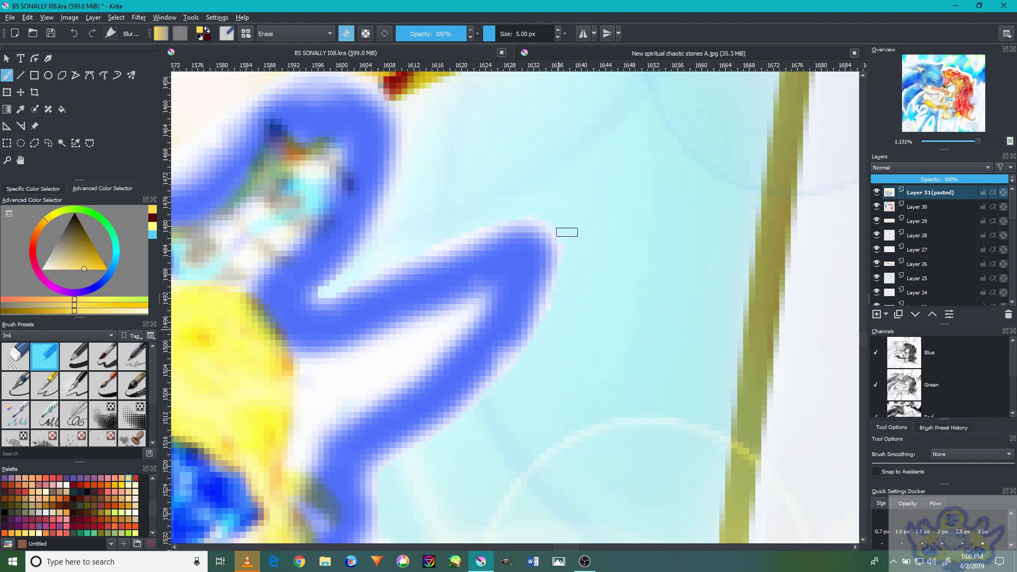
pyautogui.moveTo(436, 162); pyautogui.dragTo(570, 286)
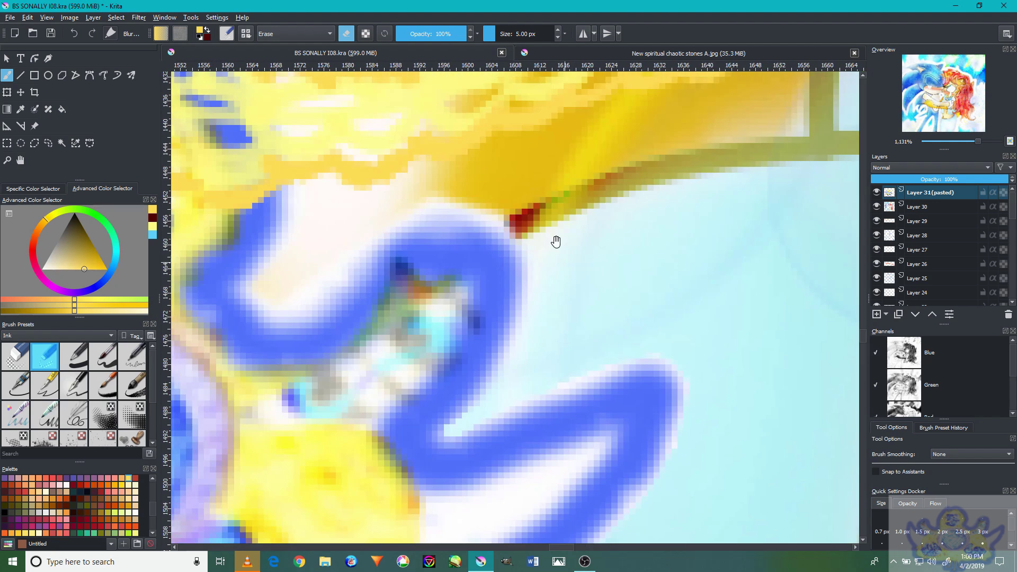
pyautogui.moveTo(501, 200); pyautogui.dragTo(497, 207)
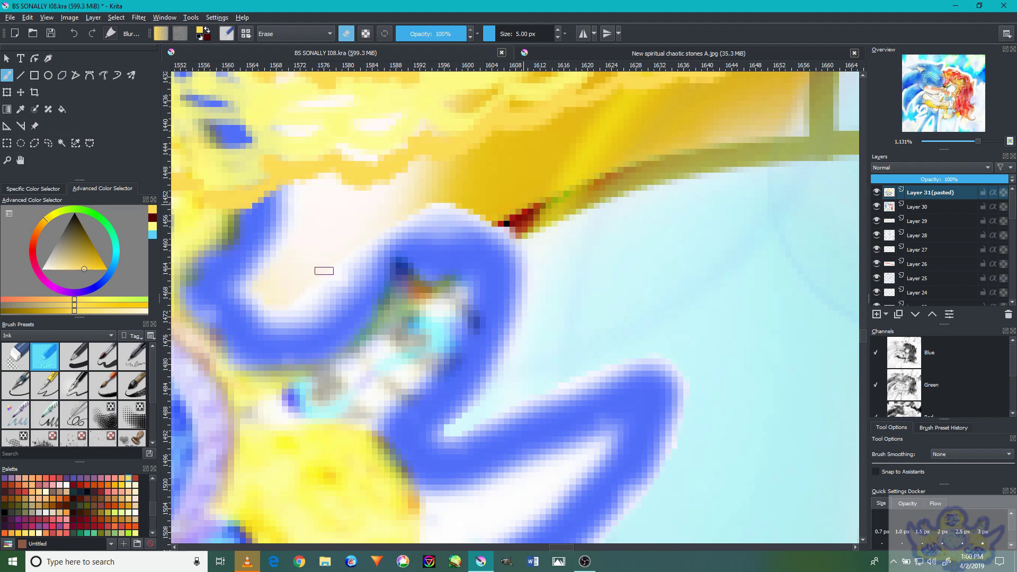
# Erase the white fringe in the hollow beside the amulet's top stone and around the upper-left horn
pyautogui.moveTo(394, 215); pyautogui.dragTo(627, 225)
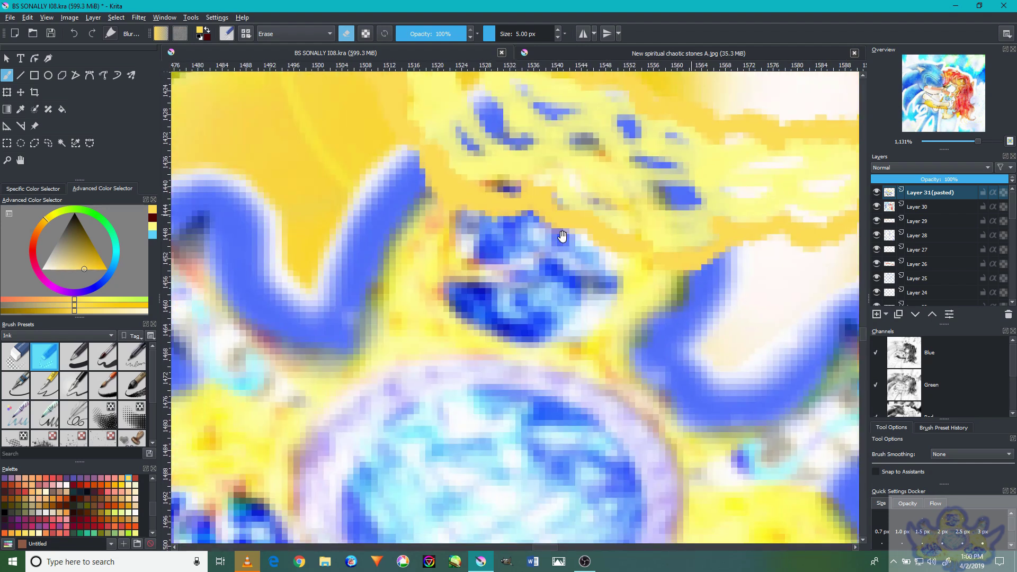
pyautogui.moveTo(334, 176); pyautogui.dragTo(377, 240)
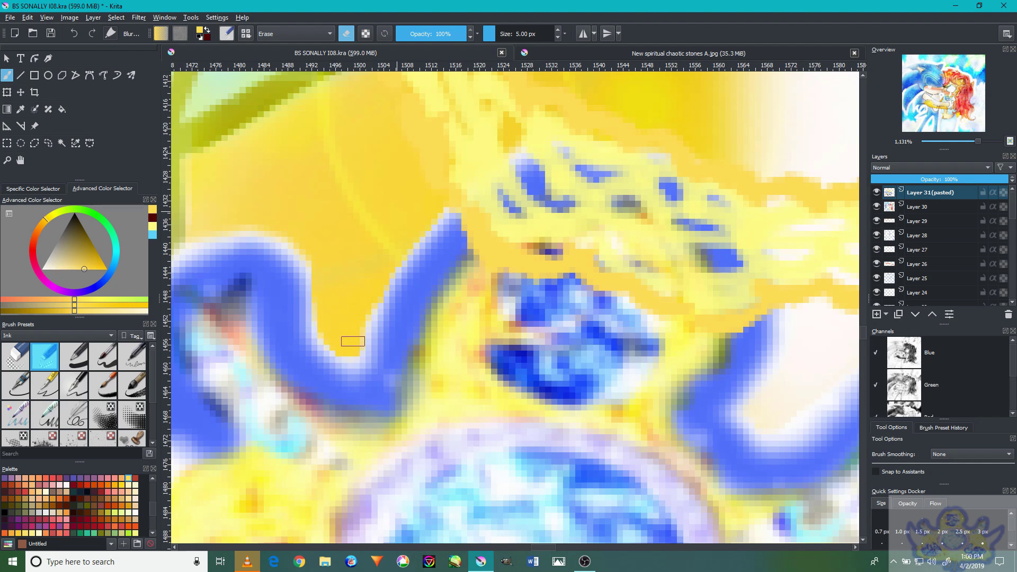
pyautogui.moveTo(352, 272); pyautogui.dragTo(433, 331)
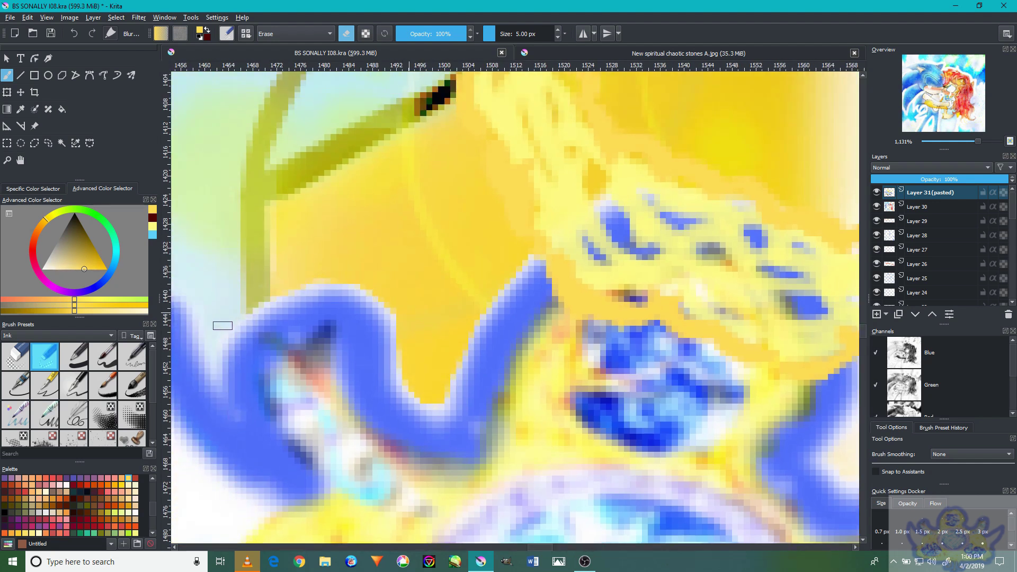
pyautogui.hscroll(-5, 459, 313)
pyautogui.scroll(2, 459, 313)
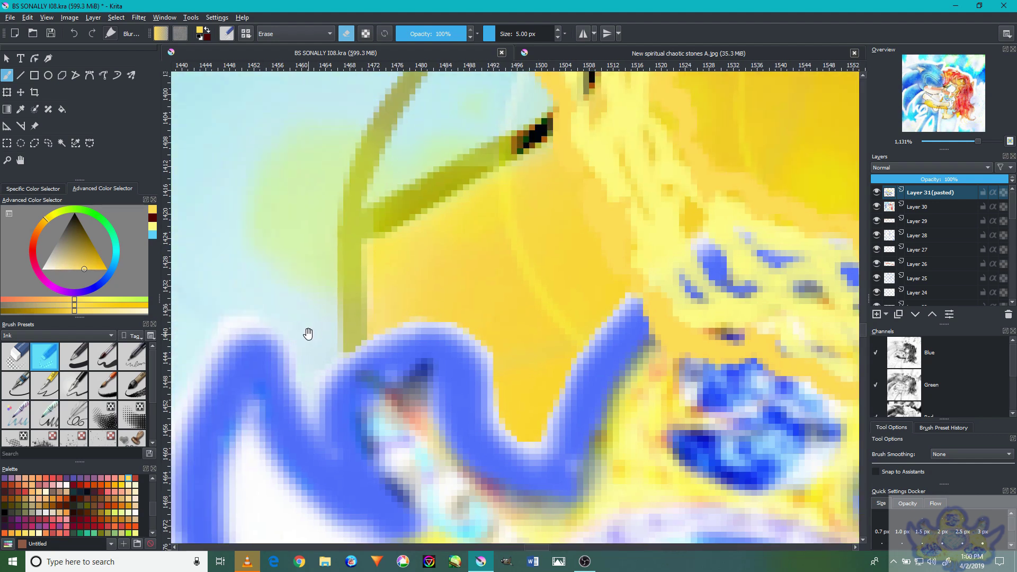
# Erase the white halo around the amulet's left spike, from its tip down along the outer left side
pyautogui.hscroll(-4, 308, 334)
pyautogui.scroll(-2, 308, 334)
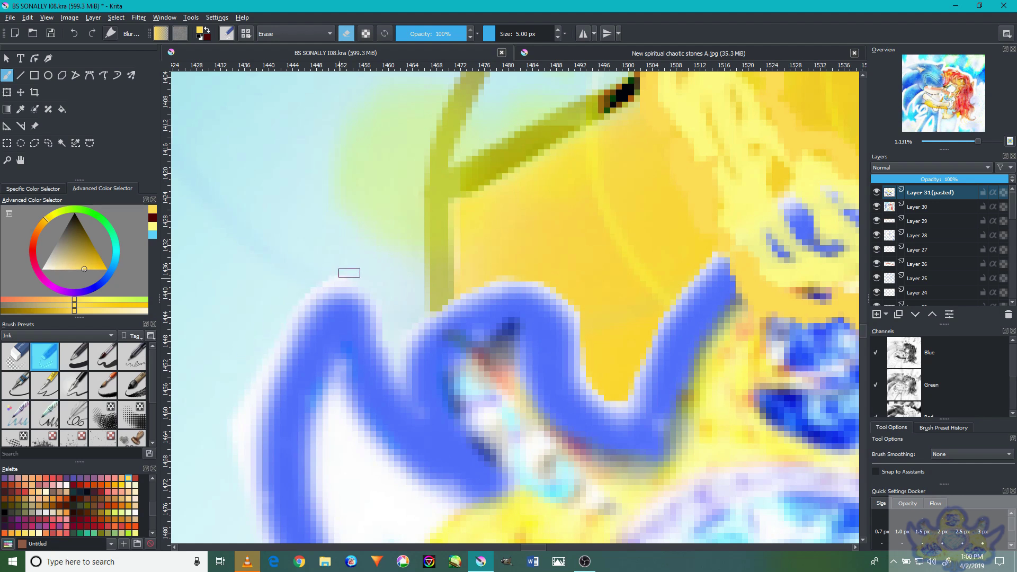
pyautogui.moveTo(252, 386); pyautogui.dragTo(241, 448)
pyautogui.moveTo(264, 335); pyautogui.dragTo(231, 504)
pyautogui.scroll(-5, 238, 500)
pyautogui.hscroll(-1, 256, 347)
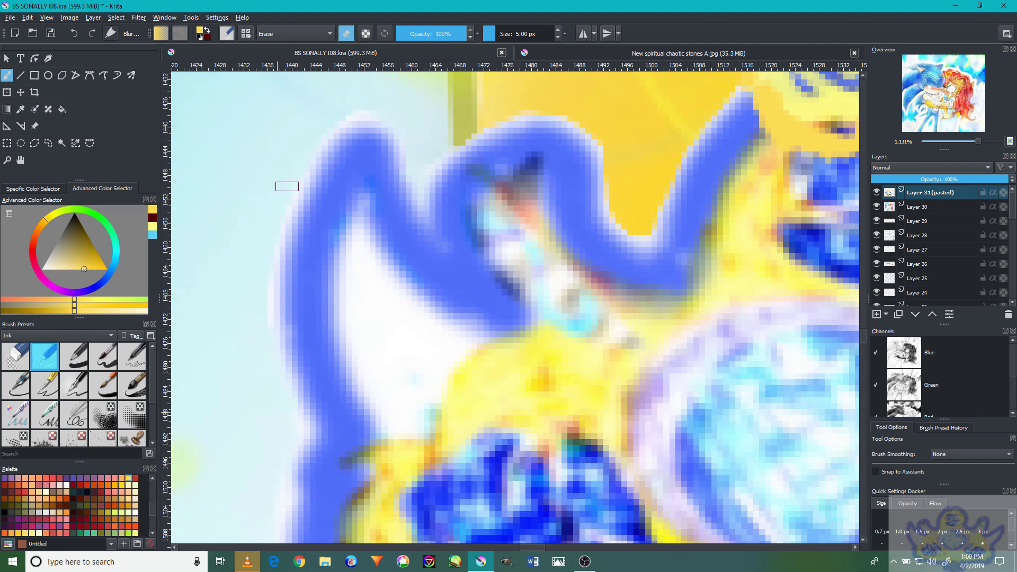
pyautogui.scroll(-4, 257, 306)
pyautogui.hscroll(-1, 257, 306)
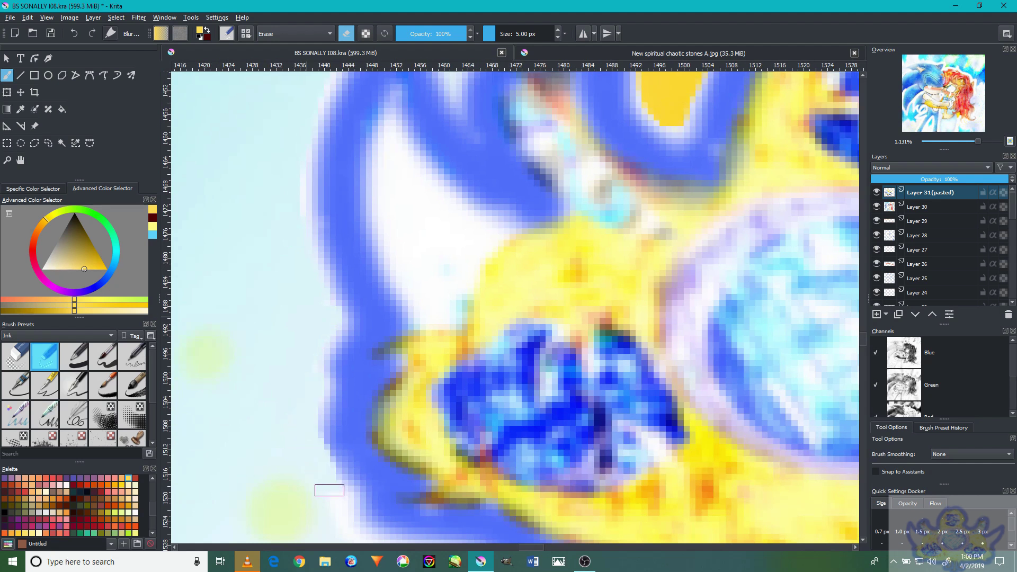
# Erase the white halo along the amulet's lower-left edge up to the curled tendrils at the bottom
pyautogui.scroll(-4, 329, 504)
pyautogui.hscroll(1, 329, 504)
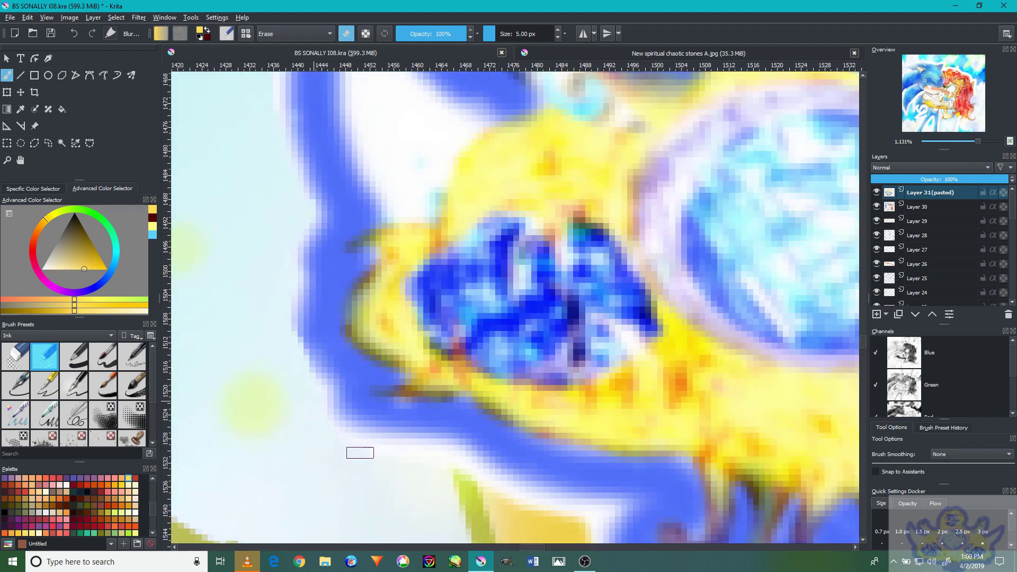
pyautogui.moveTo(401, 453)
pyautogui.mouseDown()
pyautogui.moveTo(438, 452)
pyautogui.moveTo(408, 454)
pyautogui.mouseUp()
pyautogui.scroll(-3, 439, 464)
pyautogui.hscroll(2, 439, 464)
pyautogui.moveTo(533, 452)
pyautogui.mouseDown()
pyautogui.moveTo(411, 402)
pyautogui.moveTo(411, 390)
pyautogui.moveTo(529, 429)
pyautogui.moveTo(523, 482)
pyautogui.mouseUp()
pyautogui.scroll(-3, 538, 429)
pyautogui.moveTo(559, 451)
pyautogui.mouseDown()
pyautogui.moveTo(526, 438)
pyautogui.moveTo(506, 398)
pyautogui.moveTo(512, 375)
pyautogui.moveTo(534, 362)
pyautogui.moveTo(523, 405)
pyautogui.moveTo(539, 446)
pyautogui.moveTo(579, 469)
pyautogui.moveTo(522, 424)
pyautogui.mouseUp()
pyautogui.moveTo(545, 474); pyautogui.dragTo(519, 394)
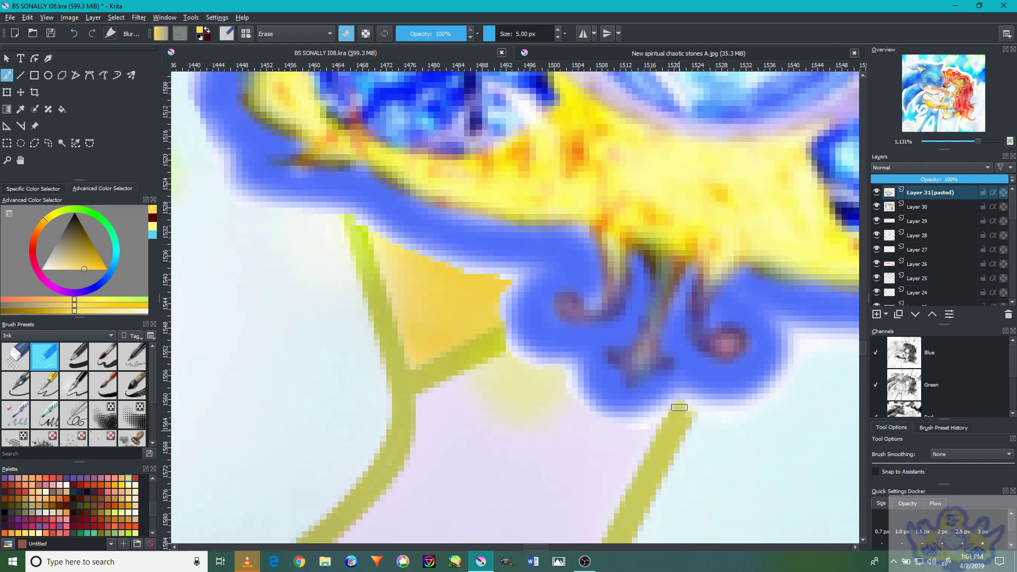
# Erase the white halo beneath the bottom tendrils and along the amulet's lower edge toward the right
pyautogui.moveTo(670, 443); pyautogui.dragTo(613, 398)
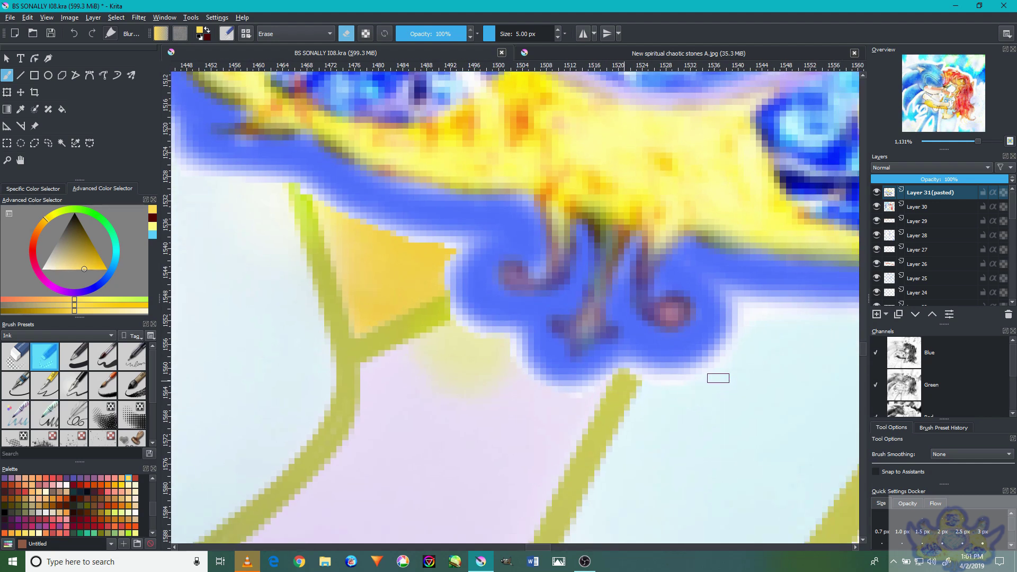
pyautogui.moveTo(744, 326); pyautogui.dragTo(729, 359)
pyautogui.moveTo(671, 383); pyautogui.dragTo(629, 377)
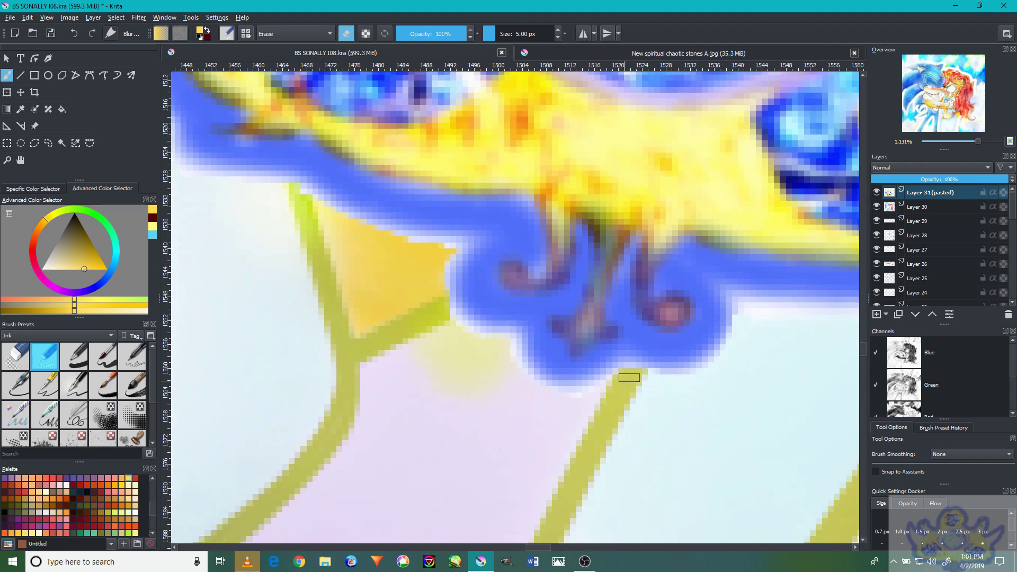
pyautogui.hscroll(5, 625, 400)
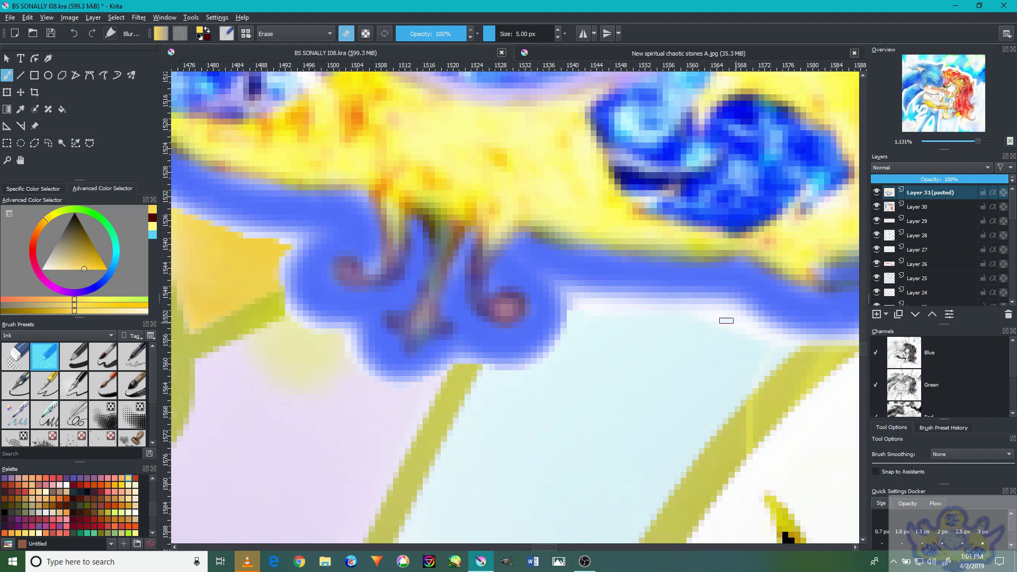
pyautogui.moveTo(756, 346); pyautogui.dragTo(677, 316)
pyautogui.hscroll(6, 779, 358)
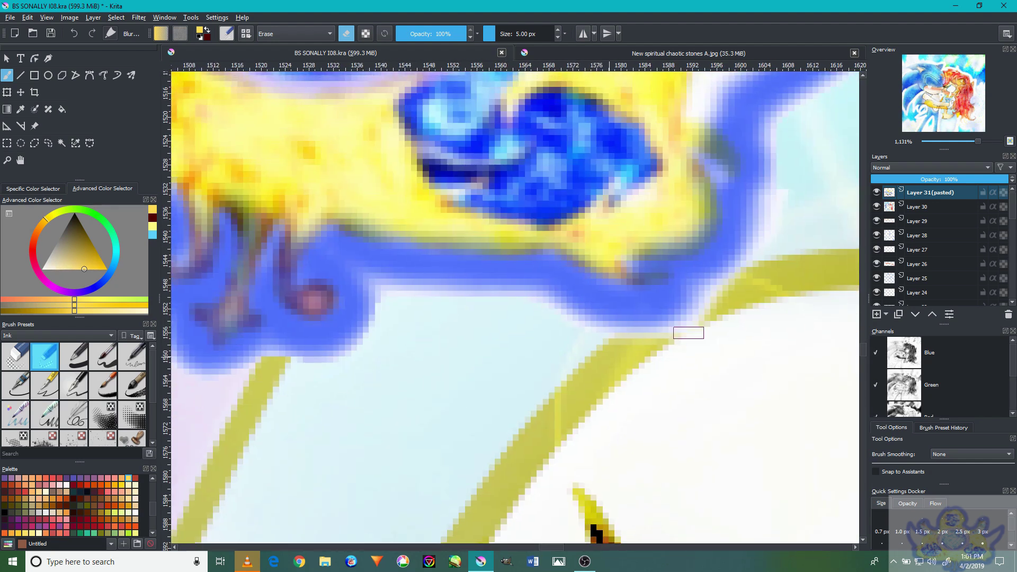
# Erase the remaining white fringe from the amulet's lower-right corner up past the right spike and horn, and check the whole amulet
pyautogui.hscroll(3, 710, 323)
pyautogui.scroll(2, 710, 323)
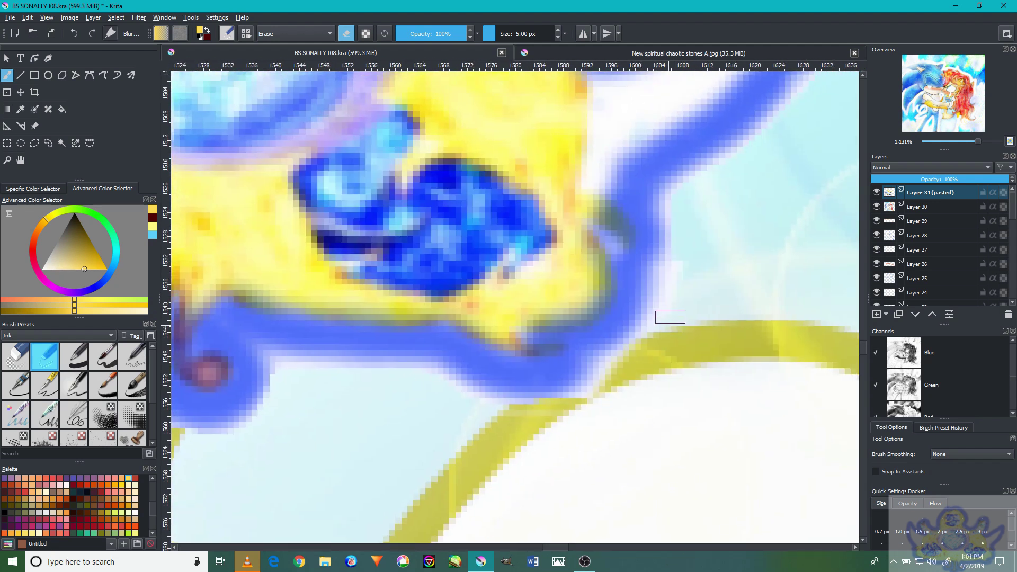
pyautogui.moveTo(641, 348)
pyautogui.mouseDown()
pyautogui.moveTo(588, 400)
pyautogui.moveTo(597, 449)
pyautogui.mouseUp()
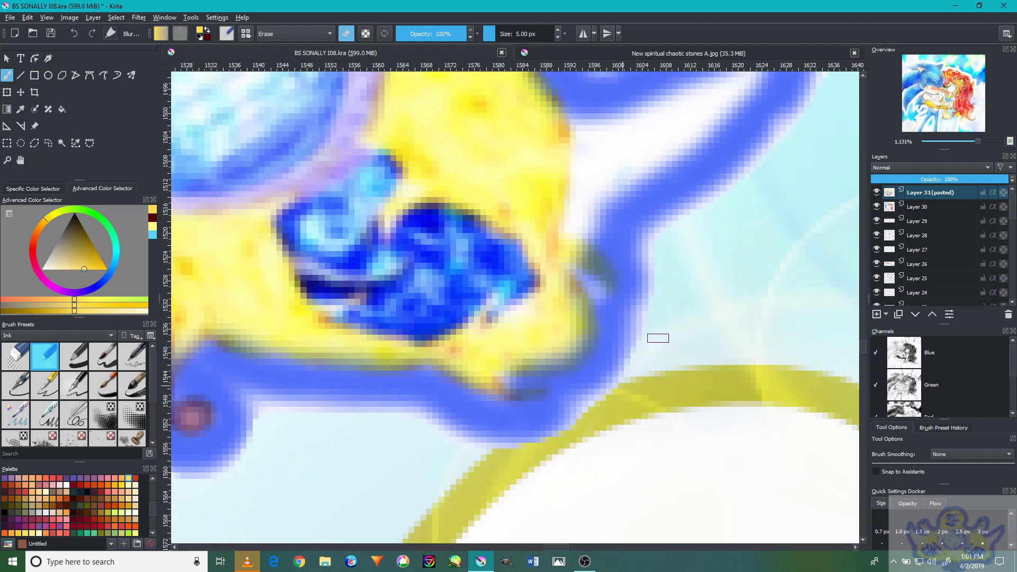
pyautogui.hscroll(3, 672, 366)
pyautogui.scroll(3, 635, 333)
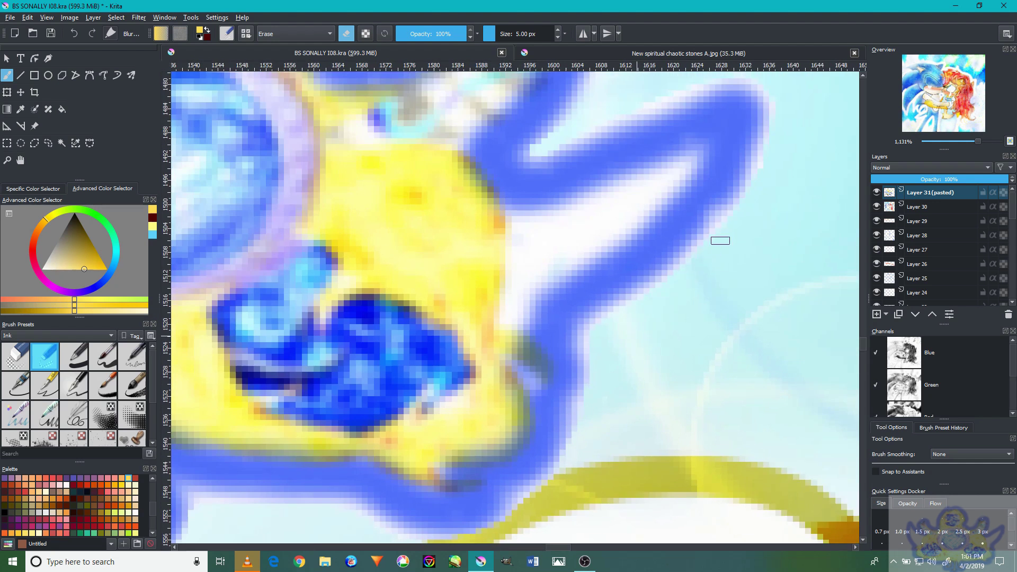
pyautogui.scroll(3, 720, 240)
pyautogui.hscroll(4, 710, 302)
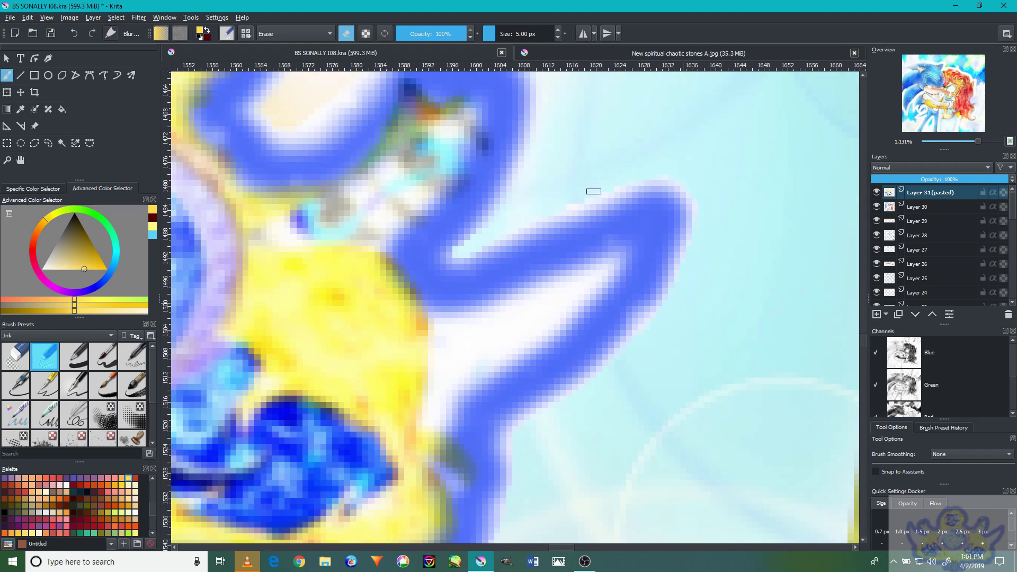
pyautogui.hscroll(1, 490, 234)
pyautogui.scroll(4, 534, 237)
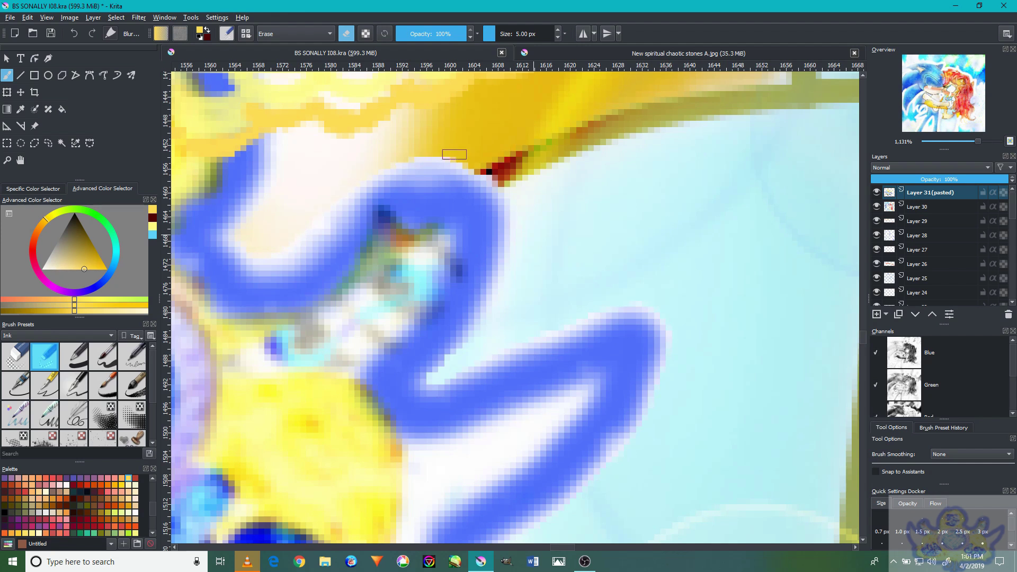
pyautogui.scroll(-6, 493, 300)
pyautogui.scroll(-2, 480, 283)
pyautogui.scroll(4, 394, 242)
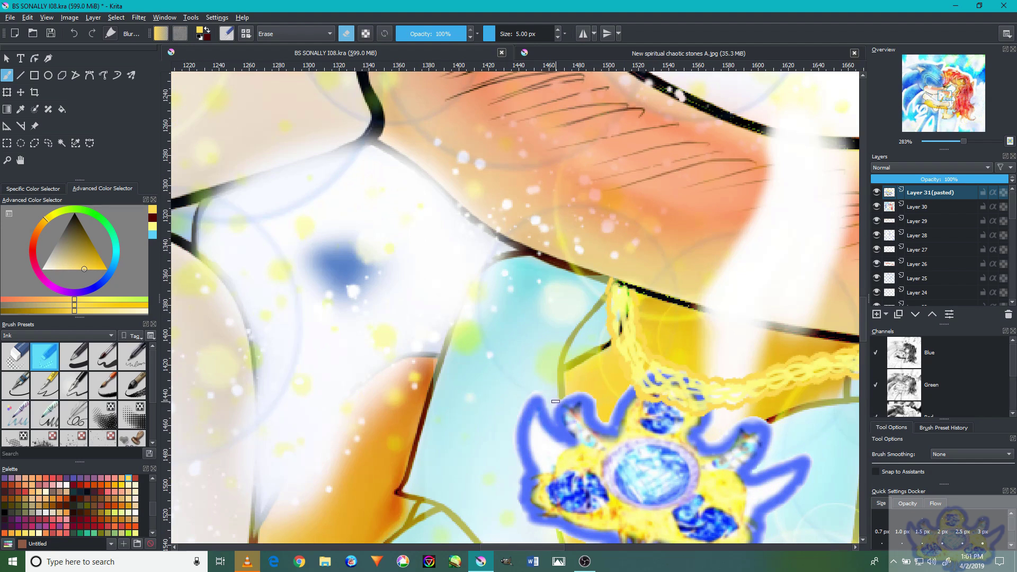
# Outline the golden chain in a sampled orange-yellow with the 5 px ink brush
pyautogui.press('/')
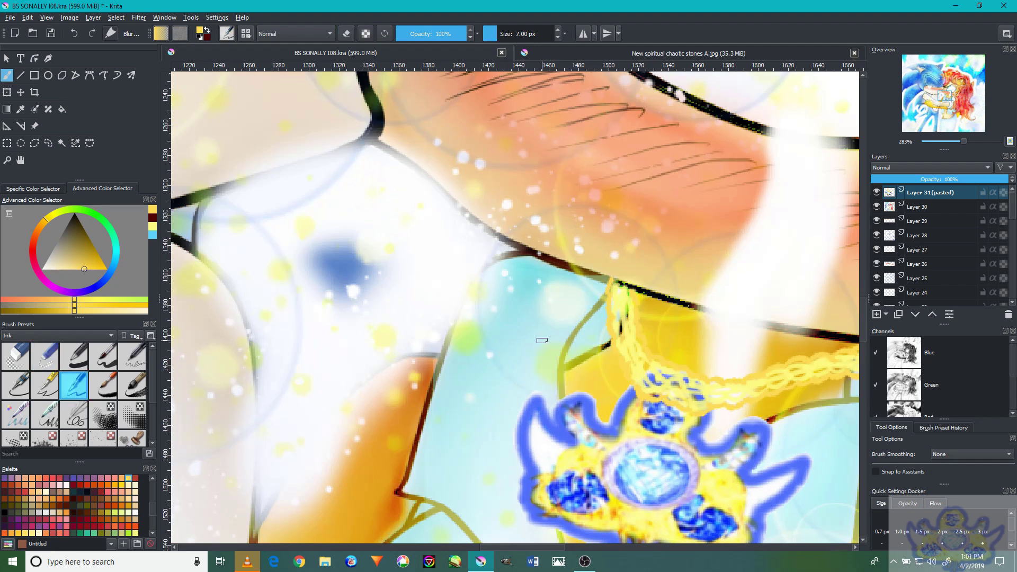
pyautogui.click(24, 391)
pyautogui.press('2')
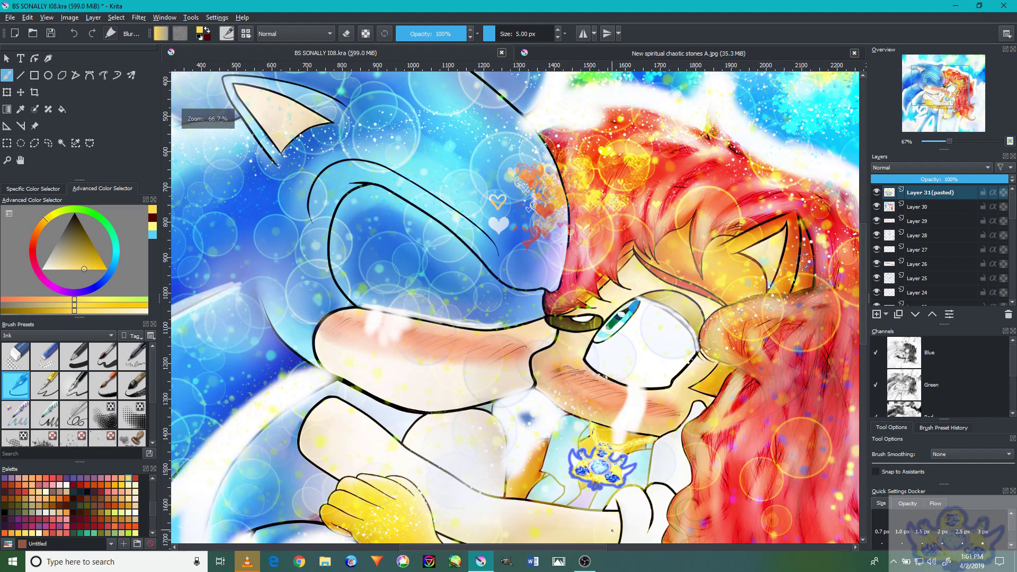
pyautogui.scroll(5, 599, 493)
pyautogui.scroll(3, 590, 469)
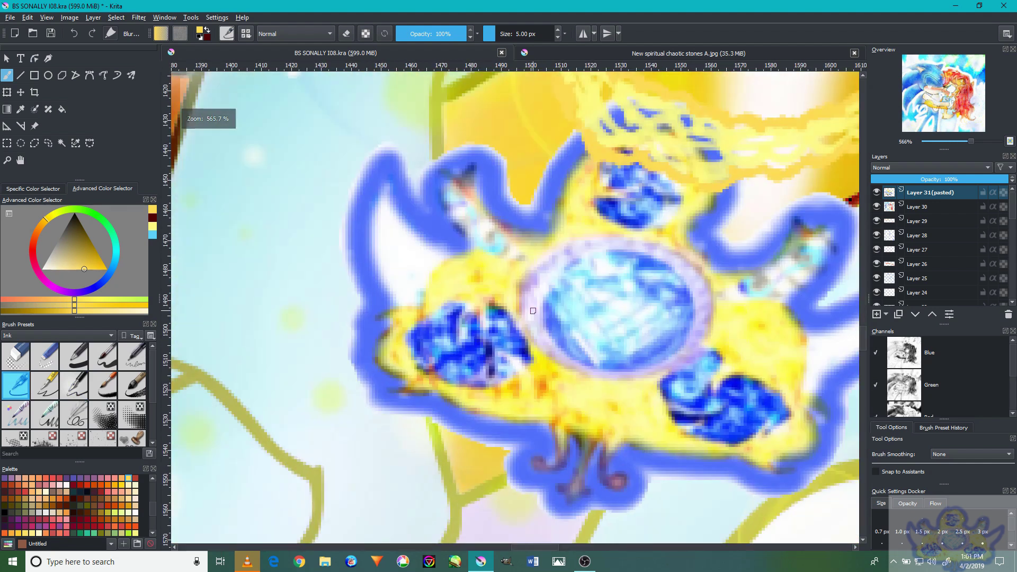
pyautogui.keyDown('ctrl'); pyautogui.click(519, 386); pyautogui.keyUp('ctrl')
pyautogui.moveTo(707, 176); pyautogui.dragTo(682, 328)
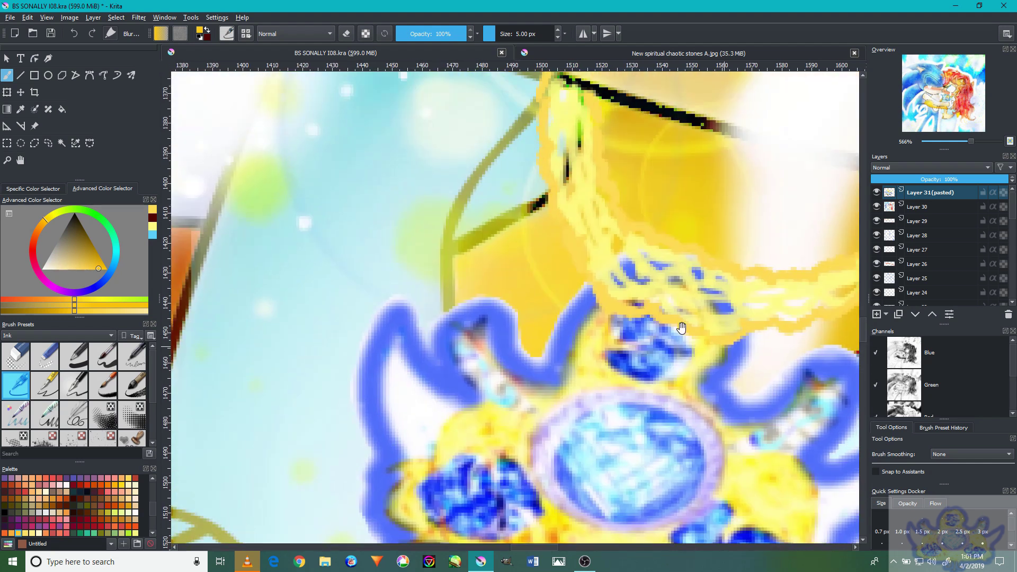
pyautogui.moveTo(631, 269); pyautogui.dragTo(612, 229)
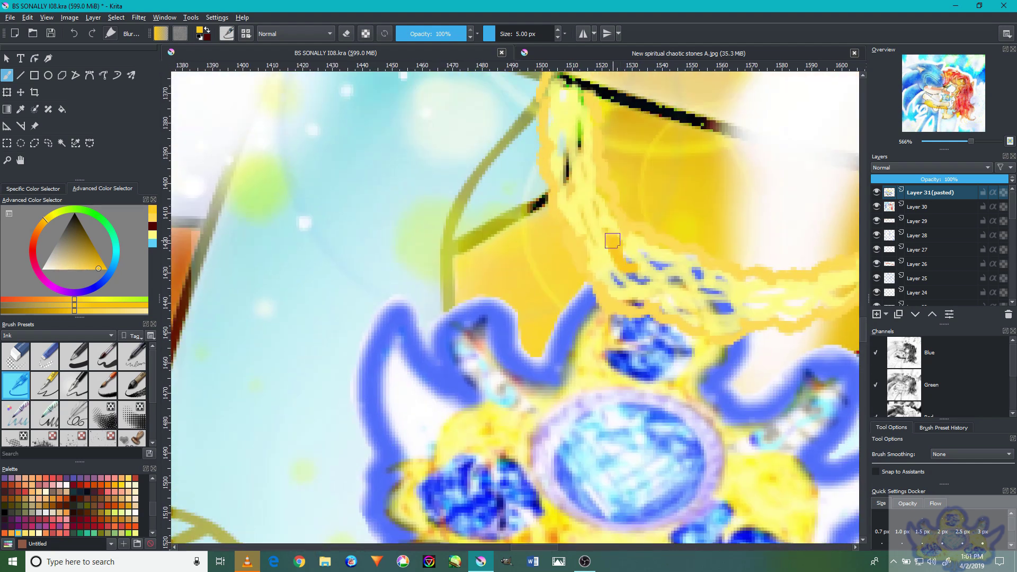
# Sample a bright yellow and paint accent strokes over the links of the chain's left strand
pyautogui.keyDown('ctrl'); pyautogui.click(577, 504); pyautogui.keyUp('ctrl')
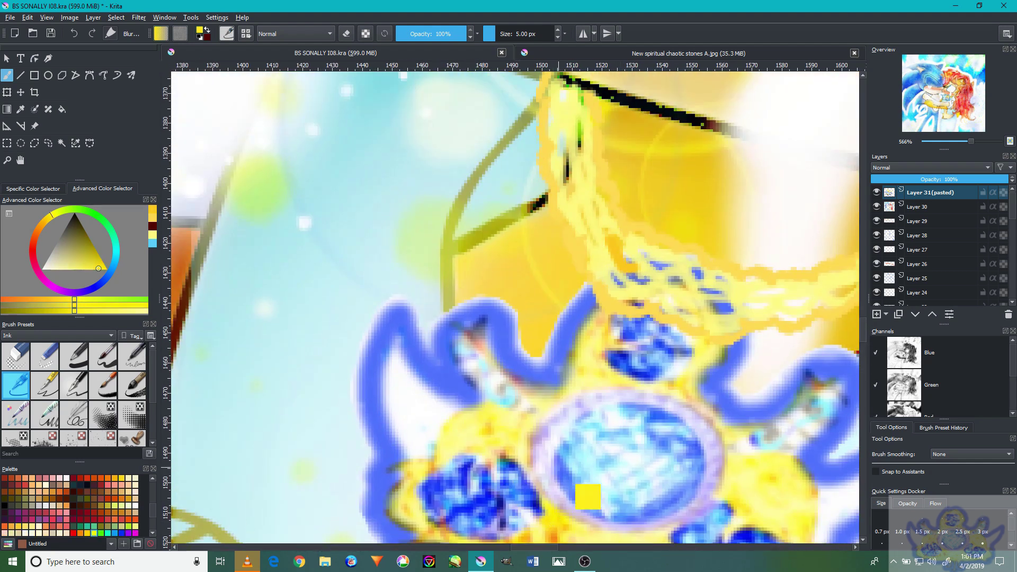
pyautogui.moveTo(602, 272)
pyautogui.mouseDown()
pyautogui.moveTo(597, 214)
pyautogui.moveTo(606, 239)
pyautogui.moveTo(582, 232)
pyautogui.moveTo(587, 191)
pyautogui.moveTo(577, 203)
pyautogui.moveTo(582, 144)
pyautogui.moveTo(554, 148)
pyautogui.moveTo(556, 106)
pyautogui.moveTo(576, 93)
pyautogui.moveTo(573, 142)
pyautogui.moveTo(563, 139)
pyautogui.moveTo(593, 253)
pyautogui.moveTo(596, 231)
pyautogui.mouseUp()
pyautogui.moveTo(638, 297); pyautogui.dragTo(639, 298)
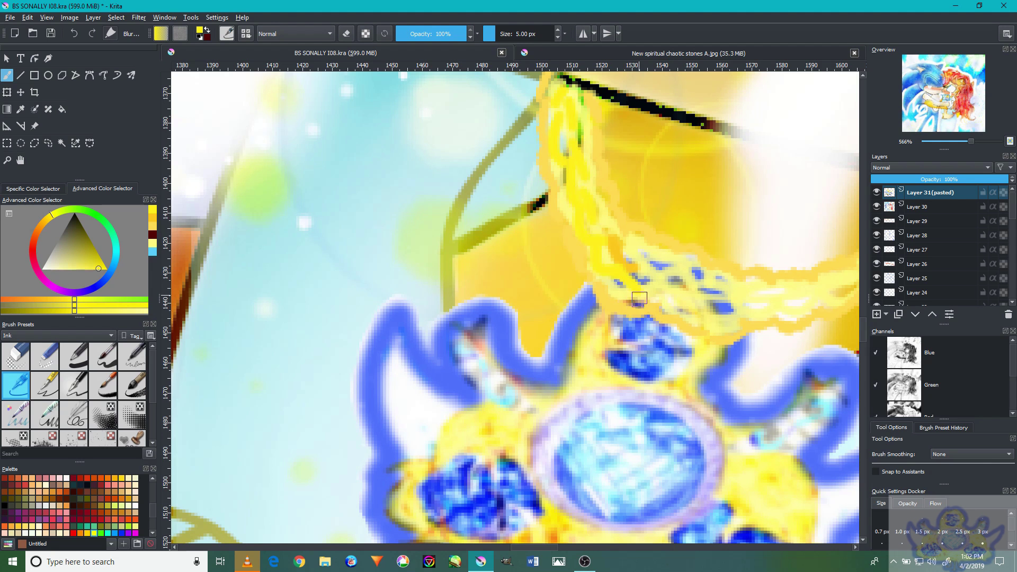
# Continue the bright yellow accent strokes along the chain's right strand and its middle section above the amulet
pyautogui.moveTo(698, 257)
pyautogui.mouseDown()
pyautogui.moveTo(659, 256)
pyautogui.moveTo(551, 307)
pyautogui.moveTo(645, 319)
pyautogui.moveTo(675, 307)
pyautogui.moveTo(614, 339)
pyautogui.mouseUp()
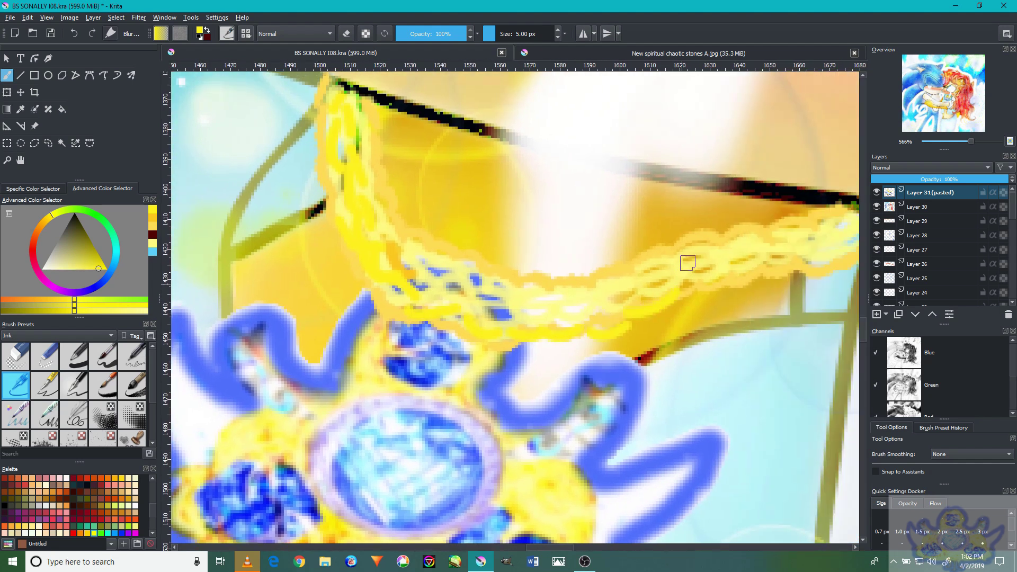
pyautogui.moveTo(712, 269)
pyautogui.mouseDown()
pyautogui.moveTo(671, 260)
pyautogui.moveTo(710, 261)
pyautogui.mouseUp()
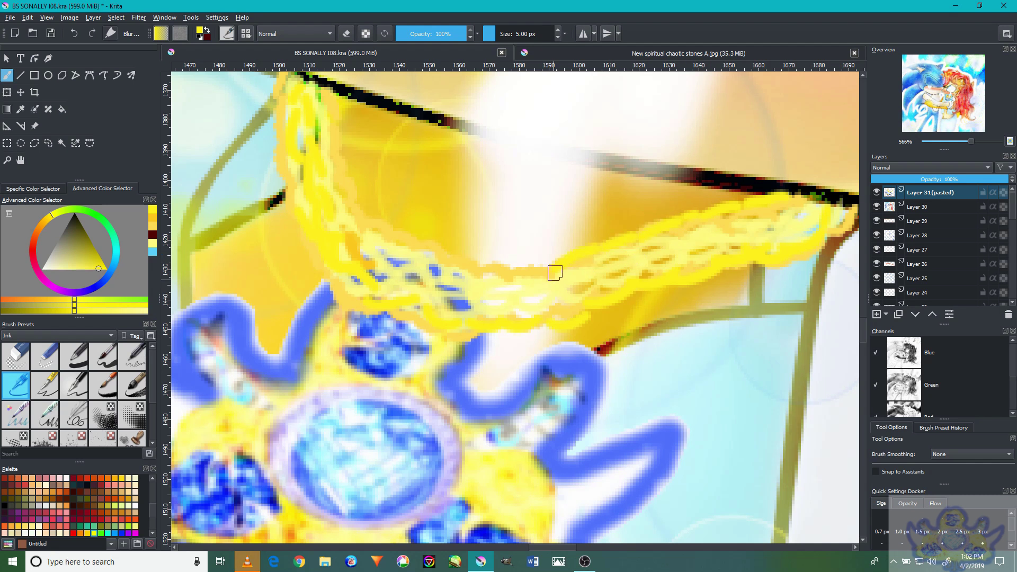
pyautogui.moveTo(461, 288); pyautogui.dragTo(534, 314)
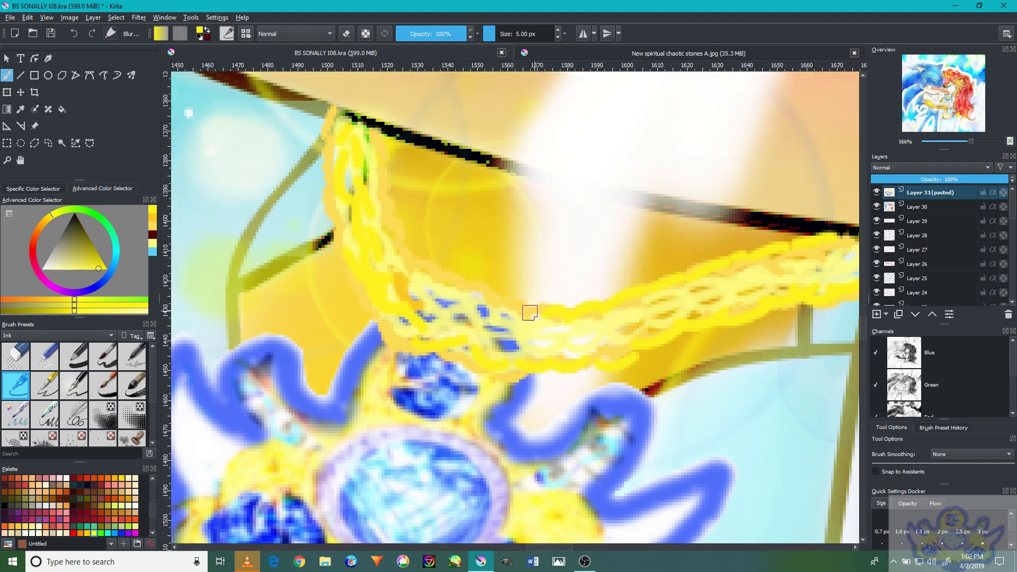
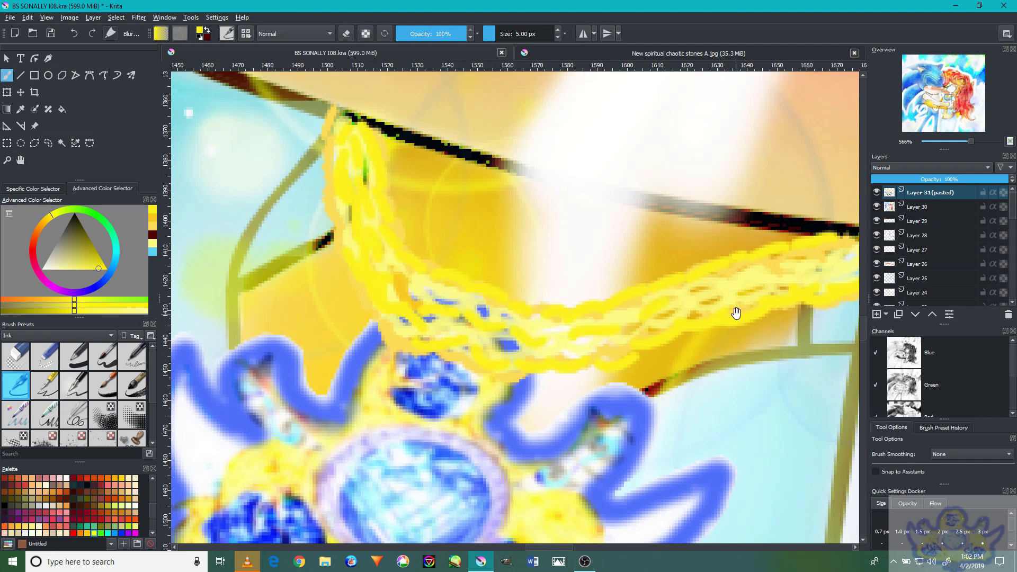
pyautogui.moveTo(642, 313); pyautogui.dragTo(668, 333)
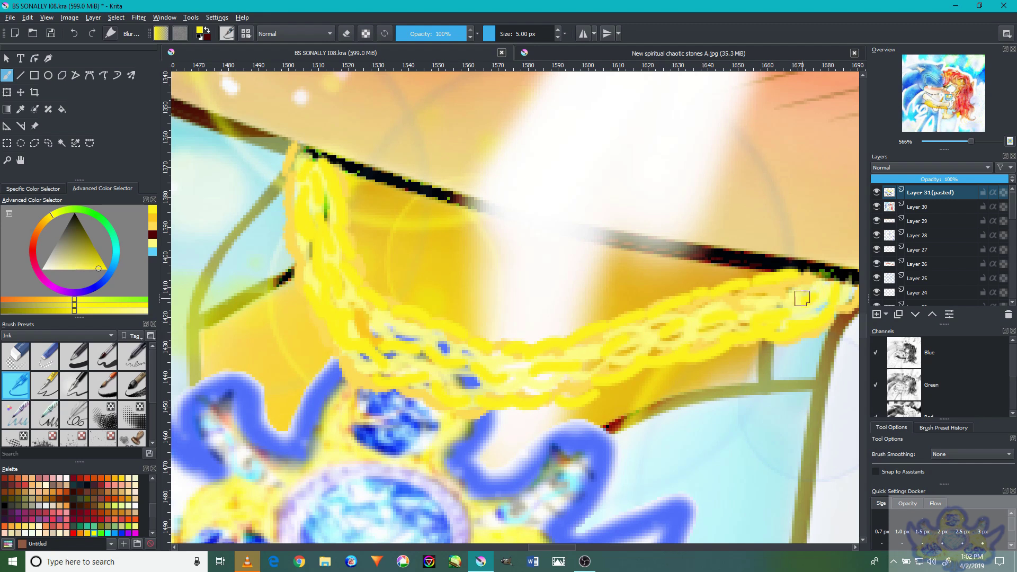
pyautogui.scroll(-10, 640, 327)
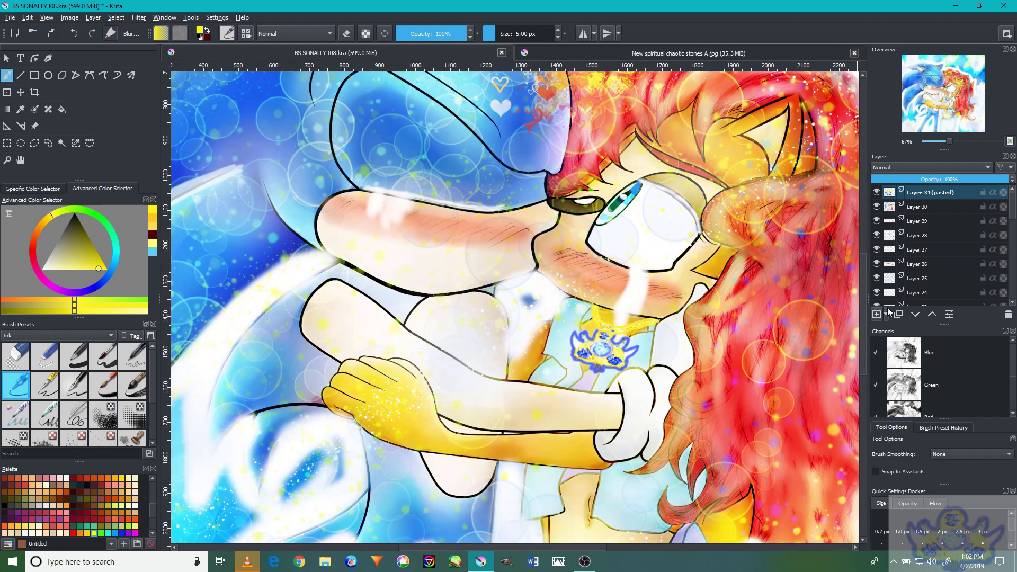
# Add a new layer above the pasted amulet layer with its blending mode set to Color Dodge
pyautogui.click(918, 168)
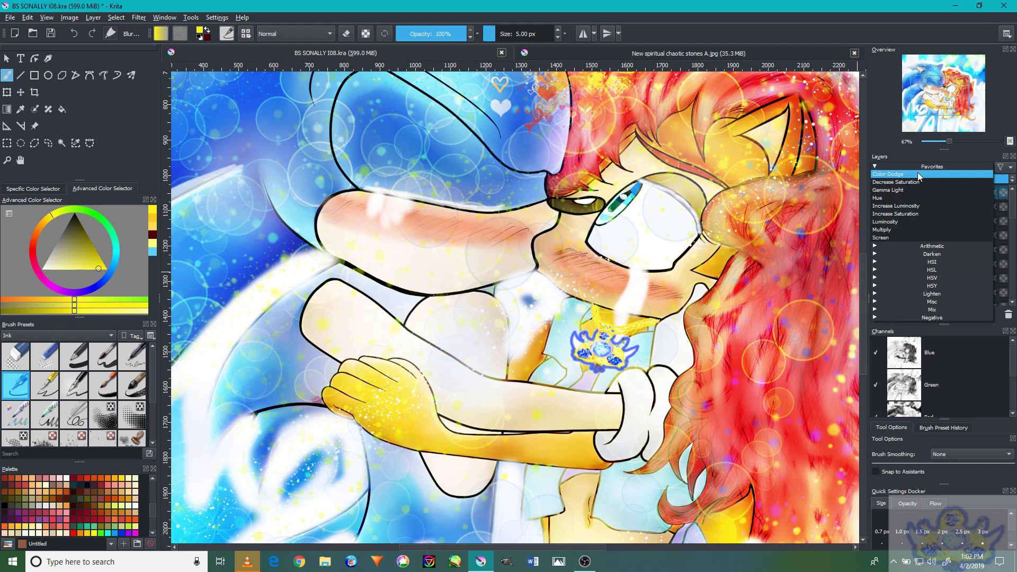
pyautogui.click(914, 293)
pyautogui.click(909, 301)
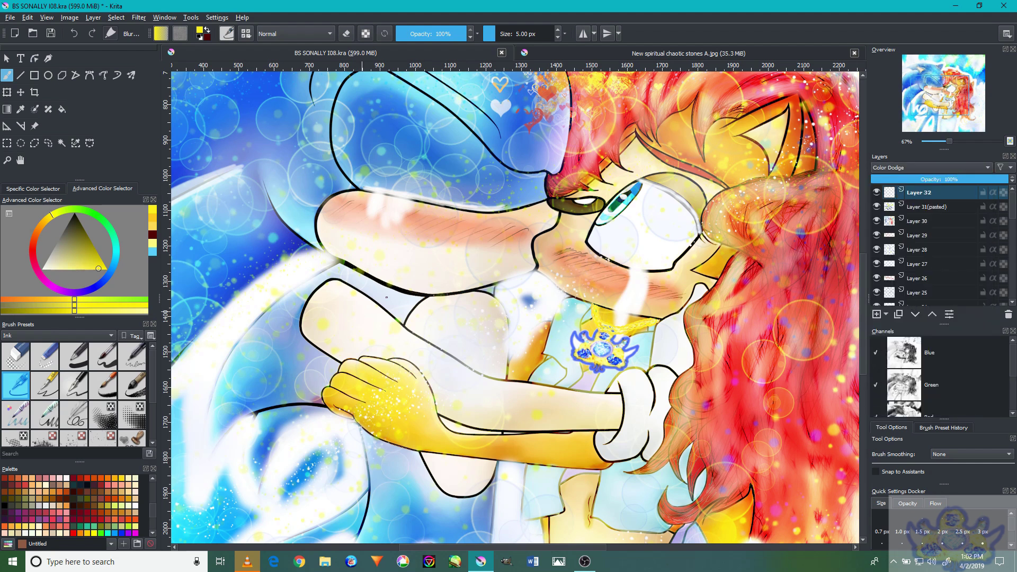
# Sample a near-white cyan from the amulet's central gem and set up the Digital soft airbrush at 26 px
pyautogui.press('-')
pyautogui.press('-')
pyautogui.press('-')
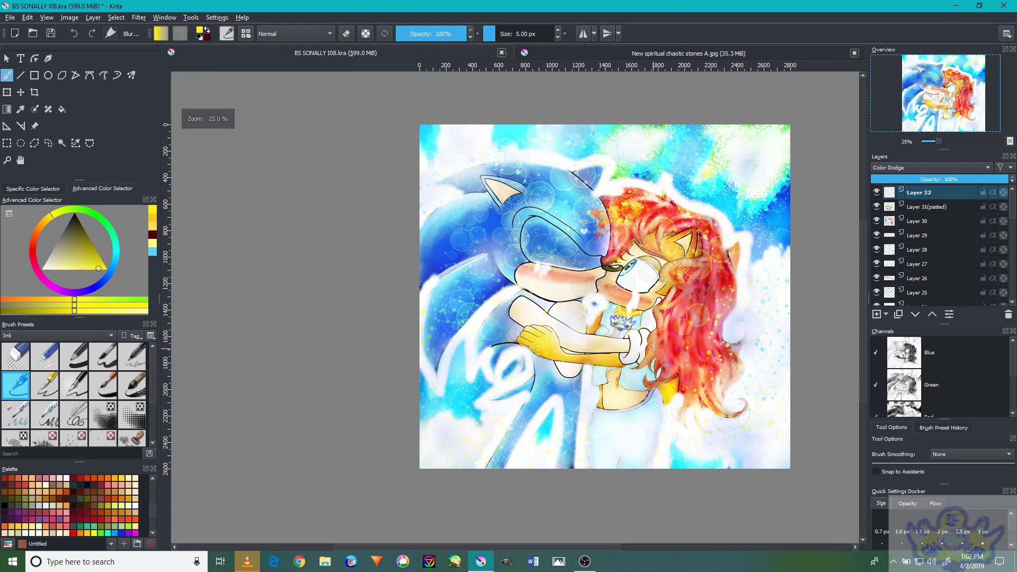
pyautogui.scroll(8, 628, 318)
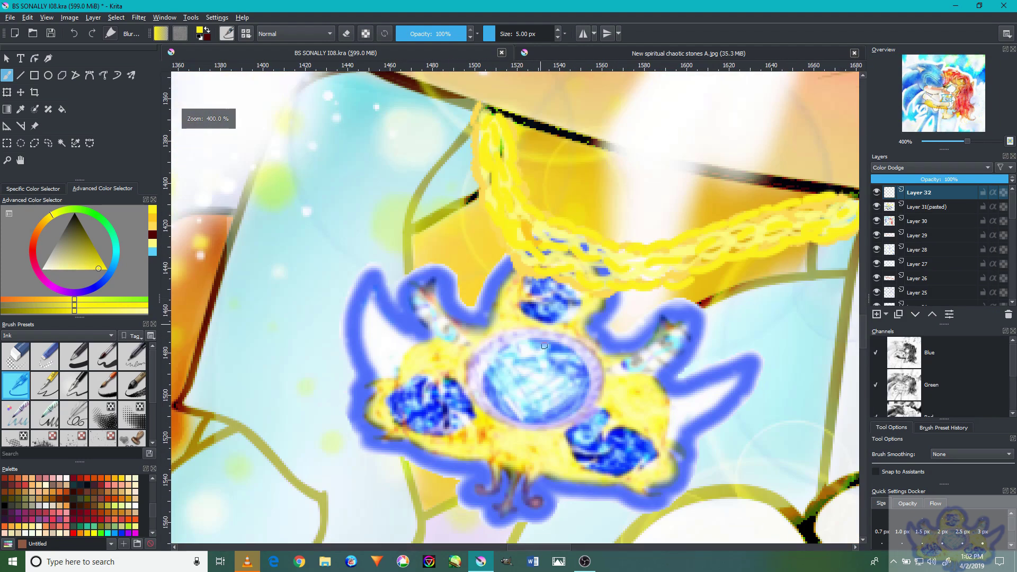
pyautogui.scroll(1, 544, 347)
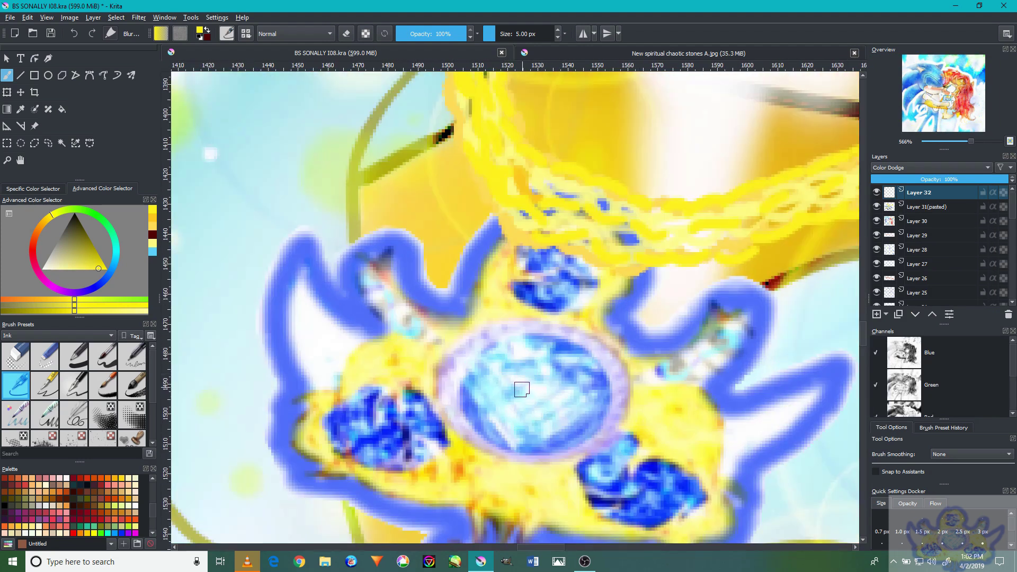
pyautogui.keyDown('ctrl'); pyautogui.click(540, 386); pyautogui.keyUp('ctrl')
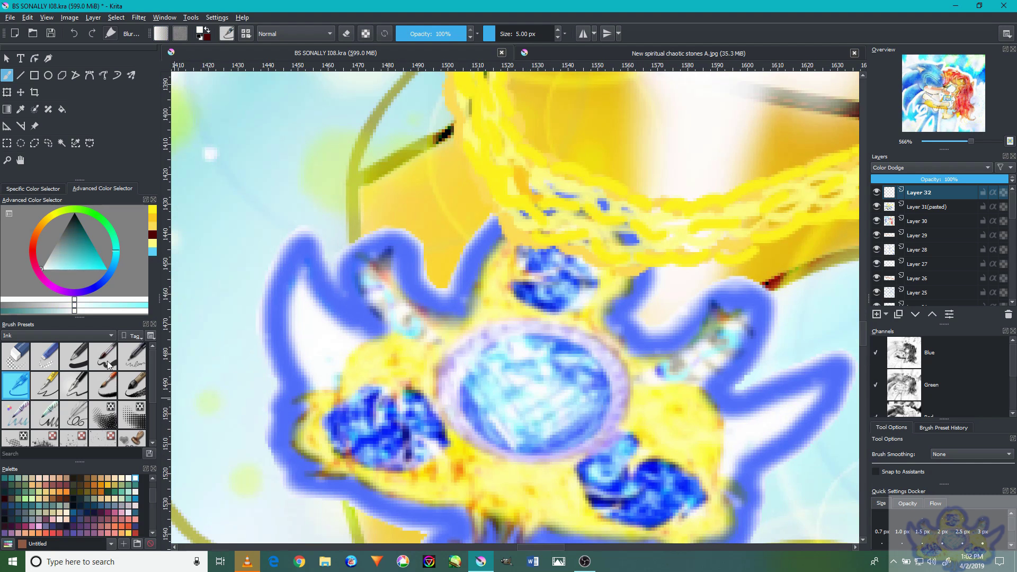
pyautogui.click(78, 337)
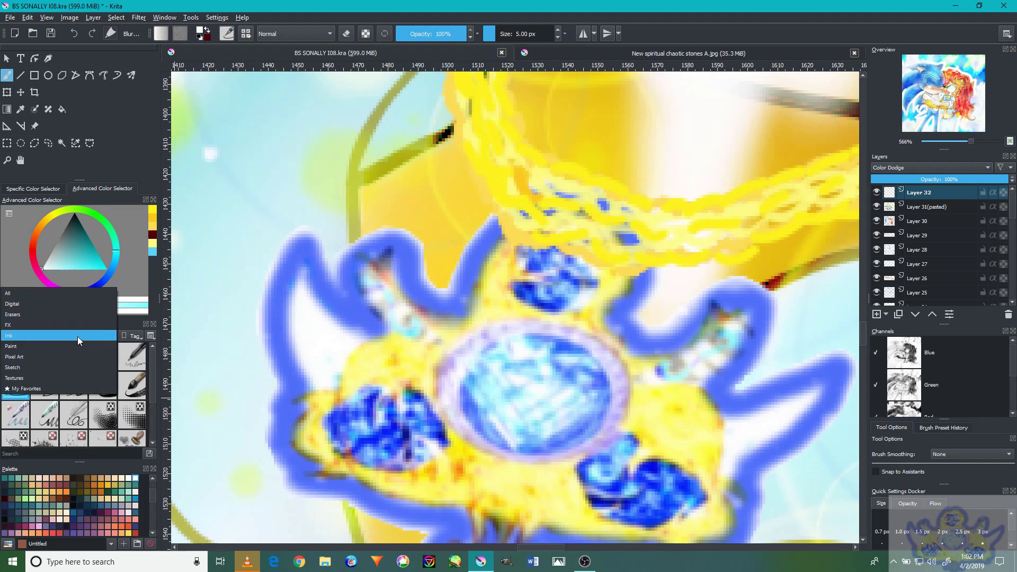
pyautogui.click(75, 301)
pyautogui.click(102, 357)
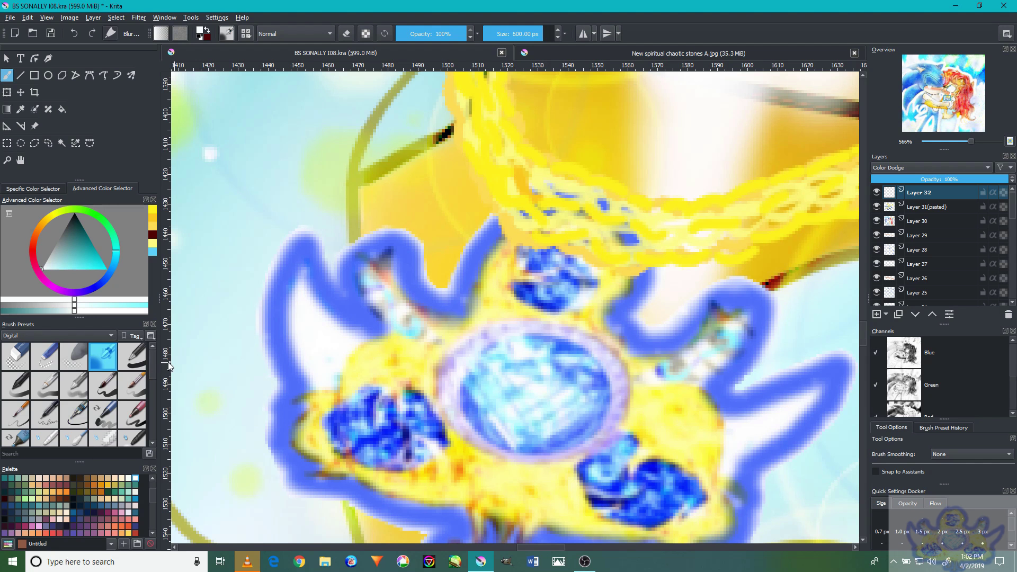
pyautogui.press('+')
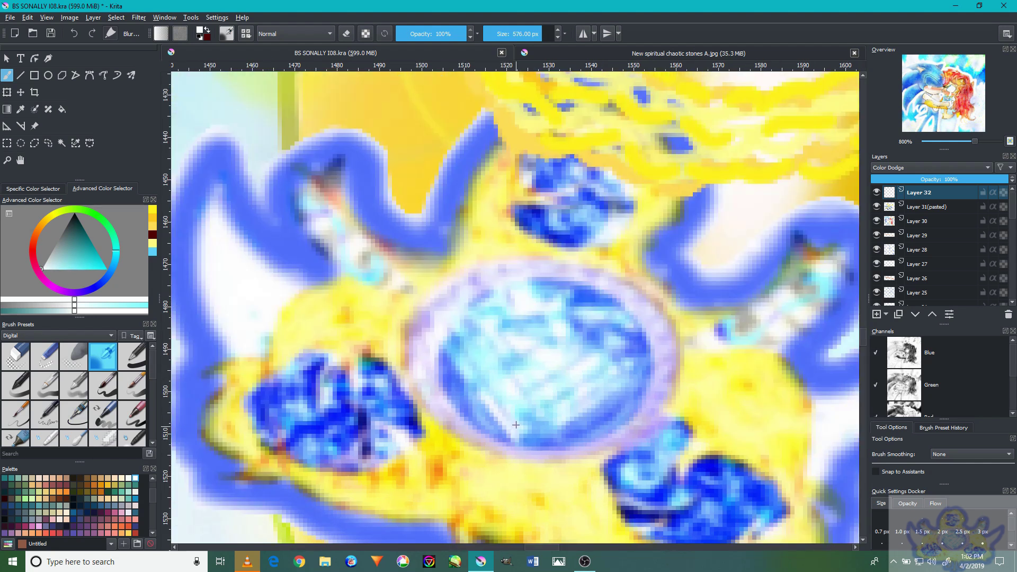
pyautogui.press('[')
pyautogui.press('[')
pyautogui.press('[')
pyautogui.press('[')
pyautogui.press('[')
pyautogui.press('[')
pyautogui.press('[')
pyautogui.press('[')
# Brush a pale glow over the central gem and a sampled blue glow over the amulet's smaller blue stones
pyautogui.moveTo(526, 364)
pyautogui.mouseDown()
pyautogui.moveTo(488, 341)
pyautogui.moveTo(461, 357)
pyautogui.moveTo(526, 368)
pyautogui.moveTo(625, 352)
pyautogui.moveTo(647, 375)
pyautogui.moveTo(653, 330)
pyautogui.moveTo(622, 205)
pyautogui.mouseUp()
pyautogui.keyDown('ctrl'); pyautogui.click(707, 389); pyautogui.keyUp('ctrl')
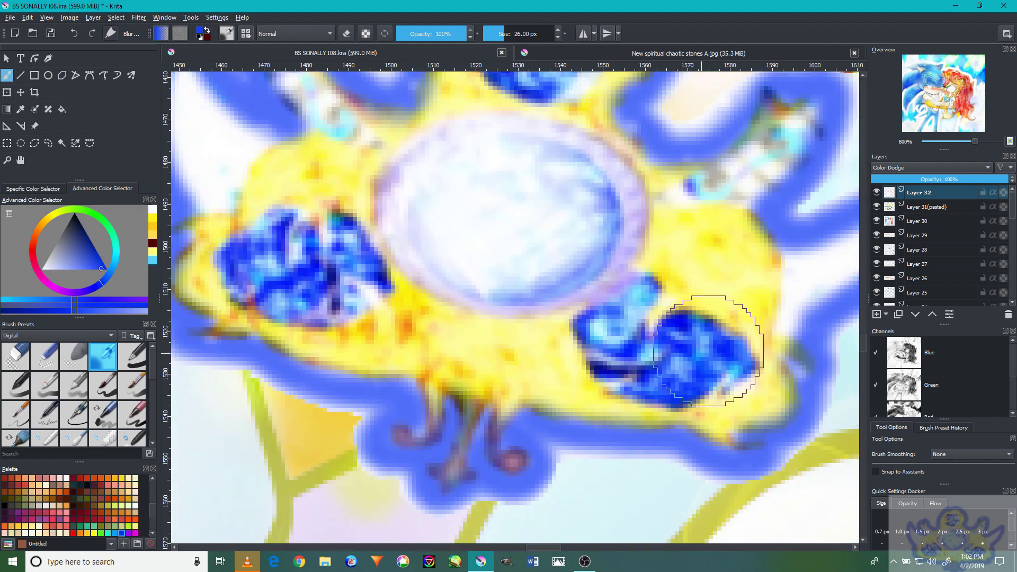
pyautogui.moveTo(392, 300); pyautogui.dragTo(529, 384)
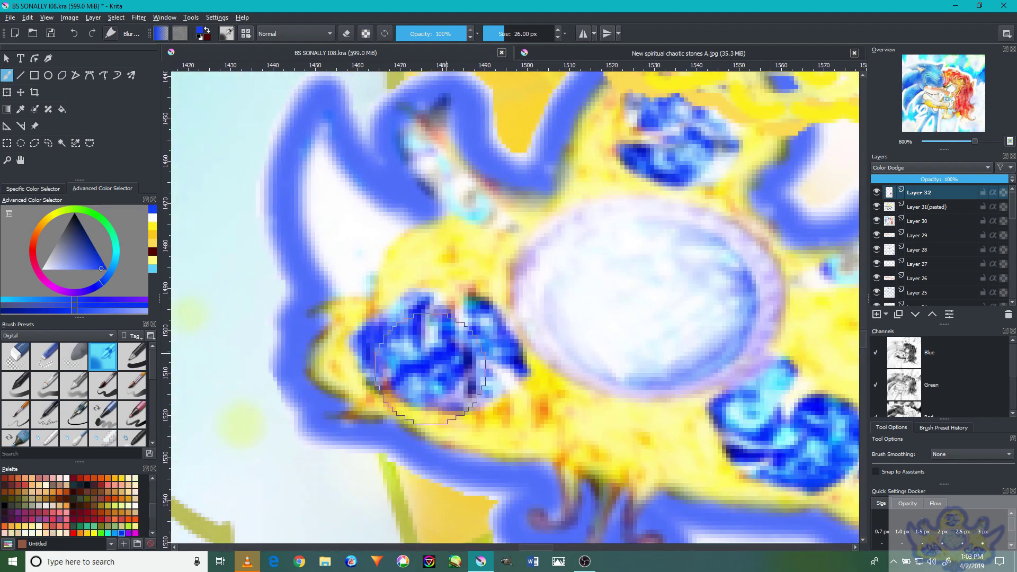
pyautogui.moveTo(481, 341); pyautogui.dragTo(380, 447)
pyautogui.moveTo(590, 269); pyautogui.dragTo(525, 307)
# Sample pale tones from the amulet's spikes and horns and airbrush a soft glow over them
pyautogui.keyDown('ctrl'); pyautogui.click(257, 333); pyautogui.keyUp('ctrl')
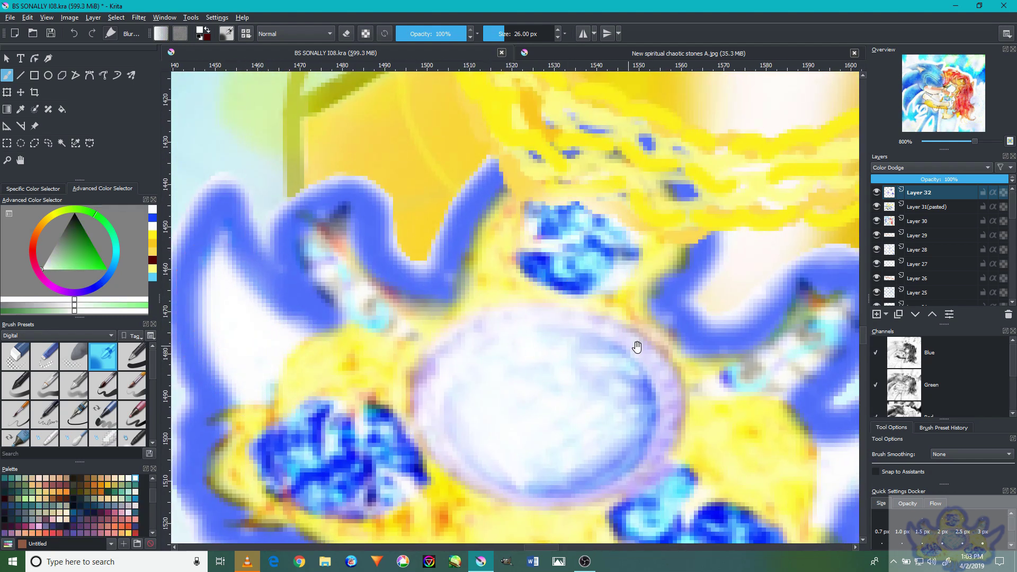
pyautogui.moveTo(727, 407); pyautogui.dragTo(583, 318)
pyautogui.keyDown('ctrl'); pyautogui.click(781, 315); pyautogui.keyUp('ctrl')
pyautogui.keyDown('ctrl'); pyautogui.click(672, 258); pyautogui.keyUp('ctrl')
pyautogui.moveTo(520, 250); pyautogui.dragTo(654, 358)
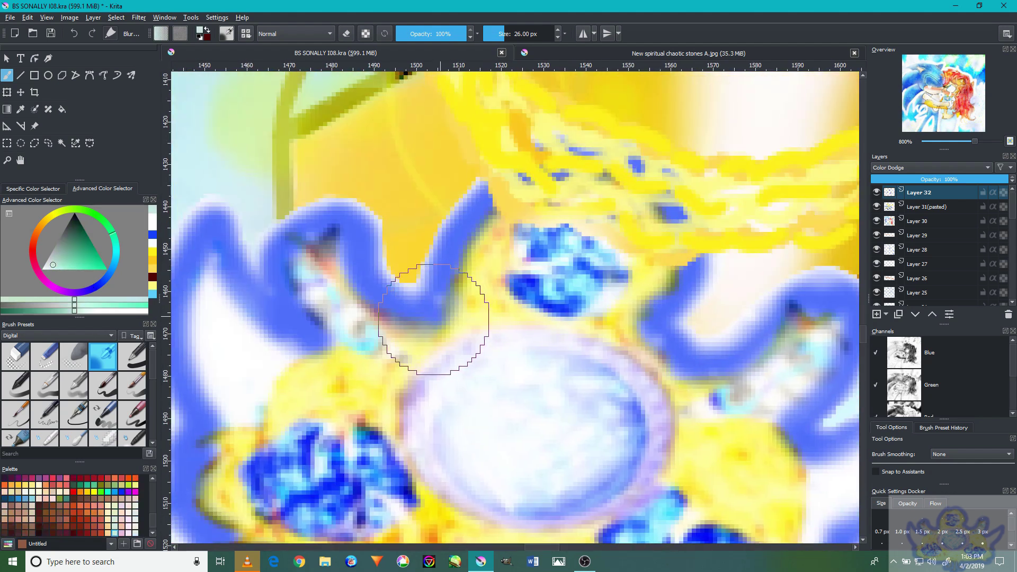
# Airbrush sampled blue over the amulet's blue outline, from the upper-left horn and spike down to the bottom tendrils
pyautogui.keyDown('ctrl'); pyautogui.click(419, 290); pyautogui.keyUp('ctrl')
pyautogui.moveTo(419, 290)
pyautogui.mouseDown()
pyautogui.moveTo(363, 170)
pyautogui.moveTo(430, 275)
pyautogui.moveTo(445, 220)
pyautogui.mouseUp()
pyautogui.keyDown('ctrl'); pyautogui.click(264, 289); pyautogui.keyUp('ctrl')
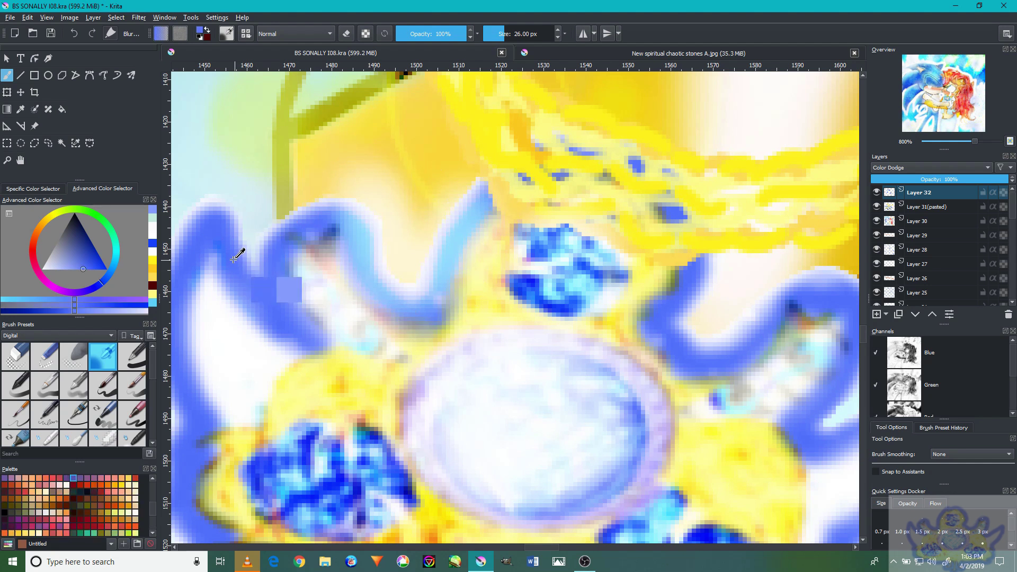
pyautogui.moveTo(298, 307)
pyautogui.mouseDown()
pyautogui.moveTo(318, 199)
pyautogui.moveTo(412, 252)
pyautogui.moveTo(452, 209)
pyautogui.moveTo(345, 212)
pyautogui.moveTo(504, 221)
pyautogui.moveTo(427, 204)
pyautogui.moveTo(338, 333)
pyautogui.mouseUp()
pyautogui.scroll(-2, 328, 276)
pyautogui.moveTo(325, 238); pyautogui.dragTo(341, 405)
pyautogui.scroll(-2, 317, 344)
pyautogui.moveTo(307, 307)
pyautogui.mouseDown()
pyautogui.moveTo(362, 426)
pyautogui.moveTo(336, 329)
pyautogui.moveTo(477, 420)
pyautogui.moveTo(392, 379)
pyautogui.moveTo(488, 363)
pyautogui.moveTo(586, 431)
pyautogui.moveTo(737, 421)
pyautogui.moveTo(527, 443)
pyautogui.mouseUp()
pyautogui.scroll(-1, 424, 392)
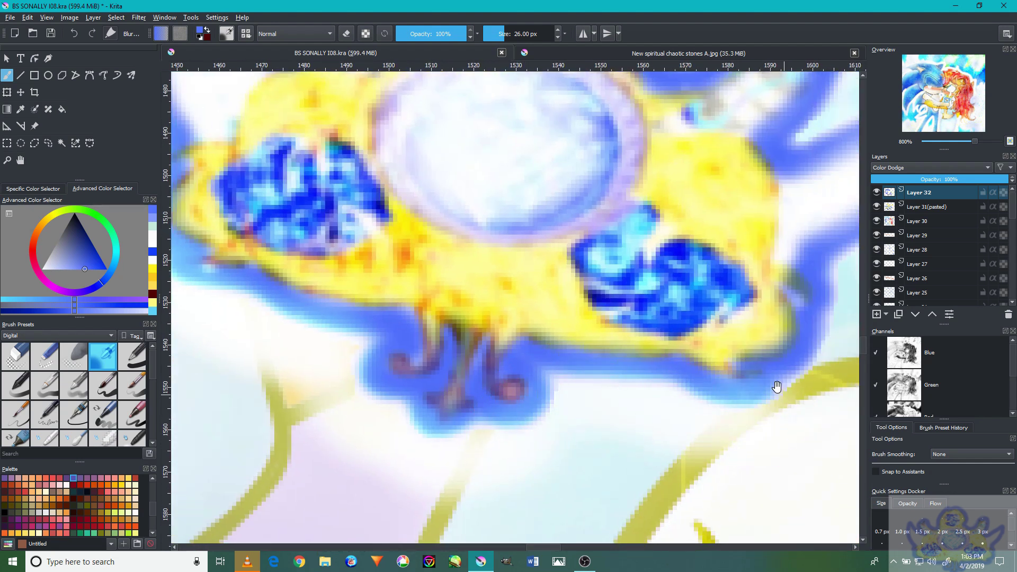
# Continue the blue glow along the amulet's lower-right edge and around its right spike and horn
pyautogui.moveTo(776, 391); pyautogui.dragTo(630, 406)
pyautogui.moveTo(605, 290); pyautogui.dragTo(659, 404)
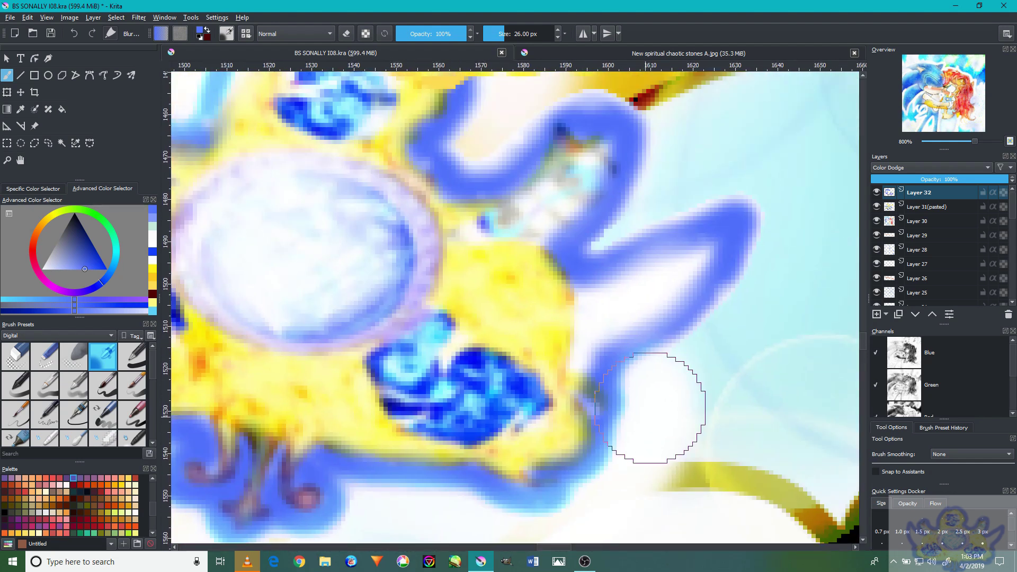
pyautogui.moveTo(761, 238); pyautogui.dragTo(779, 320)
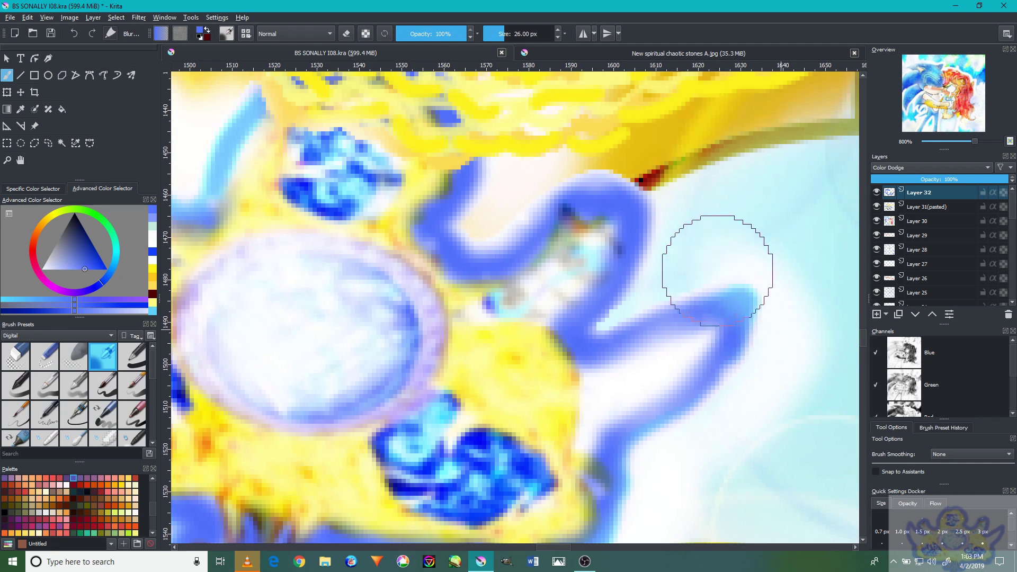
pyautogui.moveTo(615, 312); pyautogui.dragTo(614, 387)
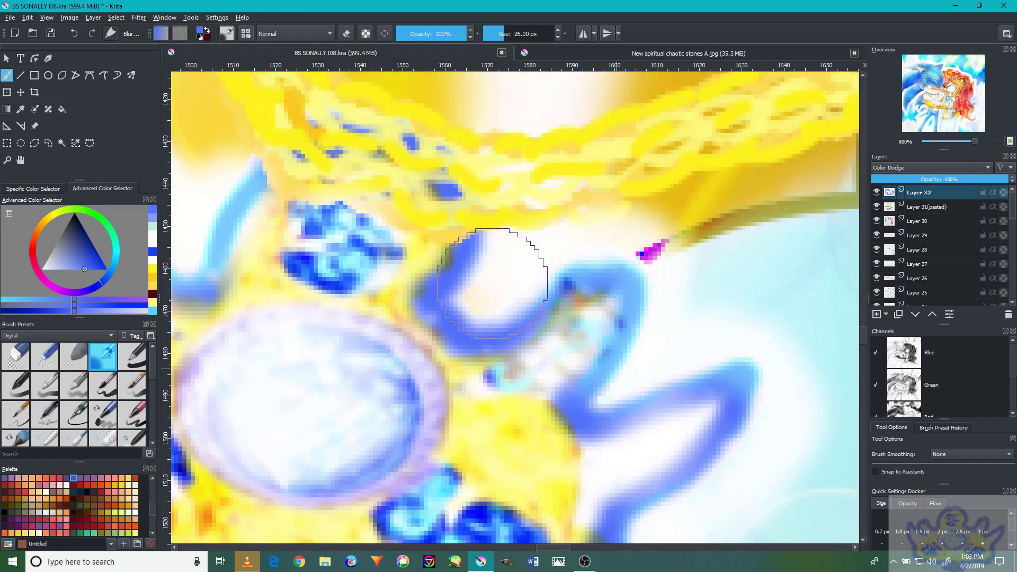
pyautogui.scroll(-4, 504, 254)
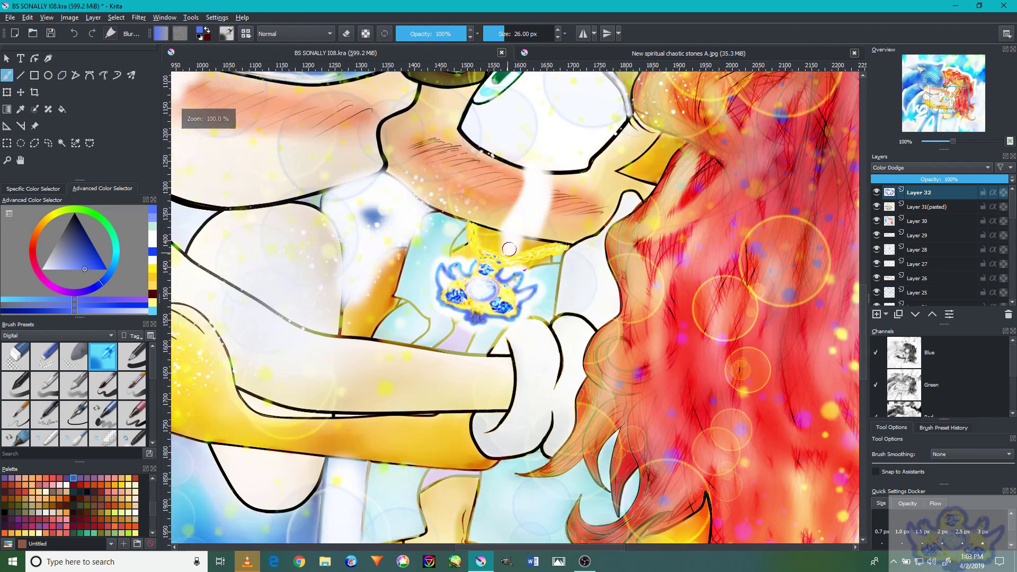
# Sample the chain's yellow and airbrush a soft glow over the right half of the chain
pyautogui.scroll(2, 519, 250)
pyautogui.scroll(2, 518, 251)
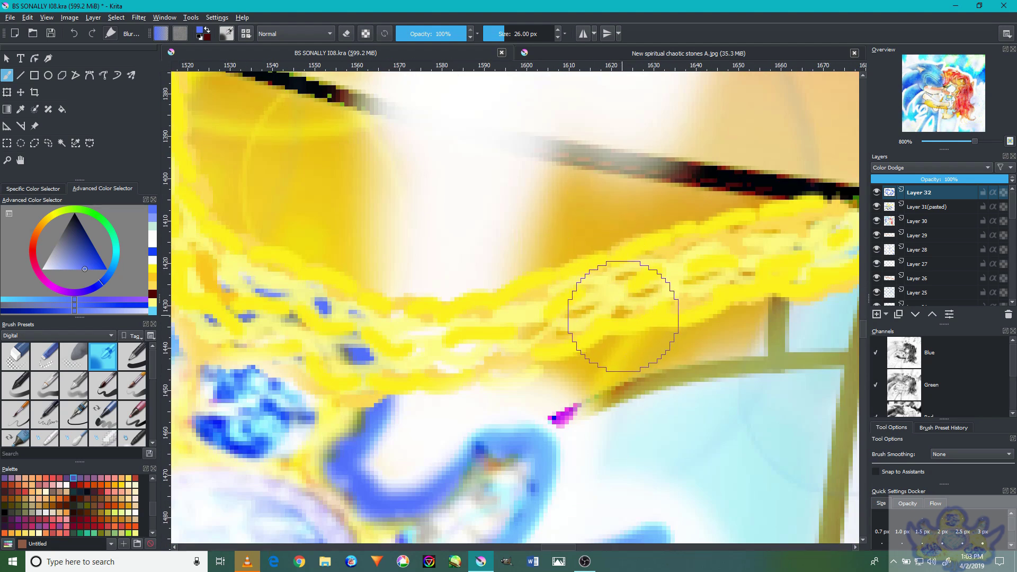
pyautogui.keyDown('ctrl'); pyautogui.click(626, 322); pyautogui.keyUp('ctrl')
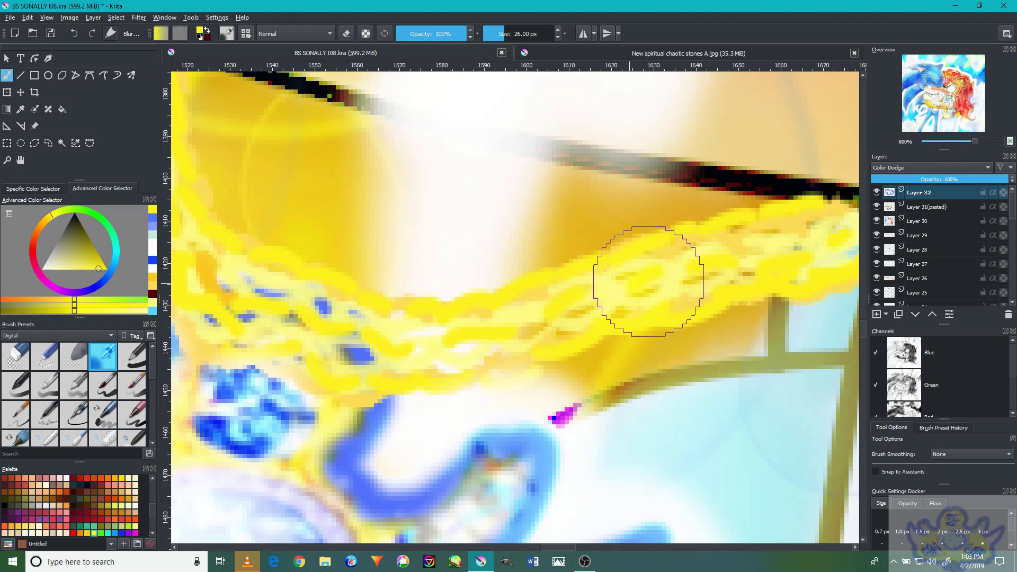
pyautogui.moveTo(717, 289); pyautogui.dragTo(609, 328)
pyautogui.moveTo(761, 277)
pyautogui.mouseDown()
pyautogui.moveTo(703, 281)
pyautogui.moveTo(549, 335)
pyautogui.moveTo(718, 303)
pyautogui.mouseUp()
# Continue the yellow glow along the chain's lower bend and up its left side
pyautogui.moveTo(498, 357); pyautogui.dragTo(599, 383)
pyautogui.moveTo(431, 345); pyautogui.dragTo(511, 401)
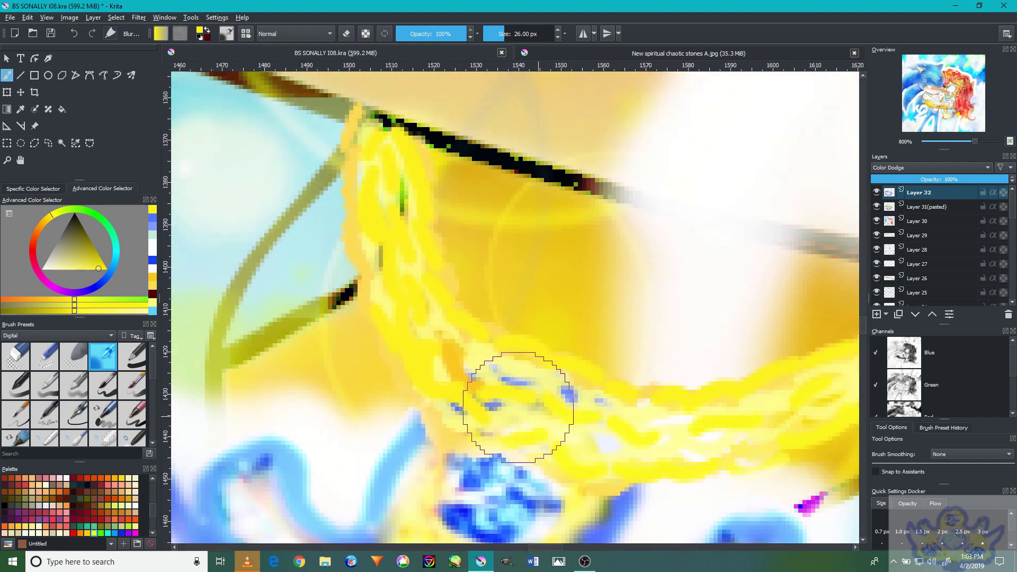
pyautogui.moveTo(452, 367)
pyautogui.mouseDown()
pyautogui.moveTo(376, 215)
pyautogui.moveTo(387, 263)
pyautogui.moveTo(380, 150)
pyautogui.moveTo(413, 345)
pyautogui.mouseUp()
pyautogui.scroll(-10, 419, 345)
pyautogui.scroll(5, 428, 350)
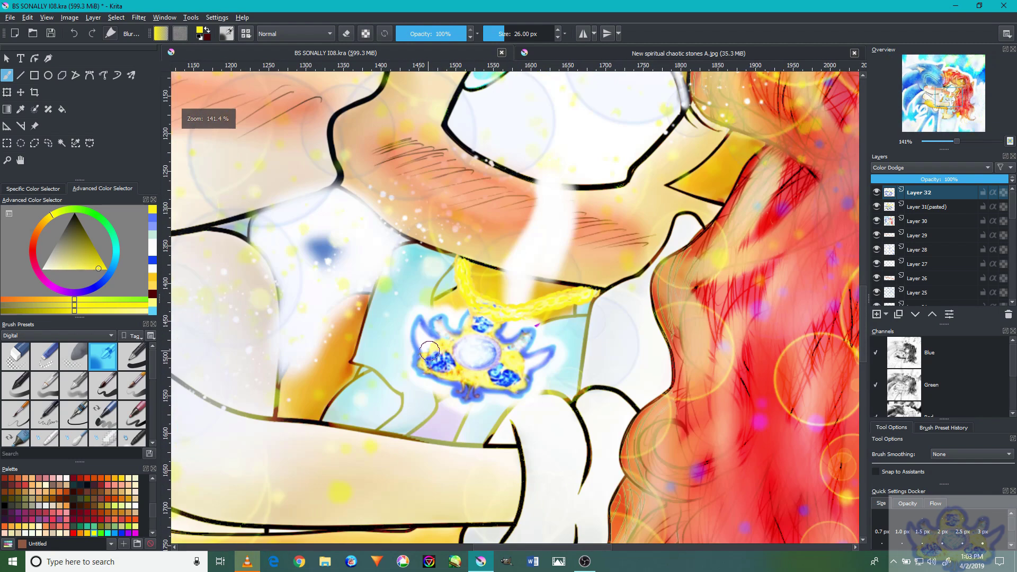
pyautogui.scroll(-5, 432, 350)
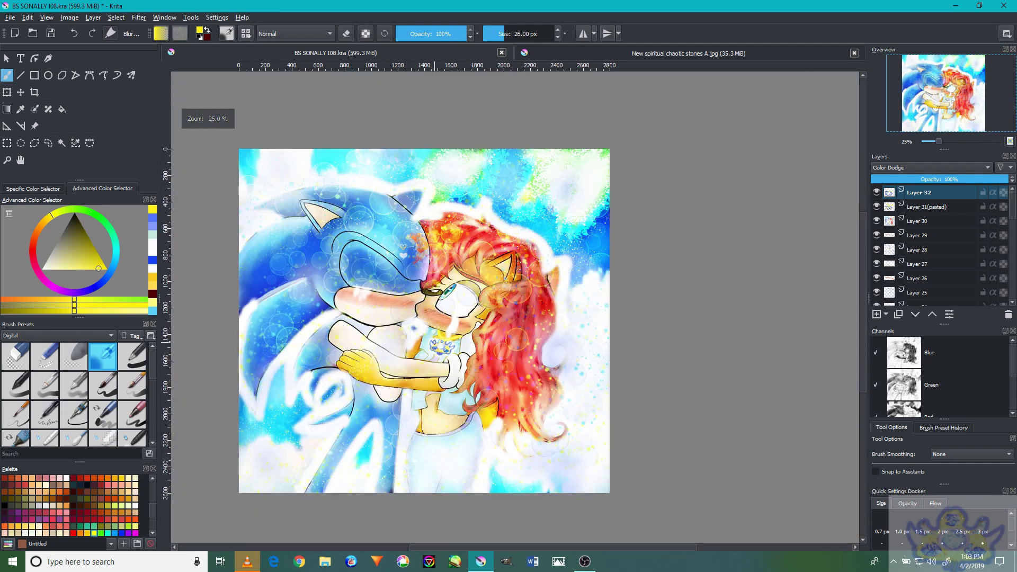
pyautogui.scroll(7, 437, 337)
pyautogui.scroll(-4, 453, 354)
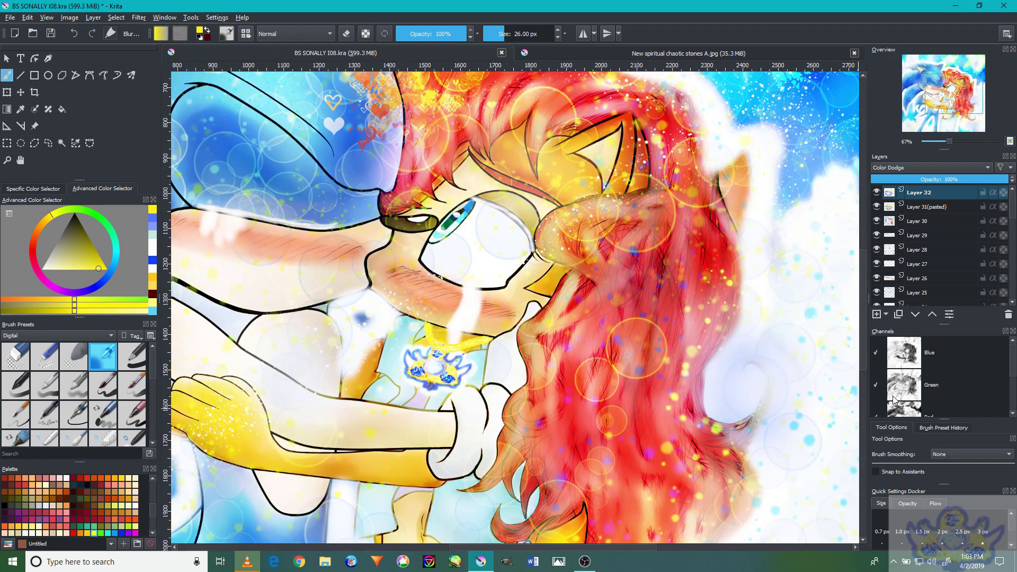
# Add a new Luminosity layer above the glow layer and choose the star sparkle brush from the Textures presets
pyautogui.click(925, 167)
pyautogui.click(908, 219)
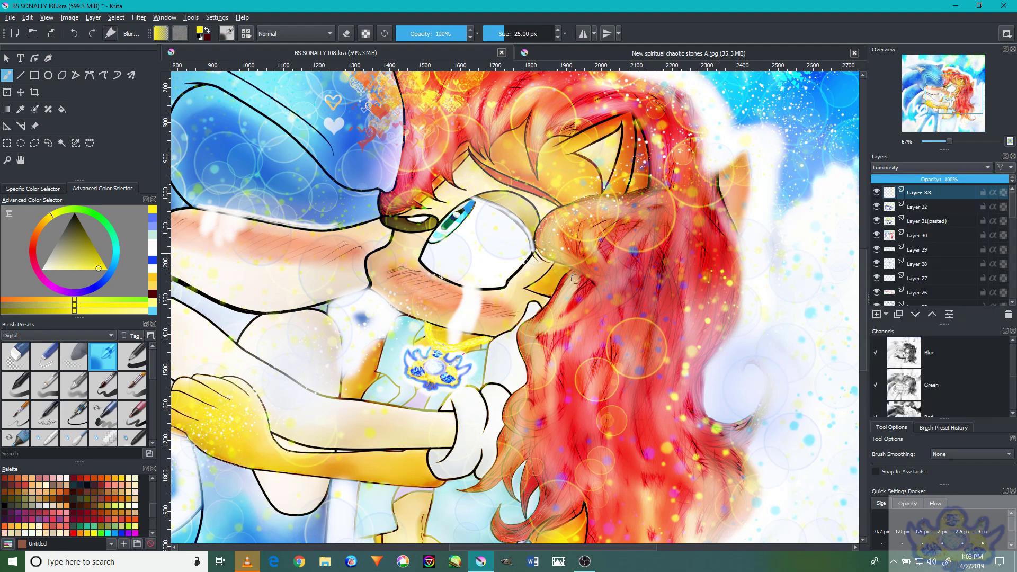
pyautogui.click(107, 273)
pyautogui.click(64, 334)
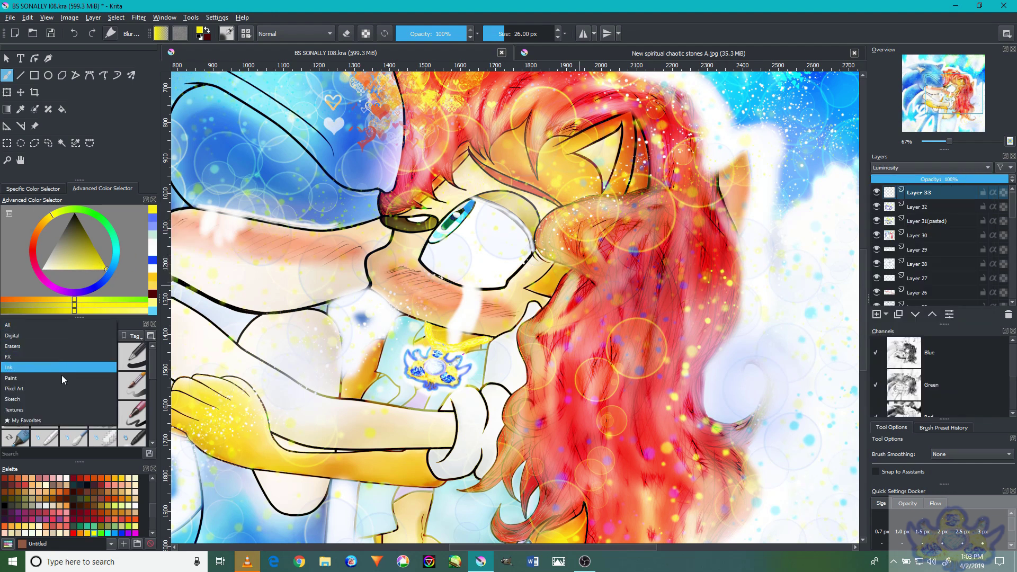
pyautogui.click(55, 410)
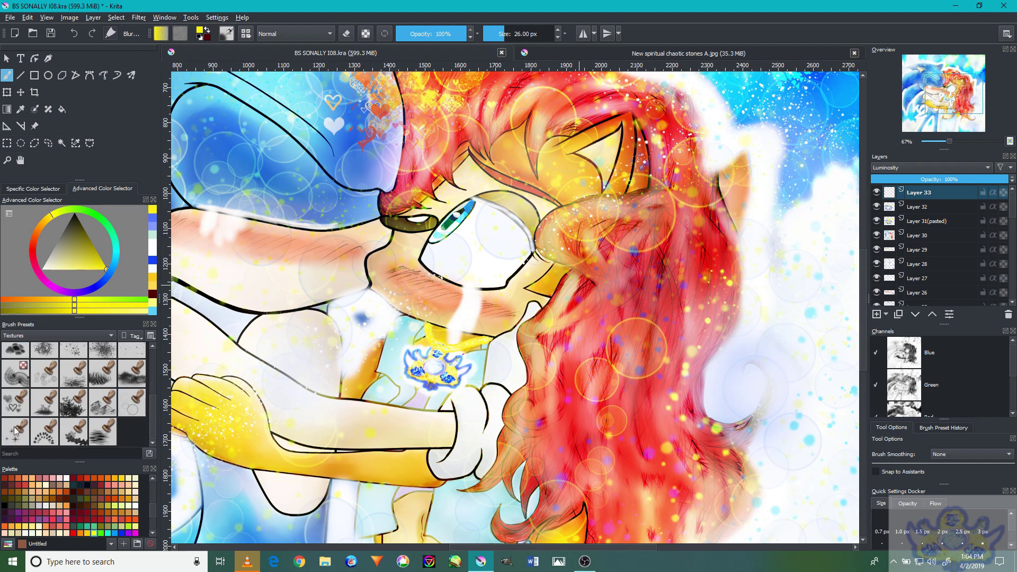
# Set the brush size to 90 px and stamp yellow, cyan and white sparkles on and around the amulet
pyautogui.scroll(8, 437, 358)
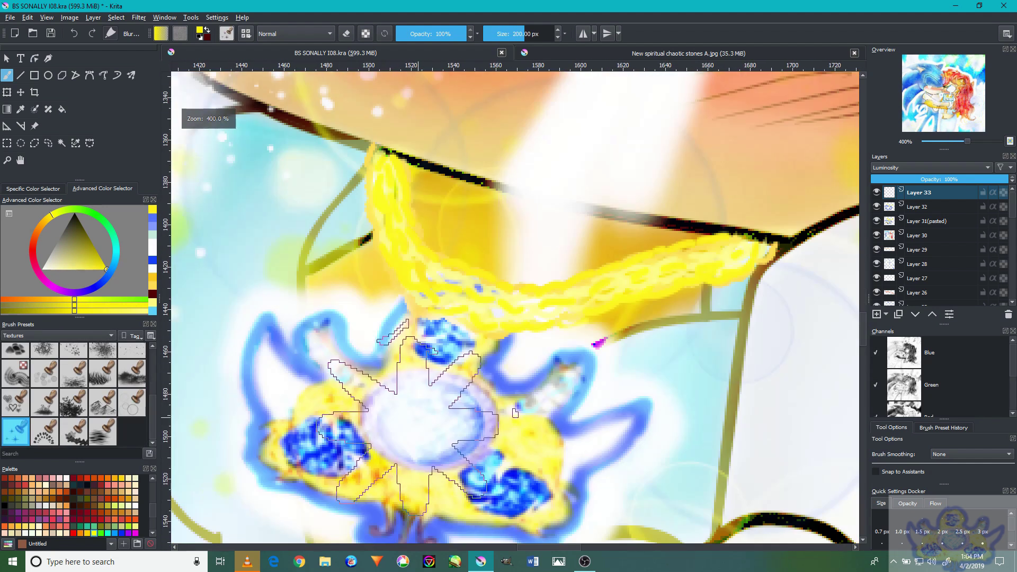
pyautogui.scroll(-2, 424, 419)
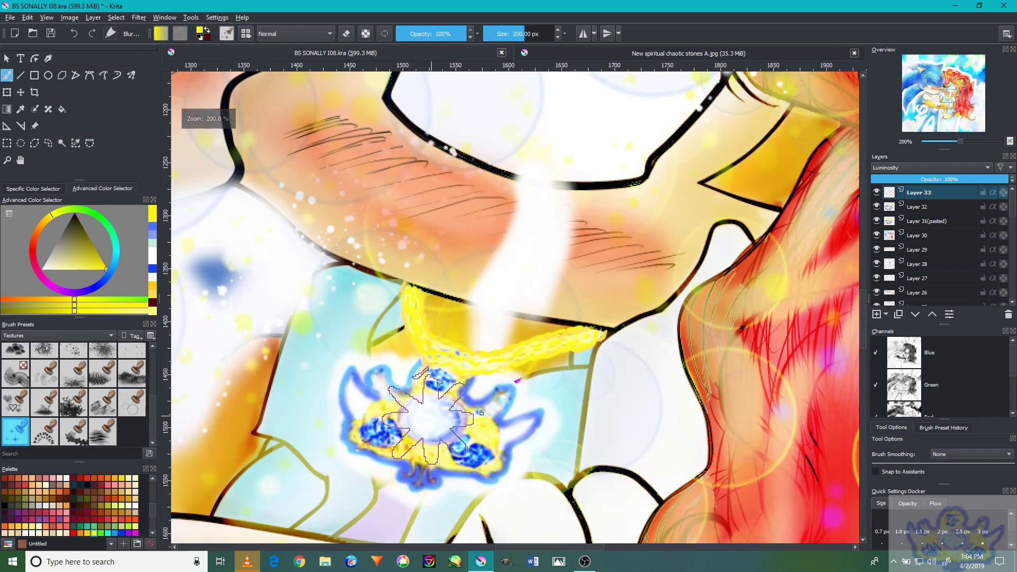
pyautogui.press('[')
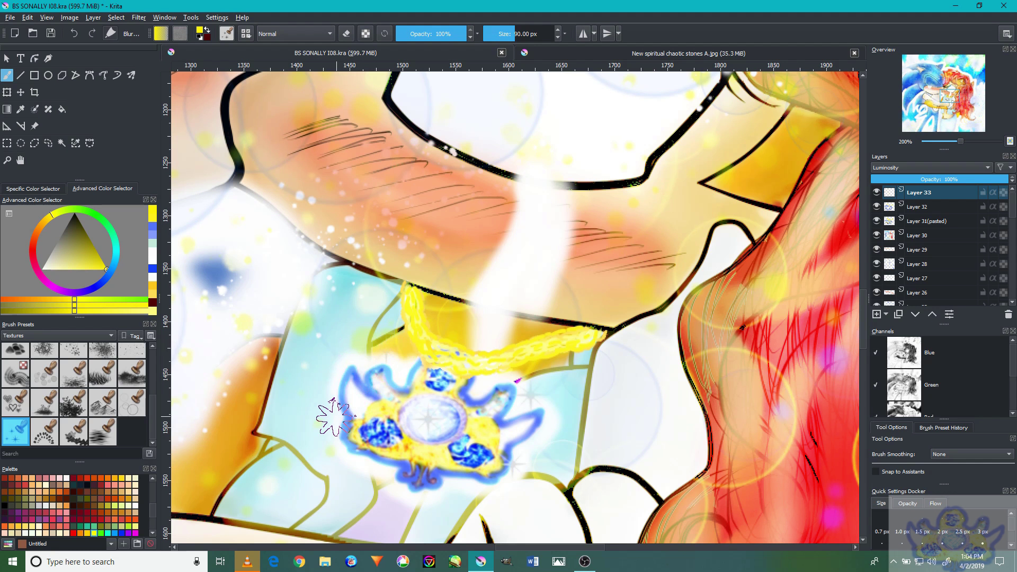
pyautogui.moveTo(449, 491); pyautogui.dragTo(466, 490)
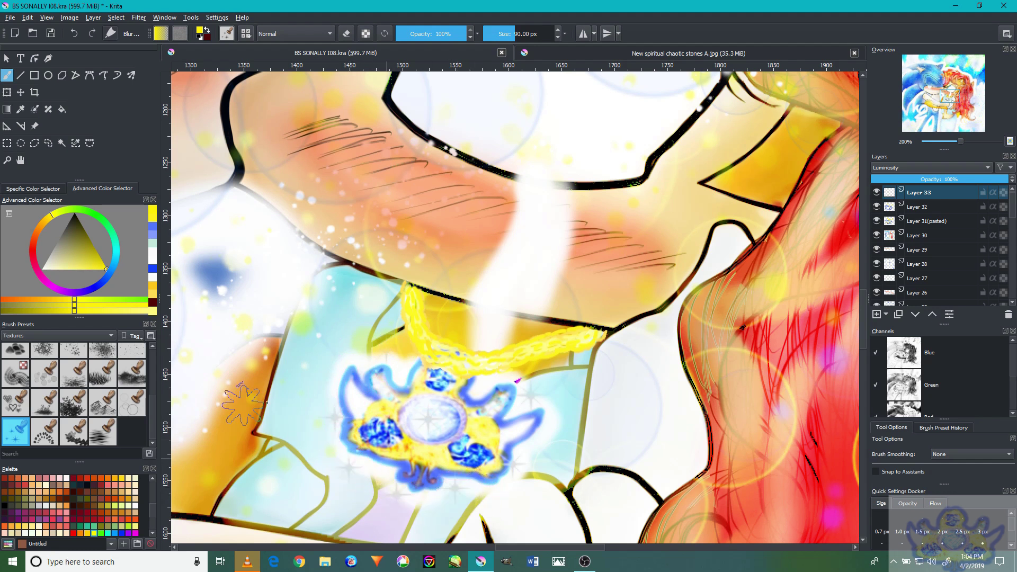
pyautogui.click(109, 268)
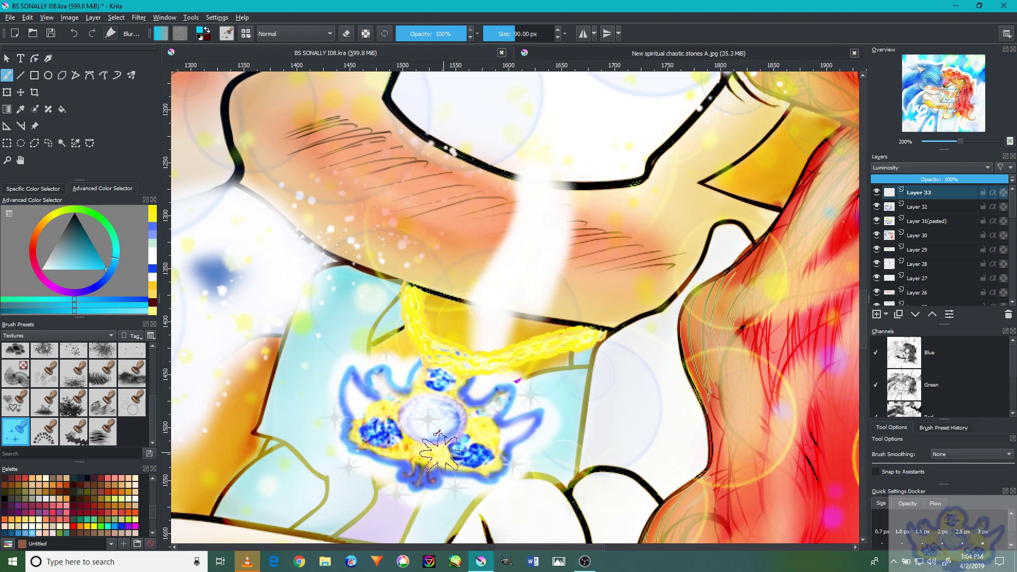
pyautogui.moveTo(440, 452); pyautogui.dragTo(465, 425)
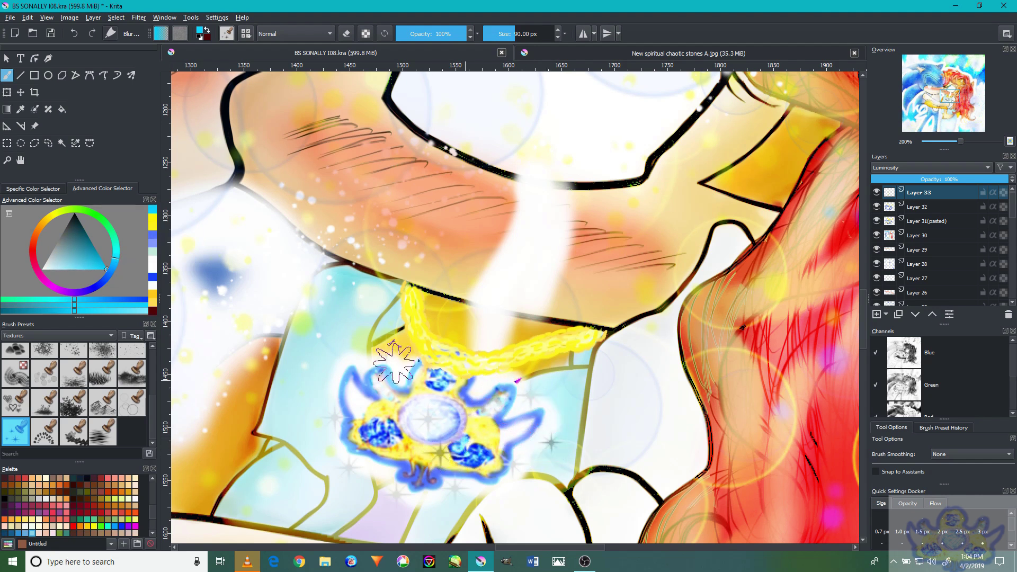
pyautogui.click(39, 265)
pyautogui.moveTo(374, 474); pyautogui.dragTo(409, 490)
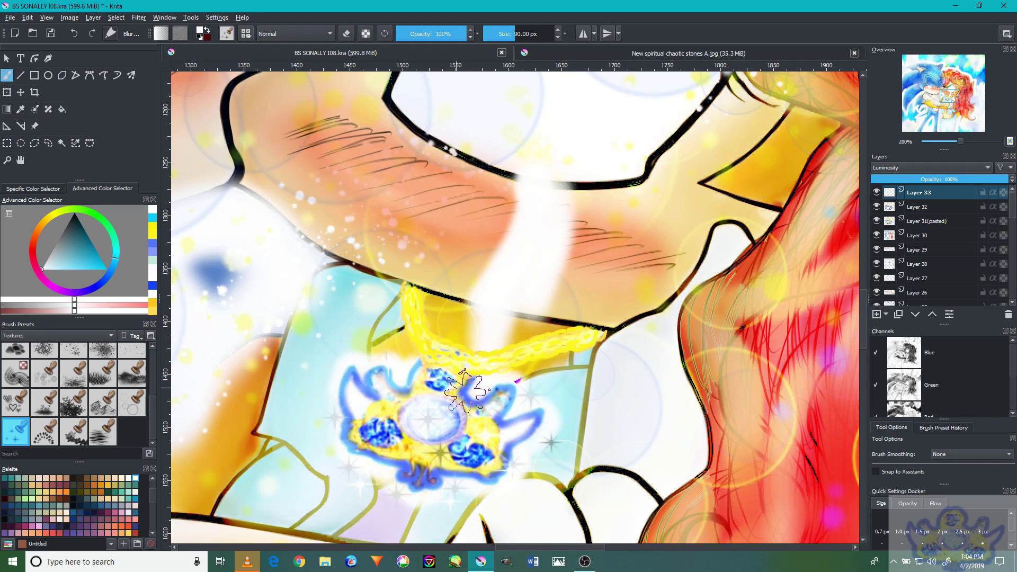
# Stamp a few more white sparkles over the amulet's right horn and spike, checking them close up and from afar
pyautogui.scroll(2, 492, 432)
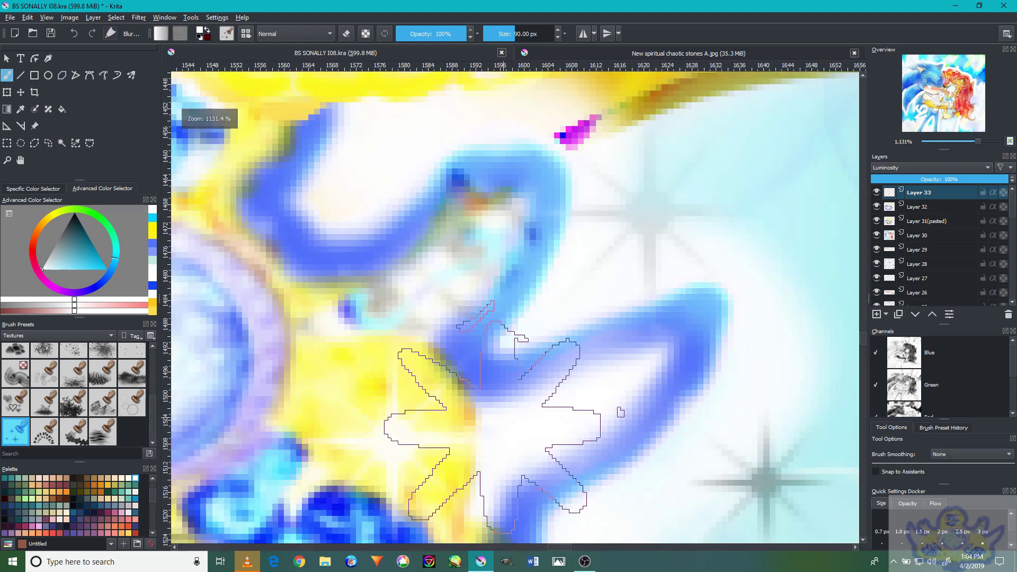
pyautogui.scroll(-3, 490, 403)
pyautogui.scroll(8, 511, 414)
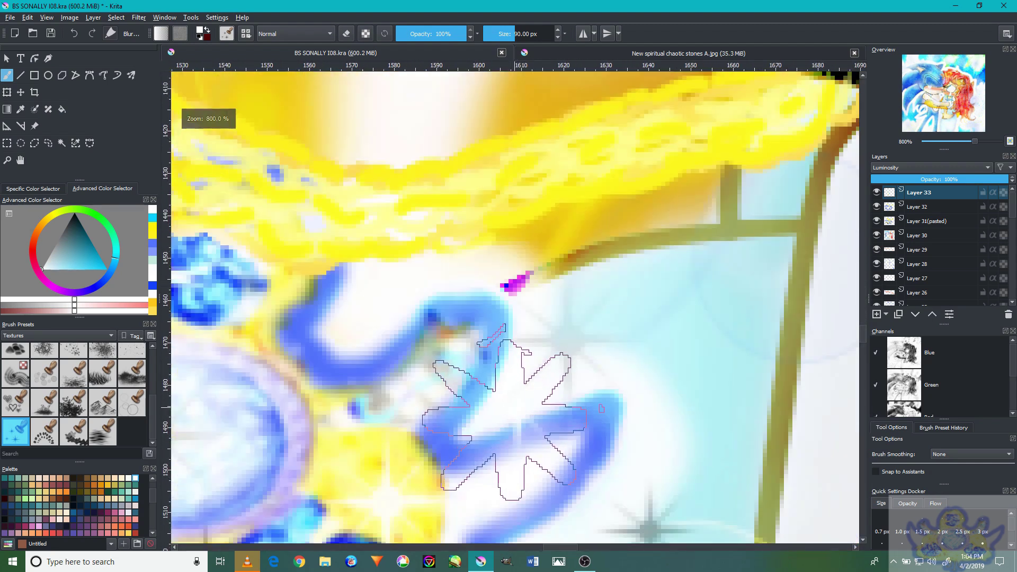
pyautogui.scroll(-4, 482, 329)
pyautogui.scroll(3, 522, 337)
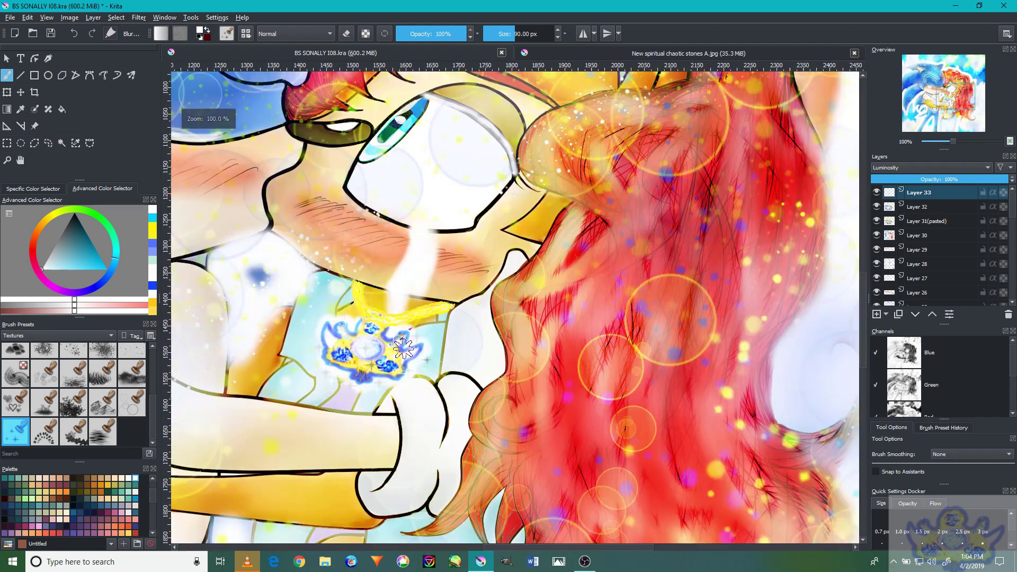
pyautogui.scroll(-2, 450, 342)
pyautogui.scroll(2, 284, 329)
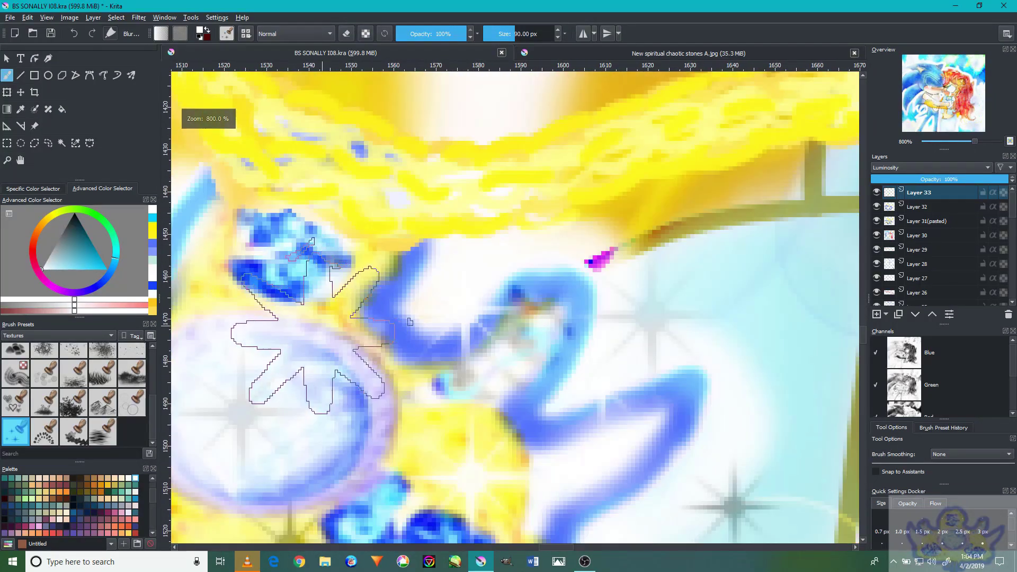
pyautogui.scroll(-2, 286, 328)
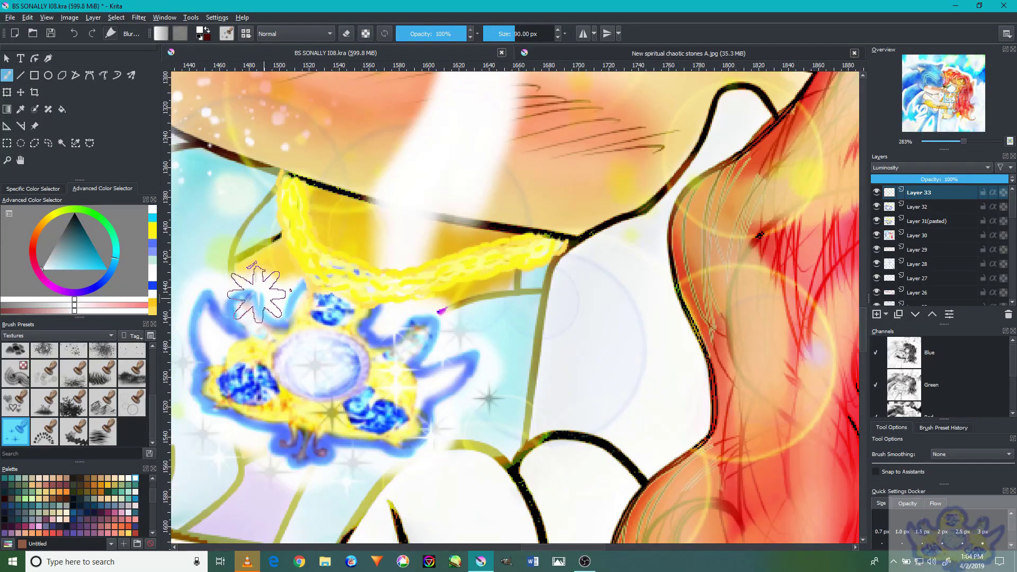
pyautogui.scroll(-4, 285, 289)
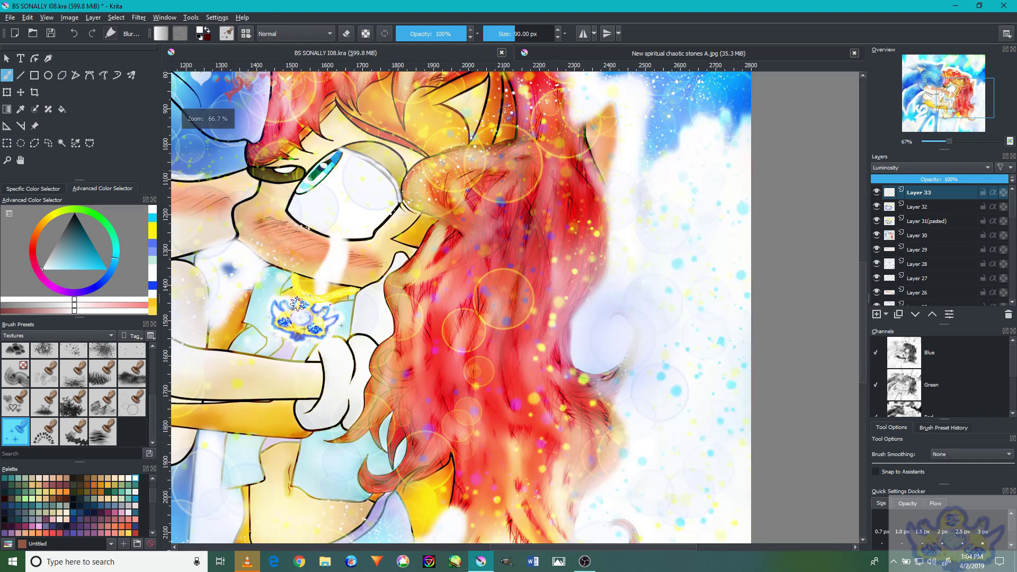
pyautogui.scroll(5, 307, 306)
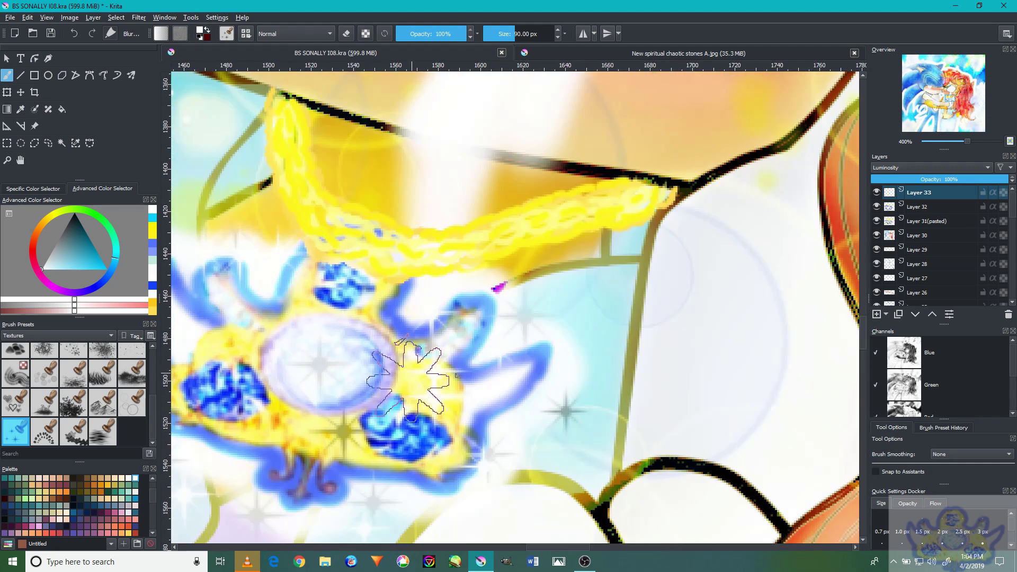
pyautogui.scroll(-6, 402, 379)
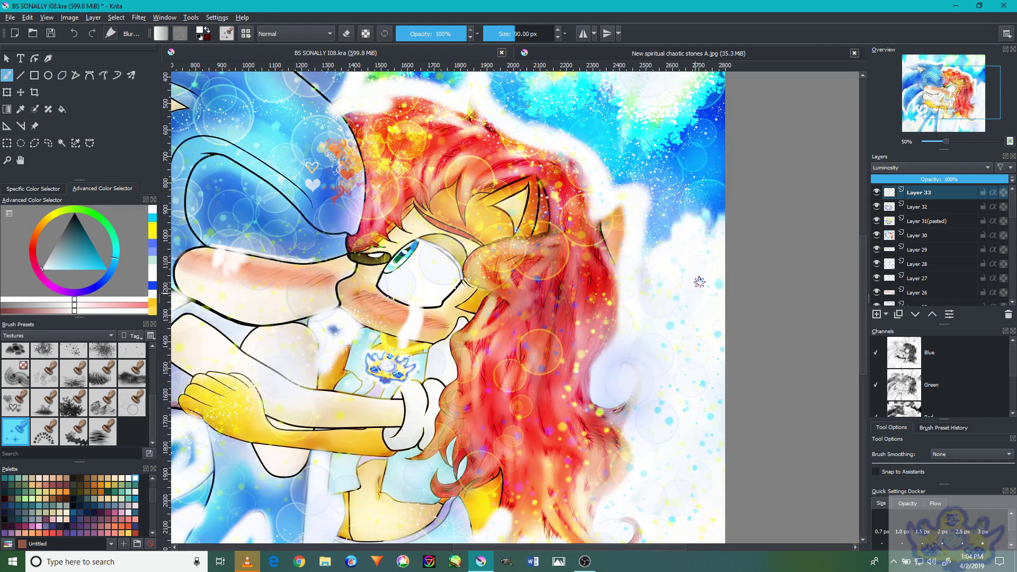
# Turn on horizontal and vertical mirror painting and add a new Color Dodge layer on top
pyautogui.scroll(-3, 700, 282)
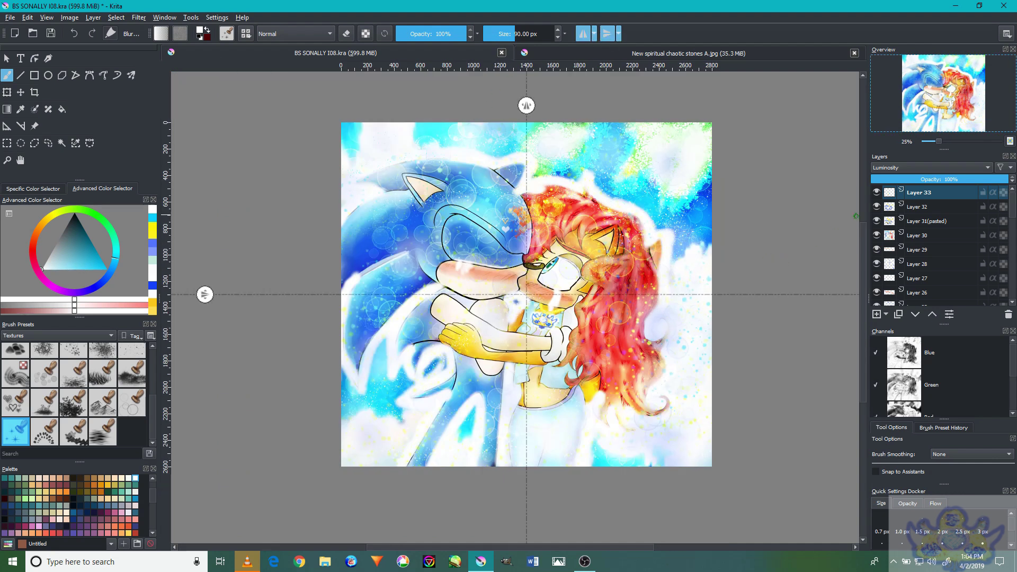
pyautogui.click(916, 169)
pyautogui.click(898, 302)
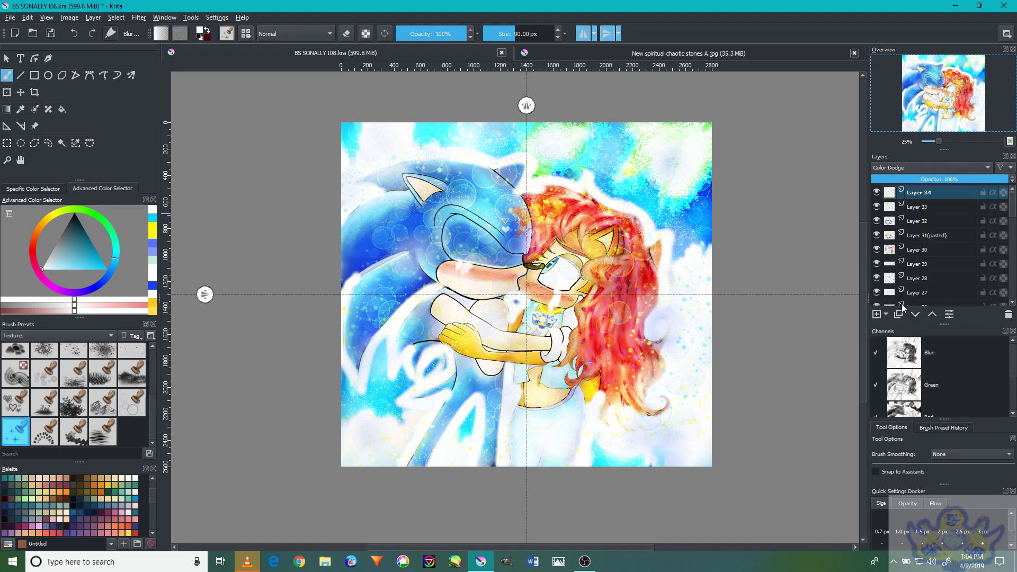
# Stamp mirrored white sparkles across the blue sky above and beside the couple
pyautogui.scroll(3, 524, 365)
pyautogui.scroll(-3, 378, 447)
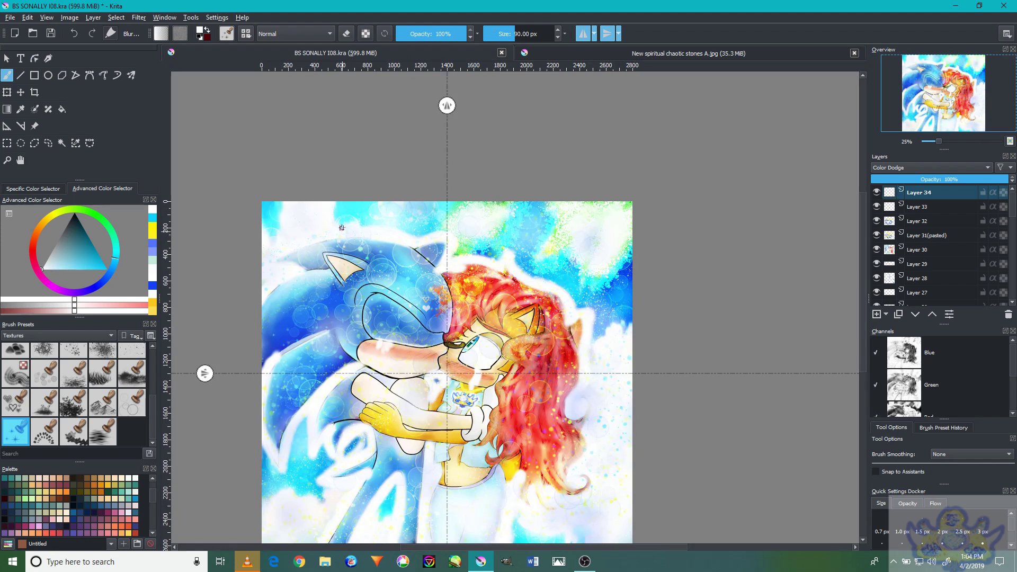
pyautogui.scroll(6, 369, 218)
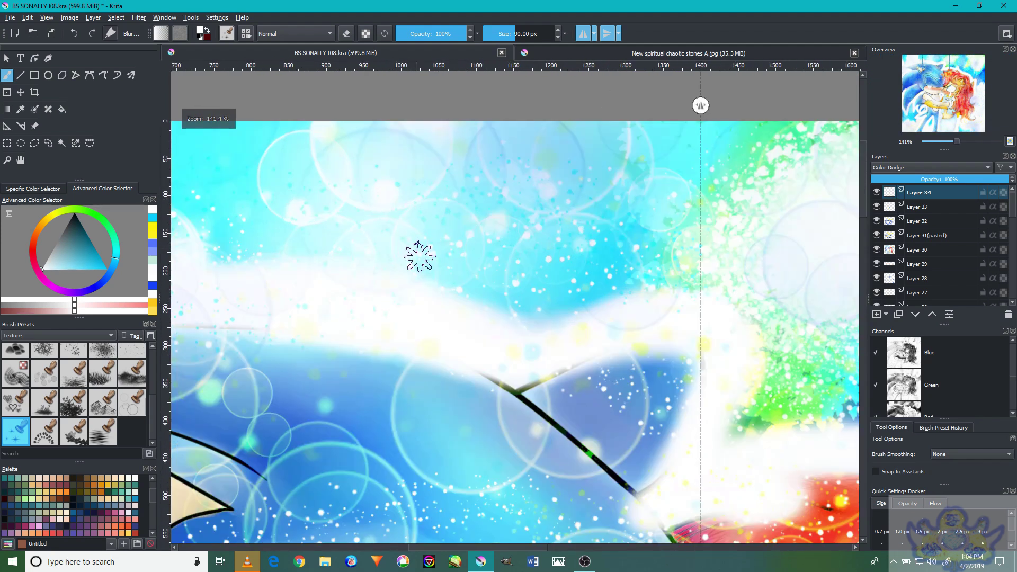
pyautogui.scroll(-4, 539, 338)
pyautogui.scroll(4, 698, 406)
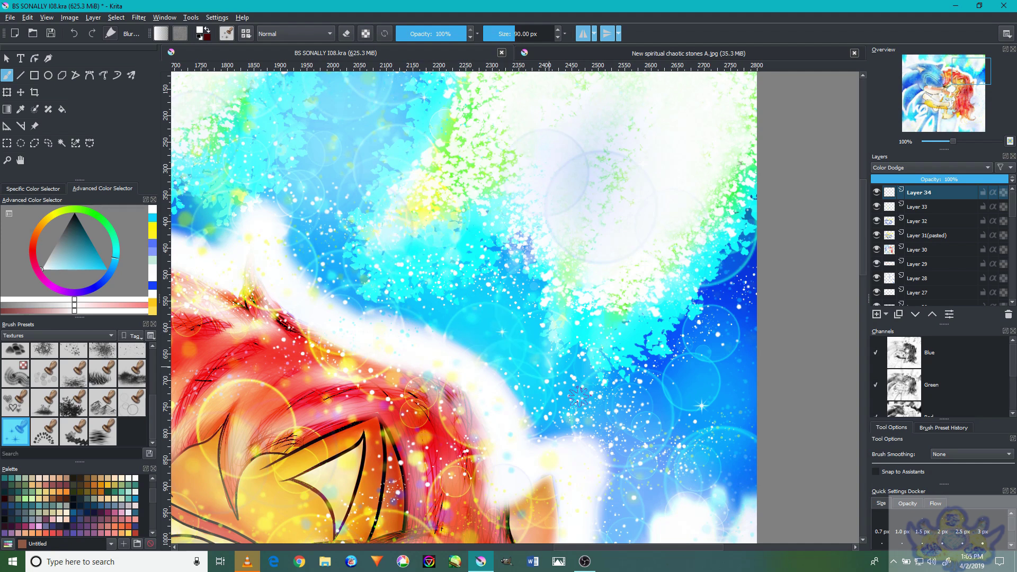
pyautogui.scroll(-3, 558, 378)
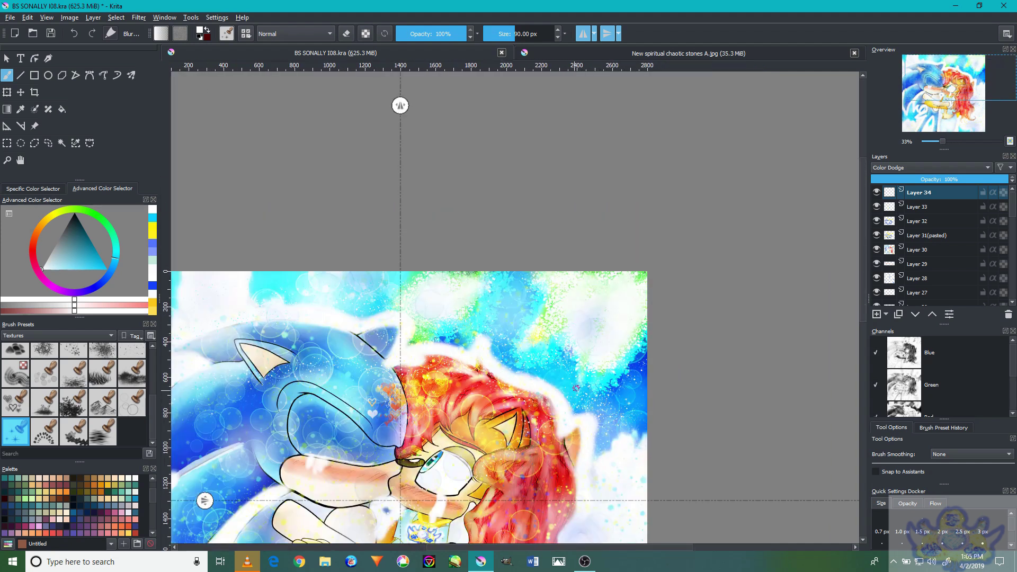
pyautogui.scroll(-5, 590, 332)
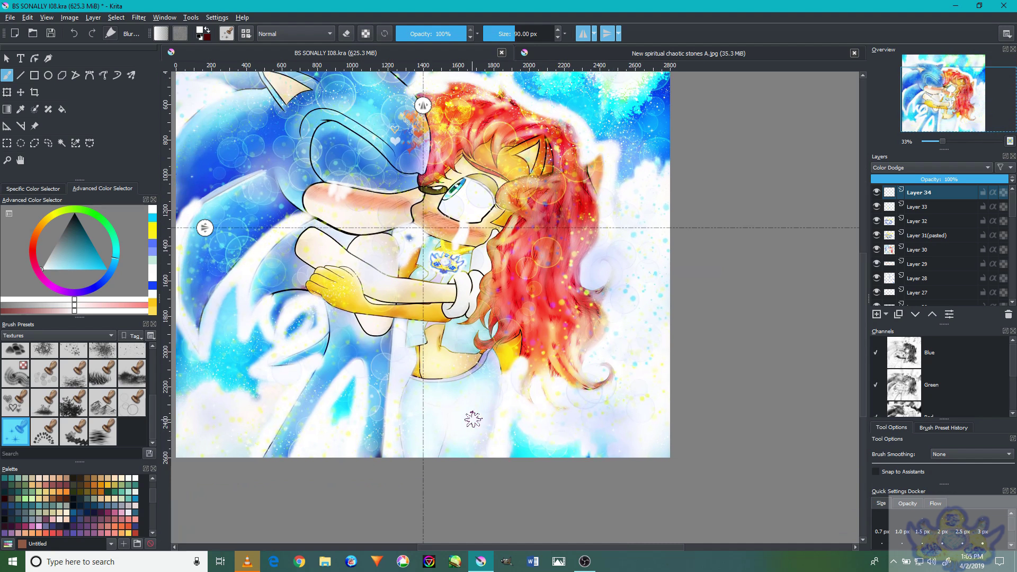
# Add further mirrored white sparkles around the hair, clouds and lower background, checking the painting from edge to edge
pyautogui.moveTo(220, 376); pyautogui.dragTo(328, 328)
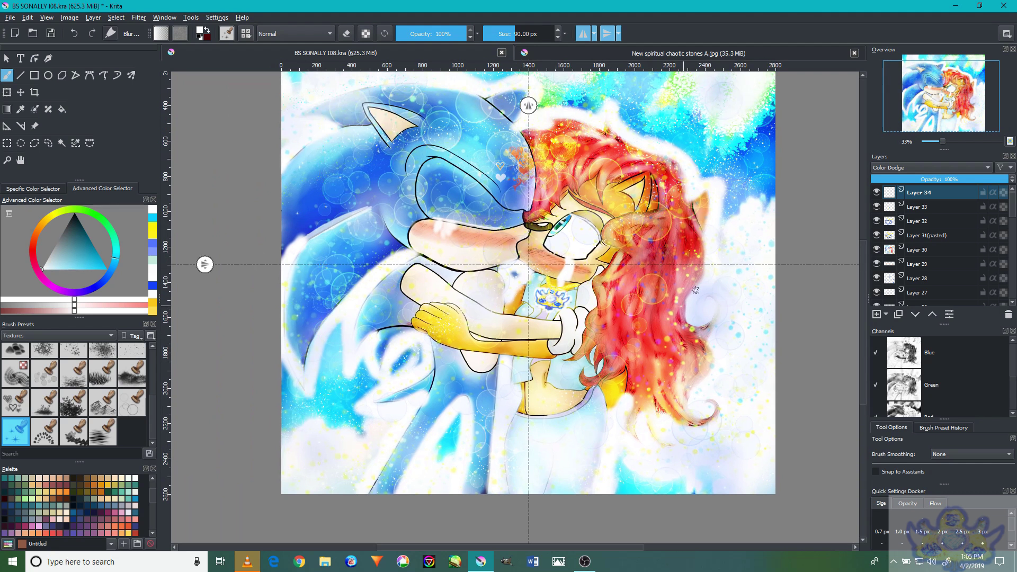
pyautogui.moveTo(725, 202); pyautogui.dragTo(719, 255)
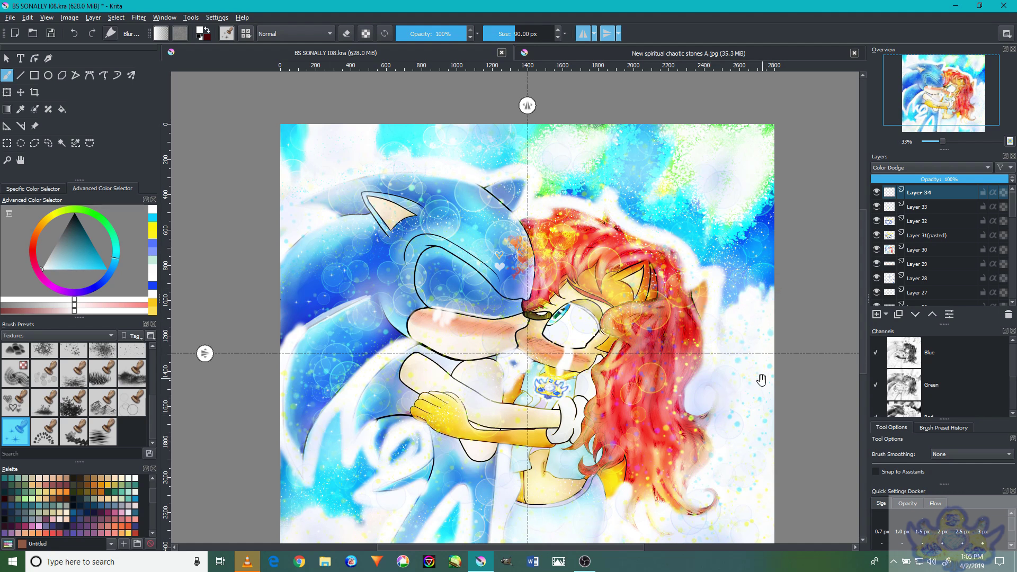
pyautogui.moveTo(761, 379); pyautogui.dragTo(732, 302)
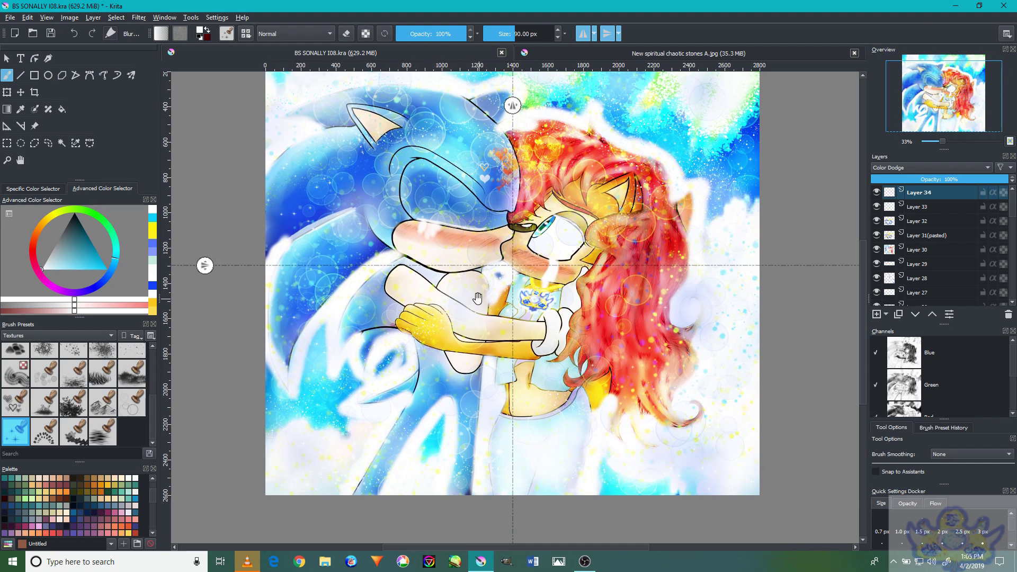
pyautogui.moveTo(478, 297); pyautogui.dragTo(478, 391)
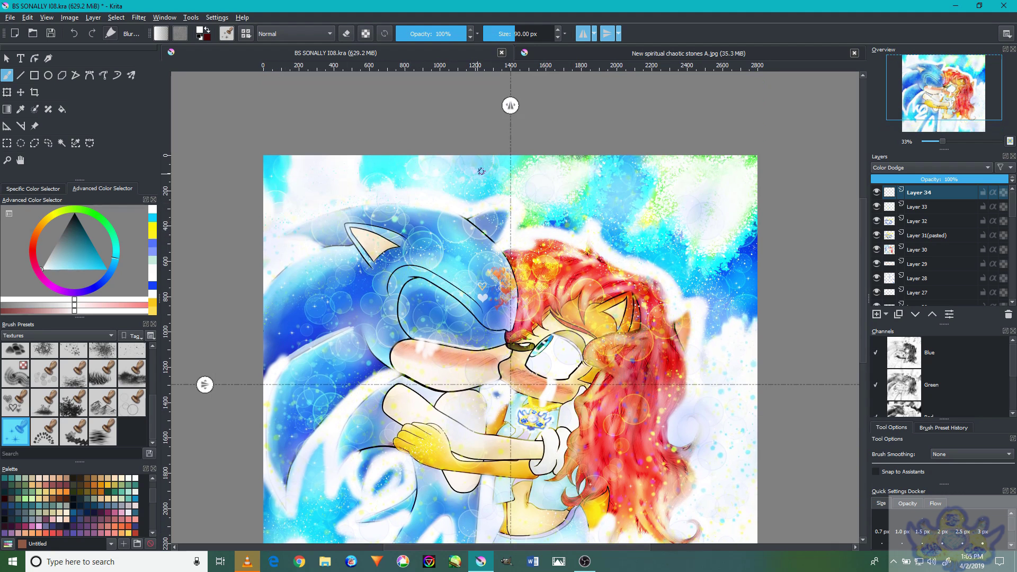
pyautogui.moveTo(311, 482); pyautogui.dragTo(398, 344)
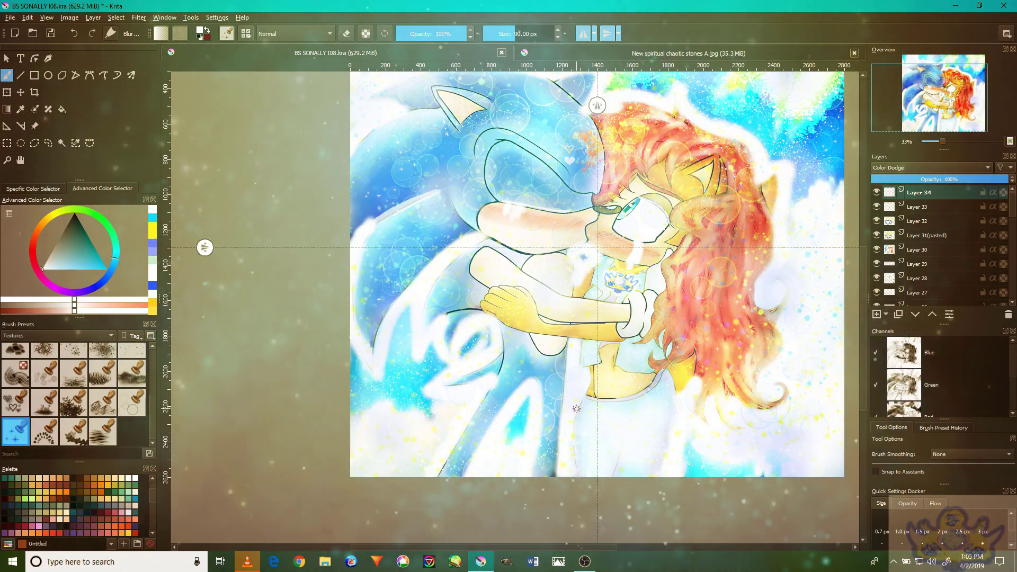
pyautogui.moveTo(733, 431)
pyautogui.mouseDown()
pyautogui.moveTo(788, 316)
pyautogui.moveTo(738, 398)
pyautogui.mouseUp()
pyautogui.hotkey('ctrl', 'z')
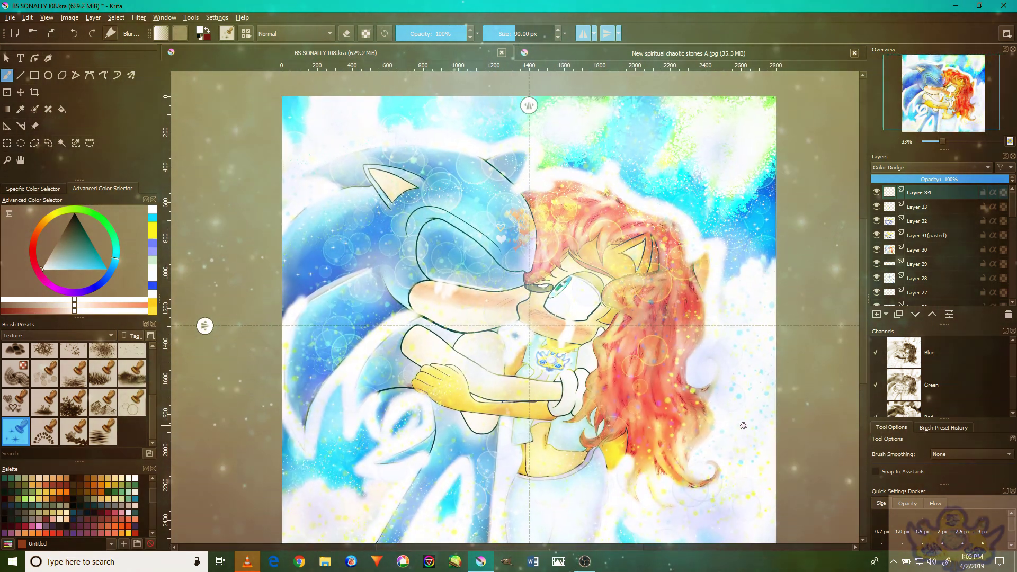
pyautogui.scroll(-3, 731, 423)
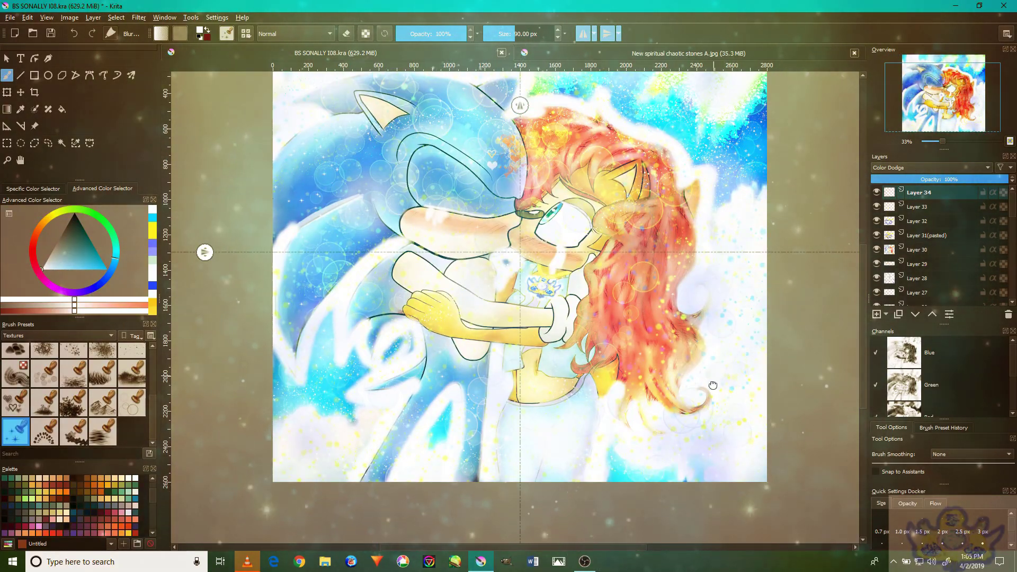
pyautogui.scroll(3, 735, 277)
pyautogui.hotkey('ctrl', 'shift', 'z')
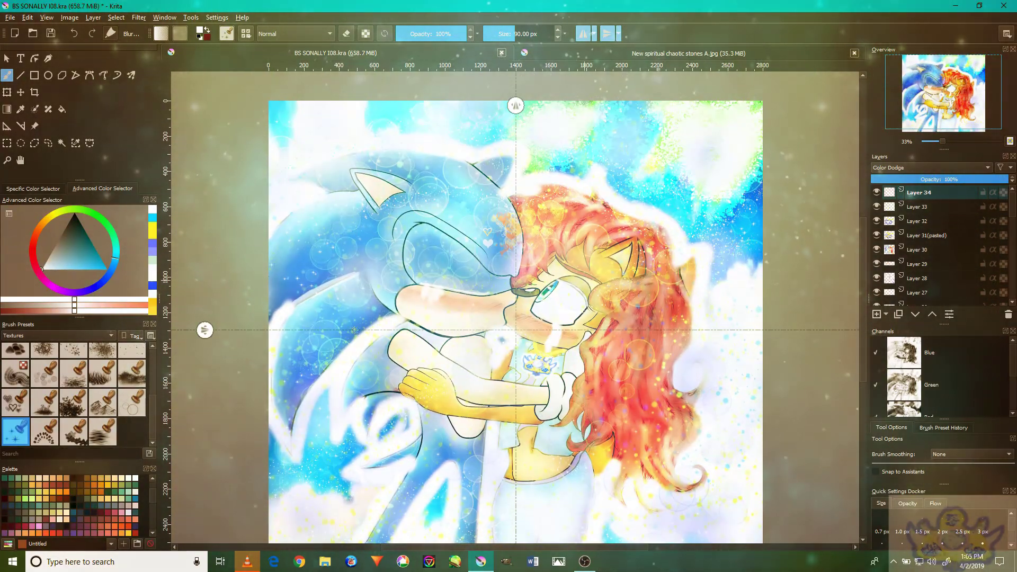
# Choose the scattered-dots spatter brush from the texture presets and set the painting colour to a saturated golden yellow
pyautogui.scroll(5, 67, 403)
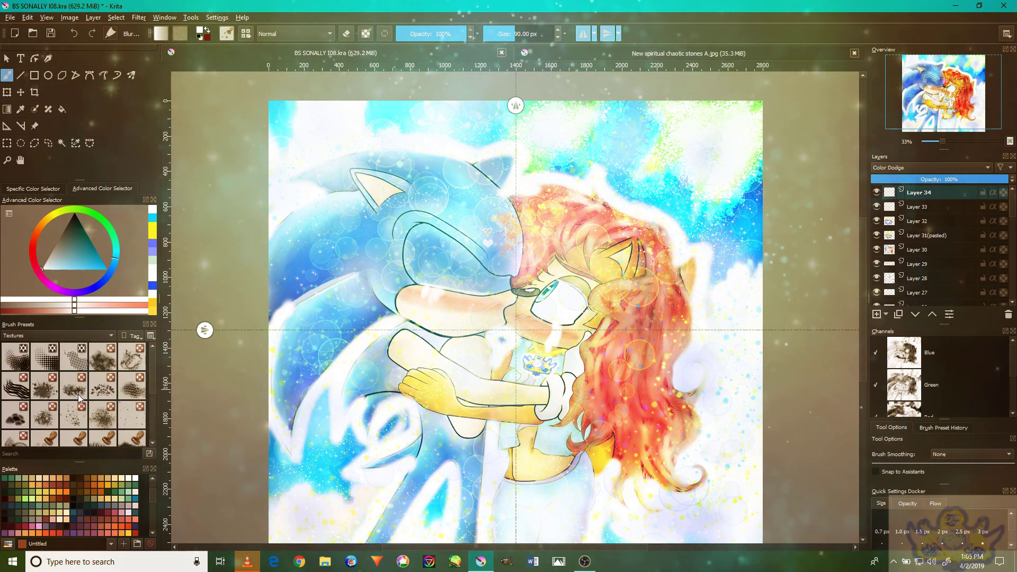
pyautogui.click(73, 415)
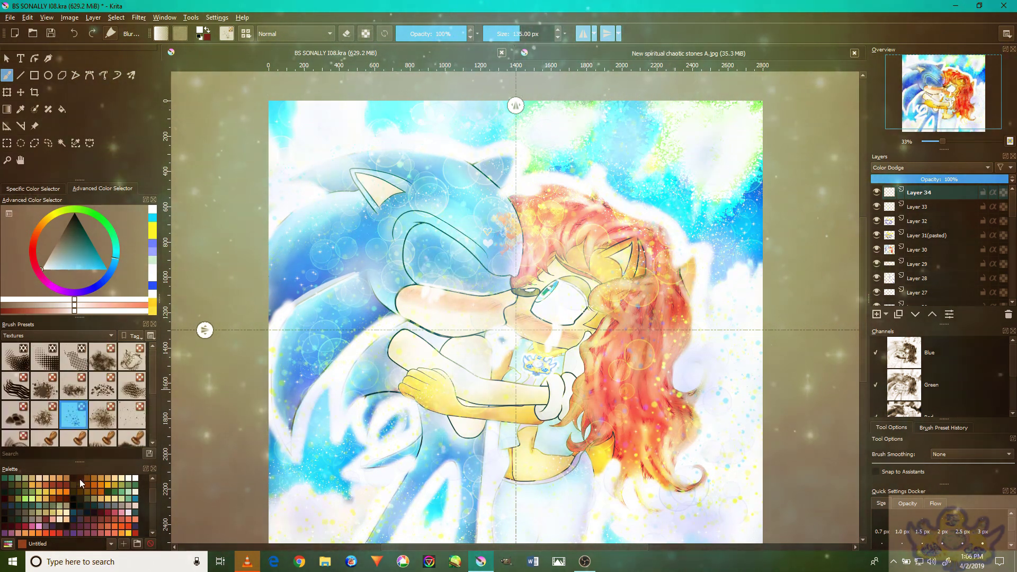
pyautogui.scroll(-2, 78, 489)
pyautogui.scroll(2, 73, 503)
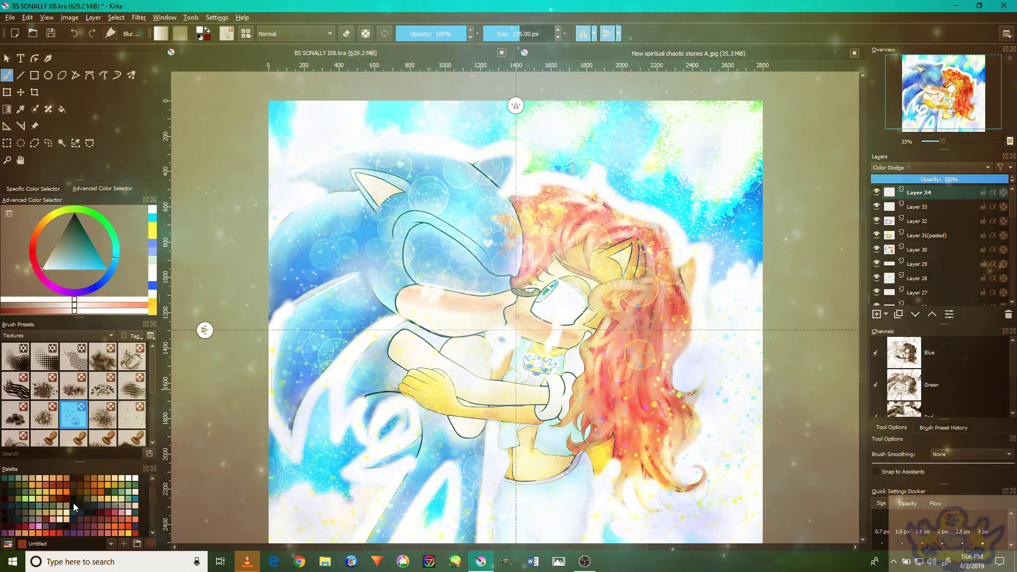
pyautogui.click(114, 484)
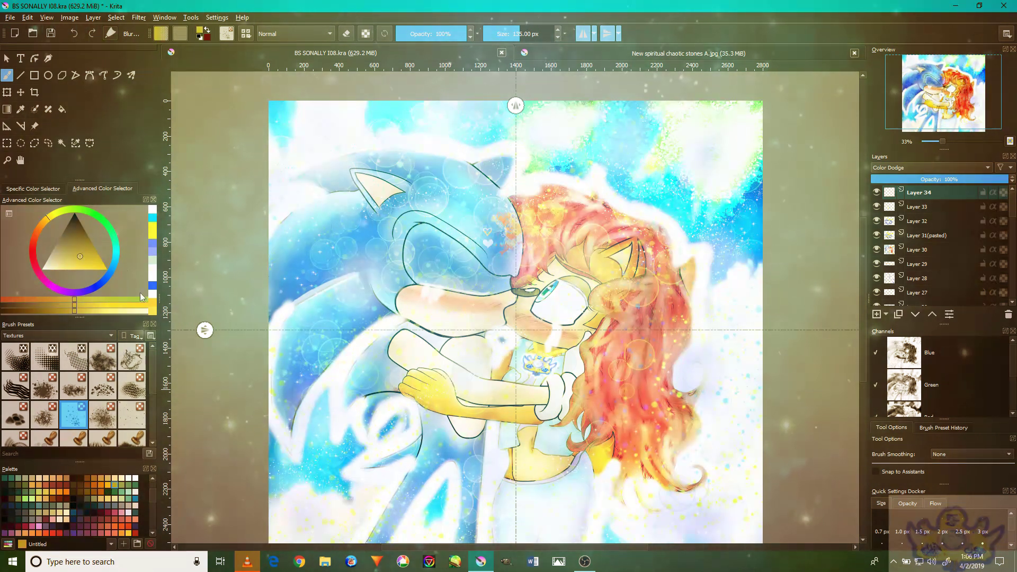
pyautogui.moveTo(139, 304); pyautogui.dragTo(165, 303)
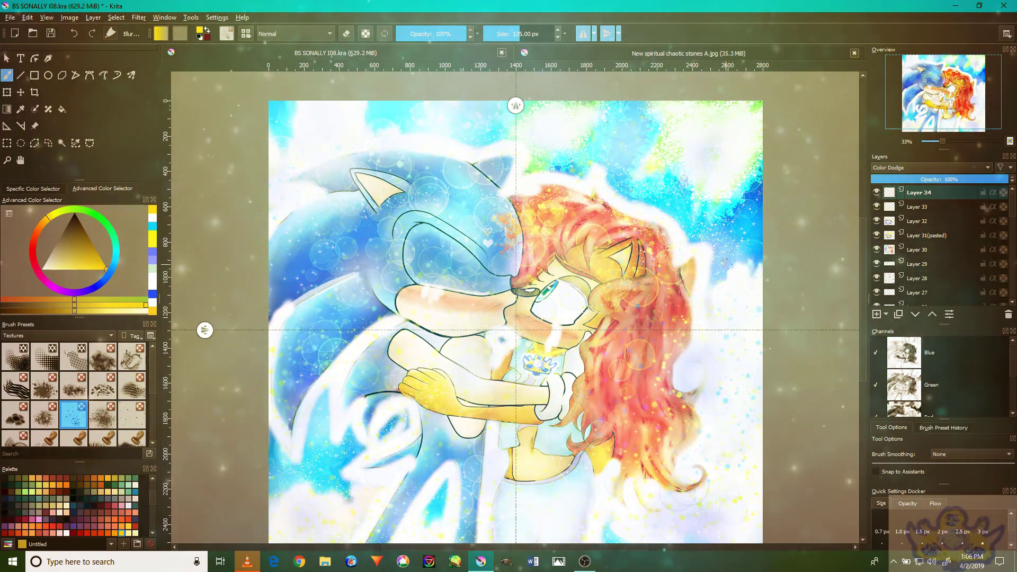
# Spatter mirrored golden-yellow specks over the red hair, the upper sky and the blue hedgehog's quills
pyautogui.scroll(1, 643, 484)
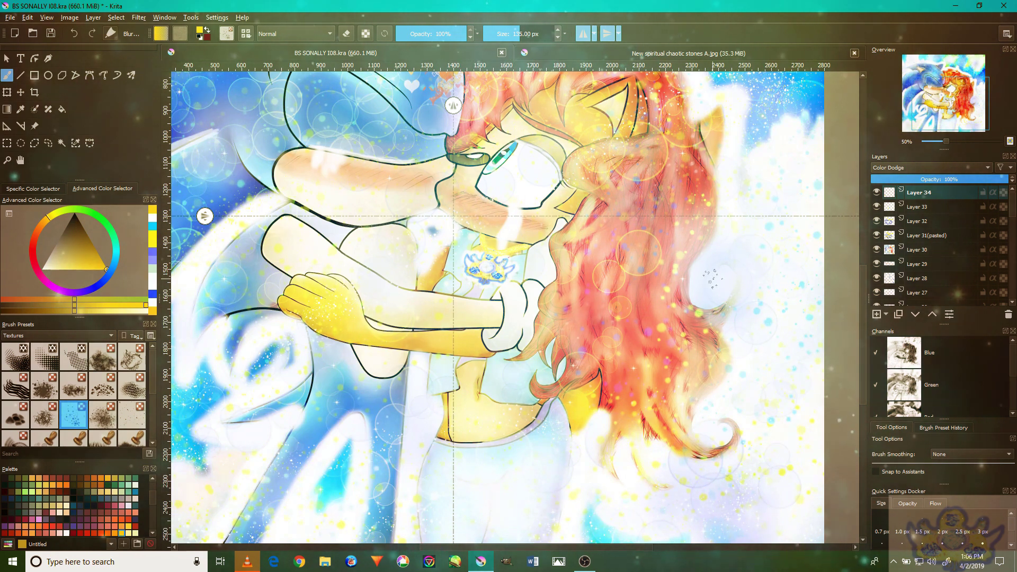
pyautogui.moveTo(772, 212); pyautogui.dragTo(785, 359)
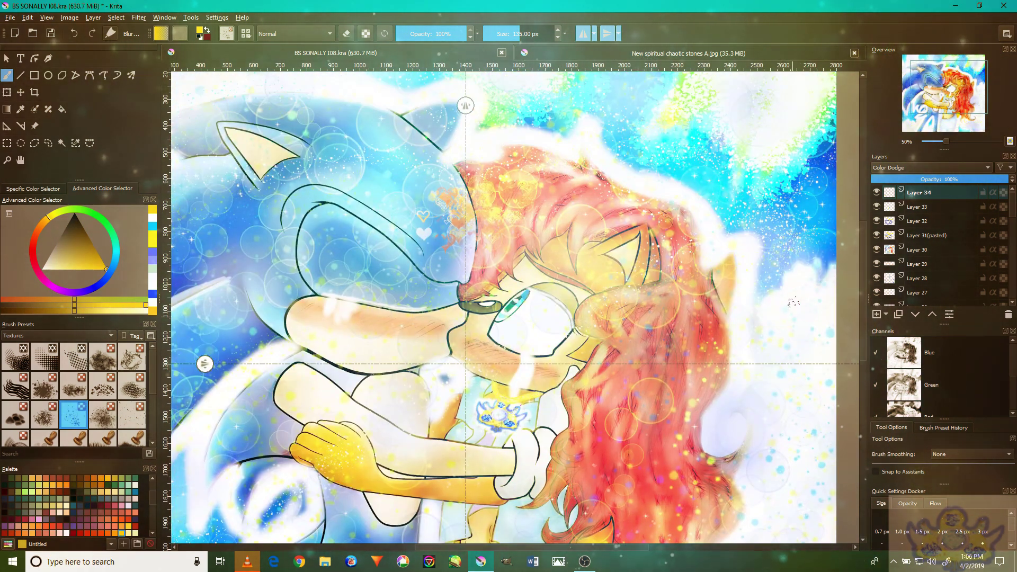
pyautogui.moveTo(799, 169); pyautogui.dragTo(910, 296)
pyautogui.moveTo(480, 189); pyautogui.dragTo(627, 252)
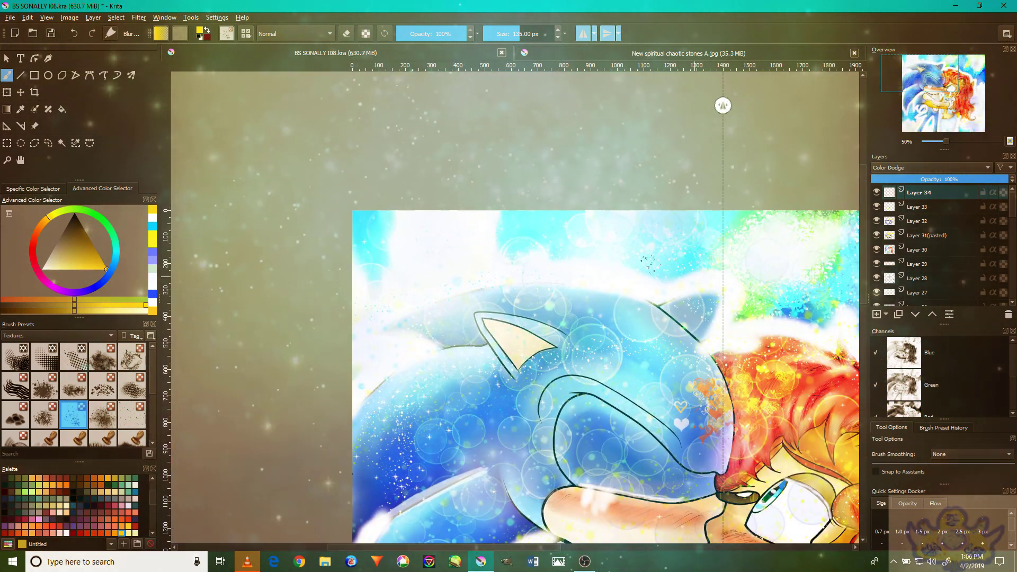
pyautogui.moveTo(421, 509); pyautogui.dragTo(618, 83)
pyautogui.moveTo(591, 262); pyautogui.dragTo(567, 216)
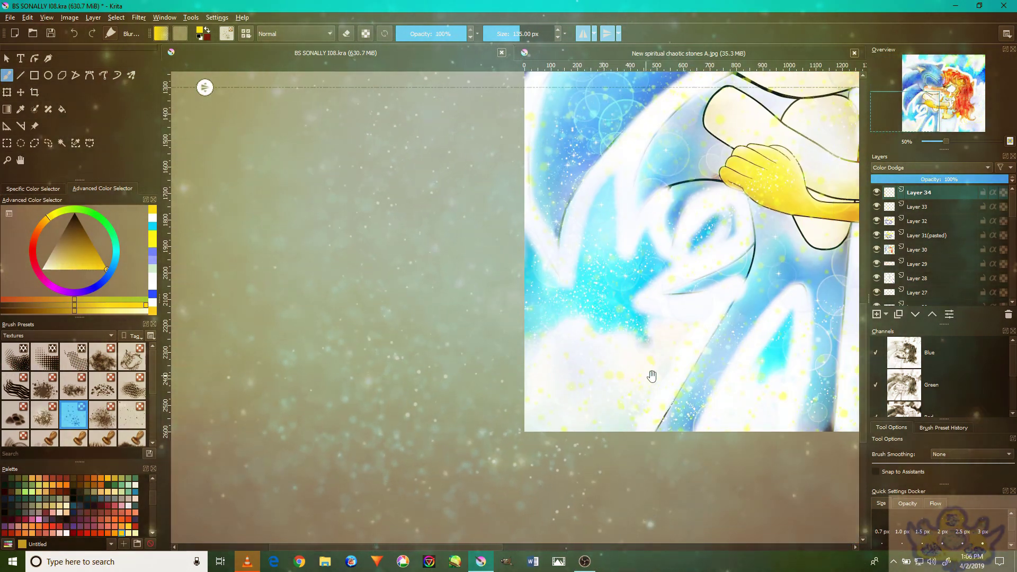
# Continue the mirrored yellow spatter across the lower clouds and the white area beside the red hair
pyautogui.moveTo(647, 374); pyautogui.dragTo(480, 341)
pyautogui.moveTo(595, 289); pyautogui.dragTo(554, 381)
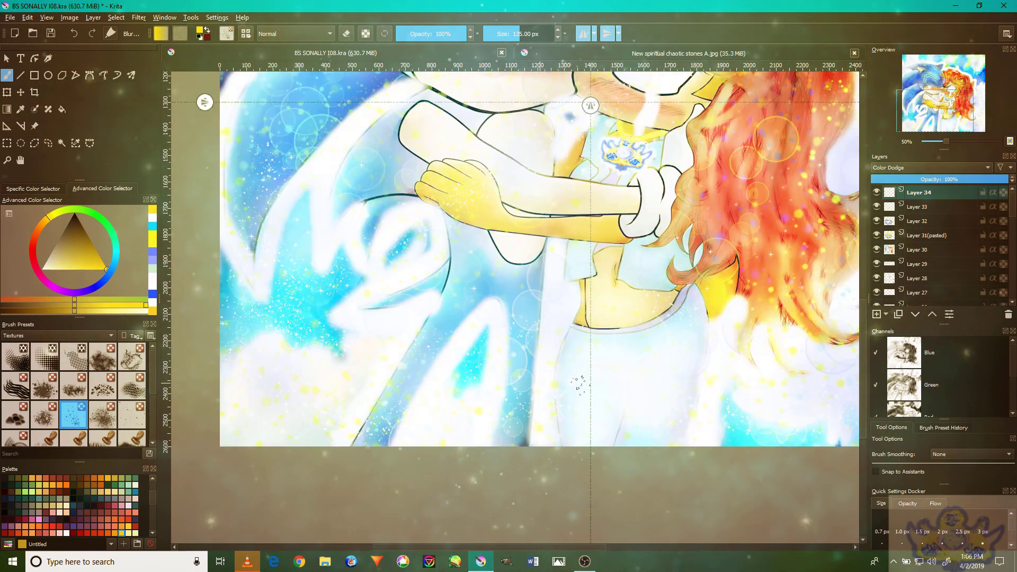
pyautogui.moveTo(749, 367); pyautogui.dragTo(631, 386)
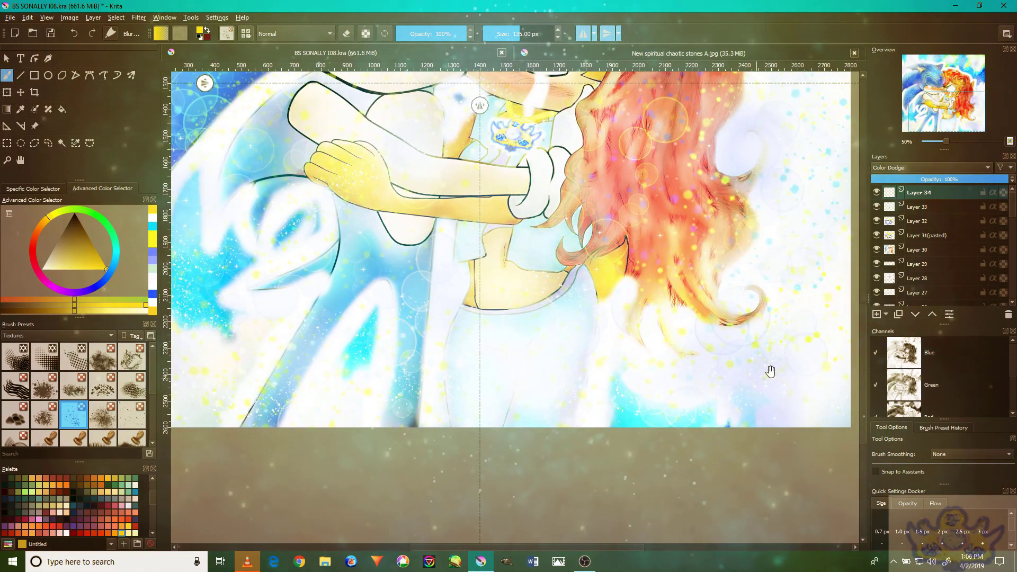
pyautogui.moveTo(756, 374); pyautogui.dragTo(613, 390)
pyautogui.moveTo(651, 297); pyautogui.dragTo(699, 538)
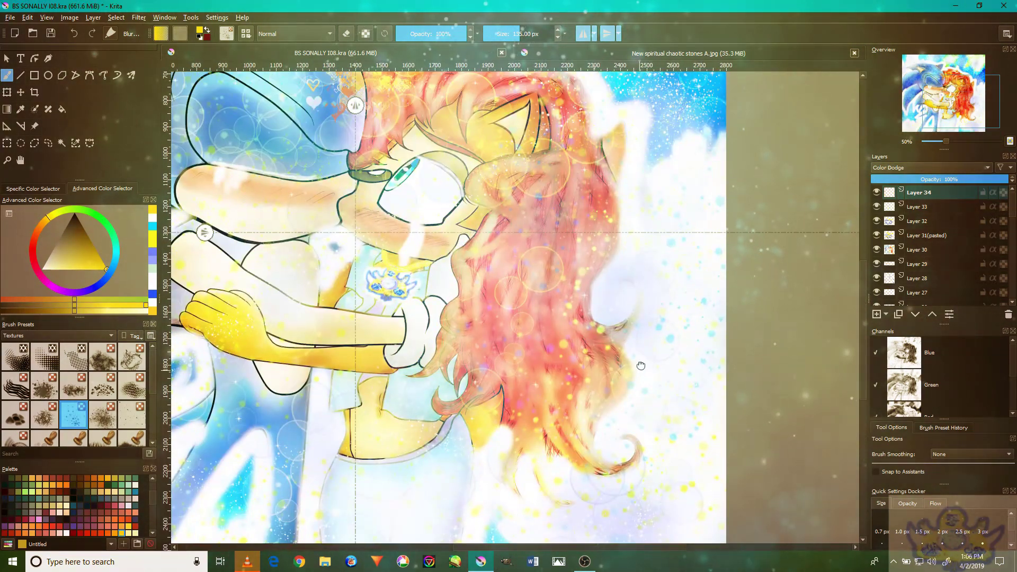
pyautogui.moveTo(705, 286); pyautogui.dragTo(719, 297)
# Sample a bright blue from the sky and spatter mirrored blue specks over the clouds, sky and couple
pyautogui.keyDown('ctrl'); pyautogui.click(782, 164); pyautogui.keyUp('ctrl')
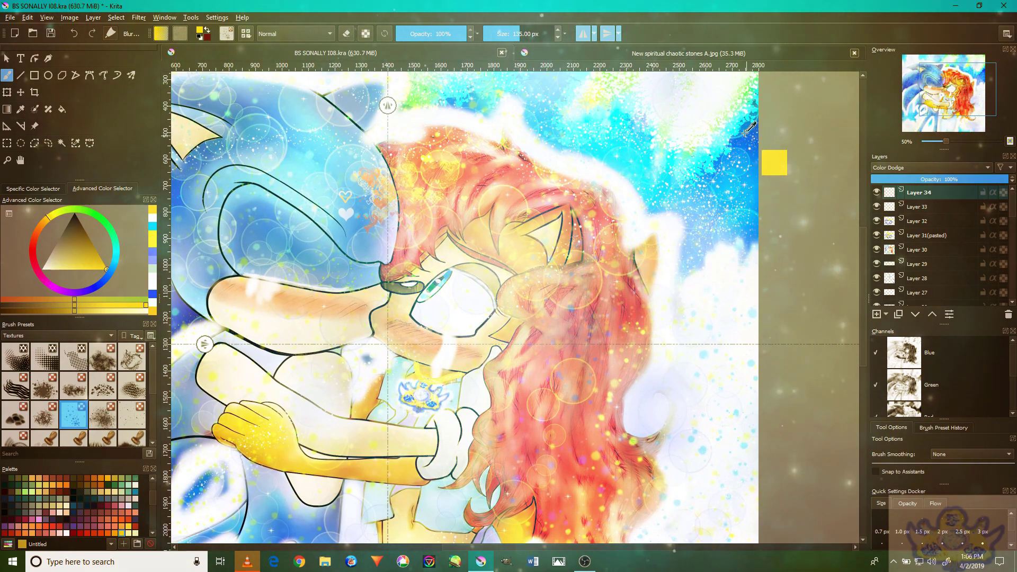
pyautogui.moveTo(698, 325); pyautogui.dragTo(710, 161)
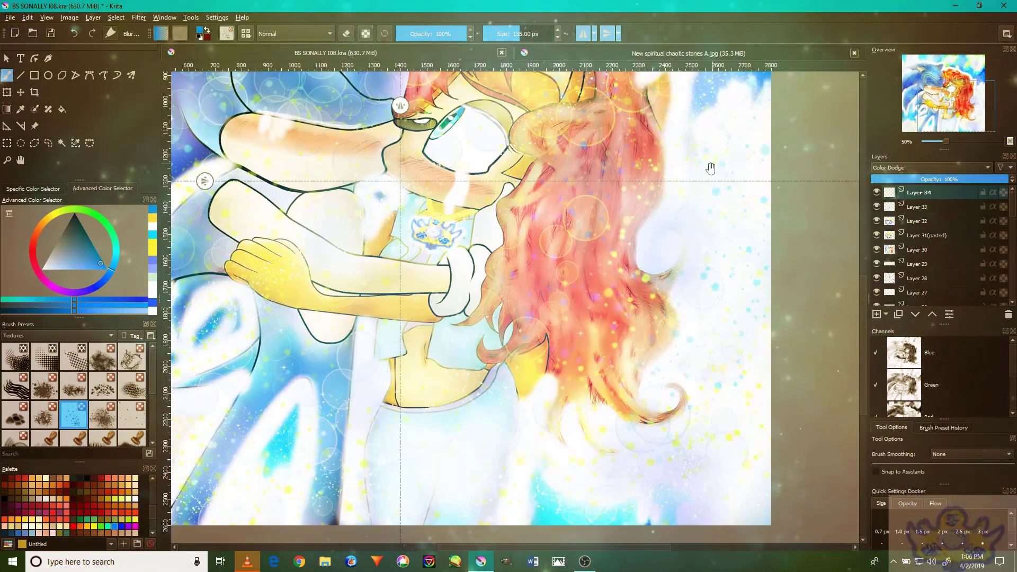
pyautogui.moveTo(445, 433); pyautogui.dragTo(517, 406)
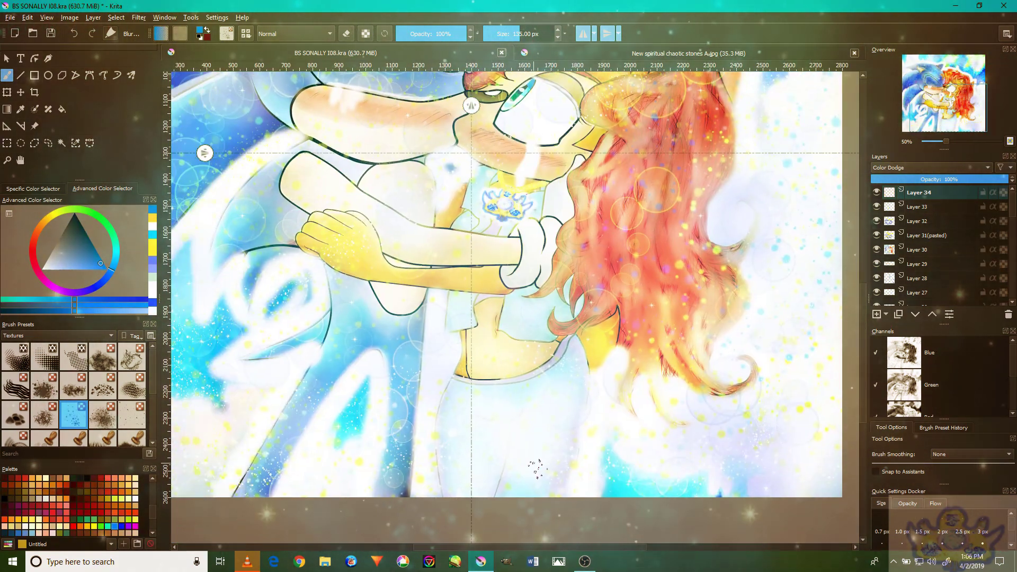
pyautogui.moveTo(270, 47); pyautogui.dragTo(431, 336)
pyautogui.moveTo(866, 181); pyautogui.dragTo(719, 233)
pyautogui.moveTo(189, 158); pyautogui.dragTo(421, 217)
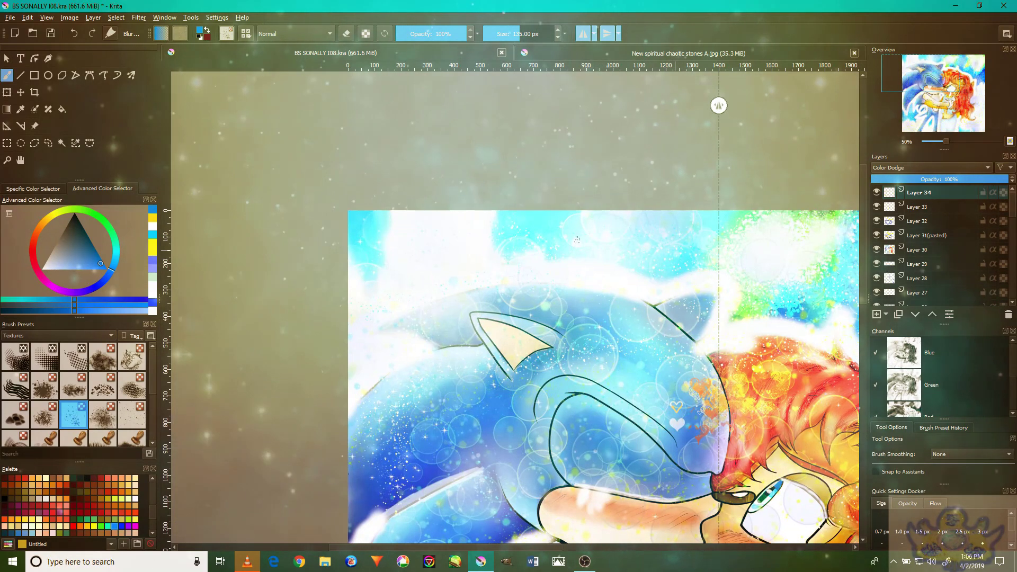
pyautogui.scroll(-5, 421, 217)
pyautogui.hscroll(-4, 421, 217)
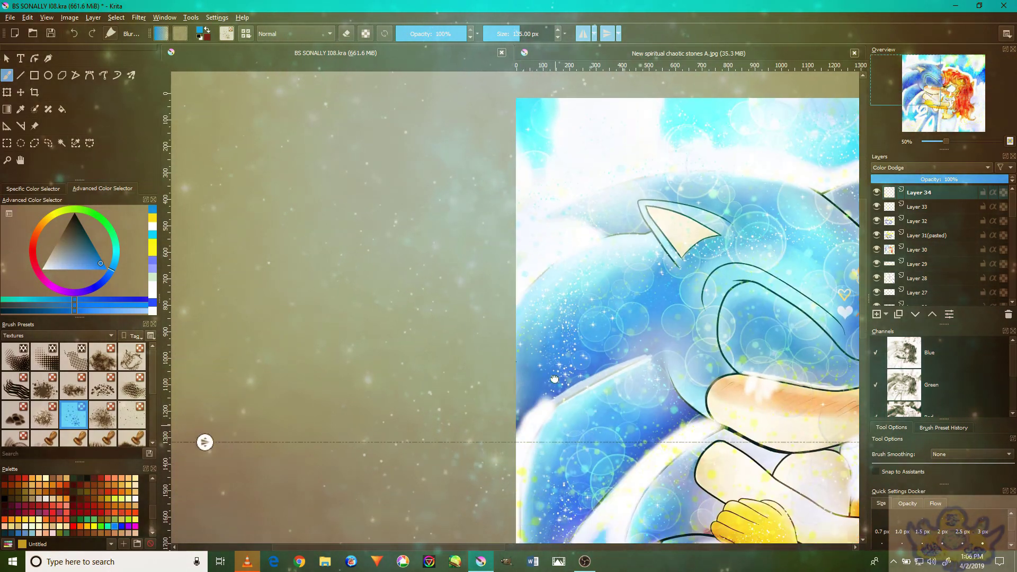
pyautogui.moveTo(811, 459); pyautogui.dragTo(567, 305)
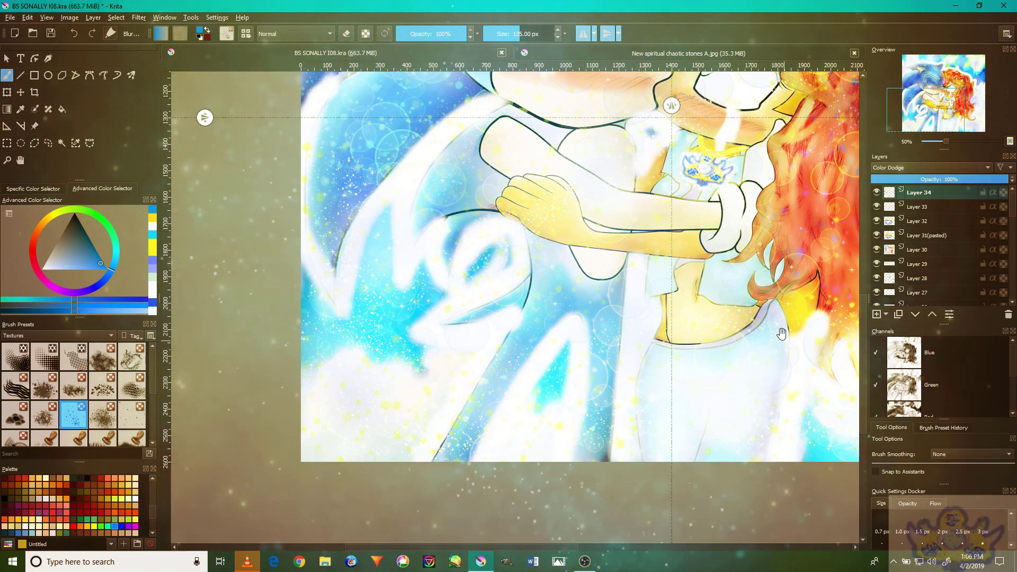
pyautogui.moveTo(797, 291); pyautogui.dragTo(627, 376)
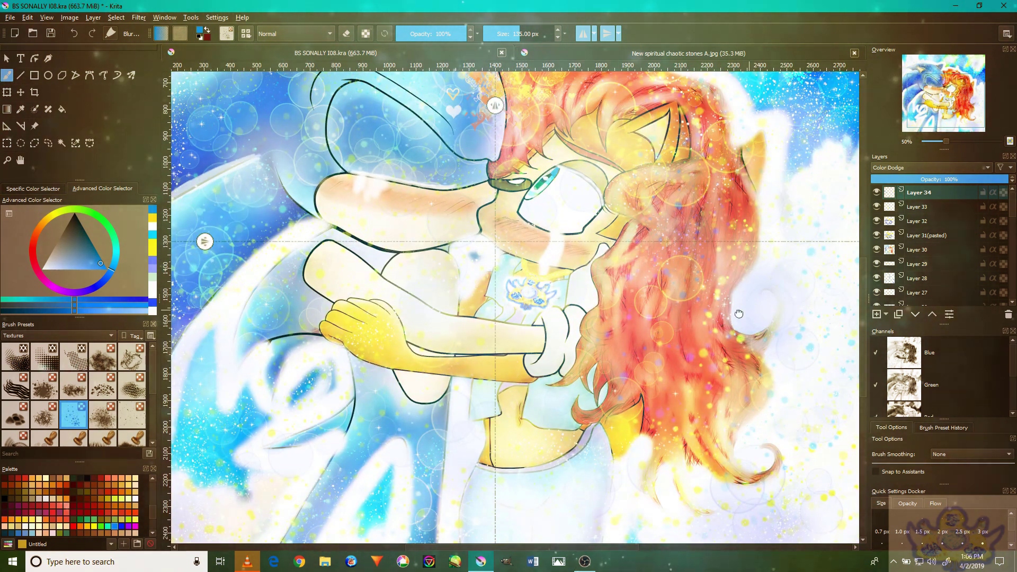
pyautogui.scroll(2, 703, 299)
pyautogui.hscroll(2, 704, 299)
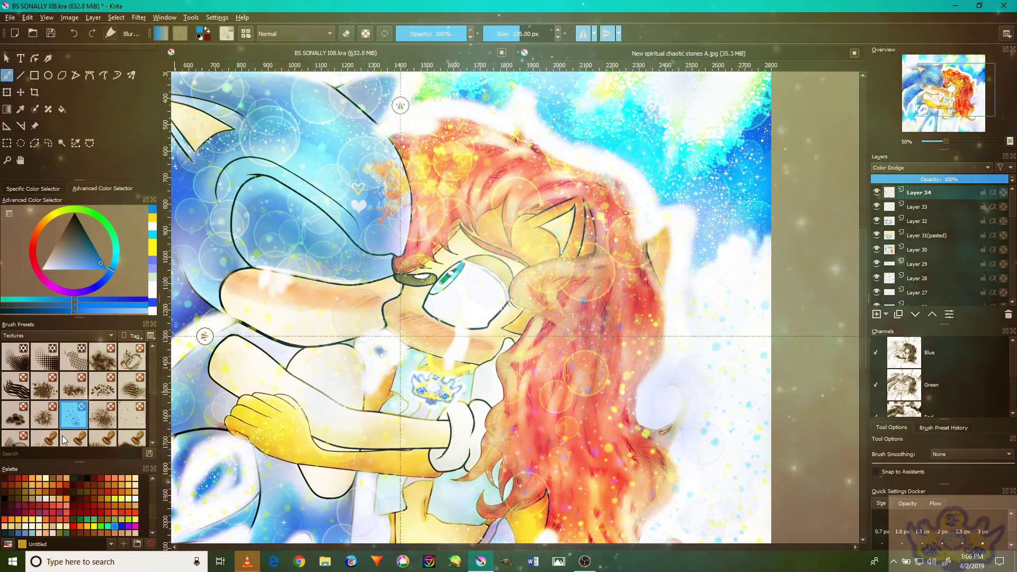
# Switch to the faint fine-speck texture brush at 250 px with Addition blending
pyautogui.scroll(-2, 114, 403)
pyautogui.scroll(2, 121, 397)
pyautogui.click(132, 418)
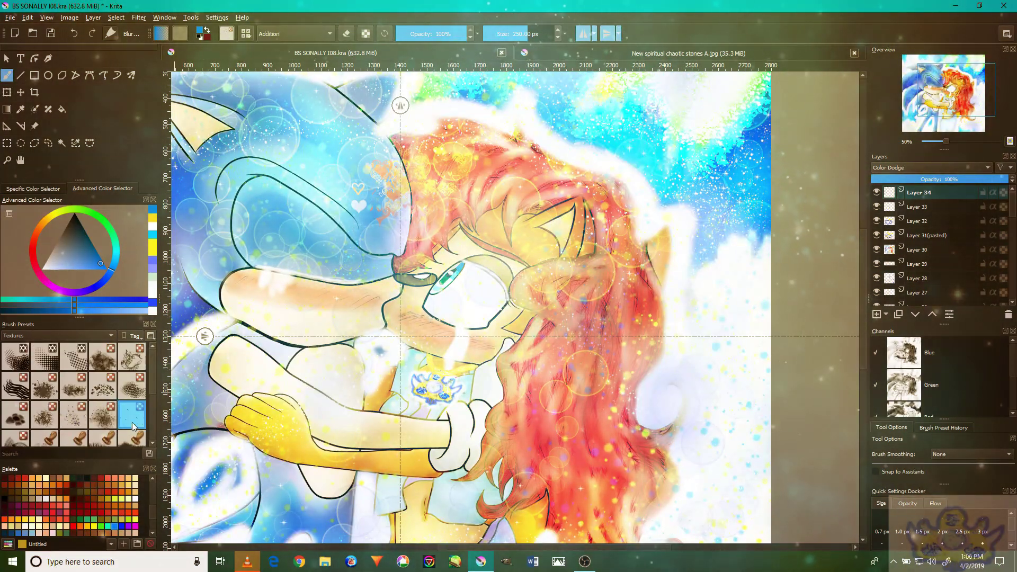
# Examine the face, tear, amulet and hair close up and compare them with the whole painting
pyautogui.scroll(-3, 321, 395)
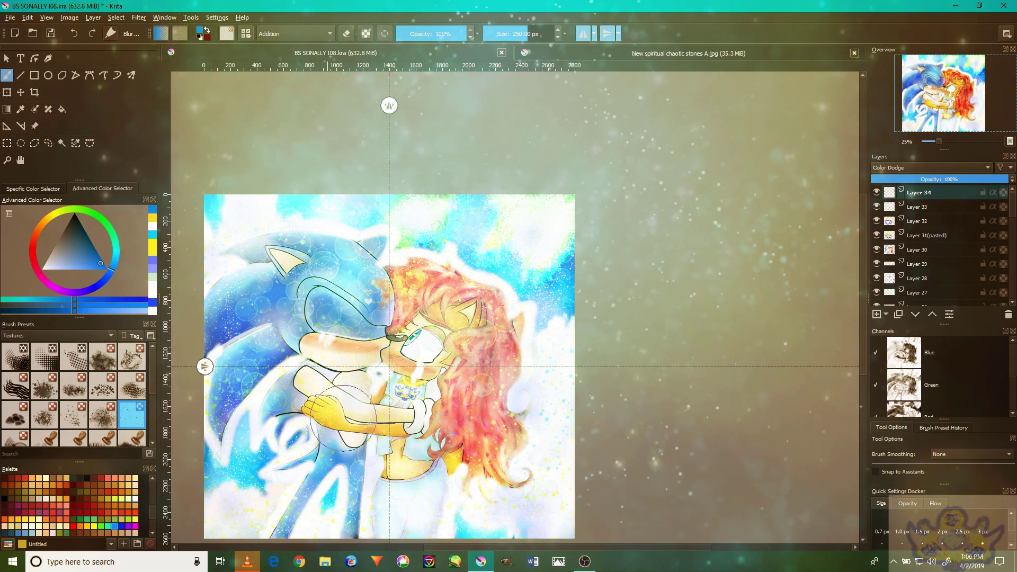
pyautogui.scroll(4, 423, 434)
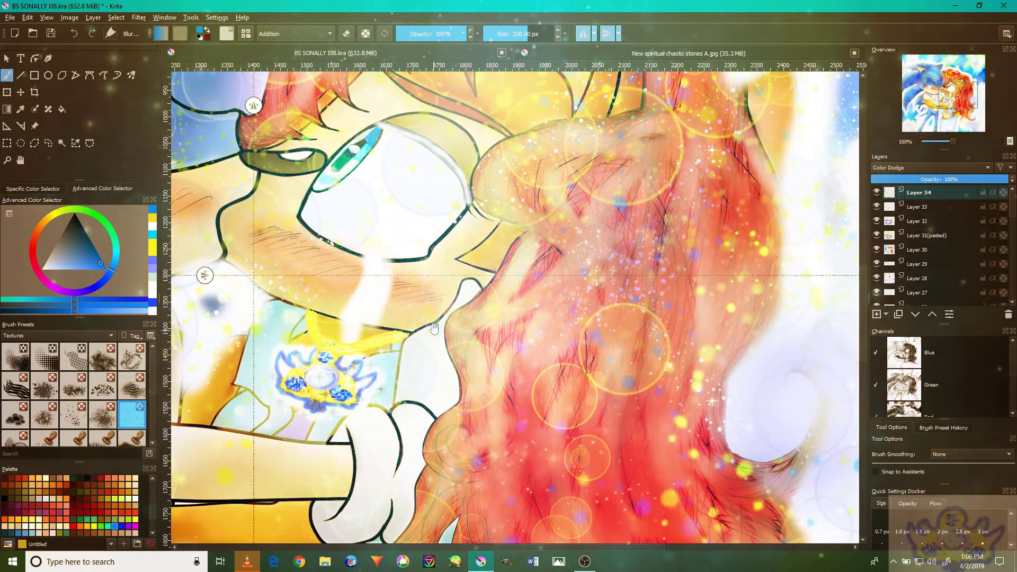
pyautogui.moveTo(434, 316); pyautogui.dragTo(655, 248)
pyautogui.scroll(-4, 593, 302)
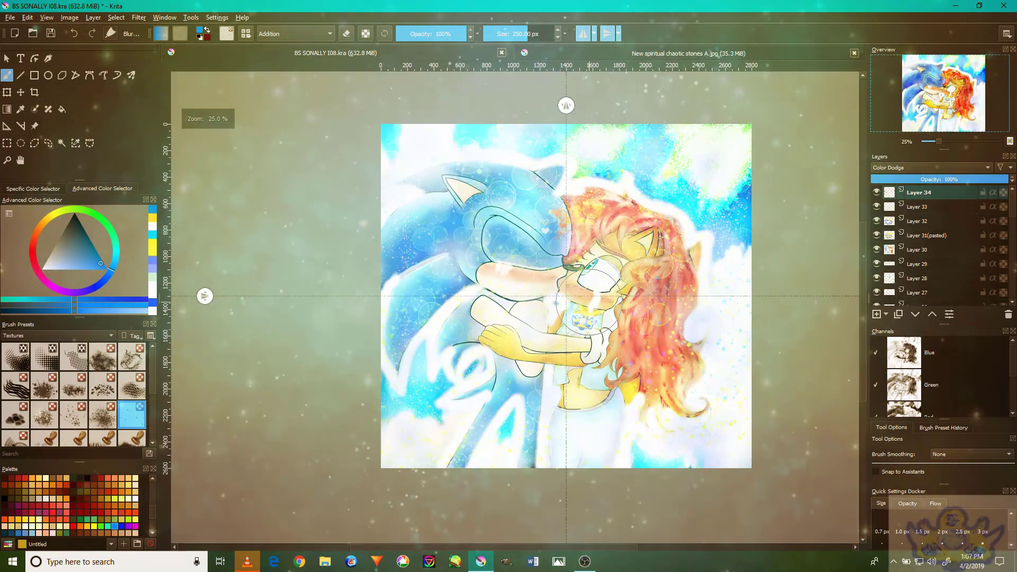
pyautogui.scroll(4, 591, 300)
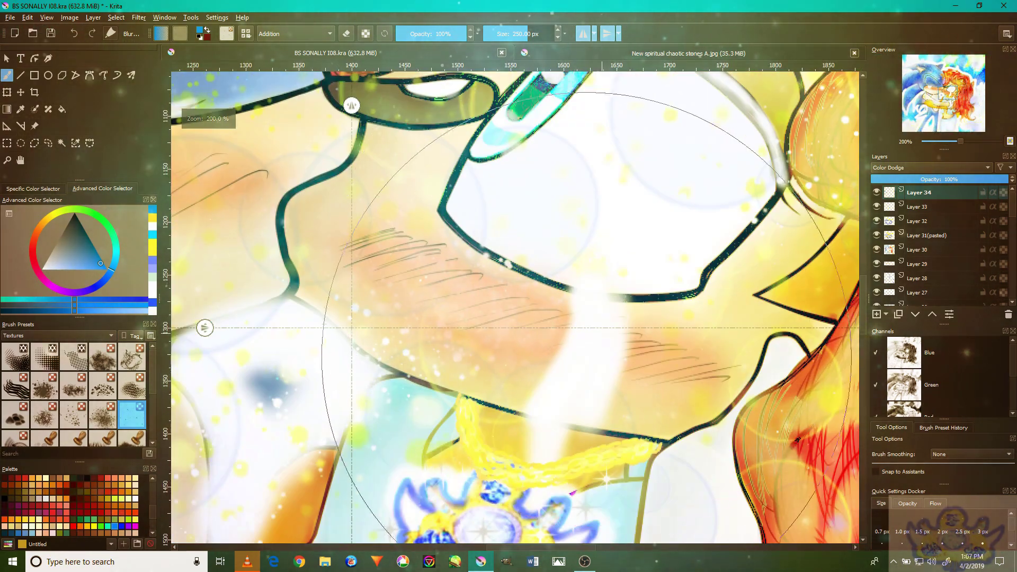
pyautogui.scroll(-3, 575, 301)
pyautogui.scroll(3, 580, 289)
pyautogui.scroll(-3, 567, 299)
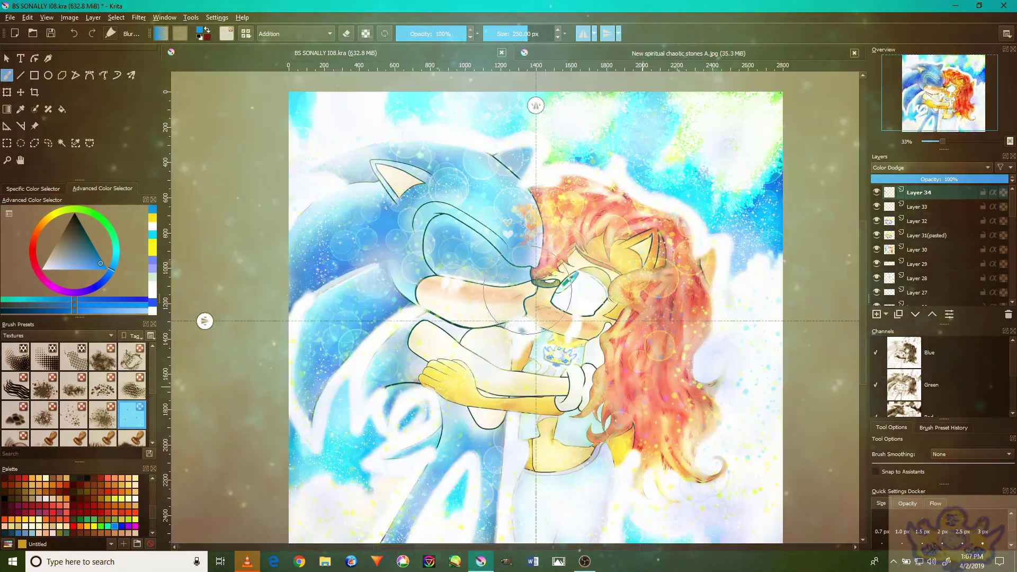
pyautogui.scroll(1, 551, 310)
pyautogui.scroll(3, 552, 313)
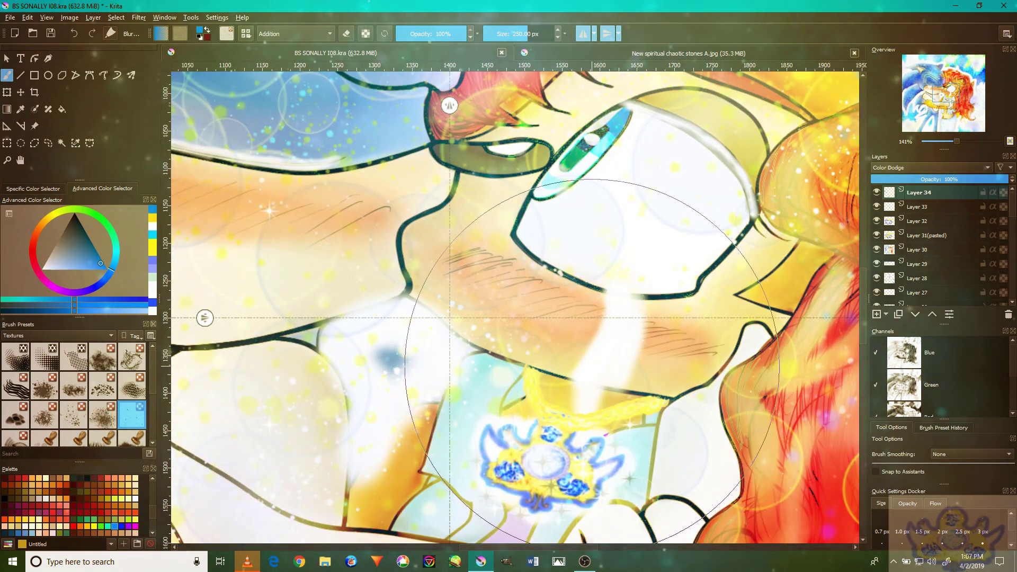
# Examine the amulet, arms, lower sky and blue quills close up for gaps in the sparkles and spatter
pyautogui.scroll(-5, 631, 375)
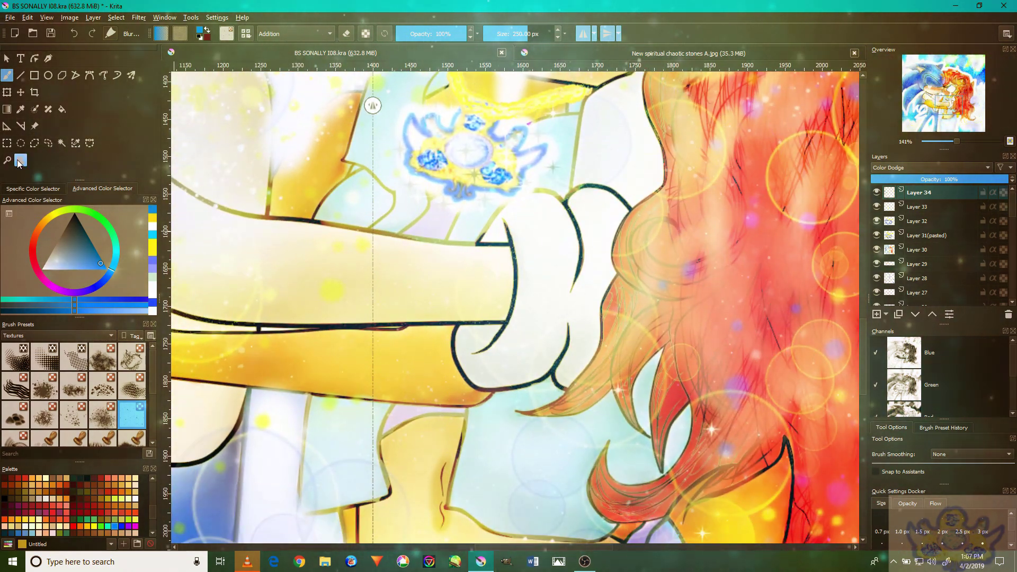
pyautogui.click(21, 160)
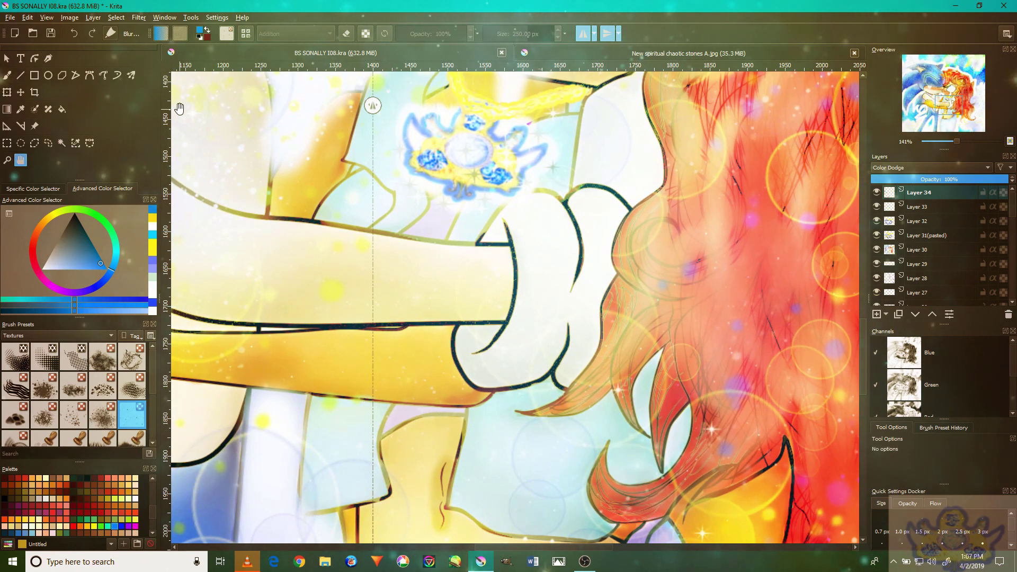
pyautogui.scroll(-5, 202, 139)
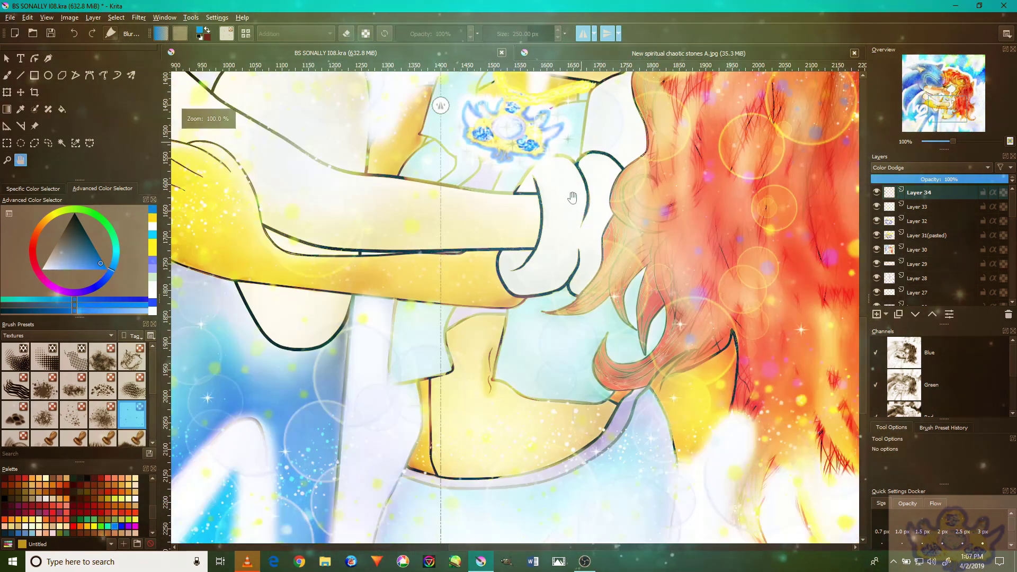
pyautogui.scroll(6, 456, 407)
pyautogui.scroll(-2, 629, 309)
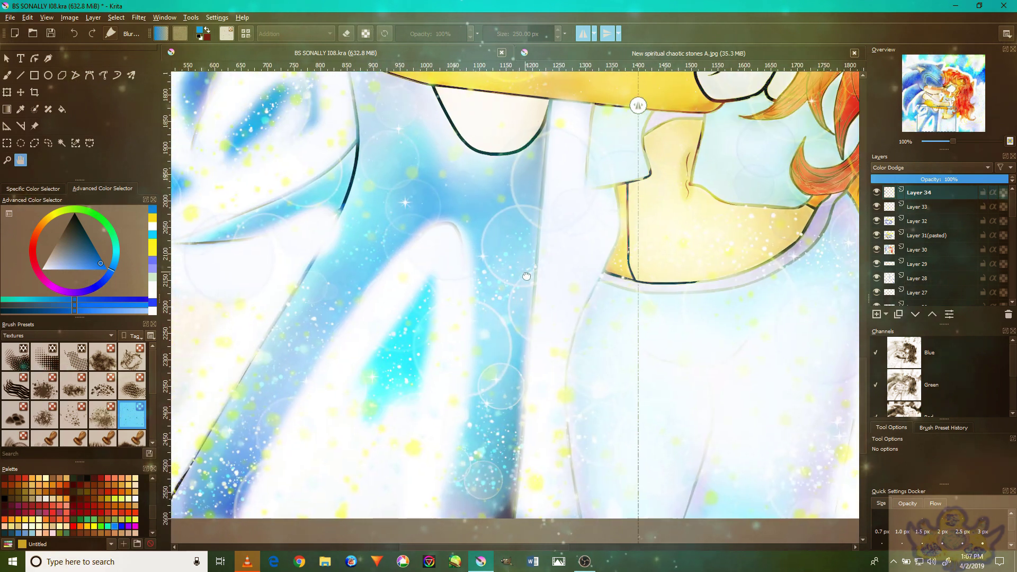
pyautogui.moveTo(526, 276); pyautogui.dragTo(538, 530)
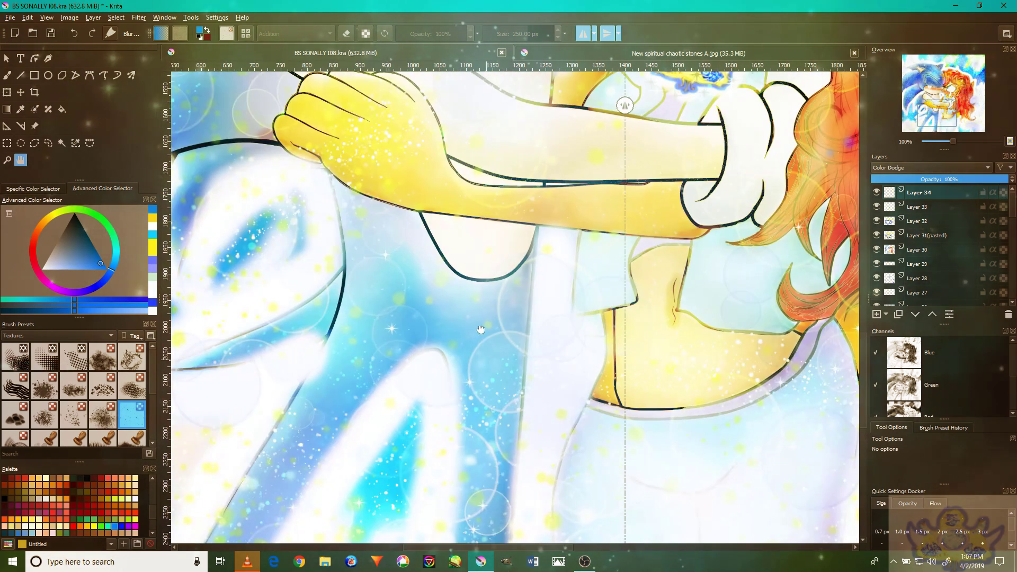
pyautogui.scroll(2, 499, 355)
pyautogui.moveTo(537, 314); pyautogui.dragTo(613, 199)
pyautogui.moveTo(548, 324); pyautogui.dragTo(561, 188)
pyautogui.press('1')
pyautogui.moveTo(495, 257); pyautogui.dragTo(465, 357)
pyautogui.moveTo(491, 212); pyautogui.dragTo(498, 234)
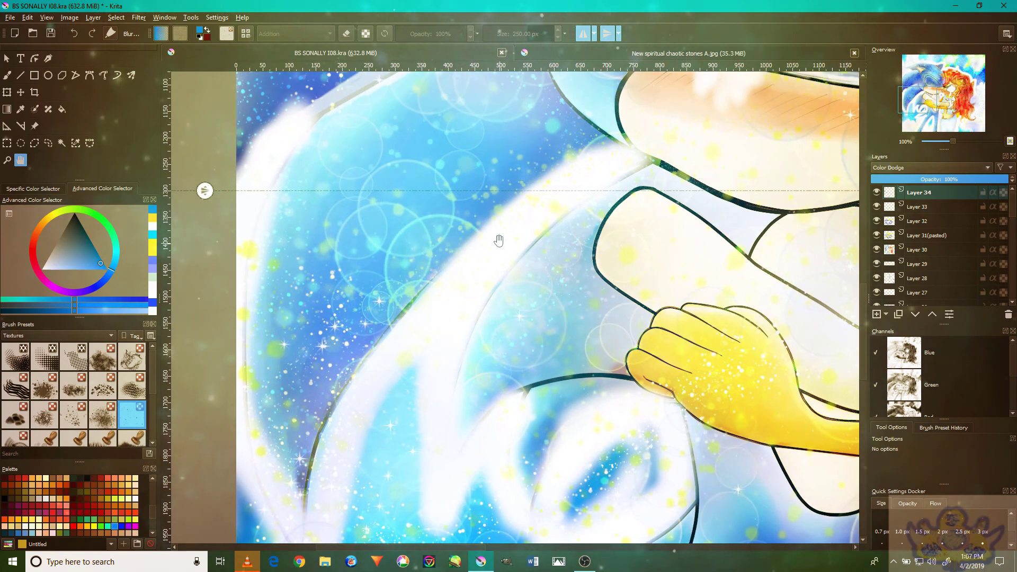
pyautogui.press('-')
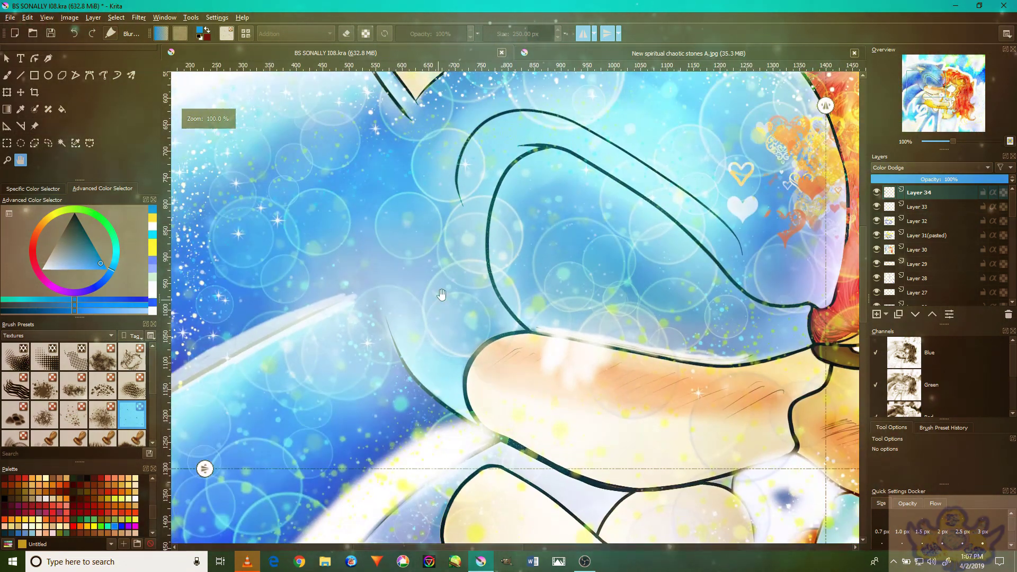
pyautogui.moveTo(540, 257); pyautogui.dragTo(556, 280)
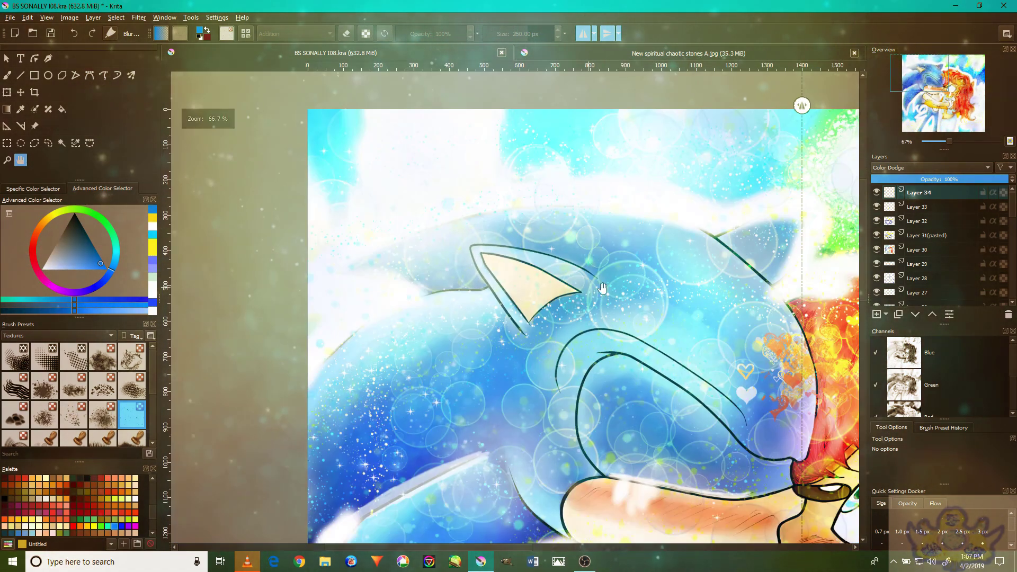
# Examine the upper sky, red hair and white clouds close up and compare them with the whole painting
pyautogui.hscroll(5, 506, 267)
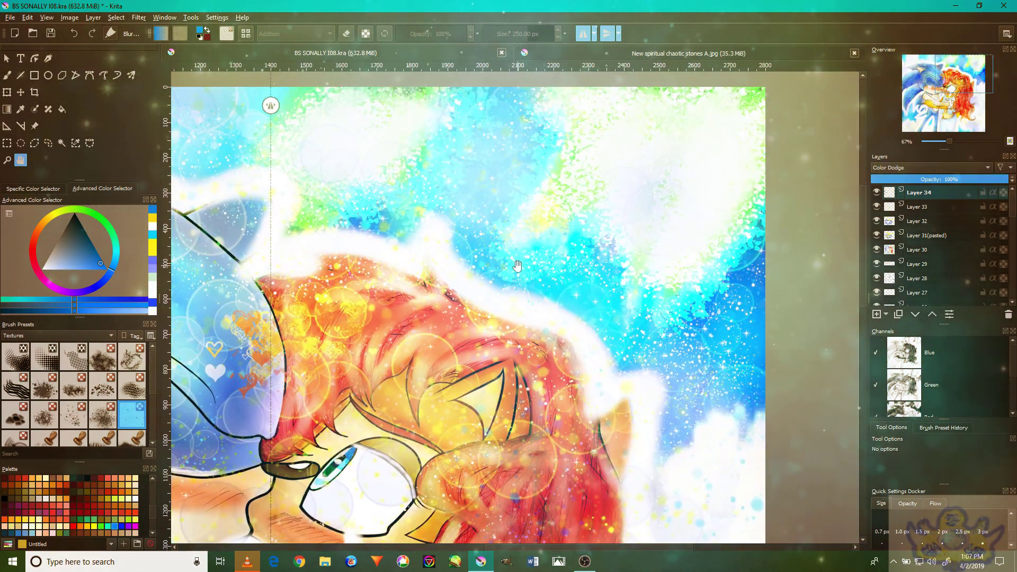
pyautogui.scroll(1, 512, 285)
pyautogui.moveTo(504, 318); pyautogui.dragTo(510, 303)
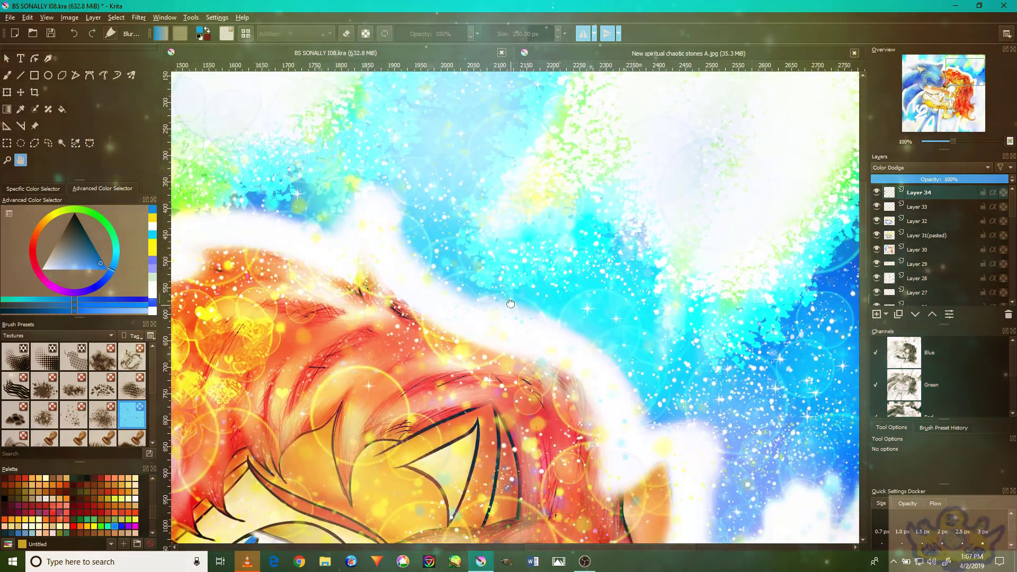
pyautogui.scroll(-7, 510, 307)
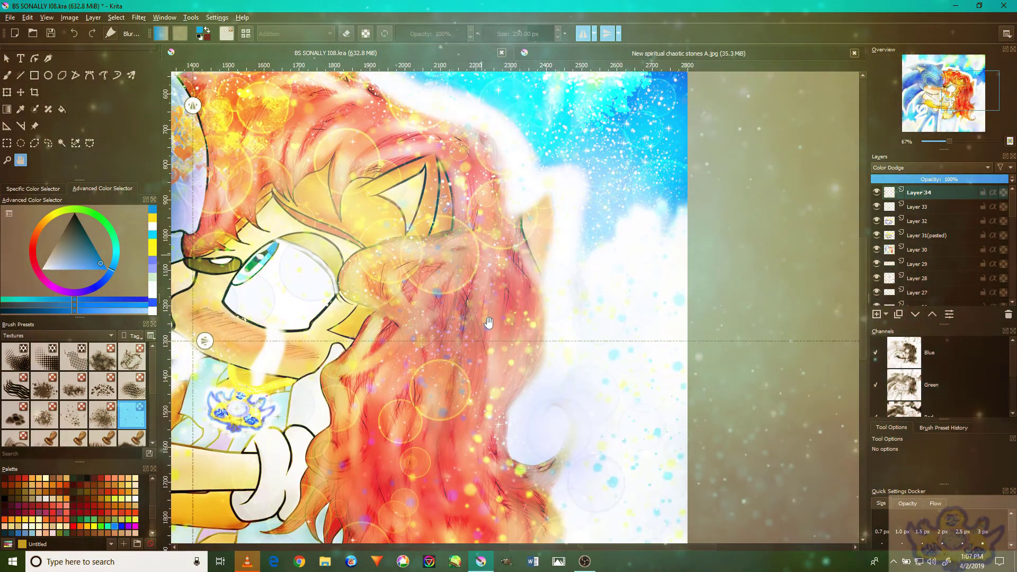
pyautogui.scroll(3, 515, 244)
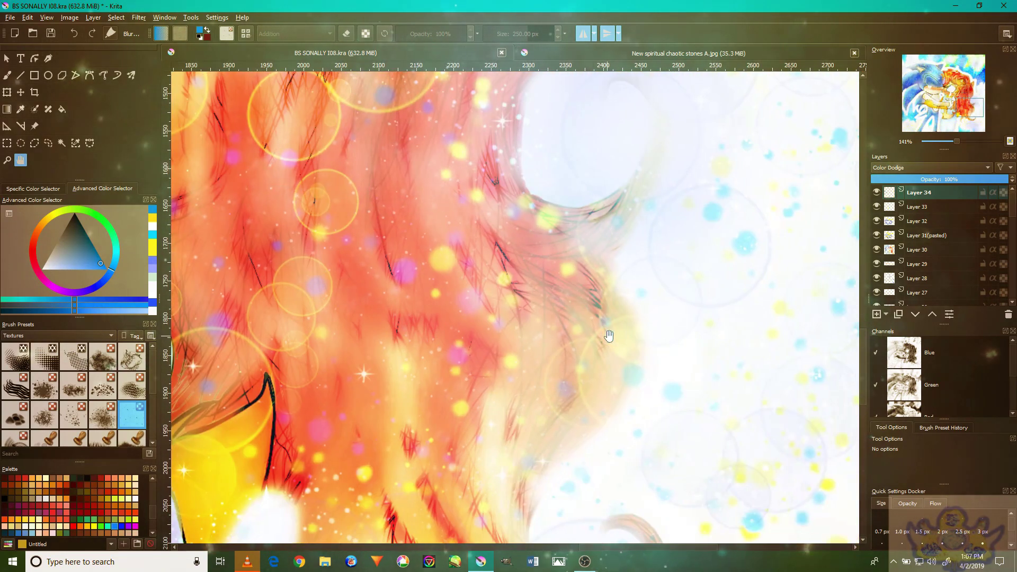
pyautogui.moveTo(609, 336); pyautogui.dragTo(586, 100)
pyautogui.moveTo(561, 261); pyautogui.dragTo(501, 371)
pyautogui.scroll(-2, 711, 319)
pyautogui.scroll(-1, 509, 318)
pyautogui.scroll(2, 507, 327)
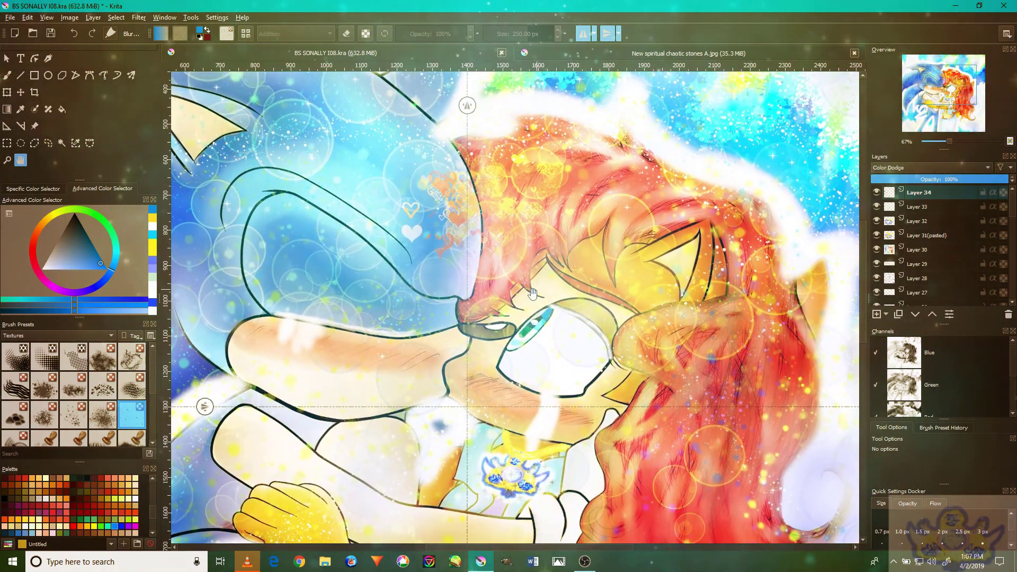
pyautogui.scroll(1, 507, 327)
pyautogui.scroll(-5, 507, 327)
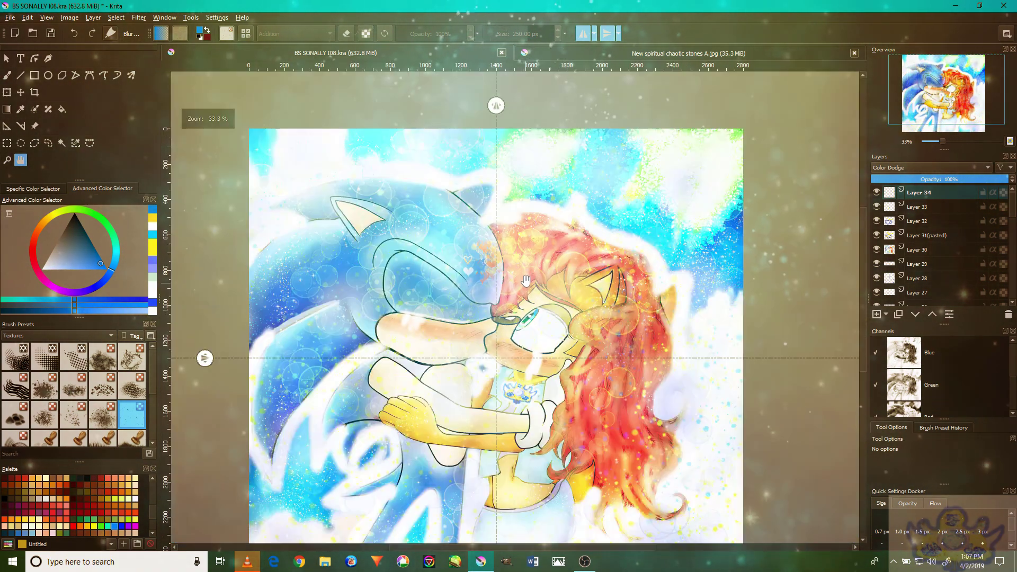
pyautogui.moveTo(528, 309); pyautogui.dragTo(522, 242)
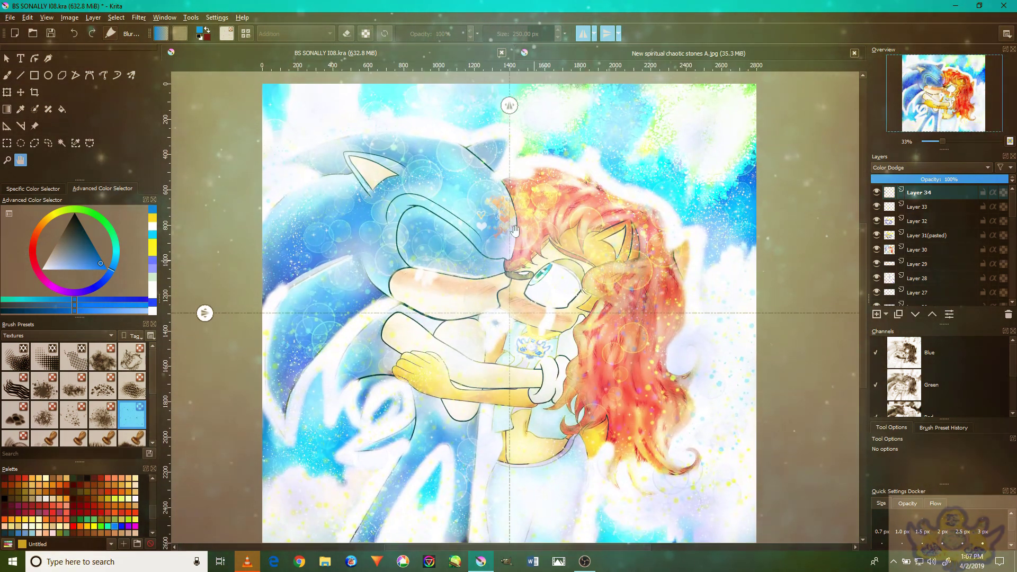
# Add horizontal guides at about 1690 and 780 px and vertical guides at about 530 and 2110 px
pyautogui.moveTo(400, 64); pyautogui.dragTo(414, 382)
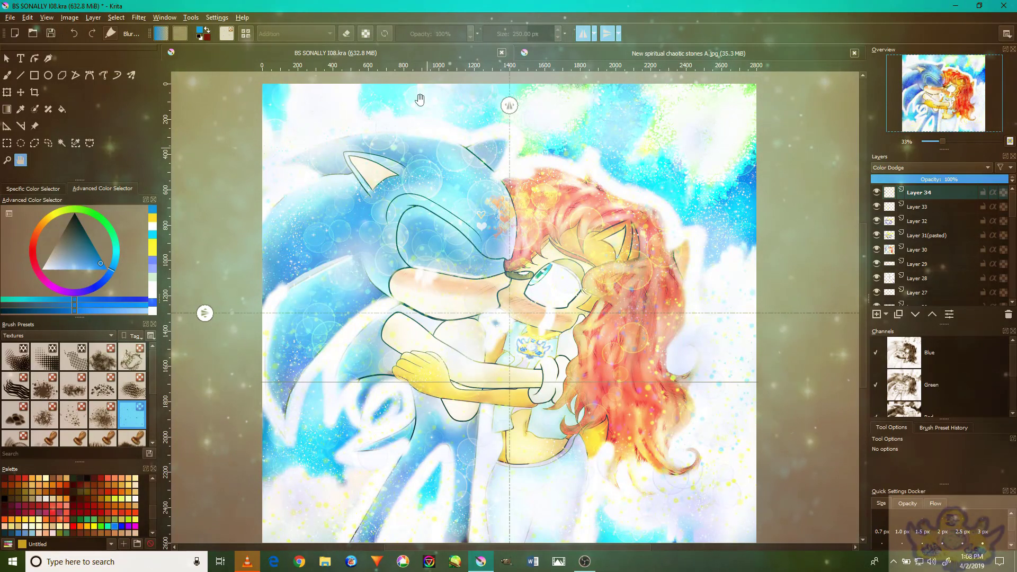
pyautogui.moveTo(437, 66); pyautogui.dragTo(438, 221)
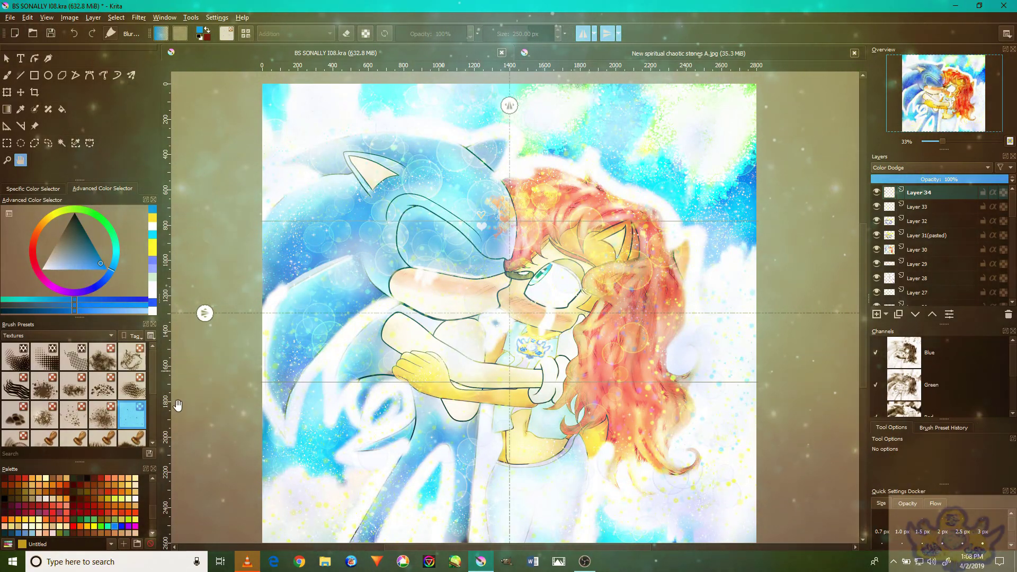
pyautogui.moveTo(168, 430); pyautogui.dragTo(356, 424)
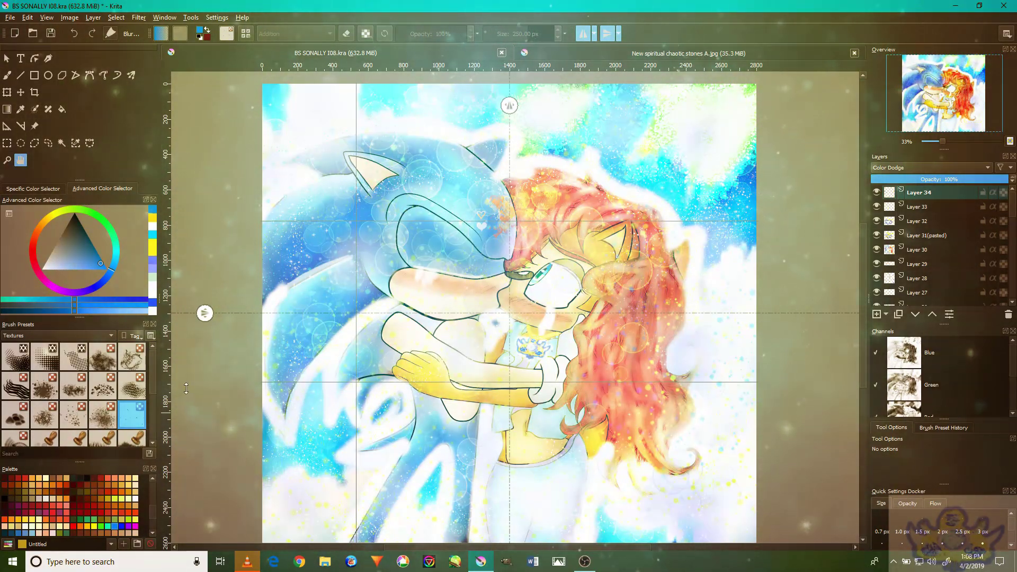
pyautogui.moveTo(167, 435); pyautogui.dragTo(635, 413)
pyautogui.click(601, 54)
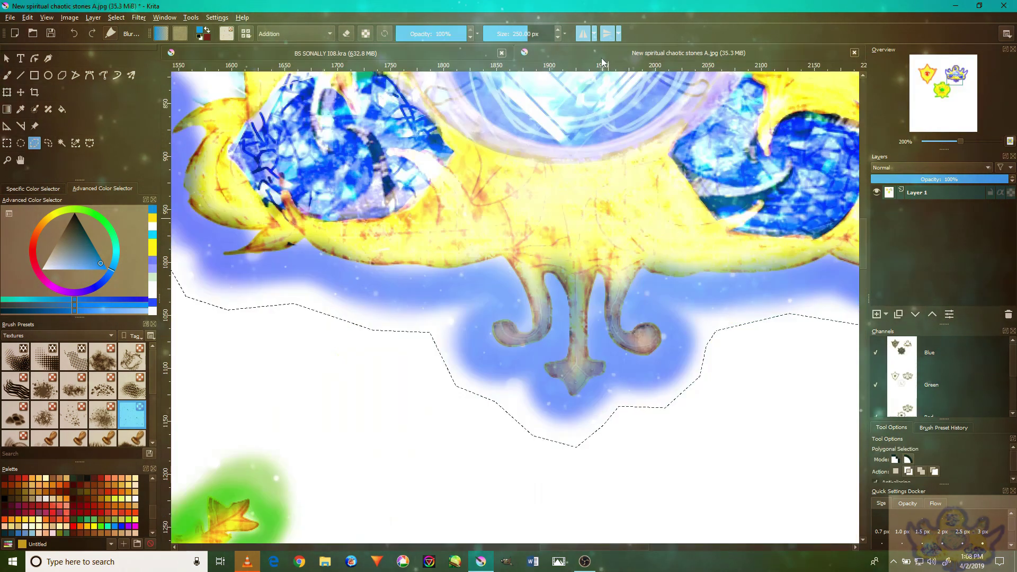
pyautogui.click(408, 52)
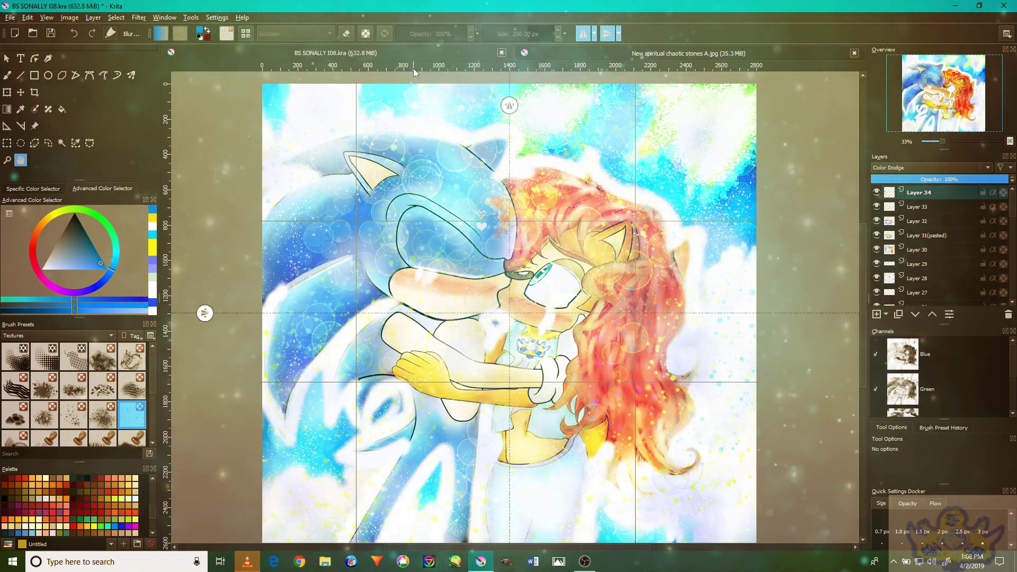
pyautogui.click(726, 54)
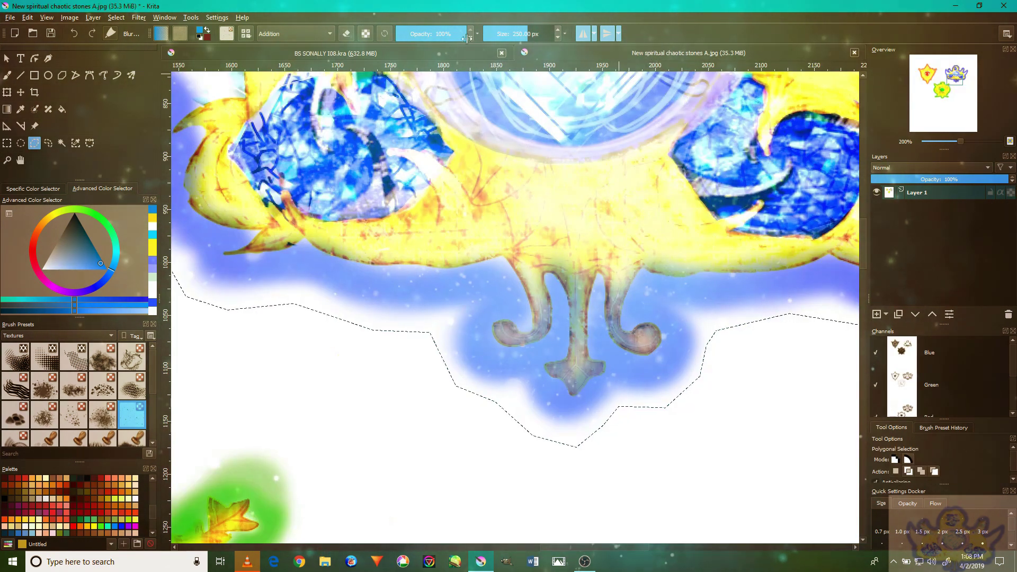
pyautogui.click(416, 52)
# Add outer guides to the painting: horizontal at about 340 and 2230 px, vertical at about 210 and 2480 px
pyautogui.moveTo(526, 66); pyautogui.dragTo(530, 143)
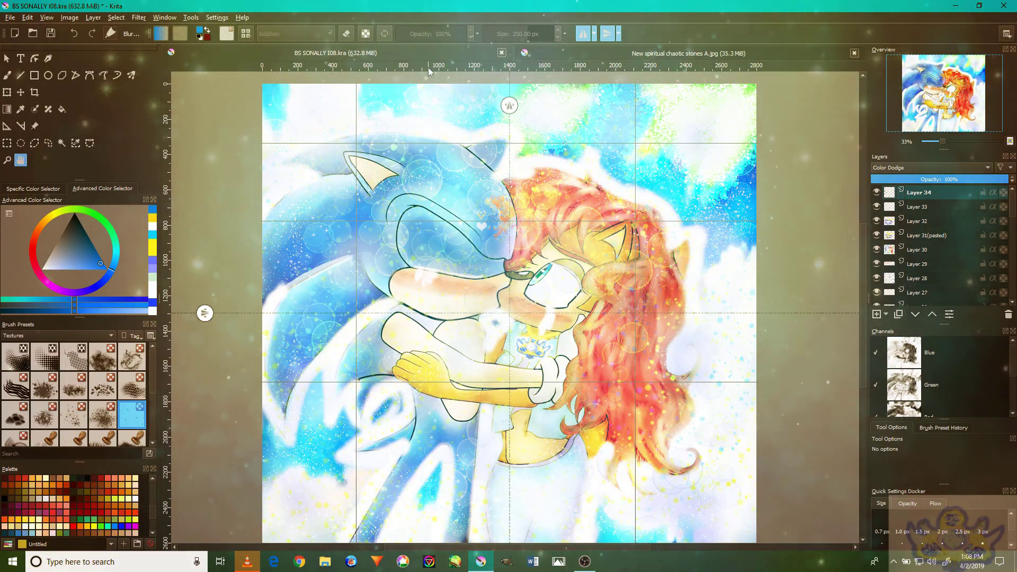
pyautogui.moveTo(428, 68); pyautogui.dragTo(432, 475)
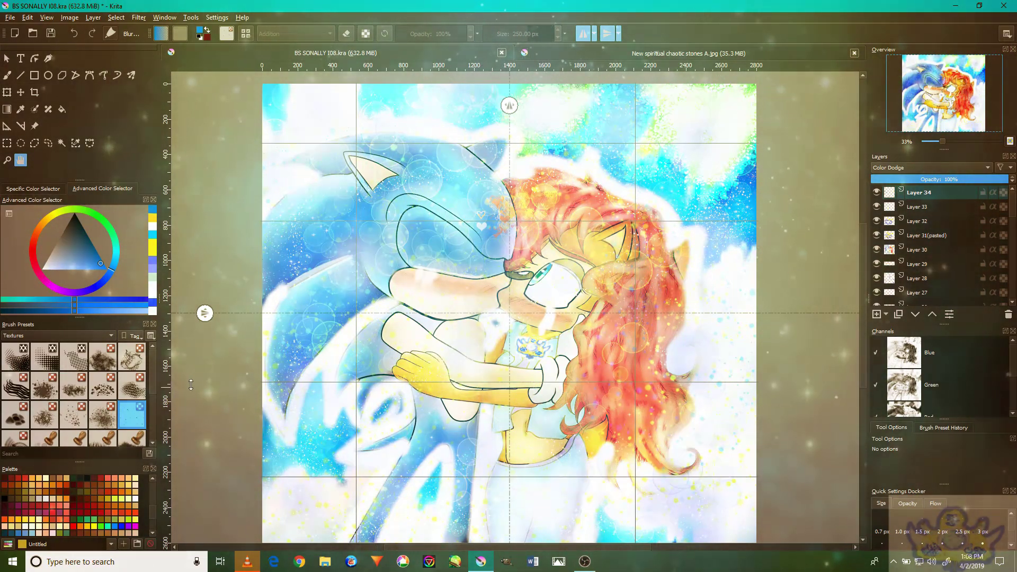
pyautogui.moveTo(166, 402); pyautogui.dragTo(300, 394)
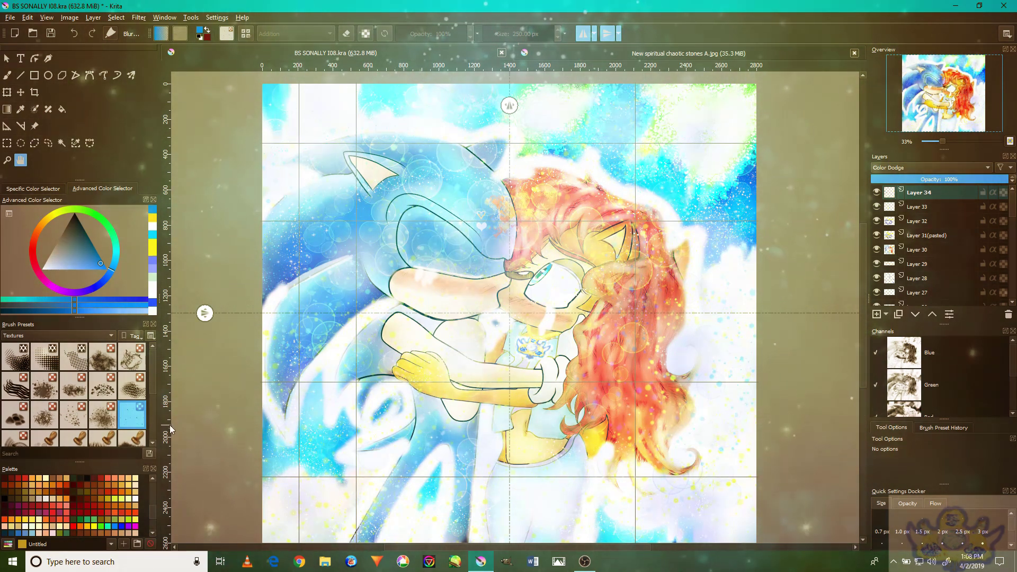
pyautogui.moveTo(165, 433); pyautogui.dragTo(634, 393)
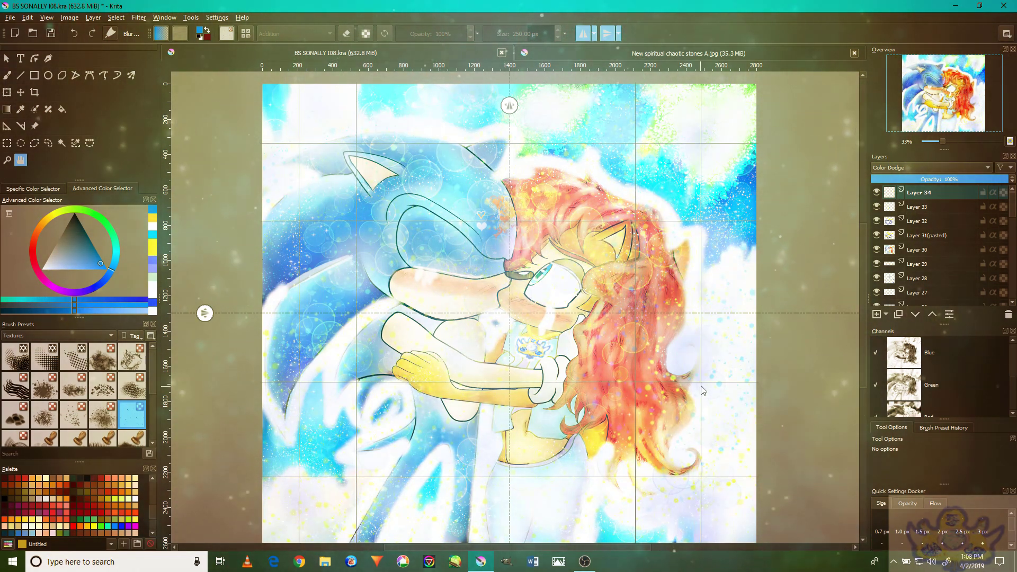
# Examine the lower part of the painting against the guides, from the hair curl across the trousers to the blue quills
pyautogui.scroll(2, 687, 377)
pyautogui.scroll(-3, 689, 424)
pyautogui.scroll(3, 693, 480)
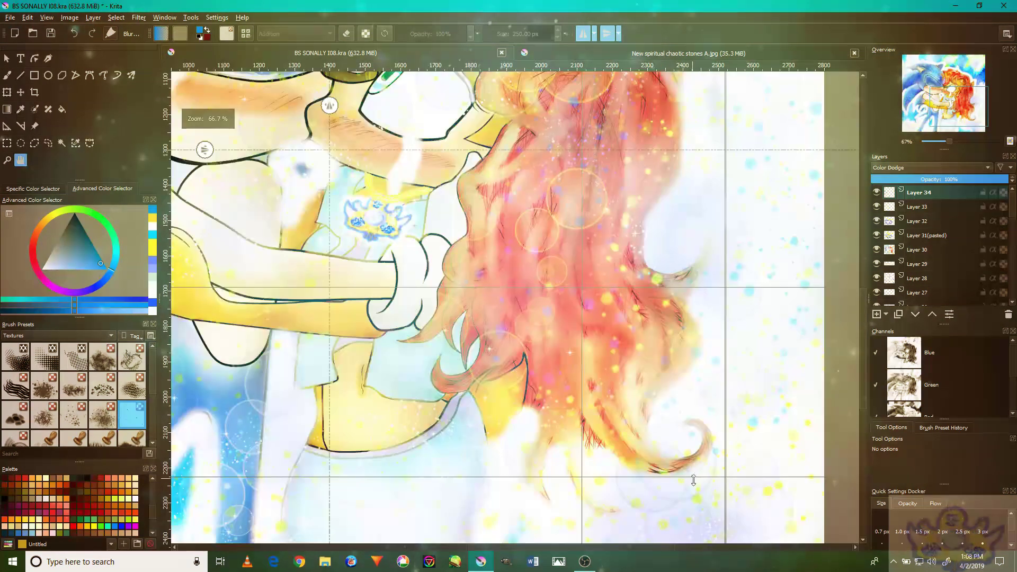
pyautogui.moveTo(687, 502); pyautogui.dragTo(676, 460)
pyautogui.scroll(1, 616, 390)
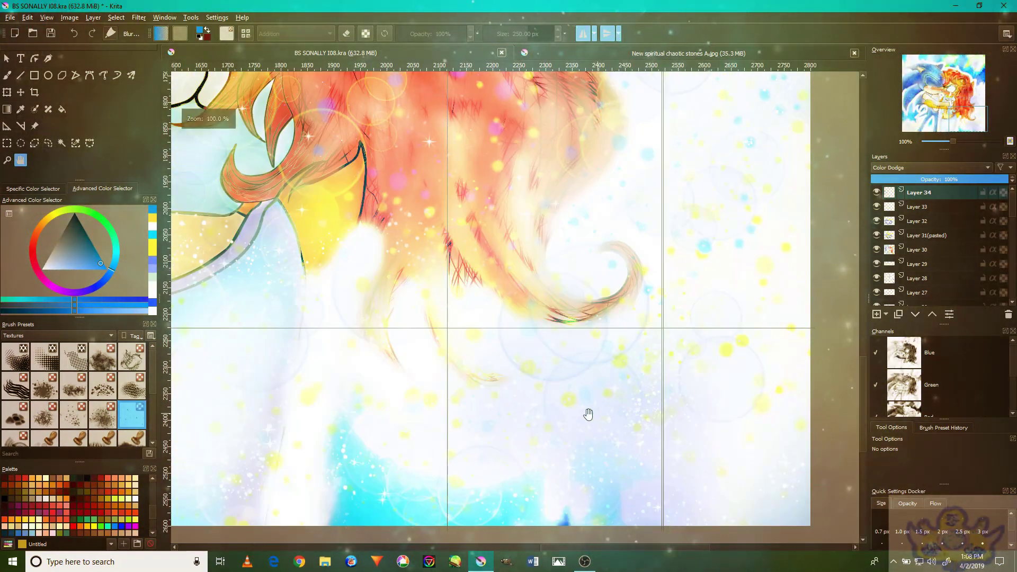
pyautogui.moveTo(351, 431); pyautogui.dragTo(554, 408)
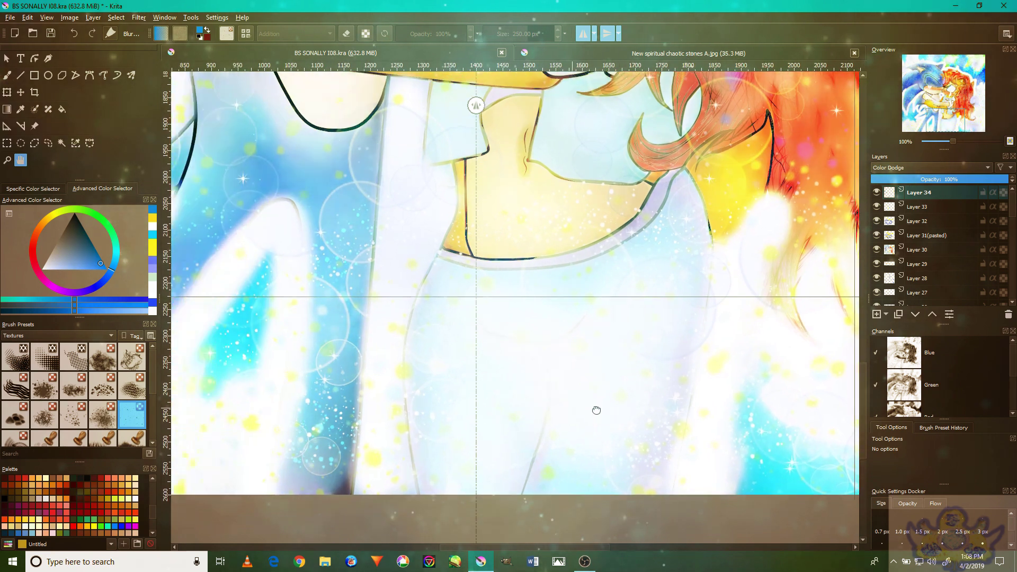
pyautogui.moveTo(431, 404); pyautogui.dragTo(669, 399)
pyautogui.moveTo(517, 382); pyautogui.dragTo(636, 370)
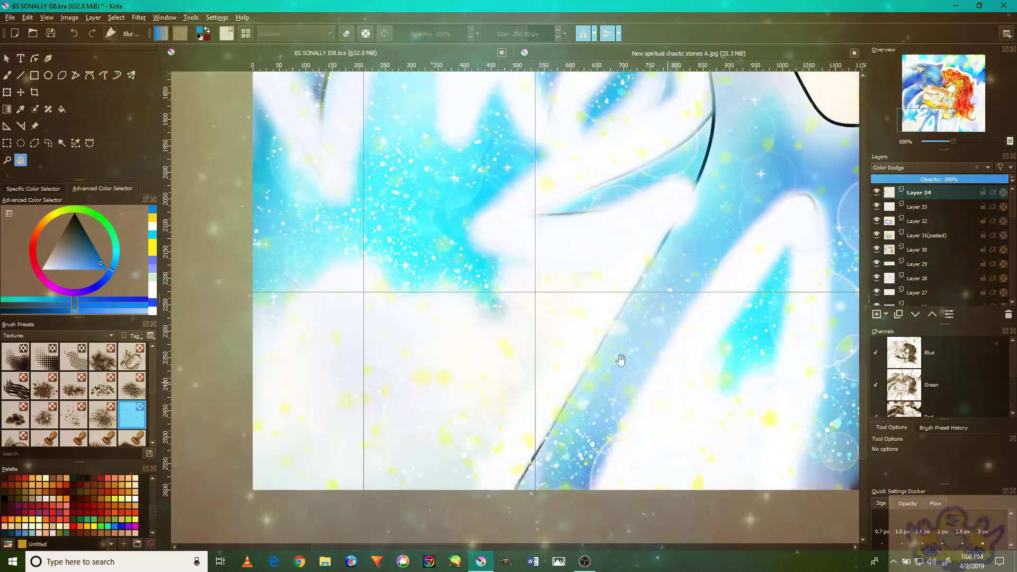
pyautogui.scroll(-1, 636, 370)
pyautogui.scroll(1, 671, 211)
pyautogui.moveTo(671, 212)
pyautogui.mouseDown()
pyautogui.moveTo(698, 262)
pyautogui.moveTo(503, 255)
pyautogui.mouseUp()
pyautogui.moveTo(704, 265); pyautogui.dragTo(498, 273)
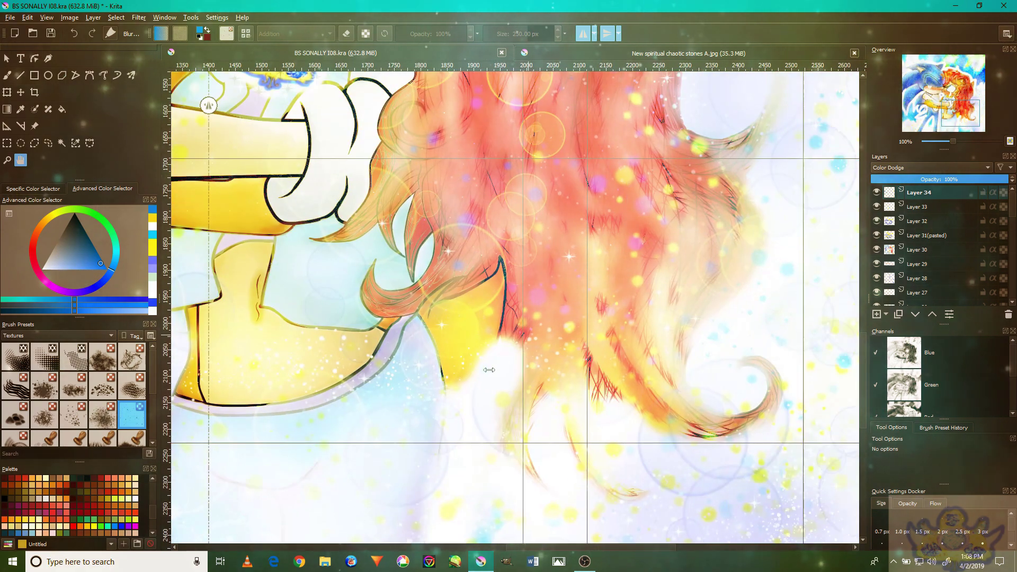
# Examine the embracing arms, face, red hair and waist against the guides
pyautogui.moveTo(758, 252); pyautogui.dragTo(511, 359)
pyautogui.scroll(-1, 511, 359)
pyautogui.moveTo(585, 229); pyautogui.dragTo(664, 245)
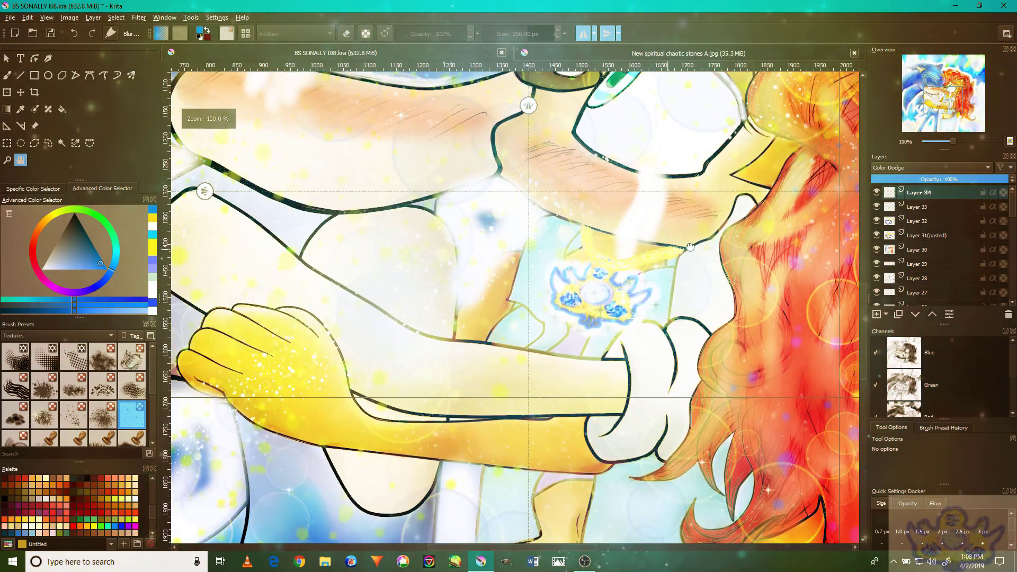
pyautogui.moveTo(325, 262); pyautogui.dragTo(515, 260)
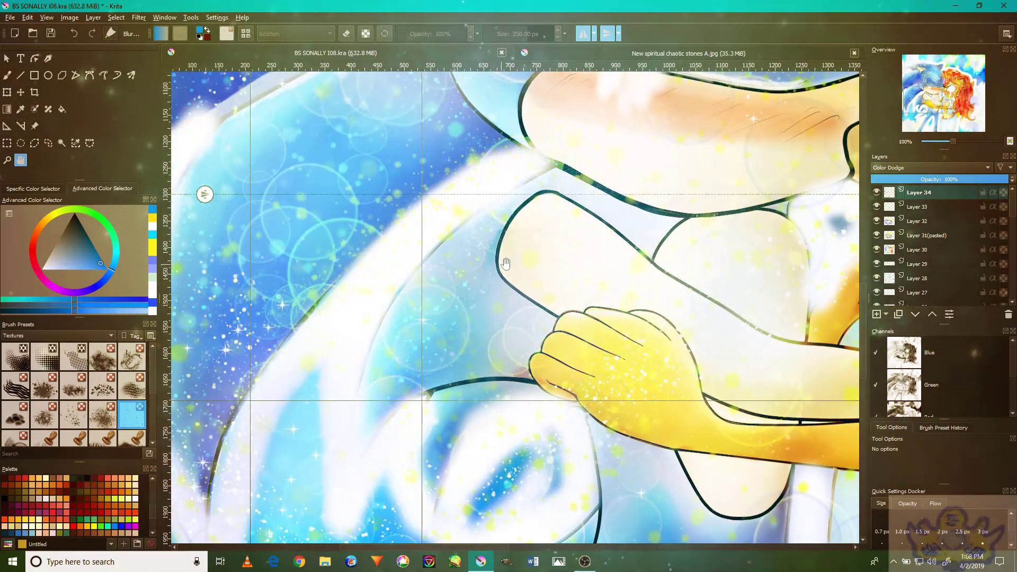
pyautogui.scroll(-1, 574, 248)
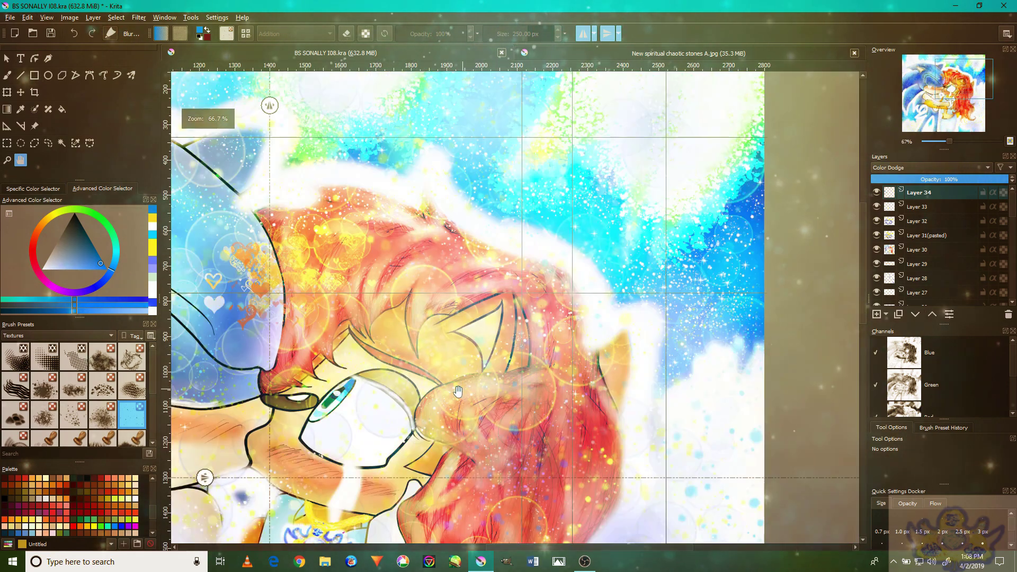
pyautogui.moveTo(458, 391); pyautogui.dragTo(602, 300)
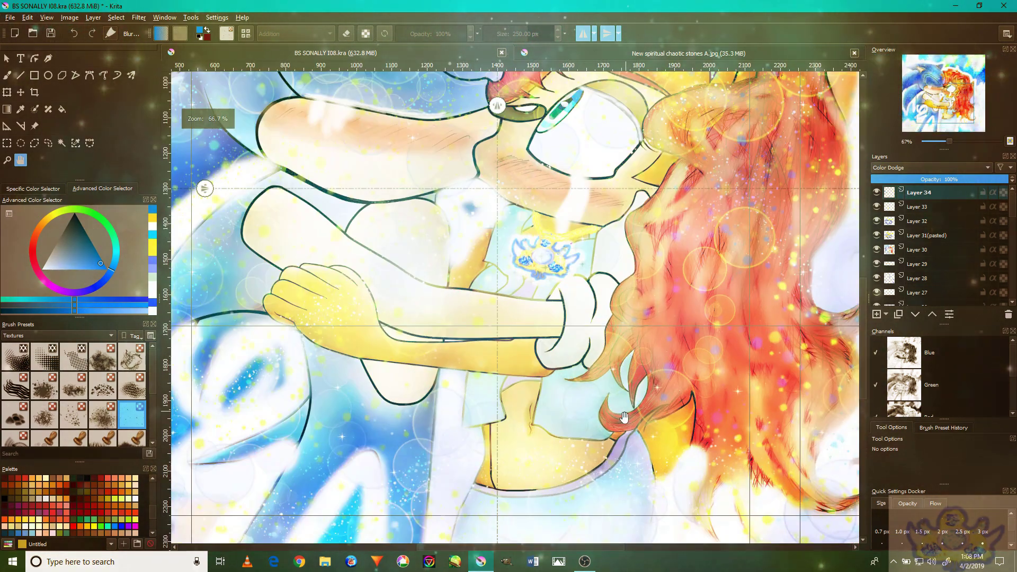
pyautogui.moveTo(625, 417); pyautogui.dragTo(614, 280)
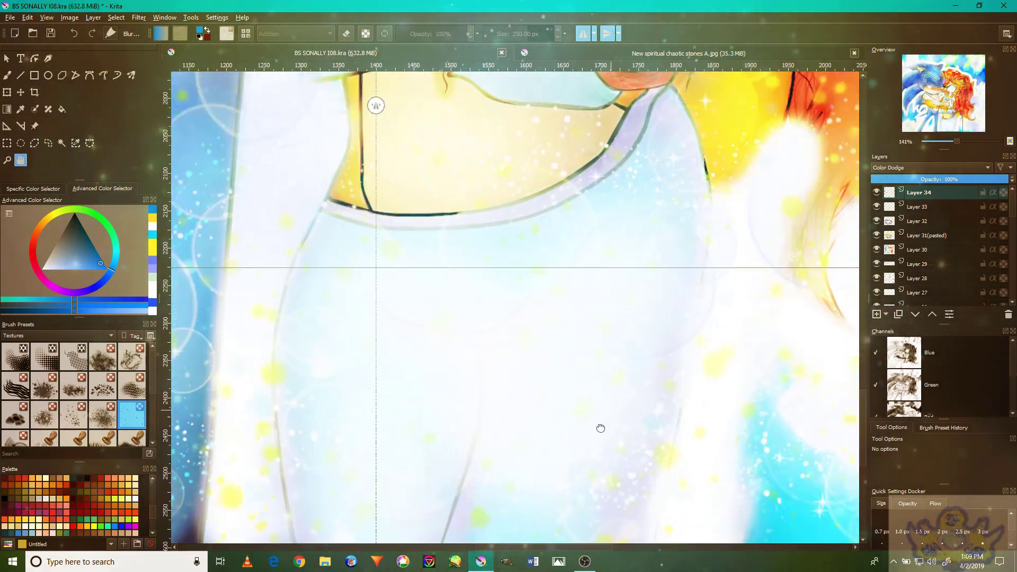
# Examine the waist, the long red hair and the overall composition of the painting against the guides
pyautogui.moveTo(735, 177); pyautogui.dragTo(712, 219)
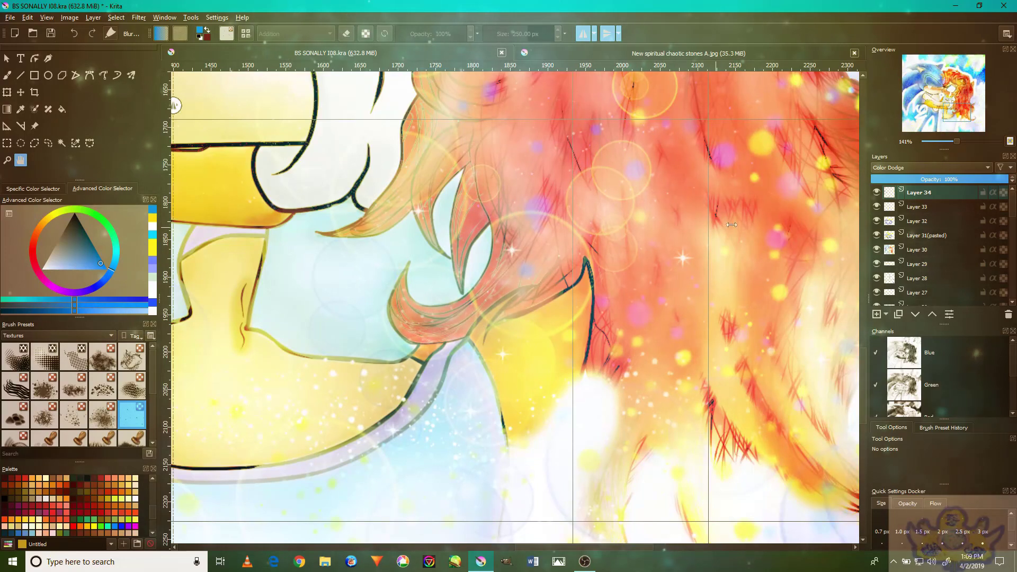
pyautogui.moveTo(810, 208); pyautogui.dragTo(534, 370)
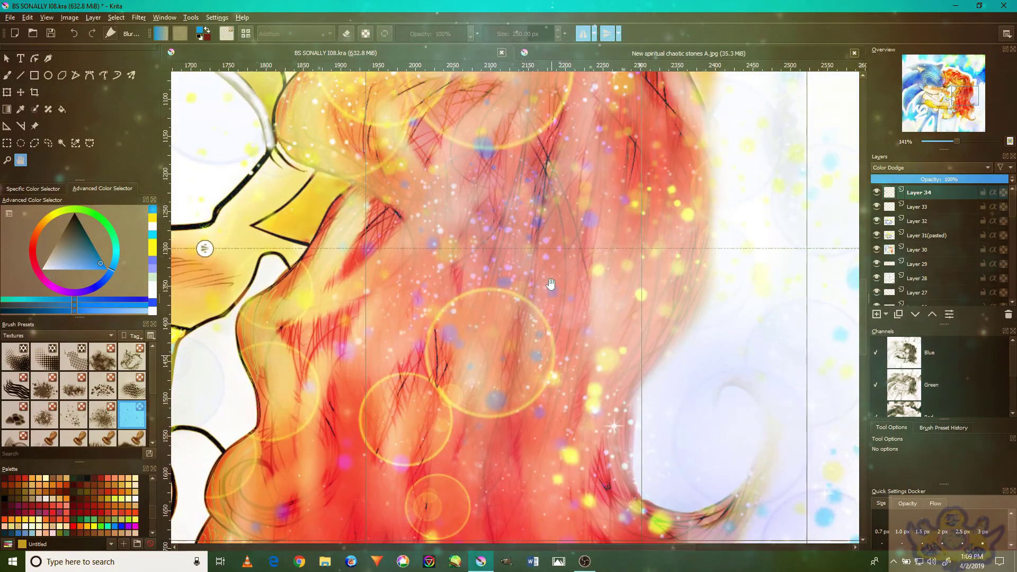
pyautogui.moveTo(204, 246); pyautogui.dragTo(205, 509)
pyautogui.press('-')
pyautogui.moveTo(556, 307); pyautogui.dragTo(697, 347)
pyautogui.press('-')
pyautogui.press('-')
pyautogui.press('-')
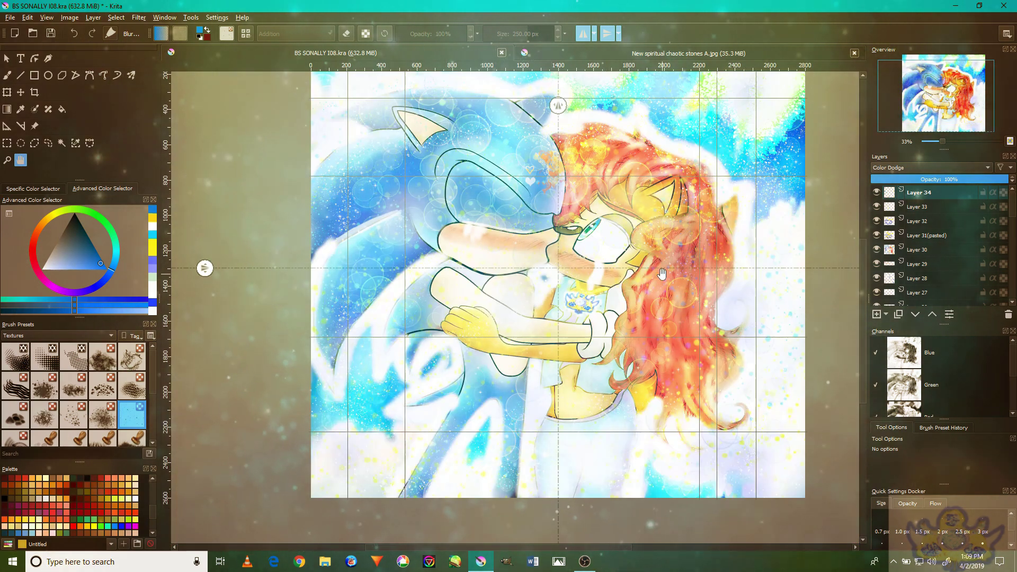
pyautogui.press('-')
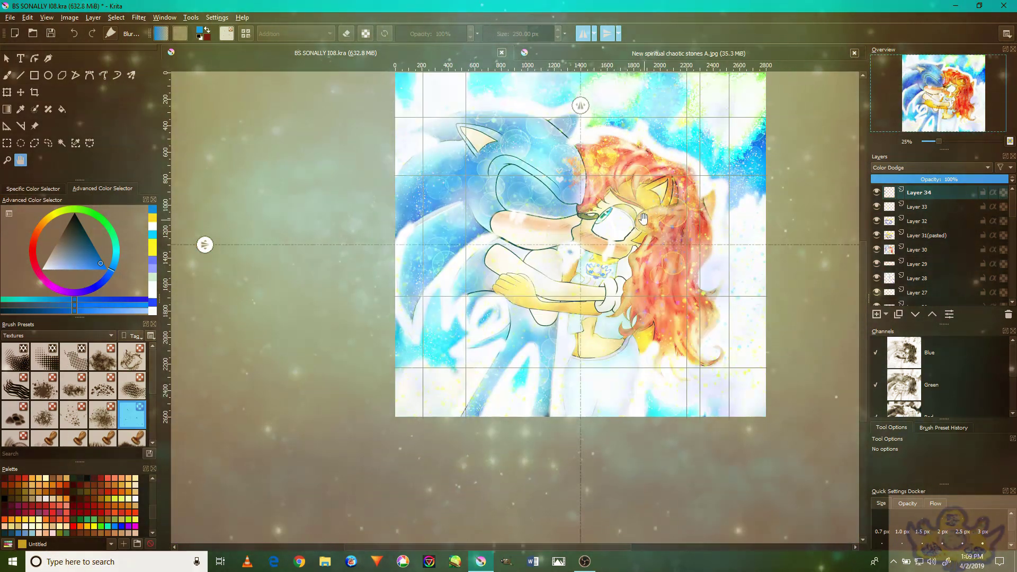
pyautogui.moveTo(644, 219); pyautogui.dragTo(578, 273)
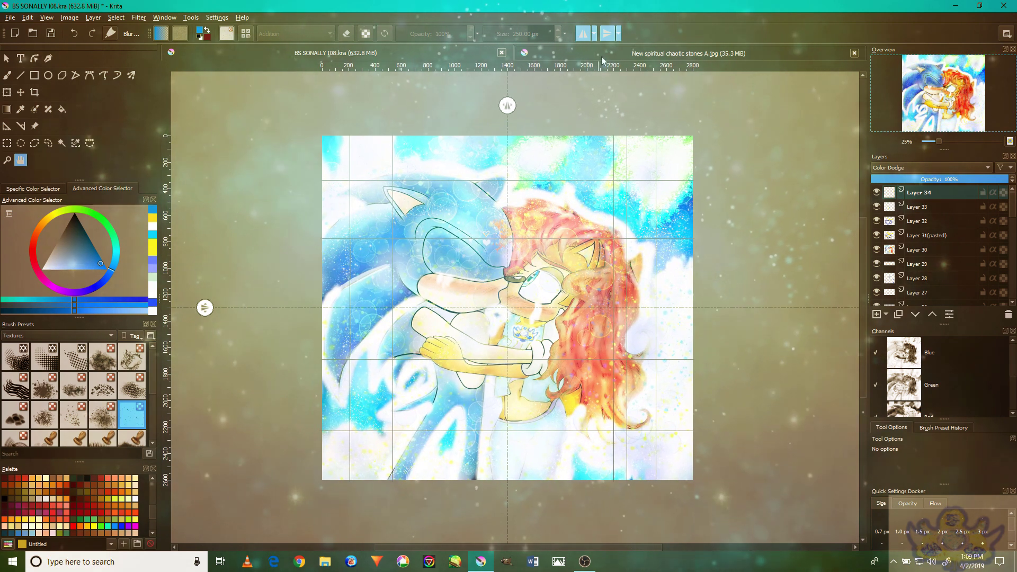
# Turn off horizontal and vertical mirror painting and remove all the guides from the canvas
pyautogui.click(583, 34)
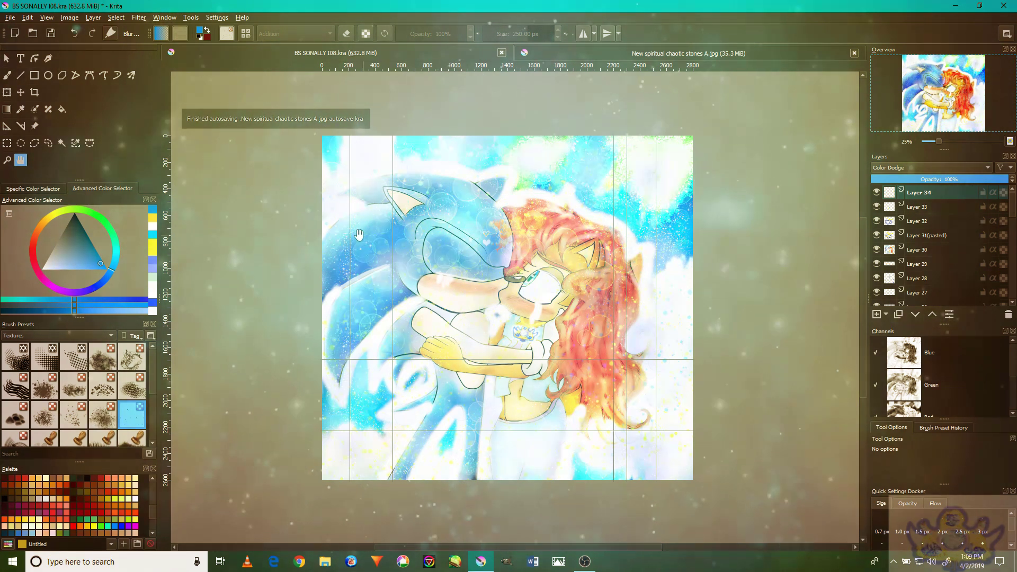
pyautogui.moveTo(388, 214); pyautogui.dragTo(291, 217)
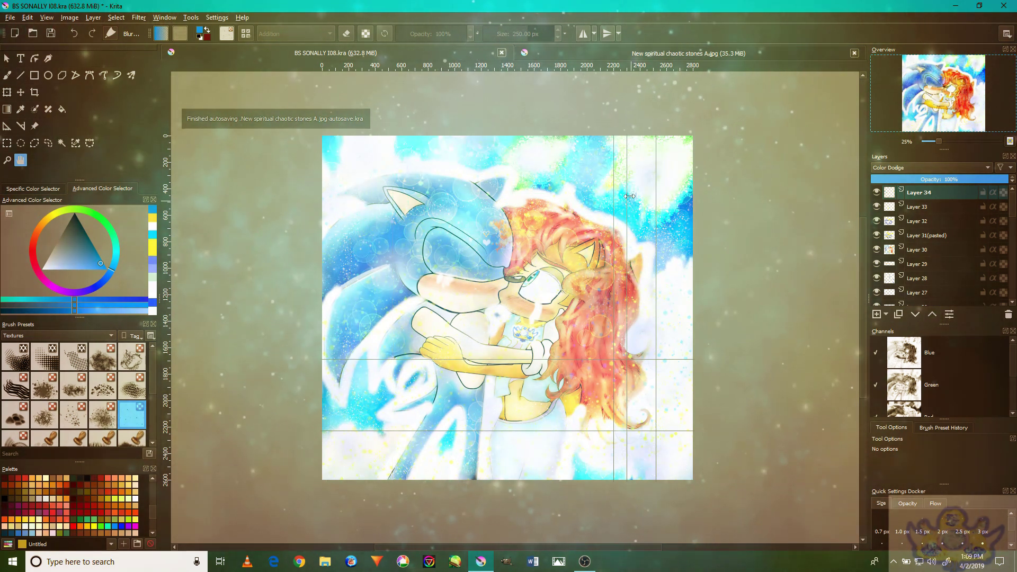
pyautogui.moveTo(613, 166); pyautogui.dragTo(245, 202)
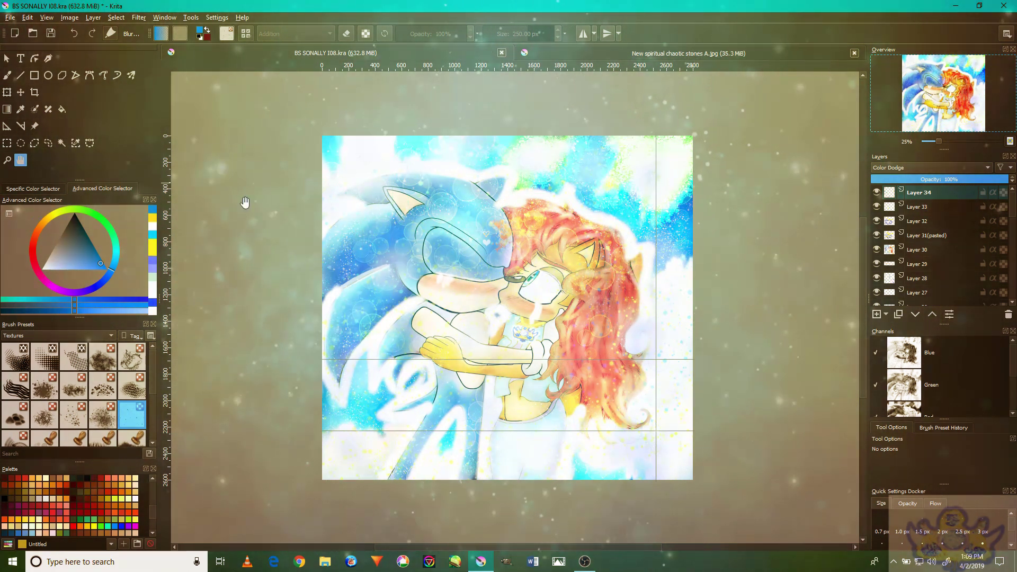
pyautogui.moveTo(649, 195)
pyautogui.mouseDown()
pyautogui.moveTo(521, 191)
pyautogui.moveTo(588, 204)
pyautogui.moveTo(658, 183)
pyautogui.mouseUp()
pyautogui.moveTo(501, 185); pyautogui.dragTo(503, 138)
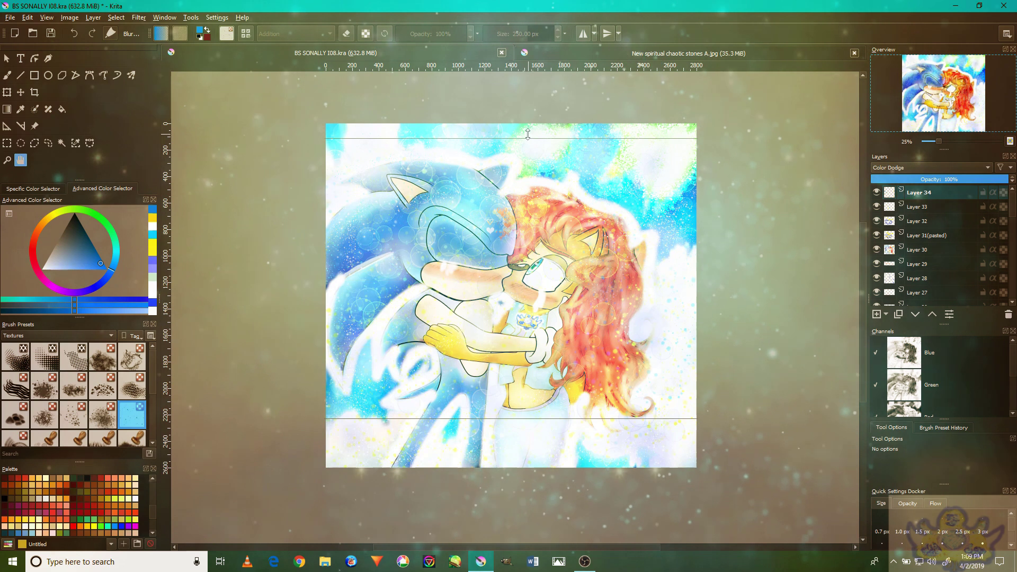
pyautogui.moveTo(489, 383)
pyautogui.mouseDown()
pyautogui.moveTo(525, 241)
pyautogui.moveTo(494, 384)
pyautogui.mouseUp()
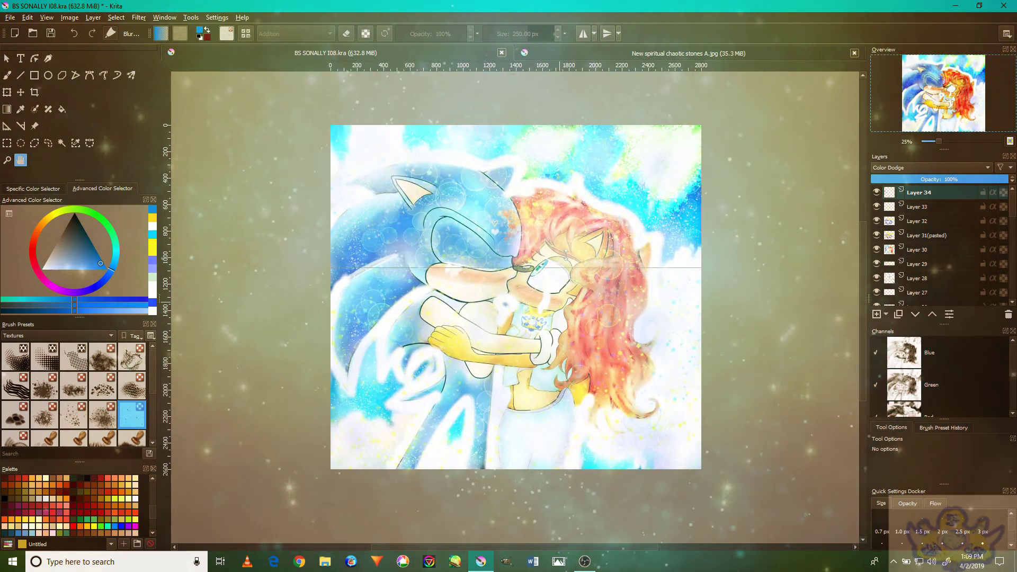
# Select the soft airbrush preset from the Digital brushes at 20 px for touching up the open eye
pyautogui.scroll(4, 559, 293)
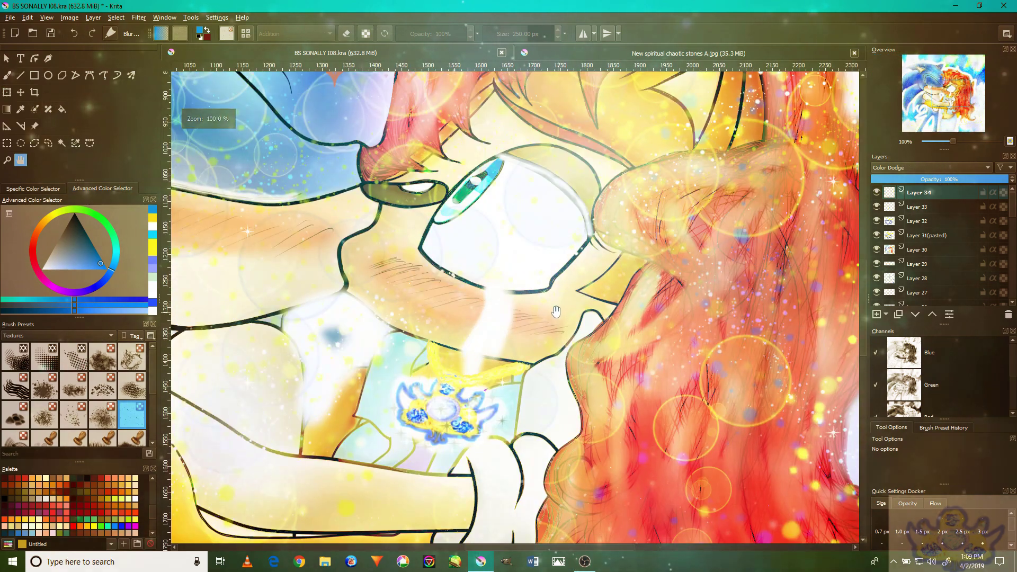
pyautogui.scroll(-1, 556, 311)
pyautogui.moveTo(556, 312); pyautogui.dragTo(592, 320)
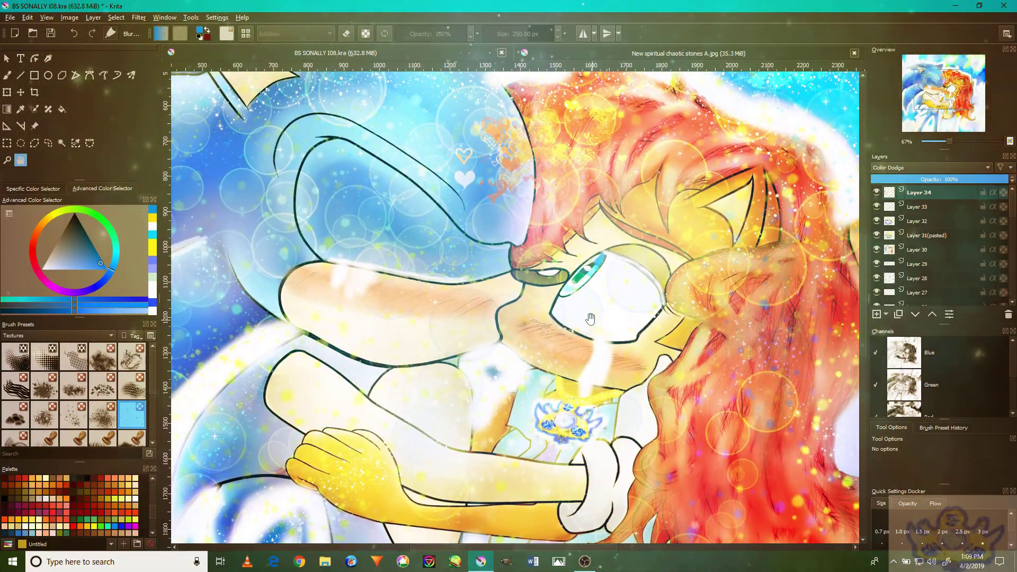
pyautogui.scroll(4, 586, 307)
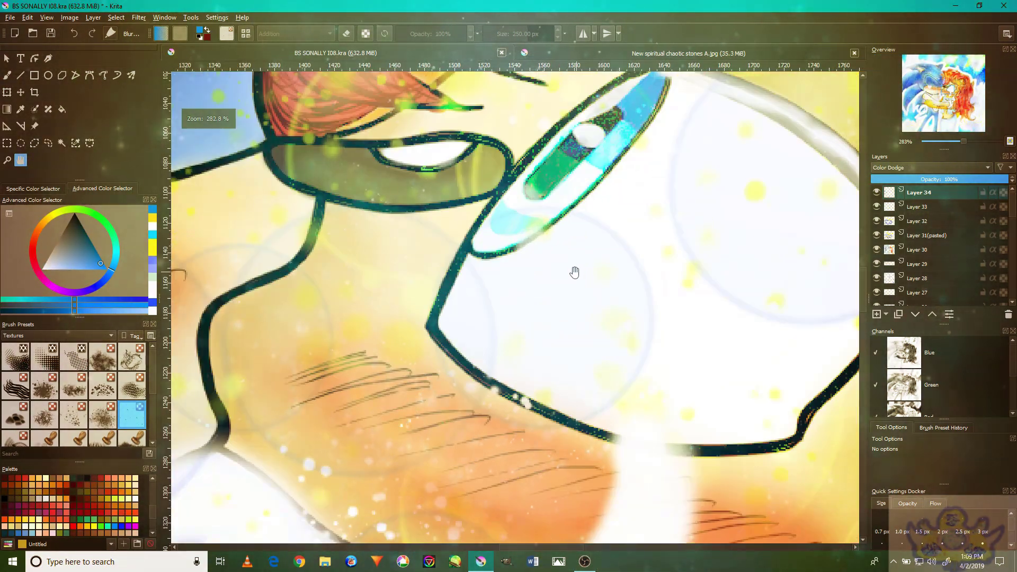
pyautogui.scroll(-4, 579, 286)
pyautogui.scroll(-2, 580, 305)
pyautogui.scroll(3, 637, 267)
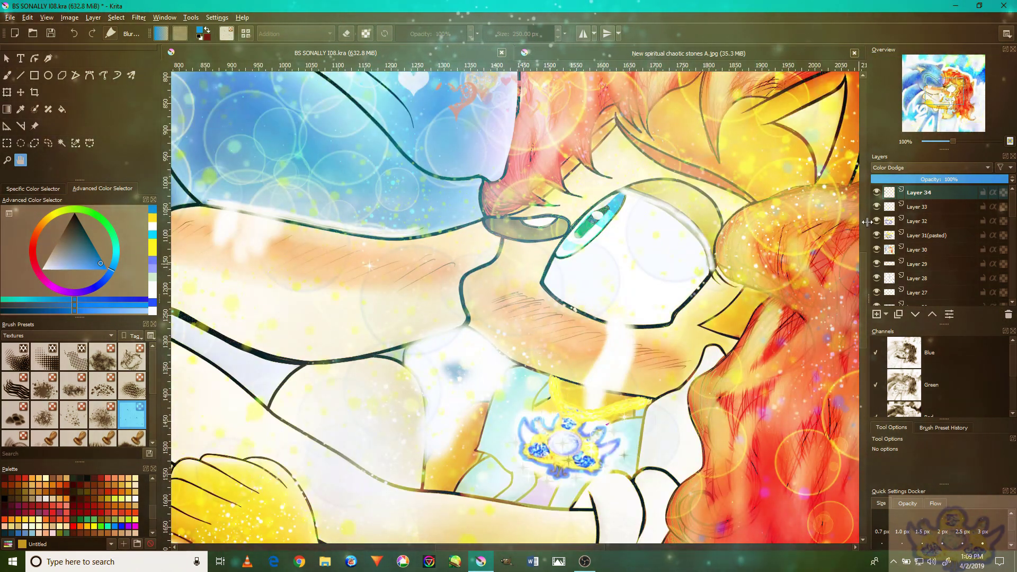
pyautogui.press('b')
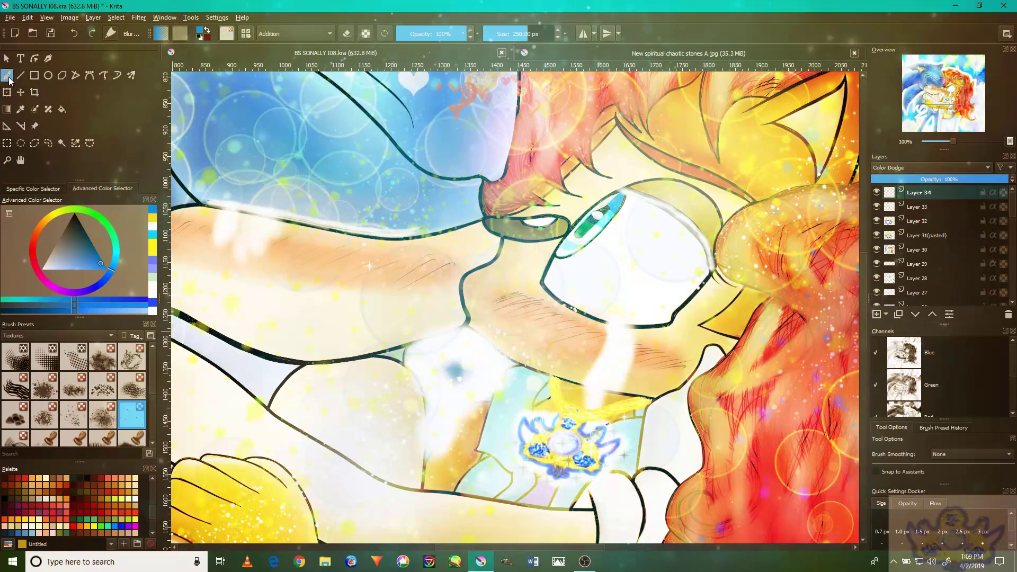
pyautogui.click(58, 336)
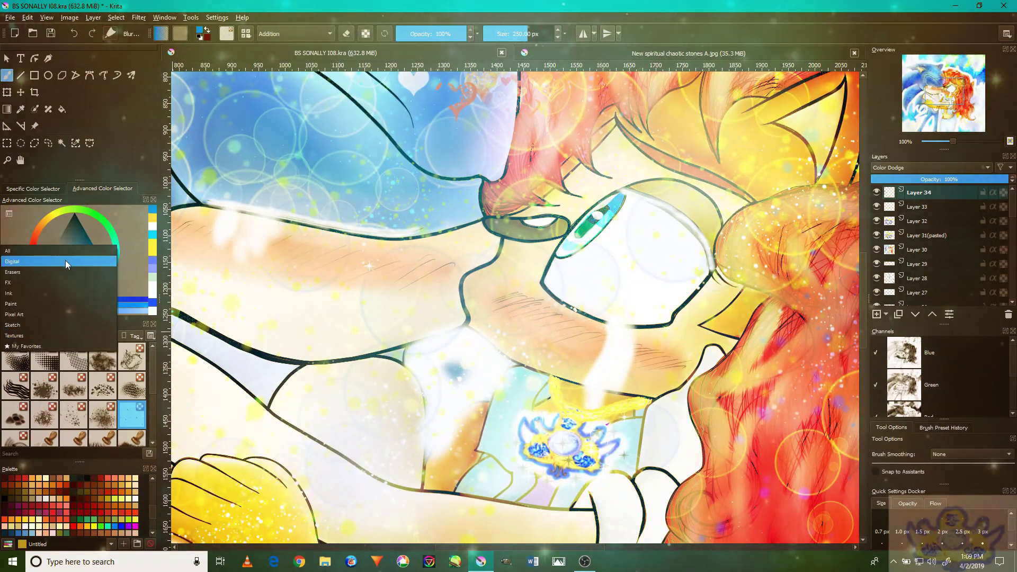
pyautogui.click(67, 265)
pyautogui.click(103, 356)
pyautogui.scroll(5, 644, 170)
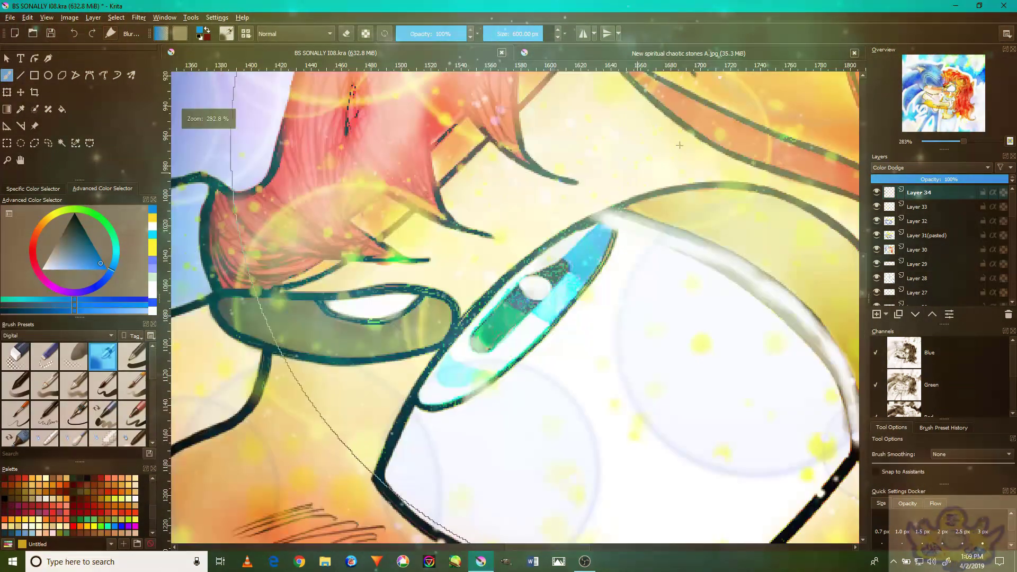
pyautogui.press('[')
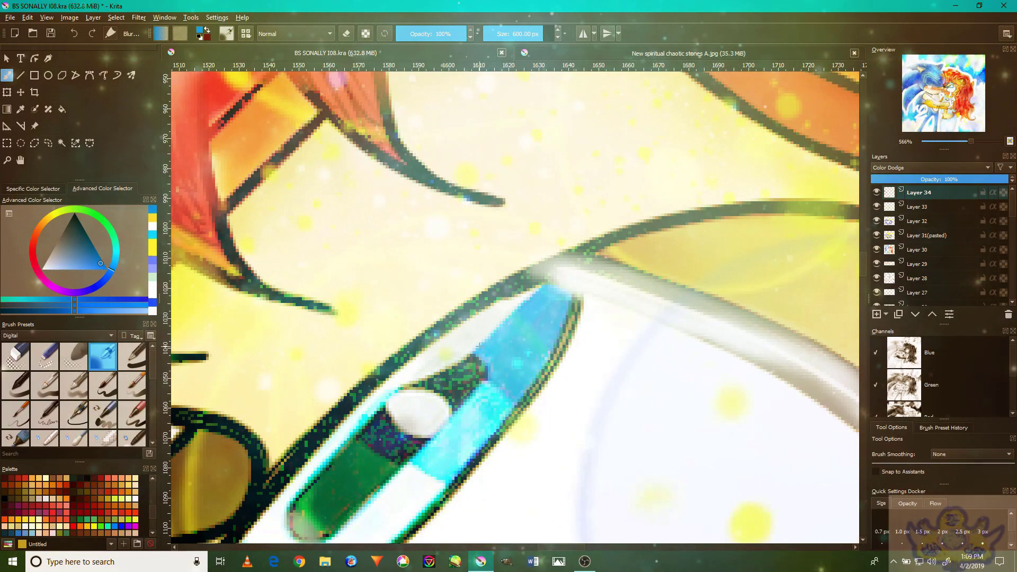
pyautogui.moveTo(488, 360); pyautogui.dragTo(413, 360)
# Touch up the iris of the open eye with blue, cyan and white tones sampled from it
pyautogui.keyDown('ctrl'); pyautogui.click(521, 371); pyautogui.keyUp('ctrl')
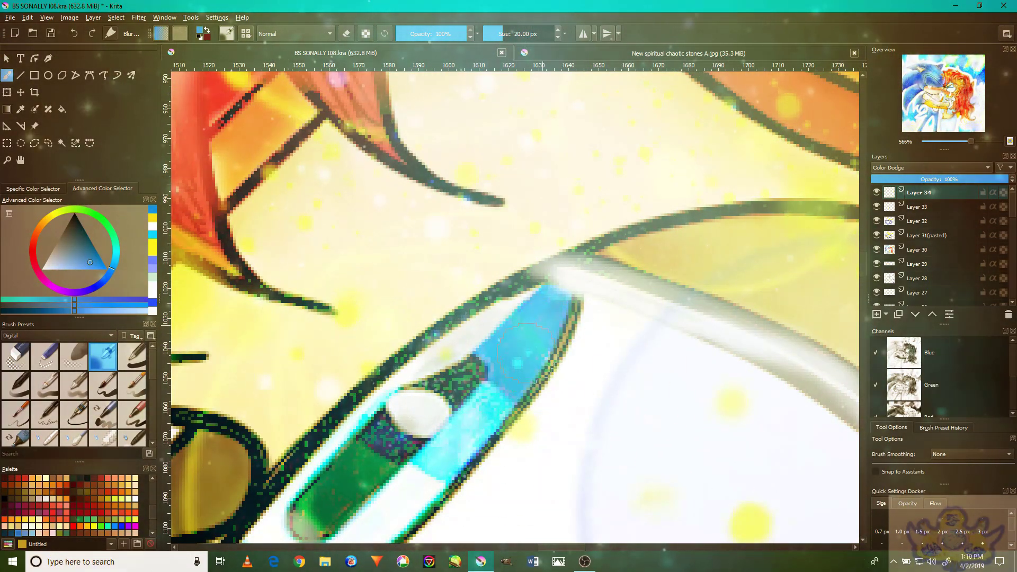
pyautogui.moveTo(538, 323)
pyautogui.mouseDown()
pyautogui.moveTo(508, 378)
pyautogui.moveTo(550, 312)
pyautogui.mouseUp()
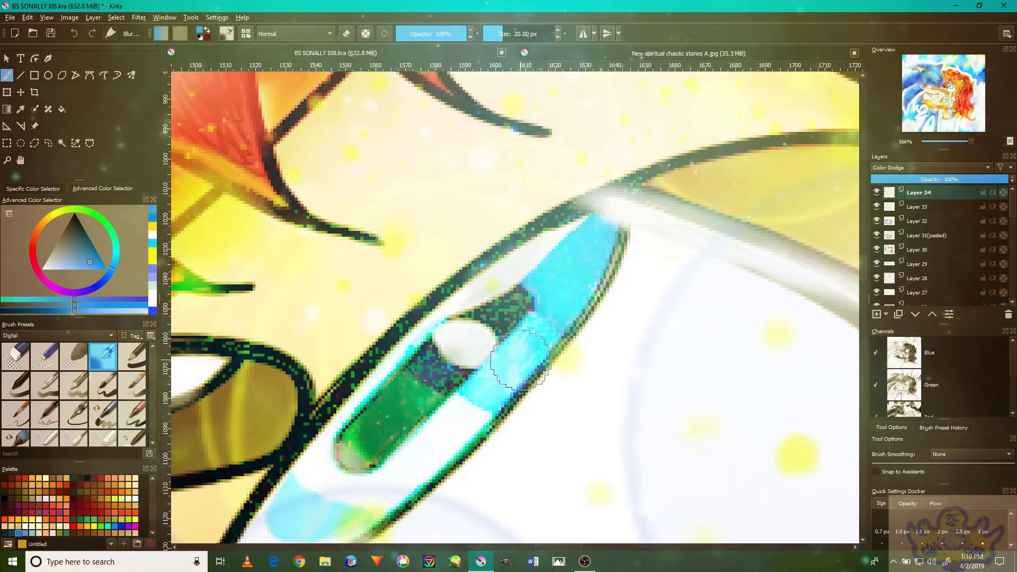
pyautogui.keyDown('ctrl'); pyautogui.click(522, 350); pyautogui.keyUp('ctrl')
pyautogui.moveTo(476, 387); pyautogui.dragTo(495, 364)
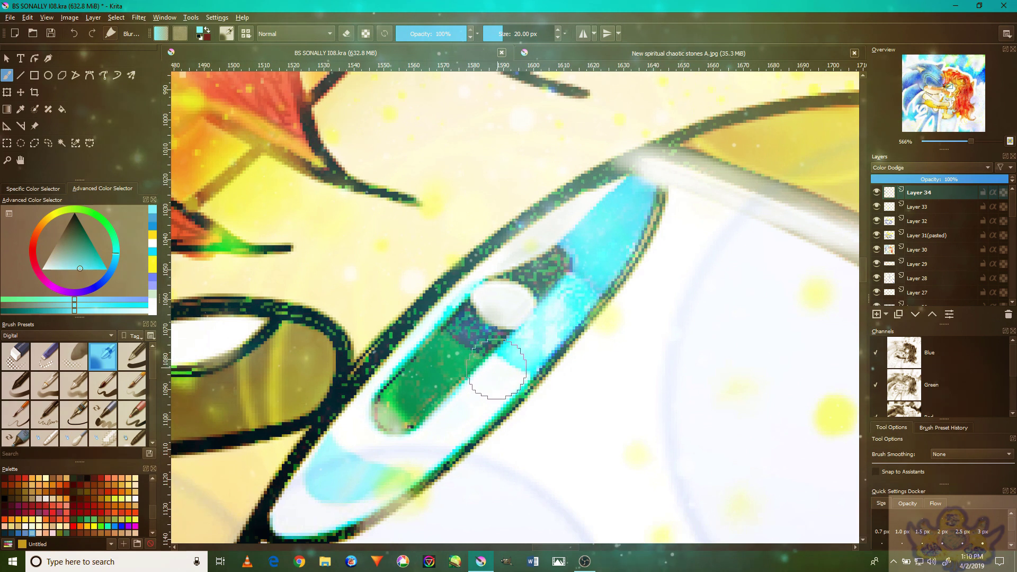
pyautogui.keyDown('ctrl'); pyautogui.click(503, 305); pyautogui.keyUp('ctrl')
pyautogui.moveTo(363, 442); pyautogui.dragTo(400, 413)
# Sample the eye's green, darken the brush colour to near black and paint over the green part of the iris
pyautogui.keyDown('ctrl'); pyautogui.click(390, 457); pyautogui.keyUp('ctrl')
pyautogui.keyDown('ctrl'); pyautogui.click(340, 477); pyautogui.keyUp('ctrl')
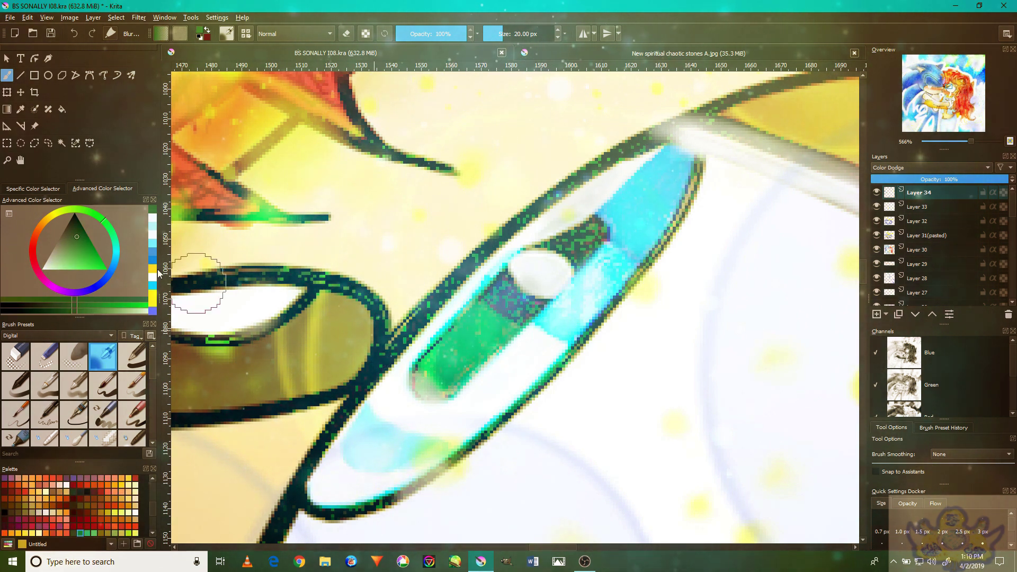
pyautogui.click(74, 215)
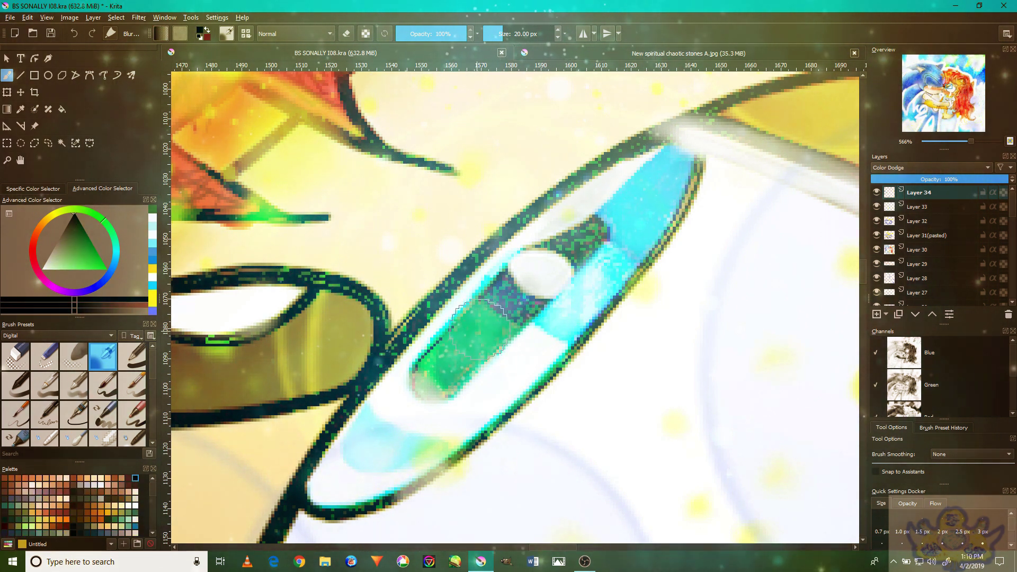
pyautogui.moveTo(429, 374)
pyautogui.mouseDown()
pyautogui.moveTo(456, 358)
pyautogui.moveTo(478, 332)
pyautogui.moveTo(448, 366)
pyautogui.moveTo(501, 307)
pyautogui.mouseUp()
pyautogui.moveTo(448, 359)
pyautogui.mouseDown()
pyautogui.moveTo(501, 307)
pyautogui.moveTo(611, 316)
pyautogui.mouseUp()
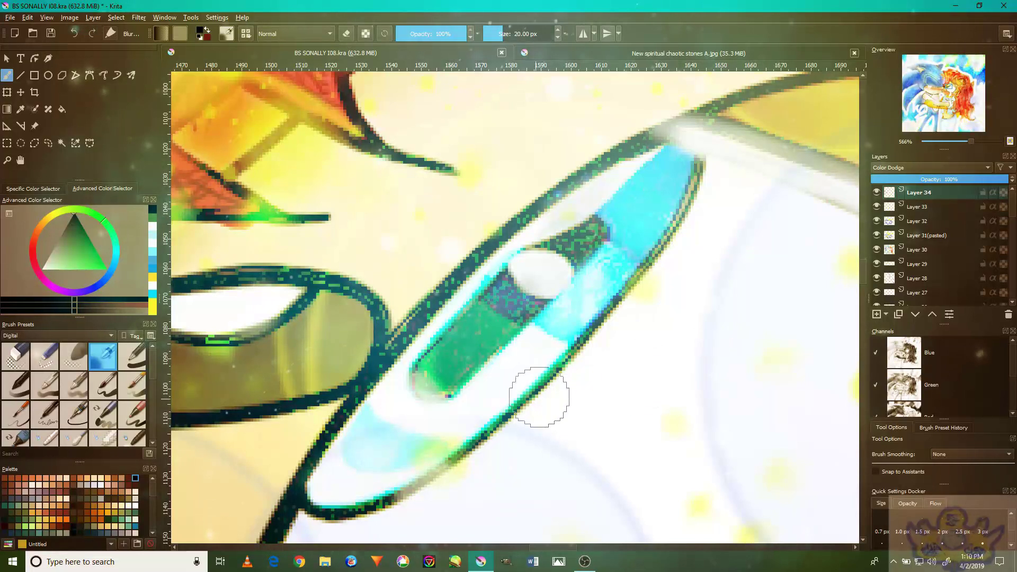
# Brighten the grey band along the upper edge of the open eye with a light tone sampled from it
pyautogui.scroll(-4, 533, 401)
pyautogui.scroll(3, 562, 372)
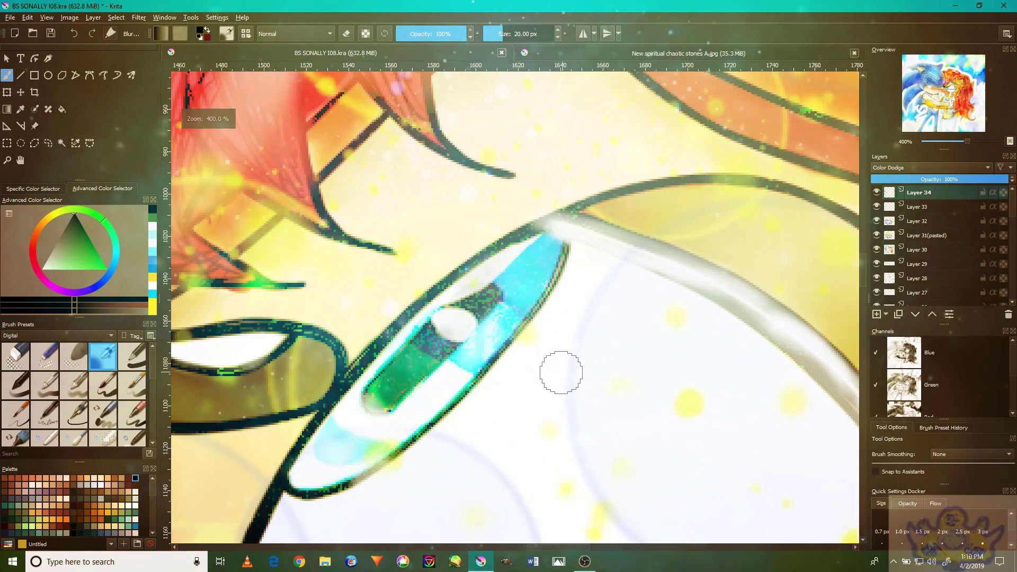
pyautogui.scroll(2, 741, 299)
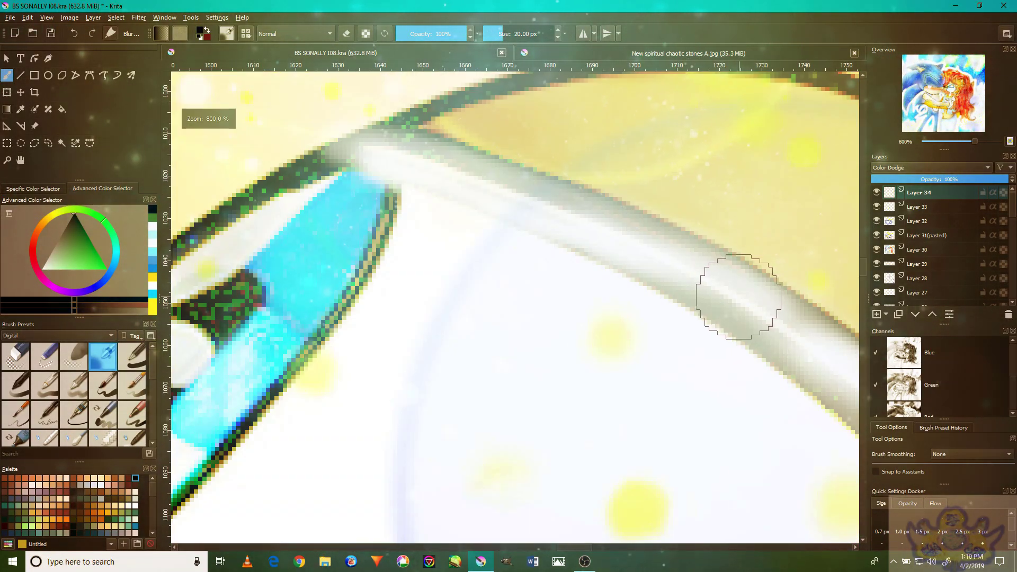
pyautogui.keyDown('ctrl'); pyautogui.click(751, 289); pyautogui.keyUp('ctrl')
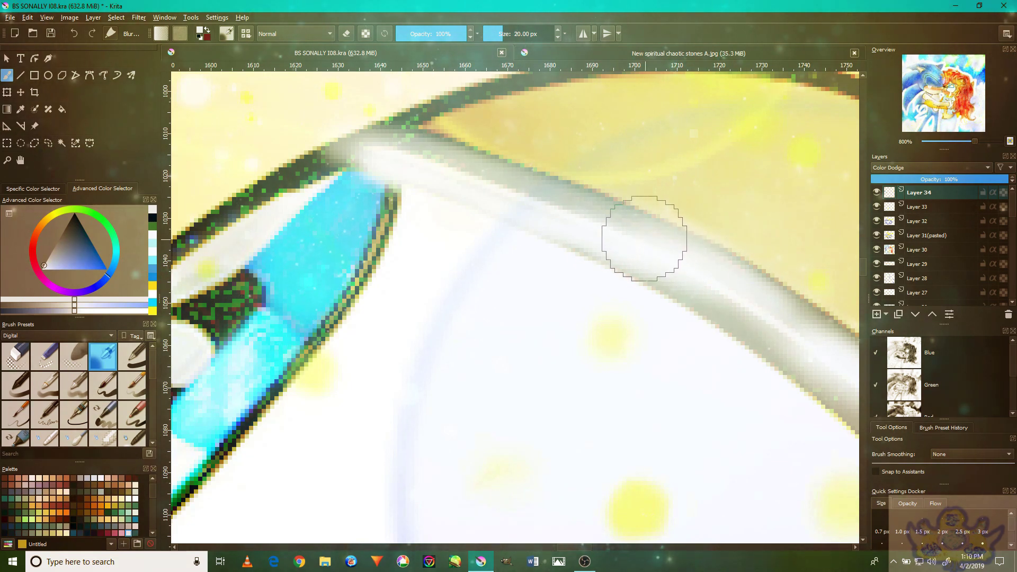
pyautogui.moveTo(722, 340)
pyautogui.mouseDown()
pyautogui.moveTo(431, 143)
pyautogui.moveTo(677, 307)
pyautogui.mouseUp()
pyautogui.scroll(-3, 726, 233)
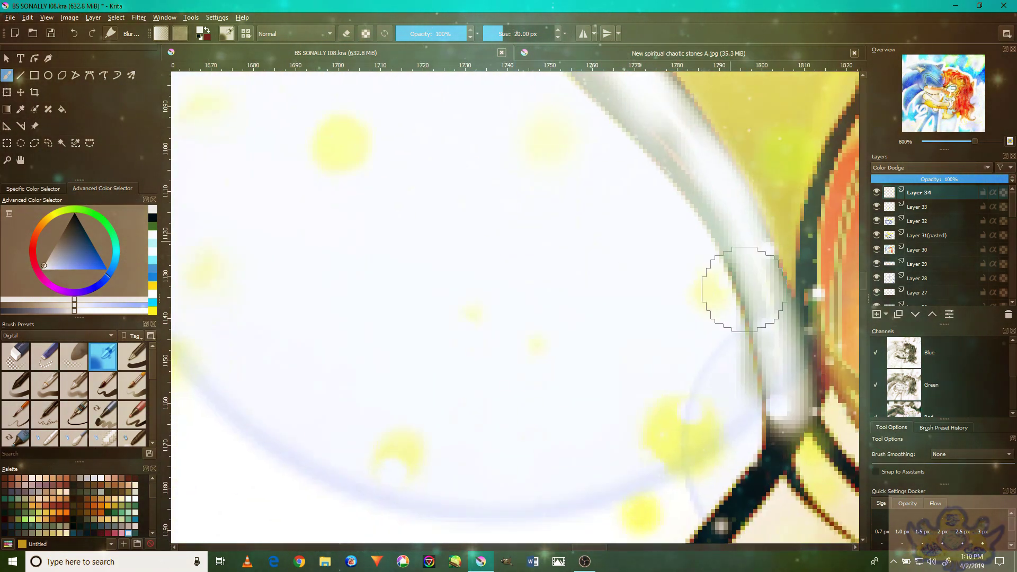
pyautogui.press('-')
pyautogui.press('-')
pyautogui.press('-')
pyautogui.press('-')
pyautogui.press('-')
pyautogui.press('-')
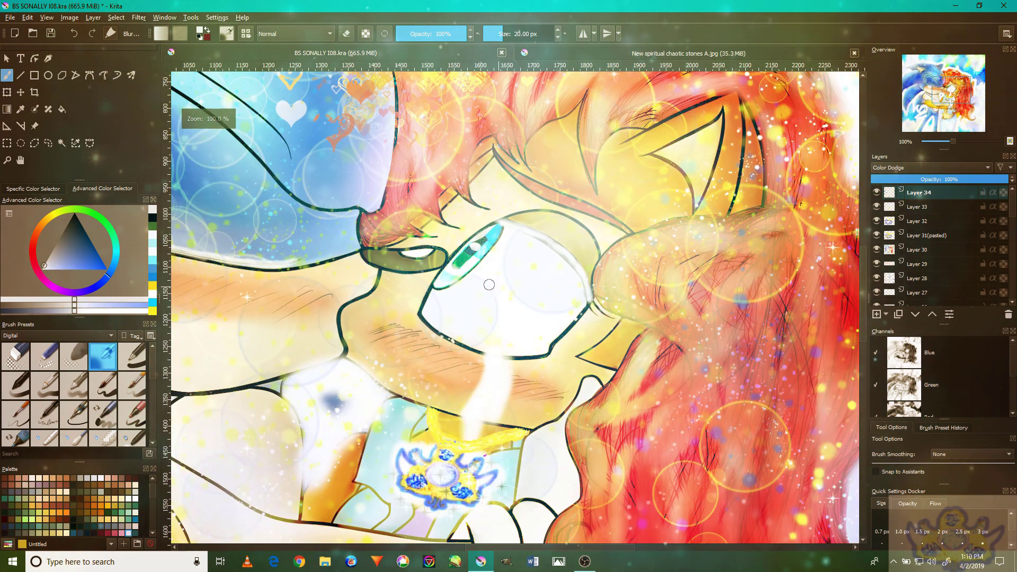
# Try a touch-up stroke beside the white shine on the blue hedgehog's muzzle and undo it
pyautogui.press('+')
pyautogui.press('+')
pyautogui.press('+')
pyautogui.press('+')
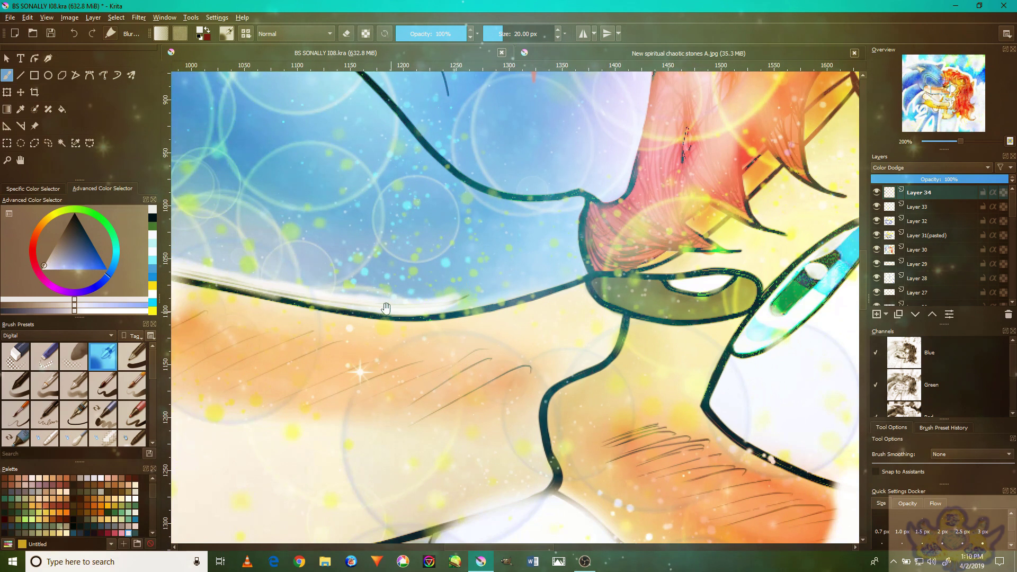
pyautogui.moveTo(232, 284); pyautogui.dragTo(451, 360)
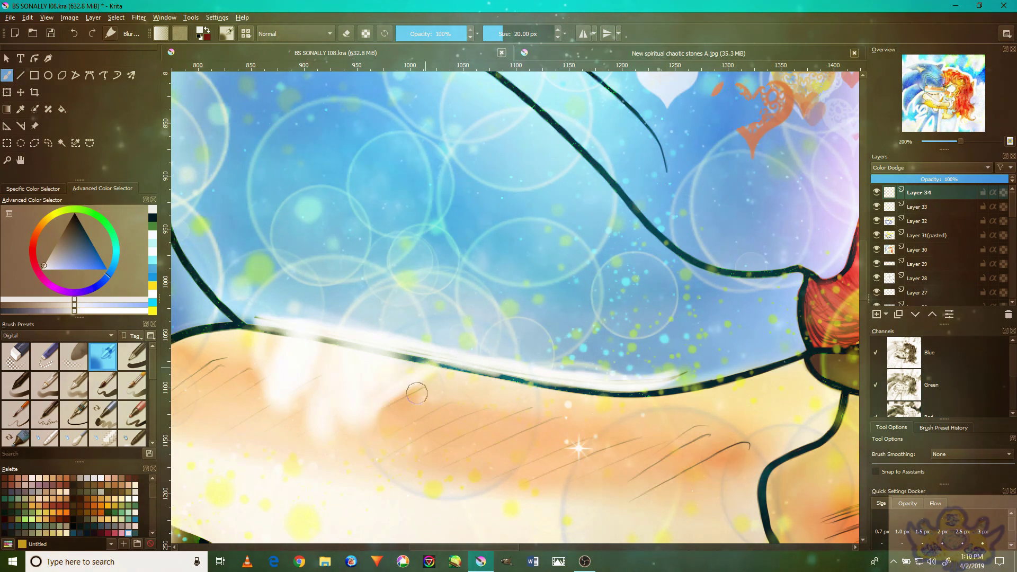
pyautogui.hotkey('ctrl', 'z')
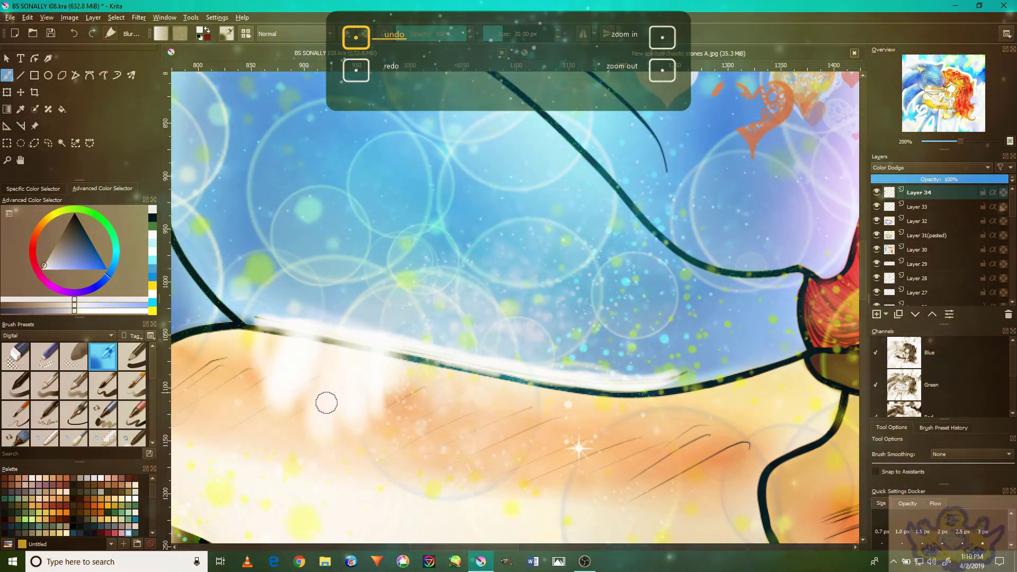
# Sample the deep blue of the sparkling background beside the red hair and enlarge the brush to about 103 px
pyautogui.scroll(-5, 297, 397)
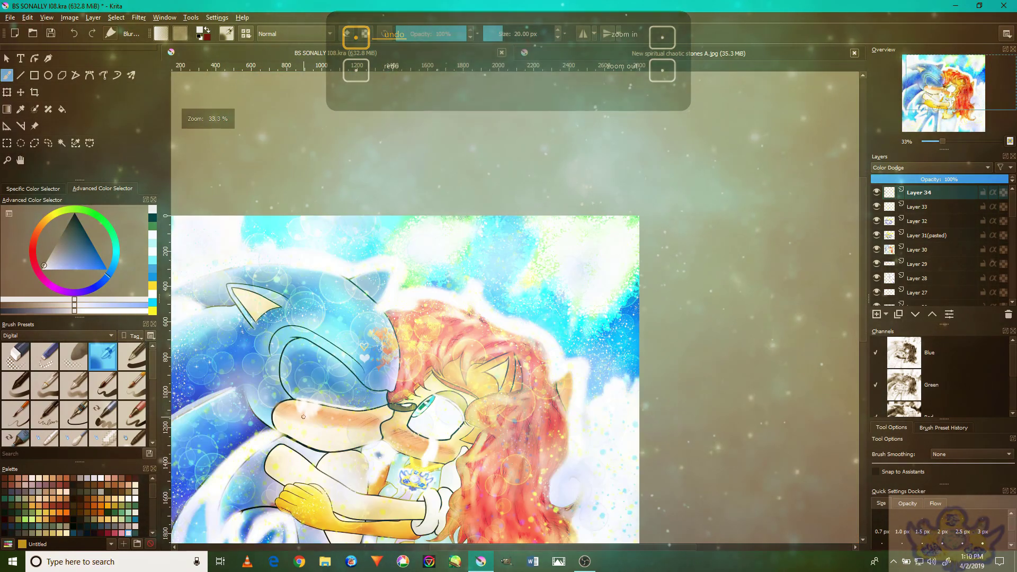
pyautogui.scroll(-1, 303, 416)
pyautogui.scroll(2, 303, 417)
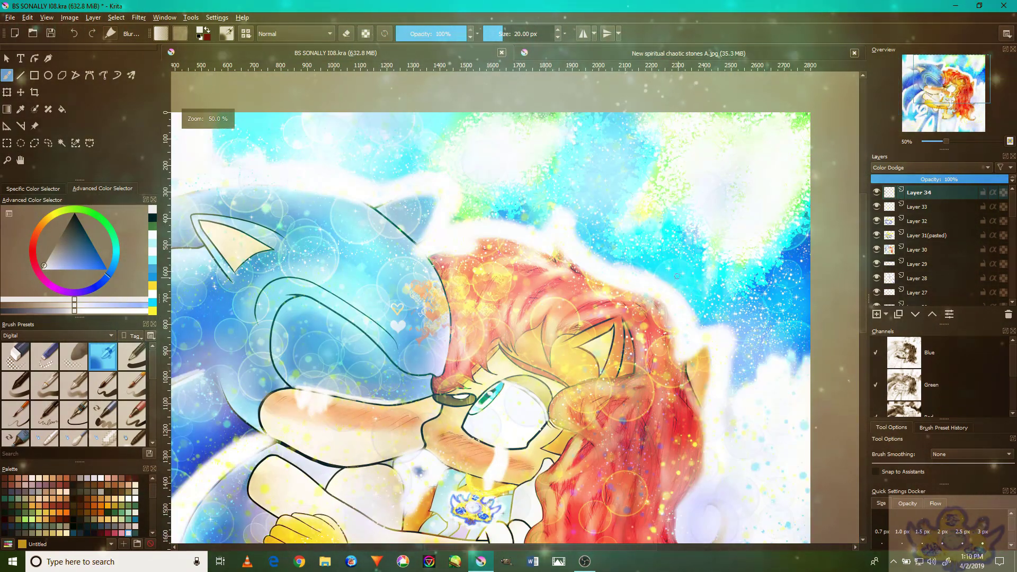
pyautogui.scroll(5, 768, 252)
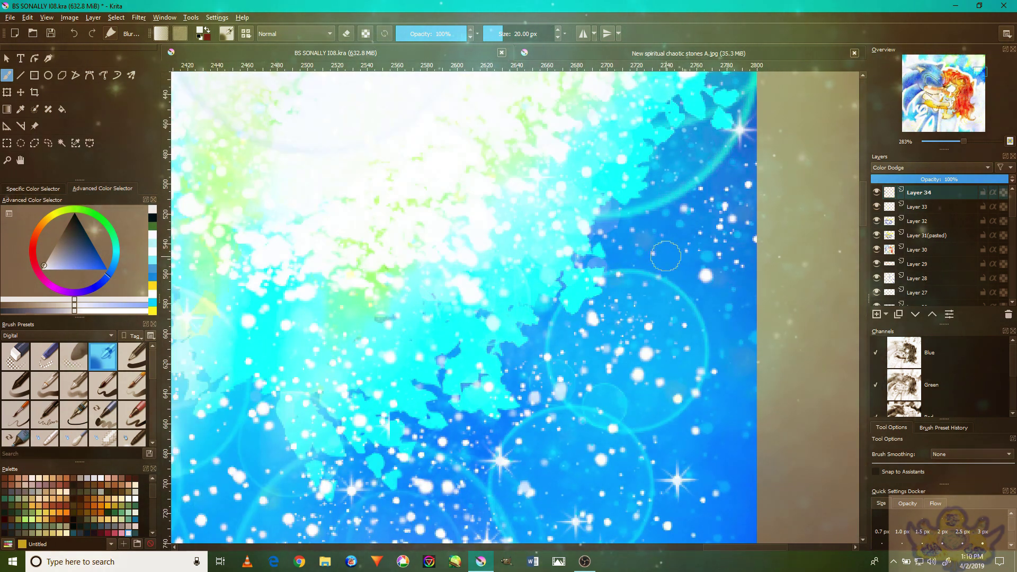
pyautogui.keyDown('ctrl'); pyautogui.click(713, 268); pyautogui.keyUp('ctrl')
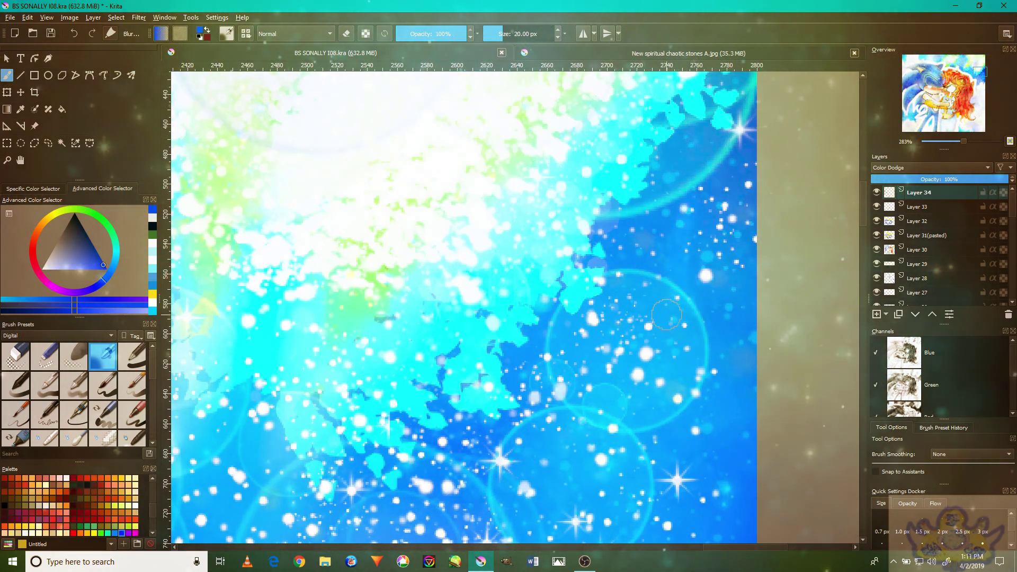
pyautogui.moveTo(687, 202); pyautogui.dragTo(731, 201)
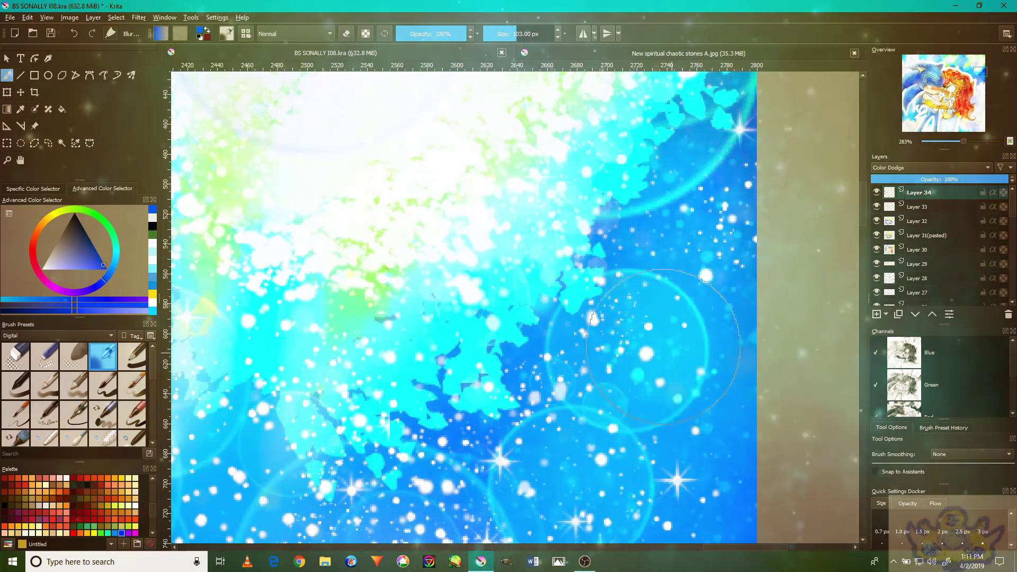
pyautogui.scroll(-5, 663, 346)
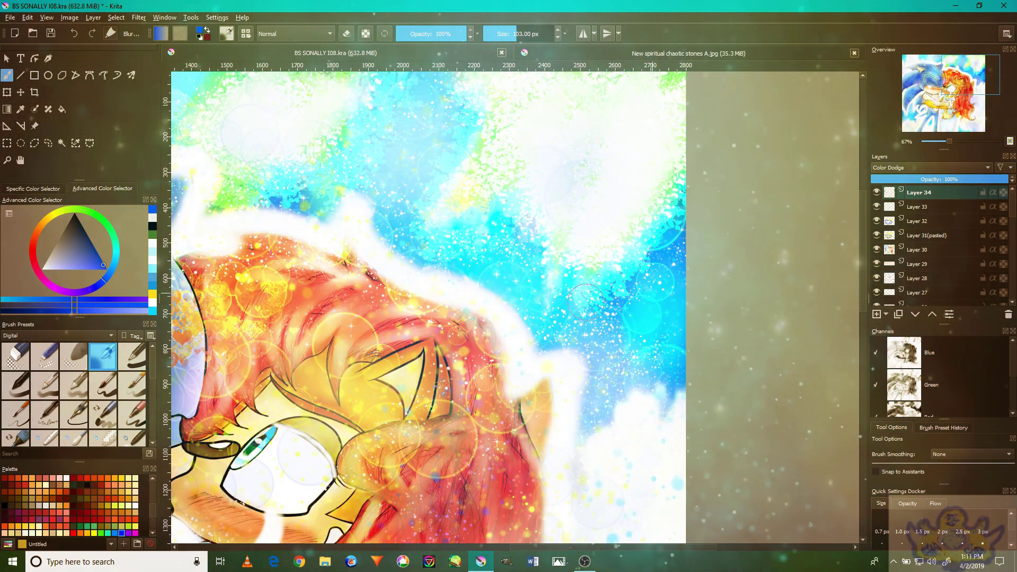
# Shift the brush colour to violet and brush glowing accents over the background and along the blue hedgehog's quills
pyautogui.click(137, 301)
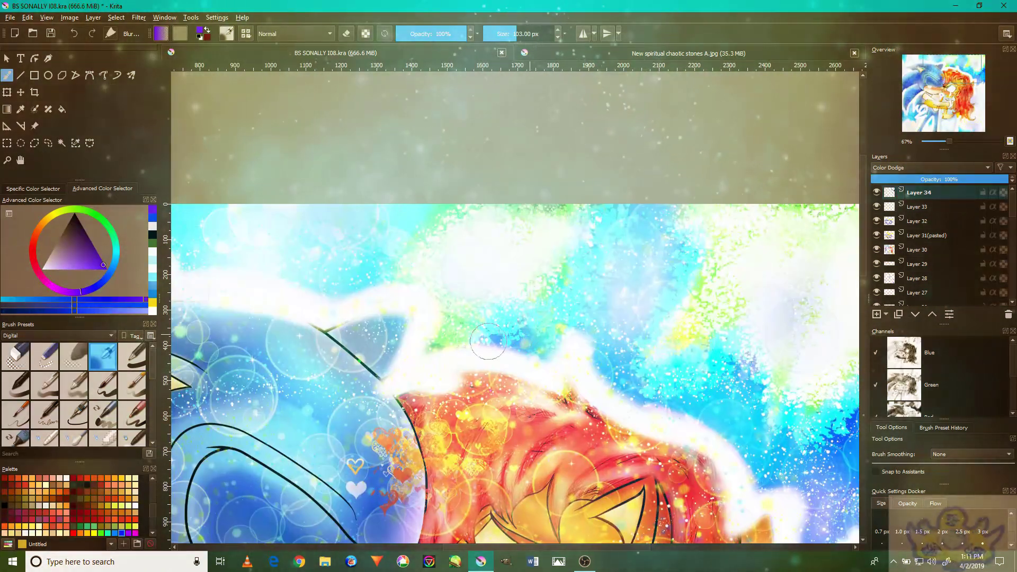
pyautogui.moveTo(488, 342); pyautogui.dragTo(475, 314)
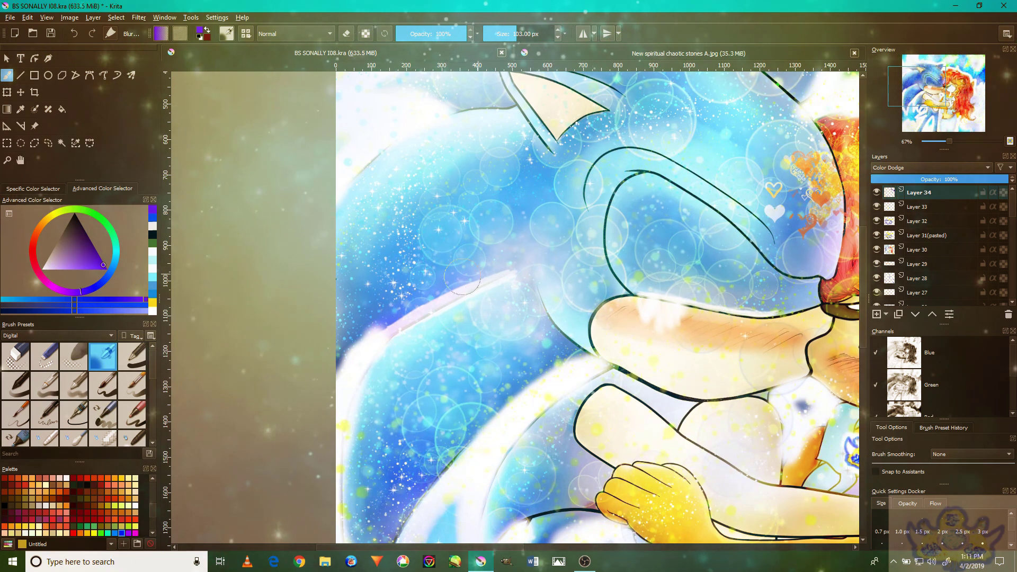
pyautogui.moveTo(468, 124); pyautogui.dragTo(363, 306)
pyautogui.scroll(-10, 732, 144)
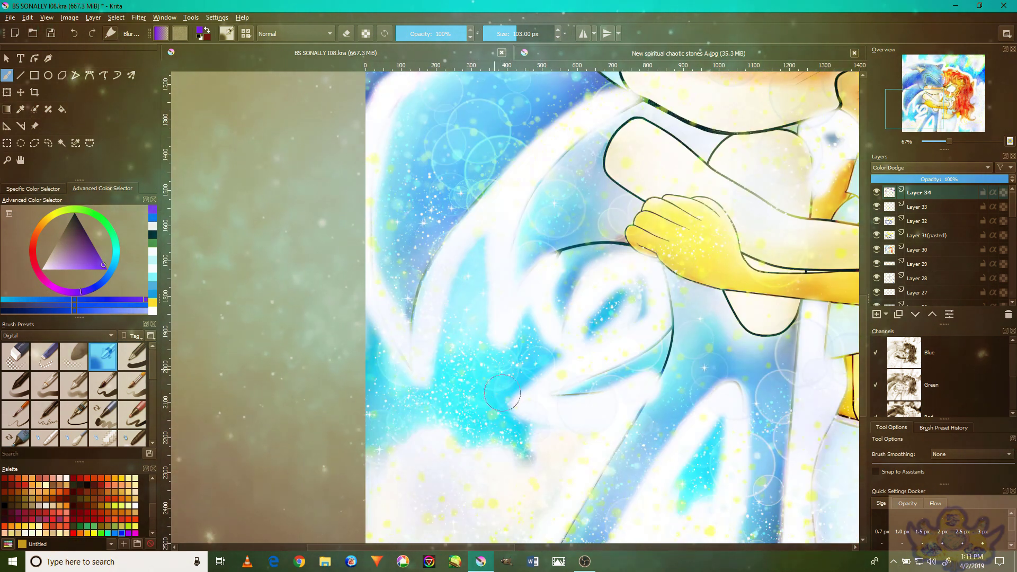
pyautogui.moveTo(373, 418); pyautogui.dragTo(307, 260)
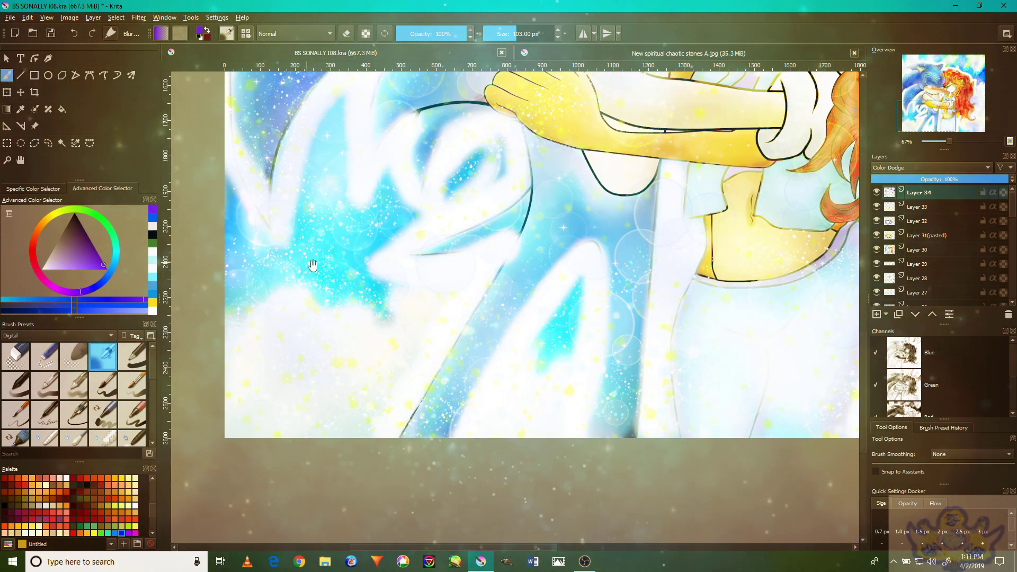
pyautogui.moveTo(567, 330); pyautogui.dragTo(664, 363)
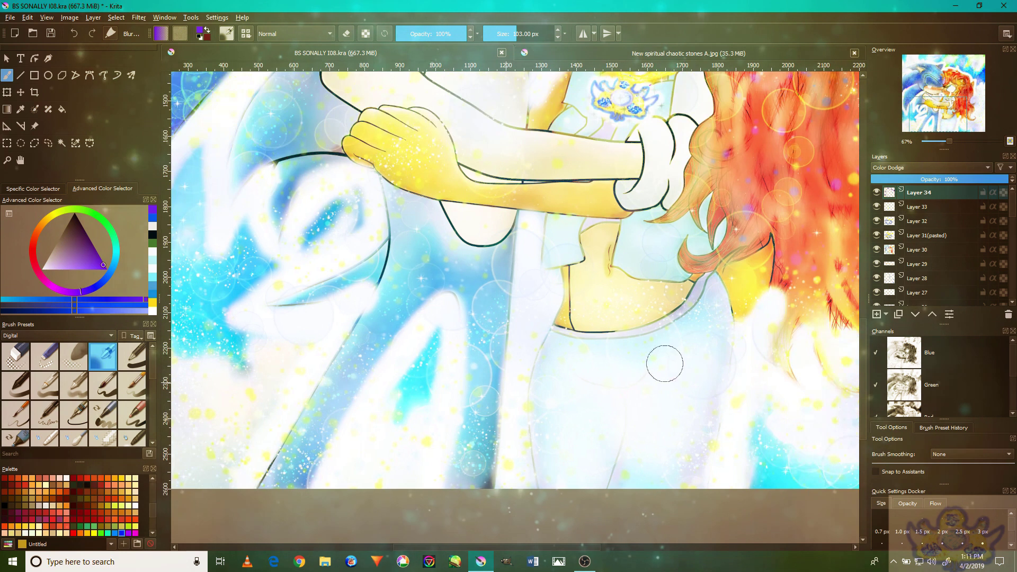
# Sample white and paint over the pinkish edge of the blue hedgehog's quill and the outline behind his ear
pyautogui.moveTo(615, 390)
pyautogui.mouseDown()
pyautogui.moveTo(613, 452)
pyautogui.moveTo(704, 491)
pyautogui.mouseUp()
pyautogui.keyDown('ctrl'); pyautogui.click(368, 211); pyautogui.keyUp('ctrl')
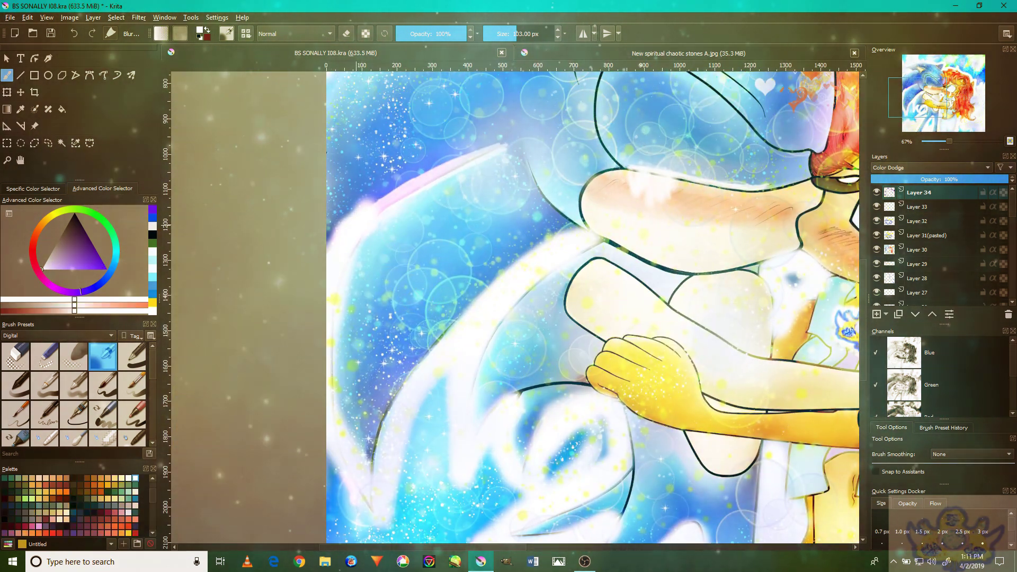
pyautogui.moveTo(371, 209)
pyautogui.mouseDown()
pyautogui.moveTo(495, 141)
pyautogui.moveTo(390, 191)
pyautogui.moveTo(343, 382)
pyautogui.mouseUp()
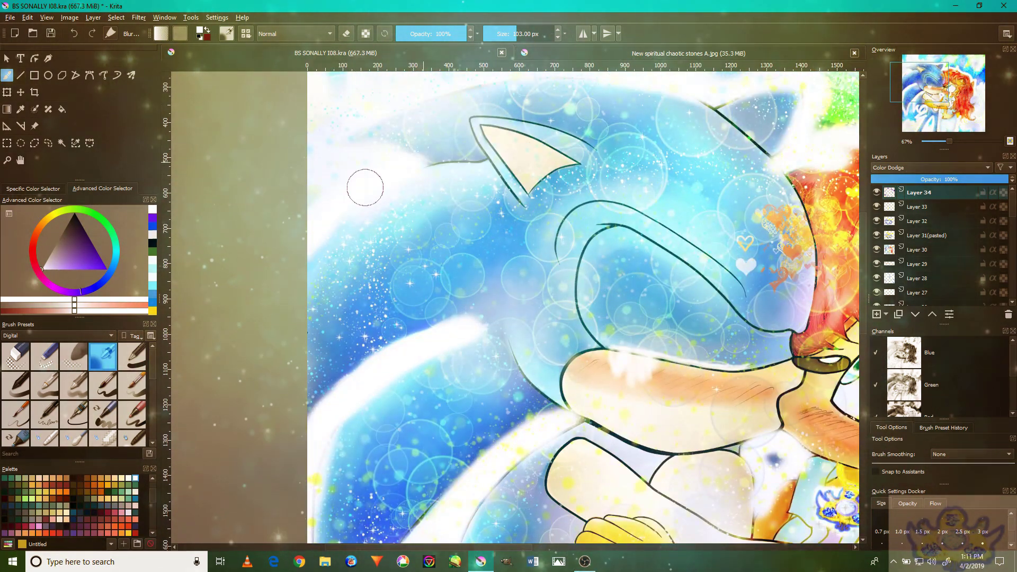
pyautogui.moveTo(361, 166); pyautogui.dragTo(371, 243)
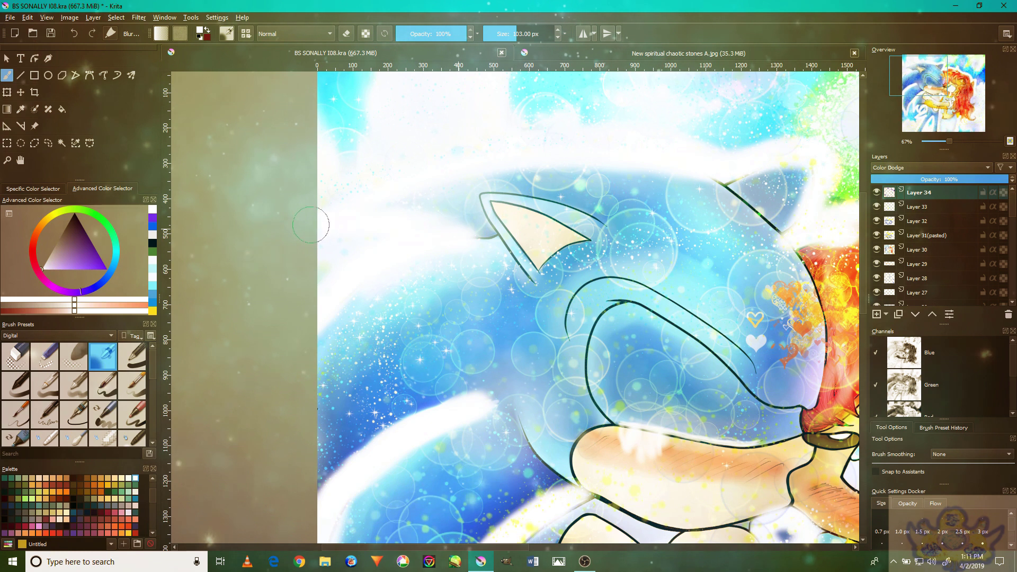
pyautogui.moveTo(458, 217); pyautogui.dragTo(485, 231)
# Extend the white glow around the curled quill and along the lower quills, covering the dark outline near the canvas edge
pyautogui.moveTo(541, 337); pyautogui.dragTo(575, 133)
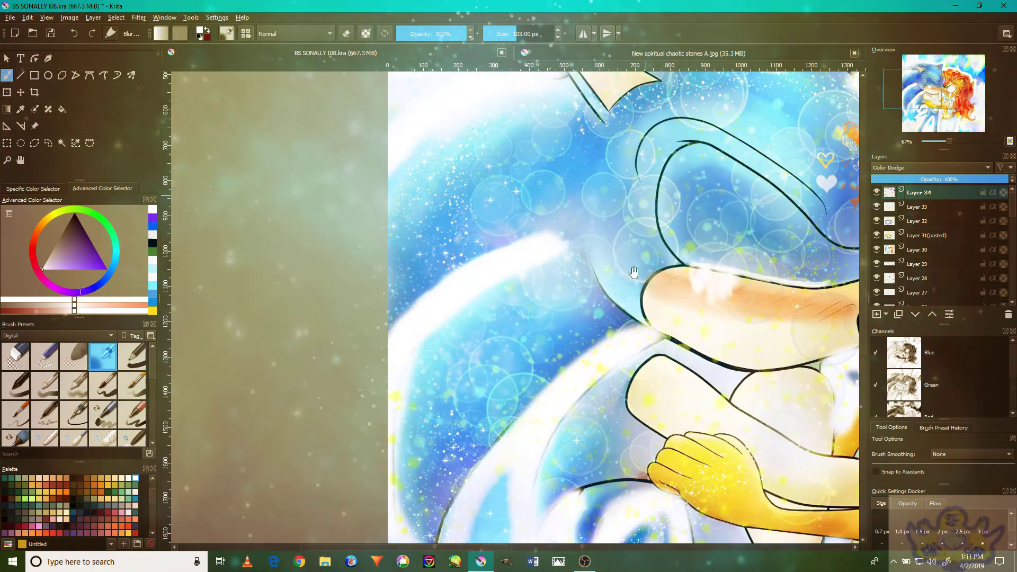
pyautogui.moveTo(561, 466); pyautogui.dragTo(567, 407)
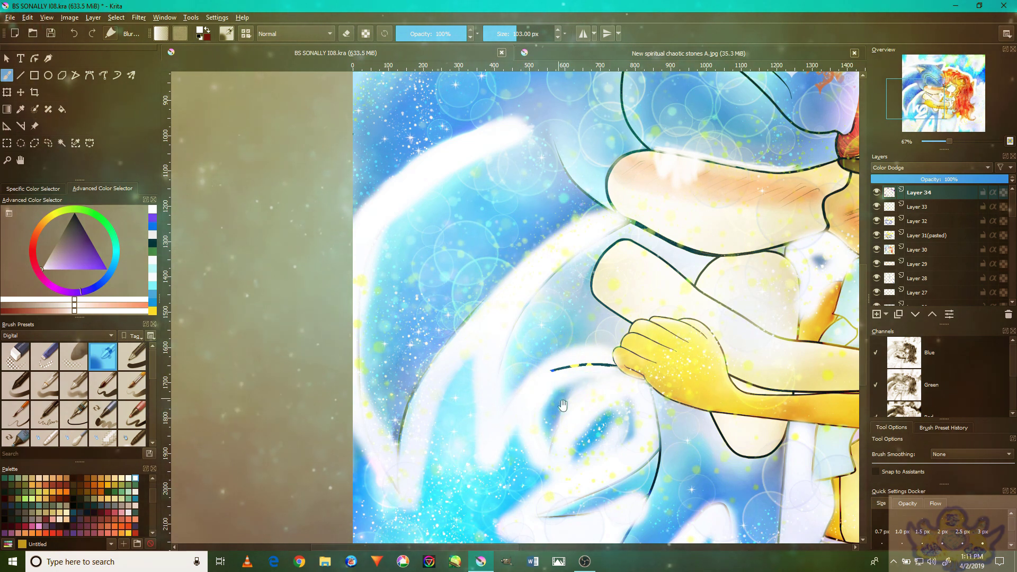
pyautogui.moveTo(577, 419); pyautogui.dragTo(582, 335)
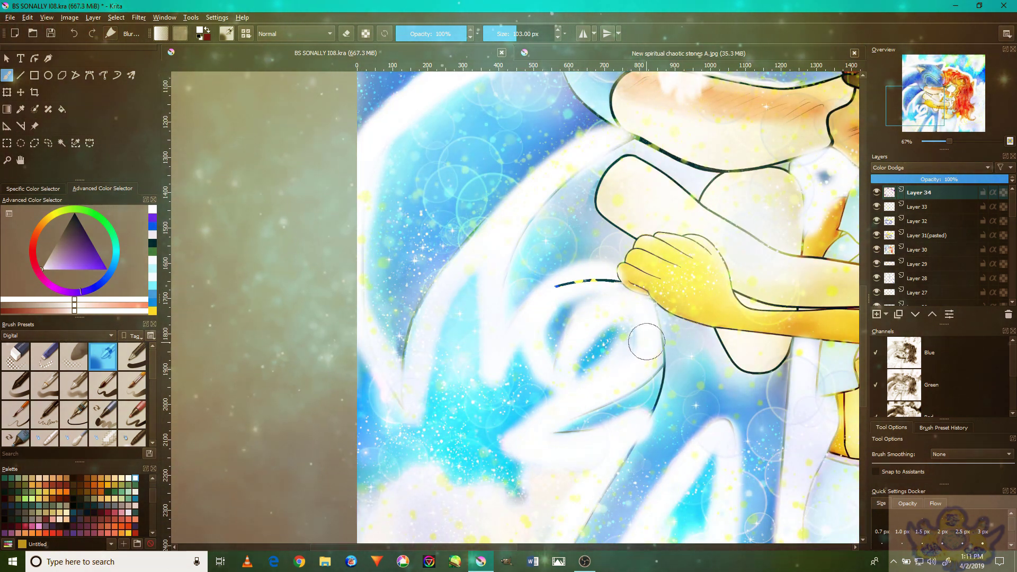
pyautogui.scroll(-5, 636, 339)
pyautogui.scroll(5, 641, 361)
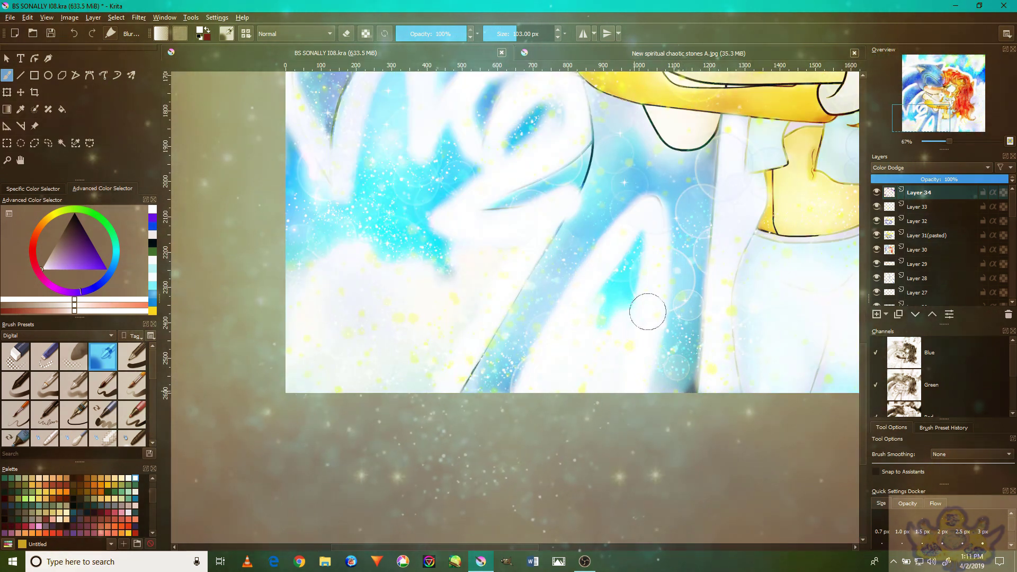
pyautogui.moveTo(647, 209); pyautogui.dragTo(567, 304)
pyautogui.moveTo(478, 358)
pyautogui.mouseDown()
pyautogui.moveTo(461, 375)
pyautogui.moveTo(545, 227)
pyautogui.mouseUp()
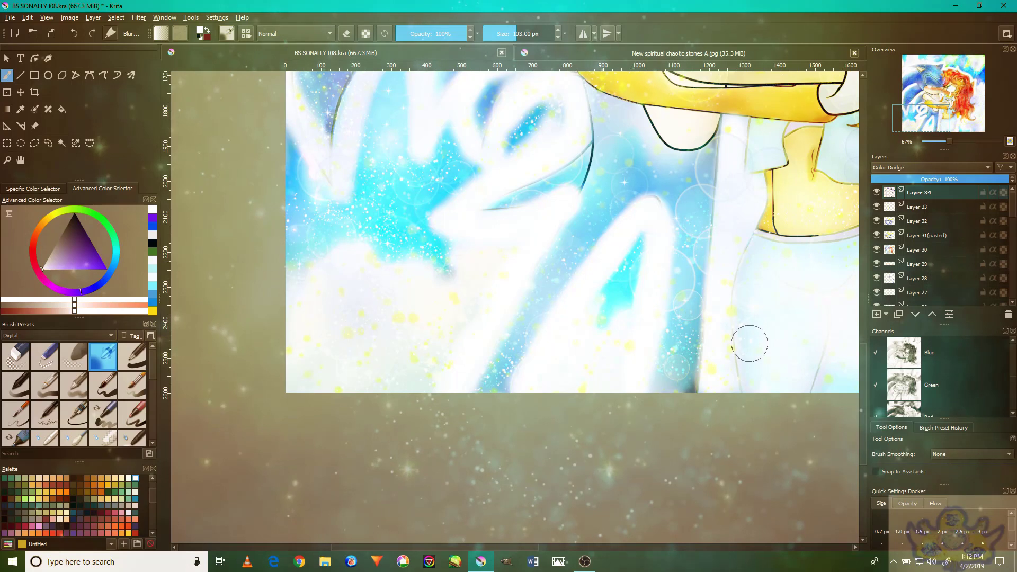
# Brush a white glow around the outer edge of the long red hair
pyautogui.scroll(-3, 749, 338)
pyautogui.moveTo(746, 401); pyautogui.dragTo(509, 418)
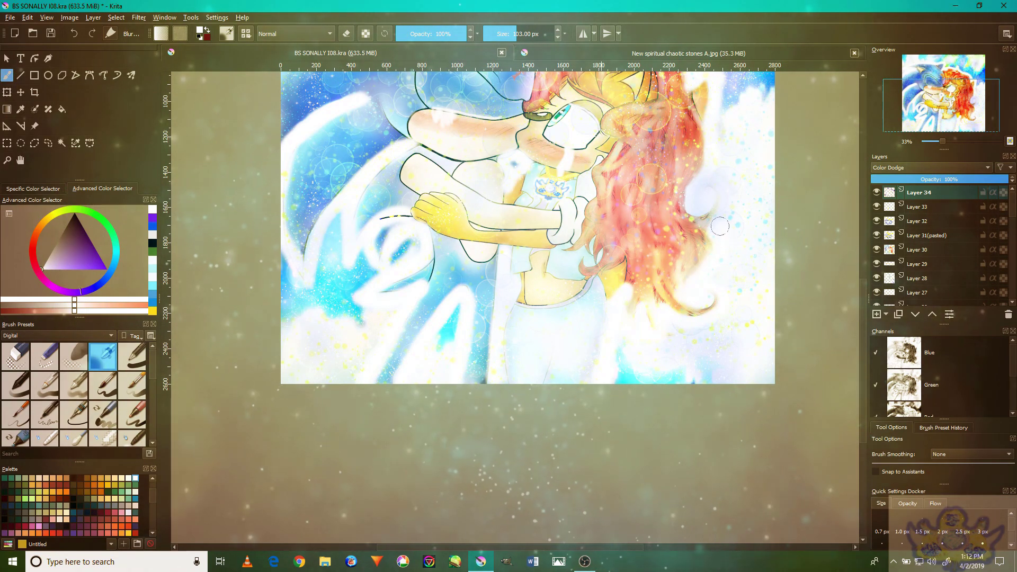
pyautogui.moveTo(673, 207); pyautogui.dragTo(664, 255)
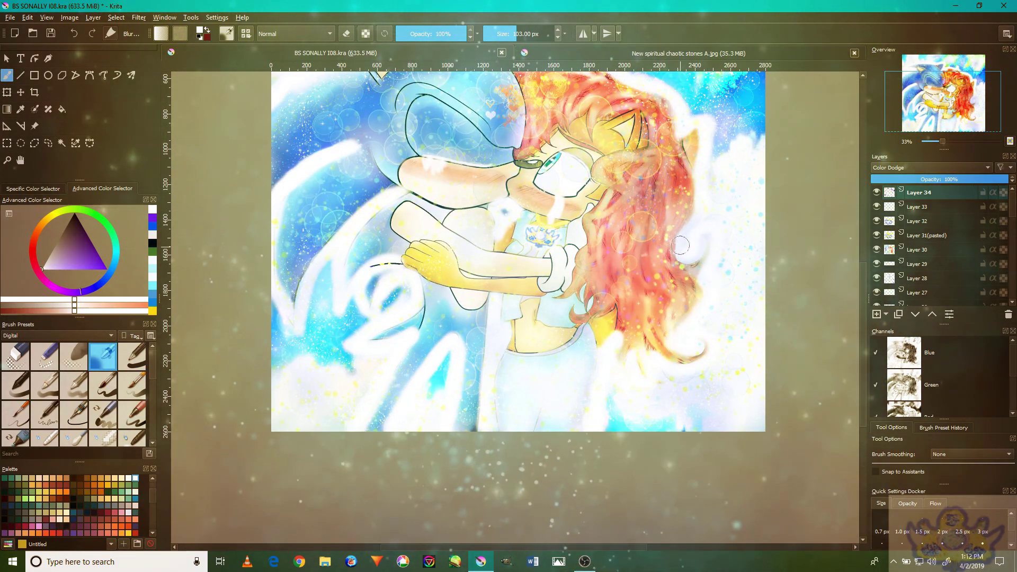
pyautogui.moveTo(703, 167); pyautogui.dragTo(684, 255)
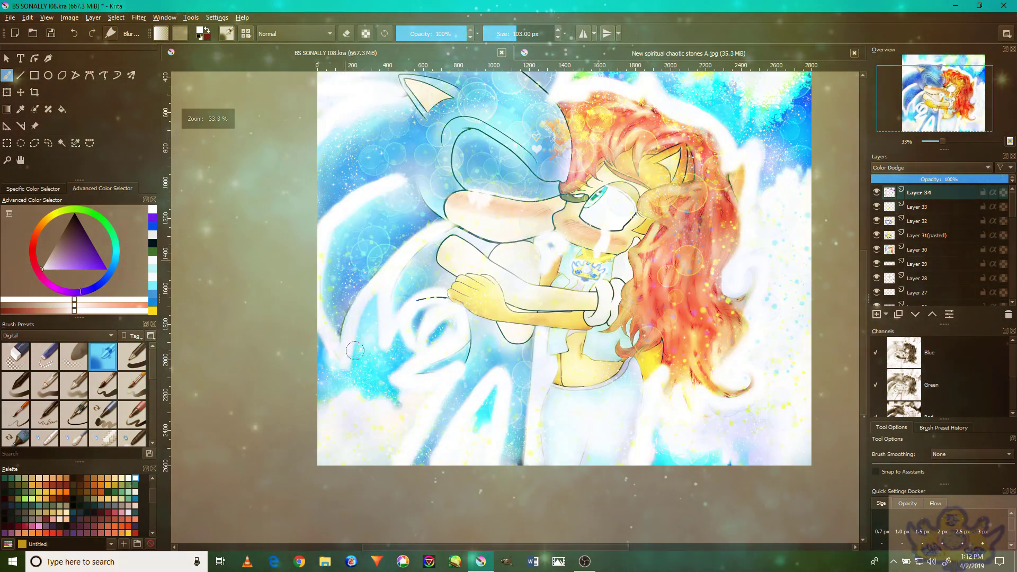
# Add a new layer and cover the dashed dark outline beside the yellow hand in white with a 59 px brush
pyautogui.press('+')
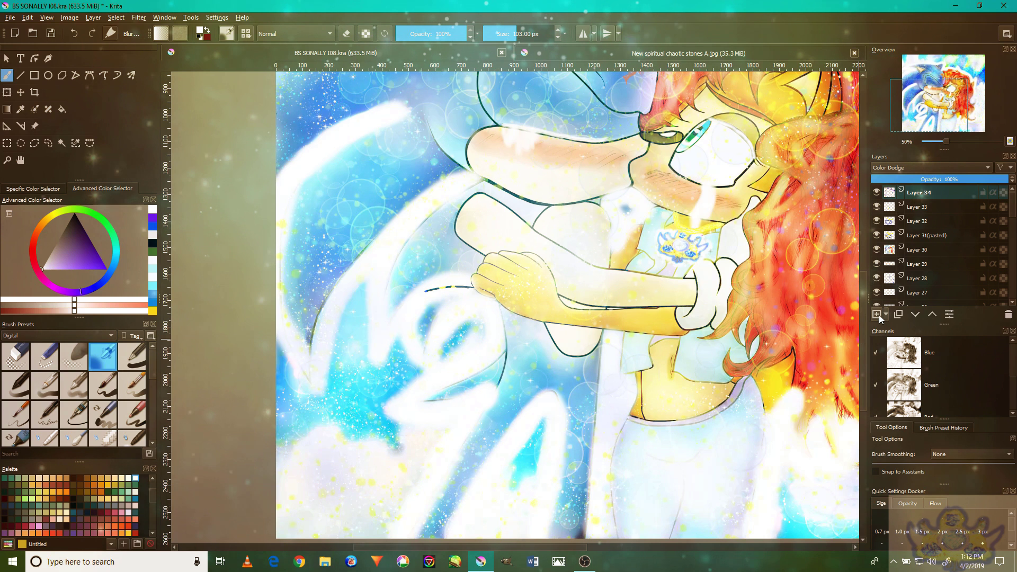
pyautogui.scroll(4, 450, 286)
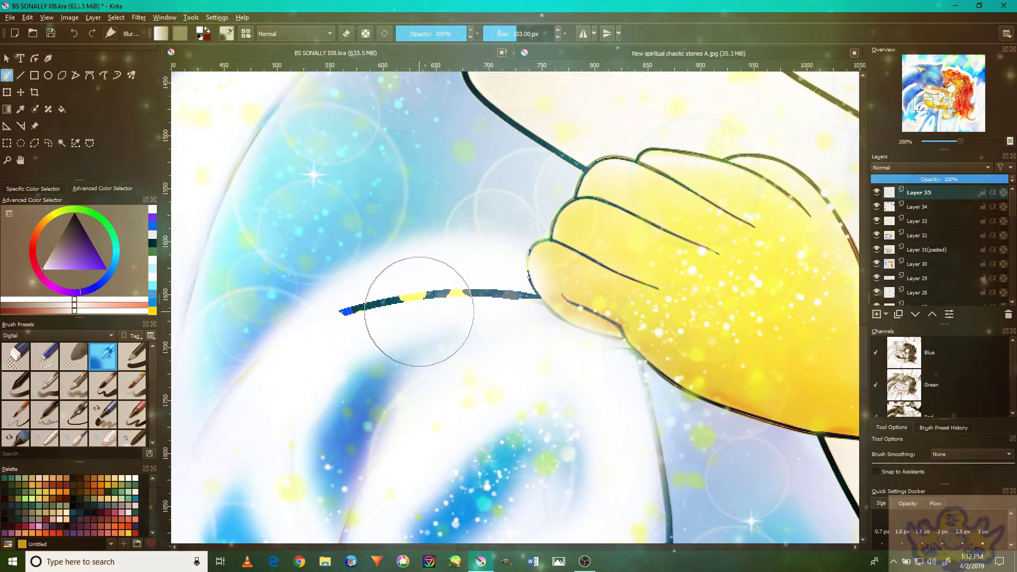
pyautogui.press('[')
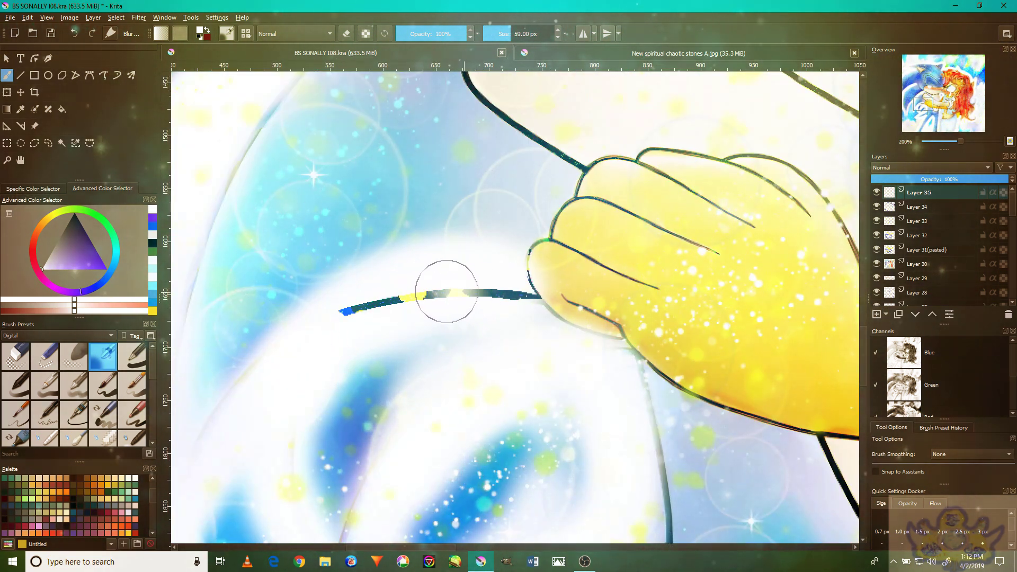
pyautogui.hotkey('ctrl', 'z')
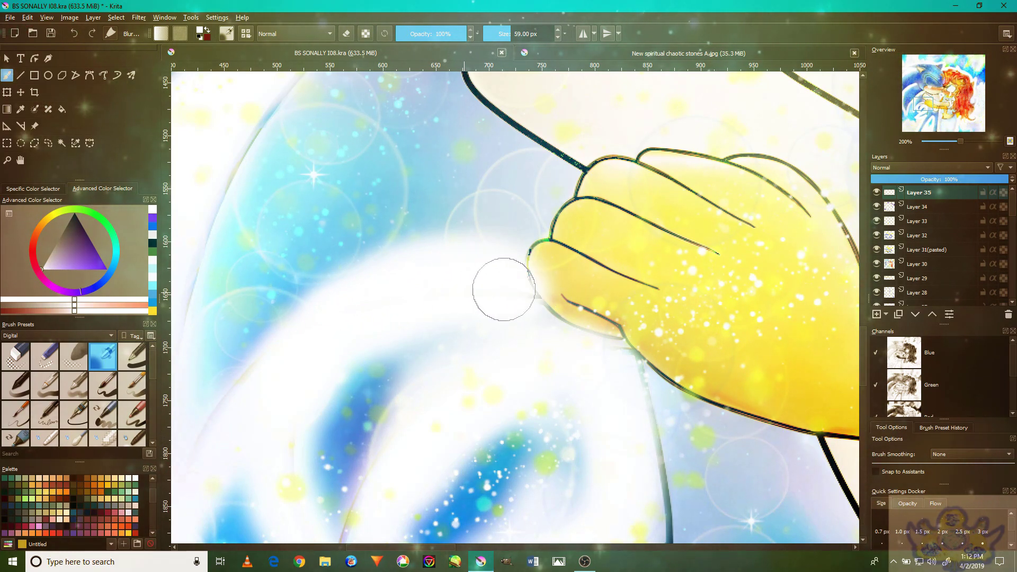
pyautogui.scroll(-3, 465, 338)
pyautogui.scroll(3, 520, 339)
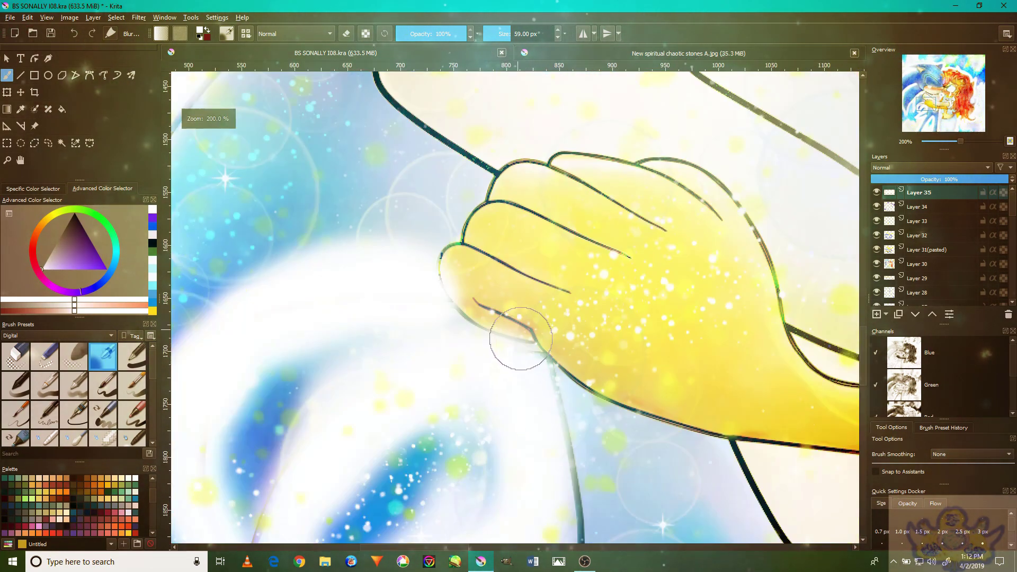
pyautogui.scroll(-2, 552, 427)
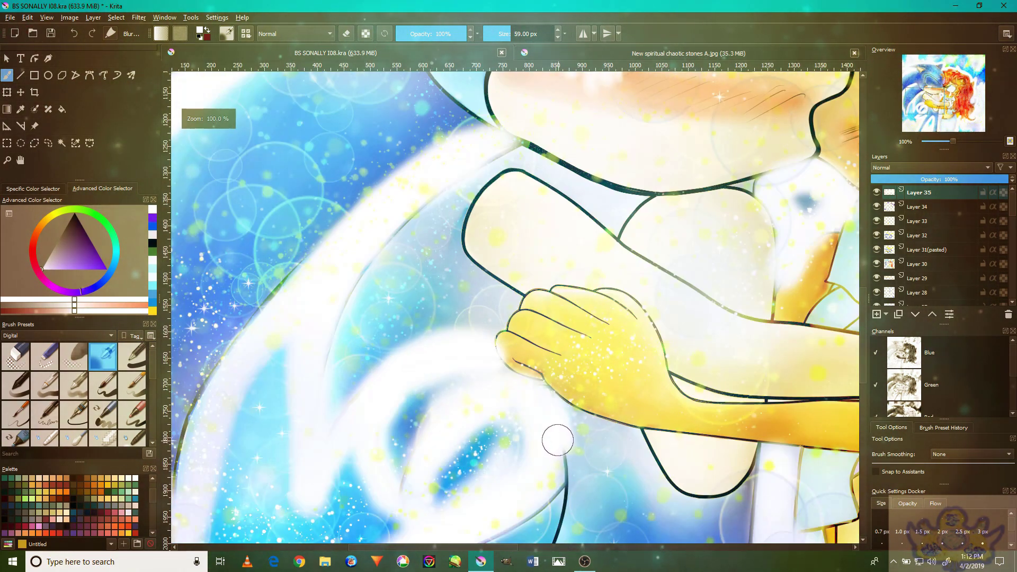
# Review the whole painting on the canvas and switch to OBS Studio
pyautogui.scroll(-2, 542, 439)
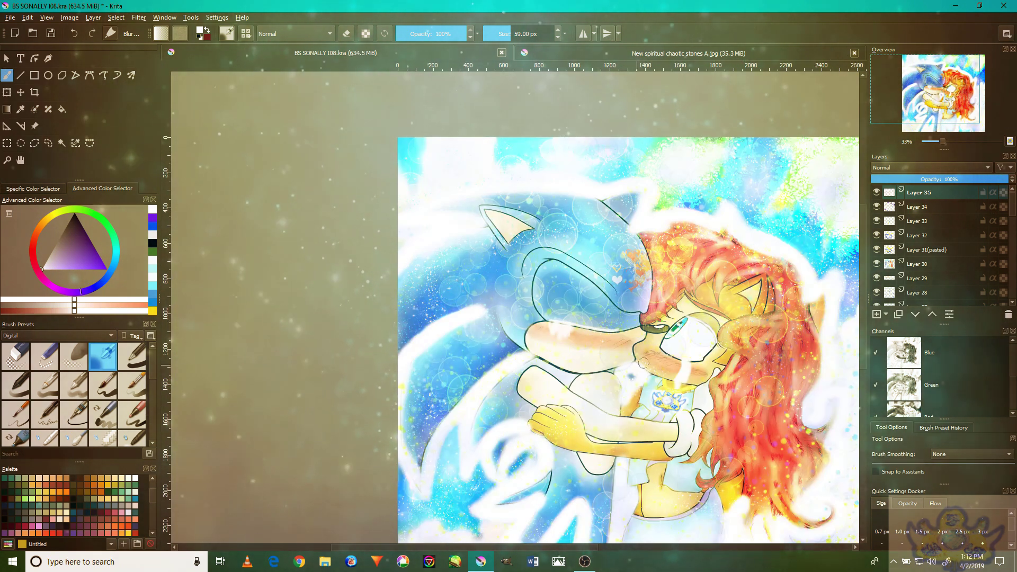
pyautogui.moveTo(643, 363); pyautogui.dragTo(591, 297)
pyautogui.moveTo(610, 261); pyautogui.dragTo(563, 296)
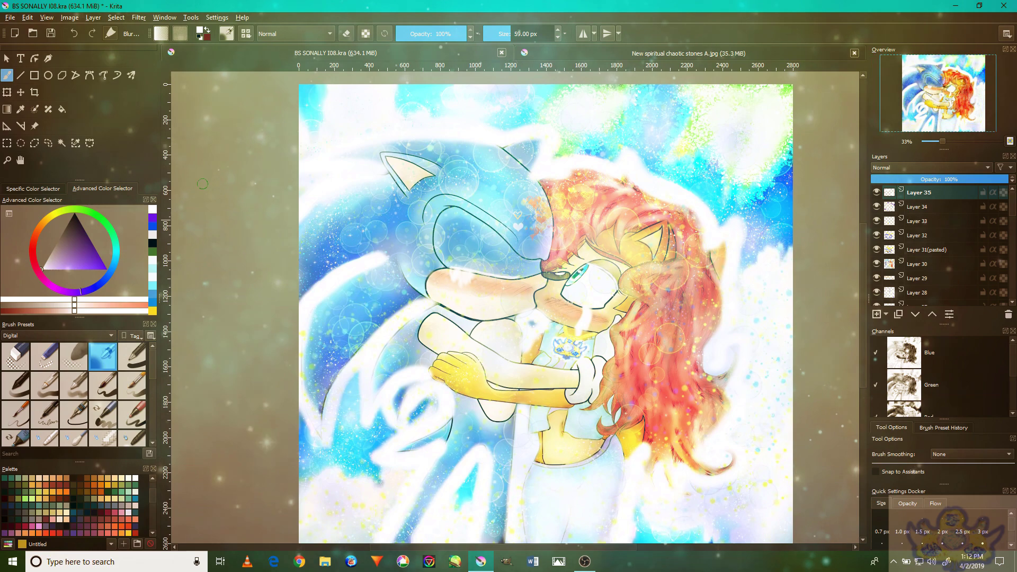
pyautogui.click(586, 563)
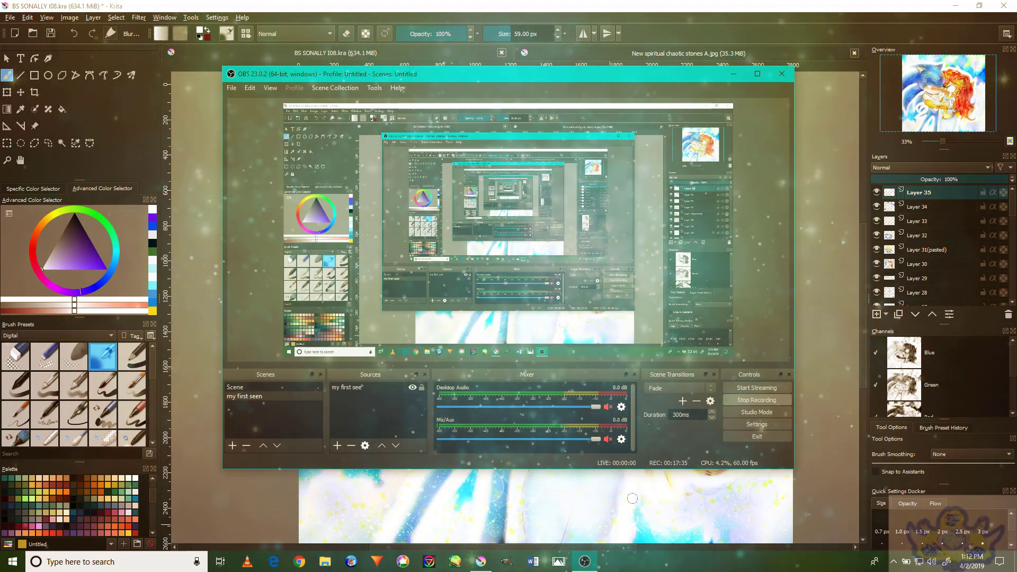